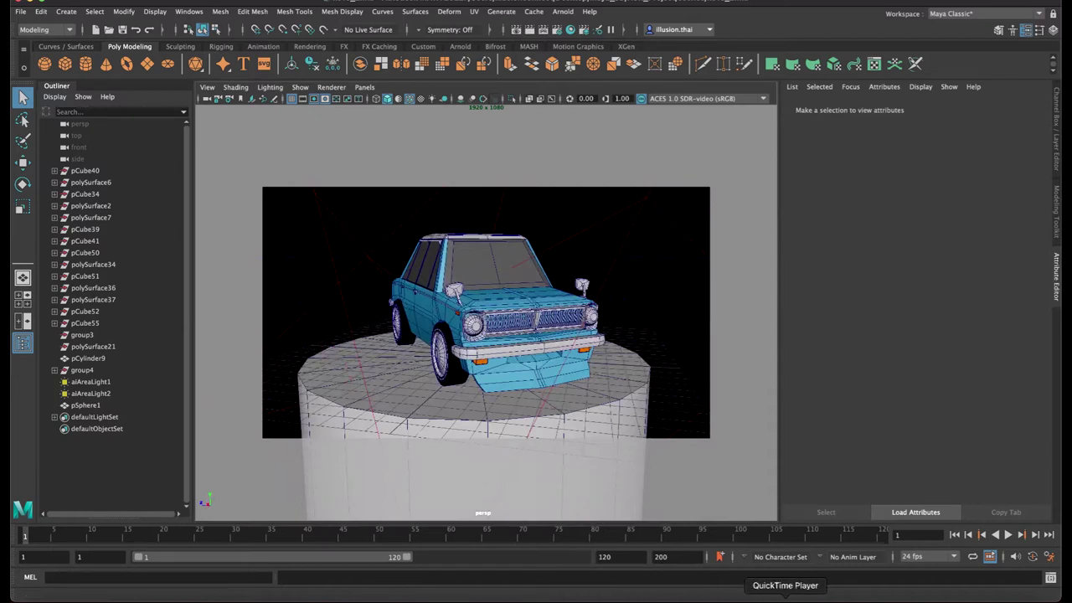
Create a polygon cube in the empty scene and move it up and forward from the origin
{"action": "left_click", "coordinate": [578, 600]}
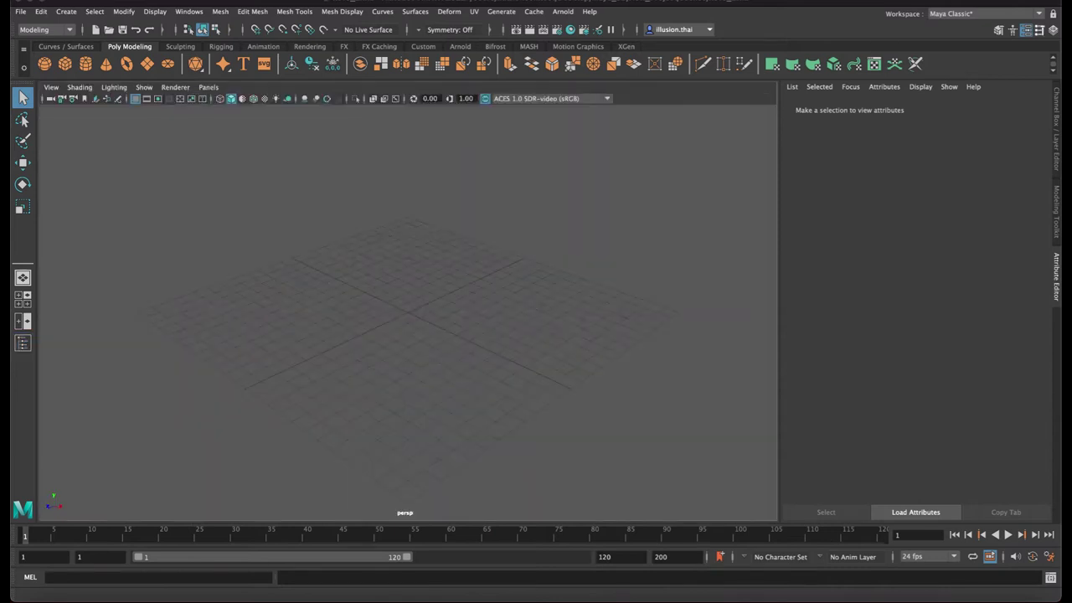
{"action": "left_click", "coordinate": [636, 346]}
{"action": "mouse_move", "coordinate": [337, 284]}
{"action": "left_mouse_down", "text": "alt"}
{"action": "mouse_move", "coordinate": [393, 284]}
{"action": "mouse_move", "coordinate": [352, 287]}
{"action": "left_mouse_up", "text": "alt"}
{"action": "left_click_drag", "start_coordinate": [463, 295], "coordinate": [474, 292], "text": "alt"}
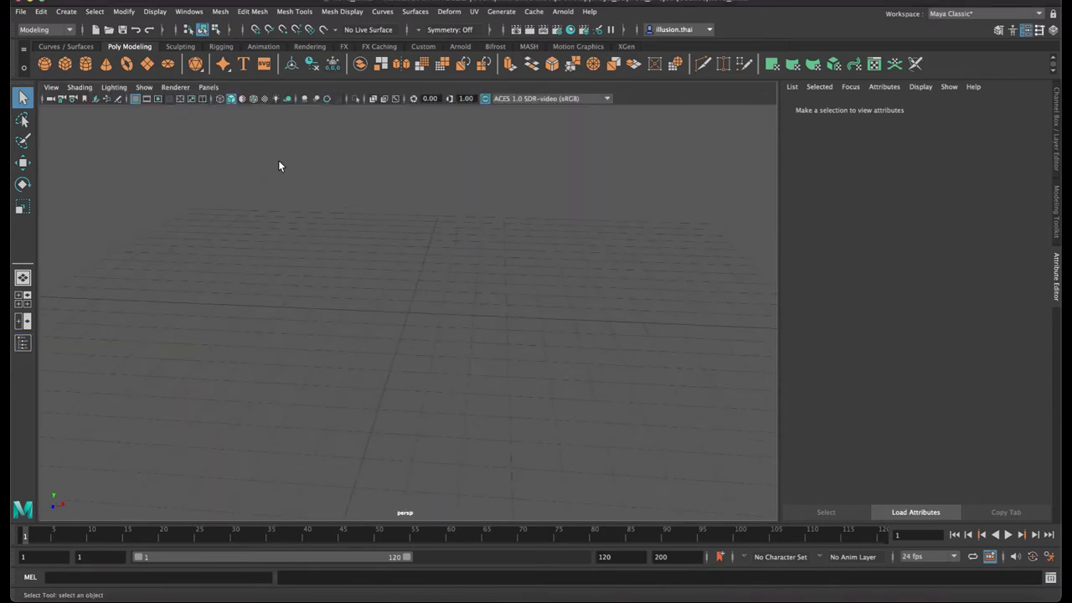
{"action": "left_click", "coordinate": [63, 65]}
{"action": "key", "text": "w"}
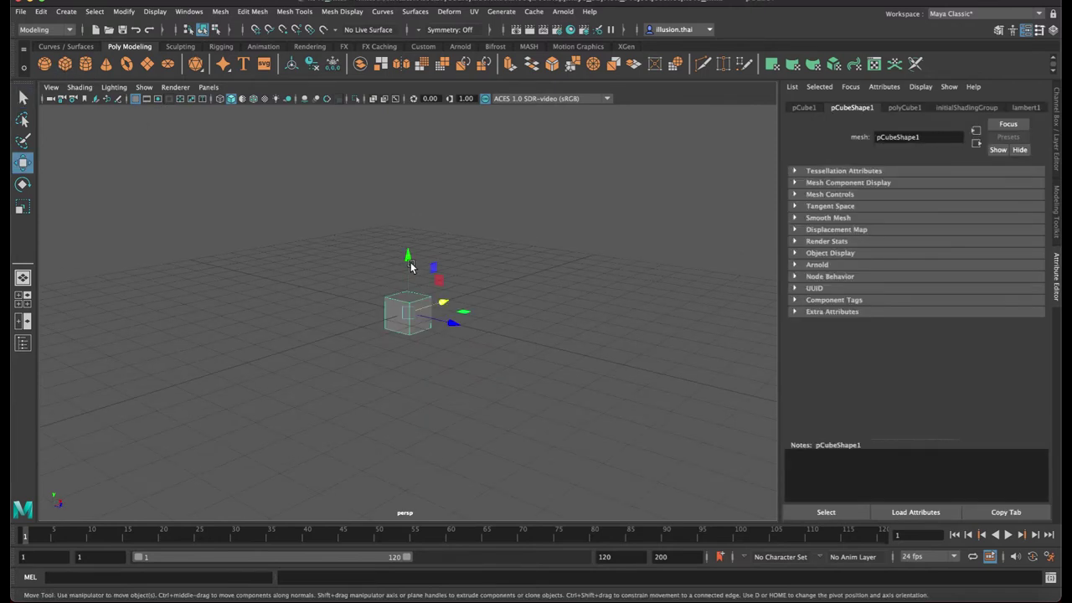
{"action": "left_click_drag", "start_coordinate": [410, 261], "coordinate": [420, 175]}
{"action": "left_click_drag", "start_coordinate": [452, 241], "coordinate": [469, 272]}
{"action": "key", "text": "r"}
{"action": "key", "text": "w"}
Reposition the cube's pivot down to its base with curve and grid snapping
{"action": "key", "text": "d"}
{"action": "middle_click_drag", "start_coordinate": [446, 268], "coordinate": [497, 311]}
{"action": "key", "text": "c"}
{"action": "left_click", "coordinate": [495, 298]}
{"action": "key", "text": "x"}
{"action": "middle_click_drag", "start_coordinate": [482, 381], "coordinate": [476, 385]}
{"action": "left_click_drag", "start_coordinate": [476, 385], "coordinate": [410, 361], "text": "alt"}
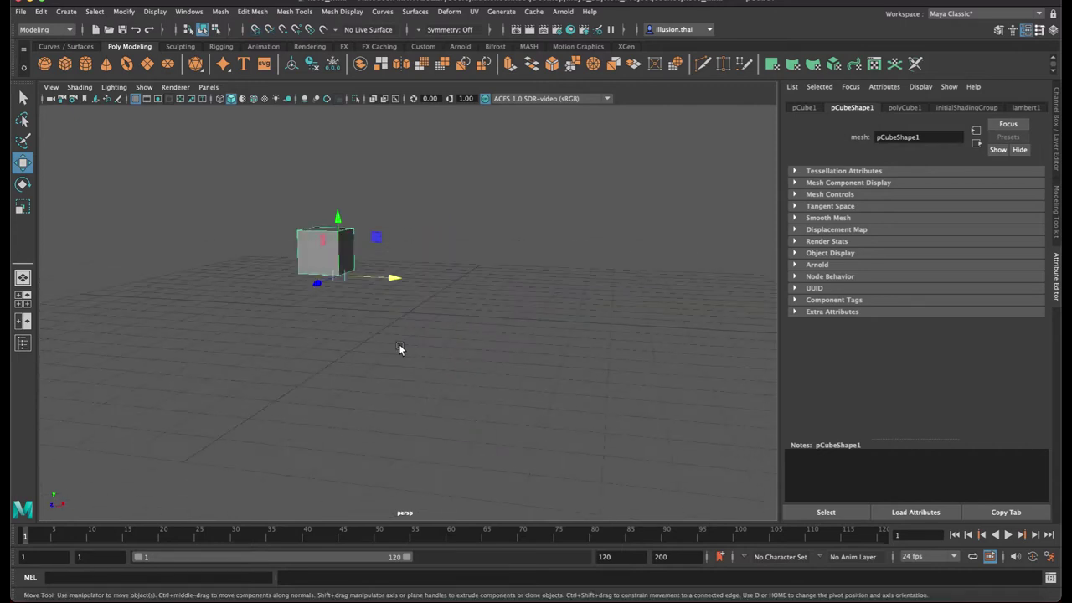
Delete the cube's +X side face and move the opposite side face inward to make a thin block
{"action": "right_click_drag", "start_coordinate": [341, 247], "coordinate": [341, 277]}
{"action": "left_click", "coordinate": [348, 251]}
{"action": "key", "text": "Delete"}
{"action": "mouse_move", "coordinate": [412, 299]}
{"action": "left_mouse_down", "text": "alt"}
{"action": "mouse_move", "coordinate": [446, 300]}
{"action": "mouse_move", "coordinate": [405, 291]}
{"action": "left_mouse_up", "text": "alt"}
{"action": "left_click", "coordinate": [459, 276]}
{"action": "left_click_drag", "start_coordinate": [482, 249], "coordinate": [507, 249]}
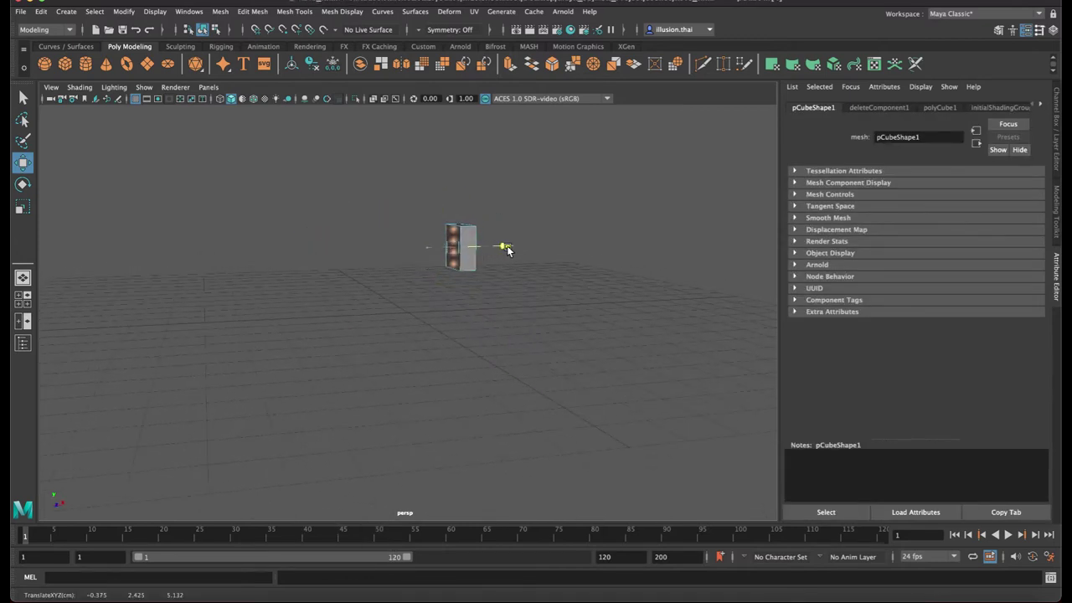
Move the lower edge of the block's remaining side face inward so that side slants toward the base
{"action": "right_click_drag", "start_coordinate": [521, 251], "coordinate": [584, 262], "text": "alt"}
{"action": "left_click_drag", "start_coordinate": [590, 241], "coordinate": [564, 246], "text": "alt"}
{"action": "middle_click_drag", "start_coordinate": [565, 247], "coordinate": [561, 307], "text": "alt"}
{"action": "left_click_drag", "start_coordinate": [561, 310], "coordinate": [544, 313], "text": "alt"}
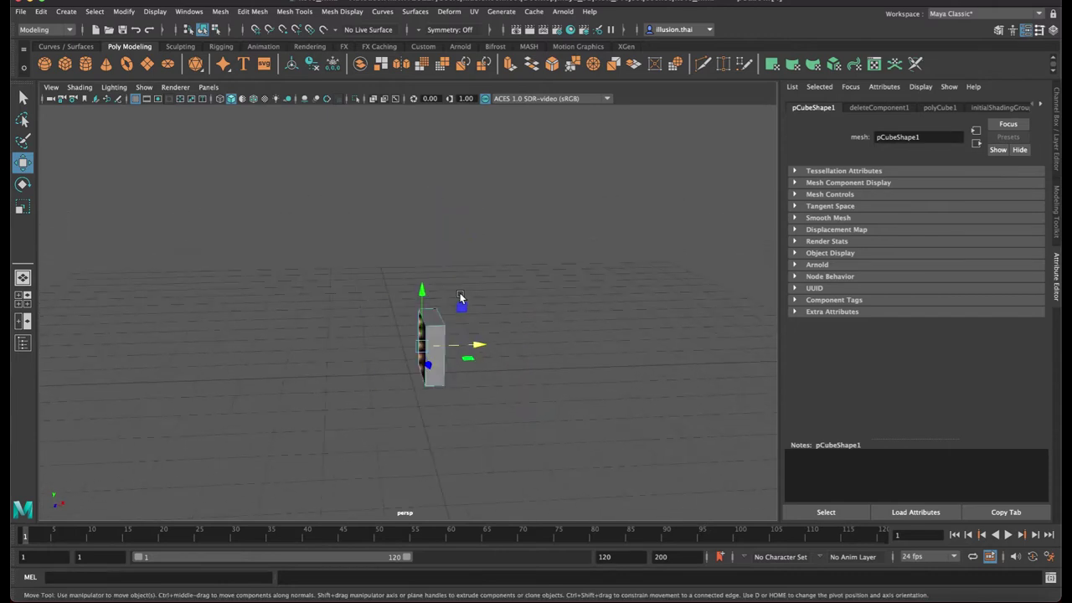
{"action": "key", "text": "e"}
{"action": "key", "text": "q"}
{"action": "right_click_drag", "start_coordinate": [416, 327], "coordinate": [420, 283]}
{"action": "left_click_drag", "start_coordinate": [421, 288], "coordinate": [460, 275], "text": "alt"}
{"action": "left_click", "coordinate": [463, 319]}
{"action": "key", "text": "w"}
{"action": "left_click_drag", "start_coordinate": [511, 318], "coordinate": [520, 317]}
{"action": "key", "text": "q"}
{"action": "right_click_drag", "start_coordinate": [482, 265], "coordinate": [482, 286]}
{"action": "left_click_drag", "start_coordinate": [479, 264], "coordinate": [501, 314], "text": "alt"}
{"action": "left_click", "coordinate": [479, 289]}
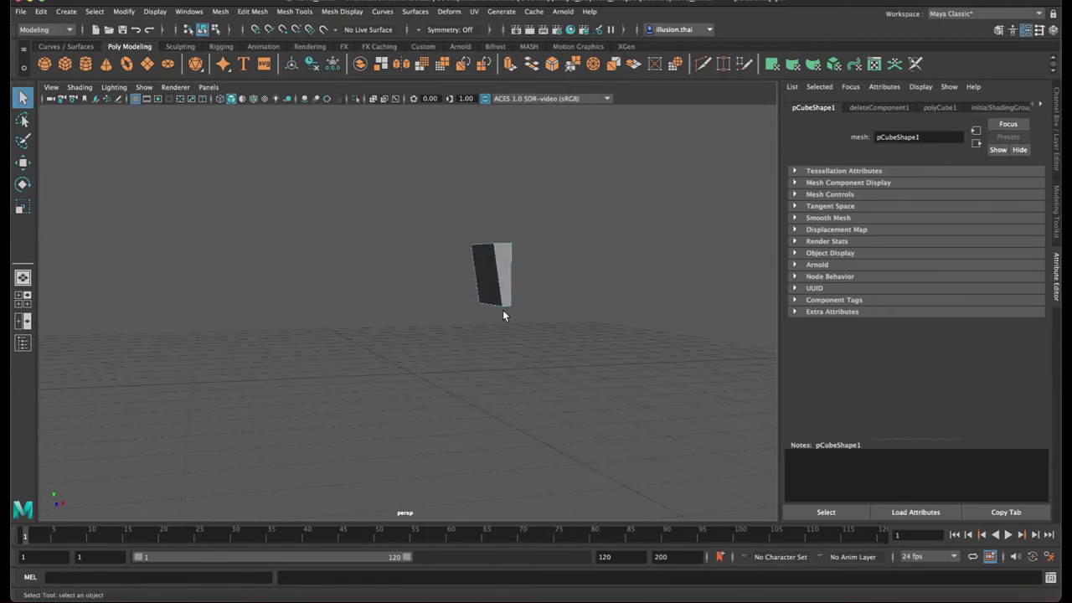
{"action": "key", "text": "ctrl+e"}
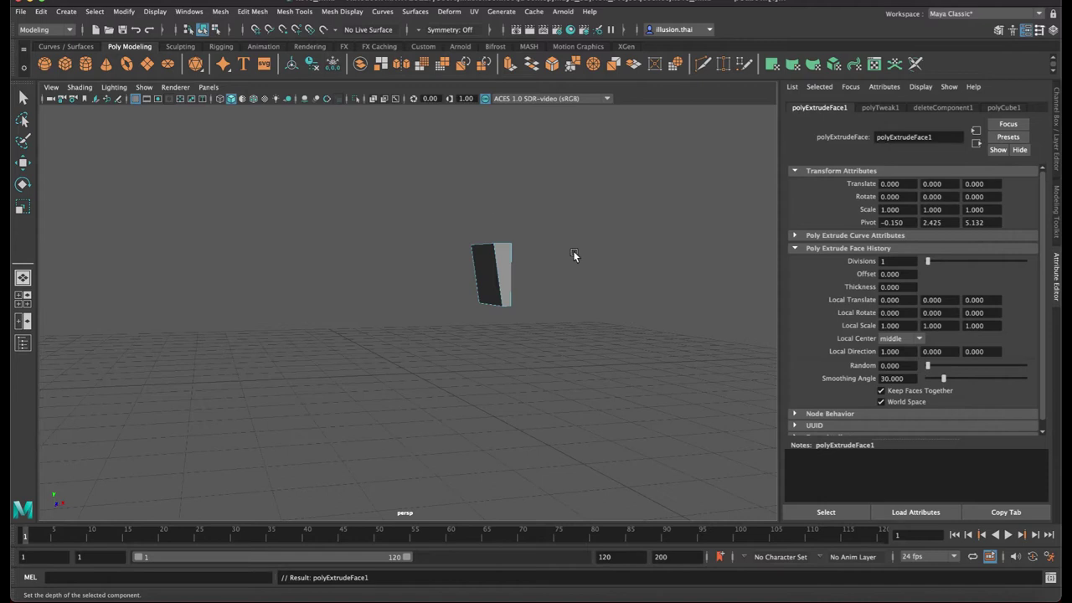
{"action": "key", "text": "w"}
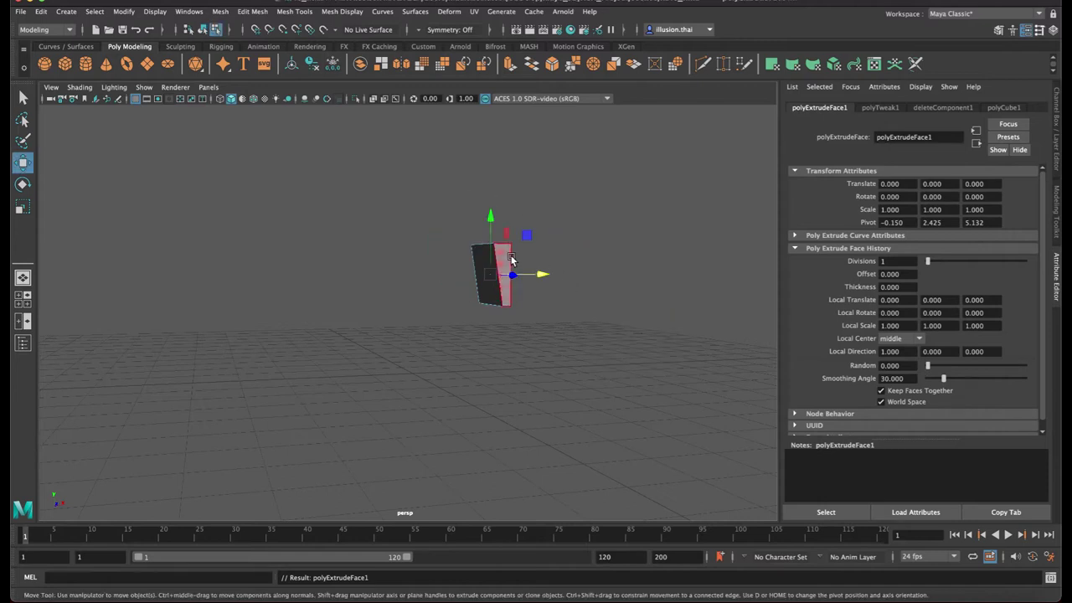
{"action": "key", "text": "ctrl+z"}
{"action": "left_click_drag", "start_coordinate": [491, 220], "coordinate": [491, 199]}
{"action": "key", "text": "ctrl+z"}
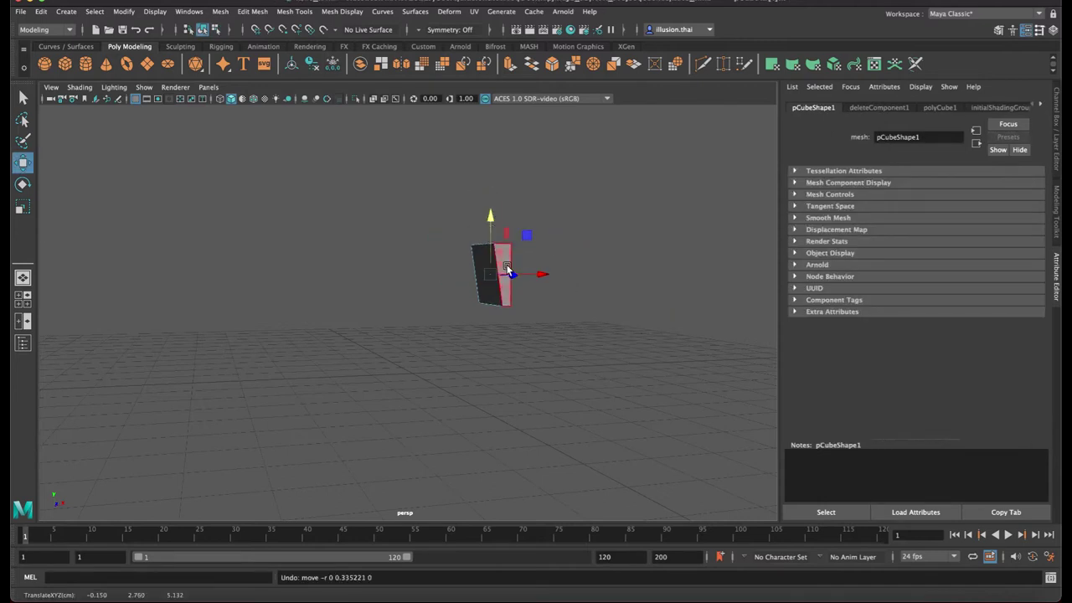
Extrude the block's top and bottom faces and scale them apart vertically to add a thin section at each end
{"action": "left_click_drag", "start_coordinate": [509, 269], "coordinate": [519, 280], "text": "alt"}
{"action": "left_click", "coordinate": [569, 337]}
{"action": "left_click", "coordinate": [493, 324]}
{"action": "left_click_drag", "start_coordinate": [499, 337], "coordinate": [510, 303], "text": "alt"}
{"action": "left_click", "coordinate": [500, 244], "text": "shift"}
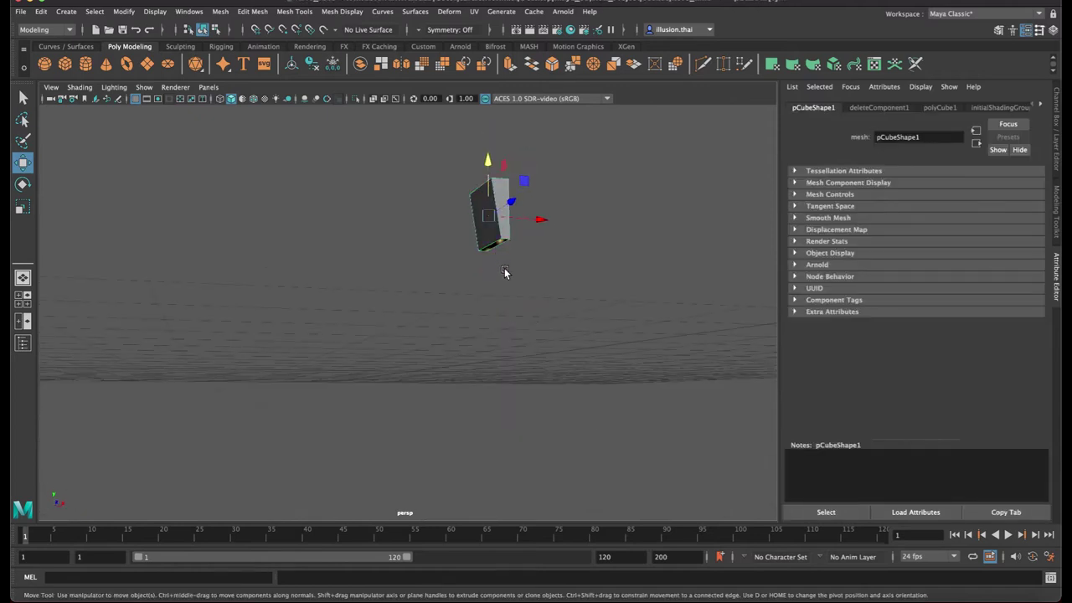
{"action": "key", "text": "r"}
{"action": "left_click", "coordinate": [488, 148]}
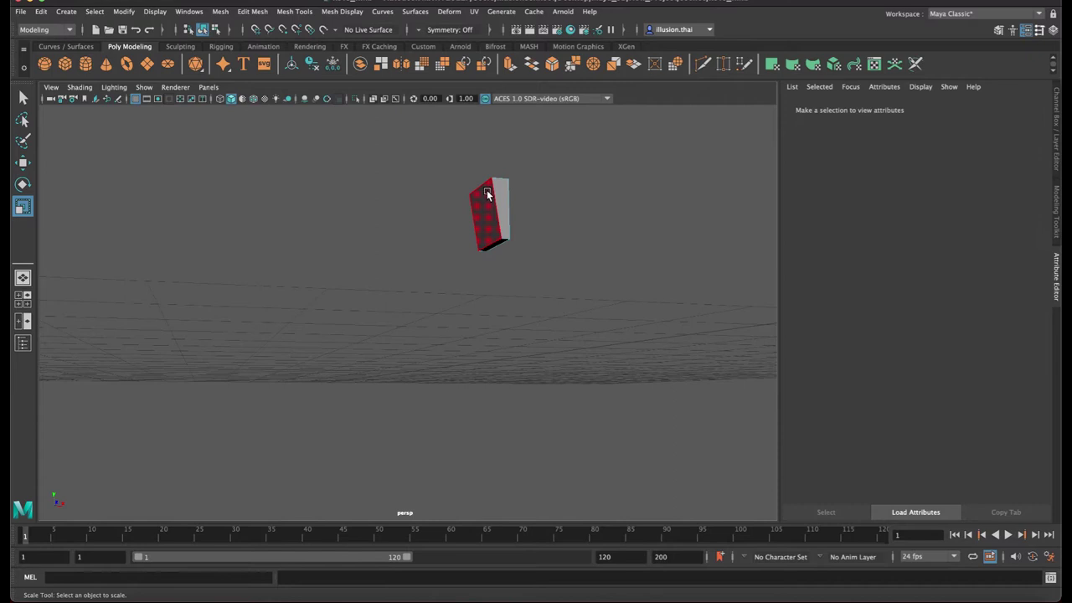
{"action": "left_click", "coordinate": [489, 194]}
{"action": "left_click_drag", "start_coordinate": [488, 165], "coordinate": [488, 159]}
{"action": "key", "text": "ctrl+z"}
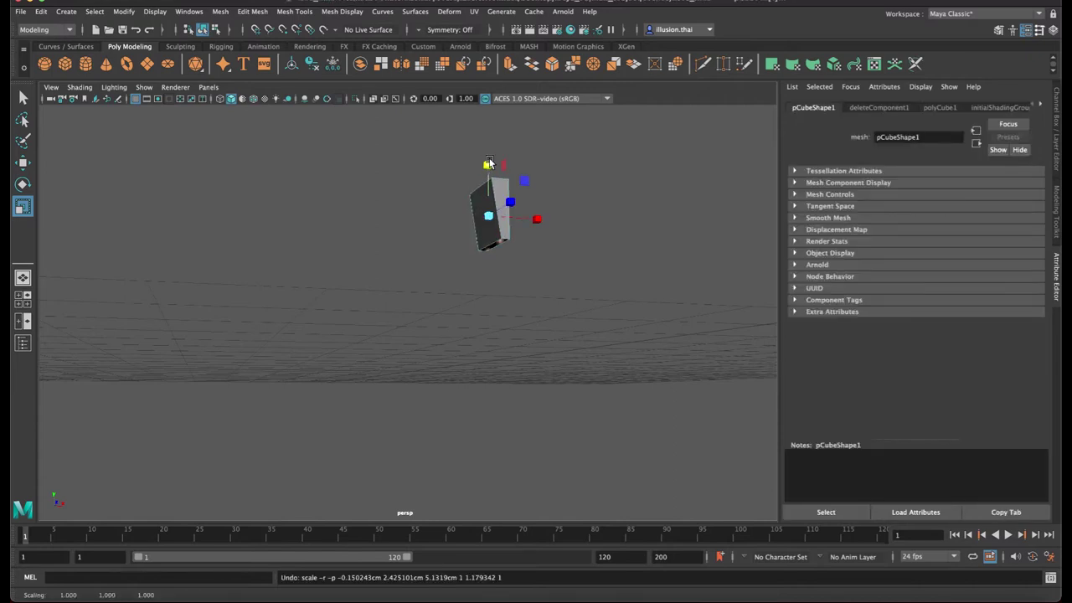
{"action": "key", "text": "ctrl+e"}
{"action": "left_click_drag", "start_coordinate": [488, 142], "coordinate": [490, 133]}
{"action": "left_click", "coordinate": [453, 159]}
Extrude the side faces of the upper and lower sections outward into two long parallel arms, forming a C-shaped bracket
{"action": "left_click", "coordinate": [473, 181]}
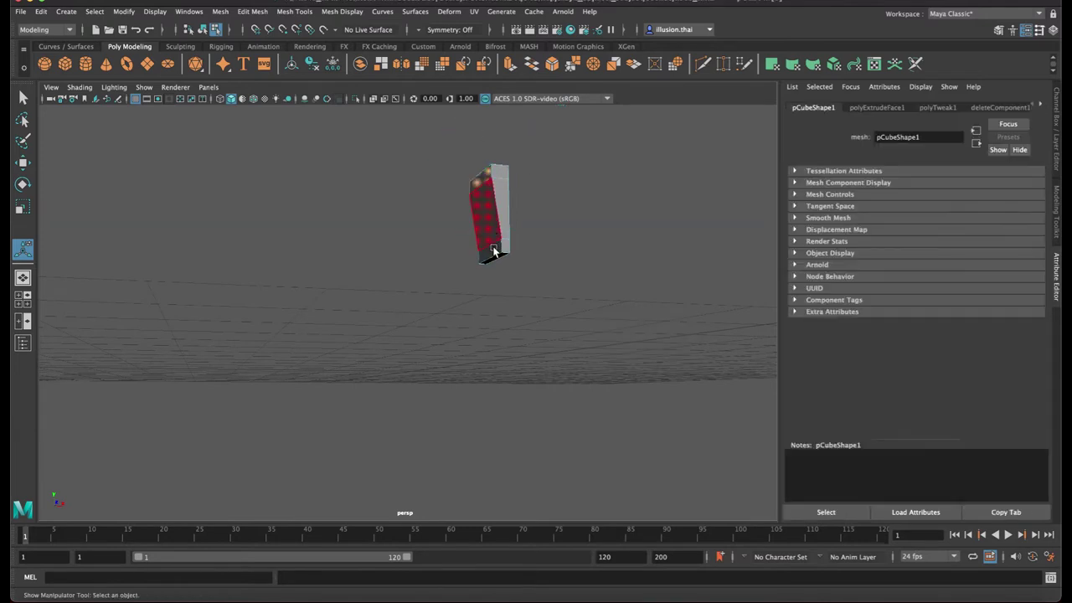
{"action": "left_click", "coordinate": [490, 255], "text": "shift"}
{"action": "left_click_drag", "start_coordinate": [492, 268], "coordinate": [484, 289], "text": "alt"}
{"action": "key", "text": "ctrl+e"}
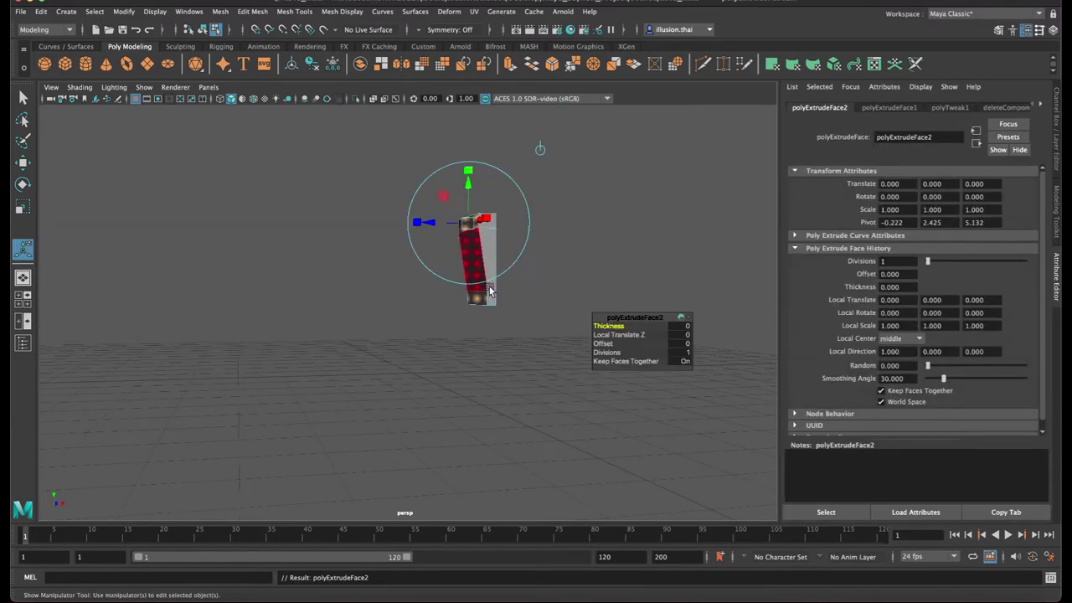
{"action": "left_click_drag", "start_coordinate": [433, 220], "coordinate": [274, 227]}
{"action": "key", "text": "q"}
{"action": "left_click", "coordinate": [278, 272]}
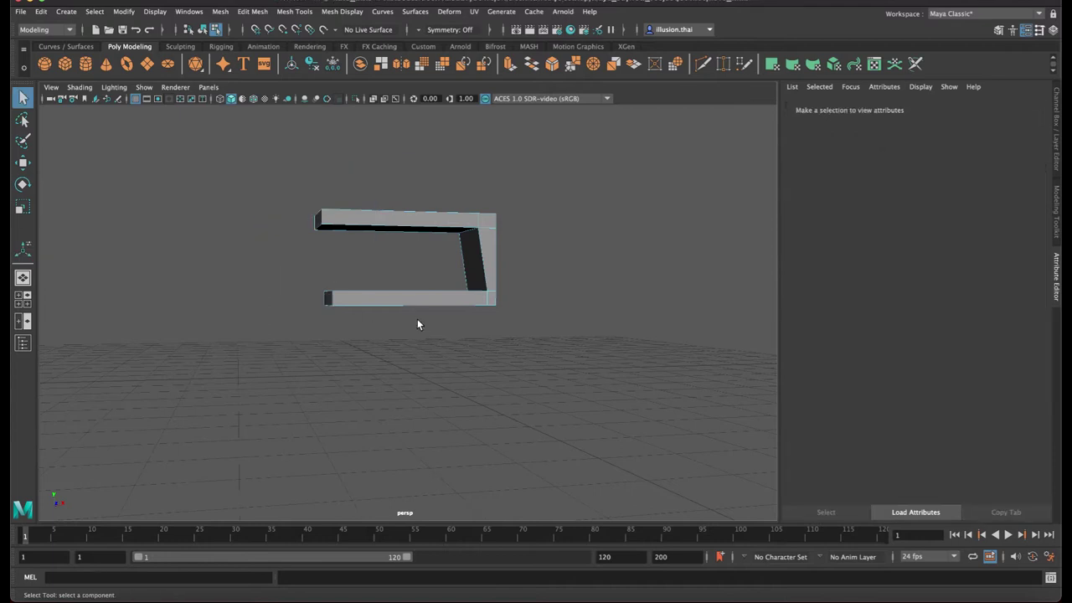
{"action": "scroll", "coordinate": [417, 324], "scroll_direction": "down", "scroll_amount": 2}
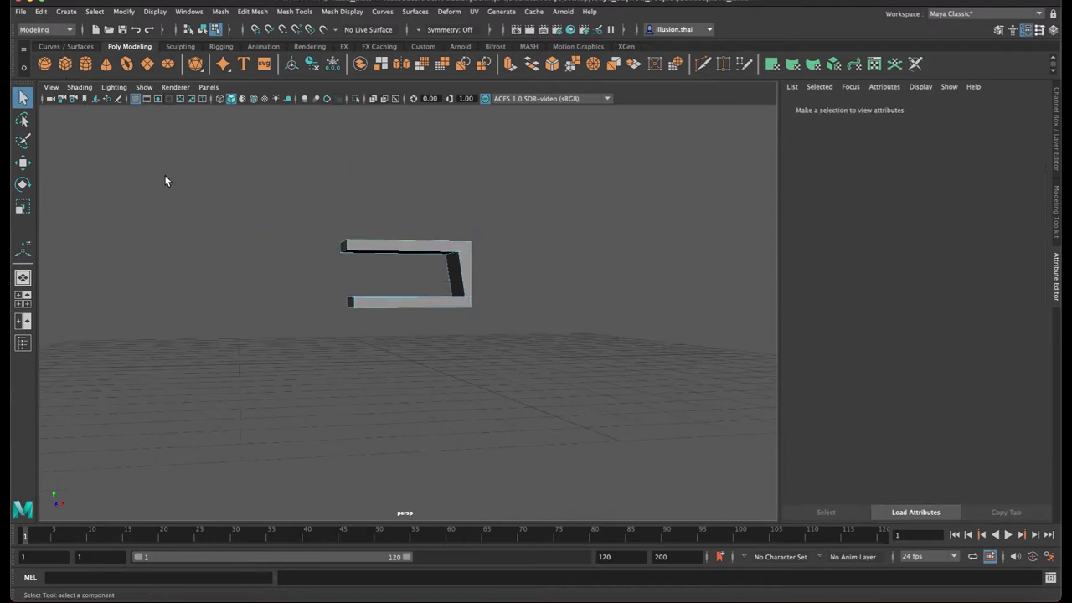
Create a polygon sphere and raise it to Translate Y 2.478
{"action": "left_click", "coordinate": [44, 65]}
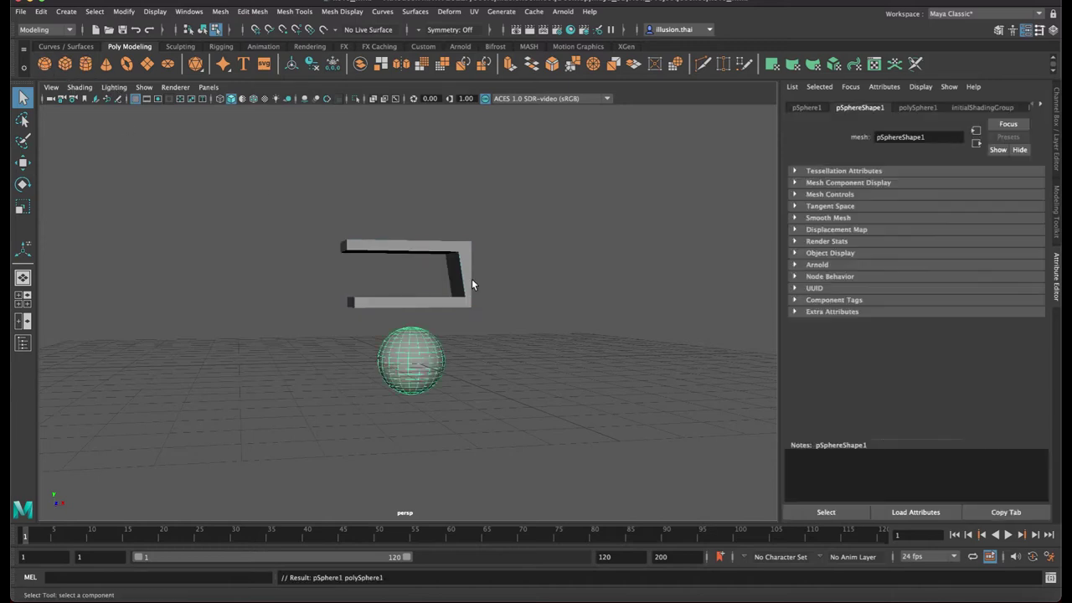
{"action": "left_click_drag", "start_coordinate": [472, 281], "coordinate": [491, 290], "text": "alt"}
{"action": "key", "text": "w"}
{"action": "left_click_drag", "start_coordinate": [413, 304], "coordinate": [455, 242]}
Set the sphere's axis and height subdivisions to 14
{"action": "key", "text": "ctrl+a"}
{"action": "left_click", "coordinate": [950, 244]}
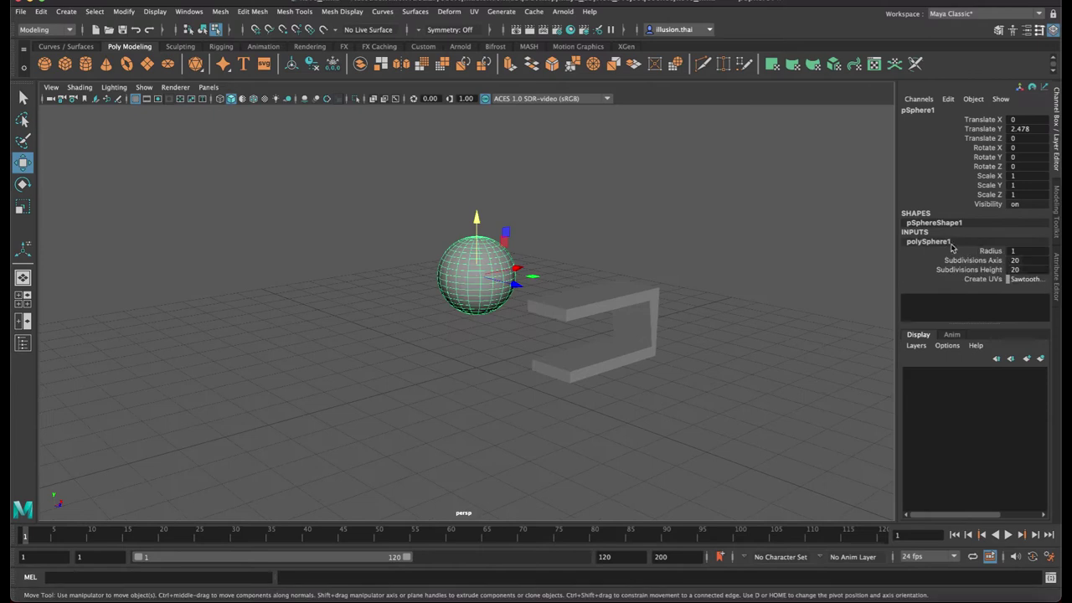
{"action": "type", "text": "5"}
{"action": "key", "text": "Return"}
{"action": "left_click", "coordinate": [701, 227]}
{"action": "left_click_drag", "start_coordinate": [703, 239], "coordinate": [728, 252], "text": "alt"}
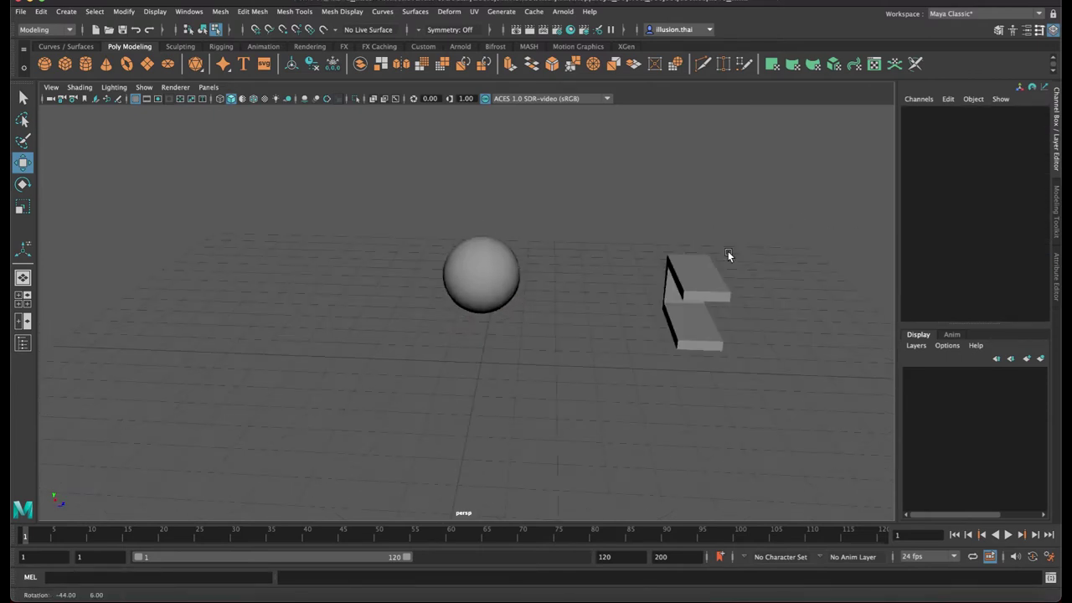
{"action": "left_click_drag", "start_coordinate": [512, 269], "coordinate": [519, 301], "text": "alt"}
{"action": "right_click_drag", "start_coordinate": [496, 295], "coordinate": [545, 277]}
{"action": "left_click", "coordinate": [501, 297]}
{"action": "left_click", "coordinate": [921, 242]}
{"action": "left_click_drag", "start_coordinate": [1027, 271], "coordinate": [1028, 261]}
{"action": "key", "text": "Return"}
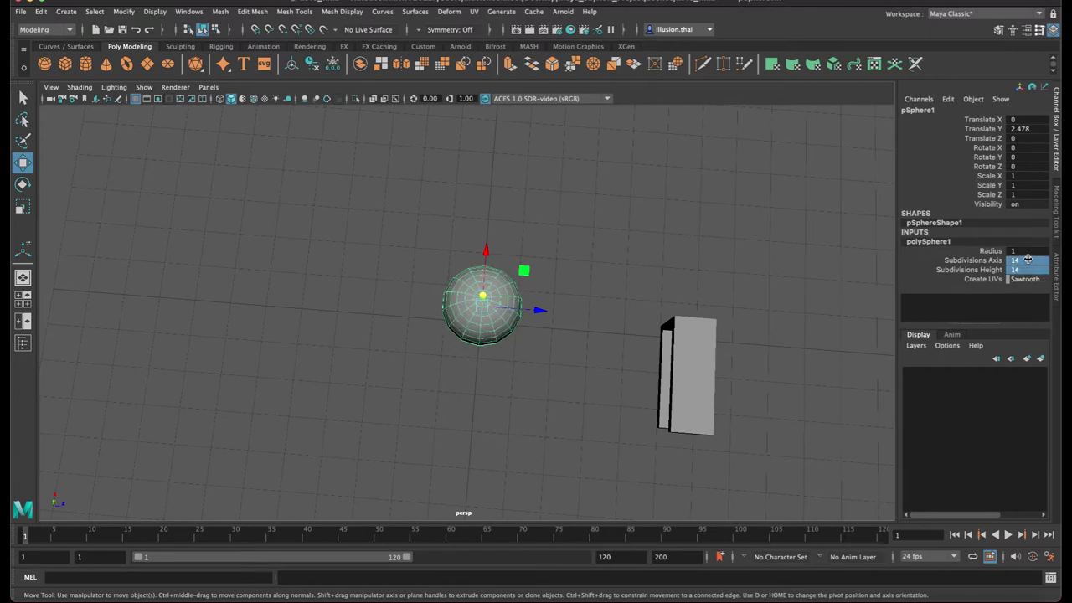
{"action": "left_click", "coordinate": [722, 295]}
Try selecting half of the sphere's faces in the top view, and delete the whole sphere
{"action": "key", "text": "space"}
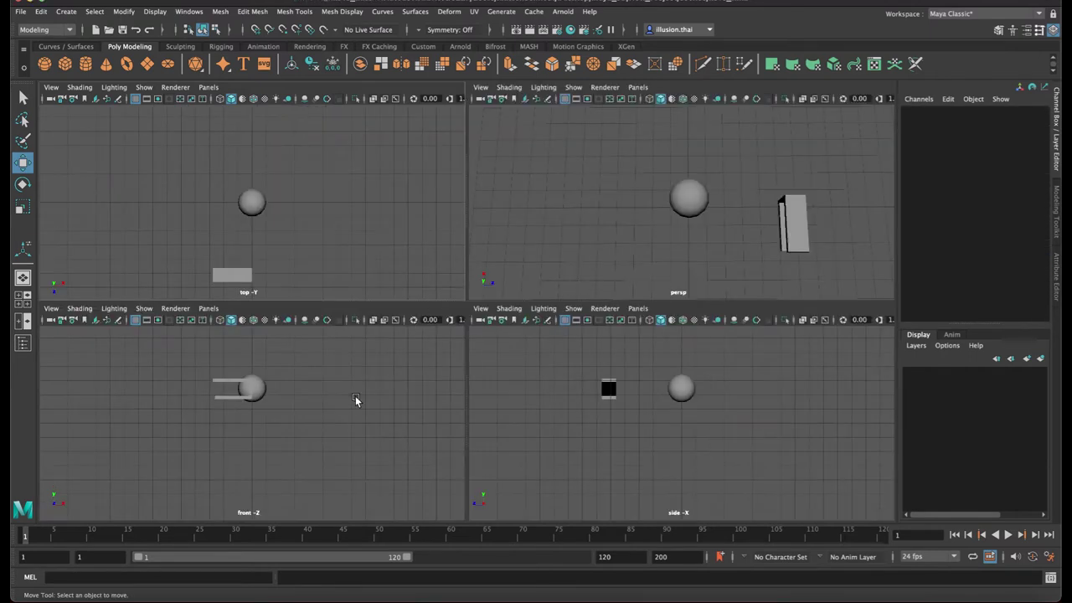
{"action": "left_click", "coordinate": [678, 387]}
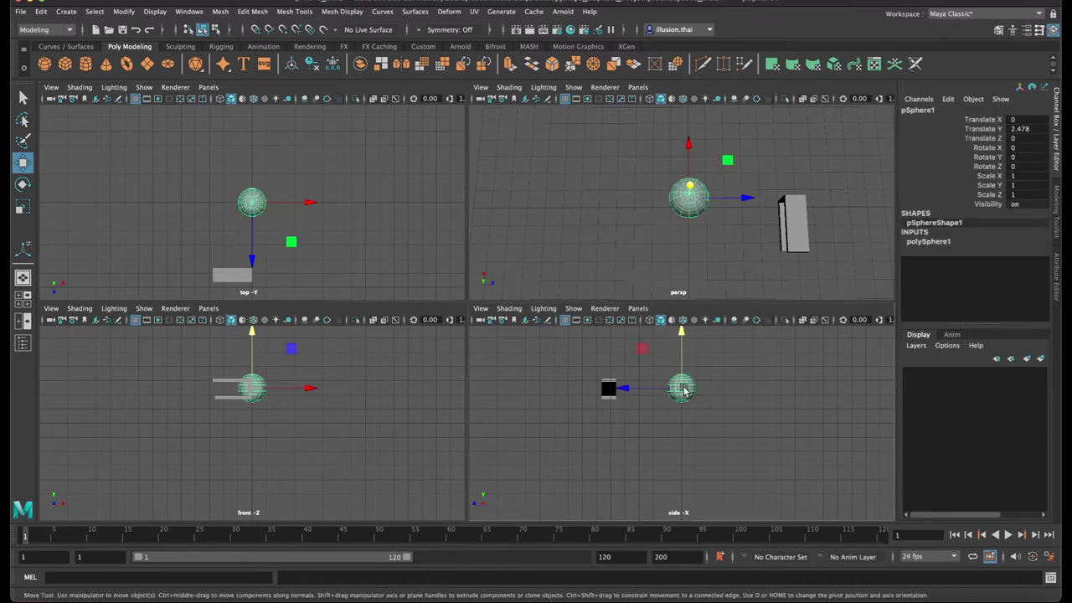
{"action": "right_click_drag", "start_coordinate": [315, 231], "coordinate": [366, 240], "text": "alt"}
{"action": "middle_click_drag", "start_coordinate": [336, 232], "coordinate": [340, 214], "text": "alt"}
{"action": "right_click_drag", "start_coordinate": [269, 186], "coordinate": [257, 199]}
{"action": "left_click_drag", "start_coordinate": [253, 227], "coordinate": [252, 228]}
{"action": "right_click_drag", "start_coordinate": [260, 227], "coordinate": [440, 239], "text": "alt"}
{"action": "middle_click_drag", "start_coordinate": [337, 217], "coordinate": [345, 230], "text": "alt"}
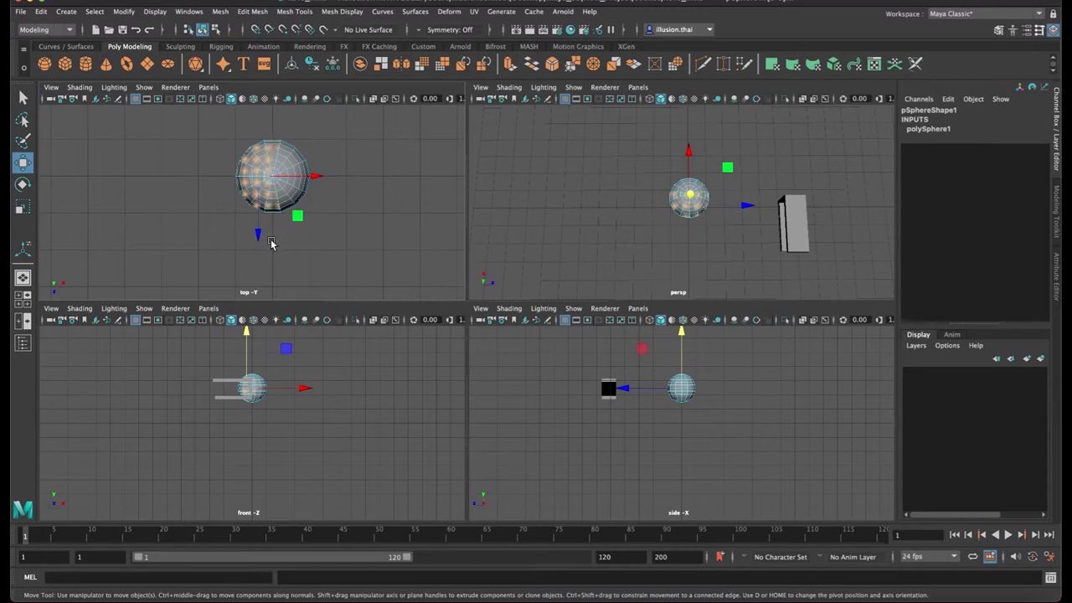
{"action": "right_click_drag", "start_coordinate": [694, 193], "coordinate": [749, 186]}
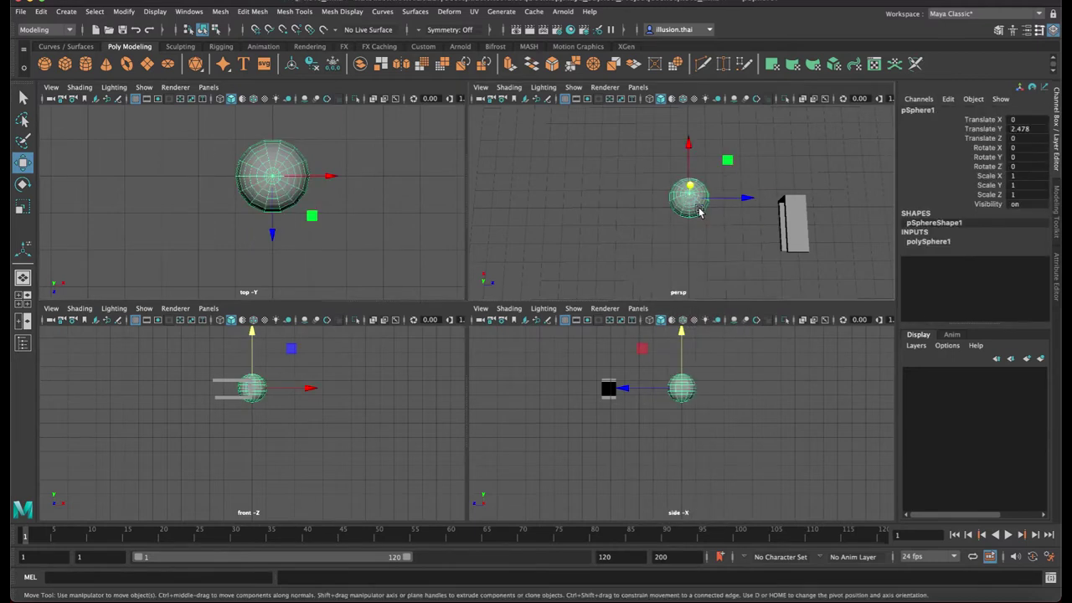
{"action": "key", "text": "Delete"}
Return to the single perspective view and turn on wireframe on shaded
{"action": "left_click_drag", "start_coordinate": [687, 242], "coordinate": [627, 186], "text": "alt"}
{"action": "key", "text": "space"}
{"action": "left_click", "coordinate": [255, 99]}
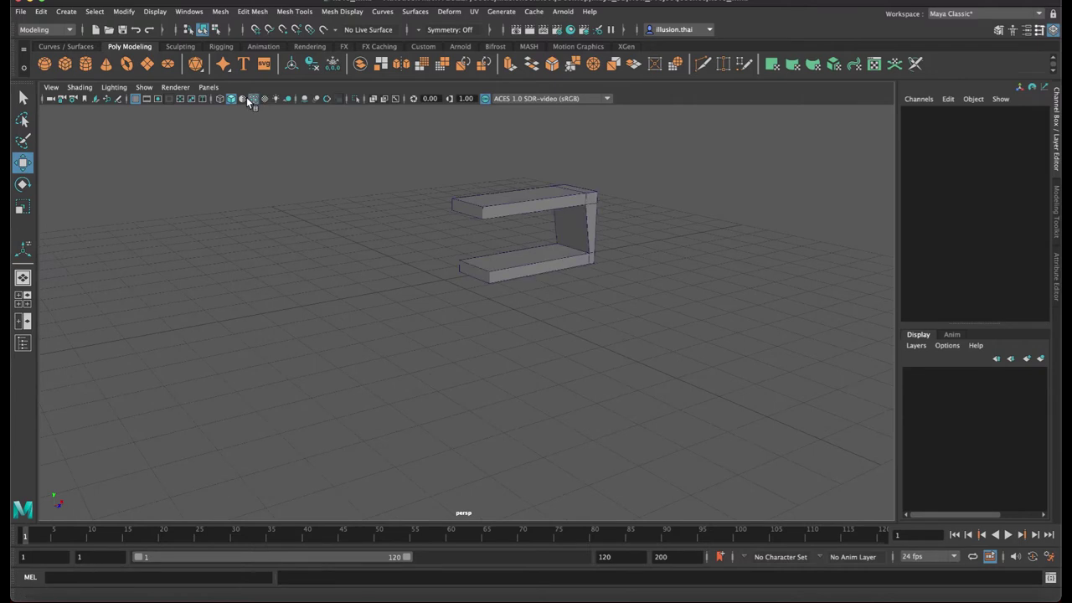
Create a polygon cylinder and change its cap subdivisions so the caps have no radial edges
{"action": "left_click", "coordinate": [82, 64]}
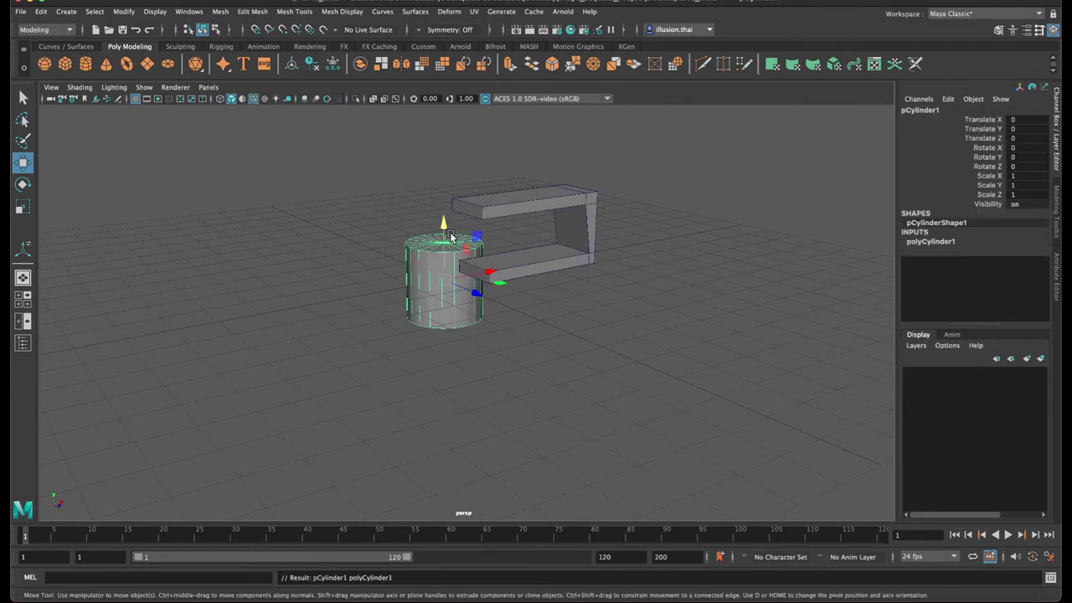
{"action": "left_click", "coordinate": [930, 241]}
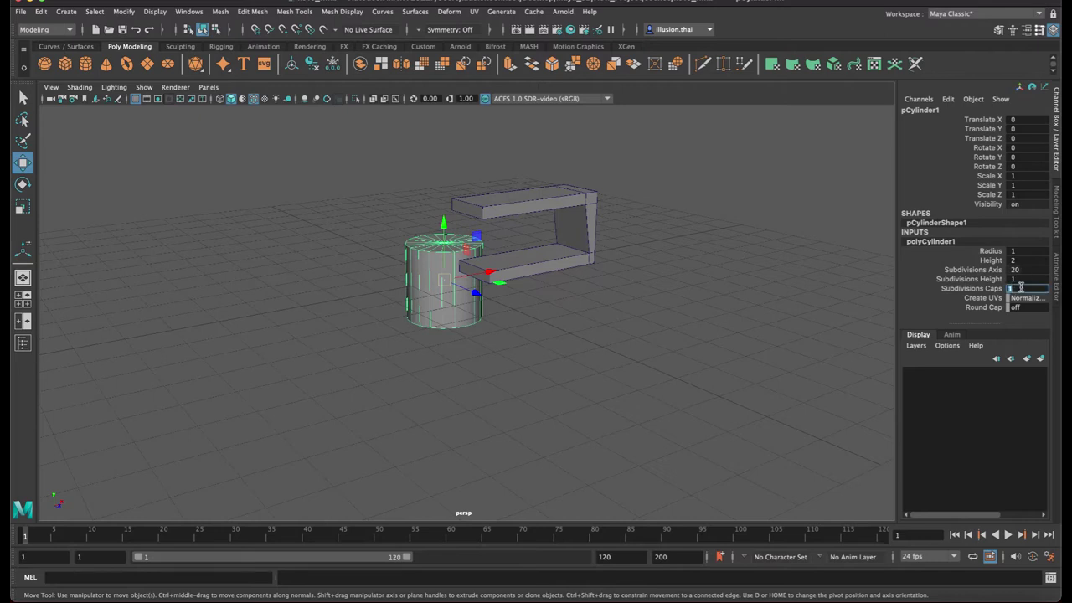
{"action": "key", "text": "Return"}
{"action": "left_click", "coordinate": [585, 309]}
{"action": "left_click", "coordinate": [461, 297]}
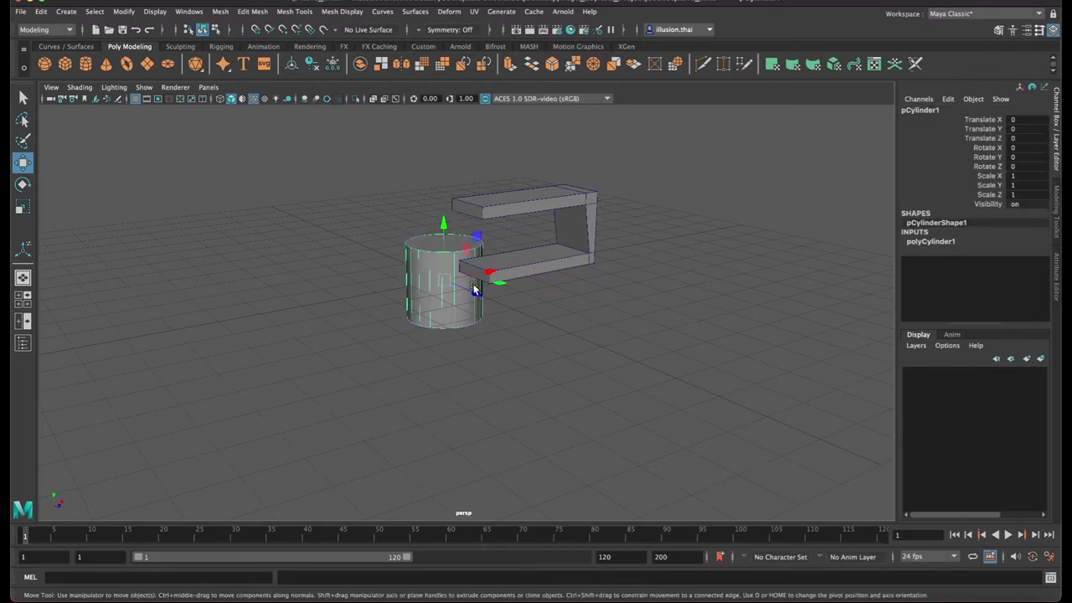
Rotate the cylinder to 90 degrees around X so it lies on its side
{"action": "key", "text": "e"}
{"action": "left_click_drag", "start_coordinate": [462, 241], "coordinate": [511, 302]}
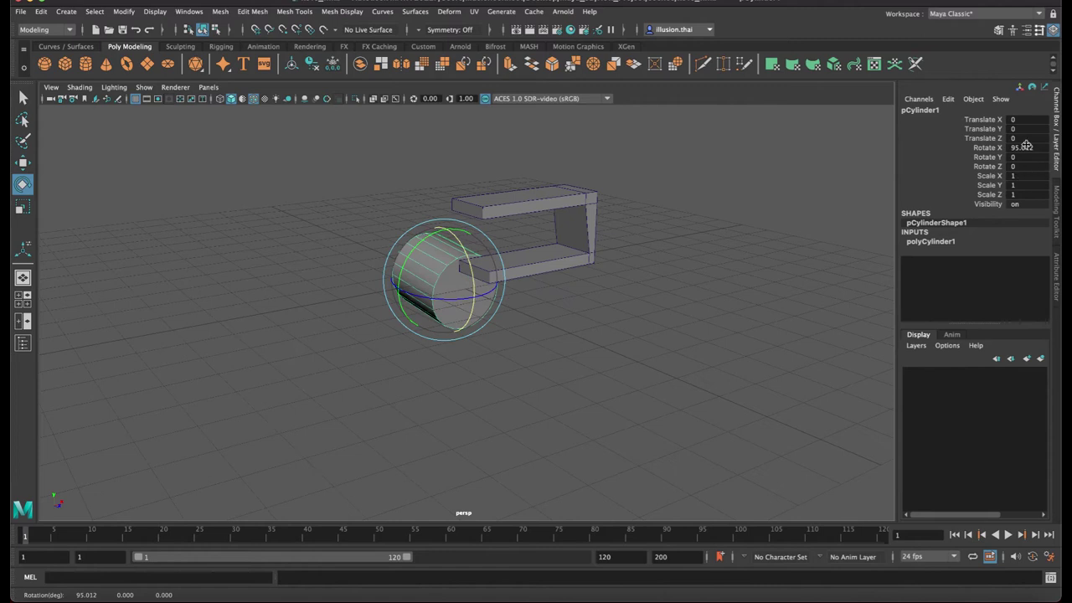
{"action": "type", "text": "90"}
{"action": "key", "text": "Return"}
{"action": "left_click", "coordinate": [821, 263]}
Move the cylinder up and forward to the bracket, at about Translate Y 1.581 and Translate Z 4.288
{"action": "left_click_drag", "start_coordinate": [670, 284], "coordinate": [528, 295], "text": "alt"}
{"action": "left_click", "coordinate": [459, 290]}
{"action": "key", "text": "w"}
{"action": "left_click_drag", "start_coordinate": [445, 164], "coordinate": [445, 165]}
{"action": "left_click", "coordinate": [450, 249]}
{"action": "left_click_drag", "start_coordinate": [439, 226], "coordinate": [449, 163]}
{"action": "left_click_drag", "start_coordinate": [487, 231], "coordinate": [650, 266]}
{"action": "left_click_drag", "start_coordinate": [655, 266], "coordinate": [599, 261], "text": "alt"}
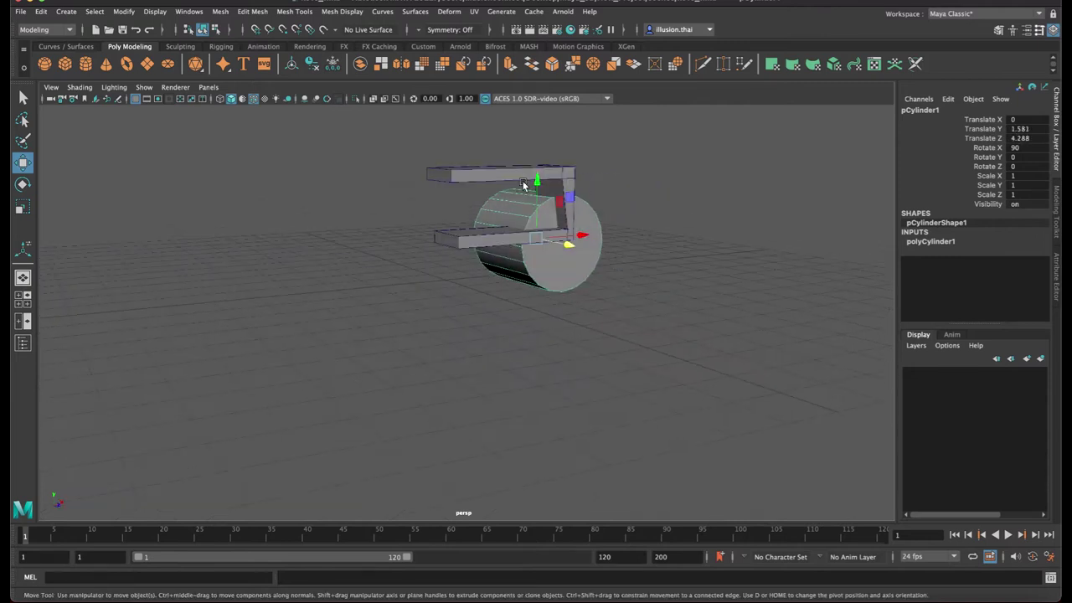
Scale the cylinder uniformly to 0.777 and place it at the arms' open ends, at X -3.412, Y 2.373, Z 4.971
{"action": "left_click", "coordinate": [547, 165]}
{"action": "left_click", "coordinate": [526, 209]}
{"action": "left_click_drag", "start_coordinate": [537, 179], "coordinate": [422, 264]}
{"action": "key", "text": "r"}
{"action": "key", "text": "w"}
{"action": "left_click_drag", "start_coordinate": [485, 280], "coordinate": [505, 246]}
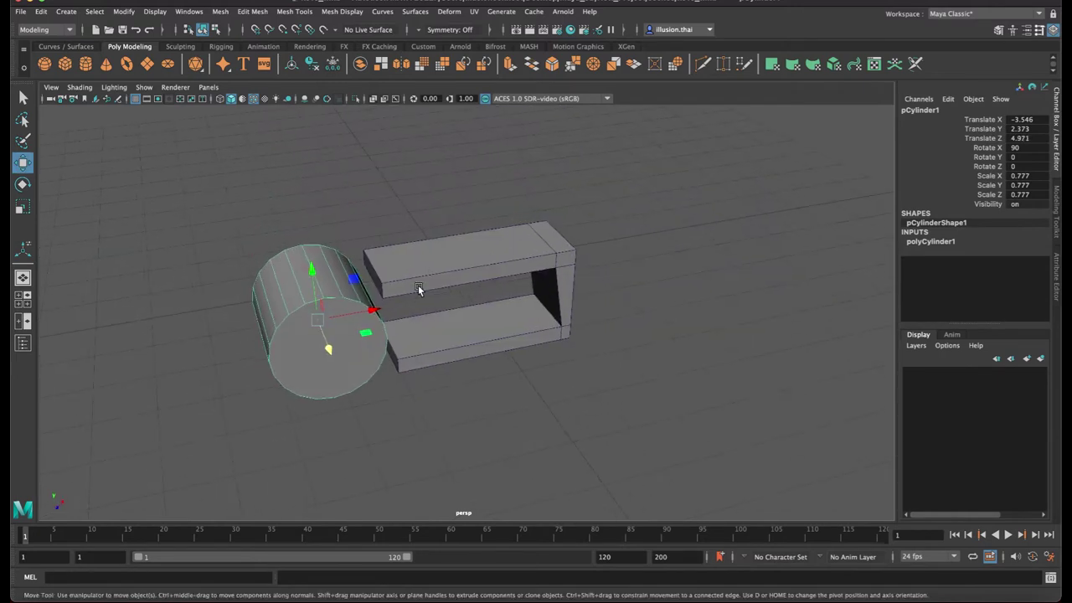
{"action": "left_click_drag", "start_coordinate": [374, 313], "coordinate": [384, 310]}
Extrude the cylinder's front cap face slightly outward and scale it down to start rounding the end
{"action": "middle_click_drag", "start_coordinate": [353, 317], "coordinate": [494, 276], "text": "alt"}
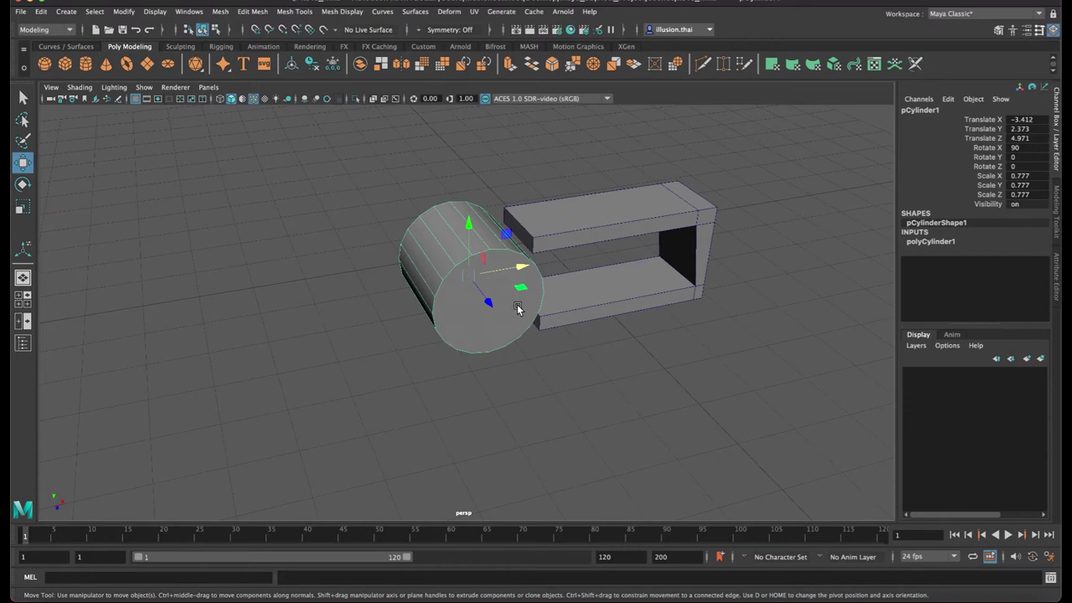
{"action": "left_click_drag", "start_coordinate": [517, 306], "coordinate": [595, 220], "text": "alt"}
{"action": "right_click_drag", "start_coordinate": [595, 214], "coordinate": [597, 234]}
{"action": "left_click", "coordinate": [596, 228]}
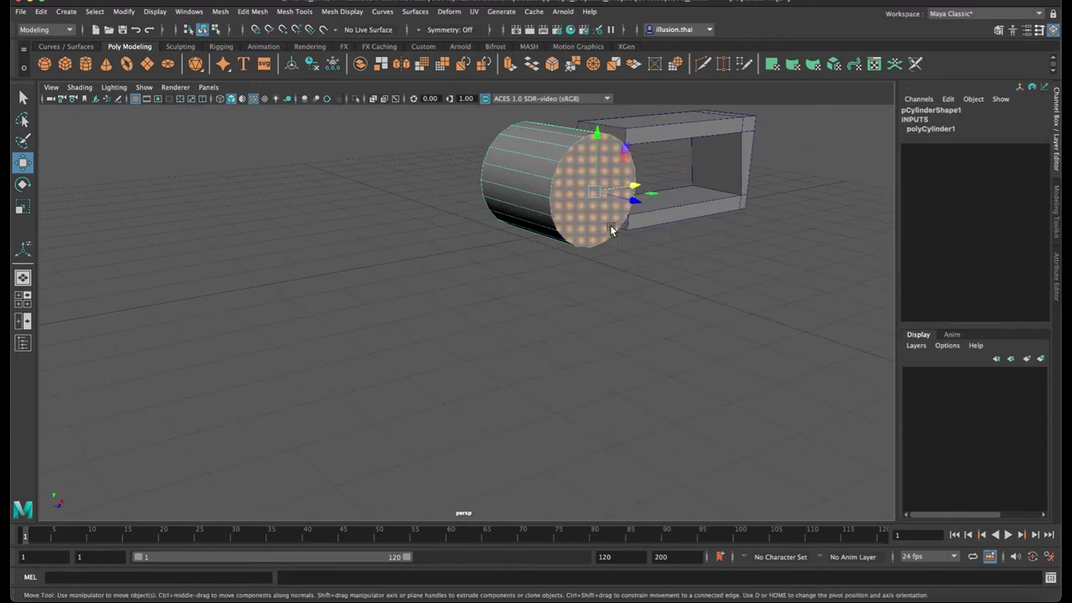
{"action": "middle_click_drag", "start_coordinate": [603, 226], "coordinate": [571, 277], "text": "alt"}
{"action": "key", "text": "ctrl+e"}
{"action": "left_click_drag", "start_coordinate": [541, 265], "coordinate": [506, 261]}
{"action": "key", "text": "r"}
{"action": "key", "text": "w"}
Extrude the front cap face a second time, scaling it smaller and adjusting its depth
{"action": "key", "text": "ctrl+e"}
{"action": "key", "text": "r"}
{"action": "key", "text": "w"}
{"action": "left_click_drag", "start_coordinate": [574, 274], "coordinate": [570, 273]}
Move the whole cylinder along X away from the bracket, leaving a gap at the arms' open ends
{"action": "key", "text": "q"}
{"action": "right_click_drag", "start_coordinate": [495, 244], "coordinate": [535, 229]}
{"action": "left_click", "coordinate": [517, 251]}
{"action": "key", "text": "w"}
{"action": "left_click_drag", "start_coordinate": [531, 237], "coordinate": [482, 242]}
{"action": "left_click", "coordinate": [555, 303]}
{"action": "left_click_drag", "start_coordinate": [555, 303], "coordinate": [512, 255], "text": "alt"}
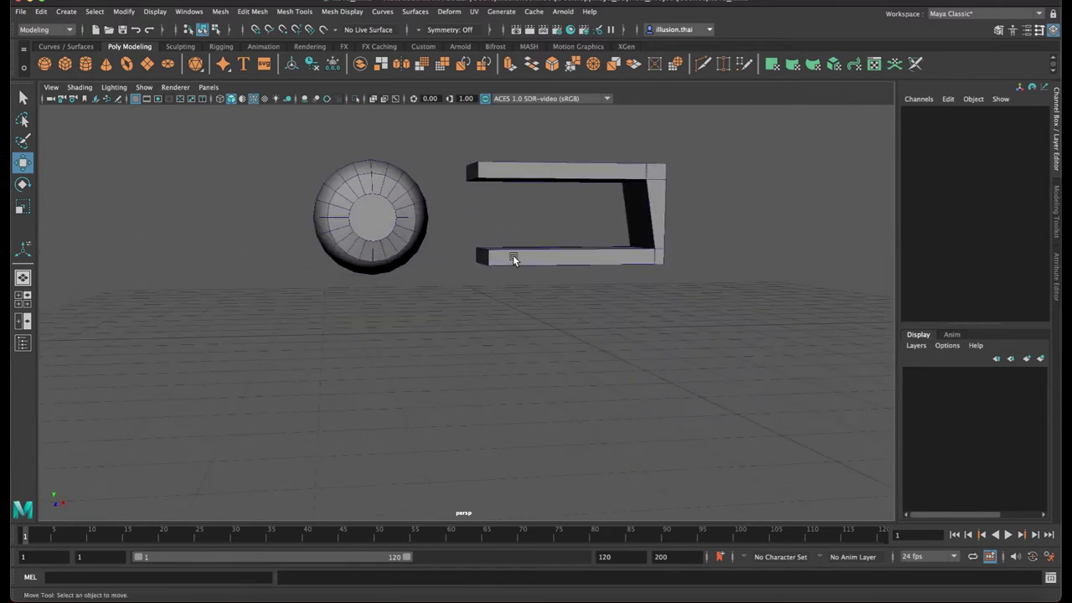
Create a polygon cube and place it just behind the cylinder at X -4.429, Y 2.515, Z 4.337
{"action": "middle_click_drag", "start_coordinate": [512, 254], "coordinate": [567, 287], "text": "alt"}
{"action": "left_click_drag", "start_coordinate": [567, 286], "coordinate": [587, 290], "text": "alt"}
{"action": "middle_click_drag", "start_coordinate": [587, 290], "coordinate": [520, 264], "text": "alt"}
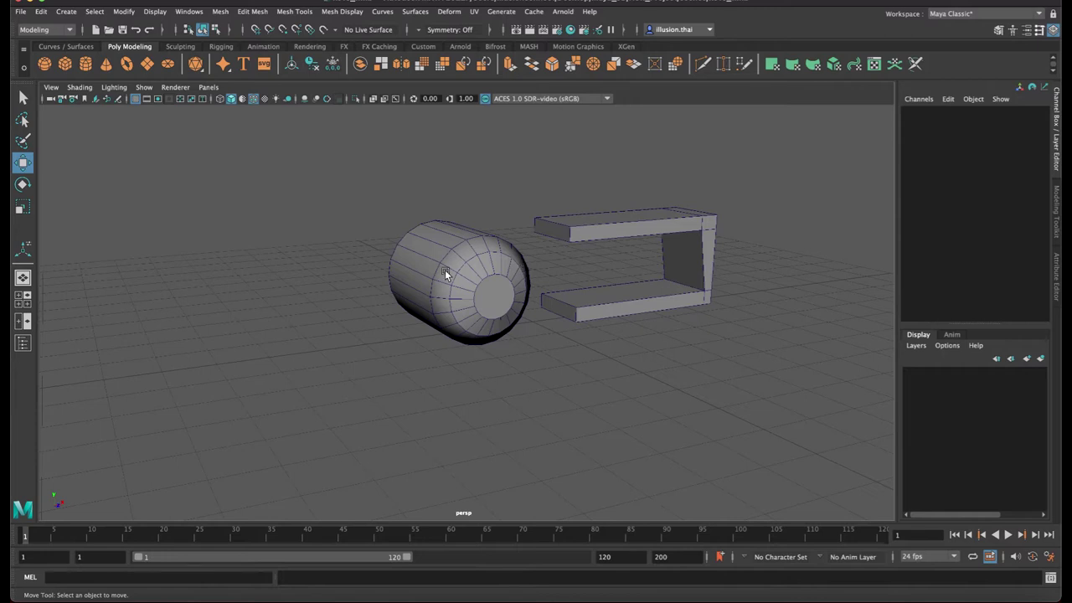
{"action": "left_click", "coordinate": [66, 65]}
{"action": "left_click_drag", "start_coordinate": [567, 298], "coordinate": [550, 190], "text": "alt"}
{"action": "left_click_drag", "start_coordinate": [551, 194], "coordinate": [575, 219], "text": "alt"}
{"action": "left_click_drag", "start_coordinate": [566, 259], "coordinate": [754, 362]}
{"action": "left_click", "coordinate": [733, 326]}
{"action": "left_click", "coordinate": [734, 328]}
{"action": "mouse_move", "coordinate": [736, 308]}
{"action": "left_mouse_down"}
{"action": "mouse_move", "coordinate": [532, 345]}
{"action": "mouse_move", "coordinate": [488, 269]}
{"action": "left_mouse_up"}
{"action": "left_click", "coordinate": [534, 278]}
{"action": "left_click_drag", "start_coordinate": [479, 376], "coordinate": [474, 365], "text": "alt"}
{"action": "left_click", "coordinate": [474, 354]}
{"action": "left_click_drag", "start_coordinate": [471, 268], "coordinate": [478, 211]}
{"action": "left_click_drag", "start_coordinate": [501, 277], "coordinate": [468, 285]}
Pull the cube's rear face far back along Z to stretch the cube into a long block
{"action": "right_click_drag", "start_coordinate": [478, 275], "coordinate": [477, 295]}
{"action": "left_click", "coordinate": [521, 268]}
{"action": "left_click_drag", "start_coordinate": [583, 303], "coordinate": [620, 320]}
{"action": "left_click_drag", "start_coordinate": [470, 306], "coordinate": [500, 306], "text": "alt"}
{"action": "left_click", "coordinate": [679, 258]}
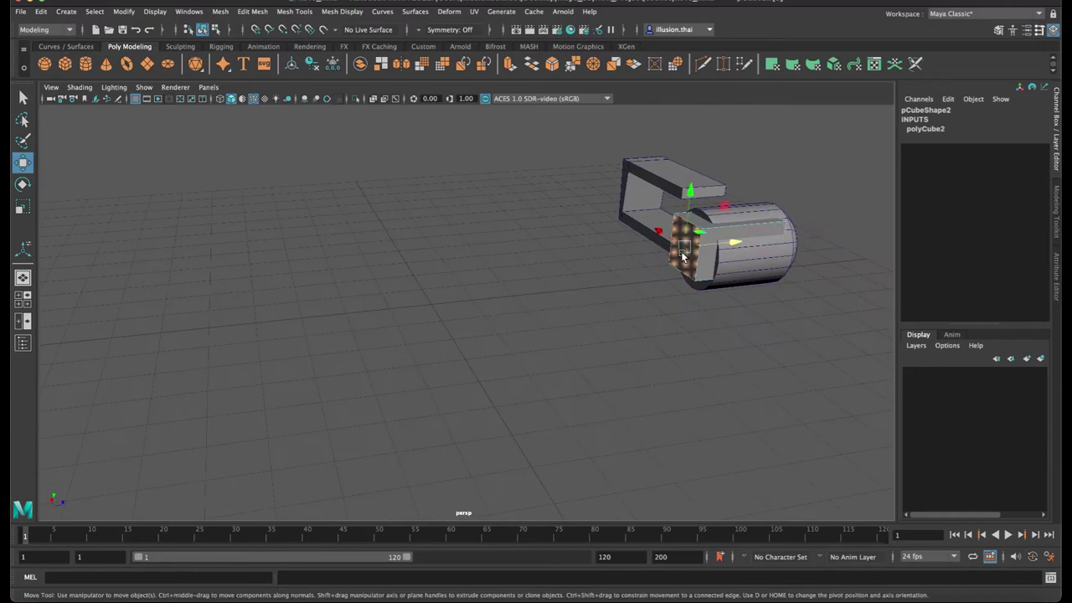
{"action": "left_click_drag", "start_coordinate": [733, 245], "coordinate": [237, 300]}
{"action": "scroll", "coordinate": [316, 316], "scroll_direction": "down", "scroll_amount": 5}
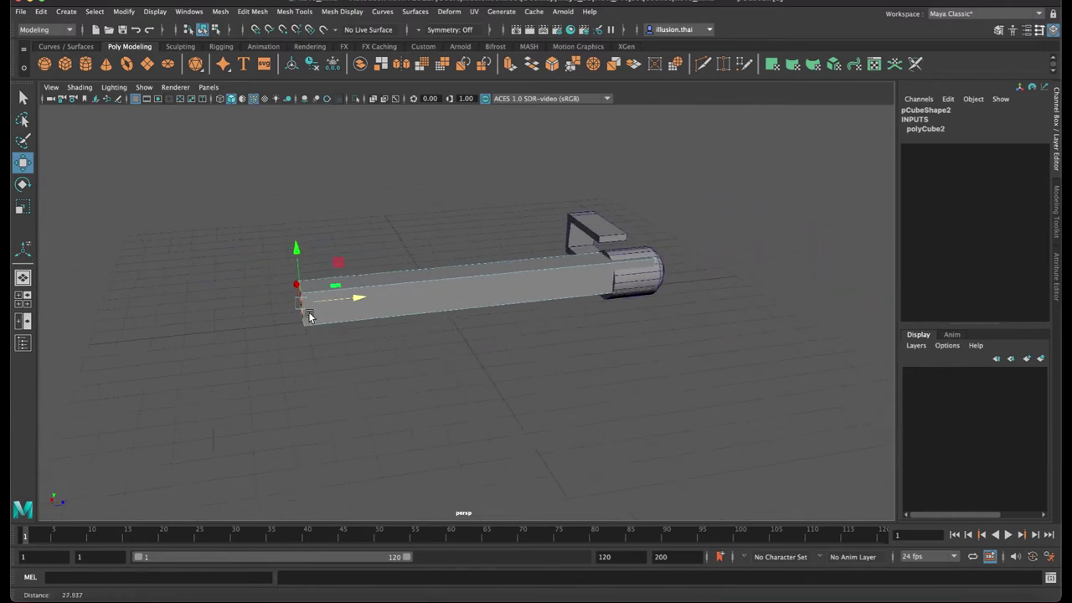
{"action": "left_click_drag", "start_coordinate": [360, 297], "coordinate": [335, 279]}
Lower the block's bottom face and pull its side face outward along X to span the bracket's width
{"action": "left_click", "coordinate": [411, 244]}
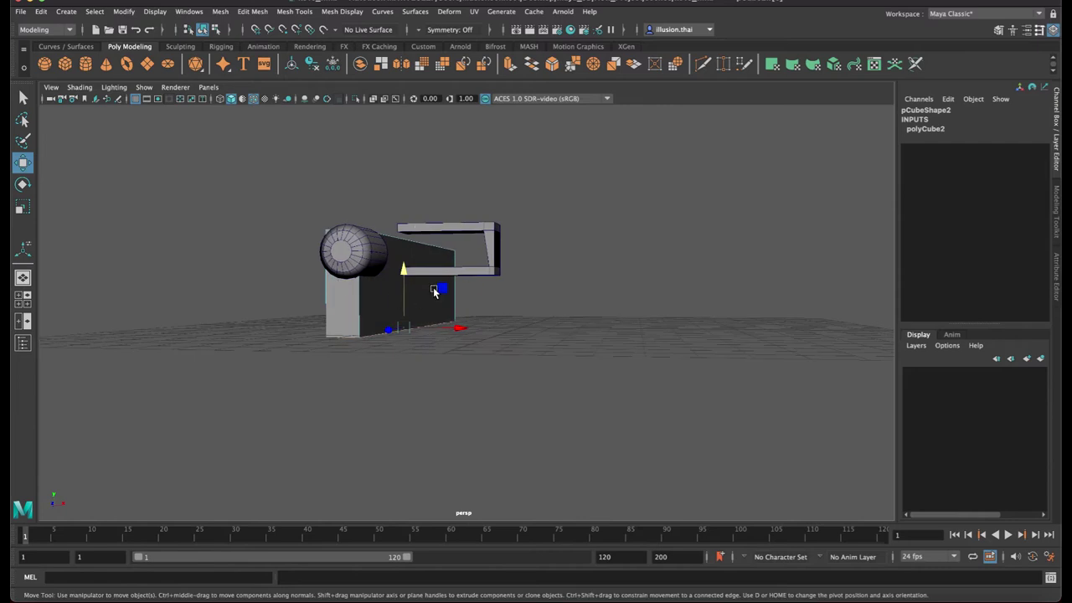
{"action": "left_click", "coordinate": [432, 289]}
{"action": "left_click_drag", "start_coordinate": [472, 290], "coordinate": [527, 318]}
{"action": "mouse_move", "coordinate": [550, 381]}
{"action": "middle_mouse_down"}
{"action": "mouse_move", "coordinate": [562, 381]}
{"action": "mouse_move", "coordinate": [519, 383]}
{"action": "mouse_move", "coordinate": [539, 384]}
{"action": "middle_mouse_up"}
{"action": "left_click_drag", "start_coordinate": [539, 384], "coordinate": [504, 380], "text": "alt"}
{"action": "right_click_drag", "start_coordinate": [515, 296], "coordinate": [571, 282]}
{"action": "left_click", "coordinate": [584, 339]}
Move the whole block back along Z to 3.696 so the bracket and cylinder protrude from its front
{"action": "left_click_drag", "start_coordinate": [443, 349], "coordinate": [417, 355], "text": "alt"}
{"action": "left_click", "coordinate": [397, 342]}
{"action": "middle_click_drag", "start_coordinate": [479, 312], "coordinate": [459, 363], "text": "alt"}
{"action": "left_click_drag", "start_coordinate": [457, 348], "coordinate": [406, 325], "text": "alt"}
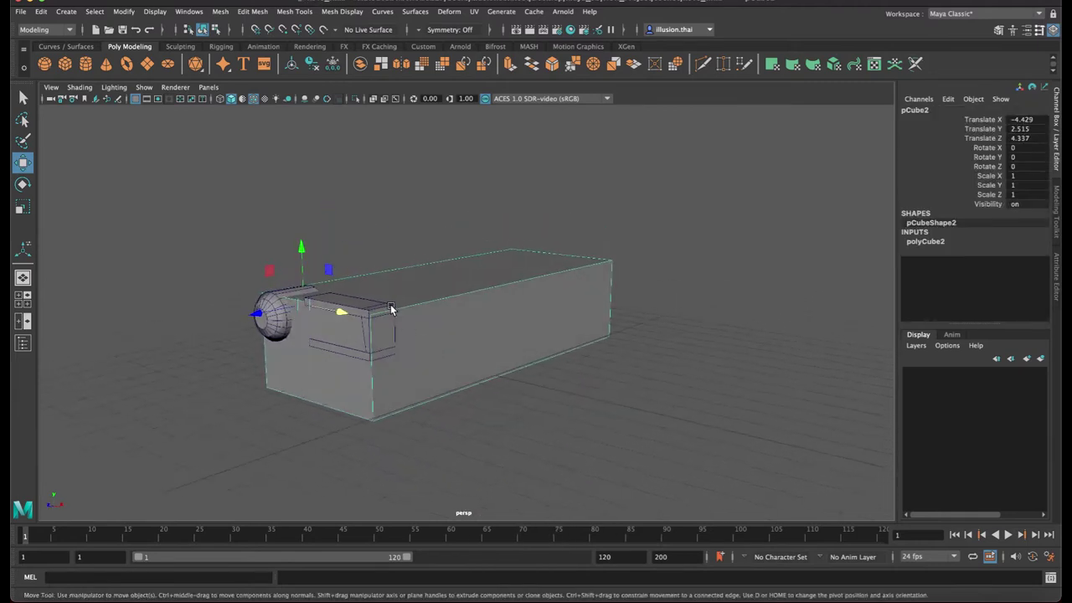
{"action": "left_click_drag", "start_coordinate": [261, 312], "coordinate": [280, 313]}
{"action": "left_click", "coordinate": [525, 377]}
{"action": "left_click_drag", "start_coordinate": [520, 372], "coordinate": [609, 350], "text": "alt"}
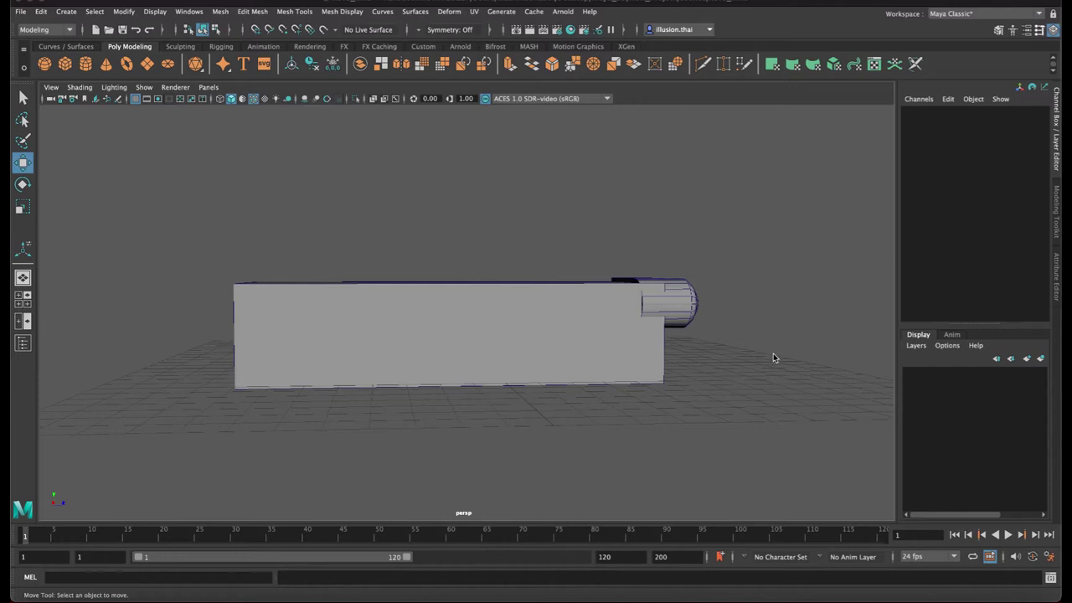
Lengthen the block by moving its rear end face further back along Z
{"action": "left_click_drag", "start_coordinate": [679, 368], "coordinate": [603, 322], "text": "alt"}
{"action": "middle_click_drag", "start_coordinate": [603, 321], "coordinate": [662, 323], "text": "alt"}
{"action": "left_click_drag", "start_coordinate": [662, 325], "coordinate": [460, 288], "text": "alt"}
{"action": "right_click_drag", "start_coordinate": [459, 284], "coordinate": [462, 302]}
{"action": "left_click", "coordinate": [402, 280]}
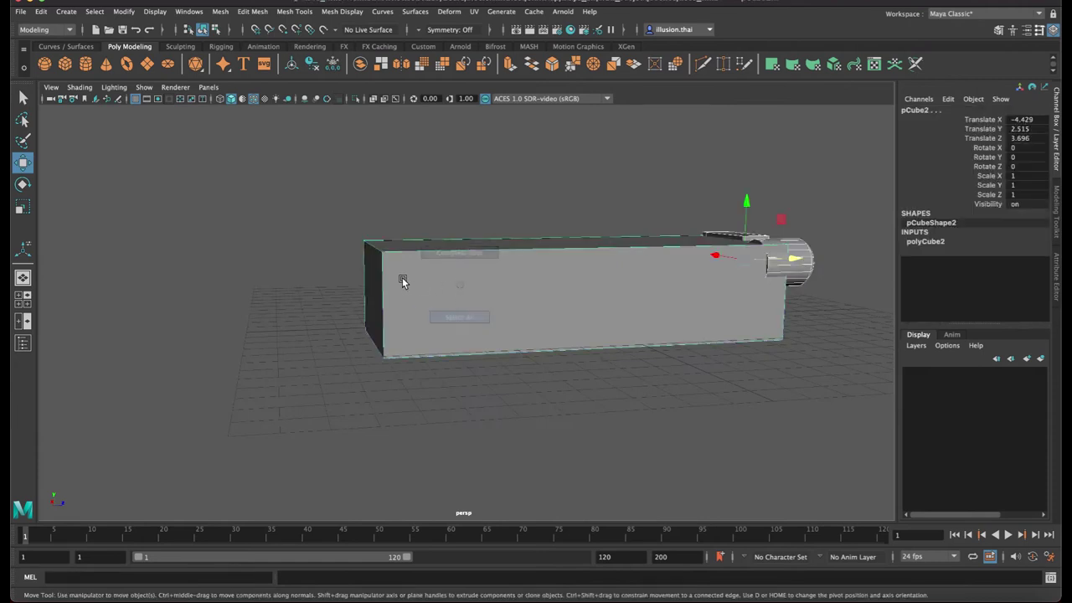
{"action": "right_click_drag", "start_coordinate": [402, 281], "coordinate": [403, 303]}
{"action": "left_click", "coordinate": [374, 291]}
{"action": "left_click_drag", "start_coordinate": [431, 293], "coordinate": [383, 293]}
{"action": "left_click_drag", "start_coordinate": [494, 281], "coordinate": [499, 294], "text": "alt"}
{"action": "left_click", "coordinate": [558, 252]}
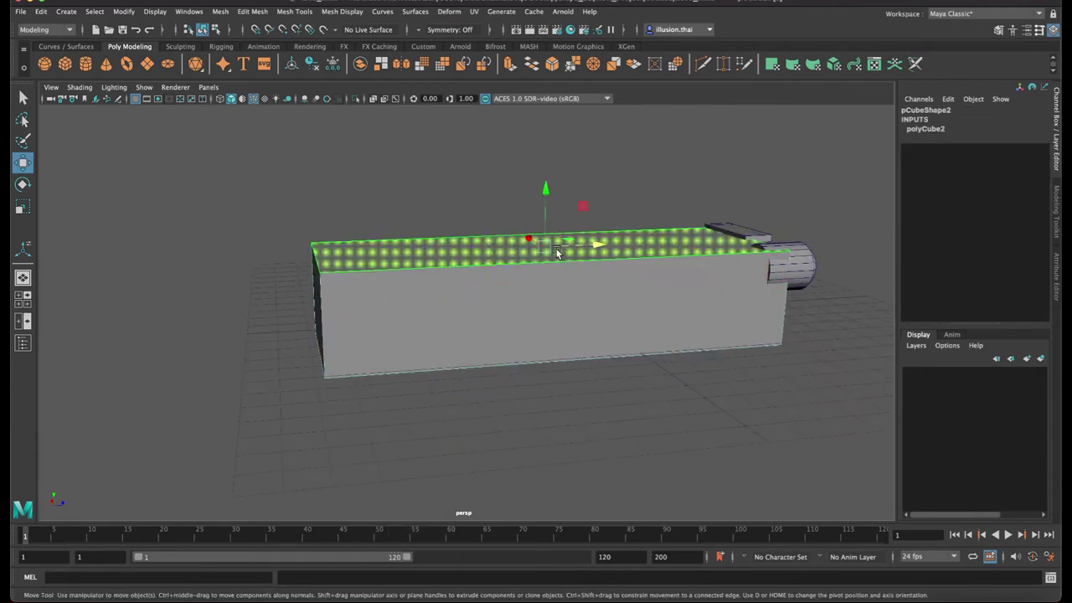
{"action": "left_click_drag", "start_coordinate": [558, 252], "coordinate": [509, 293], "text": "alt"}
{"action": "right_click_drag", "start_coordinate": [448, 296], "coordinate": [491, 289]}
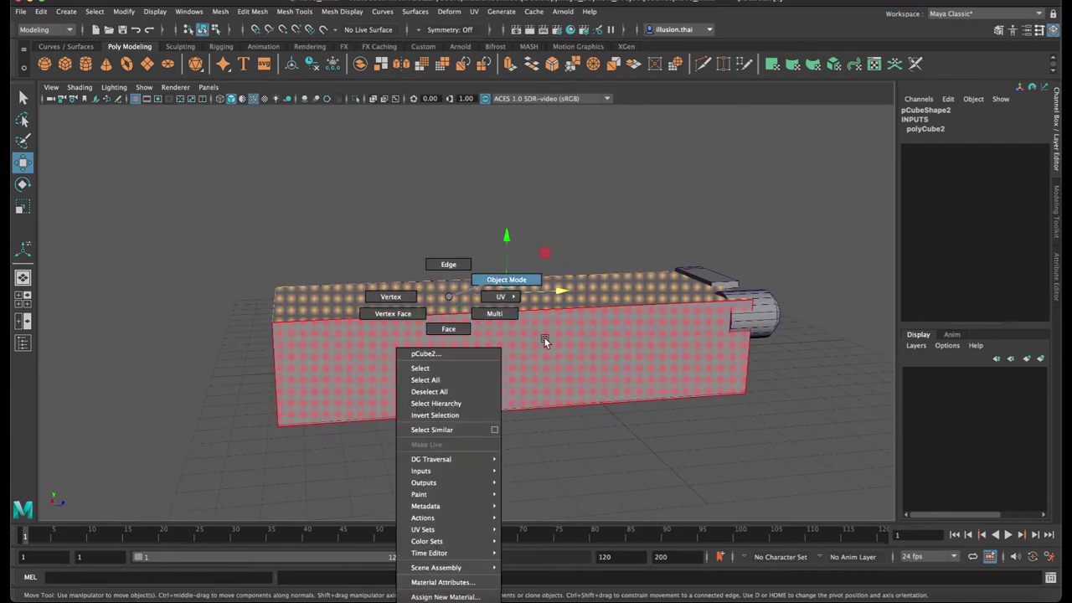
{"action": "left_click", "coordinate": [661, 414]}
Insert two edge loops across the block, one toward the rear and one toward the front
{"action": "left_click", "coordinate": [567, 368]}
{"action": "middle_click_drag", "start_coordinate": [643, 408], "coordinate": [631, 374], "text": "alt"}
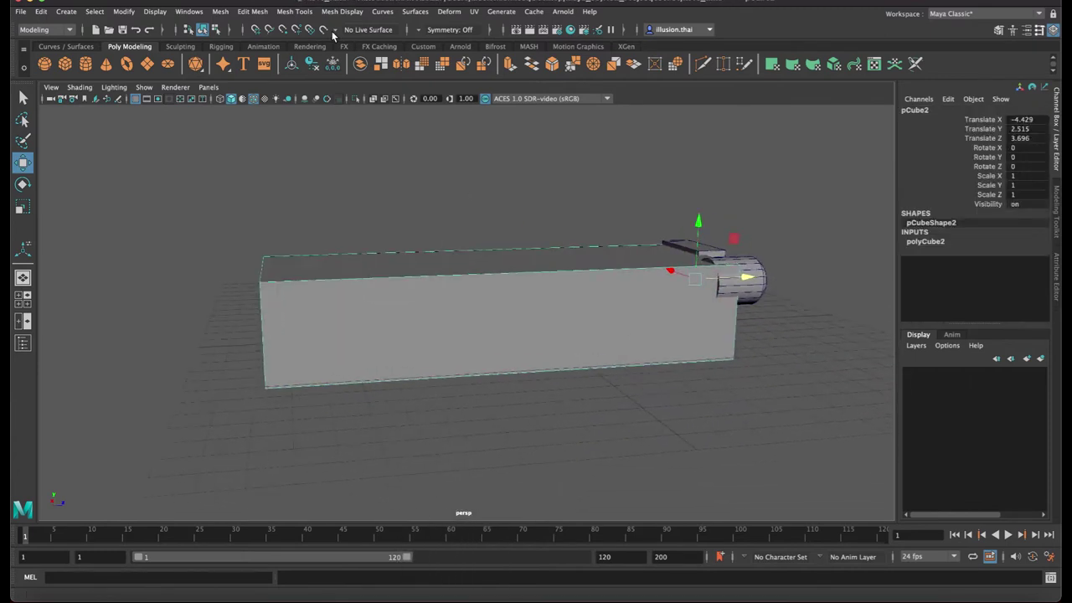
{"action": "left_click", "coordinate": [294, 11]}
{"action": "left_click", "coordinate": [337, 97]}
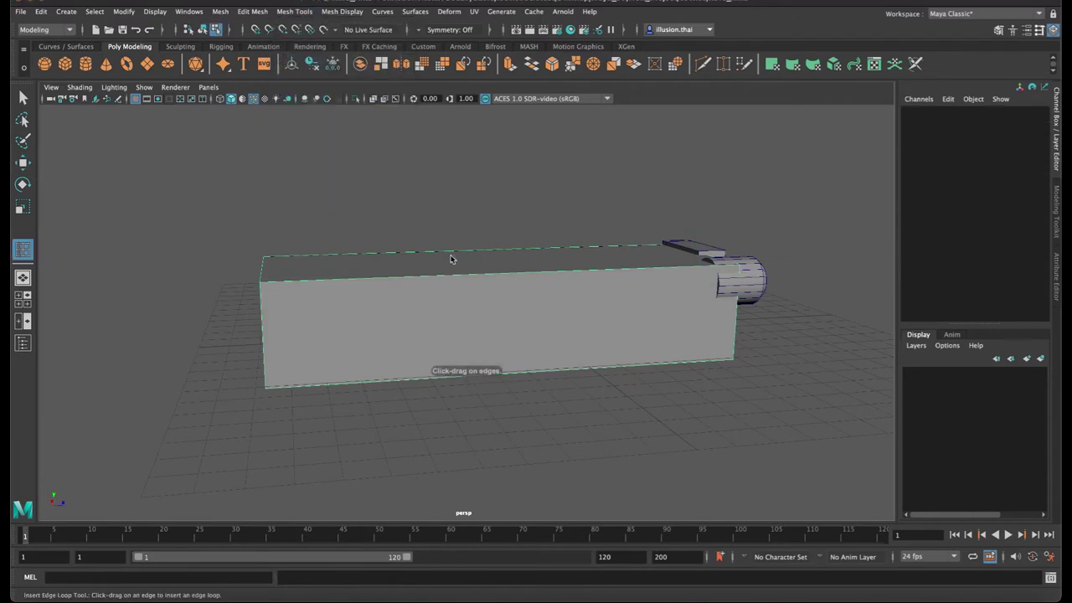
{"action": "left_click_drag", "start_coordinate": [388, 277], "coordinate": [376, 277]}
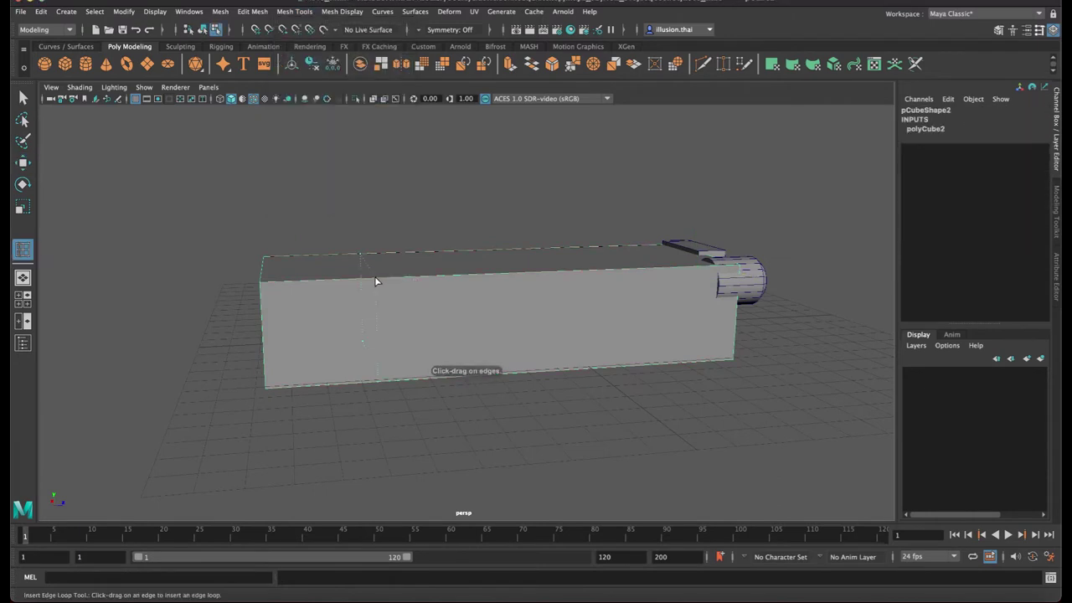
{"action": "left_click", "coordinate": [377, 278]}
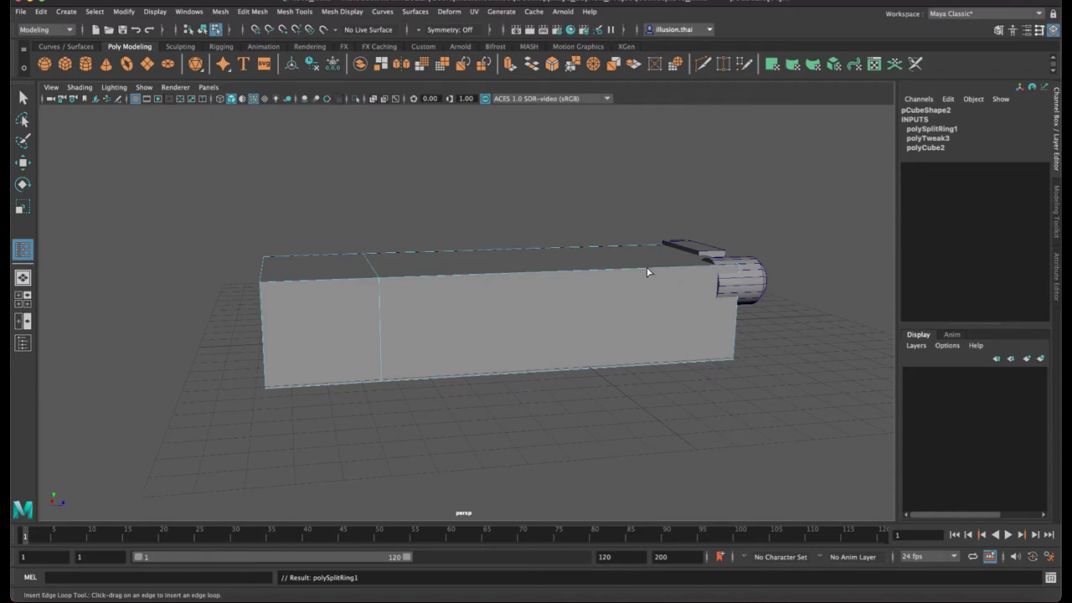
{"action": "left_click", "coordinate": [649, 268]}
{"action": "key", "text": "q"}
Raise the middle top face slightly above the hood and trunk ends of the block
{"action": "right_click", "coordinate": [586, 262]}
{"action": "right_click_drag", "start_coordinate": [585, 266], "coordinate": [585, 293]}
{"action": "left_click", "coordinate": [554, 257]}
{"action": "key", "text": "w"}
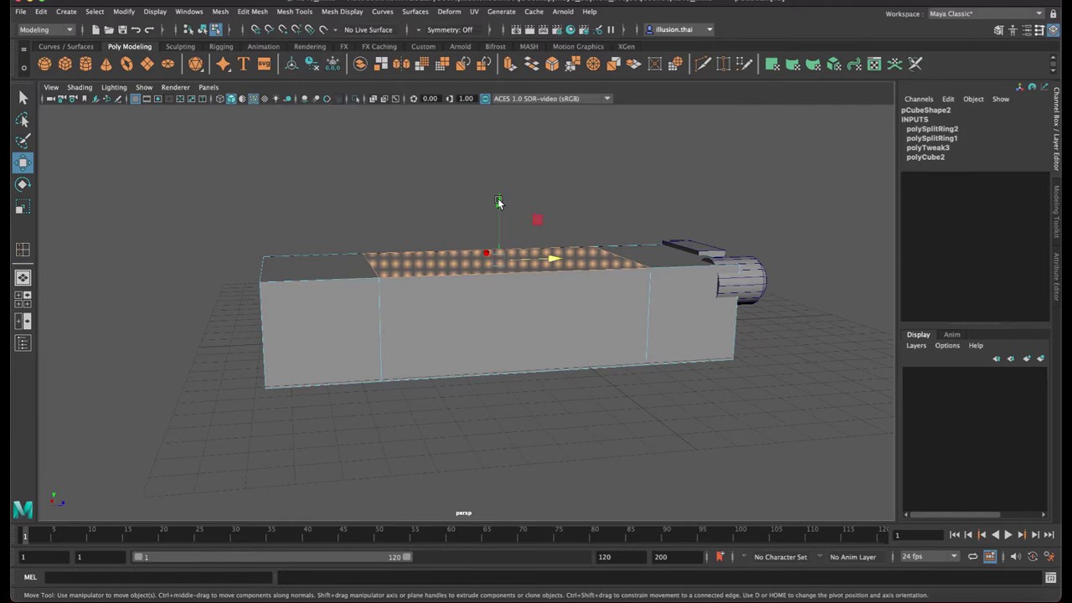
{"action": "left_click_drag", "start_coordinate": [498, 203], "coordinate": [497, 195]}
Rotate the middle top face slightly so that it slopes down toward the front
{"action": "key", "text": "e"}
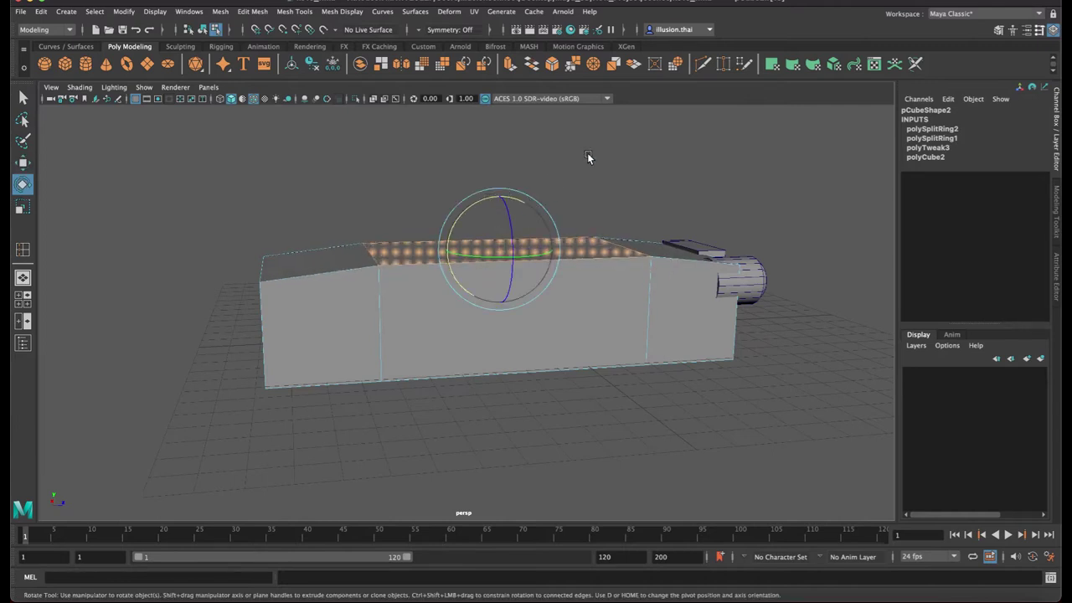
{"action": "left_click_drag", "start_coordinate": [588, 158], "coordinate": [542, 188], "text": "alt"}
{"action": "left_click", "coordinate": [615, 189]}
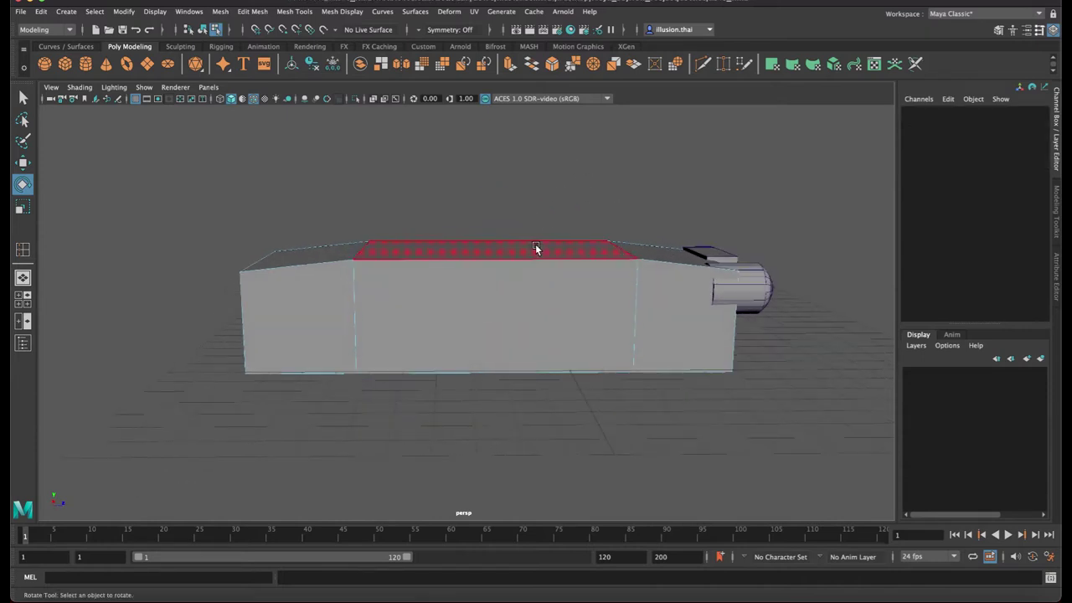
{"action": "left_click", "coordinate": [535, 247]}
{"action": "middle_click_drag", "start_coordinate": [575, 194], "coordinate": [606, 191]}
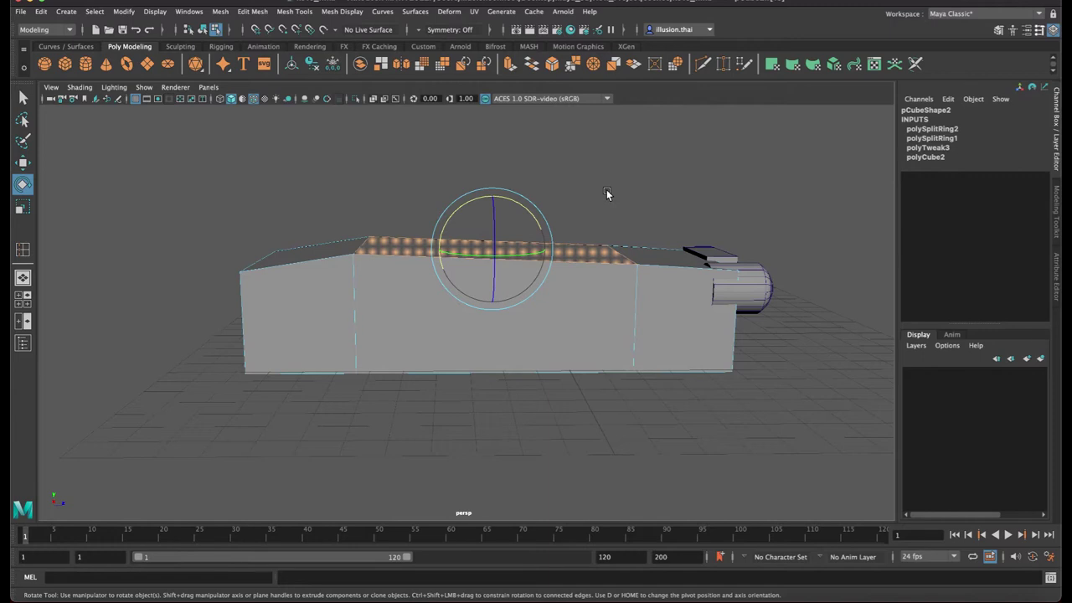
{"action": "left_click_drag", "start_coordinate": [609, 193], "coordinate": [608, 200], "text": "alt"}
{"action": "left_click", "coordinate": [613, 211]}
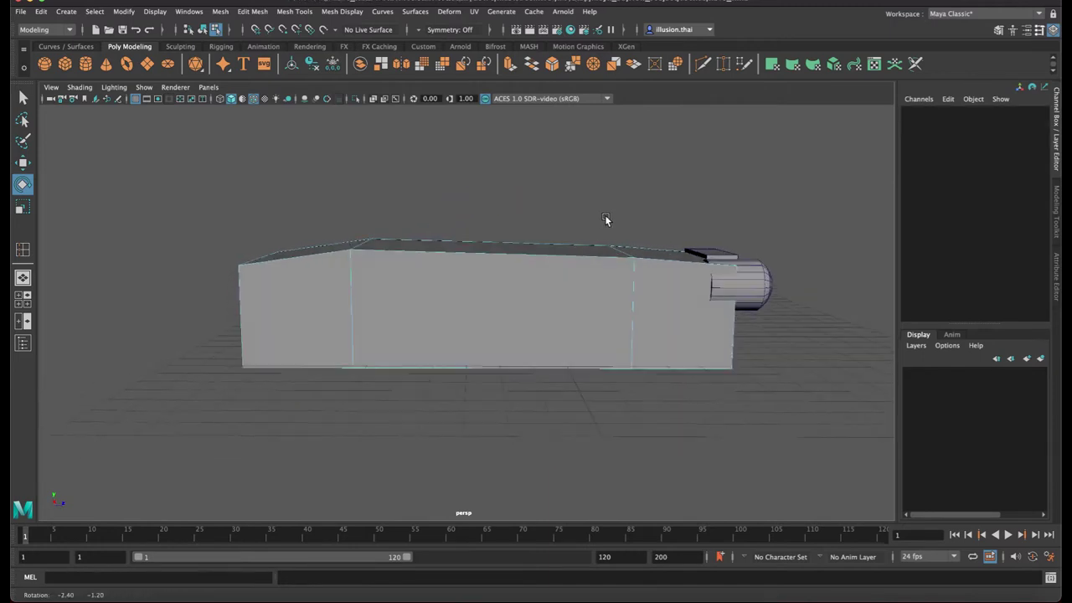
Select all vertices of the middle section in wireframe display and shift them slightly toward the rear
{"action": "right_click_drag", "start_coordinate": [467, 255], "coordinate": [411, 243]}
{"action": "left_click_drag", "start_coordinate": [344, 207], "coordinate": [644, 441]}
{"action": "key", "text": "4"}
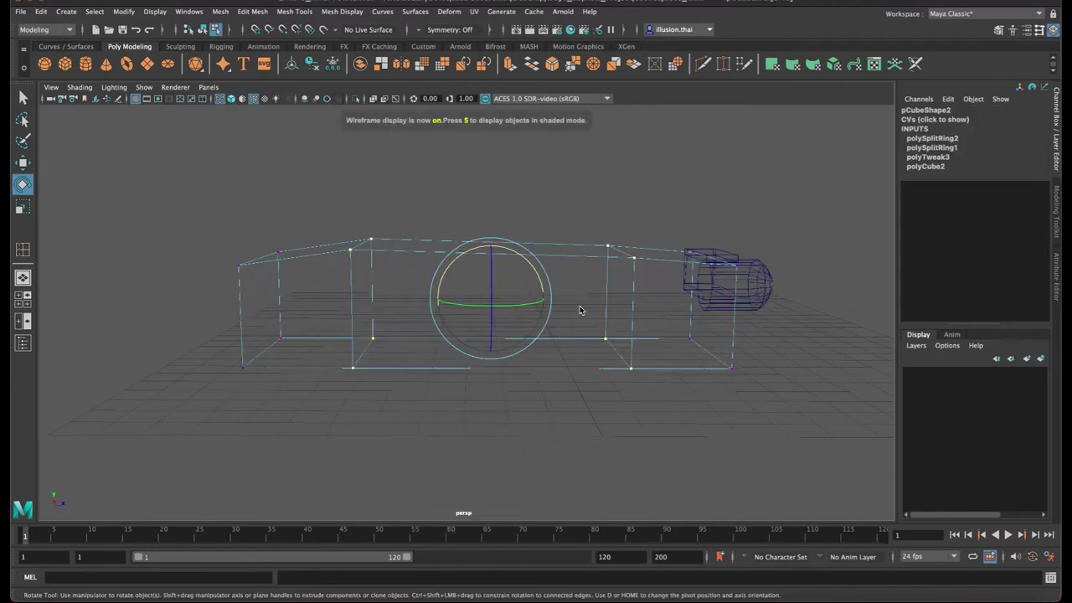
{"action": "key", "text": "w"}
{"action": "left_click_drag", "start_coordinate": [545, 298], "coordinate": [520, 298]}
{"action": "key", "text": "q"}
Extrude the middle top face upward to form a cabin and scale its roof shorter along the car's length
{"action": "right_click_drag", "start_coordinate": [582, 266], "coordinate": [579, 296]}
{"action": "left_click", "coordinate": [543, 248]}
{"action": "key", "text": "5"}
{"action": "key", "text": "ctrl+e"}
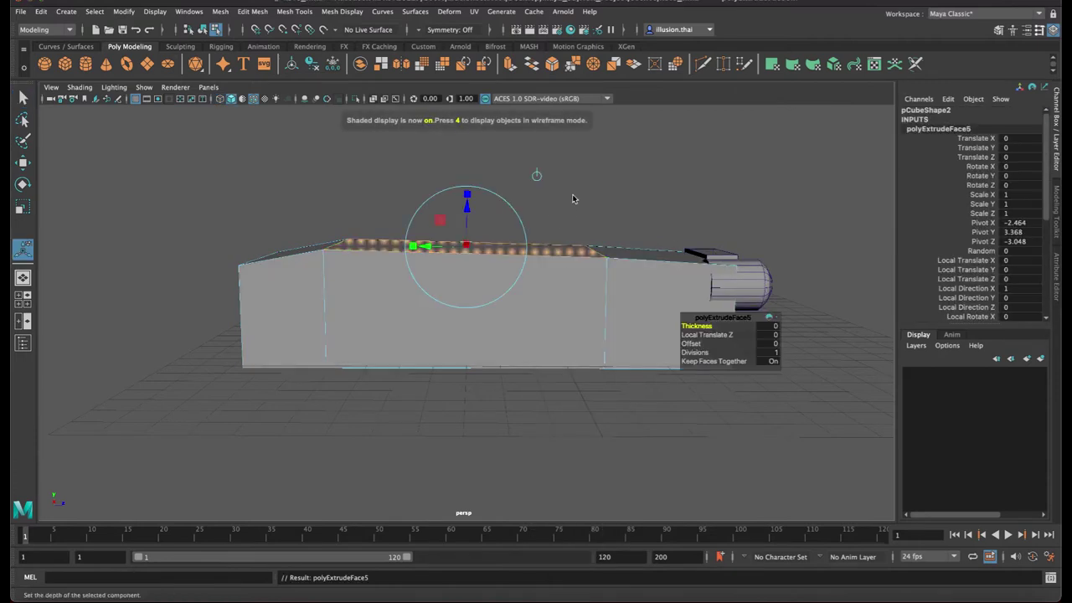
{"action": "middle_click_drag", "start_coordinate": [576, 192], "coordinate": [570, 242], "text": "alt"}
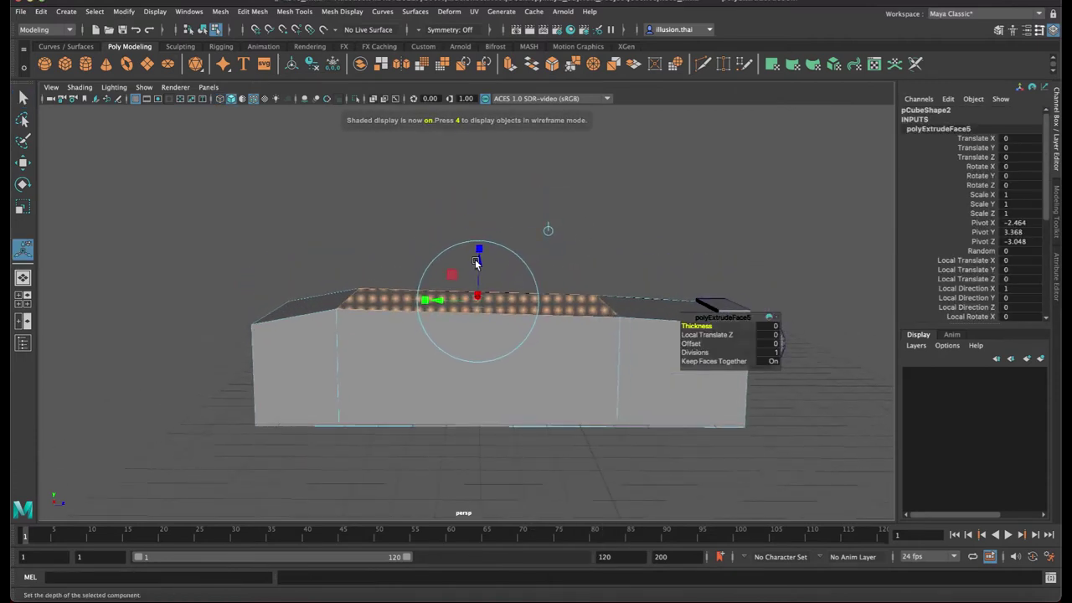
{"action": "left_click_drag", "start_coordinate": [475, 263], "coordinate": [491, 167]}
{"action": "key", "text": "r"}
{"action": "left_click_drag", "start_coordinate": [535, 209], "coordinate": [520, 209]}
Adjust the roof's rear and front corner vertices along the car's length to shape the cabin's slopes
{"action": "left_click_drag", "start_coordinate": [463, 232], "coordinate": [445, 230], "text": "alt"}
{"action": "right_click_drag", "start_coordinate": [445, 229], "coordinate": [425, 229]}
{"action": "left_click_drag", "start_coordinate": [328, 170], "coordinate": [411, 226]}
{"action": "left_click_drag", "start_coordinate": [410, 226], "coordinate": [465, 209], "text": "alt"}
{"action": "key", "text": "w"}
{"action": "left_click_drag", "start_coordinate": [559, 209], "coordinate": [547, 215], "text": "alt"}
{"action": "left_click_drag", "start_coordinate": [644, 186], "coordinate": [551, 226]}
{"action": "left_click_drag", "start_coordinate": [623, 216], "coordinate": [614, 213]}
Scale all the roof vertices vertically to flatten the roof level
{"action": "left_click_drag", "start_coordinate": [351, 170], "coordinate": [605, 233]}
{"action": "key", "text": "r"}
{"action": "left_click_drag", "start_coordinate": [483, 151], "coordinate": [483, 201]}
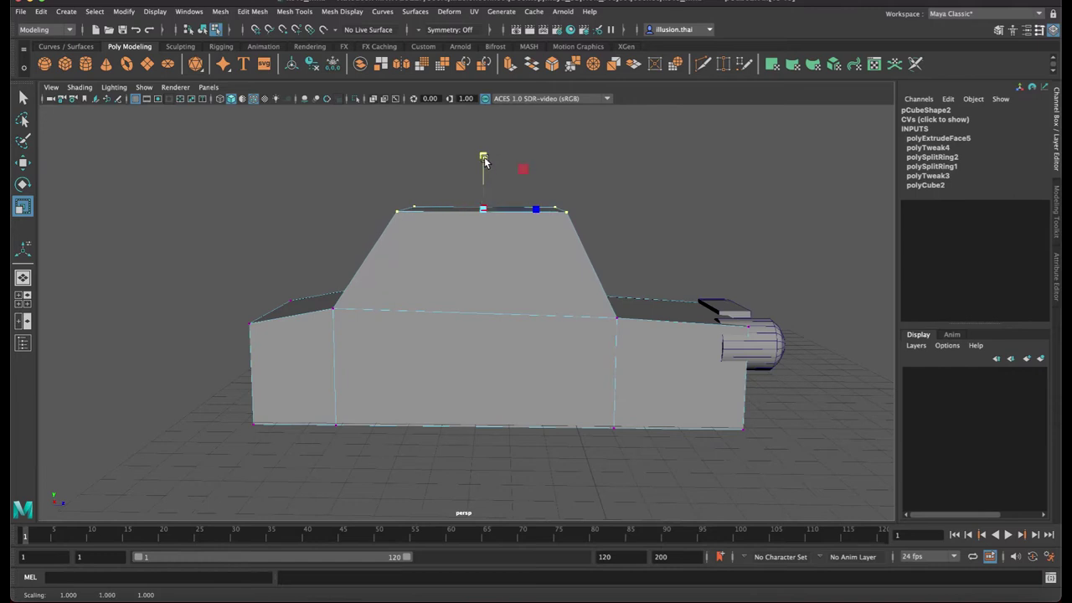
{"action": "left_click_drag", "start_coordinate": [550, 267], "coordinate": [547, 258], "text": "alt"}
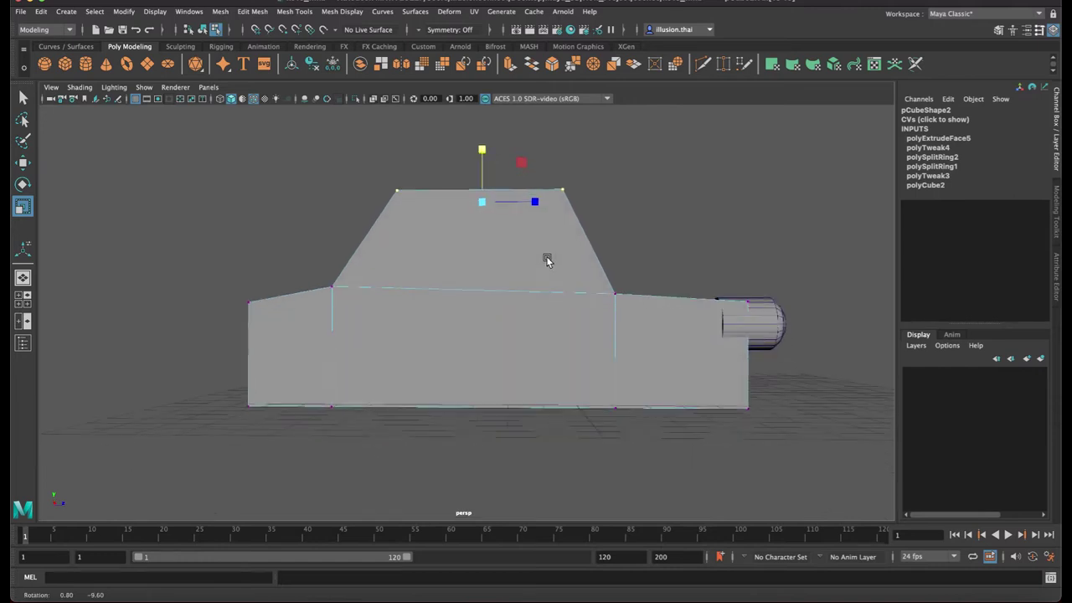
{"action": "right_click_drag", "start_coordinate": [550, 246], "coordinate": [608, 231]}
Delete the cabin and lower-body side faces on the bracket's side of the car body
{"action": "left_click_drag", "start_coordinate": [610, 248], "coordinate": [497, 264], "text": "alt"}
{"action": "right_click_drag", "start_coordinate": [498, 266], "coordinate": [500, 290]}
{"action": "left_click", "coordinate": [502, 328]}
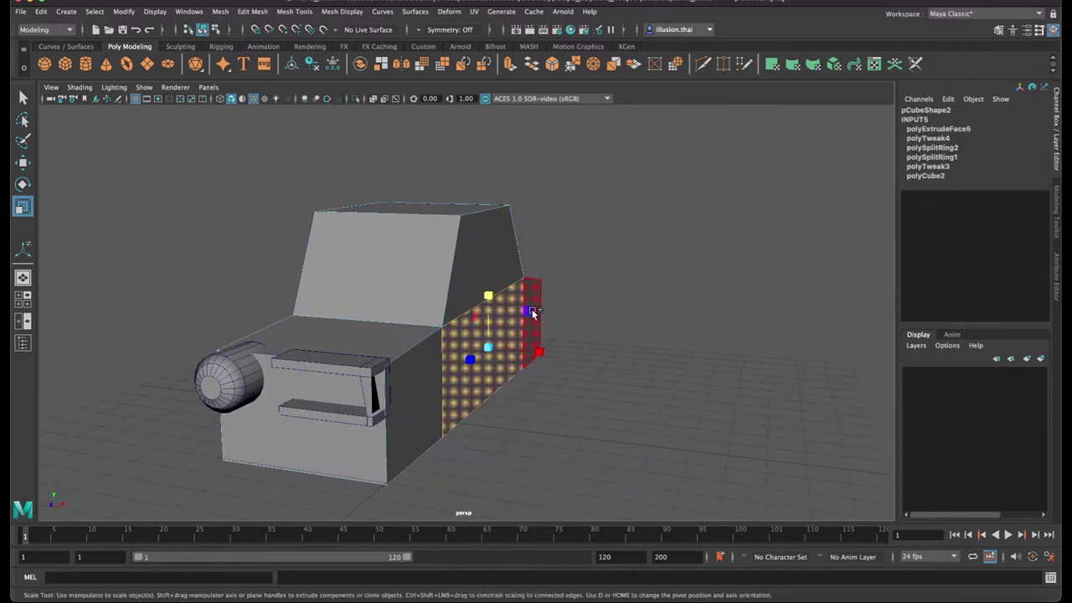
{"action": "left_click", "coordinate": [491, 272], "text": "shift"}
{"action": "left_click", "coordinate": [425, 369], "text": "shift"}
{"action": "key", "text": "Delete"}
{"action": "right_click_drag", "start_coordinate": [483, 297], "coordinate": [544, 284]}
{"action": "left_click", "coordinate": [524, 325]}
{"action": "key", "text": "Delete"}
Move the roof's outer side edge inward along X so the cabin side leans in
{"action": "left_click_drag", "start_coordinate": [588, 312], "coordinate": [427, 256], "text": "alt"}
{"action": "right_click_drag", "start_coordinate": [428, 256], "coordinate": [423, 258]}
{"action": "left_click", "coordinate": [399, 258]}
{"action": "left_click_drag", "start_coordinate": [399, 258], "coordinate": [375, 261], "text": "alt"}
{"action": "right_click_drag", "start_coordinate": [375, 261], "coordinate": [379, 221]}
{"action": "left_click", "coordinate": [379, 219]}
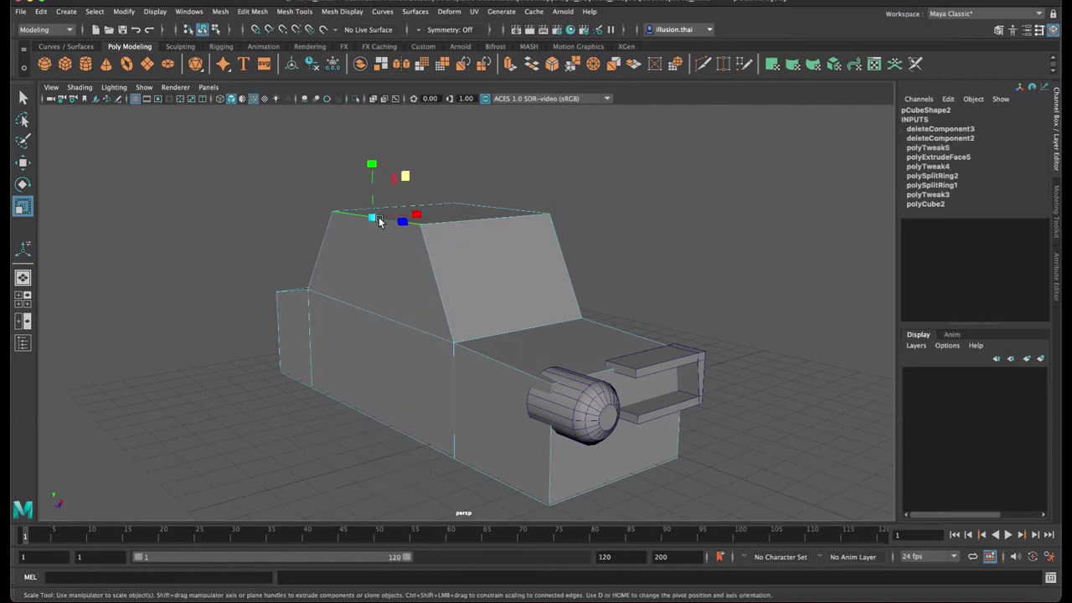
{"action": "key", "text": "w"}
{"action": "left_click_drag", "start_coordinate": [405, 216], "coordinate": [446, 211]}
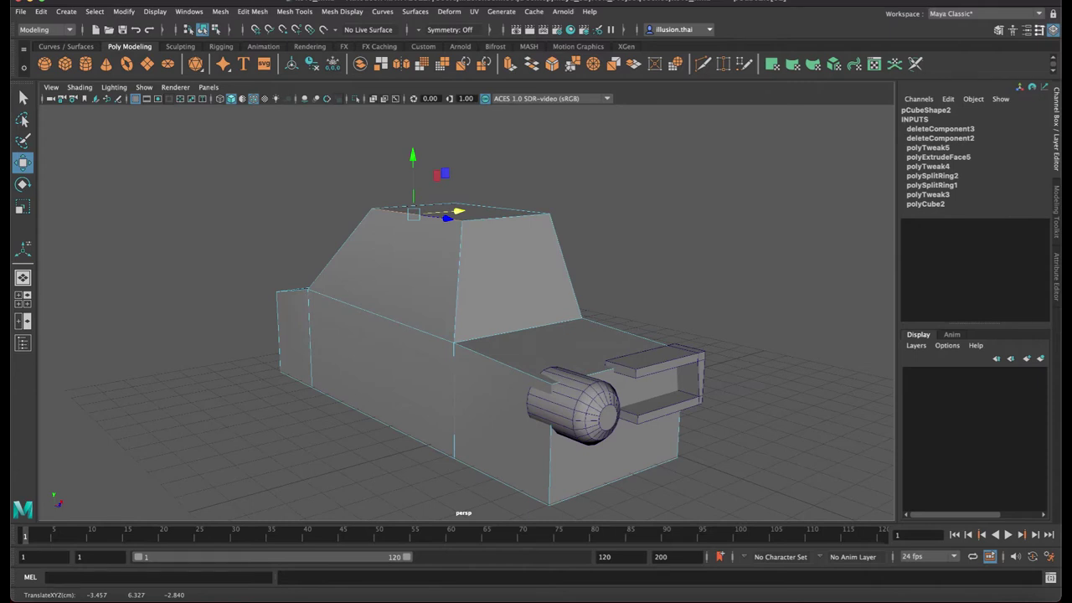
{"action": "left_click", "coordinate": [639, 257]}
Insert a vertical edge loop through the middle of the cabin and the lower body side
{"action": "left_click_drag", "start_coordinate": [594, 289], "coordinate": [724, 269], "text": "alt"}
{"action": "right_click_drag", "start_coordinate": [517, 254], "coordinate": [590, 237]}
{"action": "left_click", "coordinate": [668, 235]}
{"action": "left_click_drag", "start_coordinate": [668, 237], "coordinate": [716, 256], "text": "alt"}
{"action": "left_click", "coordinate": [510, 257]}
{"action": "left_click_drag", "start_coordinate": [510, 256], "coordinate": [462, 253], "text": "alt"}
{"action": "left_click", "coordinate": [338, 13]}
{"action": "mouse_move", "coordinate": [303, 13]}
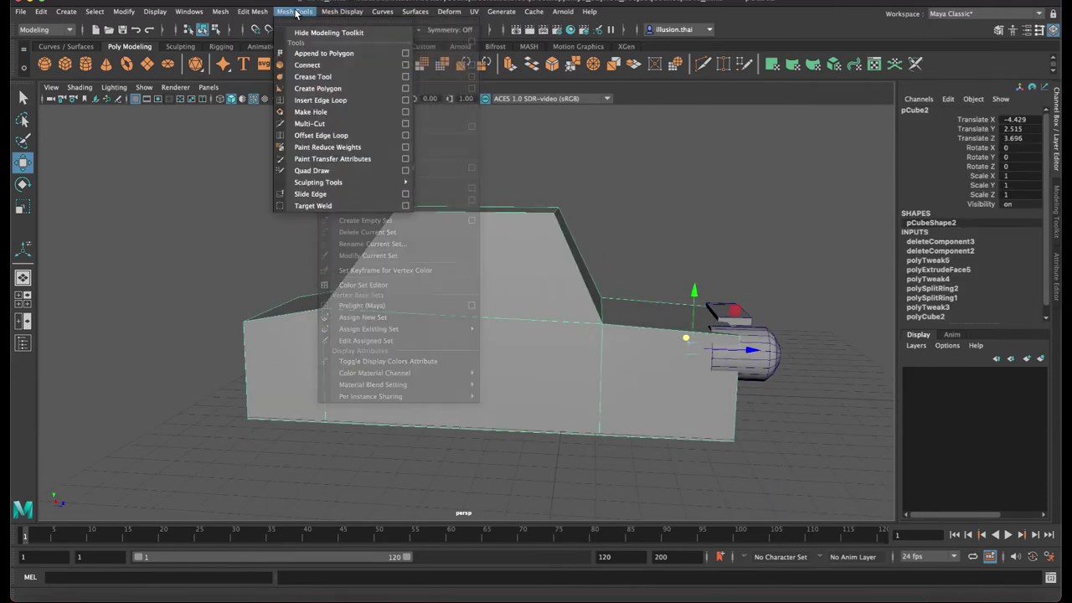
{"action": "left_click", "coordinate": [335, 99]}
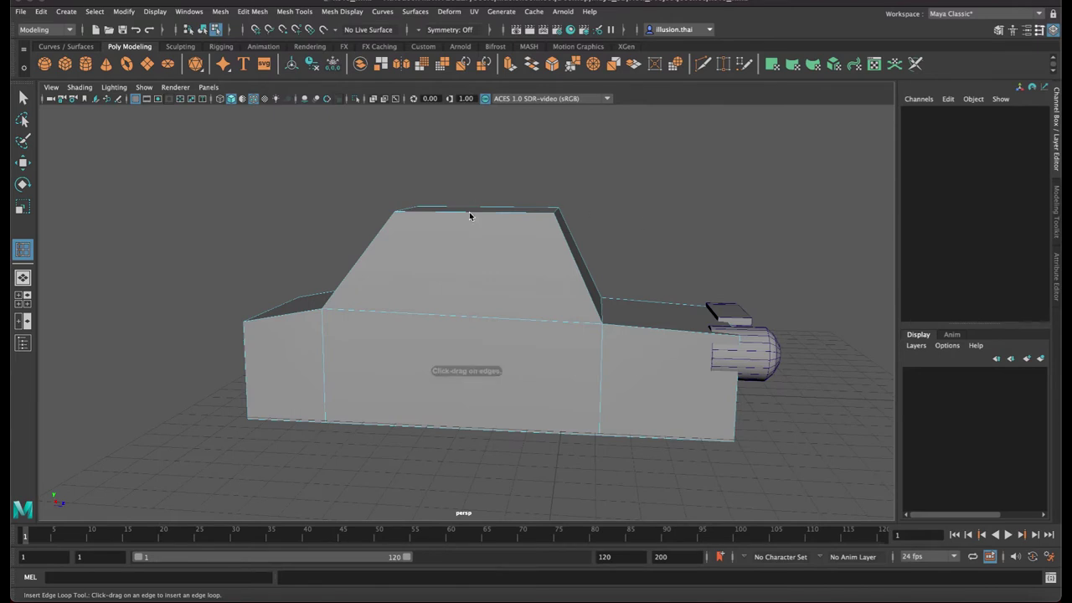
{"action": "left_click_drag", "start_coordinate": [472, 212], "coordinate": [470, 212]}
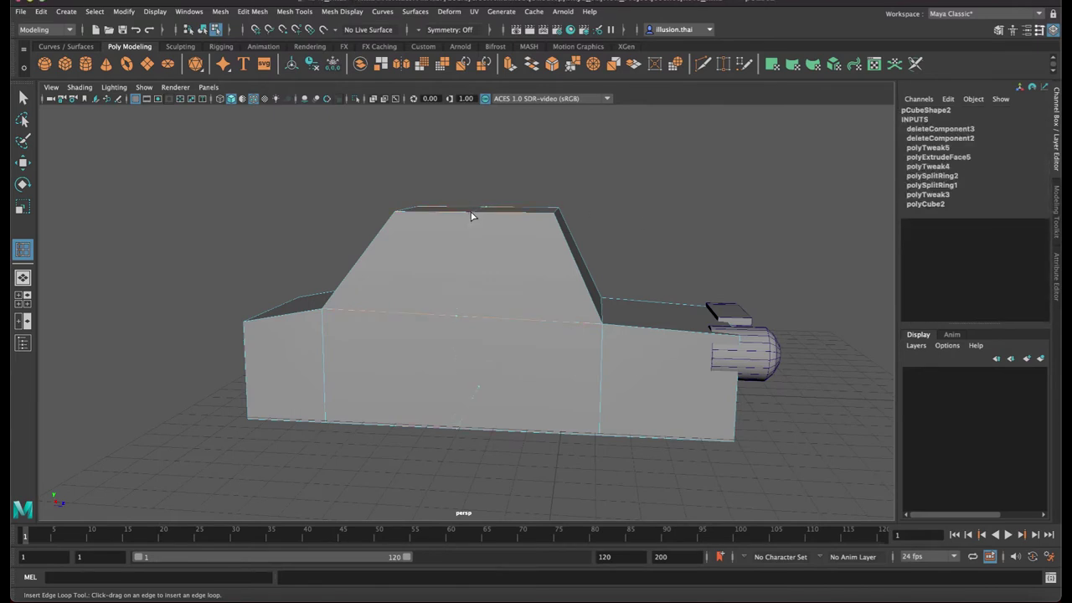
{"action": "left_click_drag", "start_coordinate": [472, 214], "coordinate": [447, 218]}
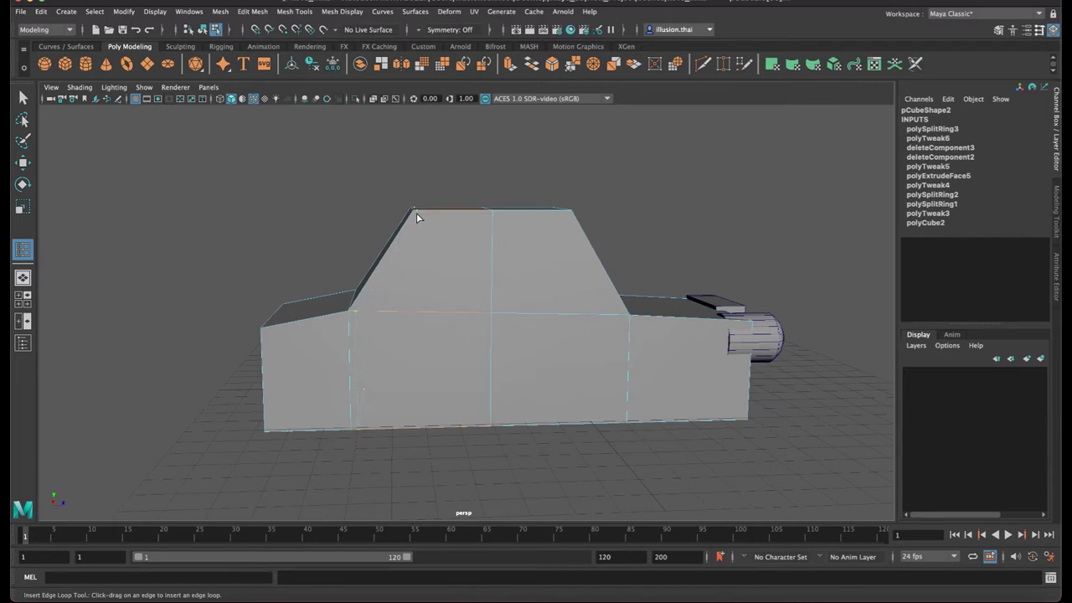
Insert one edge loop beside the cabin's rear edge and another just below the roof line
{"action": "left_click_drag", "start_coordinate": [417, 213], "coordinate": [424, 214]}
{"action": "left_click", "coordinate": [424, 219]}
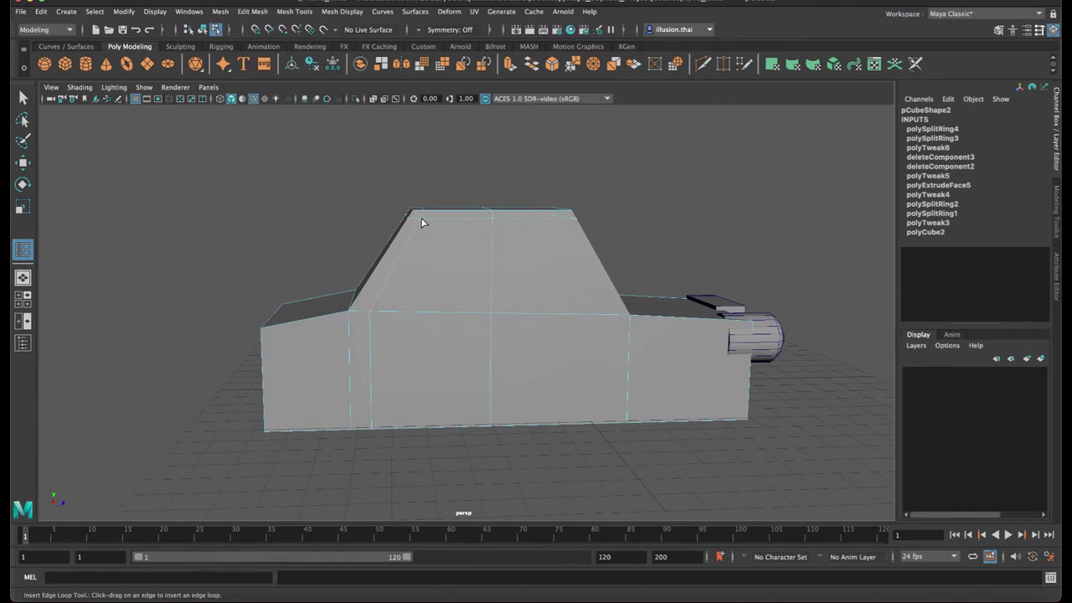
{"action": "left_click", "coordinate": [423, 219]}
{"action": "key", "text": "q"}
Lower the roof's rear edge slightly and nudge it along the car's length to soften the corner
{"action": "right_click_drag", "start_coordinate": [447, 230], "coordinate": [447, 203]}
{"action": "left_click_drag", "start_coordinate": [433, 202], "coordinate": [447, 213], "text": "alt"}
{"action": "left_click", "coordinate": [419, 220]}
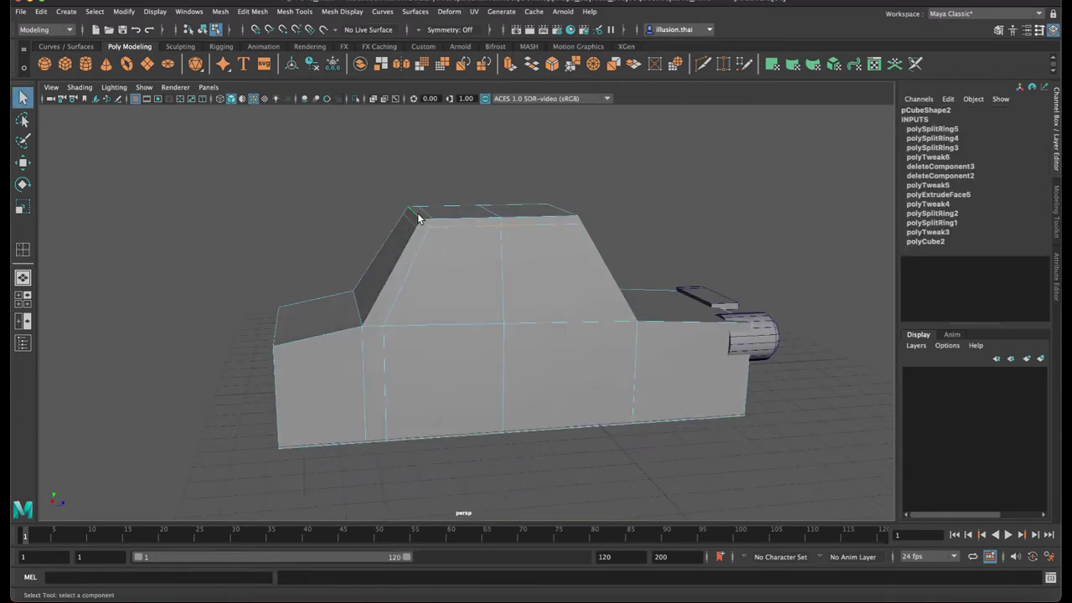
{"action": "key", "text": "w"}
{"action": "left_click_drag", "start_coordinate": [413, 175], "coordinate": [413, 177]}
{"action": "left_click_drag", "start_coordinate": [470, 214], "coordinate": [472, 214]}
Insert an edge loop through the cabin and lower body just behind the windshield edge
{"action": "left_click_drag", "start_coordinate": [536, 224], "coordinate": [479, 218], "text": "alt"}
{"action": "left_click", "coordinate": [553, 209]}
{"action": "left_click", "coordinate": [558, 212]}
{"action": "left_click_drag", "start_coordinate": [558, 212], "coordinate": [528, 240], "text": "alt"}
{"action": "right_click_drag", "start_coordinate": [528, 240], "coordinate": [551, 232]}
{"action": "left_click", "coordinate": [521, 243]}
{"action": "left_click", "coordinate": [295, 11]}
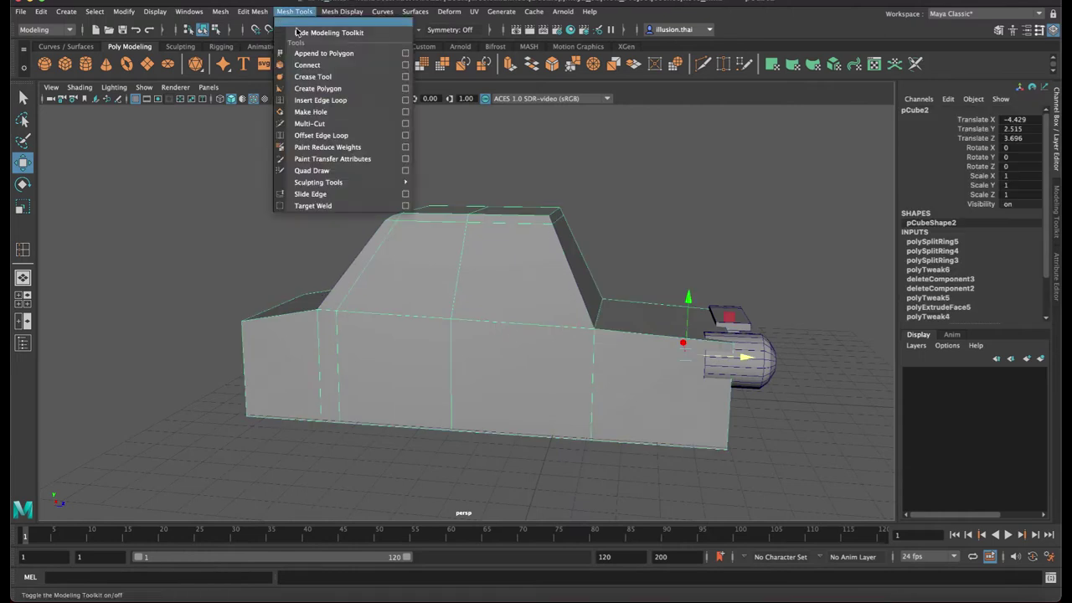
{"action": "left_click", "coordinate": [330, 100]}
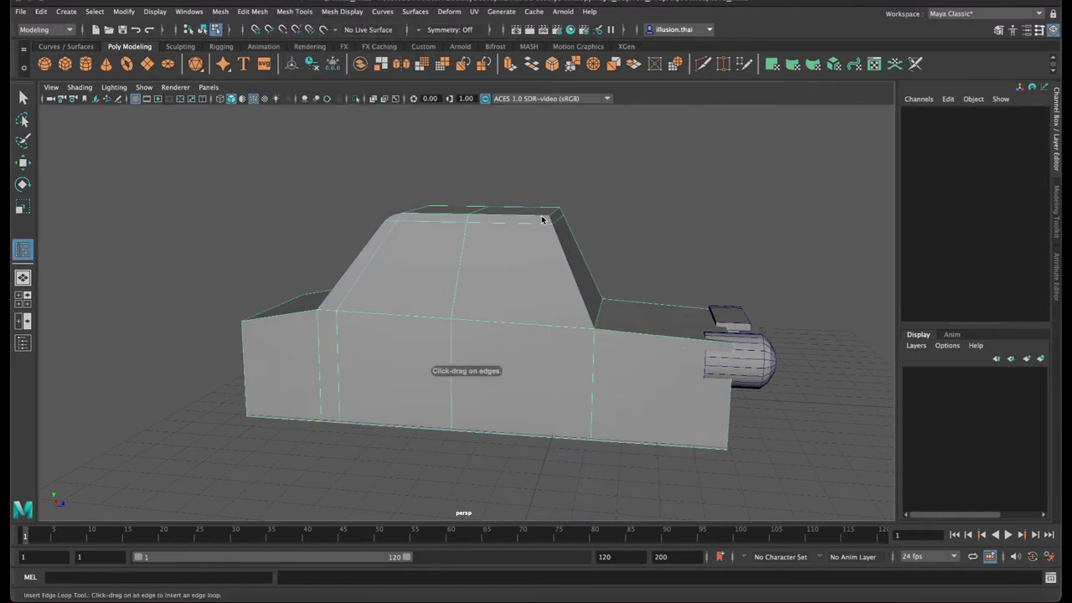
{"action": "left_click", "coordinate": [542, 217]}
{"action": "key", "text": "q"}
{"action": "right_click_drag", "start_coordinate": [559, 216], "coordinate": [563, 196]}
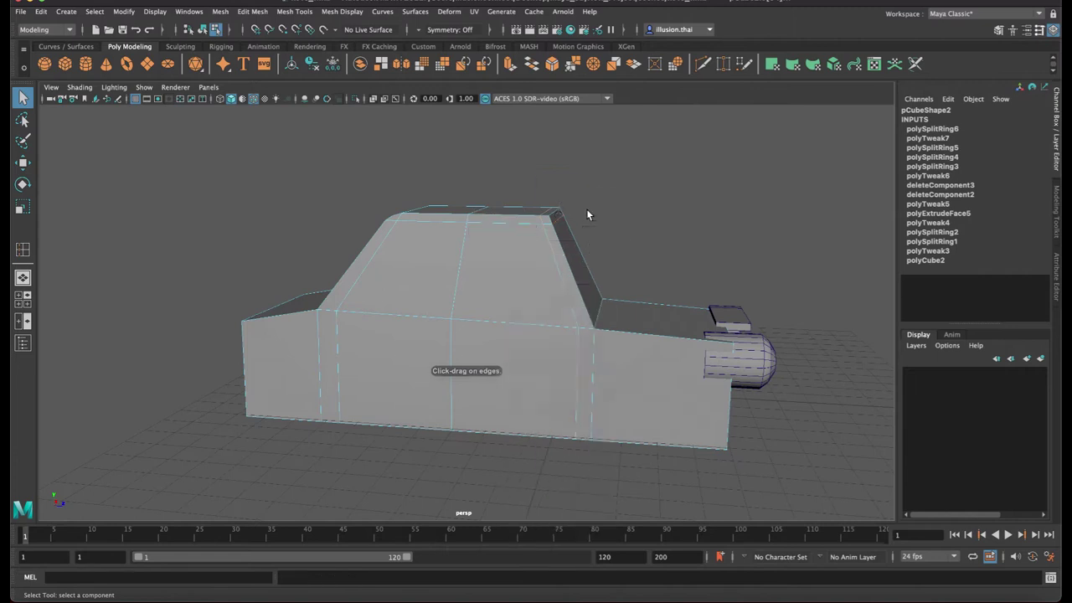
Adjust the height of the roof's front edge slightly and nudge it toward the rear to soften the corner
{"action": "left_click", "coordinate": [586, 210]}
{"action": "left_click", "coordinate": [555, 212]}
{"action": "key", "text": "w"}
{"action": "left_click_drag", "start_coordinate": [555, 174], "coordinate": [555, 172]}
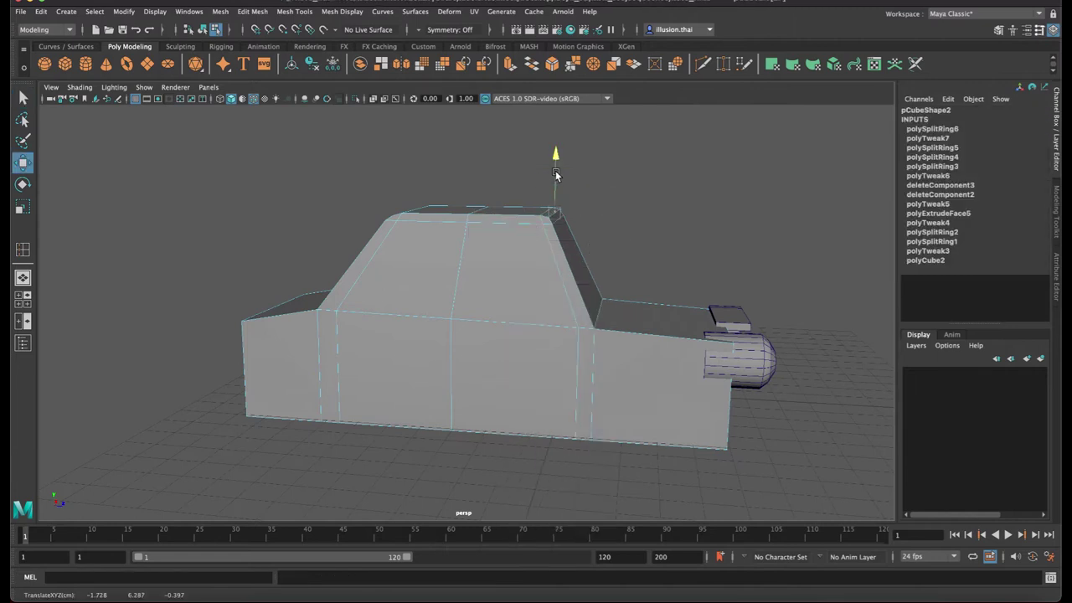
{"action": "left_click_drag", "start_coordinate": [613, 215], "coordinate": [610, 216]}
Insert a lengthwise edge loop across the roof, windshield and hood close to the car's outer side
{"action": "left_click_drag", "start_coordinate": [501, 241], "coordinate": [447, 240], "text": "alt"}
{"action": "right_click_drag", "start_coordinate": [447, 239], "coordinate": [466, 215], "text": "alt"}
{"action": "left_click", "coordinate": [279, 12]}
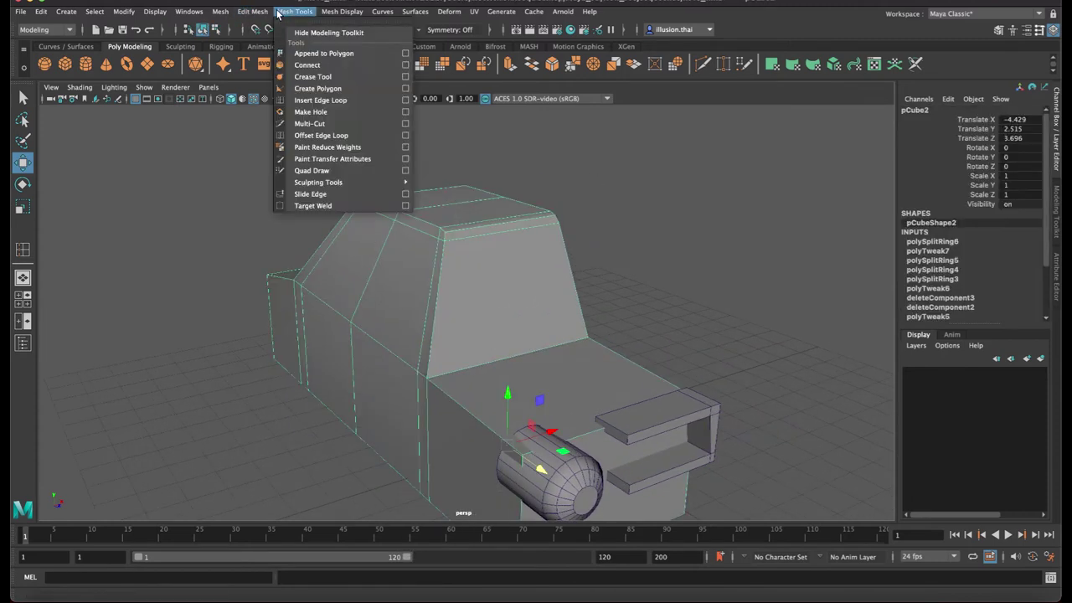
{"action": "left_click", "coordinate": [320, 100]}
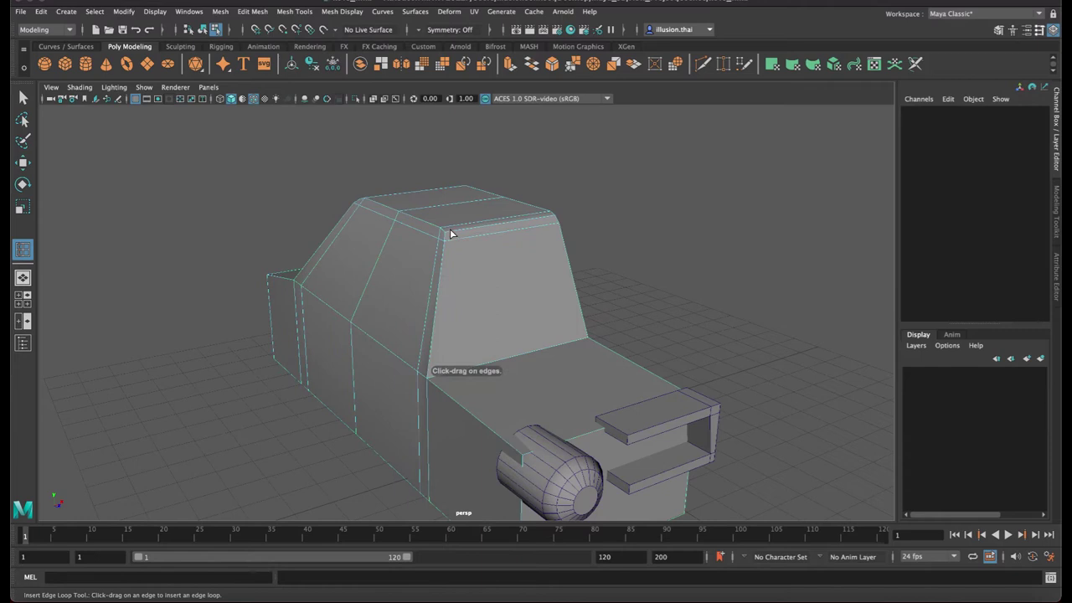
{"action": "left_click", "coordinate": [450, 234]}
{"action": "key", "text": "q"}
Try to lower the roof's side edge slightly, undoing the move
{"action": "right_click_drag", "start_coordinate": [443, 222], "coordinate": [441, 196]}
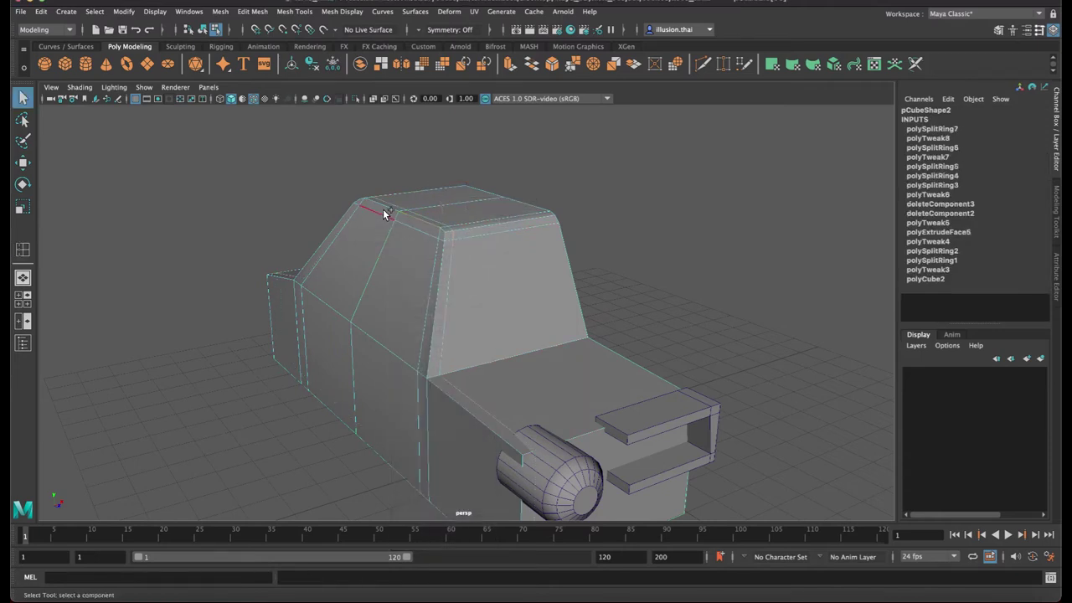
{"action": "left_click_drag", "start_coordinate": [383, 206], "coordinate": [386, 222], "text": "alt"}
{"action": "key", "text": "w"}
{"action": "left_click_drag", "start_coordinate": [378, 142], "coordinate": [377, 141]}
{"action": "key", "text": "ctrl+z"}
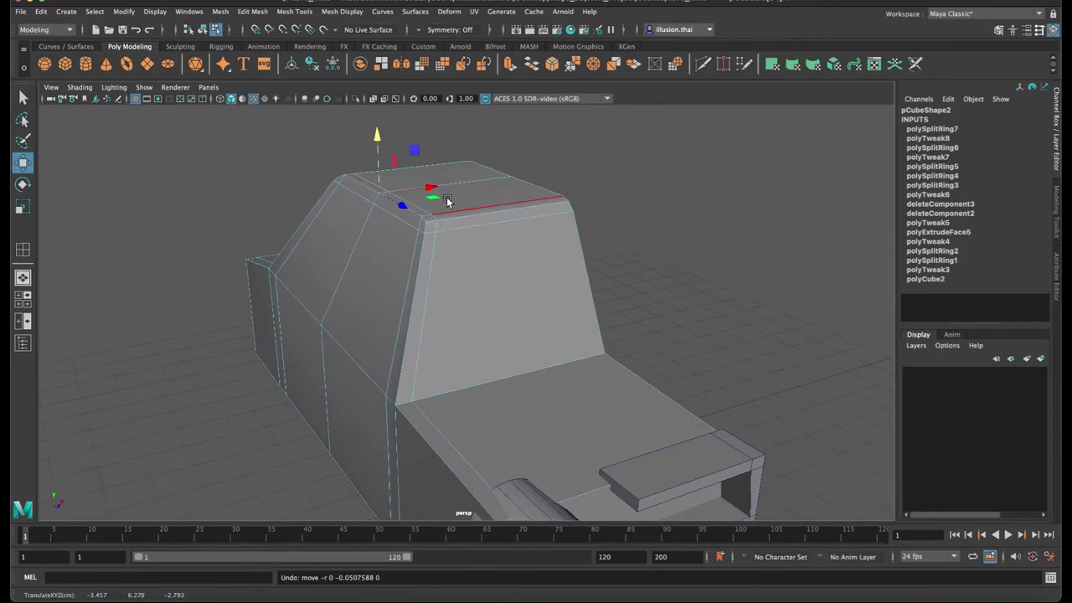
Move the row of vertices along the roof's side edge slightly sideways to round the transition into the cabin side
{"action": "key", "text": "q"}
{"action": "right_click", "coordinate": [448, 198]}
{"action": "left_click", "coordinate": [391, 198]}
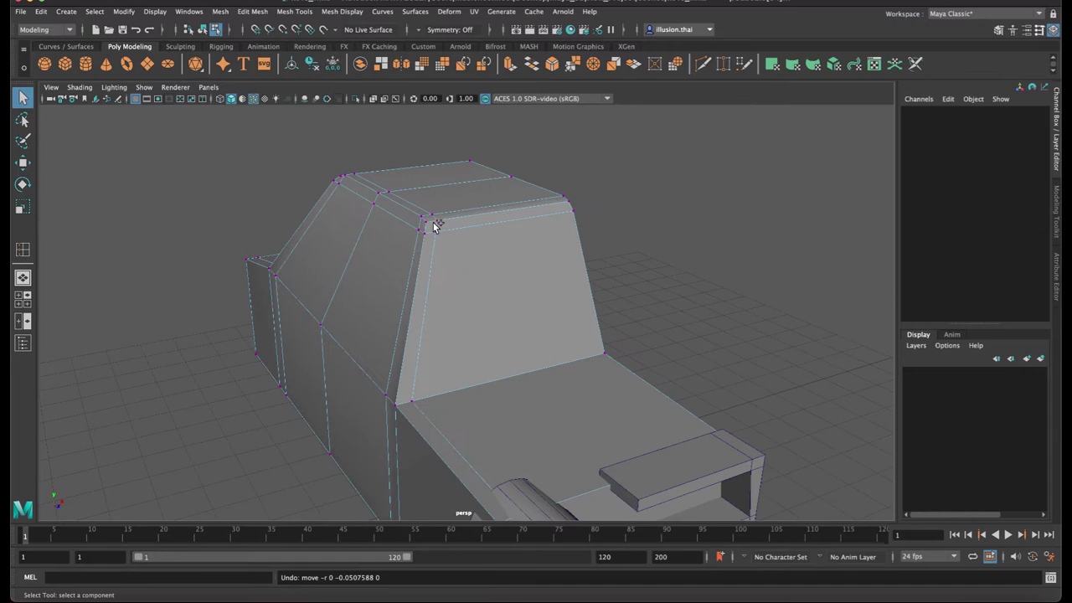
{"action": "left_click", "coordinate": [423, 218]}
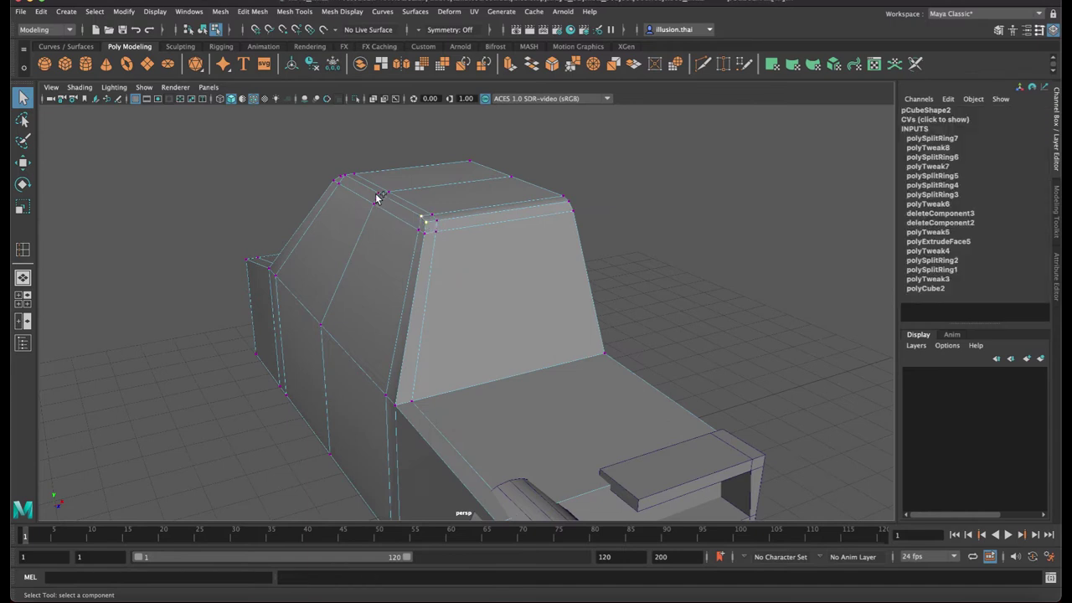
{"action": "left_click_drag", "start_coordinate": [398, 211], "coordinate": [459, 220], "text": "alt"}
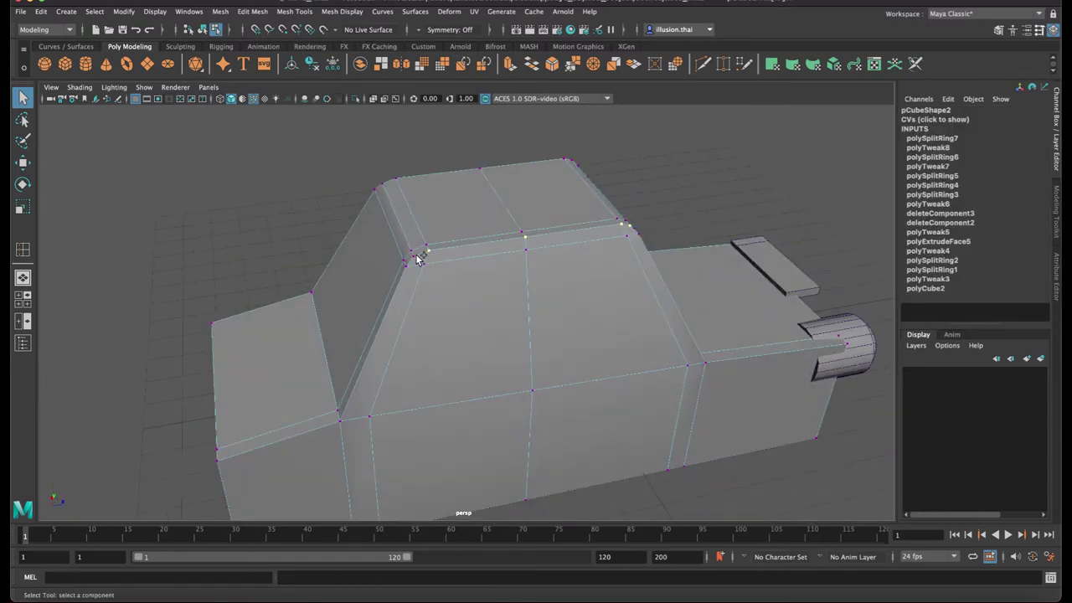
{"action": "left_click_drag", "start_coordinate": [453, 258], "coordinate": [526, 184], "text": "alt"}
{"action": "key", "text": "w"}
{"action": "key", "text": "q"}
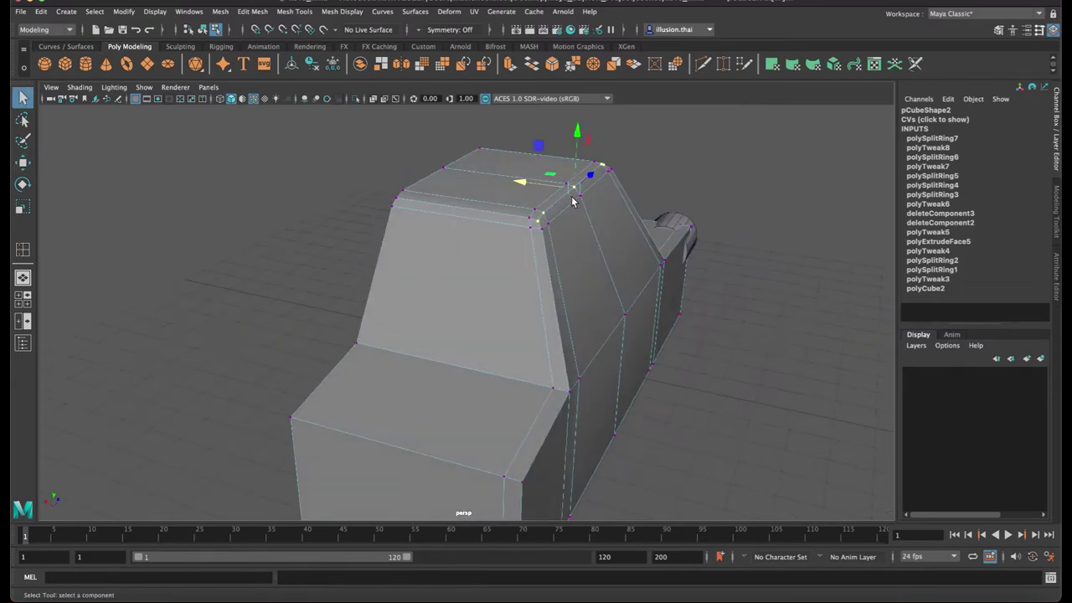
{"action": "right_click_drag", "start_coordinate": [596, 209], "coordinate": [657, 190]}
{"action": "key", "text": "4"}
{"action": "mouse_move", "coordinate": [662, 190]}
{"action": "left_mouse_down", "text": "alt"}
{"action": "mouse_move", "coordinate": [576, 198]}
{"action": "mouse_move", "coordinate": [628, 196]}
{"action": "left_mouse_up", "text": "alt"}
{"action": "key", "text": "5"}
{"action": "left_click_drag", "start_coordinate": [410, 194], "coordinate": [471, 200], "text": "alt"}
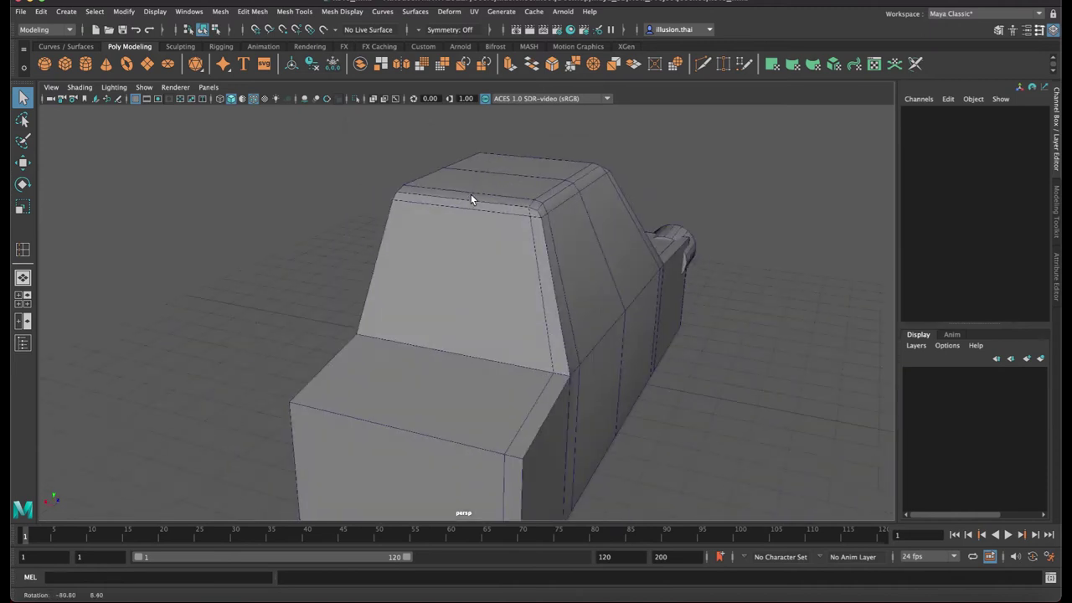
Nudge the roof's rear and front corner vertices along the car's length and sideways to round both corners
{"action": "right_click", "coordinate": [531, 215]}
{"action": "left_click", "coordinate": [541, 217]}
{"action": "right_click_drag", "start_coordinate": [525, 224], "coordinate": [492, 224]}
{"action": "left_click_drag", "start_coordinate": [612, 219], "coordinate": [488, 199], "text": "alt"}
{"action": "scroll", "coordinate": [488, 198], "scroll_direction": "up", "scroll_amount": 5}
{"action": "left_click_drag", "start_coordinate": [425, 160], "coordinate": [446, 239], "text": "alt"}
{"action": "key", "text": "w"}
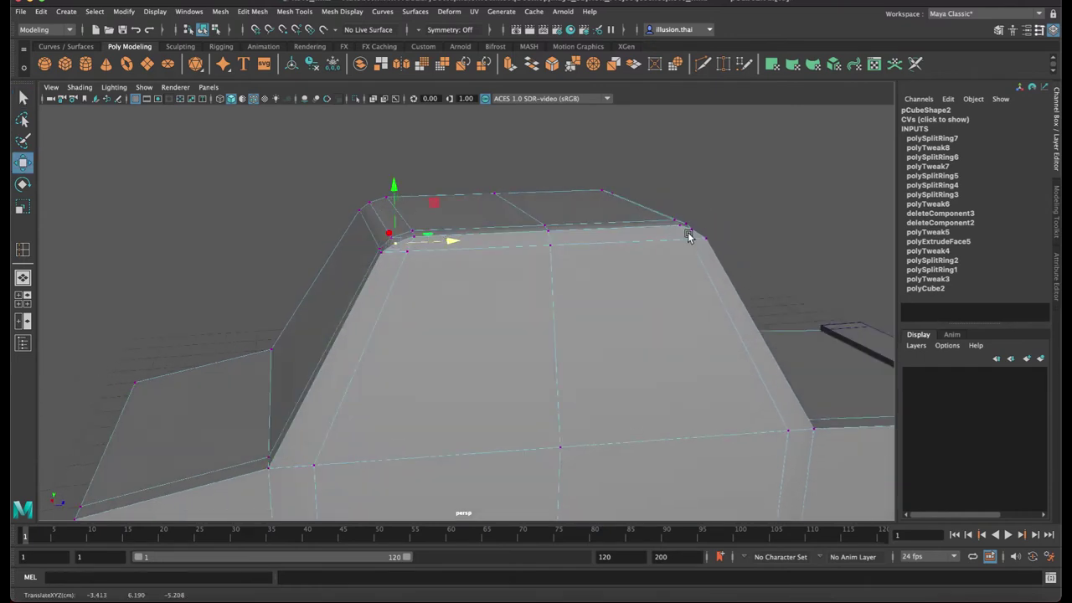
{"action": "left_click", "coordinate": [694, 232]}
{"action": "left_click_drag", "start_coordinate": [694, 232], "coordinate": [633, 246], "text": "alt"}
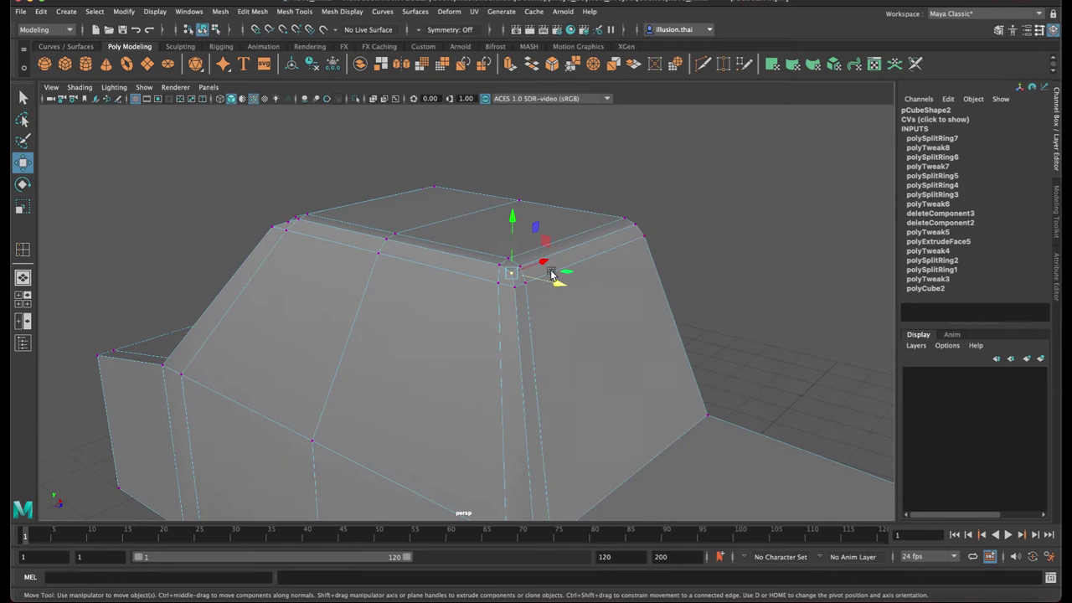
{"action": "left_click_drag", "start_coordinate": [543, 262], "coordinate": [588, 284]}
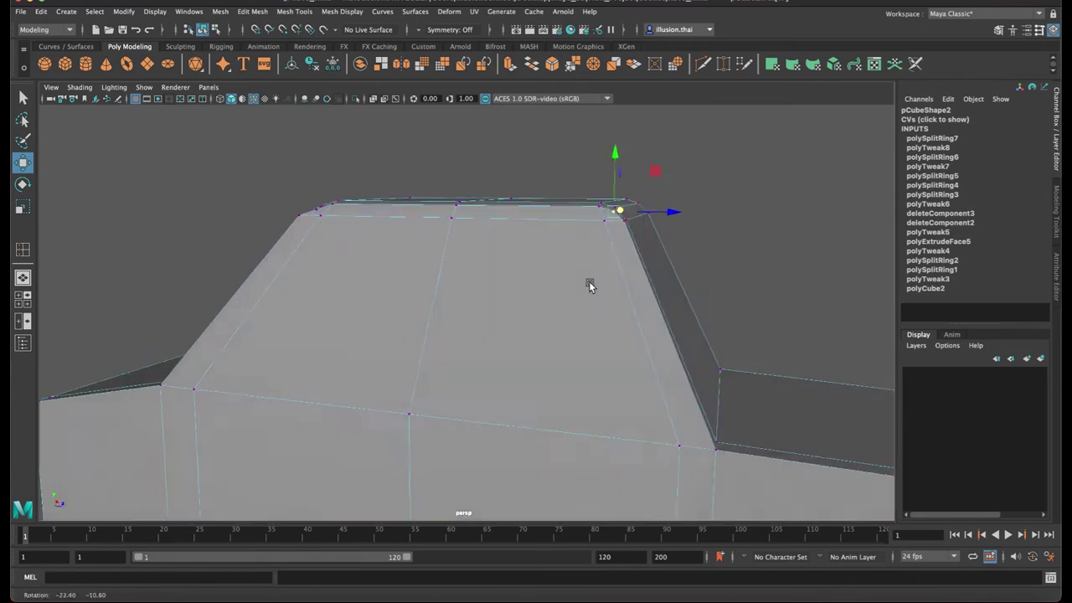
{"action": "key", "text": "q"}
{"action": "right_click_drag", "start_coordinate": [645, 253], "coordinate": [682, 241]}
{"action": "left_click", "coordinate": [662, 233]}
{"action": "left_click_drag", "start_coordinate": [661, 235], "coordinate": [647, 237], "text": "alt"}
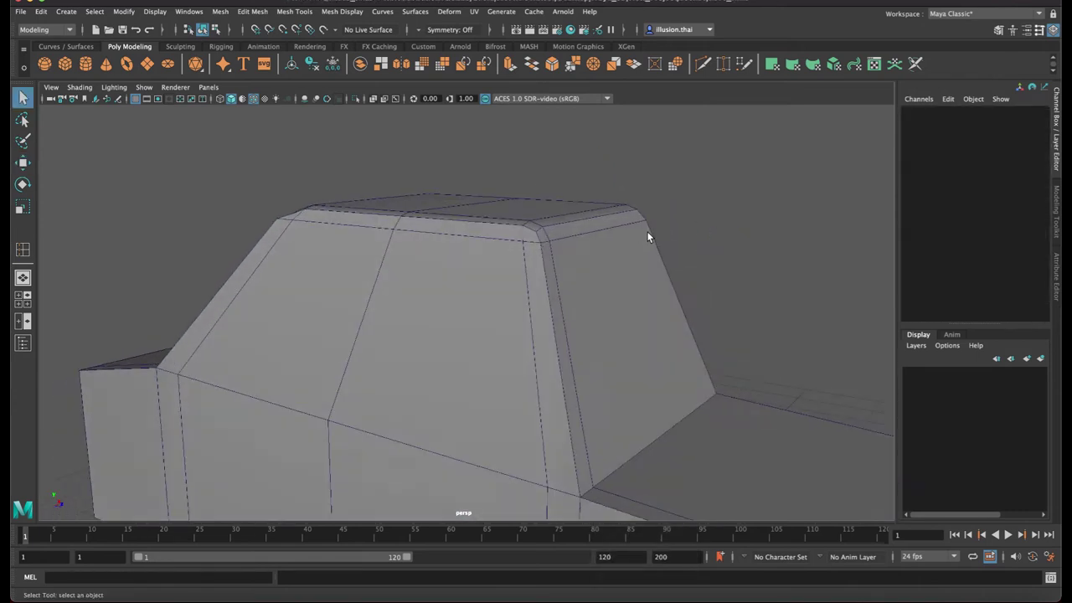
Shift the windshield's base edge slightly forward and raise it a little
{"action": "middle_click_drag", "start_coordinate": [664, 312], "coordinate": [643, 220], "text": "alt"}
{"action": "right_click_drag", "start_coordinate": [651, 280], "coordinate": [643, 258]}
{"action": "left_click", "coordinate": [660, 311]}
{"action": "key", "text": "w"}
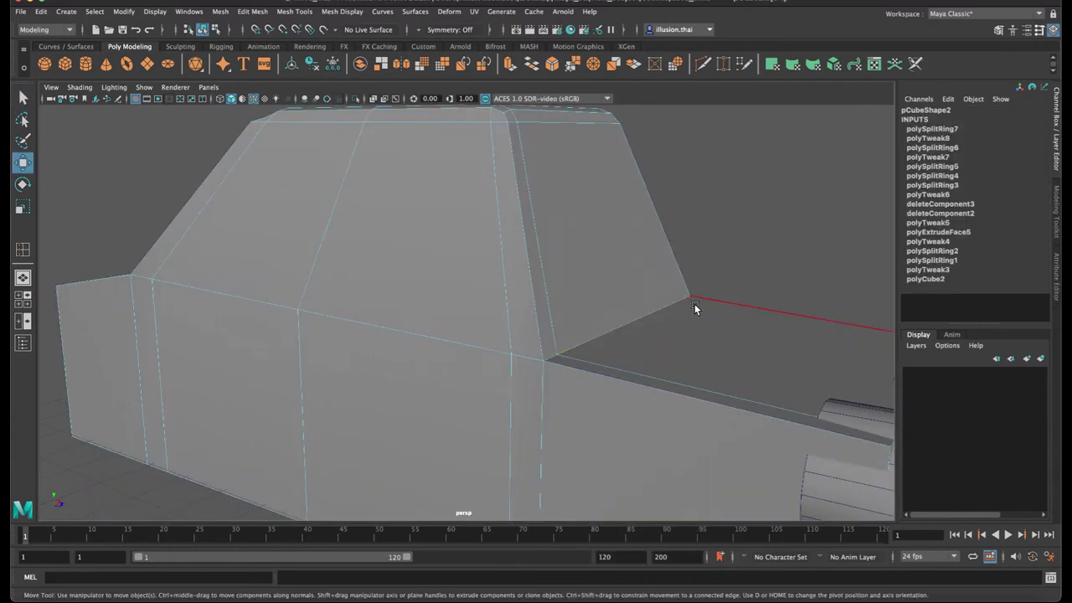
{"action": "left_click_drag", "start_coordinate": [686, 327], "coordinate": [702, 331]}
{"action": "left_click_drag", "start_coordinate": [652, 267], "coordinate": [653, 263]}
Adjust the rear window's base edge along the car's length and raise it slightly
{"action": "left_click_drag", "start_coordinate": [496, 282], "coordinate": [560, 289], "text": "alt"}
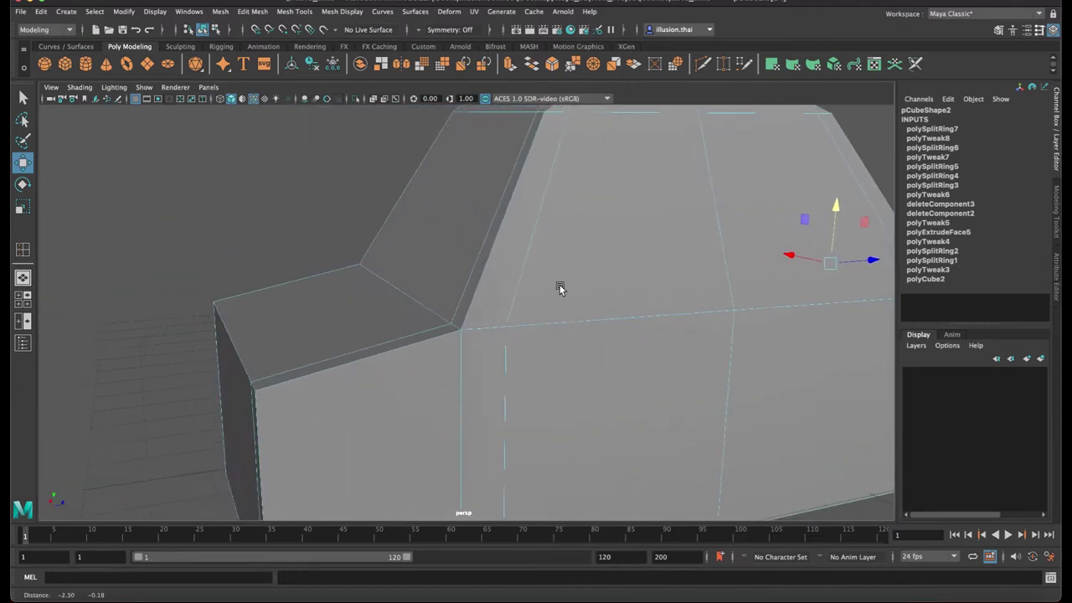
{"action": "left_click_drag", "start_coordinate": [495, 291], "coordinate": [459, 293], "text": "alt"}
{"action": "left_click", "coordinate": [395, 299]}
{"action": "left_click_drag", "start_coordinate": [394, 302], "coordinate": [403, 266], "text": "alt"}
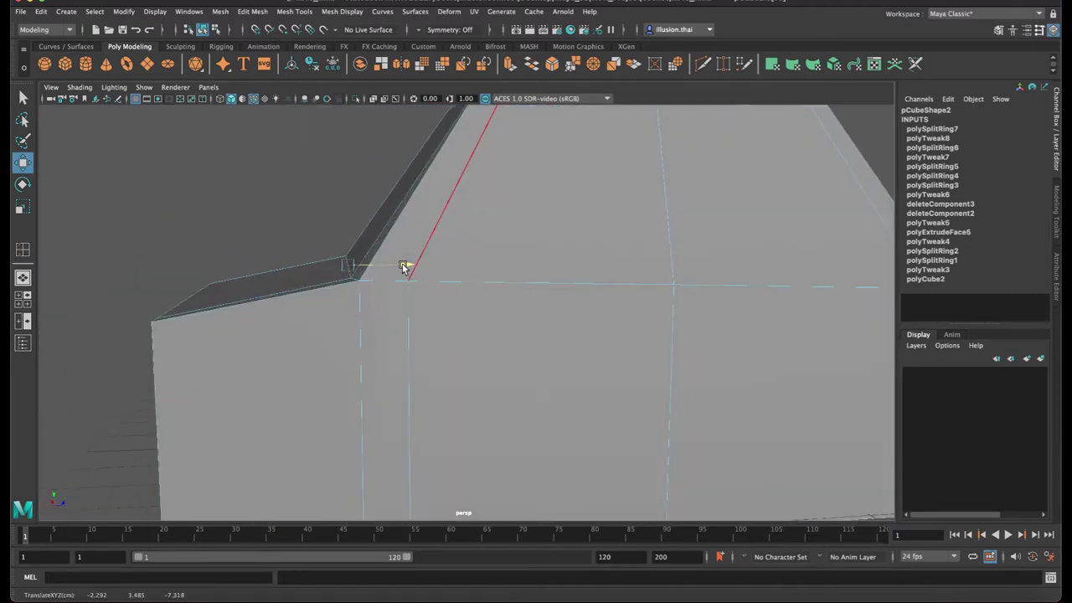
{"action": "left_click_drag", "start_coordinate": [349, 209], "coordinate": [348, 205]}
{"action": "key", "text": "q"}
{"action": "right_click_drag", "start_coordinate": [435, 182], "coordinate": [446, 173]}
{"action": "left_click", "coordinate": [347, 183]}
{"action": "left_click_drag", "start_coordinate": [347, 183], "coordinate": [422, 219], "text": "alt"}
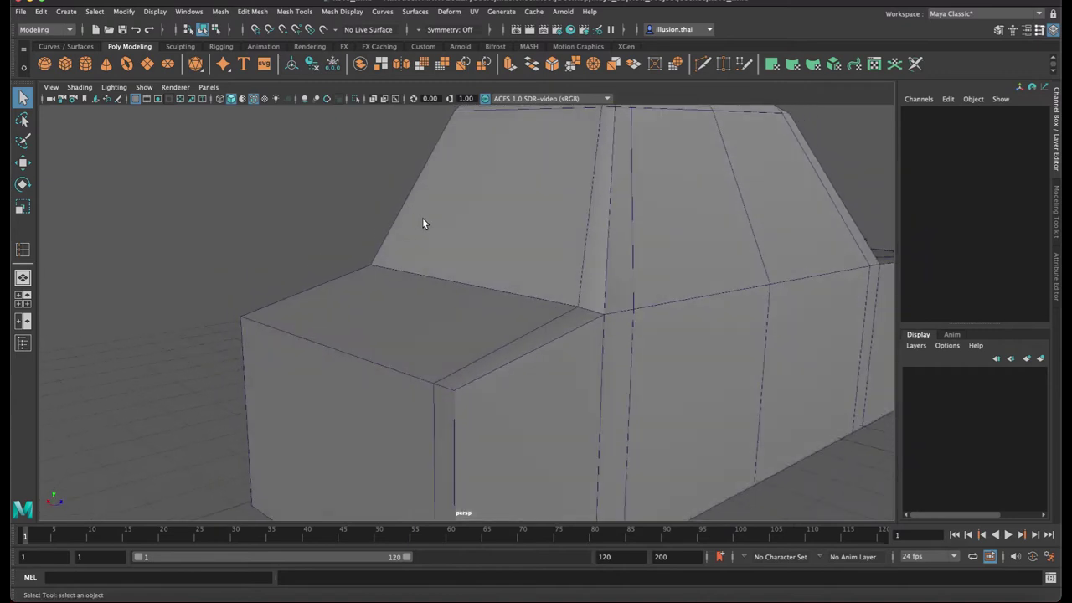
{"action": "middle_click_drag", "start_coordinate": [494, 209], "coordinate": [410, 241], "text": "alt"}
{"action": "left_click_drag", "start_coordinate": [410, 241], "coordinate": [319, 278], "text": "alt"}
{"action": "left_click_drag", "start_coordinate": [387, 311], "coordinate": [409, 279], "text": "alt"}
Move the bottom row of vertices on the car's outer side slightly inward
{"action": "right_click", "coordinate": [368, 312]}
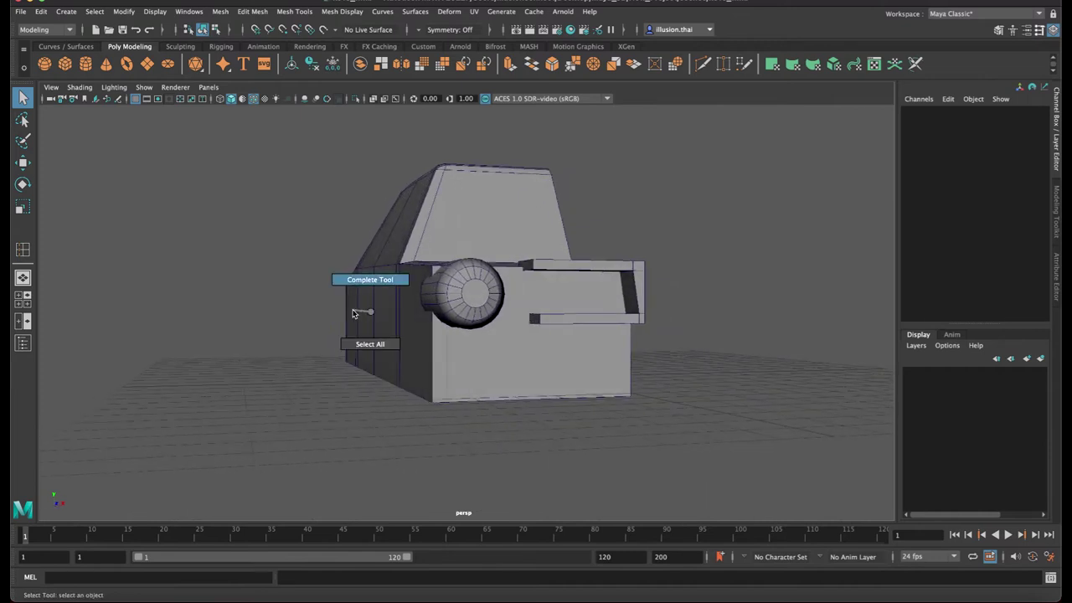
{"action": "left_click", "coordinate": [399, 324]}
{"action": "right_click_drag", "start_coordinate": [378, 325], "coordinate": [272, 321]}
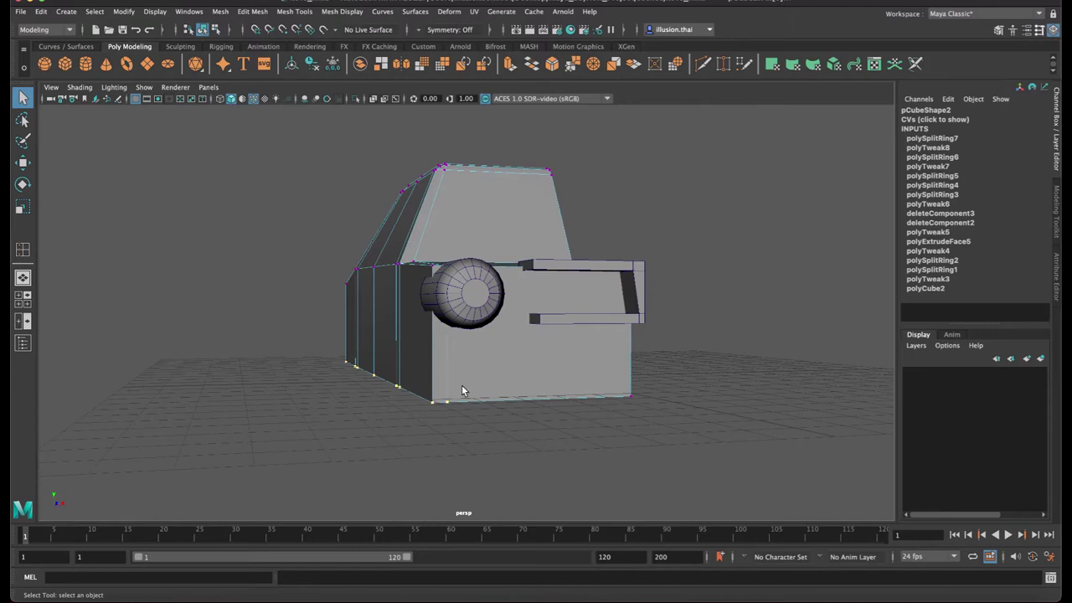
{"action": "key", "text": "4"}
{"action": "left_click_drag", "start_coordinate": [462, 390], "coordinate": [438, 380], "text": "alt"}
{"action": "key", "text": "w"}
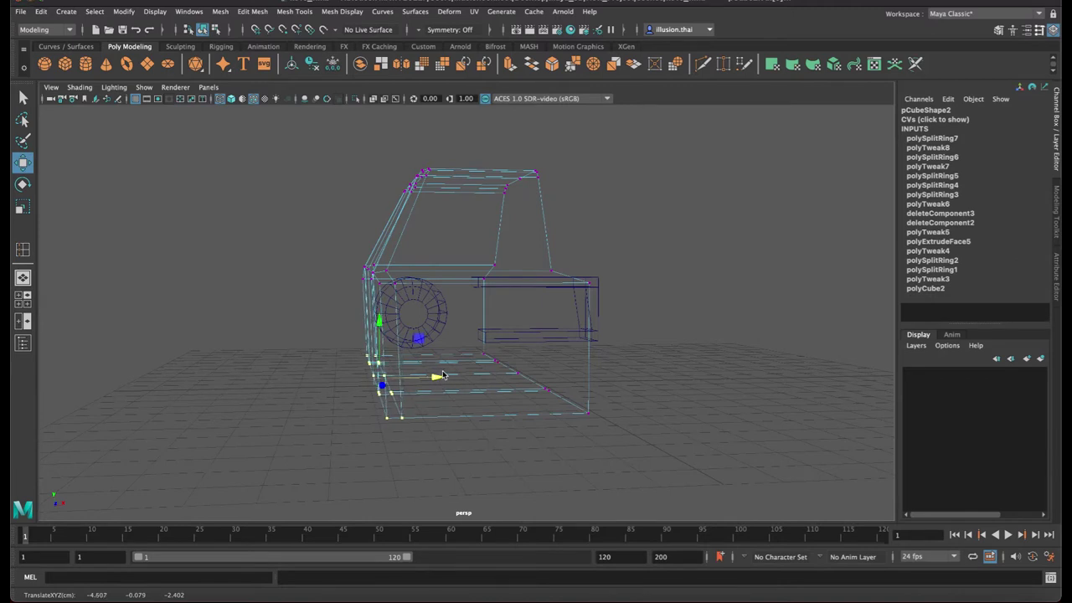
{"action": "key", "text": "5"}
{"action": "right_click_drag", "start_coordinate": [478, 247], "coordinate": [510, 232]}
{"action": "left_click", "coordinate": [593, 235]}
{"action": "mouse_move", "coordinate": [533, 260]}
{"action": "left_mouse_down", "text": "alt"}
{"action": "mouse_move", "coordinate": [485, 256]}
{"action": "mouse_move", "coordinate": [553, 257]}
{"action": "mouse_move", "coordinate": [526, 271]}
{"action": "left_mouse_up", "text": "alt"}
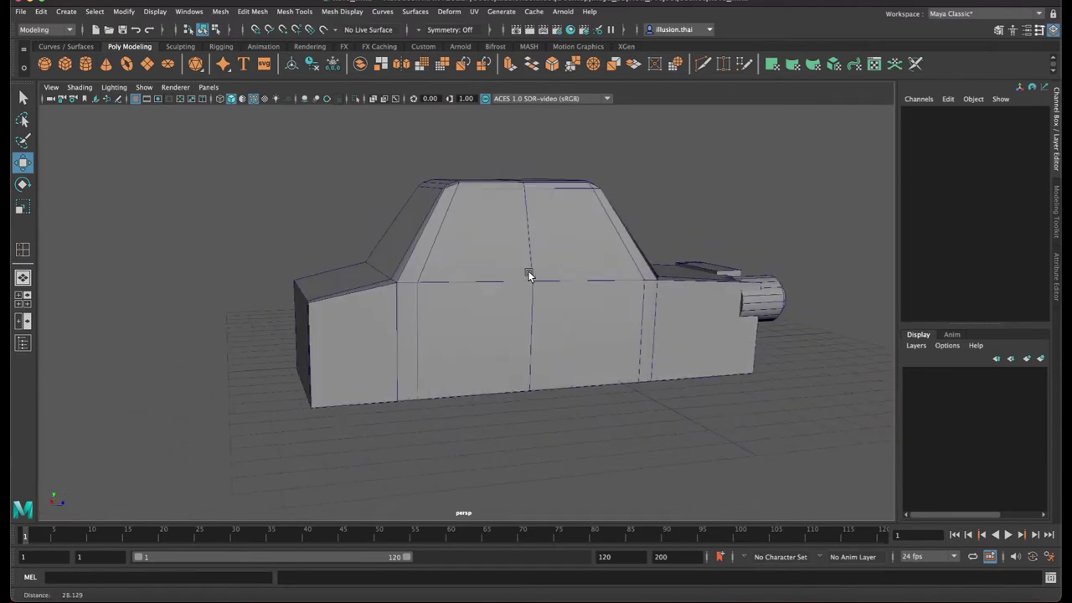
{"action": "right_click_drag", "start_coordinate": [526, 271], "coordinate": [595, 250], "text": "alt"}
{"action": "left_click_drag", "start_coordinate": [595, 249], "coordinate": [560, 256], "text": "alt"}
Extract the windshield face from the car body as a separate piece
{"action": "right_click_drag", "start_coordinate": [583, 237], "coordinate": [583, 261]}
{"action": "left_click", "coordinate": [595, 227]}
{"action": "left_click_drag", "start_coordinate": [644, 236], "coordinate": [663, 259], "text": "alt"}
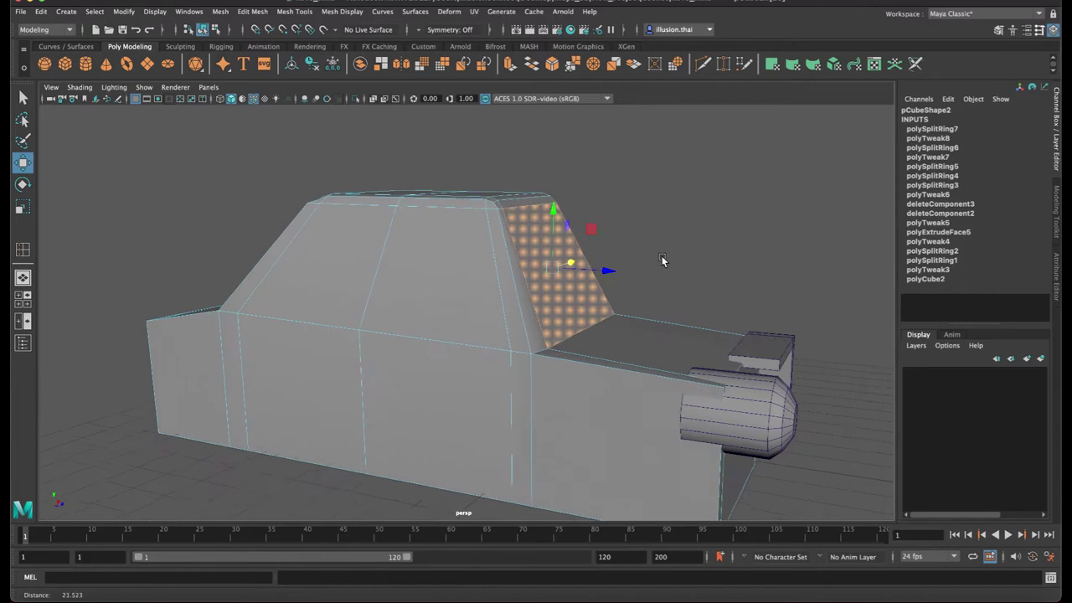
{"action": "right_click_drag", "start_coordinate": [663, 259], "coordinate": [722, 265], "text": "alt"}
{"action": "left_click_drag", "start_coordinate": [722, 265], "coordinate": [720, 265], "text": "alt"}
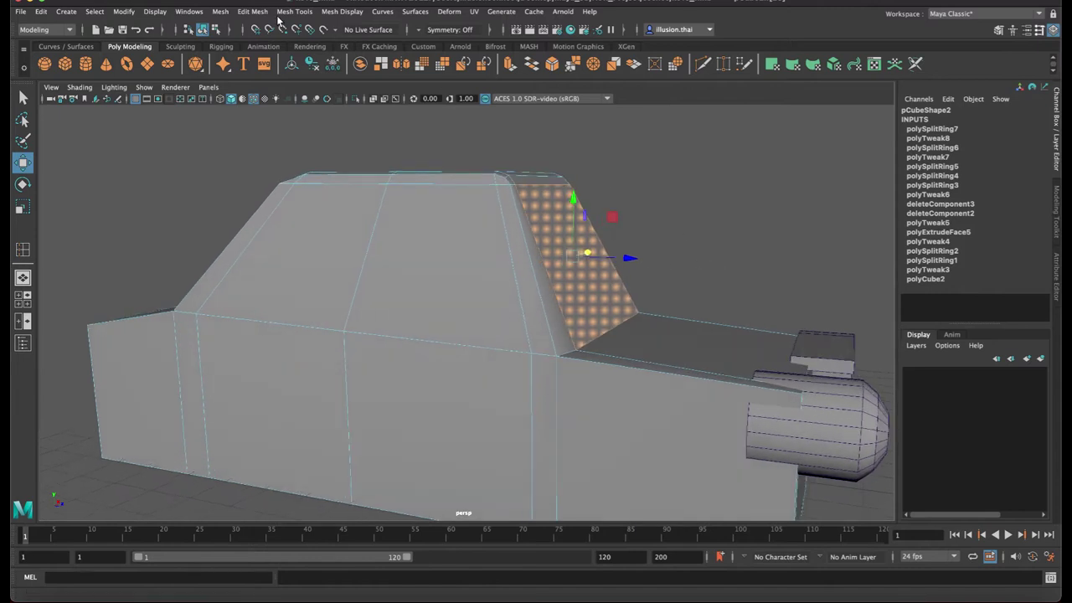
{"action": "left_click", "coordinate": [279, 12]}
{"action": "left_click", "coordinate": [801, 206]}
{"action": "mouse_move", "coordinate": [672, 206]}
{"action": "left_mouse_down", "text": "alt"}
{"action": "mouse_move", "coordinate": [694, 206]}
{"action": "mouse_move", "coordinate": [680, 206]}
{"action": "left_mouse_up", "text": "alt"}
{"action": "left_click", "coordinate": [687, 207]}
{"action": "left_click", "coordinate": [587, 241]}
{"action": "left_click_drag", "start_coordinate": [587, 240], "coordinate": [574, 244], "text": "alt"}
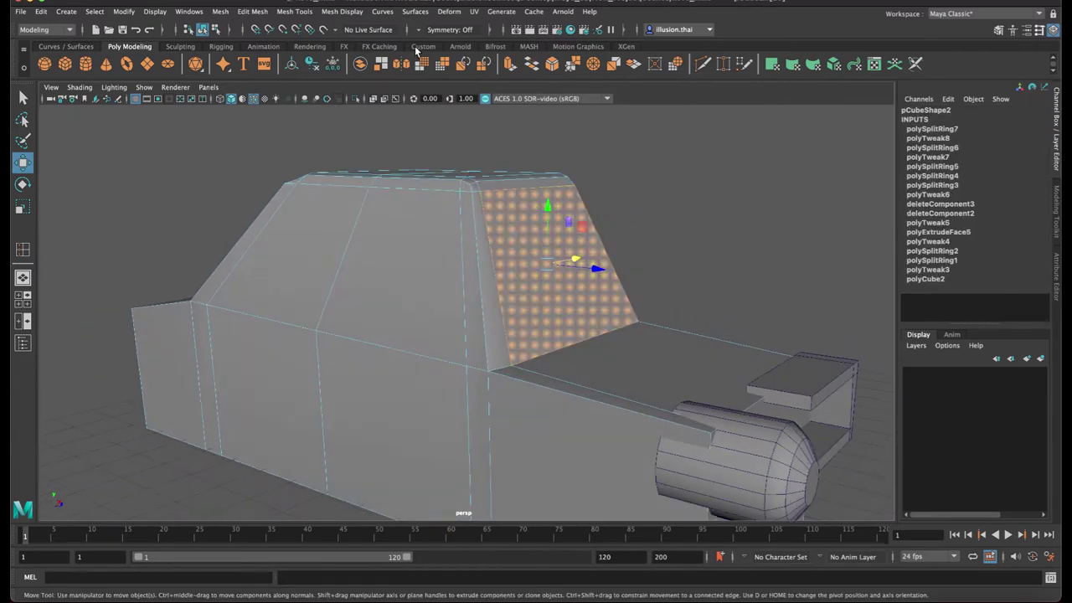
{"action": "left_click", "coordinate": [336, 12]}
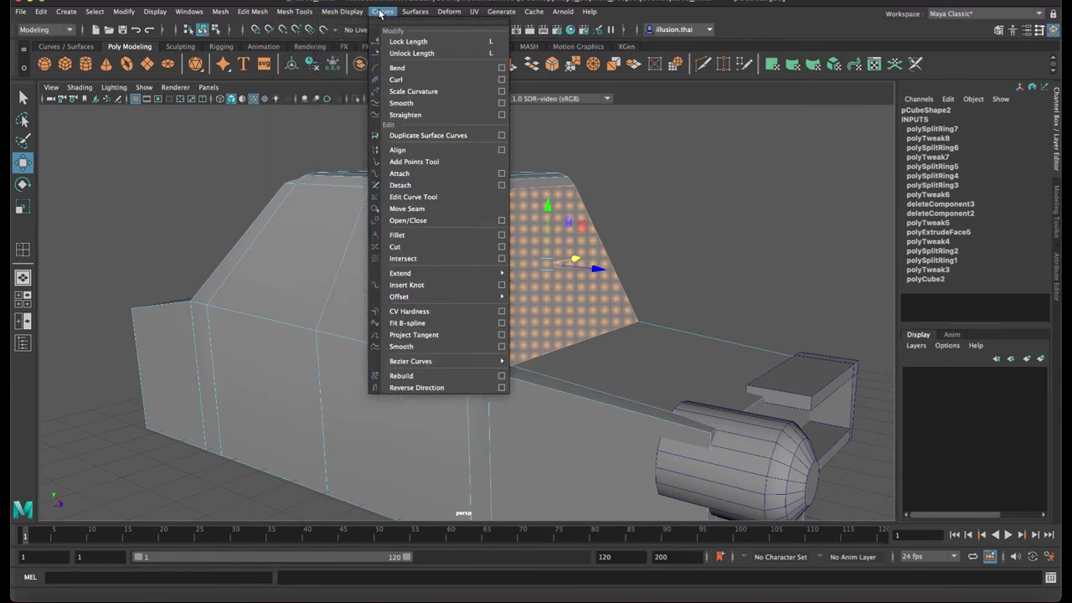
{"action": "left_click", "coordinate": [306, 340]}
Extract the front side window face from the cabin as a separate piece
{"action": "key", "text": "q"}
{"action": "left_click_drag", "start_coordinate": [464, 225], "coordinate": [468, 232], "text": "alt"}
{"action": "right_click_drag", "start_coordinate": [468, 233], "coordinate": [470, 265]}
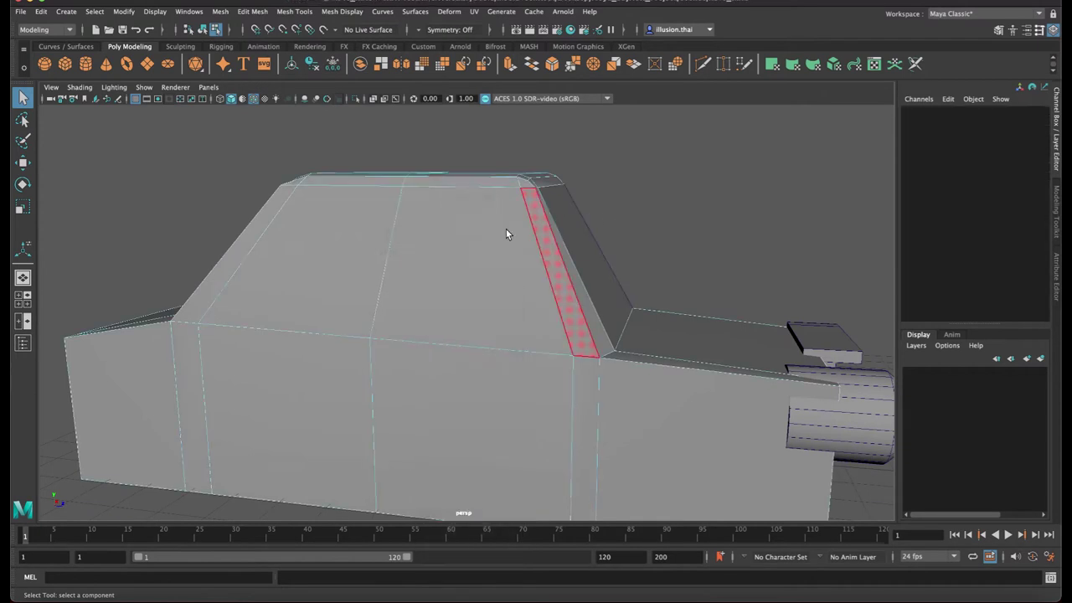
{"action": "left_click", "coordinate": [491, 276]}
{"action": "left_click_drag", "start_coordinate": [491, 278], "coordinate": [498, 277], "text": "alt"}
{"action": "key", "text": "g"}
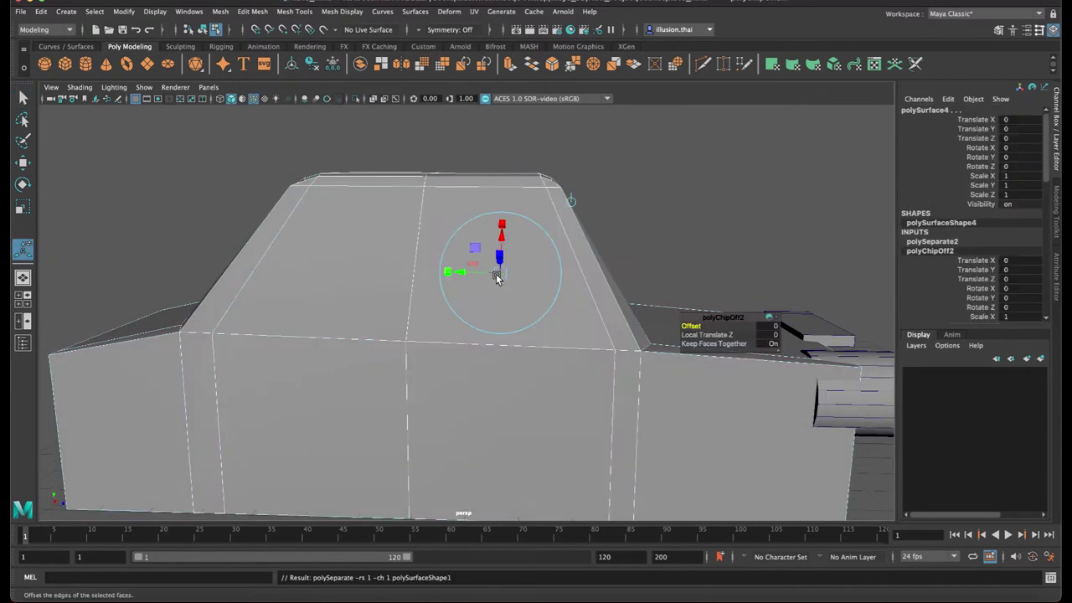
Extract the rear window face from the cabin as a separate piece
{"action": "key", "text": "q"}
{"action": "left_click", "coordinate": [362, 255]}
{"action": "key", "text": "e"}
{"action": "key", "text": "q"}
{"action": "left_click_drag", "start_coordinate": [417, 249], "coordinate": [408, 238], "text": "alt"}
{"action": "left_click", "coordinate": [409, 238]}
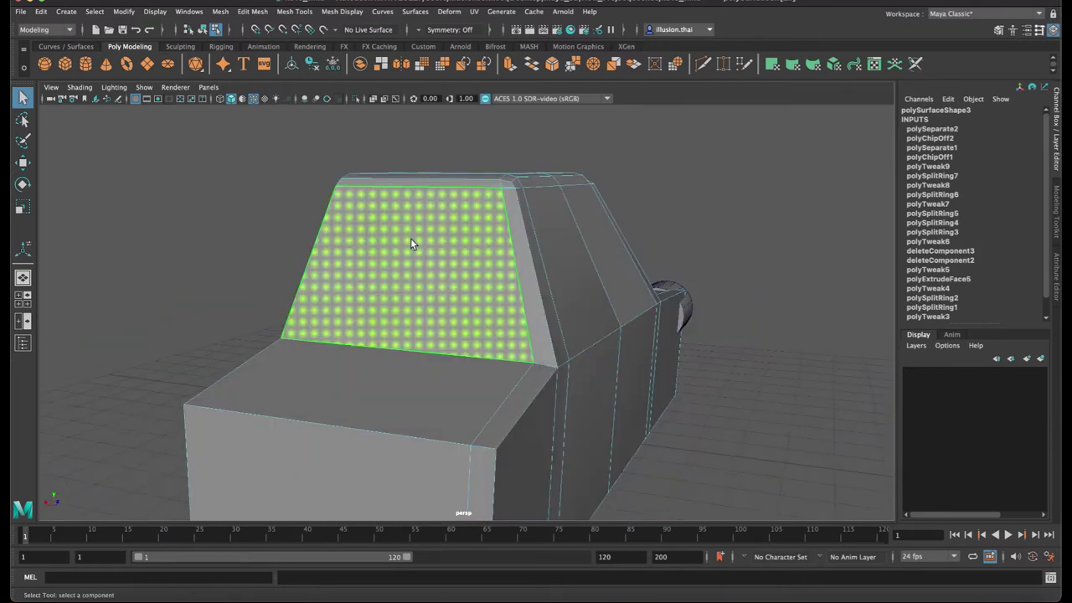
{"action": "key", "text": "g"}
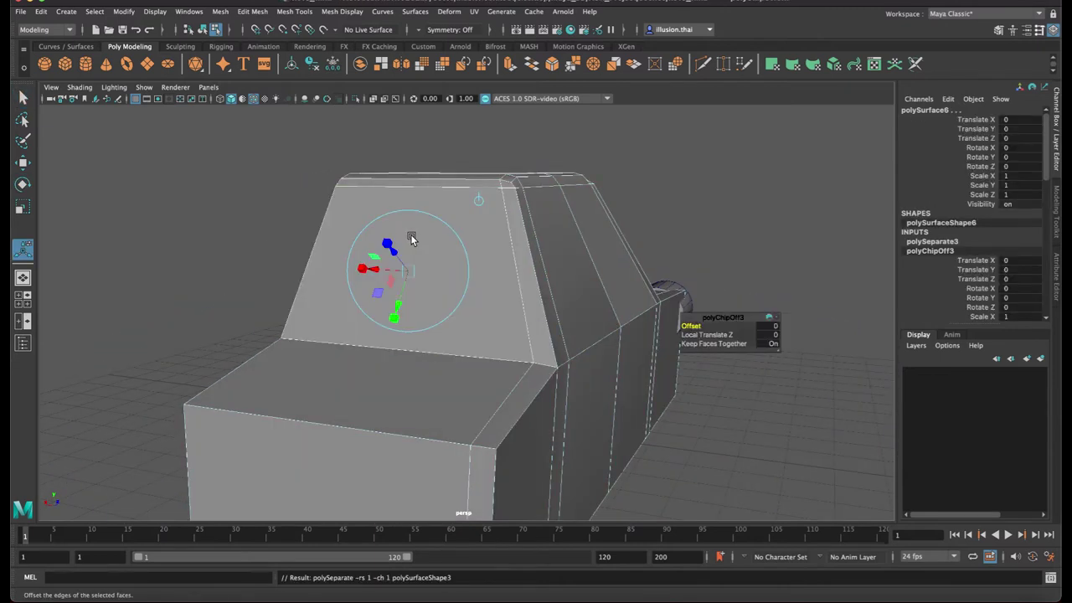
{"action": "key", "text": "q"}
{"action": "right_click_drag", "start_coordinate": [466, 245], "coordinate": [467, 277]}
{"action": "left_click", "coordinate": [474, 252]}
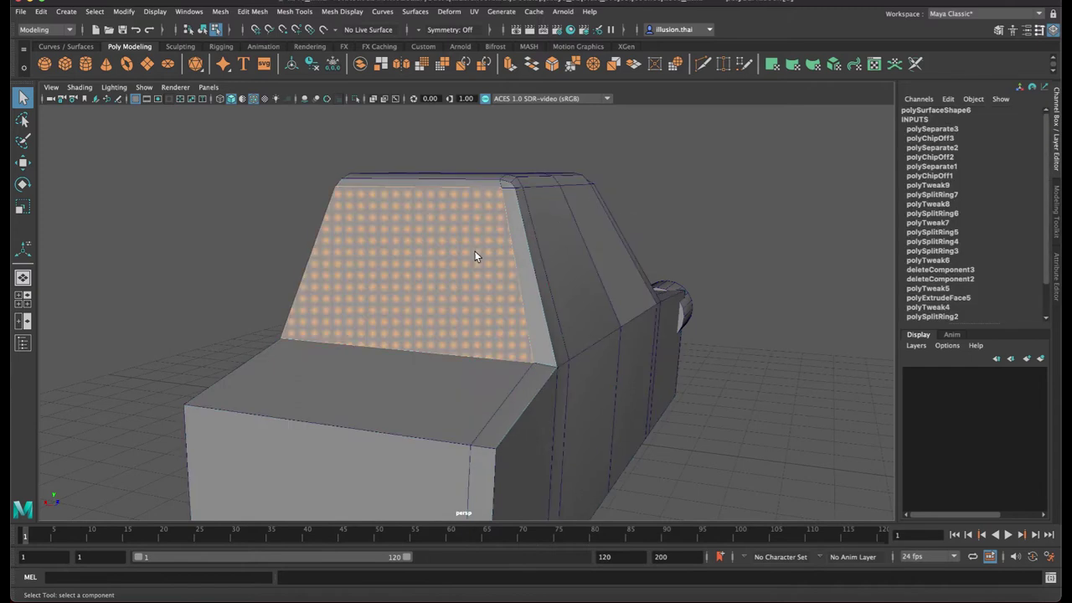
{"action": "left_click", "coordinate": [556, 250]}
{"action": "left_click_drag", "start_coordinate": [559, 251], "coordinate": [506, 259], "text": "alt"}
{"action": "left_click", "coordinate": [576, 255]}
{"action": "left_click", "coordinate": [476, 258]}
{"action": "left_click", "coordinate": [567, 254]}
{"action": "left_click", "coordinate": [466, 265]}
{"action": "key", "text": "ctrl+e"}
Extract the rear side window face from the cabin as a separate piece
{"action": "right_click_drag", "start_coordinate": [463, 260], "coordinate": [449, 278]}
{"action": "left_click", "coordinate": [446, 240]}
{"action": "left_click", "coordinate": [450, 241]}
{"action": "left_click", "coordinate": [283, 12]}
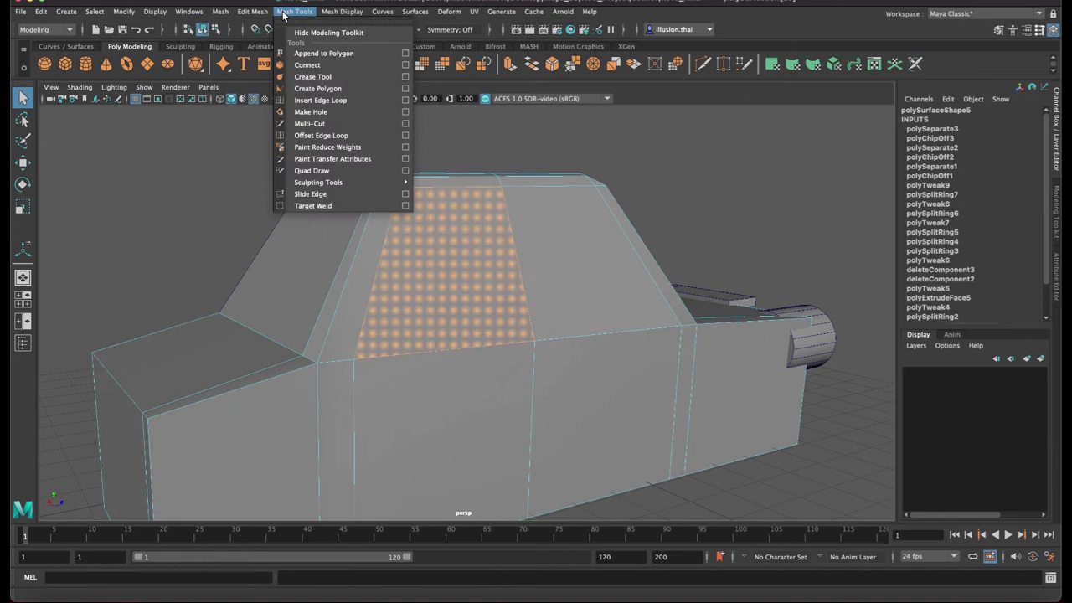
{"action": "mouse_move", "coordinate": [256, 13]}
{"action": "left_click", "coordinate": [265, 339]}
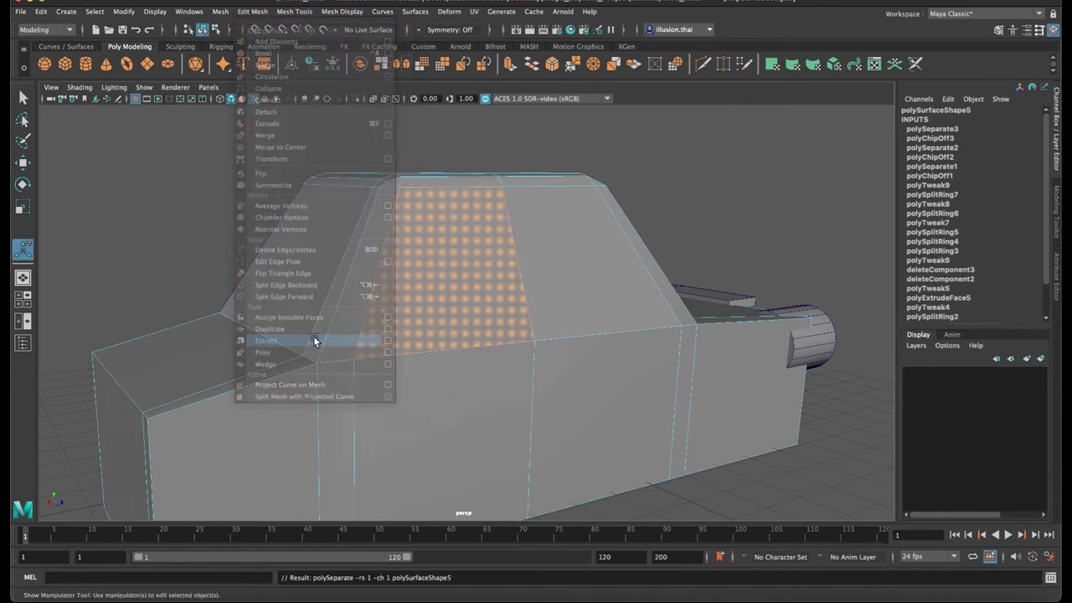
Extrude the separated rear window pane slightly to give it thickness
{"action": "right_click_drag", "start_coordinate": [411, 258], "coordinate": [437, 240]}
{"action": "left_click", "coordinate": [326, 236]}
{"action": "mouse_move", "coordinate": [325, 239]}
{"action": "left_mouse_down", "text": "alt"}
{"action": "mouse_move", "coordinate": [354, 232]}
{"action": "mouse_move", "coordinate": [345, 235]}
{"action": "left_mouse_up", "text": "alt"}
{"action": "right_click", "coordinate": [322, 237]}
{"action": "right_click_drag", "start_coordinate": [321, 240], "coordinate": [364, 227]}
{"action": "key", "text": "ctrl+z"}
{"action": "left_click", "coordinate": [240, 210]}
{"action": "left_click", "coordinate": [306, 243]}
{"action": "left_click", "coordinate": [306, 243]}
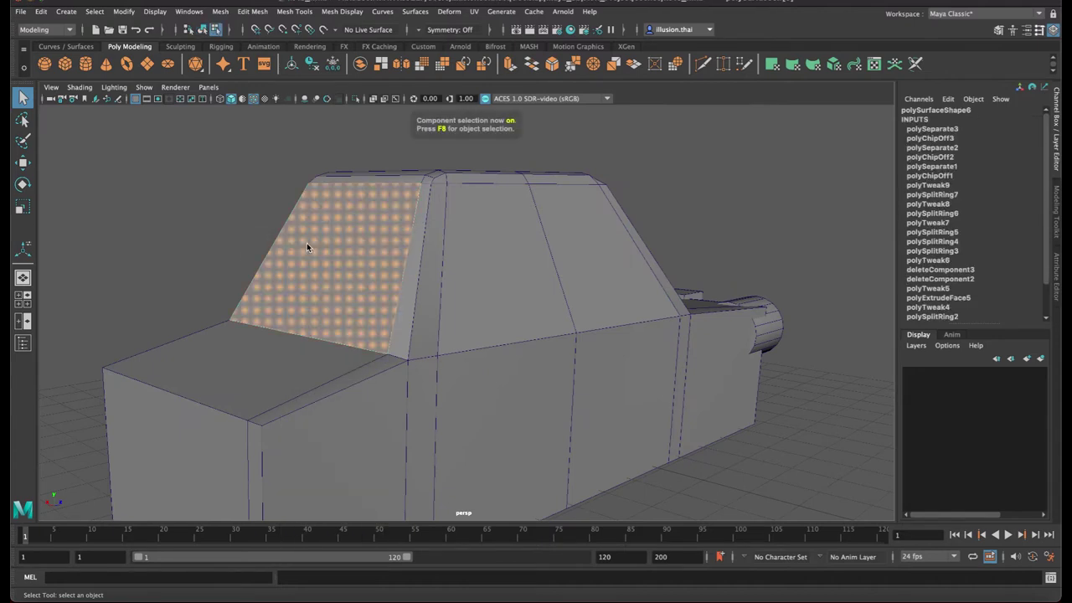
{"action": "key", "text": "ctrl+e"}
{"action": "left_click_drag", "start_coordinate": [302, 240], "coordinate": [297, 235]}
{"action": "left_click_drag", "start_coordinate": [345, 204], "coordinate": [342, 224], "text": "alt"}
Lower the top edge of the extruded rear window pane slightly and nudge it along the car's length
{"action": "key", "text": "q"}
{"action": "right_click_drag", "start_coordinate": [343, 224], "coordinate": [342, 203]}
{"action": "left_click_drag", "start_coordinate": [359, 203], "coordinate": [318, 187], "text": "alt"}
{"action": "left_click", "coordinate": [311, 202]}
{"action": "key", "text": "w"}
{"action": "left_click_drag", "start_coordinate": [308, 140], "coordinate": [307, 148]}
{"action": "left_click_drag", "start_coordinate": [364, 190], "coordinate": [356, 181]}
{"action": "left_click_drag", "start_coordinate": [309, 143], "coordinate": [308, 145]}
Raise the bottom edge of the extruded rear window pane slightly and nudge it along the car's length
{"action": "left_click_drag", "start_coordinate": [305, 187], "coordinate": [352, 203], "text": "alt"}
{"action": "left_click", "coordinate": [321, 302]}
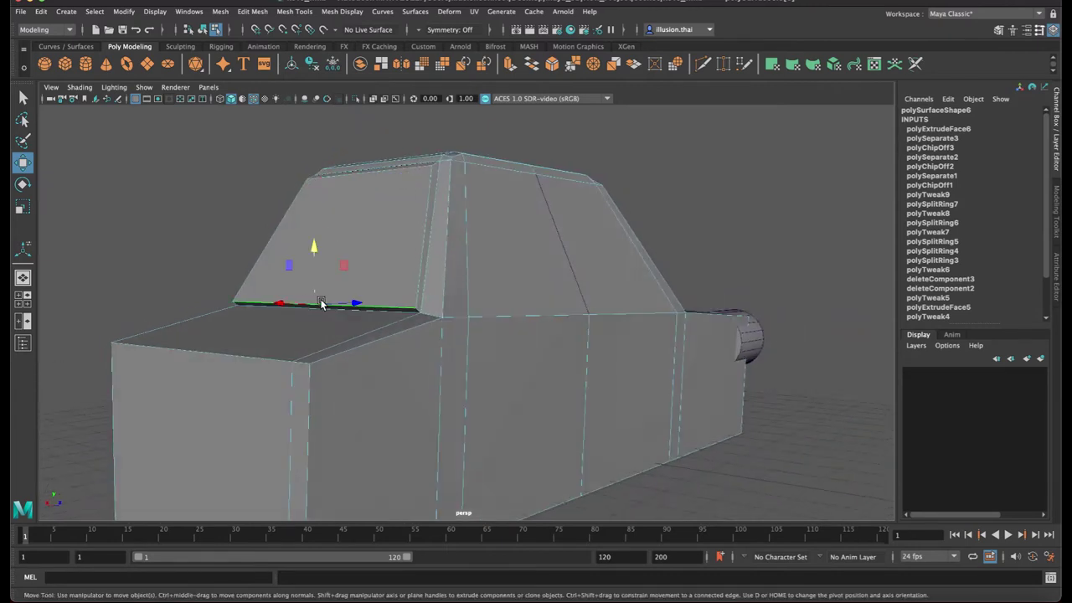
{"action": "left_click_drag", "start_coordinate": [321, 302], "coordinate": [316, 303], "text": "alt"}
{"action": "left_click_drag", "start_coordinate": [308, 254], "coordinate": [293, 277]}
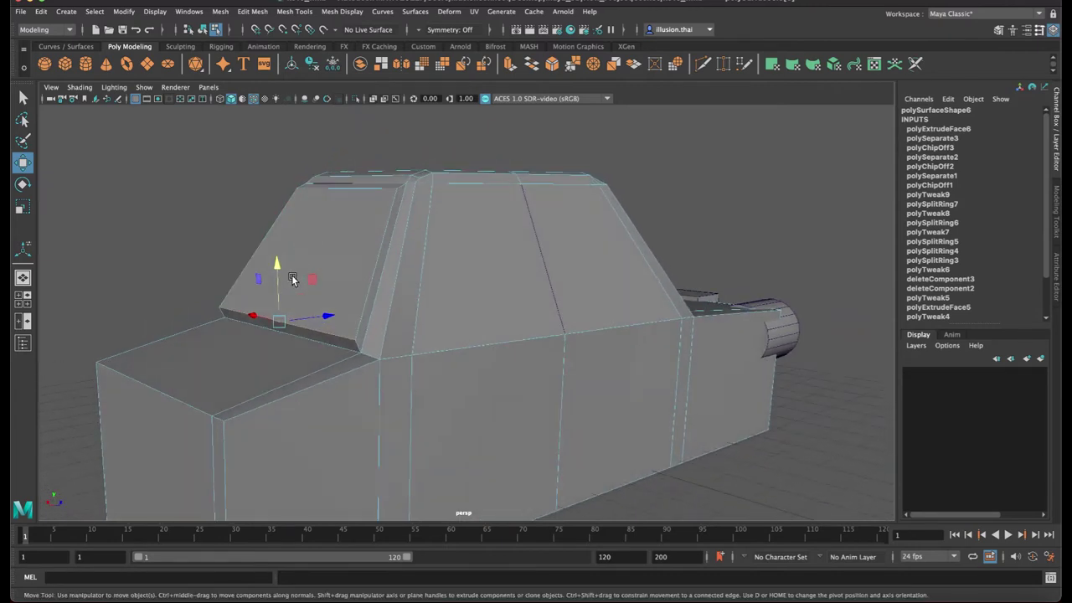
{"action": "left_click_drag", "start_coordinate": [321, 313], "coordinate": [327, 314]}
{"action": "left_click_drag", "start_coordinate": [369, 297], "coordinate": [453, 265], "text": "alt"}
Move the lower outer corner vertex of the rear window pane slightly inward across the car's width
{"action": "left_click", "coordinate": [613, 253]}
{"action": "left_click_drag", "start_coordinate": [614, 253], "coordinate": [502, 275], "text": "alt"}
{"action": "key", "text": "q"}
{"action": "right_click_drag", "start_coordinate": [488, 281], "coordinate": [490, 276]}
{"action": "left_click", "coordinate": [430, 280]}
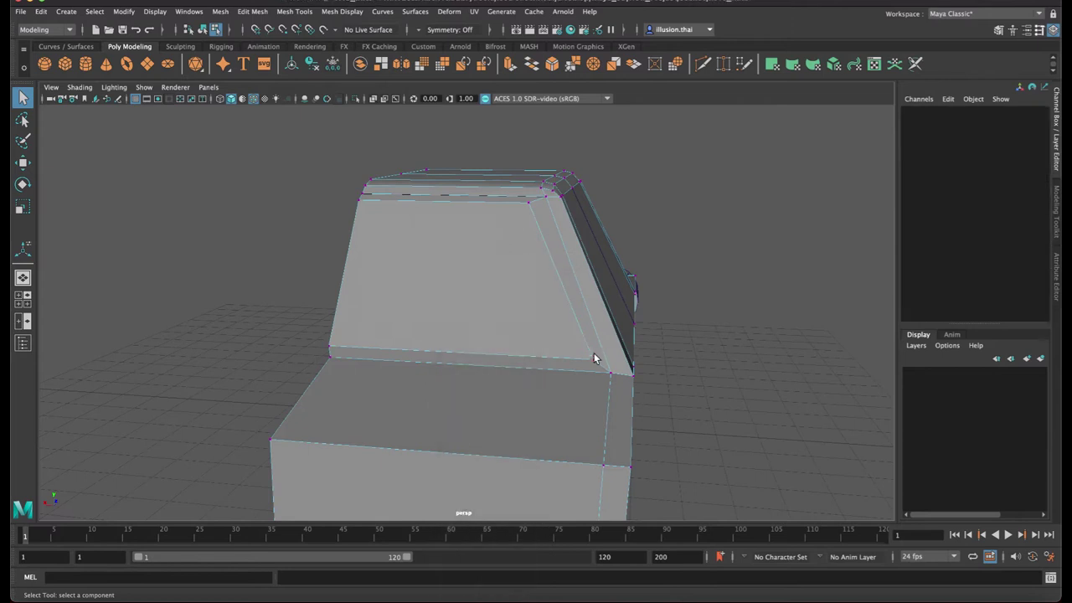
{"action": "key", "text": "w"}
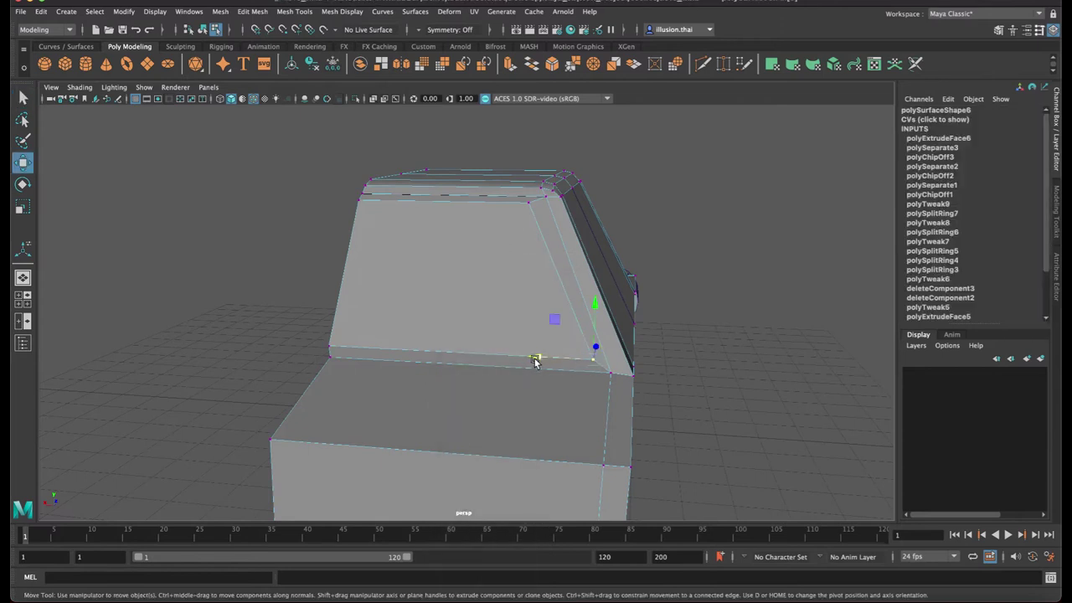
{"action": "left_click", "coordinate": [536, 361]}
{"action": "left_click", "coordinate": [593, 361]}
{"action": "left_click_drag", "start_coordinate": [540, 357], "coordinate": [531, 357]}
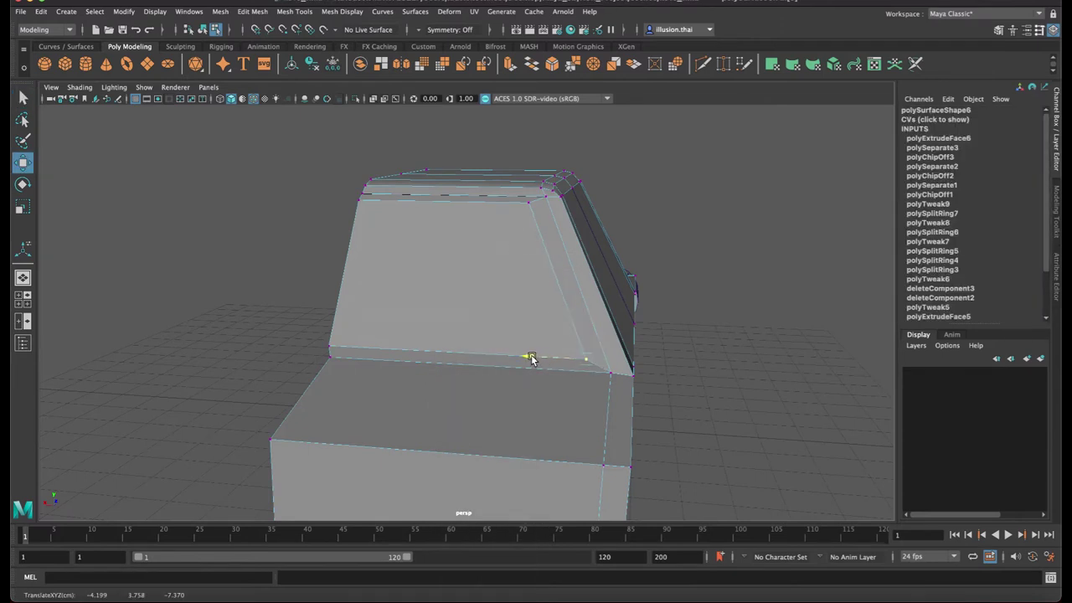
{"action": "left_click_drag", "start_coordinate": [485, 331], "coordinate": [425, 232], "text": "alt"}
Insert an edge loop from top to bottom across the rear side window, near its slanted rear edge
{"action": "right_click_drag", "start_coordinate": [302, 222], "coordinate": [351, 167]}
{"action": "left_click", "coordinate": [312, 212]}
{"action": "left_click", "coordinate": [421, 243]}
{"action": "left_click_drag", "start_coordinate": [422, 243], "coordinate": [447, 269], "text": "alt"}
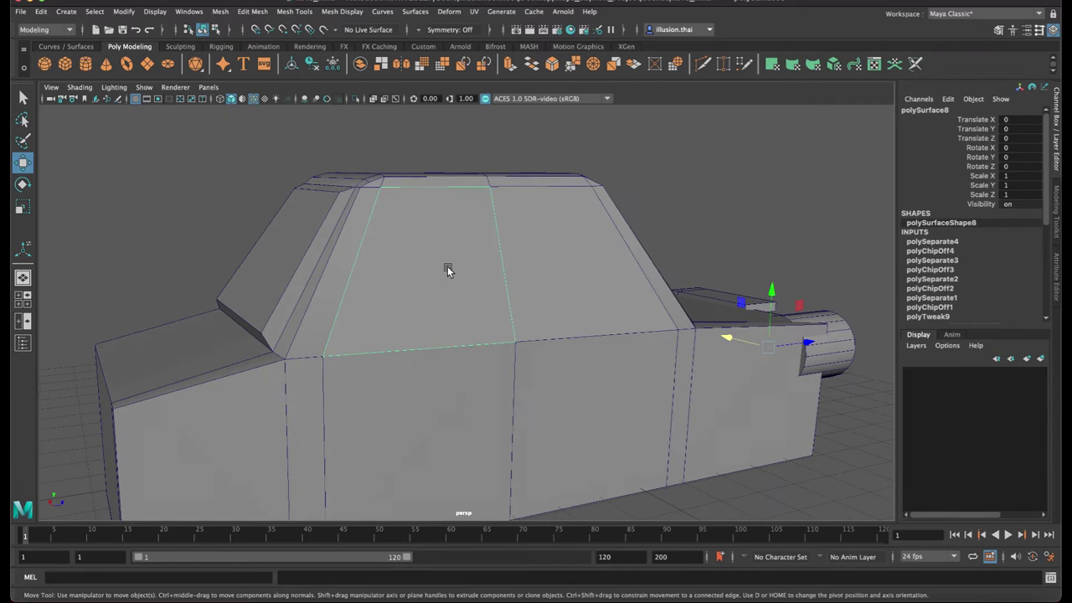
{"action": "scroll", "coordinate": [450, 266], "scroll_direction": "up", "scroll_amount": 3}
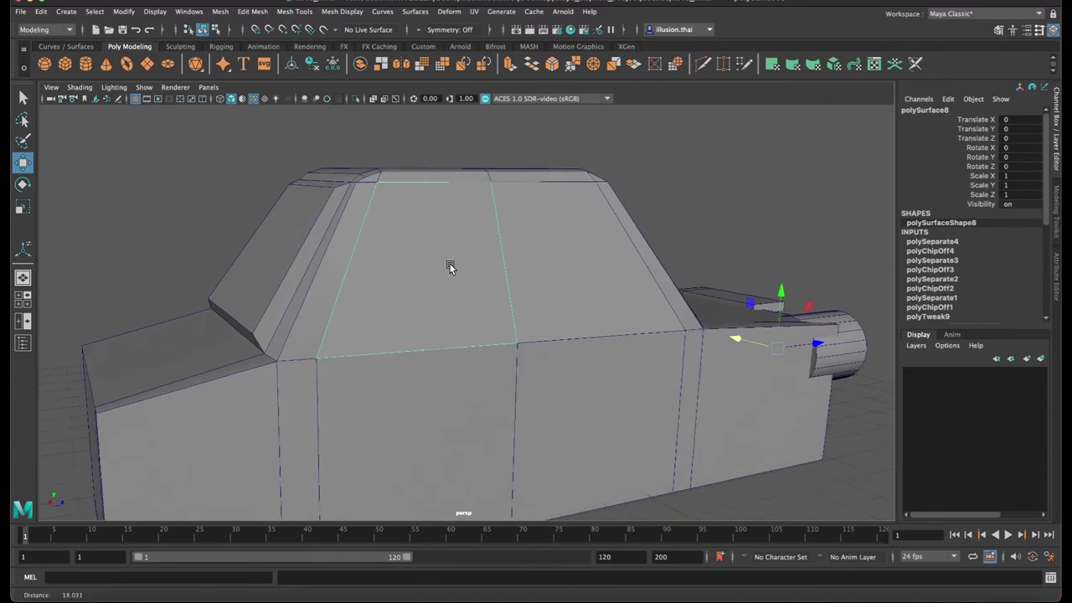
{"action": "left_click", "coordinate": [305, 14]}
{"action": "mouse_move", "coordinate": [330, 17]}
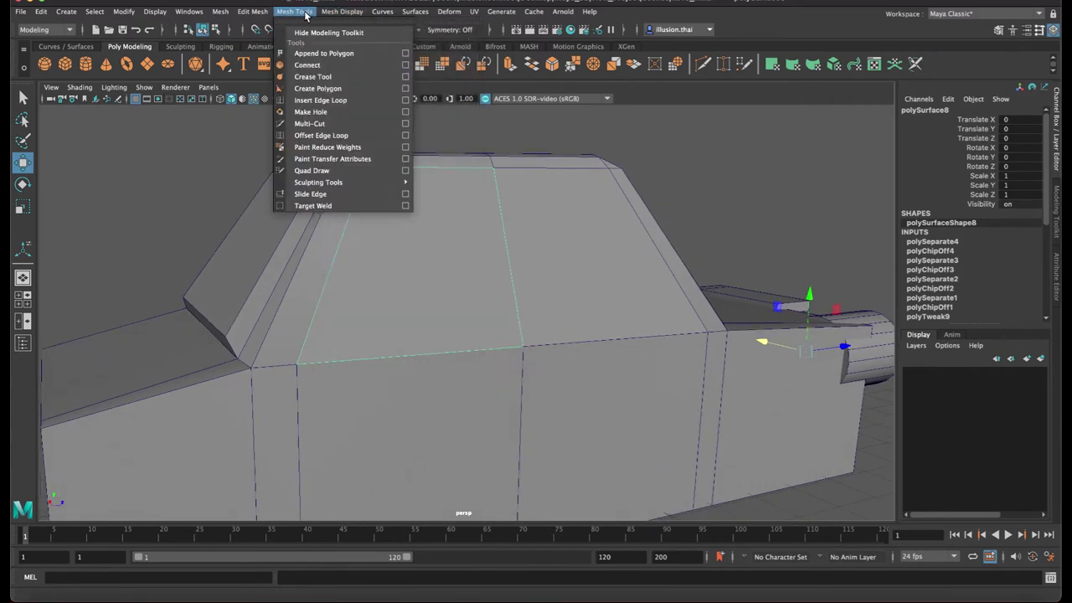
{"action": "left_click", "coordinate": [341, 101]}
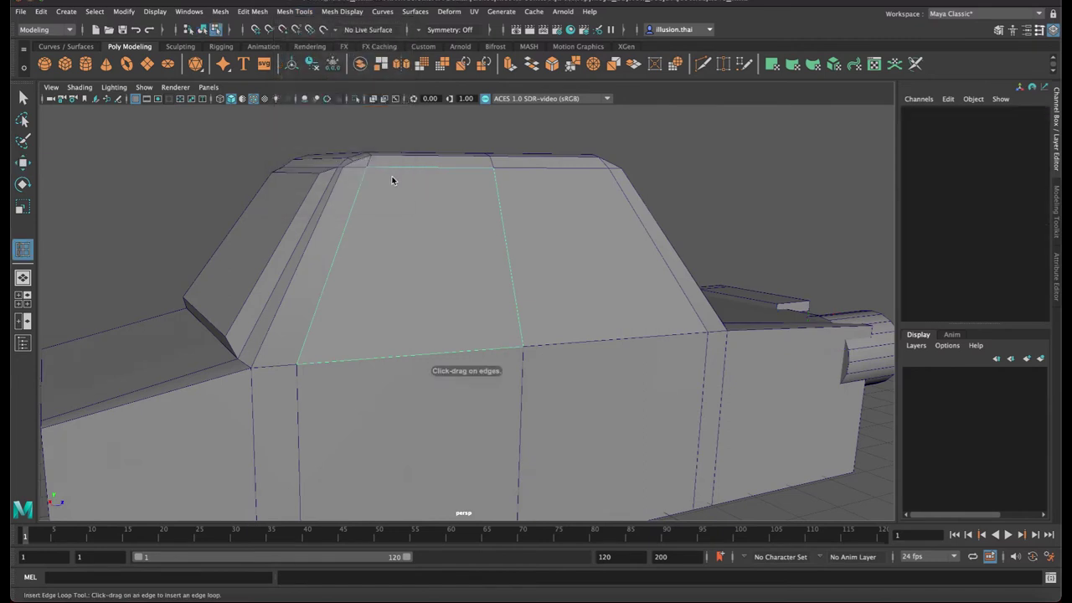
{"action": "left_click_drag", "start_coordinate": [393, 171], "coordinate": [396, 171]}
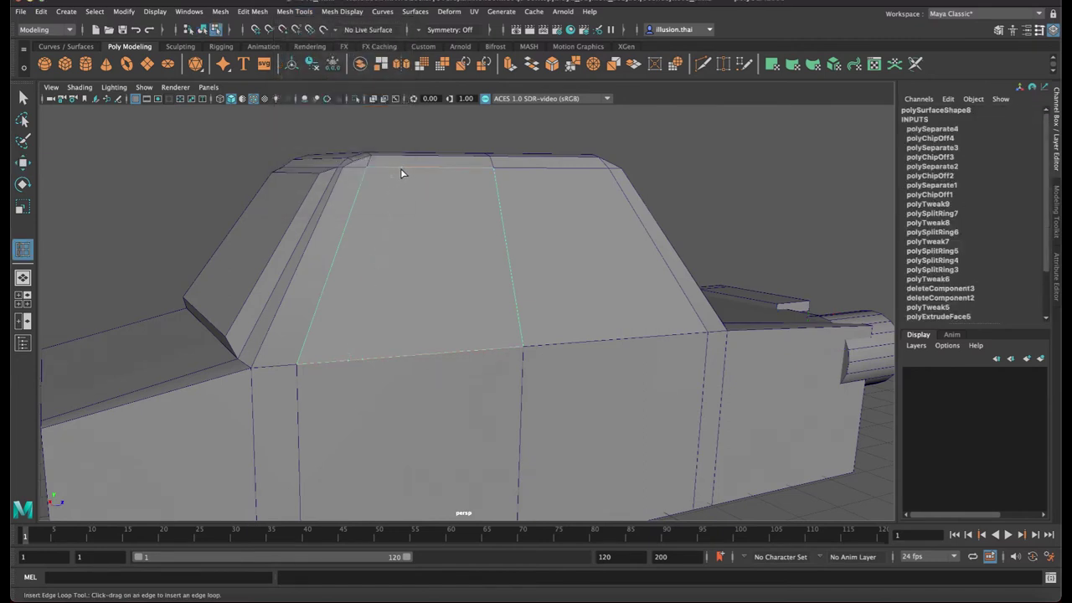
{"action": "left_click_drag", "start_coordinate": [397, 169], "coordinate": [405, 170]}
{"action": "left_click_drag", "start_coordinate": [404, 170], "coordinate": [404, 171]}
Slide the bottom vertex of the rear side window's new edge loop forward along the lower window edge using curve snapping
{"action": "key", "text": "q"}
{"action": "right_click_drag", "start_coordinate": [407, 207], "coordinate": [347, 210]}
{"action": "left_click", "coordinate": [369, 358]}
{"action": "key", "text": "w"}
{"action": "left_click_drag", "start_coordinate": [423, 355], "coordinate": [422, 353]}
{"action": "key", "text": "ctrl+z"}
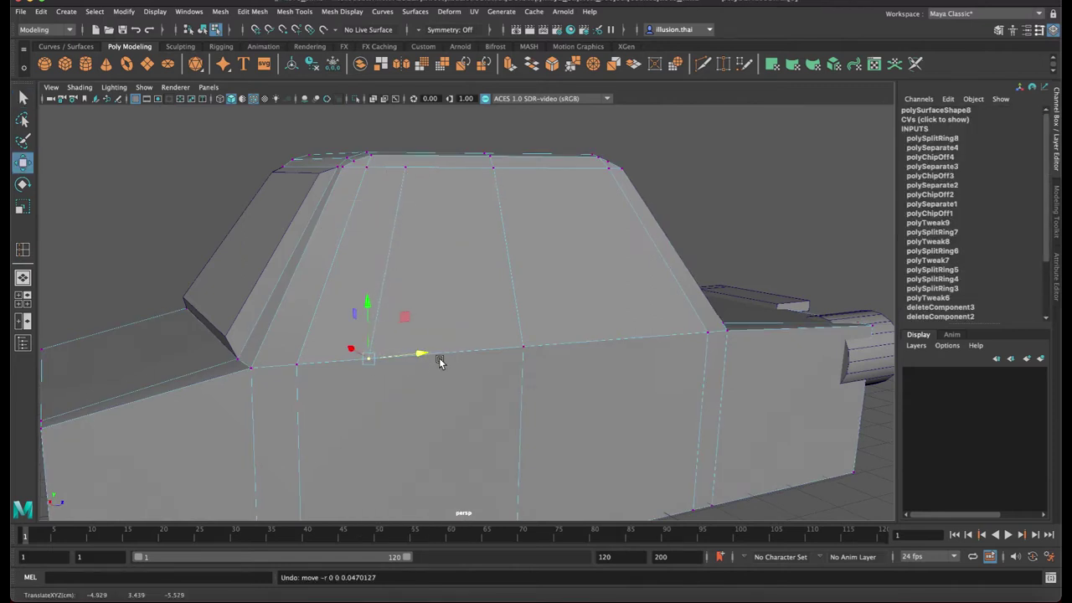
{"action": "left_click", "coordinate": [370, 360]}
{"action": "key", "text": "c"}
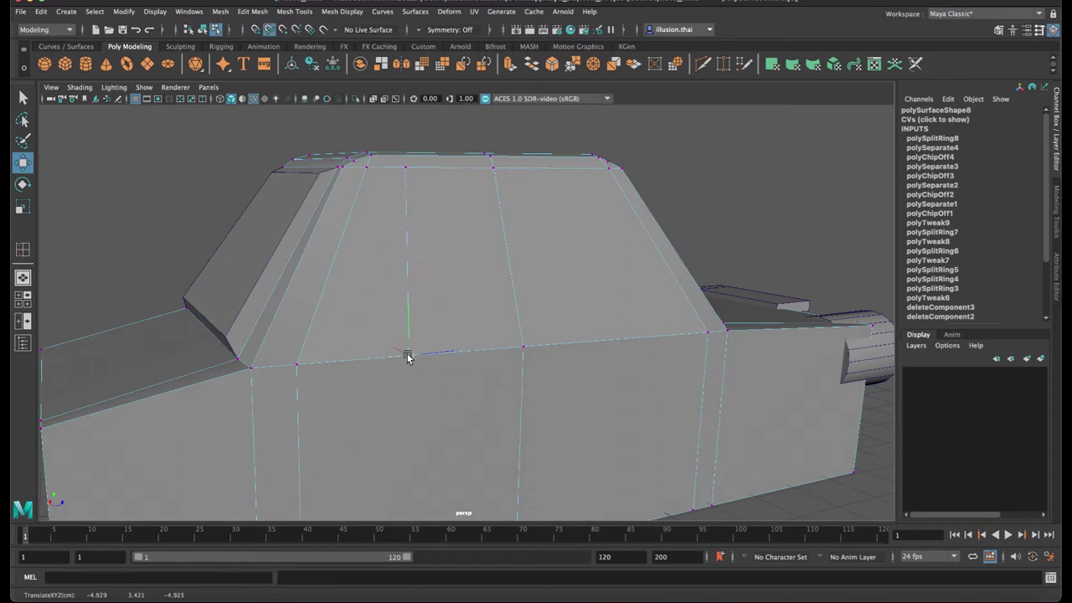
Slide the top vertex of the rear side window's edge loop rearward along the upper window edge, making the divider nearly vertical
{"action": "left_click", "coordinate": [402, 169]}
{"action": "left_click_drag", "start_coordinate": [473, 172], "coordinate": [407, 229]}
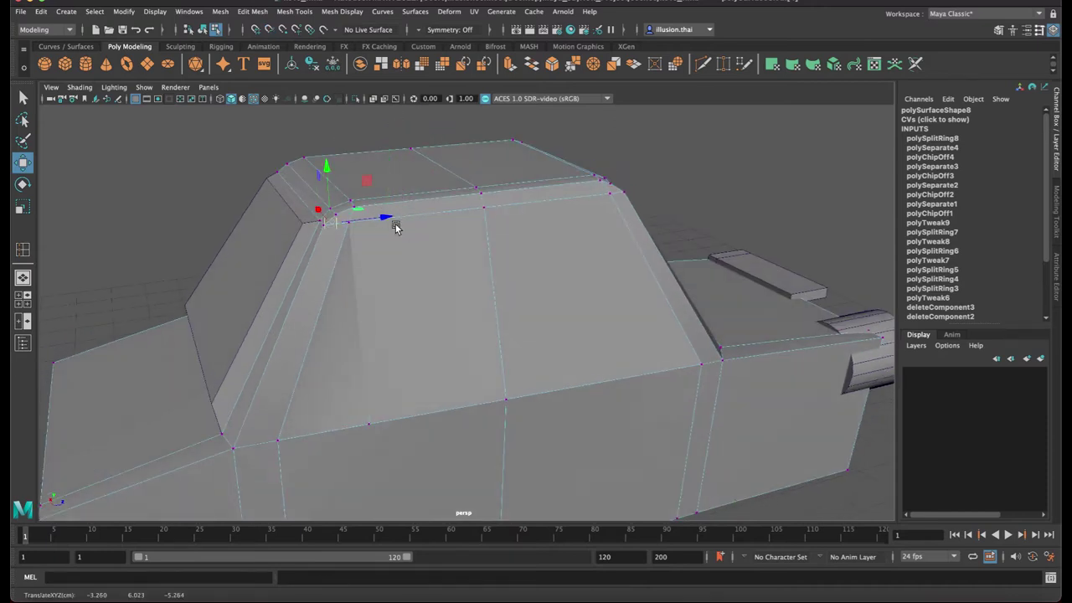
{"action": "key", "text": "ctrl+z"}
{"action": "key", "text": "c"}
{"action": "mouse_move", "coordinate": [365, 220]}
{"action": "middle_mouse_down"}
{"action": "mouse_move", "coordinate": [375, 222]}
{"action": "mouse_move", "coordinate": [362, 228]}
{"action": "middle_mouse_up"}
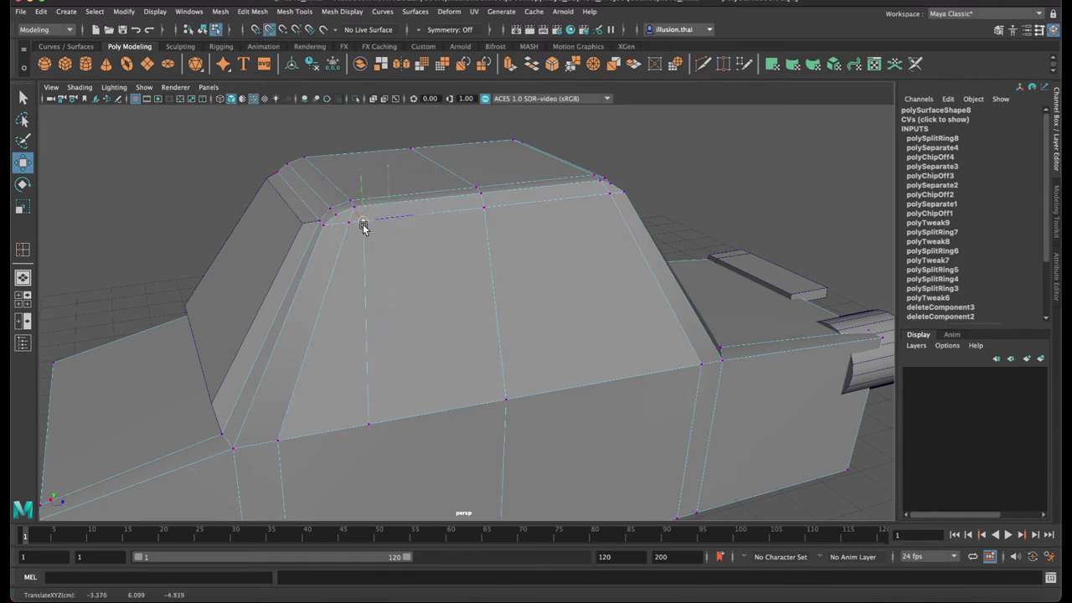
Insert an edge loop from top to bottom across the front side window, near its slanted front edge
{"action": "left_click", "coordinate": [544, 232]}
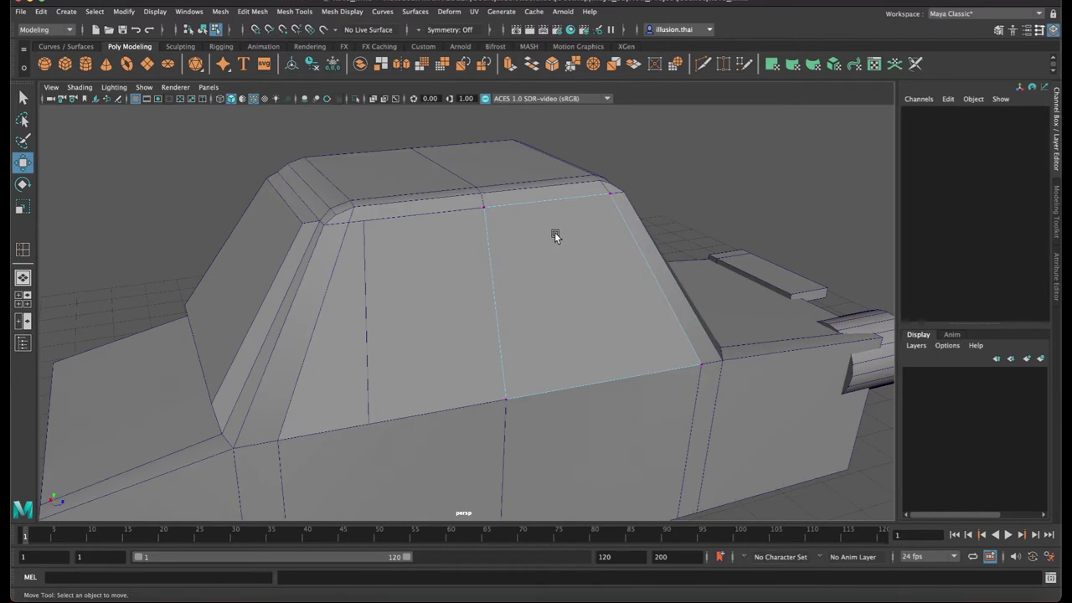
{"action": "right_click_drag", "start_coordinate": [555, 233], "coordinate": [593, 222]}
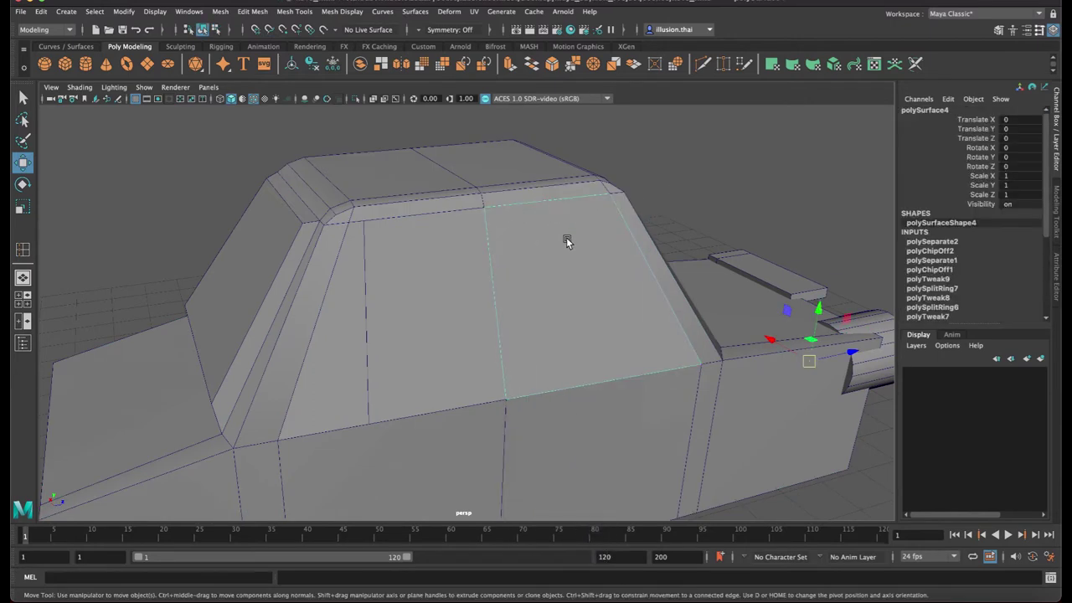
{"action": "key", "text": "g"}
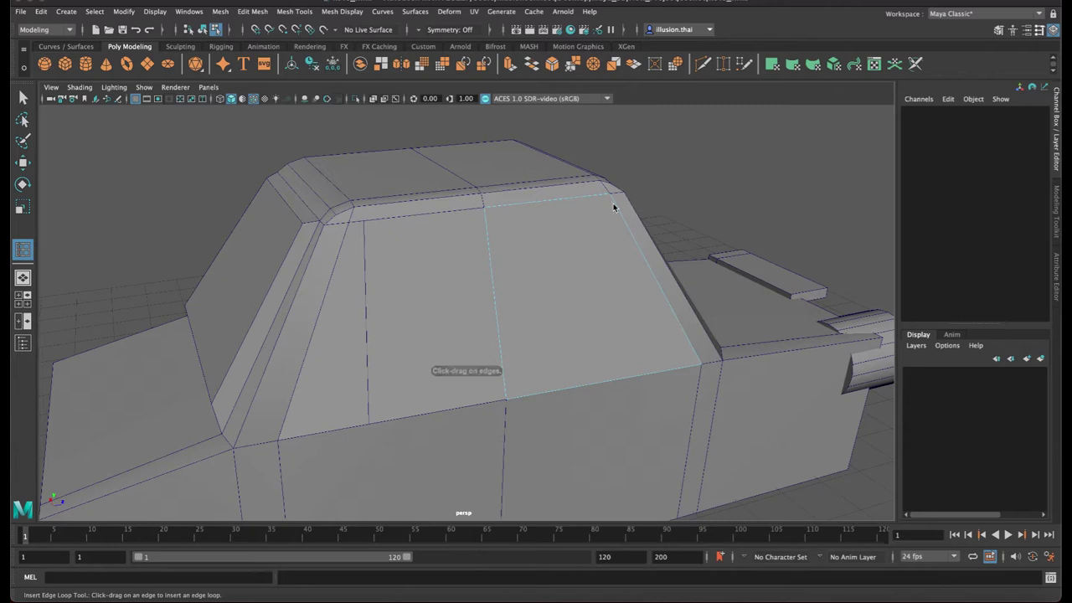
{"action": "left_click_drag", "start_coordinate": [614, 198], "coordinate": [616, 203]}
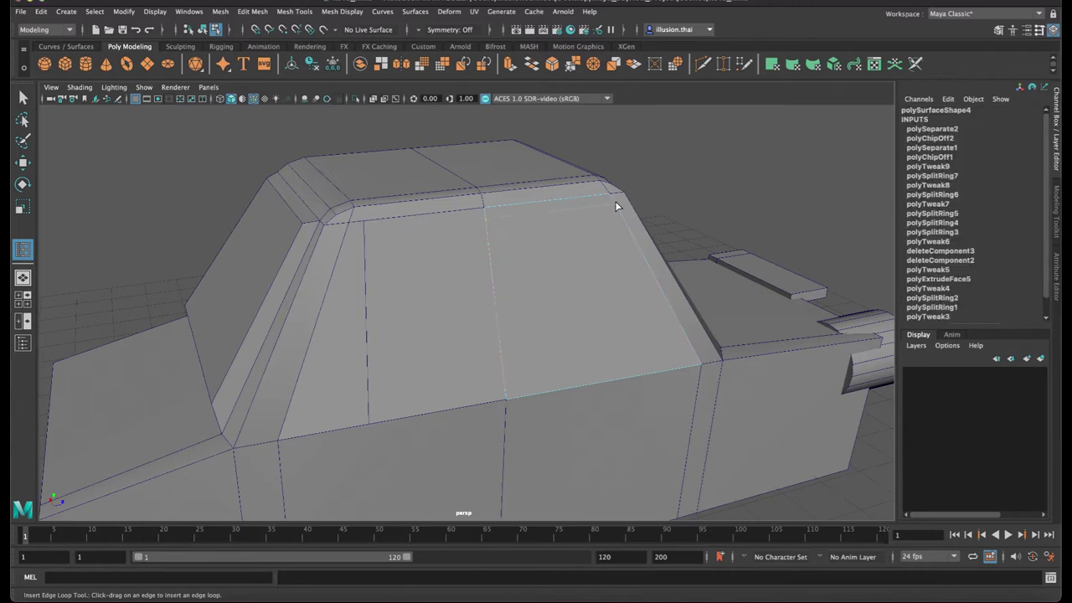
{"action": "key", "text": "ctrl+z"}
{"action": "left_click_drag", "start_coordinate": [663, 294], "coordinate": [660, 290]}
{"action": "left_click_drag", "start_coordinate": [656, 370], "coordinate": [655, 369]}
{"action": "scroll", "coordinate": [604, 288], "scroll_direction": "down", "scroll_amount": 5}
Slide the top vertex of the front side window's edge loop forward along the upper window edge, close to the front corner
{"action": "right_click_drag", "start_coordinate": [586, 252], "coordinate": [538, 251]}
{"action": "left_click_drag", "start_coordinate": [500, 239], "coordinate": [505, 236]}
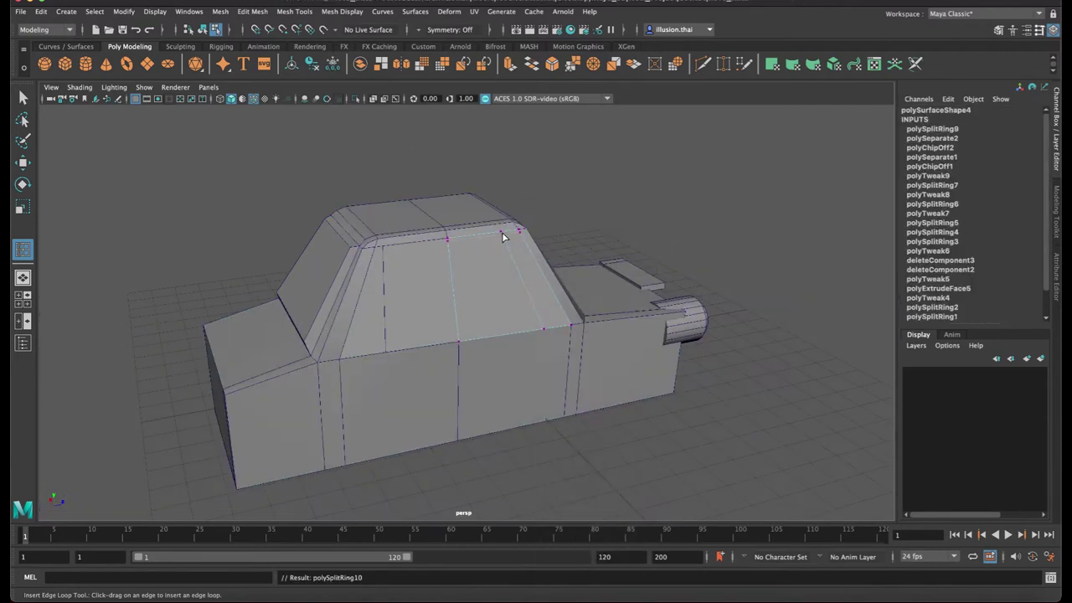
{"action": "key", "text": "q"}
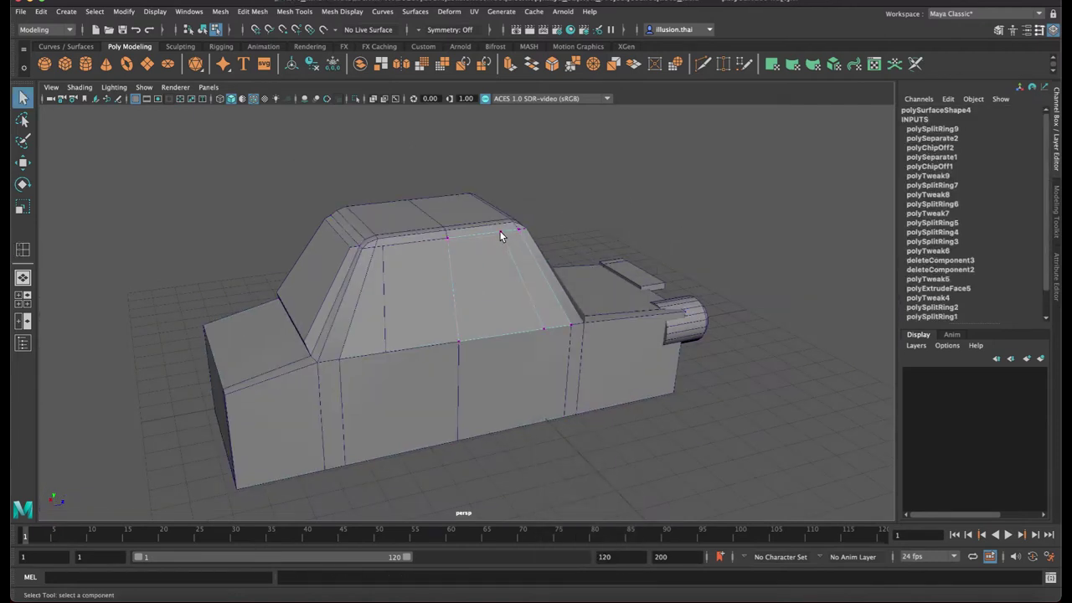
{"action": "left_click", "coordinate": [499, 231]}
{"action": "key", "text": "w"}
{"action": "key", "text": "c"}
{"action": "middle_click_drag", "start_coordinate": [483, 236], "coordinate": [498, 235]}
{"action": "key", "text": "super+z"}
{"action": "key", "text": "x"}
{"action": "key", "text": "c"}
{"action": "left_click_drag", "start_coordinate": [499, 236], "coordinate": [512, 235]}
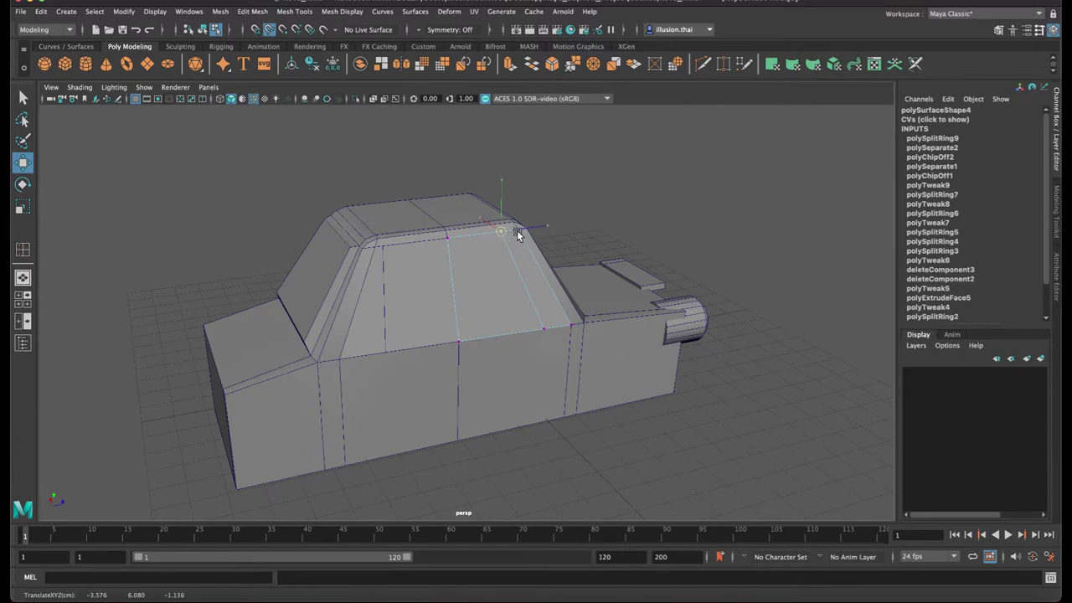
{"action": "right_click_drag", "start_coordinate": [510, 255], "coordinate": [764, 275], "text": "alt"}
{"action": "middle_click_drag", "start_coordinate": [652, 221], "coordinate": [603, 260], "text": "alt"}
{"action": "key", "text": "c"}
{"action": "mouse_move", "coordinate": [526, 173]}
{"action": "left_mouse_down"}
{"action": "mouse_move", "coordinate": [506, 170]}
{"action": "mouse_move", "coordinate": [533, 174]}
{"action": "left_mouse_up"}
{"action": "left_click", "coordinate": [525, 168]}
{"action": "key", "text": "c"}
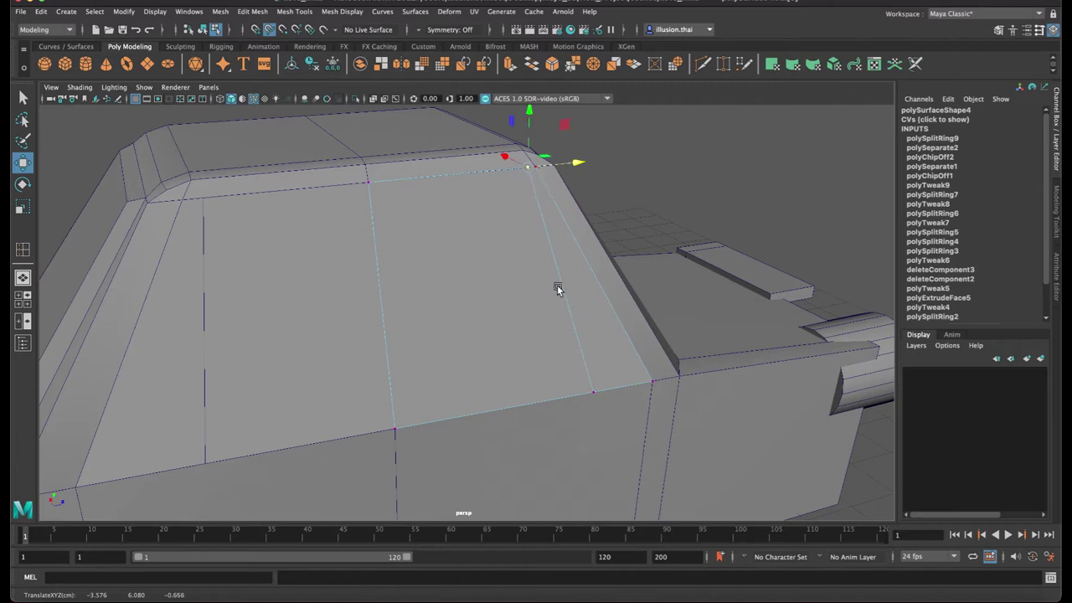
Slide the bottom vertex of the front side window's edge loop rearward along the lower window edge using curve snapping
{"action": "left_click", "coordinate": [595, 393]}
{"action": "key", "text": "c"}
{"action": "middle_click", "coordinate": [561, 398]}
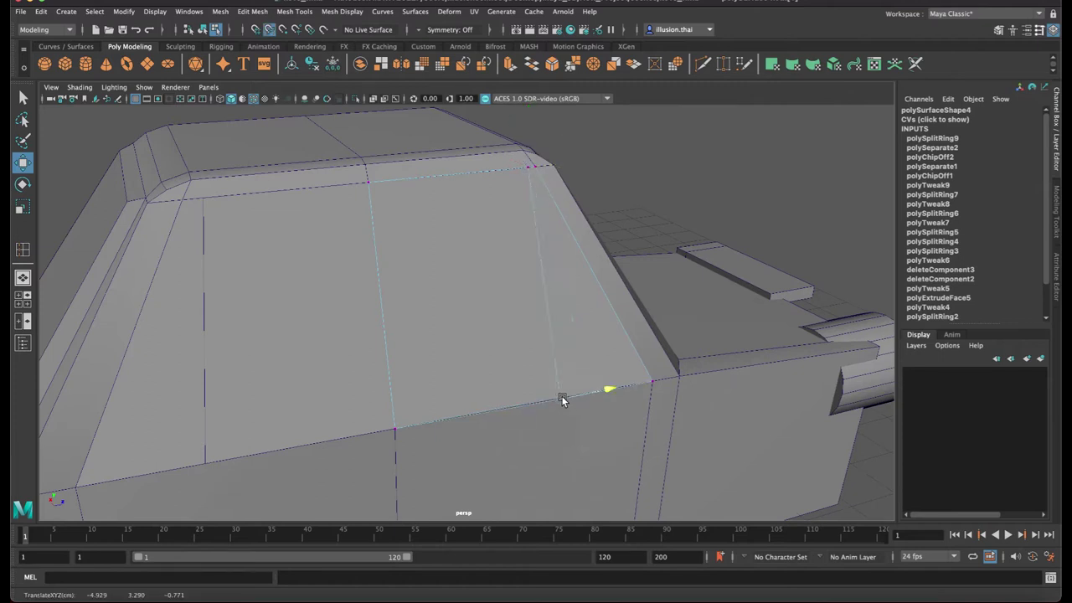
{"action": "left_click", "coordinate": [559, 400]}
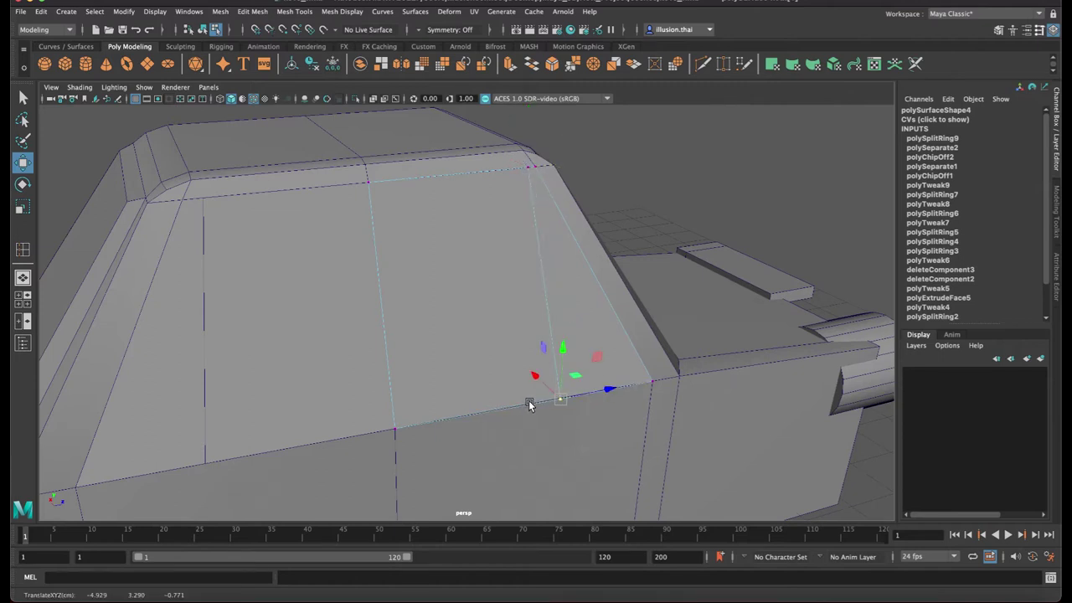
{"action": "key", "text": "ctrl+z"}
{"action": "key", "text": "c"}
{"action": "middle_click_drag", "start_coordinate": [540, 402], "coordinate": [571, 398]}
{"action": "right_click_drag", "start_coordinate": [583, 297], "coordinate": [604, 267]}
{"action": "left_click", "coordinate": [621, 220]}
Extrude the windshield face of the car body slightly outward
{"action": "left_click_drag", "start_coordinate": [620, 222], "coordinate": [567, 220], "text": "alt"}
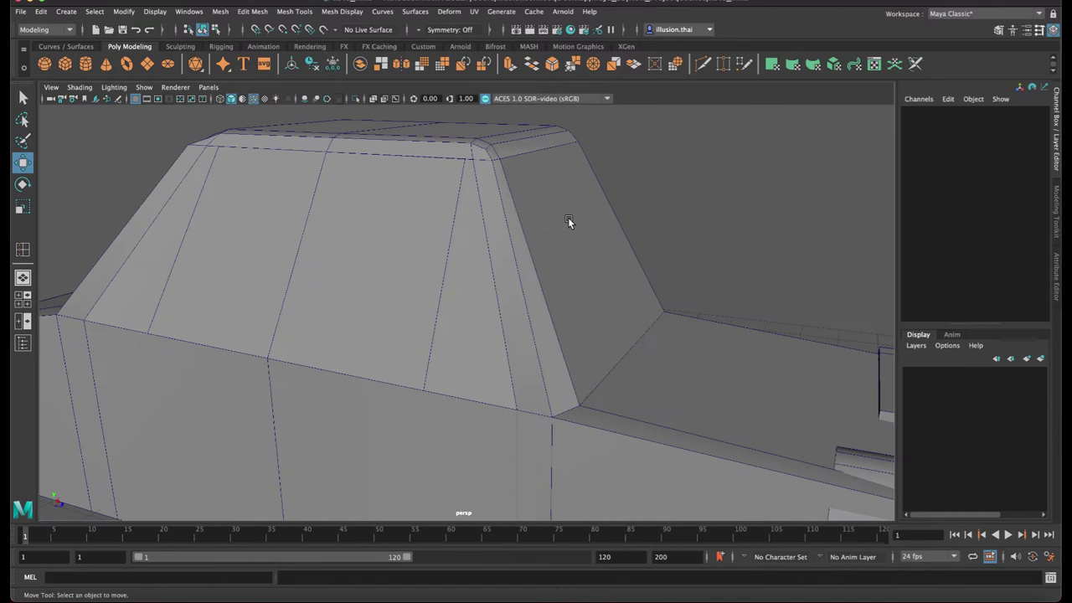
{"action": "left_click", "coordinate": [567, 220]}
{"action": "right_click_drag", "start_coordinate": [568, 220], "coordinate": [569, 249]}
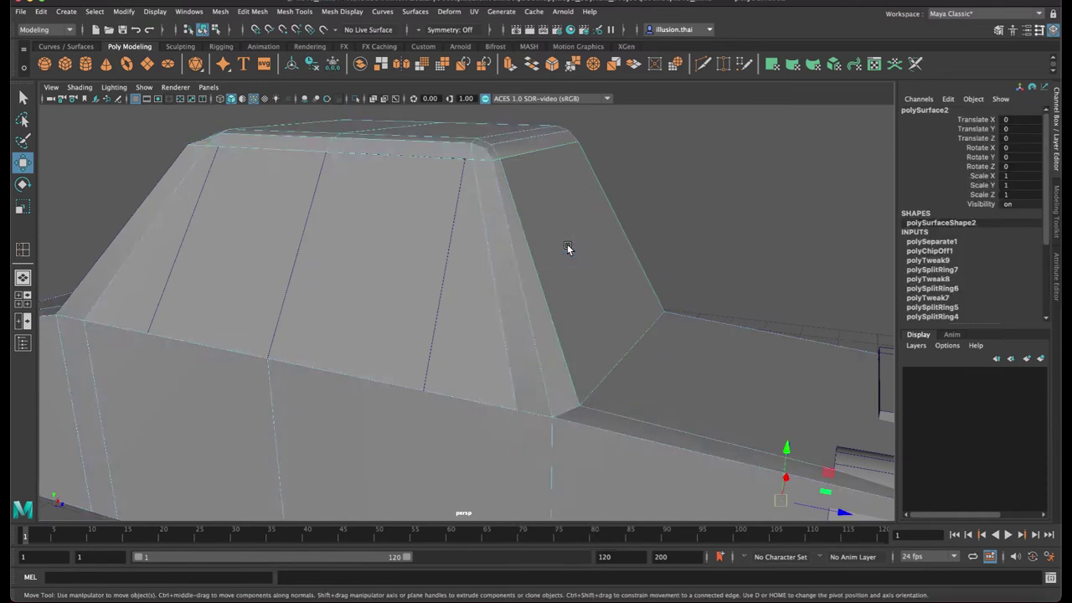
{"action": "left_click", "coordinate": [584, 248]}
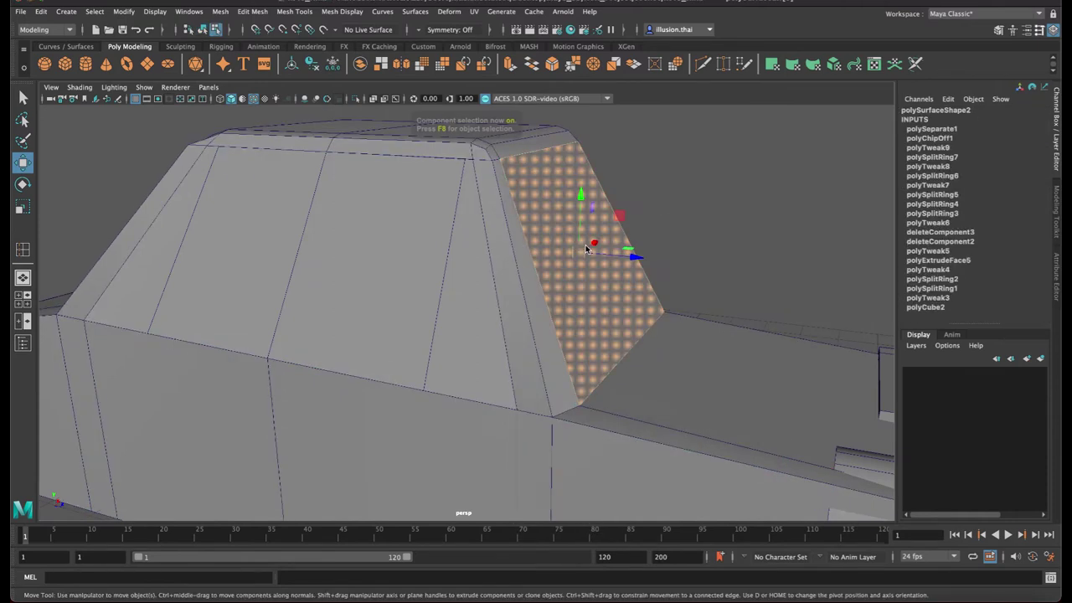
{"action": "key", "text": "ctrl+e"}
{"action": "left_click_drag", "start_coordinate": [626, 241], "coordinate": [637, 237]}
Lower the top edge of the extruded windshield and nudge it slightly forward along the car's length
{"action": "key", "text": "q"}
{"action": "right_click_drag", "start_coordinate": [564, 172], "coordinate": [563, 148]}
{"action": "left_click", "coordinate": [539, 145]}
{"action": "key", "text": "w"}
{"action": "left_click_drag", "start_coordinate": [551, 120], "coordinate": [553, 128]}
{"action": "left_click_drag", "start_coordinate": [609, 159], "coordinate": [615, 162]}
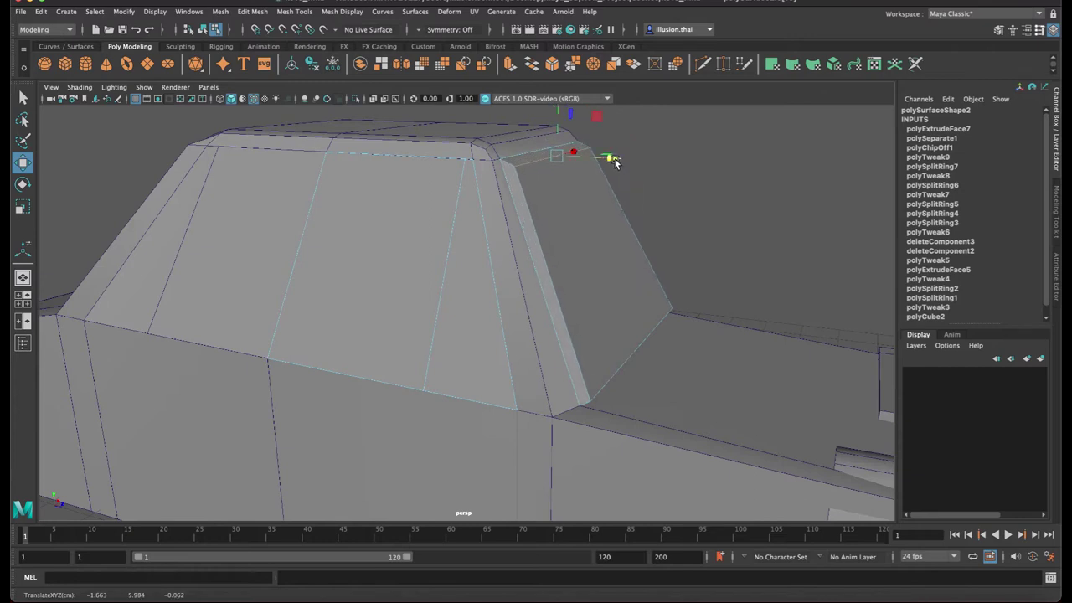
{"action": "left_click_drag", "start_coordinate": [561, 131], "coordinate": [561, 136]}
Raise the bottom edge of the extruded windshield and pull it slightly back toward the cabin
{"action": "left_click", "coordinate": [638, 344]}
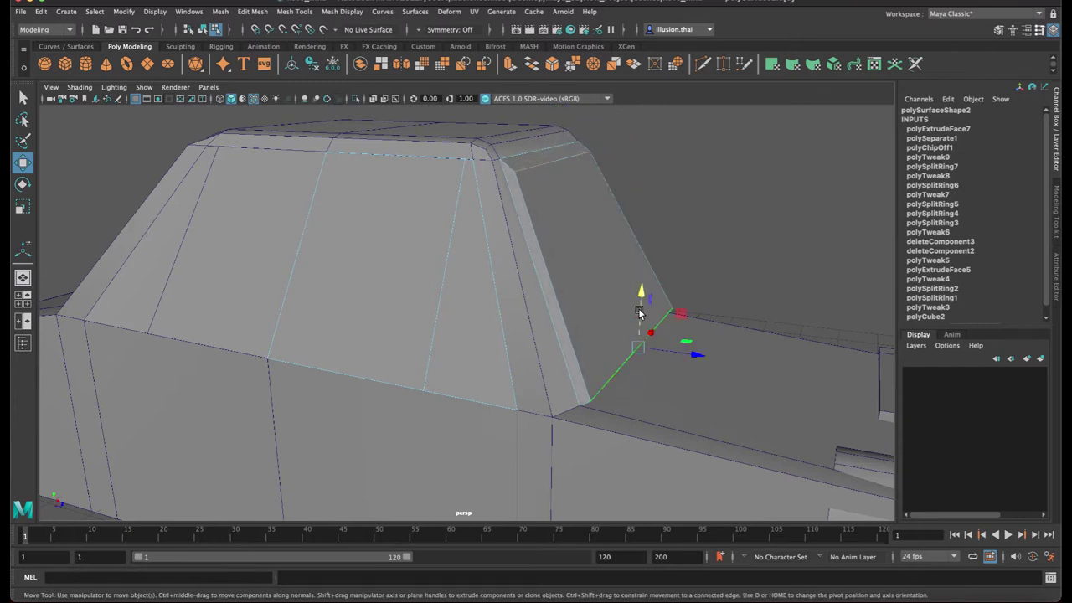
{"action": "left_click_drag", "start_coordinate": [640, 294], "coordinate": [641, 269]}
{"action": "left_click_drag", "start_coordinate": [695, 330], "coordinate": [684, 329]}
{"action": "left_click_drag", "start_coordinate": [631, 264], "coordinate": [631, 275]}
Move the outer side edge of the extruded windshield inward, along with its lower corner vertex
{"action": "left_click", "coordinate": [550, 291]}
{"action": "left_click_drag", "start_coordinate": [551, 290], "coordinate": [520, 290], "text": "alt"}
{"action": "left_click_drag", "start_coordinate": [494, 256], "coordinate": [514, 253]}
{"action": "key", "text": "q"}
{"action": "right_click_drag", "start_coordinate": [483, 296], "coordinate": [454, 311]}
{"action": "left_click", "coordinate": [447, 364]}
{"action": "key", "text": "w"}
{"action": "left_click_drag", "start_coordinate": [494, 356], "coordinate": [519, 355]}
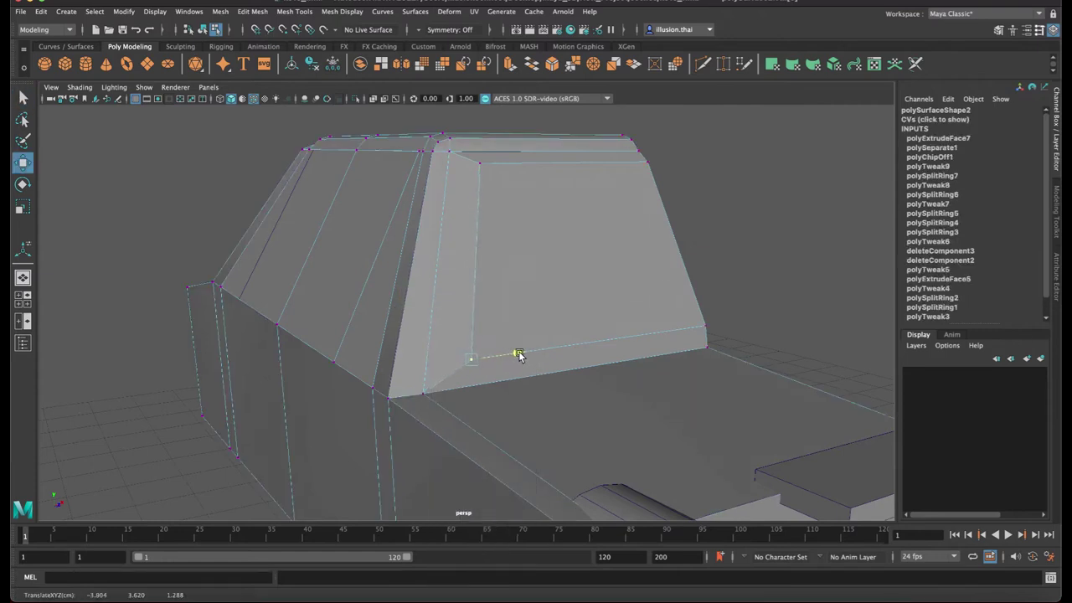
{"action": "key", "text": "q"}
{"action": "right_click_drag", "start_coordinate": [606, 257], "coordinate": [638, 240]}
{"action": "left_click", "coordinate": [730, 230]}
Extrude both faces of the front side window with Keep Faces Together off and scale them inward to about 0.945 by 0.928
{"action": "left_click_drag", "start_coordinate": [670, 246], "coordinate": [717, 242], "text": "alt"}
{"action": "middle_click_drag", "start_coordinate": [693, 246], "coordinate": [783, 261], "text": "alt"}
{"action": "left_click_drag", "start_coordinate": [651, 270], "coordinate": [660, 277], "text": "alt"}
{"action": "middle_click_drag", "start_coordinate": [579, 272], "coordinate": [622, 238], "text": "alt"}
{"action": "right_click_drag", "start_coordinate": [565, 236], "coordinate": [568, 263]}
{"action": "left_click", "coordinate": [685, 263]}
{"action": "right_click_drag", "start_coordinate": [658, 257], "coordinate": [669, 272]}
{"action": "left_click", "coordinate": [716, 255]}
{"action": "left_click", "coordinate": [647, 256]}
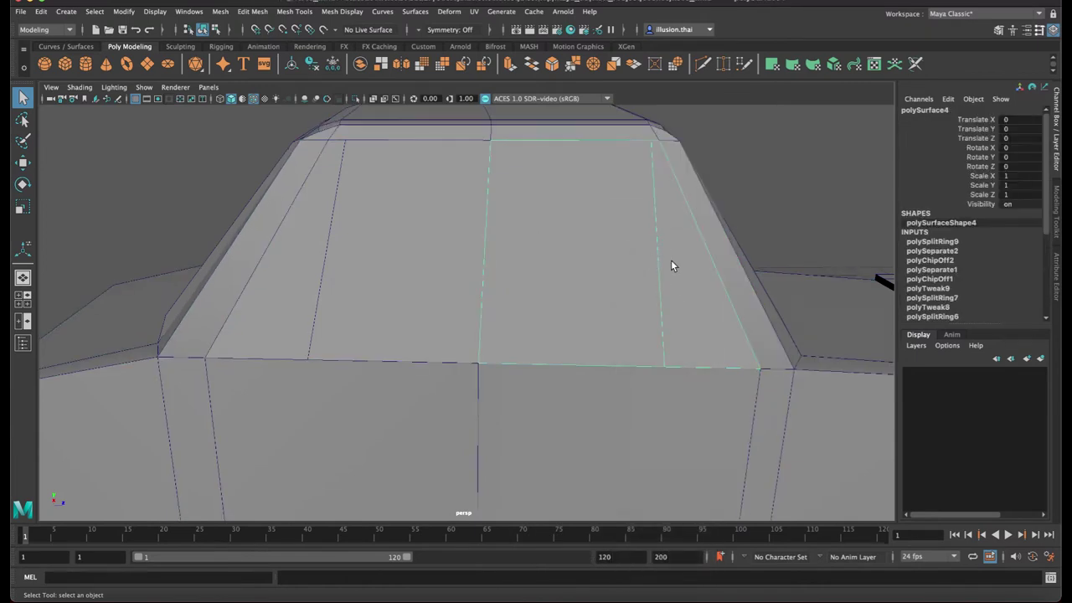
{"action": "double_click", "coordinate": [671, 260]}
{"action": "left_click", "coordinate": [624, 257], "text": "shift"}
{"action": "left_click", "coordinate": [624, 256], "text": "shift"}
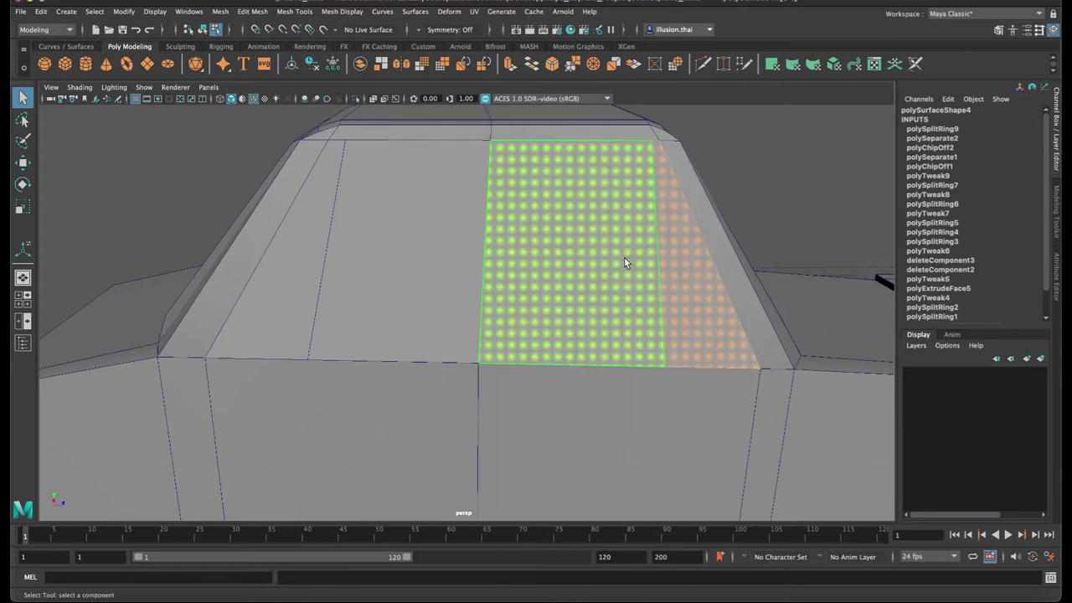
{"action": "key", "text": "ctrl+e"}
{"action": "left_click", "coordinate": [770, 360]}
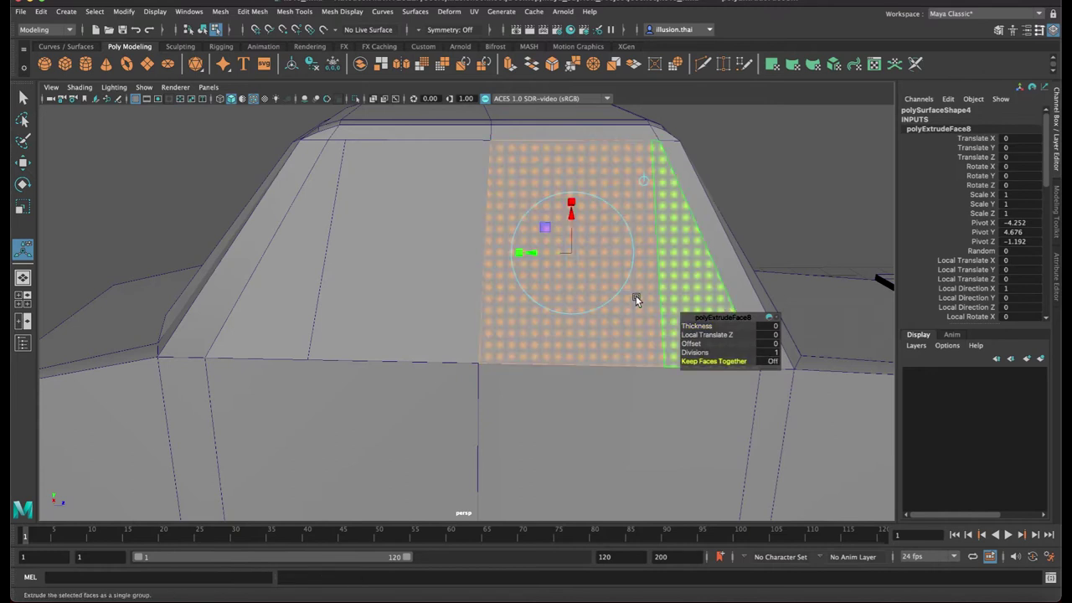
{"action": "left_click_drag", "start_coordinate": [522, 254], "coordinate": [524, 254]}
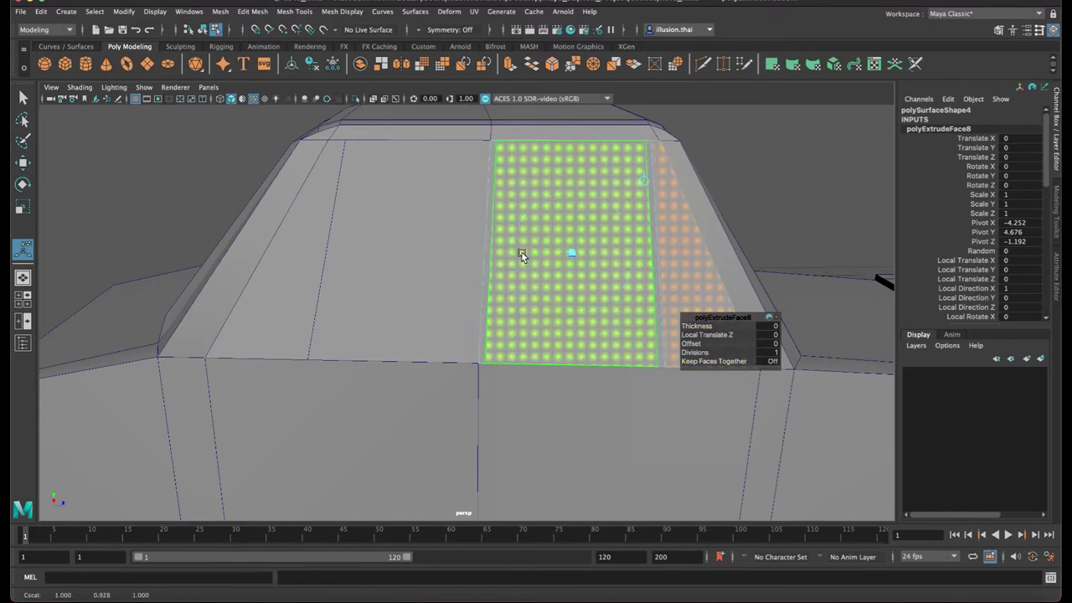
{"action": "left_click_drag", "start_coordinate": [571, 204], "coordinate": [571, 207]}
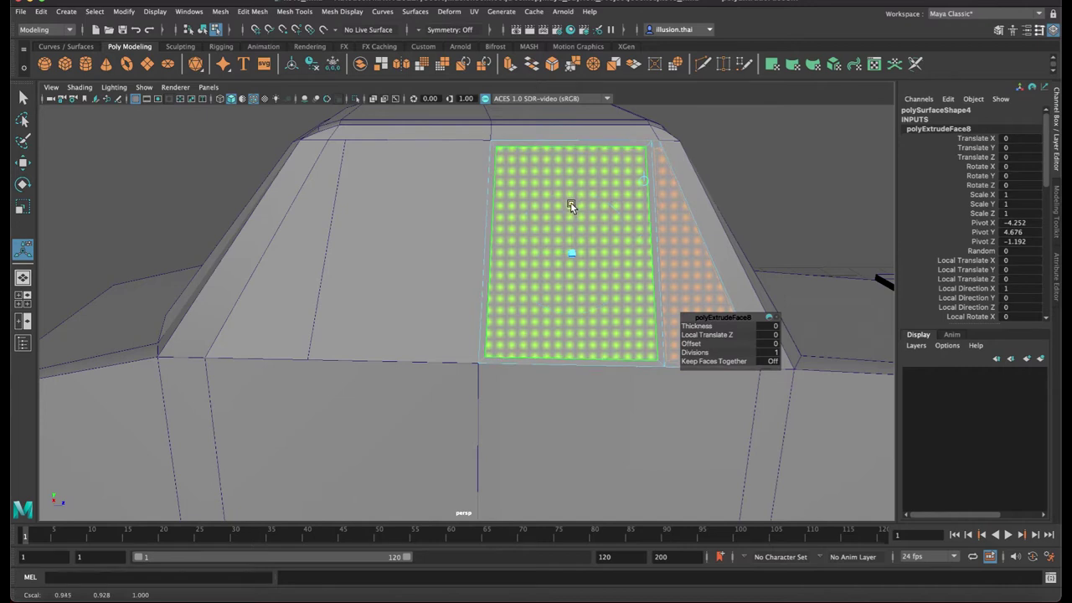
Finish scaling the extruded front side window faces inward and scale the front triangular pane's top corner vertices slightly closer together
{"action": "left_click_drag", "start_coordinate": [522, 253], "coordinate": [518, 252]}
{"action": "key", "text": "q"}
{"action": "right_click_drag", "start_coordinate": [659, 222], "coordinate": [758, 220], "text": "alt"}
{"action": "middle_click_drag", "start_coordinate": [760, 149], "coordinate": [625, 206], "text": "alt"}
{"action": "right_click_drag", "start_coordinate": [577, 184], "coordinate": [555, 182]}
{"action": "left_click", "coordinate": [579, 148]}
{"action": "key", "text": "r"}
{"action": "left_click_drag", "start_coordinate": [630, 152], "coordinate": [623, 152]}
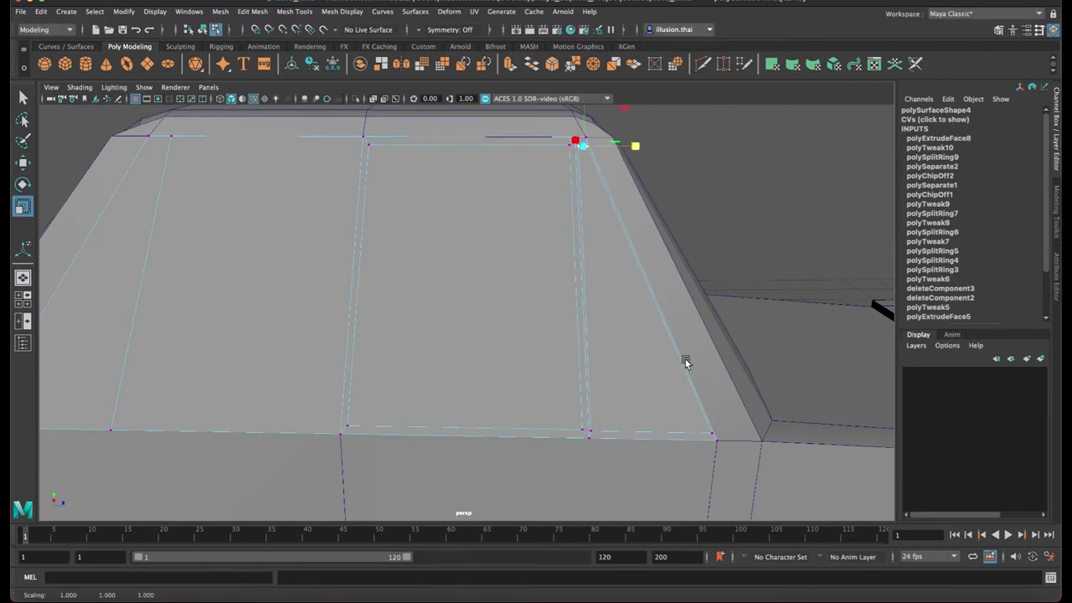
Scale the two bottom corner vertices of the front triangular pane slightly closer together along the car's length
{"action": "left_click", "coordinate": [713, 433]}
{"action": "left_click", "coordinate": [593, 432], "text": "shift"}
{"action": "left_click_drag", "start_coordinate": [704, 433], "coordinate": [698, 434]}
{"action": "key", "text": "q"}
{"action": "right_click_drag", "start_coordinate": [641, 297], "coordinate": [729, 228]}
{"action": "left_click", "coordinate": [699, 227]}
Extrude both faces of the rear side window with Keep Faces Together off
{"action": "middle_click_drag", "start_coordinate": [496, 261], "coordinate": [675, 256], "text": "alt"}
{"action": "left_click", "coordinate": [397, 251]}
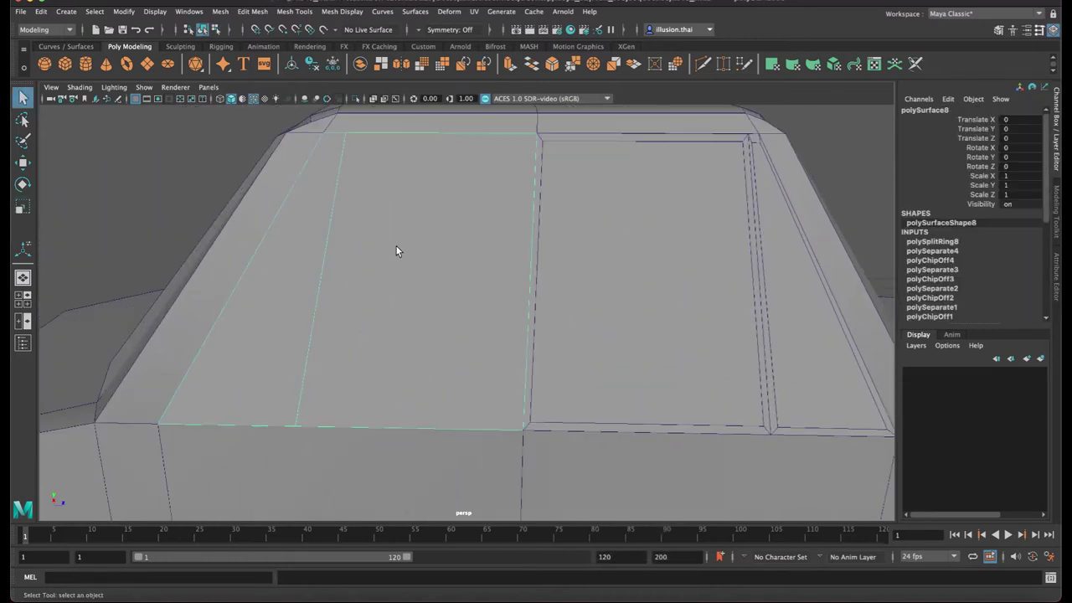
{"action": "middle_click_drag", "start_coordinate": [397, 251], "coordinate": [453, 237], "text": "alt"}
{"action": "right_click_drag", "start_coordinate": [453, 234], "coordinate": [453, 256]}
{"action": "left_click", "coordinate": [443, 245]}
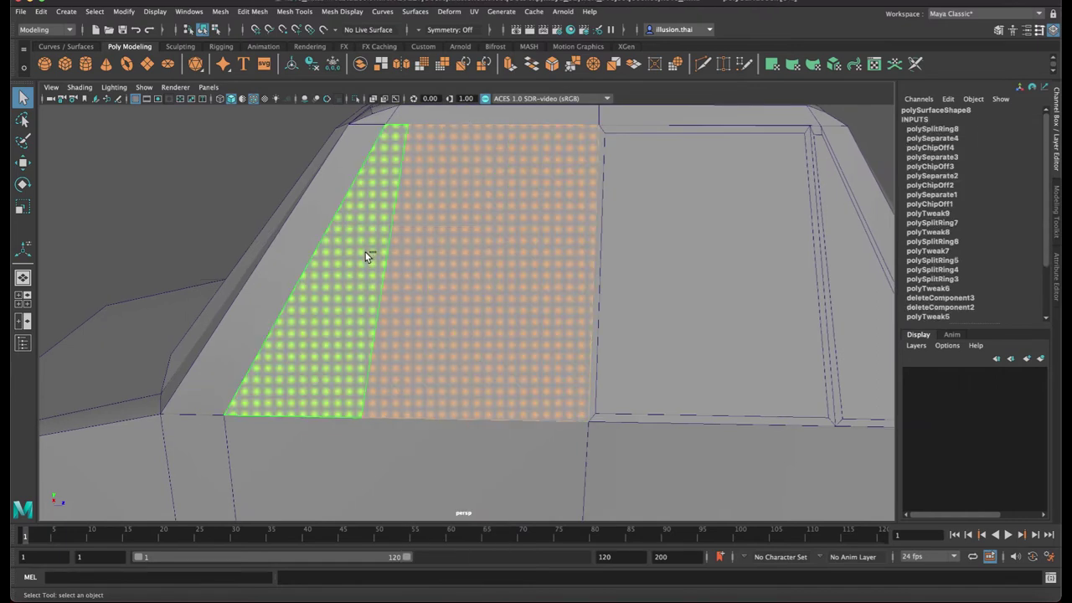
{"action": "left_click", "coordinate": [366, 257], "text": "shift"}
{"action": "key", "text": "ctrl+e"}
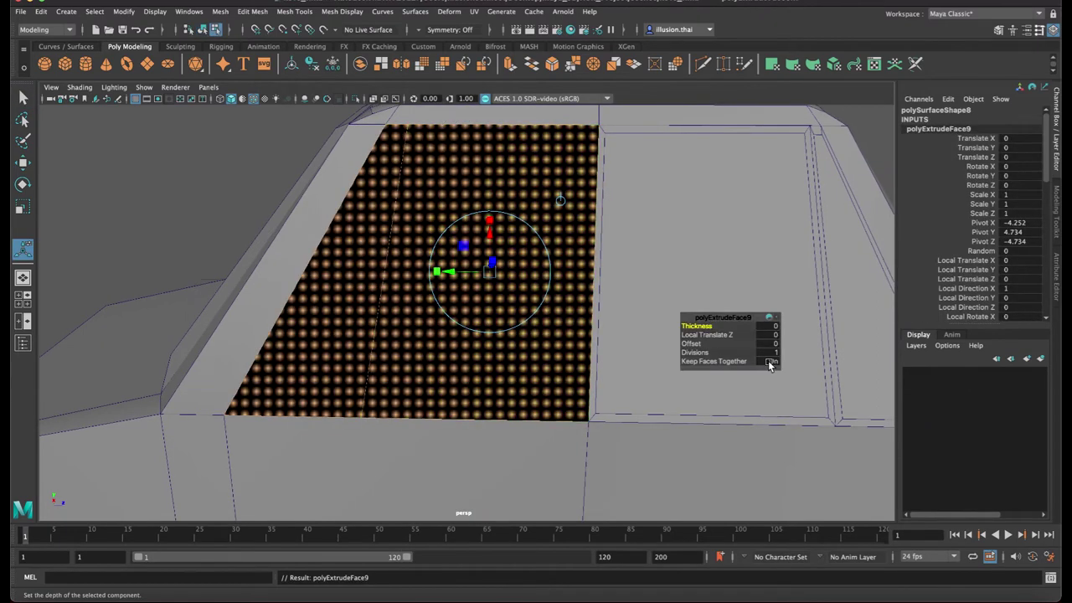
{"action": "left_click", "coordinate": [770, 363]}
Scale the extruded rear side window faces inward and shift them to a Local Translate Y of about -0.011
{"action": "left_click_drag", "start_coordinate": [441, 273], "coordinate": [445, 272]}
{"action": "left_click_drag", "start_coordinate": [494, 221], "coordinate": [493, 219]}
{"action": "left_click_drag", "start_coordinate": [445, 271], "coordinate": [441, 273]}
{"action": "key", "text": "ctrl+z"}
{"action": "key", "text": "ctrl+z"}
{"action": "left_click_drag", "start_coordinate": [493, 218], "coordinate": [491, 249]}
{"action": "mouse_move", "coordinate": [440, 321]}
{"action": "left_mouse_down"}
{"action": "mouse_move", "coordinate": [418, 322]}
{"action": "mouse_move", "coordinate": [436, 322]}
{"action": "left_mouse_up"}
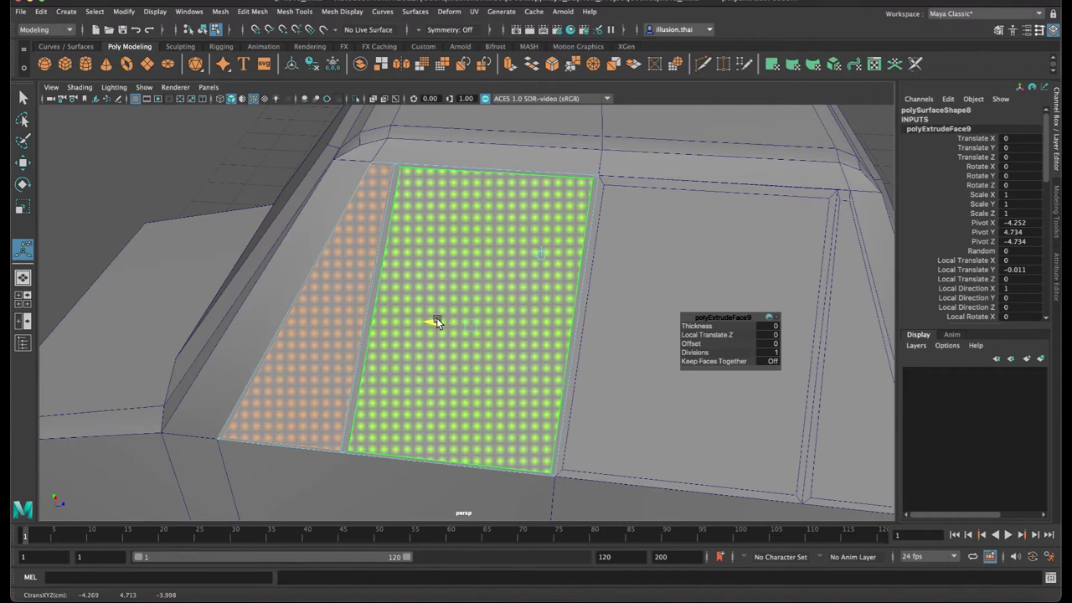
{"action": "key", "text": "q"}
Scale the top corner vertices of the rear triangular pane closer together along the car's length
{"action": "right_click_drag", "start_coordinate": [378, 190], "coordinate": [358, 182]}
{"action": "left_click", "coordinate": [370, 168]}
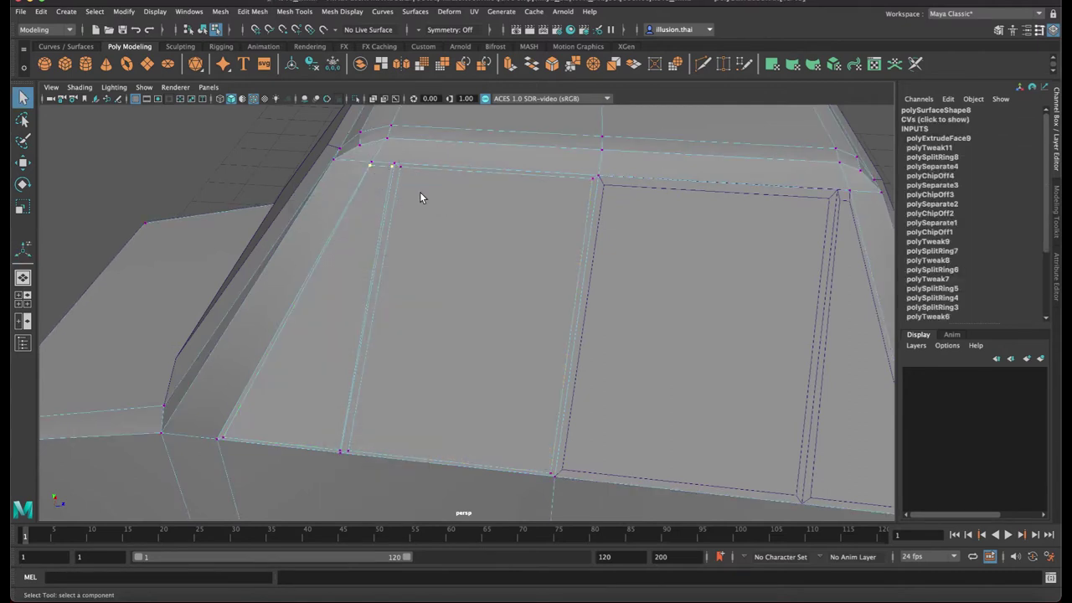
{"action": "key", "text": "r"}
{"action": "mouse_move", "coordinate": [435, 168]}
{"action": "left_mouse_down"}
{"action": "mouse_move", "coordinate": [424, 170]}
{"action": "mouse_move", "coordinate": [441, 171]}
{"action": "left_mouse_up"}
{"action": "key", "text": "w"}
Scale the rear triangular pane's two bottom inner vertices closer together and raise them slightly from the window's lower edge
{"action": "middle_click_drag", "start_coordinate": [377, 340], "coordinate": [431, 256], "text": "alt"}
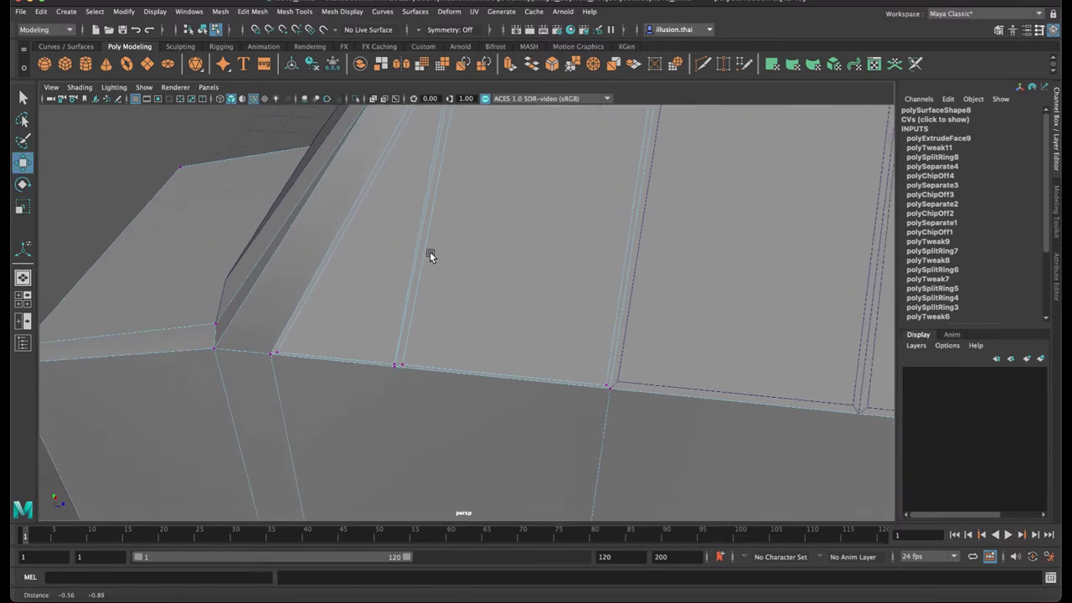
{"action": "left_click", "coordinate": [395, 364]}
{"action": "left_click", "coordinate": [277, 353], "text": "shift"}
{"action": "key", "text": "r"}
{"action": "left_click_drag", "start_coordinate": [400, 363], "coordinate": [391, 365]}
{"action": "key", "text": "w"}
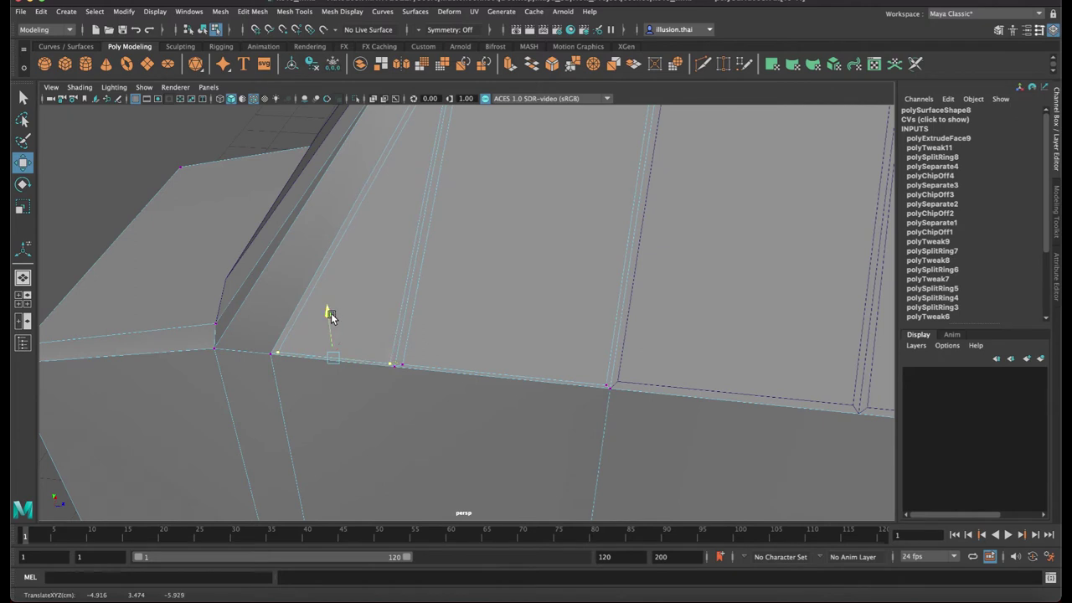
{"action": "left_click_drag", "start_coordinate": [333, 316], "coordinate": [332, 316]}
Raise the two bottom inner vertices of the main rear window pane slightly and scale them along the car's length
{"action": "mouse_move", "coordinate": [341, 323]}
{"action": "left_mouse_down", "text": "alt"}
{"action": "mouse_move", "coordinate": [385, 329]}
{"action": "mouse_move", "coordinate": [345, 304]}
{"action": "left_mouse_up", "text": "alt"}
{"action": "left_click", "coordinate": [374, 345]}
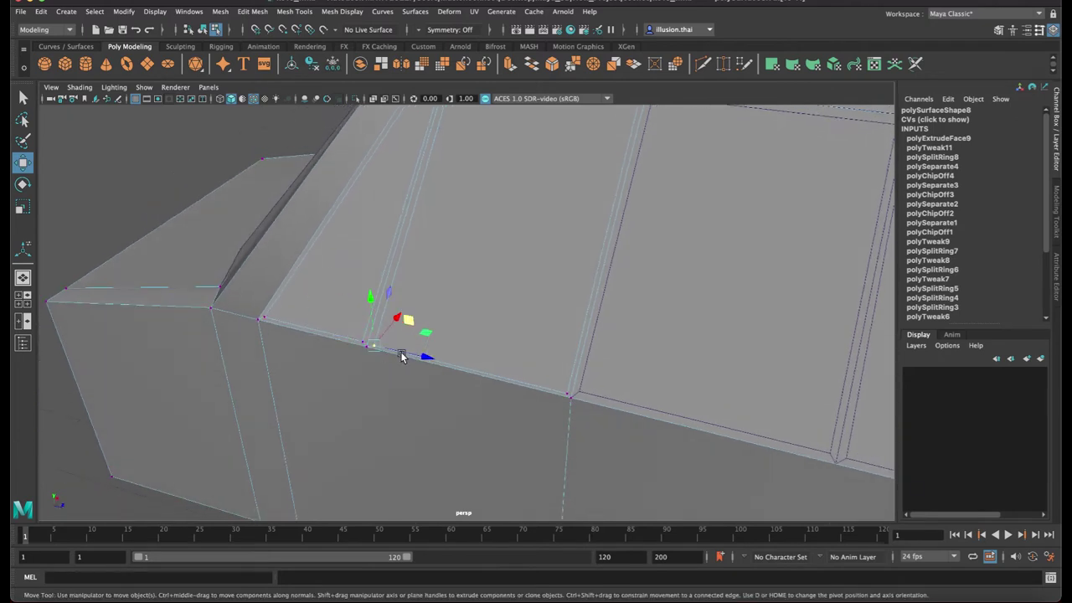
{"action": "left_click", "coordinate": [568, 393], "text": "shift"}
{"action": "left_click_drag", "start_coordinate": [466, 319], "coordinate": [468, 320]}
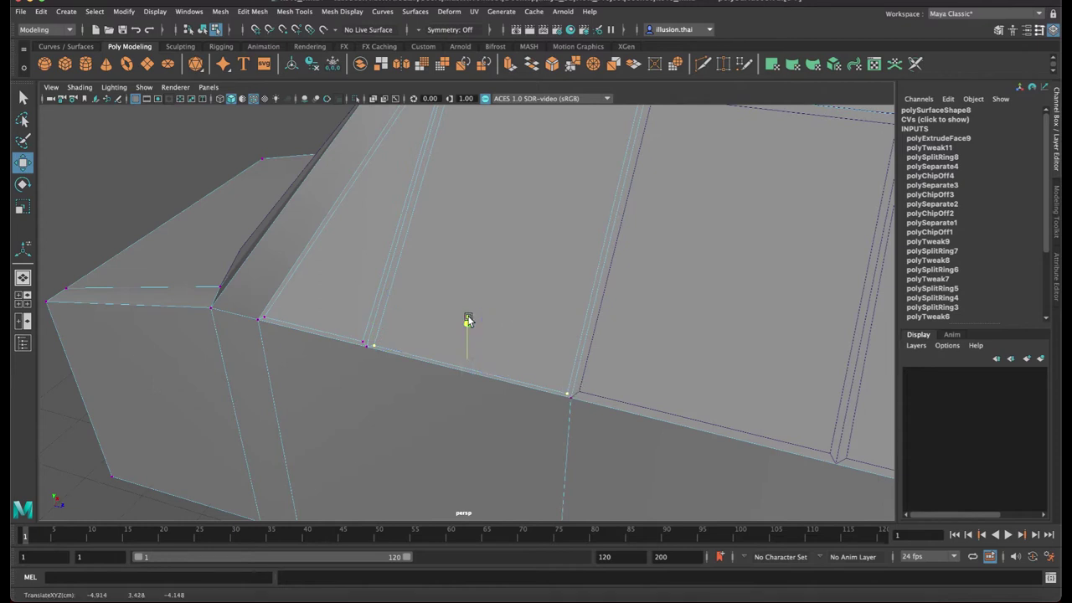
{"action": "key", "text": "r"}
{"action": "left_click_drag", "start_coordinate": [519, 378], "coordinate": [518, 380]}
Lower the two top inner vertices of the main rear window pane below the window's upper edge
{"action": "left_click_drag", "start_coordinate": [534, 310], "coordinate": [513, 364], "text": "alt"}
{"action": "left_click", "coordinate": [421, 150]}
{"action": "left_click", "coordinate": [611, 168], "text": "shift"}
{"action": "key", "text": "w"}
{"action": "left_click_drag", "start_coordinate": [518, 123], "coordinate": [507, 166]}
{"action": "left_click_drag", "start_coordinate": [509, 167], "coordinate": [598, 130], "text": "alt"}
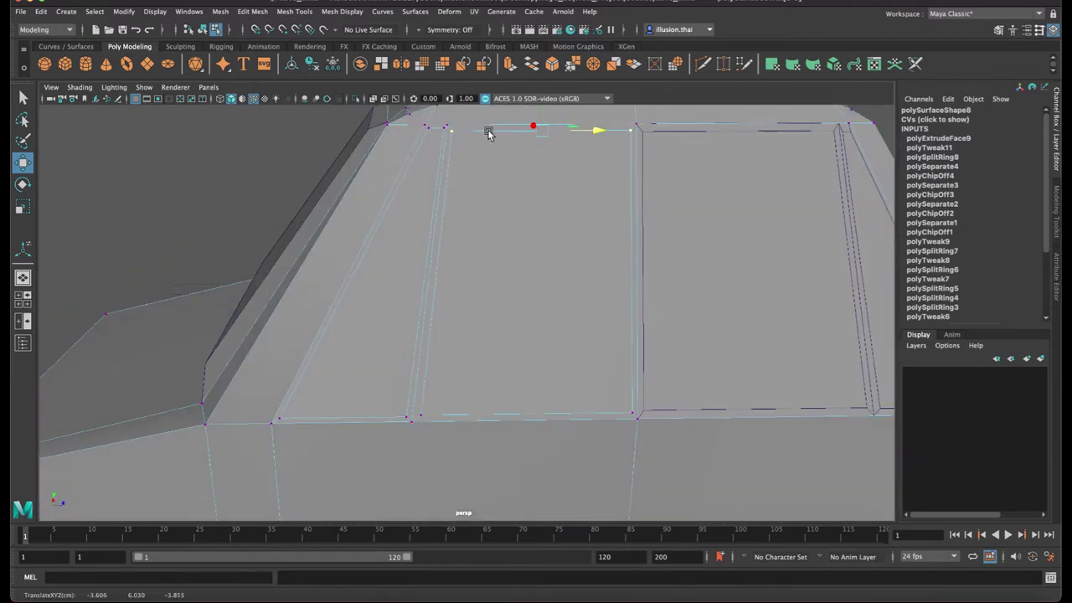
Lower the two top inner vertices of the rear triangular pane and nudge them slightly along the car's length
{"action": "key", "text": "q"}
{"action": "left_click", "coordinate": [429, 129]}
{"action": "key", "text": "w"}
{"action": "middle_click_drag", "start_coordinate": [440, 121], "coordinate": [450, 172], "text": "alt"}
{"action": "left_click_drag", "start_coordinate": [445, 150], "coordinate": [444, 151]}
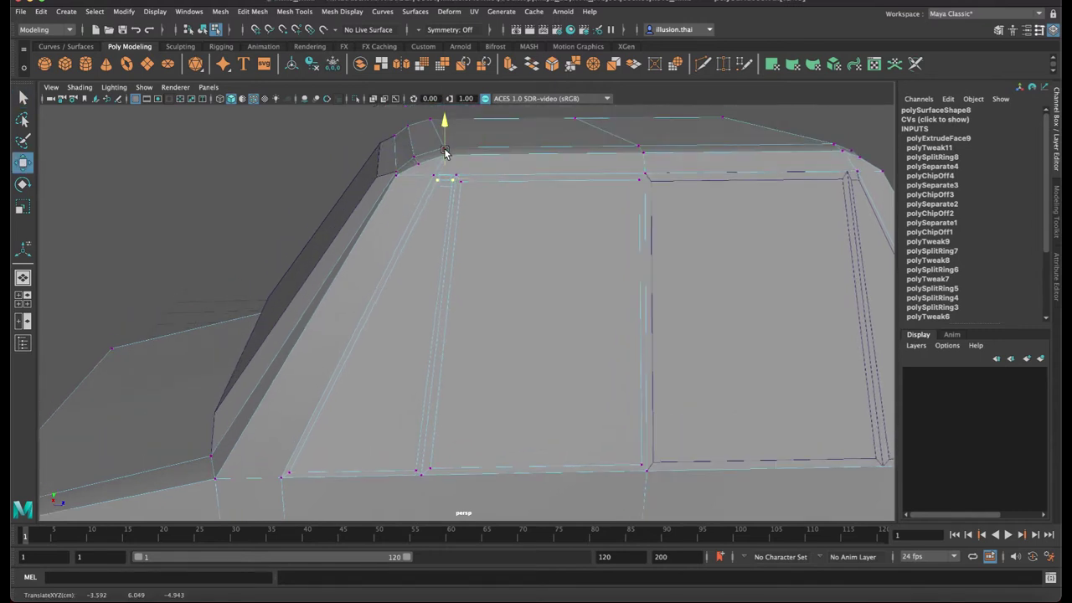
{"action": "left_click_drag", "start_coordinate": [503, 183], "coordinate": [501, 183]}
{"action": "key", "text": "q"}
{"action": "right_click_drag", "start_coordinate": [443, 202], "coordinate": [496, 186]}
{"action": "left_click", "coordinate": [292, 176]}
Examine the front and rear side window frames on the cabin for an even inset
{"action": "left_click_drag", "start_coordinate": [290, 179], "coordinate": [447, 179], "text": "alt"}
{"action": "left_click_drag", "start_coordinate": [578, 197], "coordinate": [478, 214], "text": "alt"}
{"action": "middle_click_drag", "start_coordinate": [595, 248], "coordinate": [533, 195], "text": "alt"}
{"action": "left_click_drag", "start_coordinate": [533, 196], "coordinate": [521, 199], "text": "alt"}
{"action": "middle_click_drag", "start_coordinate": [467, 217], "coordinate": [474, 201], "text": "alt"}
{"action": "left_click", "coordinate": [345, 273]}
{"action": "scroll", "coordinate": [304, 266], "scroll_direction": "down", "scroll_amount": 3}
{"action": "left_click", "coordinate": [297, 263]}
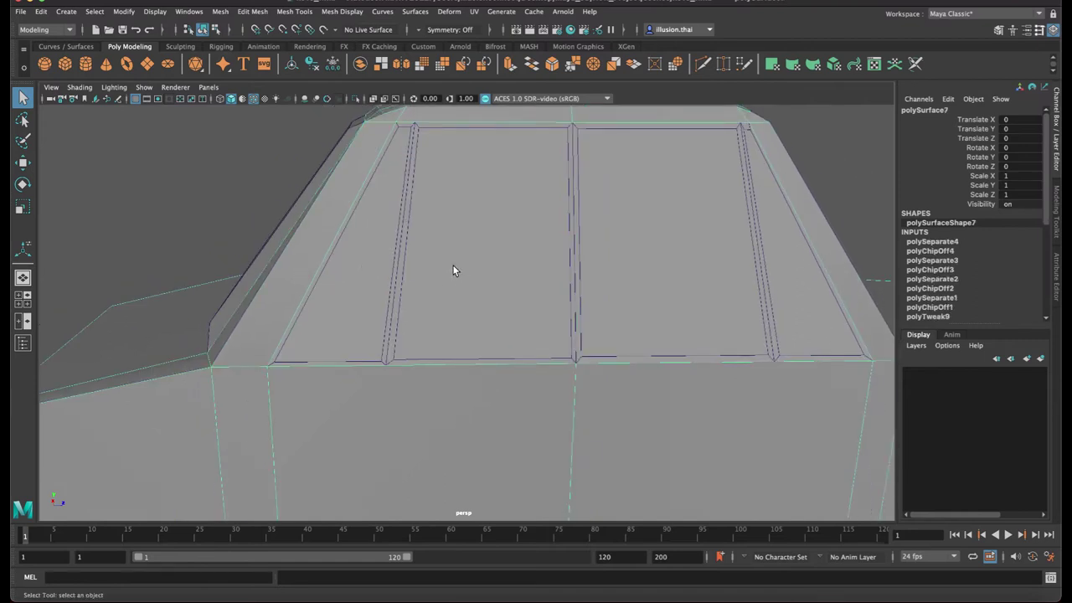
{"action": "middle_click_drag", "start_coordinate": [454, 264], "coordinate": [411, 266], "text": "alt"}
{"action": "mouse_move", "coordinate": [415, 256]}
{"action": "left_mouse_down", "text": "alt"}
{"action": "mouse_move", "coordinate": [448, 258]}
{"action": "mouse_move", "coordinate": [406, 258]}
{"action": "left_mouse_up", "text": "alt"}
{"action": "right_click", "coordinate": [417, 249]}
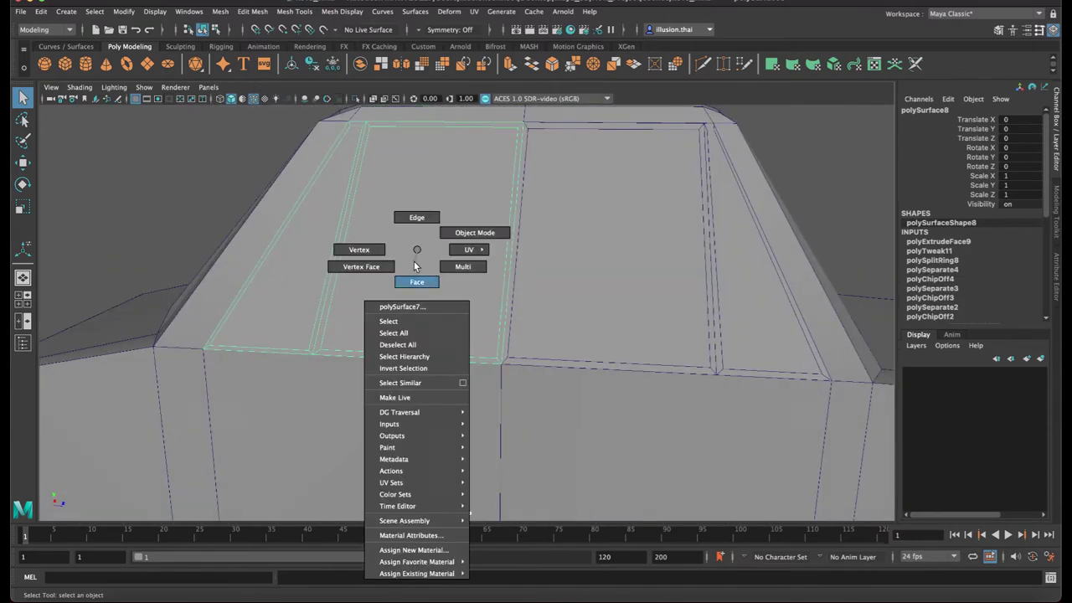
{"action": "right_click_drag", "start_coordinate": [414, 266], "coordinate": [416, 272]}
{"action": "key", "text": "ctrl+z"}
{"action": "left_click_drag", "start_coordinate": [409, 256], "coordinate": [423, 256], "text": "alt"}
{"action": "right_click_drag", "start_coordinate": [433, 239], "coordinate": [434, 265]}
{"action": "key", "text": "ctrl+z"}
{"action": "right_click", "coordinate": [481, 191]}
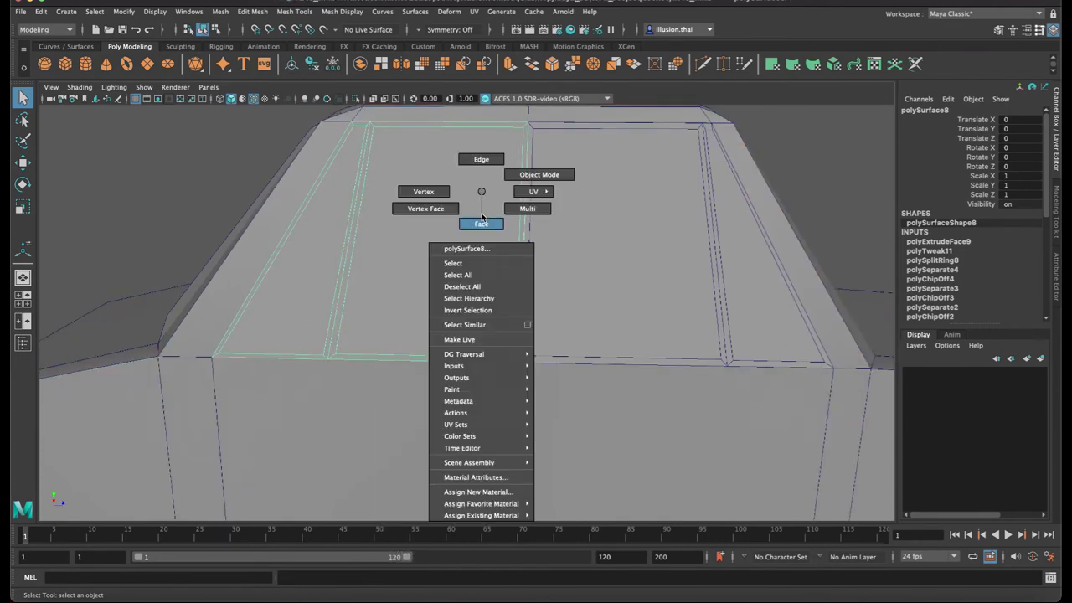
{"action": "right_click_drag", "start_coordinate": [482, 214], "coordinate": [482, 219]}
{"action": "left_click", "coordinate": [422, 242]}
{"action": "left_click", "coordinate": [319, 248], "text": "shift"}
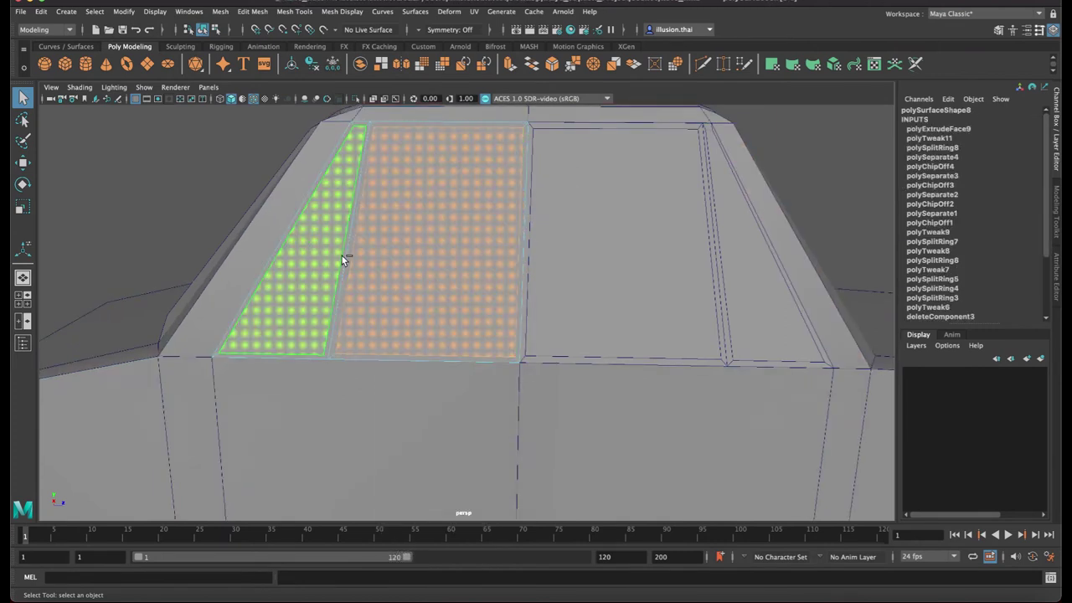
{"action": "right_click_drag", "start_coordinate": [463, 240], "coordinate": [518, 217]}
Combine the front and rear side window meshes into one object and merge their vertices
{"action": "left_click", "coordinate": [761, 160]}
{"action": "left_click", "coordinate": [611, 189]}
{"action": "left_click", "coordinate": [466, 226], "text": "shift"}
{"action": "left_click_drag", "start_coordinate": [463, 227], "coordinate": [411, 168], "text": "alt"}
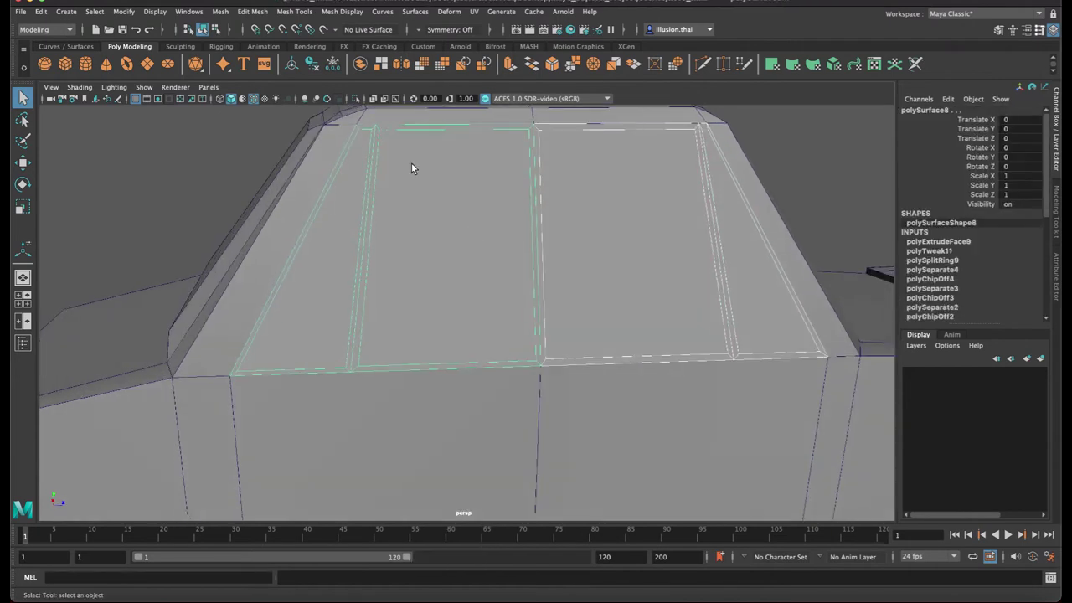
{"action": "left_click", "coordinate": [260, 17]}
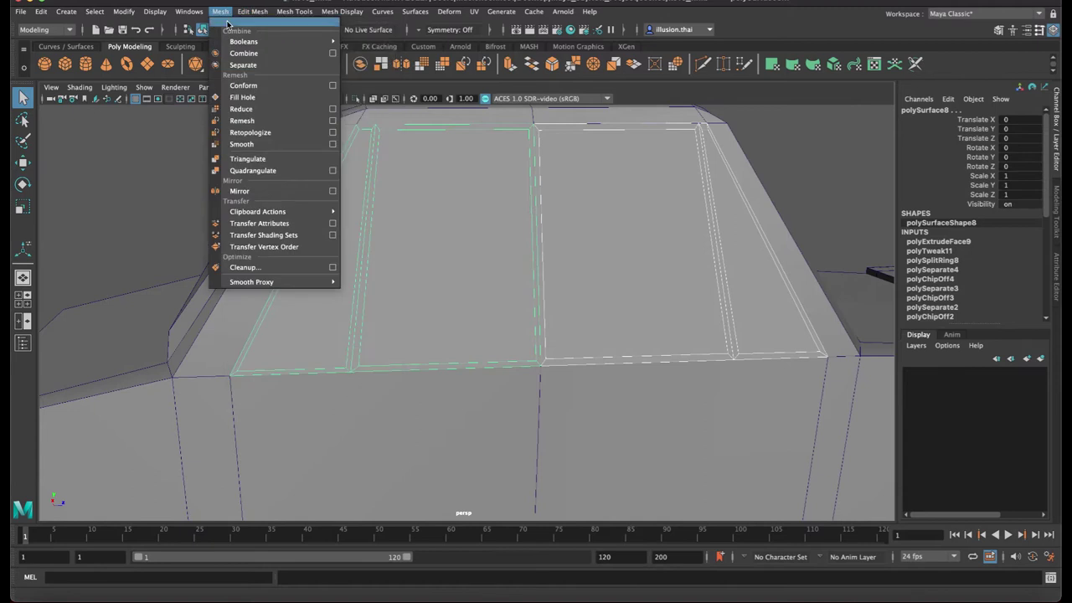
{"action": "left_click", "coordinate": [235, 53]}
{"action": "left_click", "coordinate": [252, 11]}
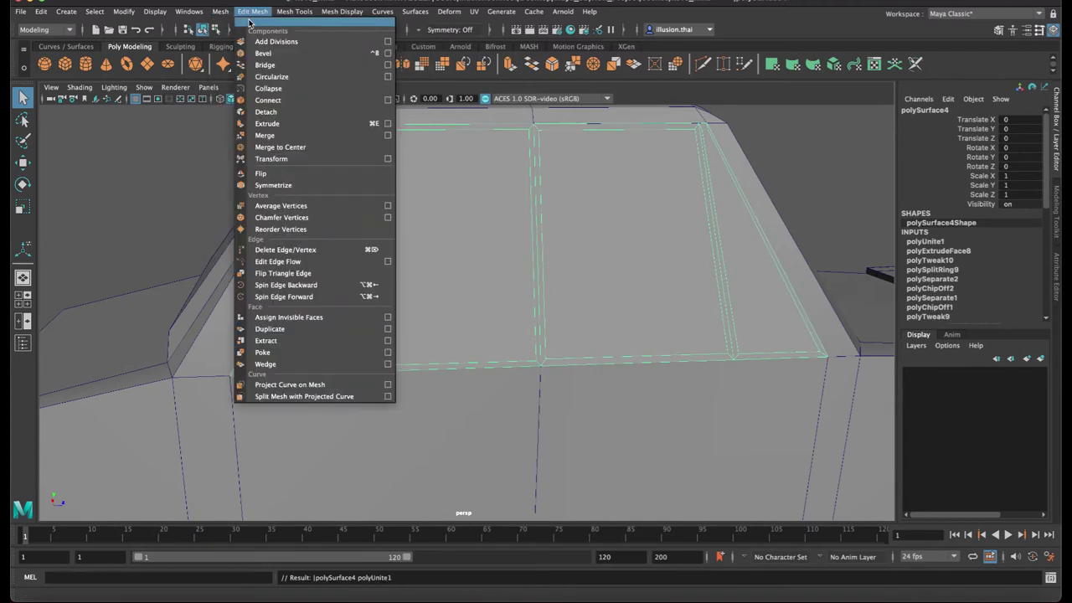
{"action": "left_click", "coordinate": [283, 134]}
Extract the four inner glass pane faces from the combined side window mesh
{"action": "right_click_drag", "start_coordinate": [638, 228], "coordinate": [783, 179]}
{"action": "right_click_drag", "start_coordinate": [730, 226], "coordinate": [728, 237]}
{"action": "double_click", "coordinate": [731, 241]}
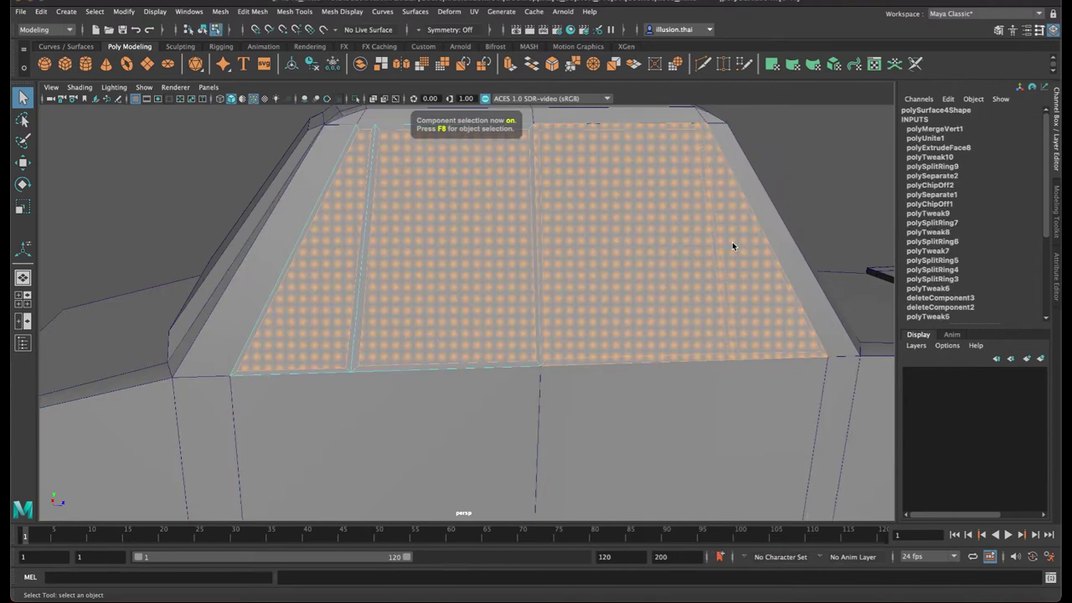
{"action": "left_click", "coordinate": [734, 244]}
{"action": "left_click", "coordinate": [623, 241], "text": "shift"}
{"action": "left_click", "coordinate": [419, 241], "text": "shift"}
{"action": "left_click", "coordinate": [367, 242], "text": "shift"}
{"action": "left_click", "coordinate": [370, 236], "text": "shift"}
{"action": "left_click", "coordinate": [403, 238], "text": "shift"}
{"action": "left_click", "coordinate": [365, 238], "text": "shift"}
{"action": "left_click_drag", "start_coordinate": [404, 256], "coordinate": [328, 251], "text": "shift"}
{"action": "left_click", "coordinate": [220, 12]}
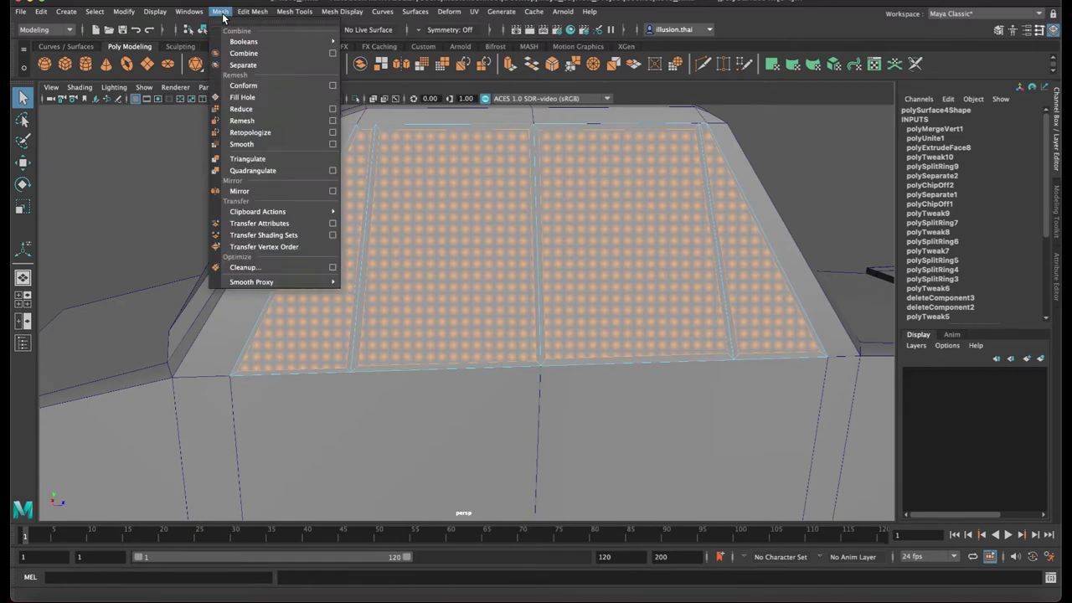
{"action": "mouse_move", "coordinate": [257, 14]}
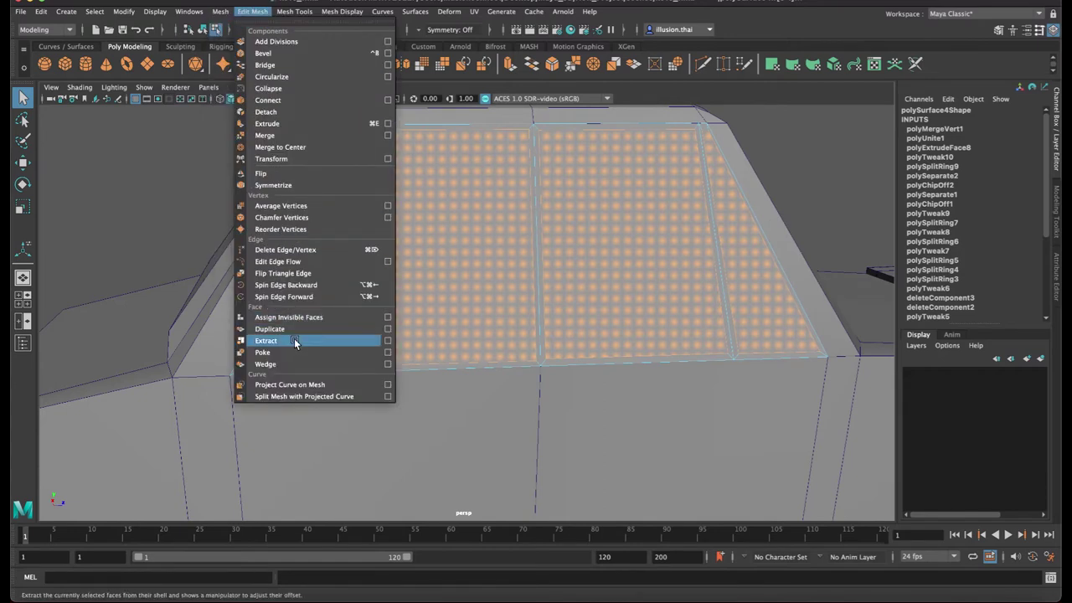
{"action": "left_click", "coordinate": [293, 341]}
{"action": "right_click_drag", "start_coordinate": [580, 157], "coordinate": [621, 147]}
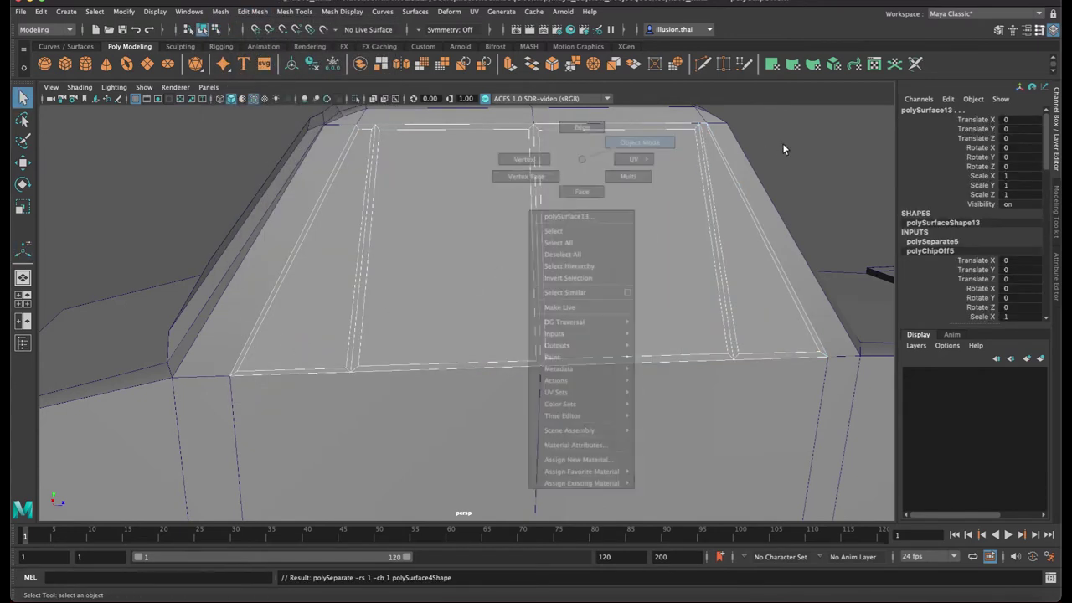
{"action": "left_click", "coordinate": [782, 143]}
Check the extracted side window panes by selecting them one by one, and look over the car's side
{"action": "left_click", "coordinate": [727, 190]}
{"action": "left_click", "coordinate": [605, 195], "text": "shift"}
{"action": "left_click", "coordinate": [431, 205], "text": "shift"}
{"action": "left_click", "coordinate": [345, 217], "text": "shift"}
{"action": "mouse_move", "coordinate": [456, 216]}
{"action": "left_mouse_down", "text": "alt"}
{"action": "mouse_move", "coordinate": [497, 223]}
{"action": "mouse_move", "coordinate": [465, 222]}
{"action": "left_mouse_up", "text": "alt"}
{"action": "left_click", "coordinate": [809, 178]}
{"action": "right_click_drag", "start_coordinate": [728, 179], "coordinate": [617, 180], "text": "alt"}
{"action": "mouse_move", "coordinate": [617, 180]}
{"action": "left_mouse_down", "text": "alt"}
{"action": "mouse_move", "coordinate": [584, 177]}
{"action": "mouse_move", "coordinate": [624, 182]}
{"action": "left_mouse_up", "text": "alt"}
{"action": "middle_click_drag", "start_coordinate": [624, 182], "coordinate": [606, 158], "text": "alt"}
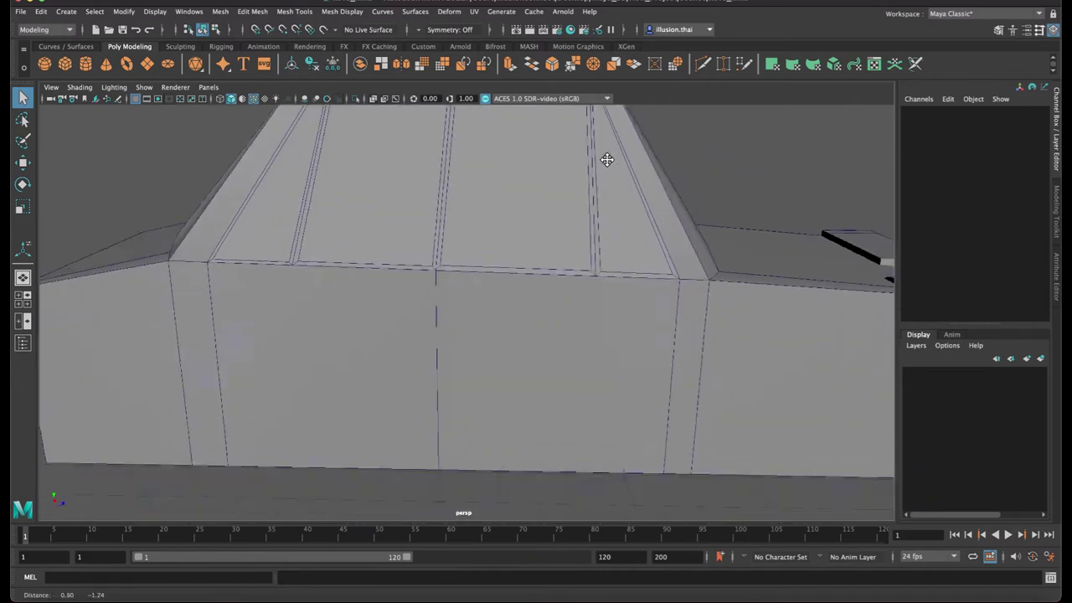
{"action": "left_click_drag", "start_coordinate": [606, 158], "coordinate": [617, 177], "text": "alt"}
{"action": "right_click_drag", "start_coordinate": [617, 176], "coordinate": [488, 214], "text": "alt"}
{"action": "left_click_drag", "start_coordinate": [489, 215], "coordinate": [521, 216], "text": "alt"}
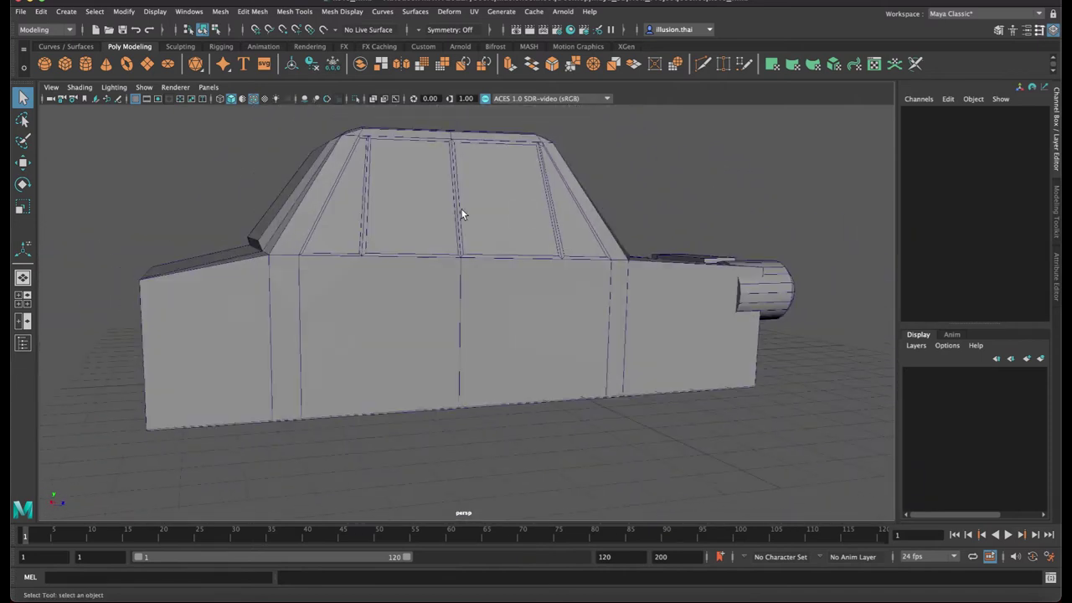
Create a polygon cube and move it beside the car body at about X -6.008, Y 2.67
{"action": "left_click", "coordinate": [69, 64]}
{"action": "key", "text": "w"}
{"action": "left_click_drag", "start_coordinate": [578, 386], "coordinate": [519, 382], "text": "alt"}
{"action": "left_click_drag", "start_coordinate": [356, 316], "coordinate": [572, 352]}
{"action": "left_click_drag", "start_coordinate": [599, 313], "coordinate": [599, 212]}
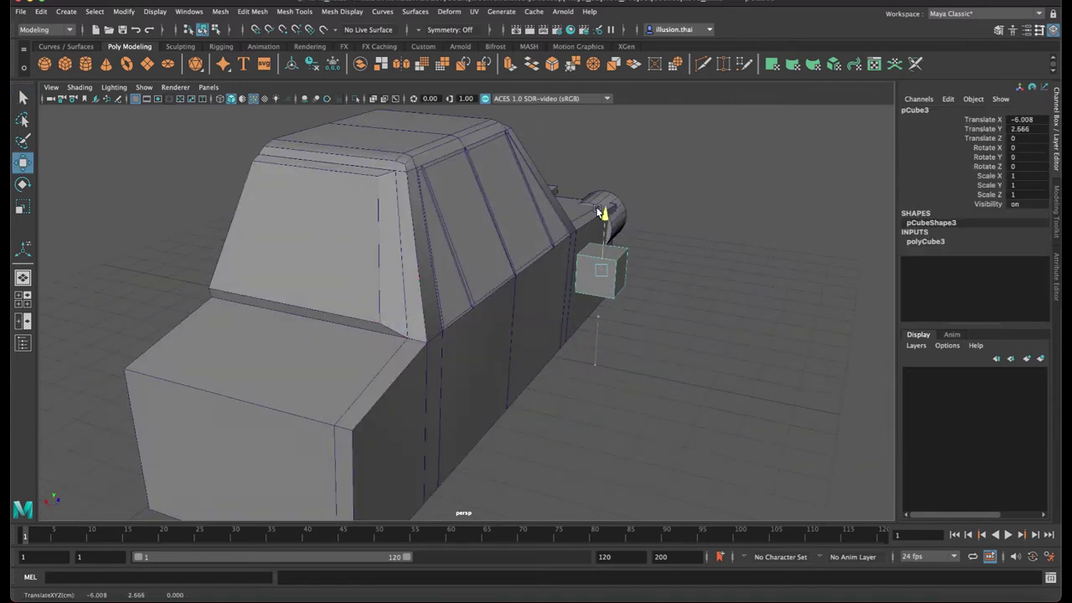
Scale the cube to about 0.152 in X and Y and 0.419 in Z, and move it against the car's side at about X -4.86
{"action": "left_click_drag", "start_coordinate": [586, 256], "coordinate": [512, 263], "text": "alt"}
{"action": "right_click_drag", "start_coordinate": [512, 263], "coordinate": [627, 277], "text": "alt"}
{"action": "left_click_drag", "start_coordinate": [627, 278], "coordinate": [644, 306], "text": "alt"}
{"action": "key", "text": "r"}
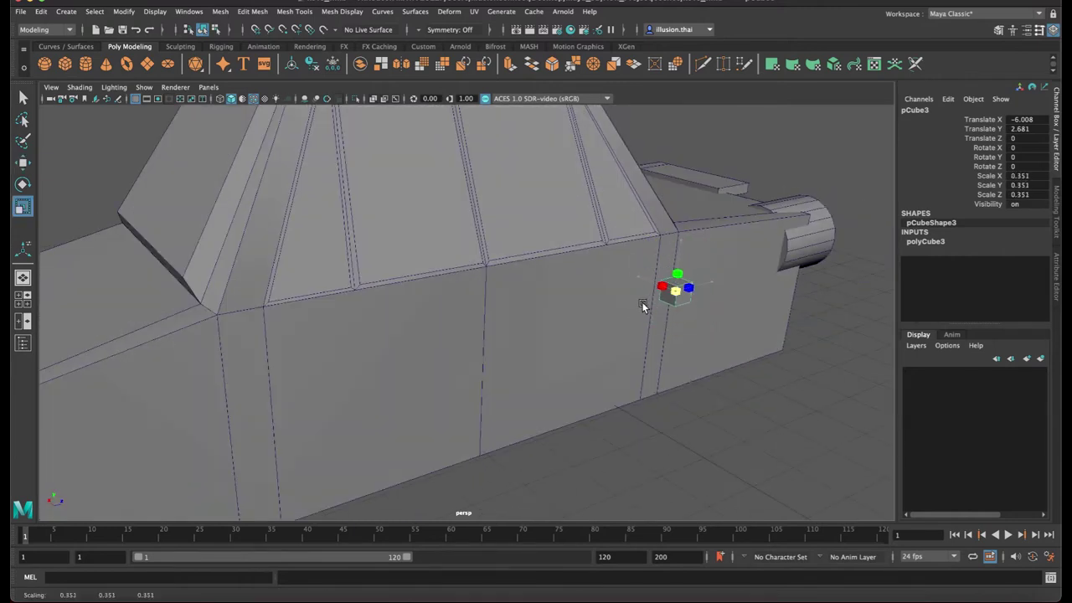
{"action": "left_click_drag", "start_coordinate": [717, 282], "coordinate": [798, 259]}
{"action": "left_click_drag", "start_coordinate": [675, 293], "coordinate": [602, 266]}
{"action": "key", "text": "w"}
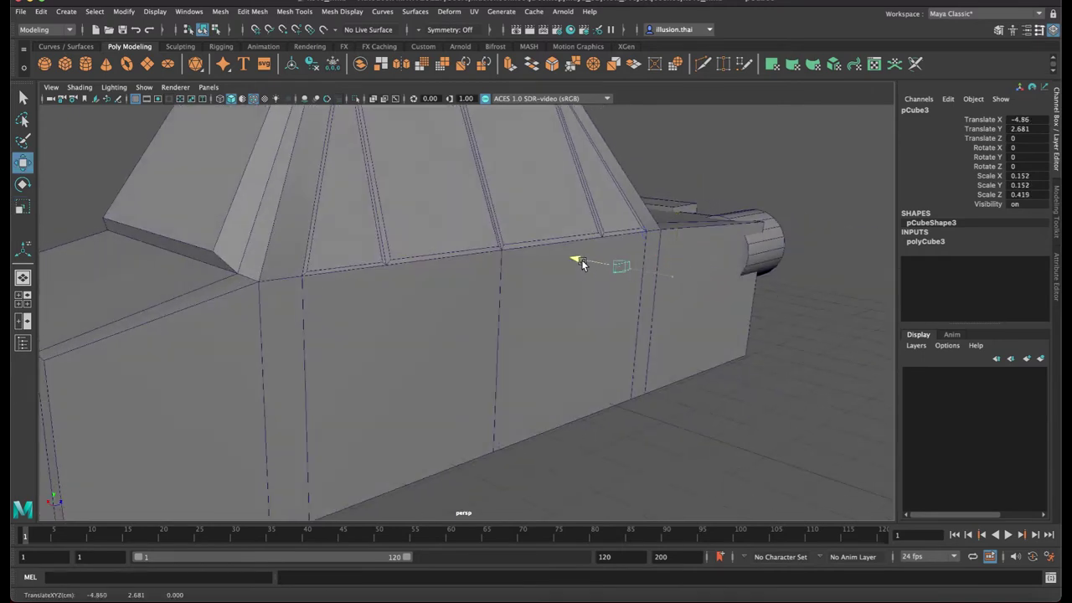
Scale the cube to about 0.397 in X and place it as the front door handle at about X -4.976, Y 2.981, Z -2.69
{"action": "key", "text": "r"}
{"action": "left_click_drag", "start_coordinate": [586, 261], "coordinate": [533, 247]}
{"action": "key", "text": "w"}
{"action": "left_click_drag", "start_coordinate": [631, 230], "coordinate": [544, 216]}
{"action": "left_click_drag", "start_coordinate": [670, 276], "coordinate": [516, 271]}
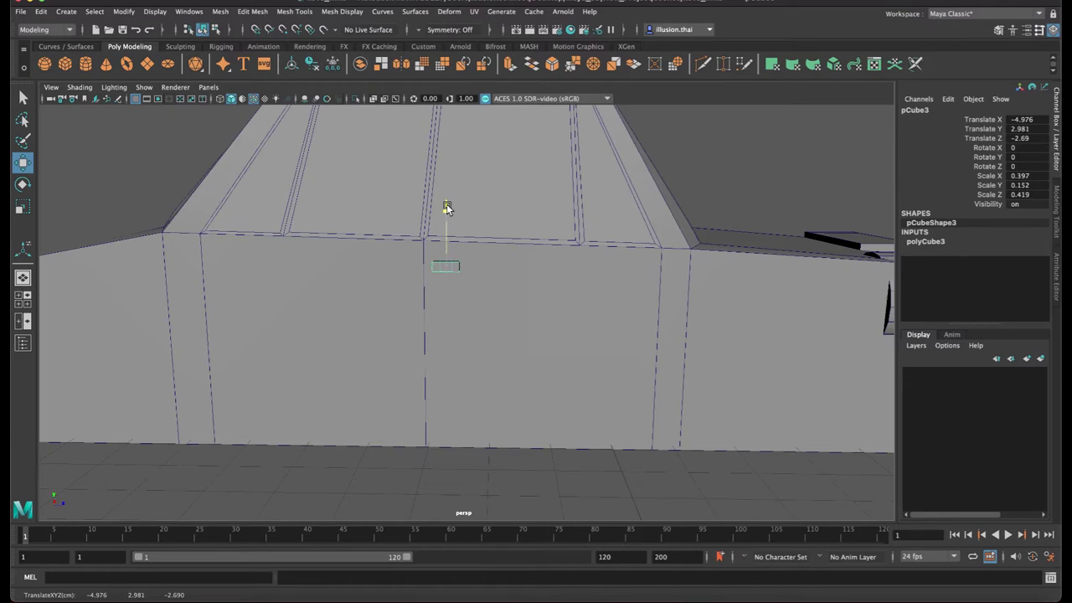
{"action": "key", "text": "e"}
Duplicate the door handle and move the copy onto the rear door at about Z -6.009
{"action": "left_click_drag", "start_coordinate": [524, 249], "coordinate": [399, 248], "text": "alt"}
{"action": "key", "text": "ctrl+d"}
{"action": "key", "text": "w"}
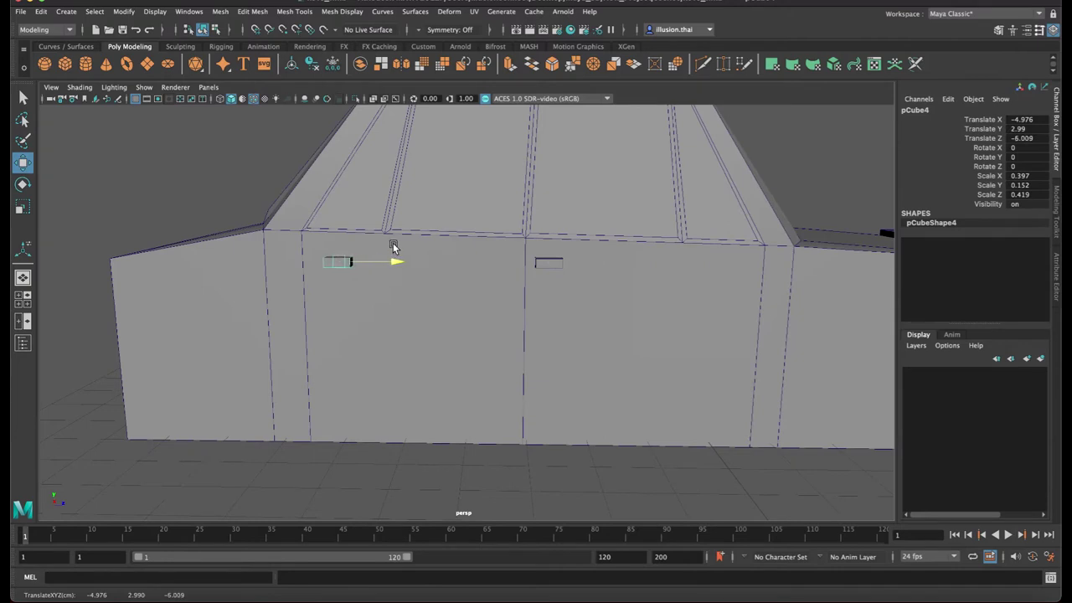
{"action": "middle_click_drag", "start_coordinate": [394, 247], "coordinate": [438, 248], "text": "alt"}
{"action": "left_click_drag", "start_coordinate": [438, 247], "coordinate": [453, 247], "text": "alt"}
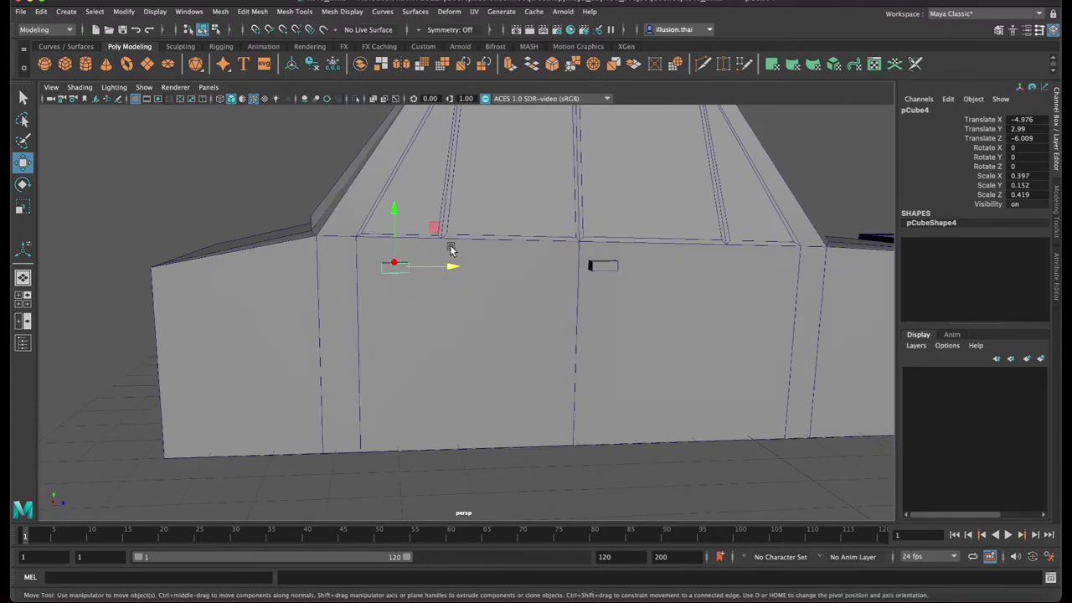
{"action": "middle_click_drag", "start_coordinate": [452, 247], "coordinate": [543, 241], "text": "alt"}
Insert a vertical edge loop around the middle of the car body's rear trunk section
{"action": "left_click", "coordinate": [402, 241]}
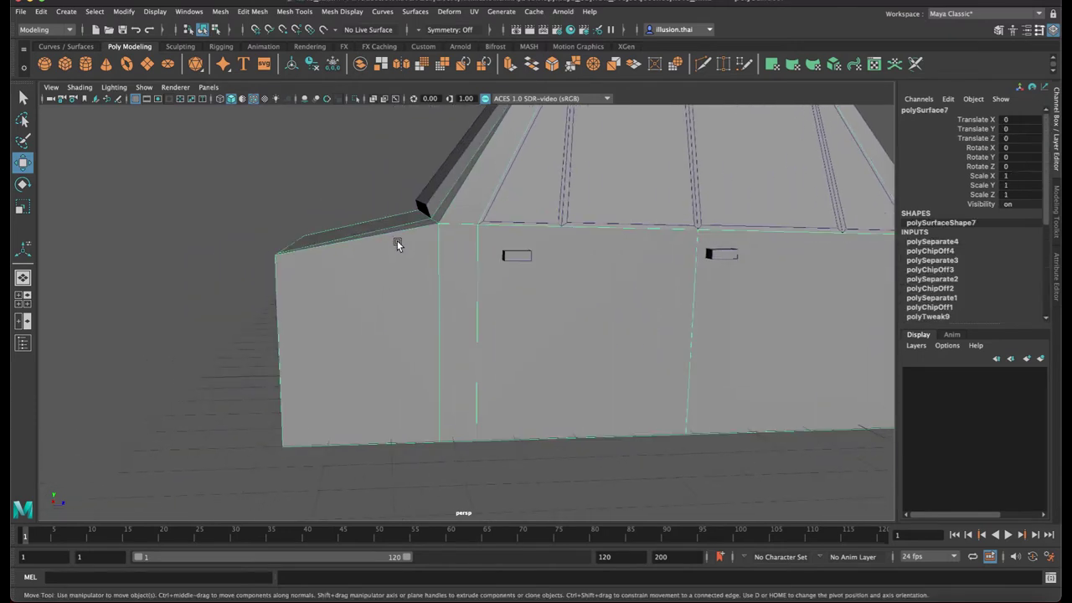
{"action": "left_click", "coordinate": [291, 13]}
{"action": "left_click", "coordinate": [310, 99]}
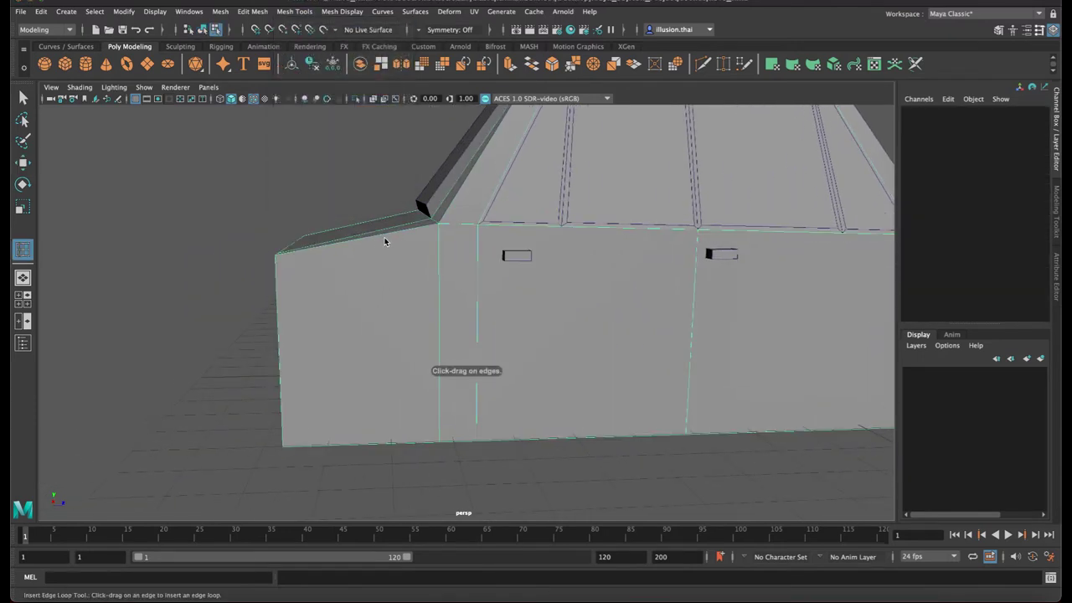
{"action": "left_click_drag", "start_coordinate": [375, 237], "coordinate": [362, 240]}
{"action": "left_click", "coordinate": [358, 240]}
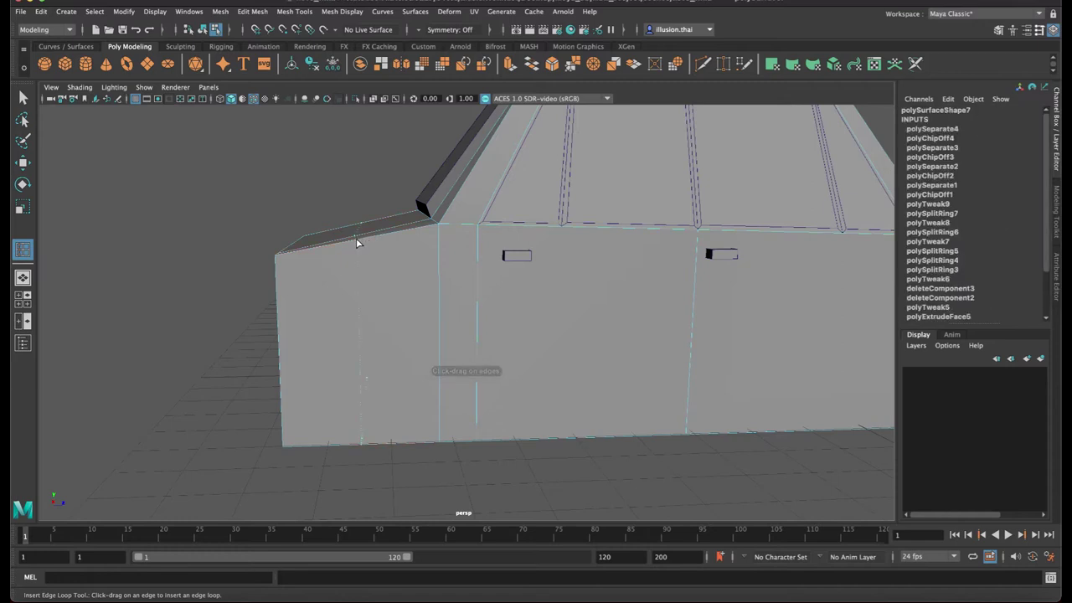
Raise the upper vertices of the new trunk edge loop slightly so the trunk lid bends upward
{"action": "key", "text": "q"}
{"action": "right_click_drag", "start_coordinate": [375, 227], "coordinate": [318, 203]}
{"action": "left_click_drag", "start_coordinate": [311, 183], "coordinate": [386, 264]}
{"action": "left_click_drag", "start_coordinate": [381, 254], "coordinate": [388, 249], "text": "alt"}
{"action": "left_click_drag", "start_coordinate": [324, 215], "coordinate": [383, 239], "text": "alt"}
{"action": "key", "text": "w"}
{"action": "left_click_drag", "start_coordinate": [358, 180], "coordinate": [358, 174]}
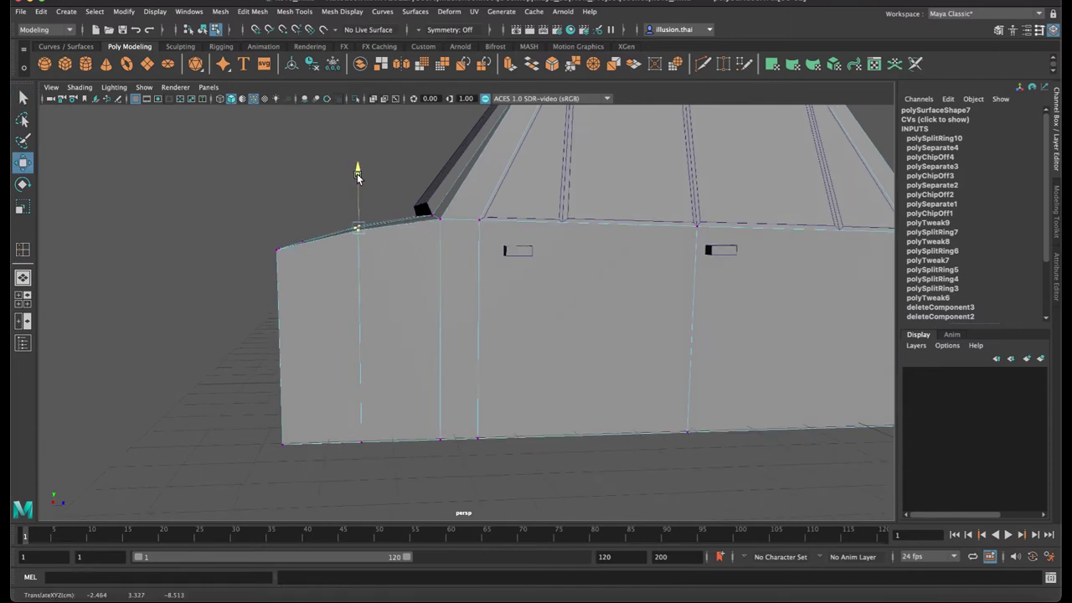
Lower the vertices on the trunk's rear edge to about Y 2.962 and return to object mode
{"action": "left_click", "coordinate": [308, 238]}
{"action": "left_click_drag", "start_coordinate": [291, 195], "coordinate": [291, 197]}
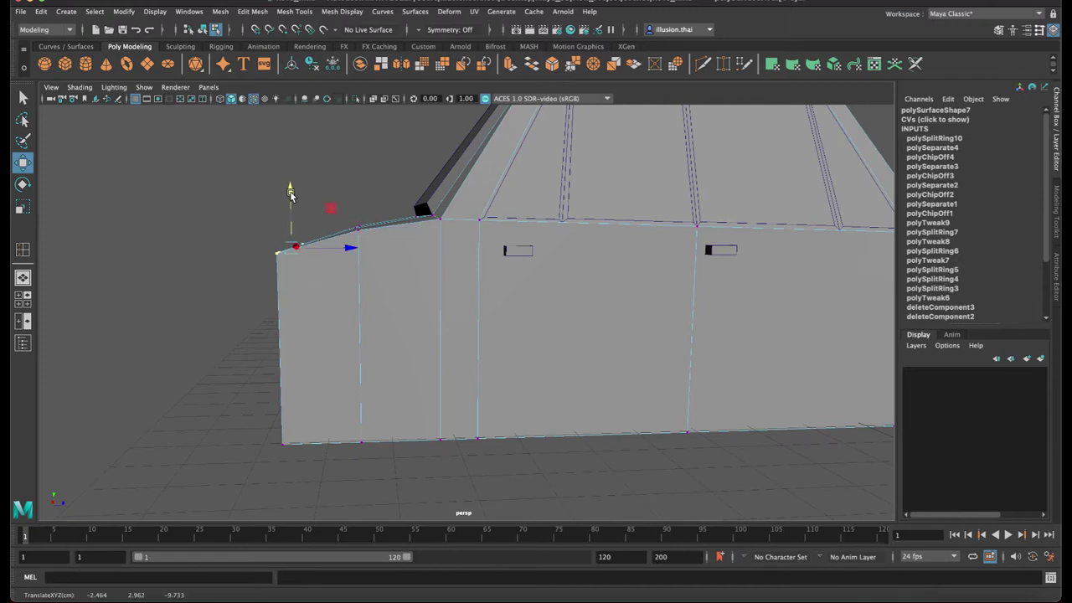
{"action": "key", "text": "q"}
{"action": "right_click_drag", "start_coordinate": [395, 255], "coordinate": [448, 241]}
{"action": "left_click", "coordinate": [398, 180]}
Create a polygon cylinder and move it out of the body's side to about X -4.363
{"action": "scroll", "coordinate": [469, 273], "scroll_direction": "down", "scroll_amount": 3}
{"action": "left_click_drag", "start_coordinate": [480, 289], "coordinate": [443, 299], "text": "alt"}
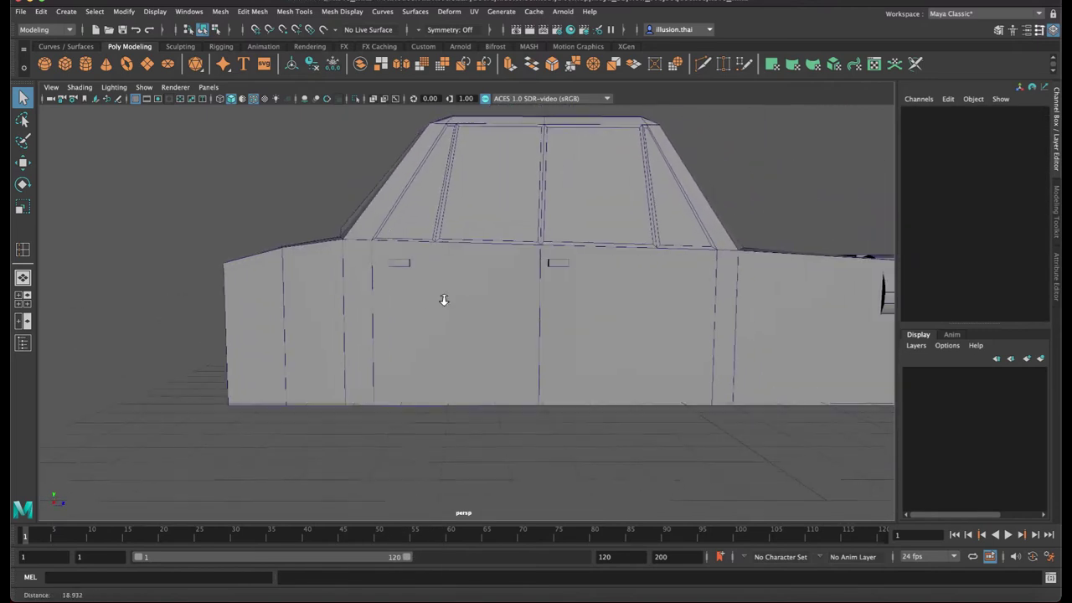
{"action": "right_click_drag", "start_coordinate": [442, 300], "coordinate": [548, 300], "text": "alt"}
{"action": "middle_click_drag", "start_coordinate": [548, 302], "coordinate": [488, 310], "text": "alt"}
{"action": "left_click", "coordinate": [86, 65]}
{"action": "left_click_drag", "start_coordinate": [465, 275], "coordinate": [511, 288], "text": "alt"}
{"action": "key", "text": "w"}
{"action": "left_click_drag", "start_coordinate": [517, 385], "coordinate": [565, 373], "text": "alt"}
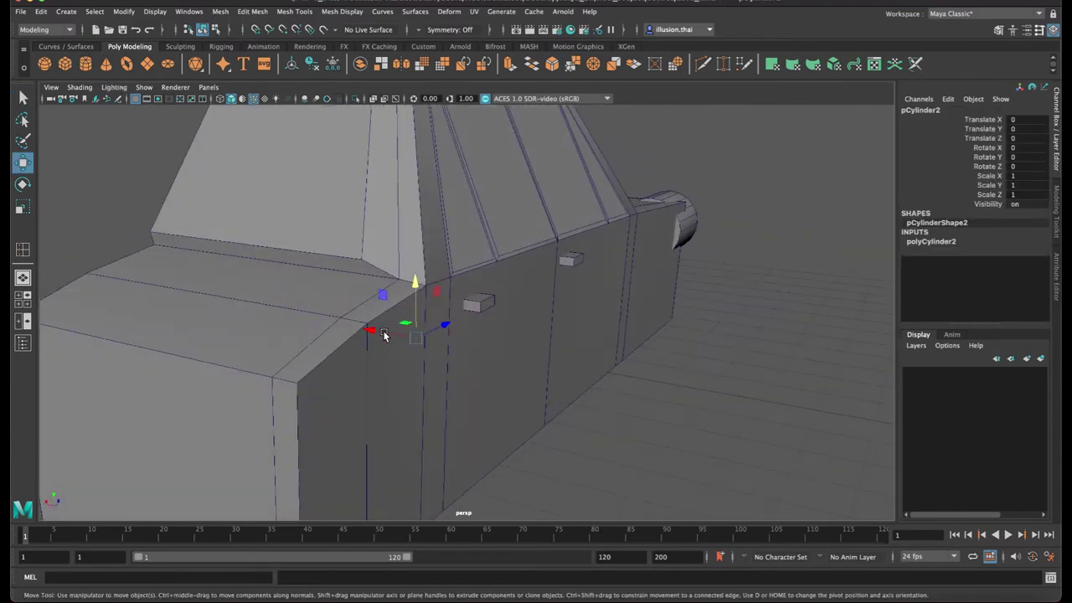
{"action": "left_click_drag", "start_coordinate": [384, 335], "coordinate": [536, 366]}
Set the cylinder's Z rotation to 90 so its flat cap faces outward from the door
{"action": "key", "text": "e"}
{"action": "left_click_drag", "start_coordinate": [615, 333], "coordinate": [660, 405]}
{"action": "left_click", "coordinate": [1023, 165]}
{"action": "type", "text": "9"}
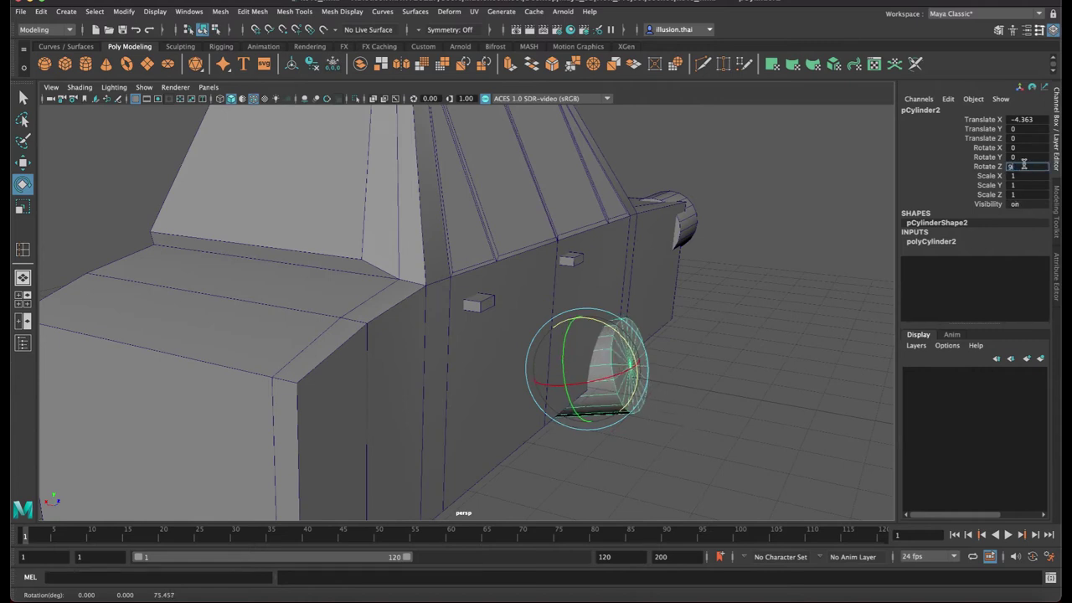
{"action": "type", "text": "0"}
{"action": "key", "text": "Return"}
{"action": "left_click", "coordinate": [686, 415]}
{"action": "left_click", "coordinate": [622, 372]}
Move the cylinder over the front door to about Y 2.273, Z -2.501
{"action": "left_click_drag", "start_coordinate": [621, 372], "coordinate": [632, 383], "text": "alt"}
{"action": "left_click_drag", "start_coordinate": [712, 378], "coordinate": [701, 245], "text": "alt"}
{"action": "key", "text": "w"}
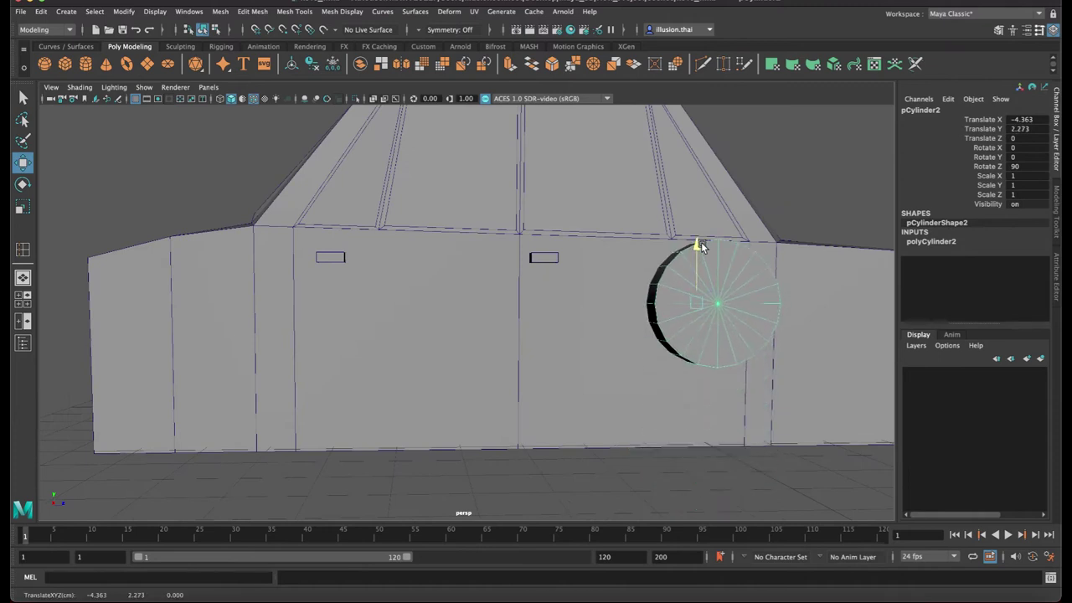
{"action": "left_click_drag", "start_coordinate": [756, 304], "coordinate": [648, 333]}
Scale the cylinder down to about 0.098 in X and Z and 0.545 in Y
{"action": "key", "text": "r"}
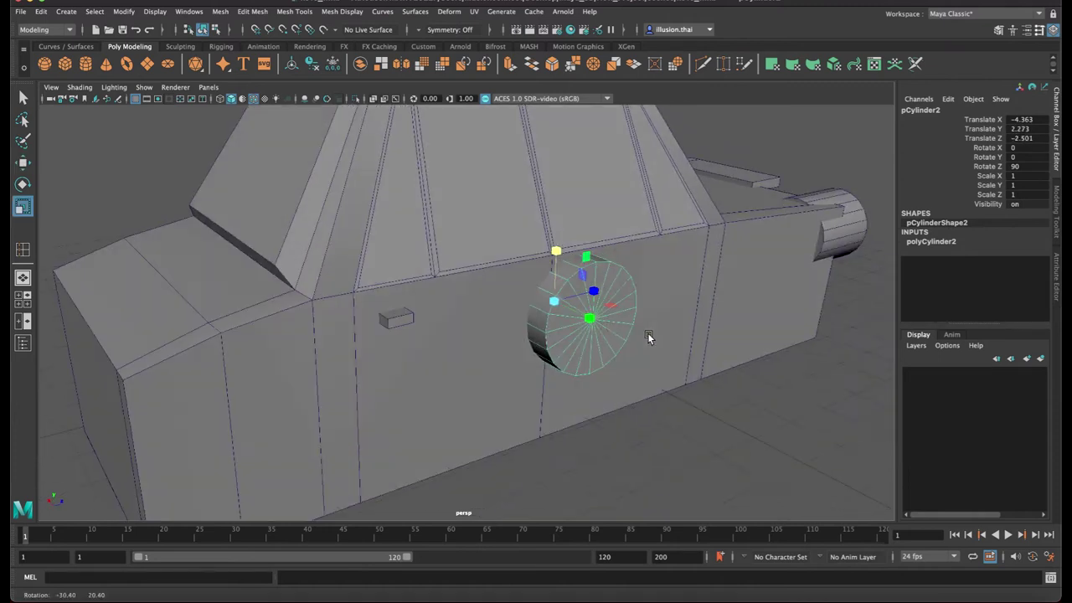
{"action": "left_click_drag", "start_coordinate": [558, 310], "coordinate": [487, 298]}
{"action": "left_click_drag", "start_coordinate": [589, 318], "coordinate": [817, 424]}
{"action": "left_click_drag", "start_coordinate": [555, 305], "coordinate": [480, 294]}
Shrink the cylinder to about 0.049, 0.27, 0.049 and place it under the front door handle at about X -4.736, Y 2.797, Z -2.776
{"action": "key", "text": "w"}
{"action": "left_click_drag", "start_coordinate": [557, 249], "coordinate": [557, 228]}
{"action": "left_click_drag", "start_coordinate": [523, 269], "coordinate": [527, 271]}
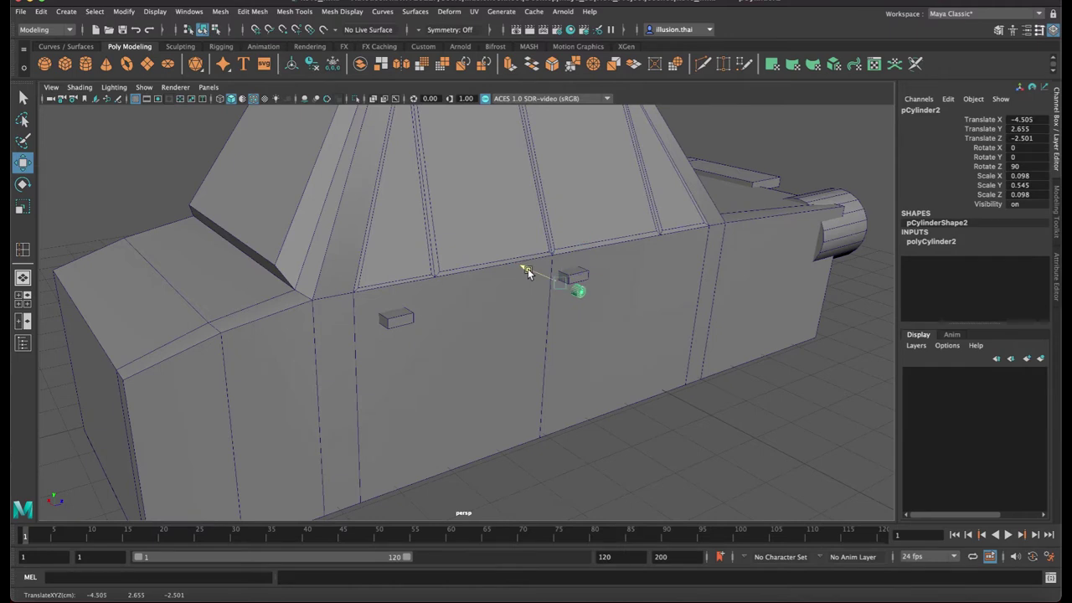
{"action": "left_click_drag", "start_coordinate": [605, 276], "coordinate": [593, 277]}
{"action": "left_click_drag", "start_coordinate": [576, 284], "coordinate": [544, 265], "text": "alt"}
{"action": "left_click_drag", "start_coordinate": [558, 221], "coordinate": [536, 272]}
{"action": "key", "text": "r"}
{"action": "left_click_drag", "start_coordinate": [549, 272], "coordinate": [583, 291], "text": "alt"}
{"action": "key", "text": "w"}
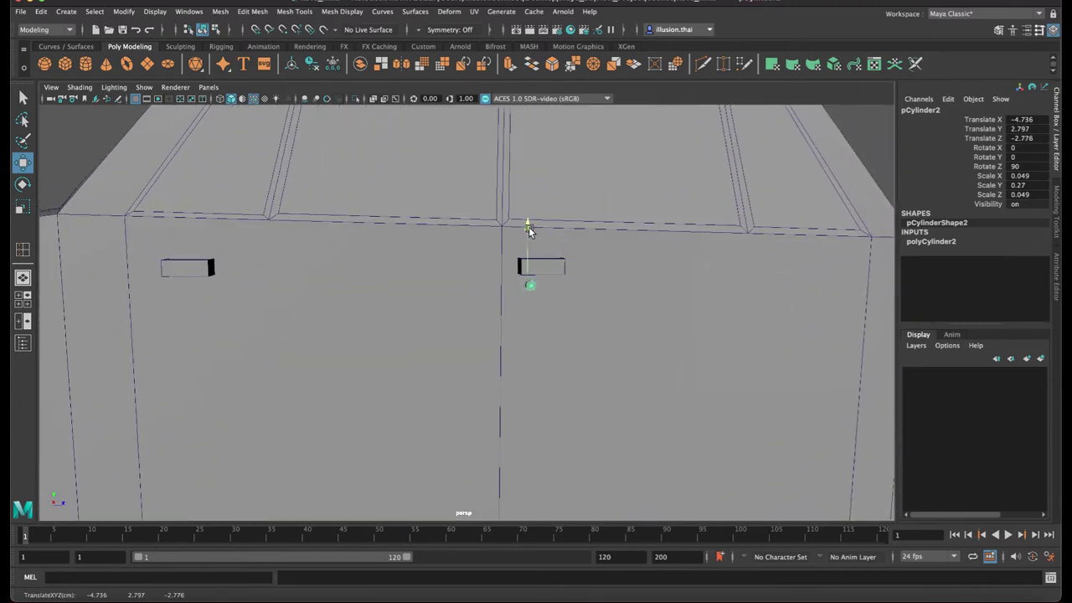
Bevel both door handles together with a fraction of 0.3 and one segment
{"action": "left_click", "coordinate": [566, 268]}
{"action": "left_click", "coordinate": [518, 269]}
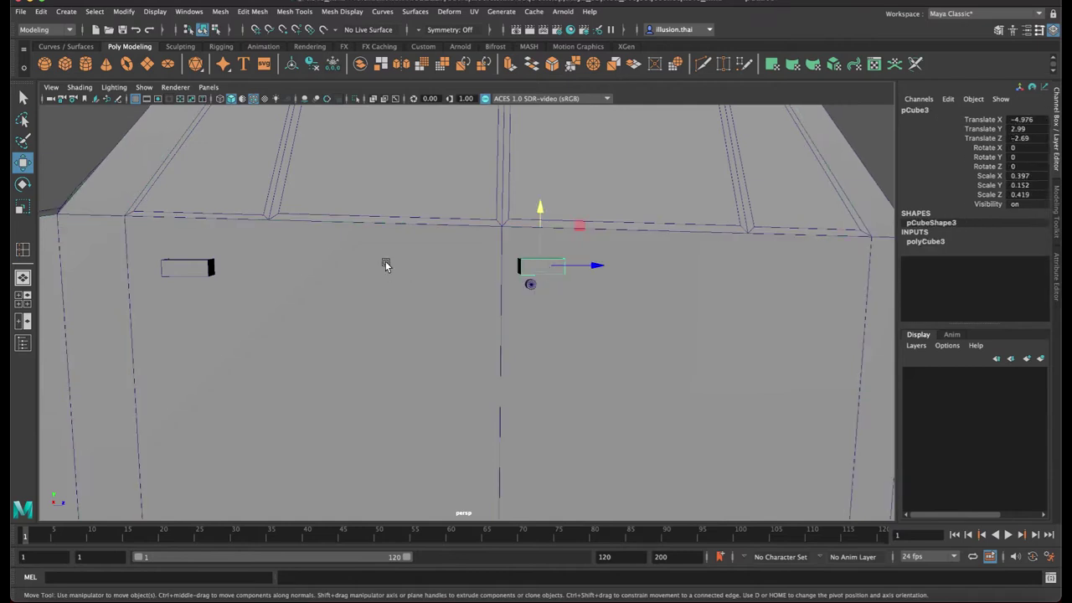
{"action": "left_click", "coordinate": [202, 263]}
{"action": "left_click", "coordinate": [295, 11]}
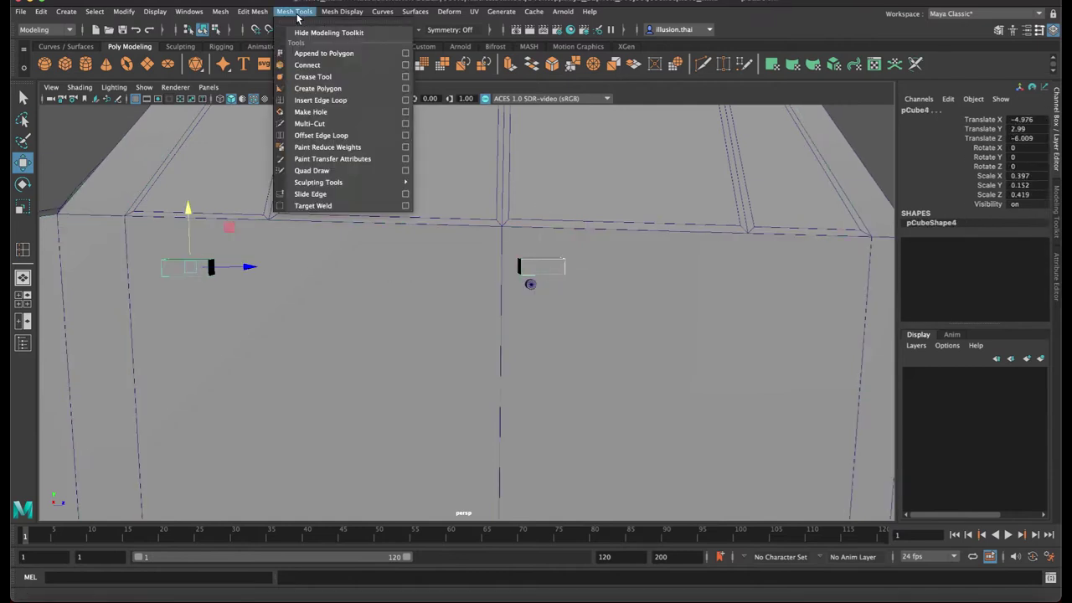
{"action": "mouse_move", "coordinate": [344, 12]}
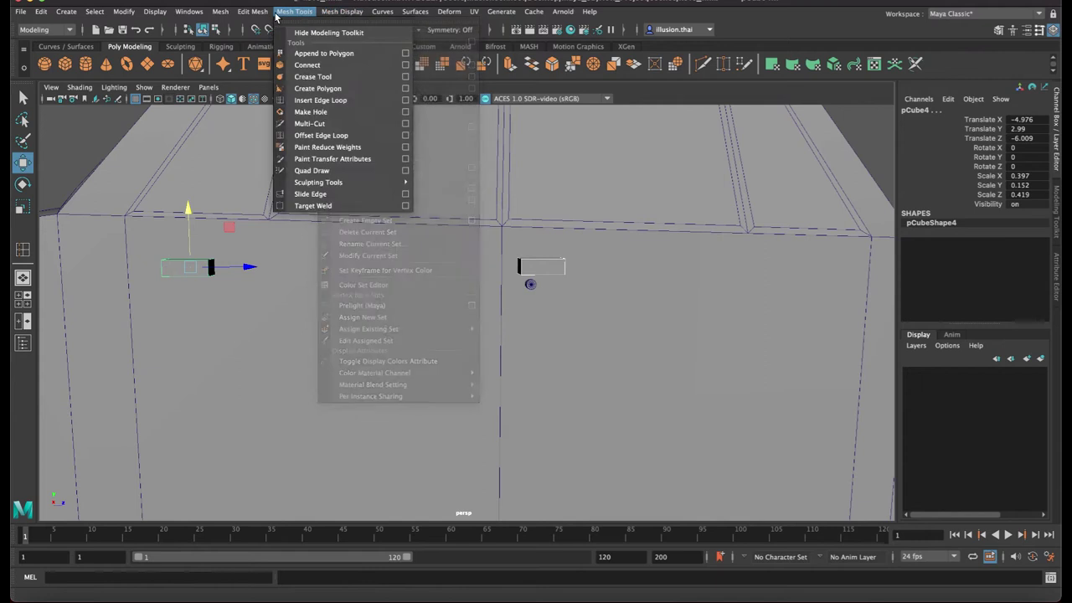
{"action": "left_click", "coordinate": [279, 52]}
{"action": "left_click", "coordinate": [712, 327]}
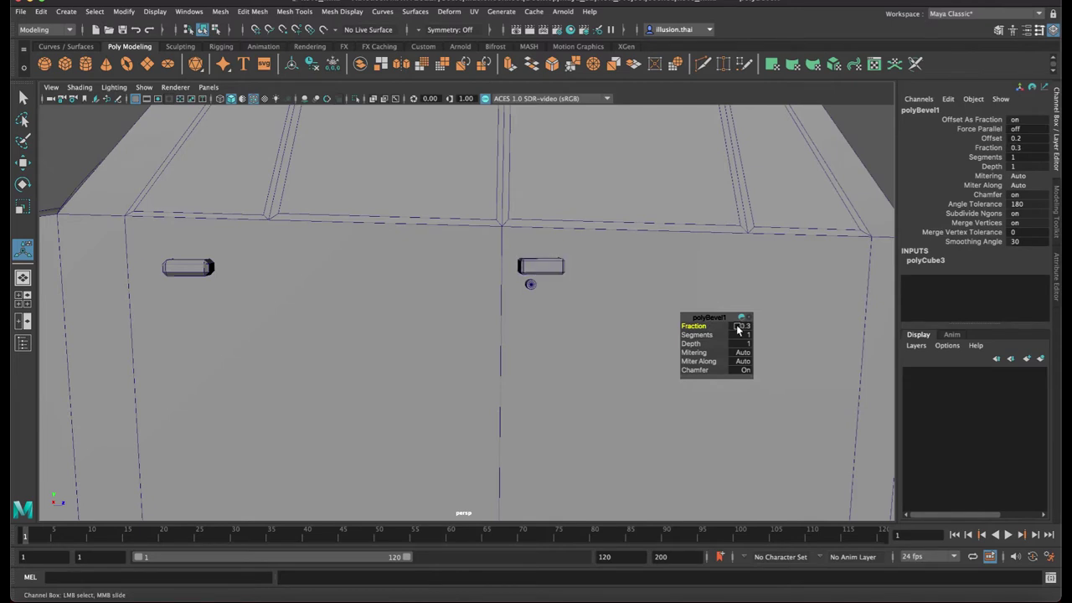
Reposition the small keyhole cylinder against the front door handle at about X -4.696, Y 2.826, Z -2.781
{"action": "left_click", "coordinate": [532, 286]}
{"action": "left_click_drag", "start_coordinate": [535, 288], "coordinate": [583, 303], "text": "alt"}
{"action": "key", "text": "w"}
{"action": "left_click_drag", "start_coordinate": [561, 258], "coordinate": [524, 282]}
{"action": "scroll", "coordinate": [544, 249], "scroll_direction": "down", "scroll_amount": 1}
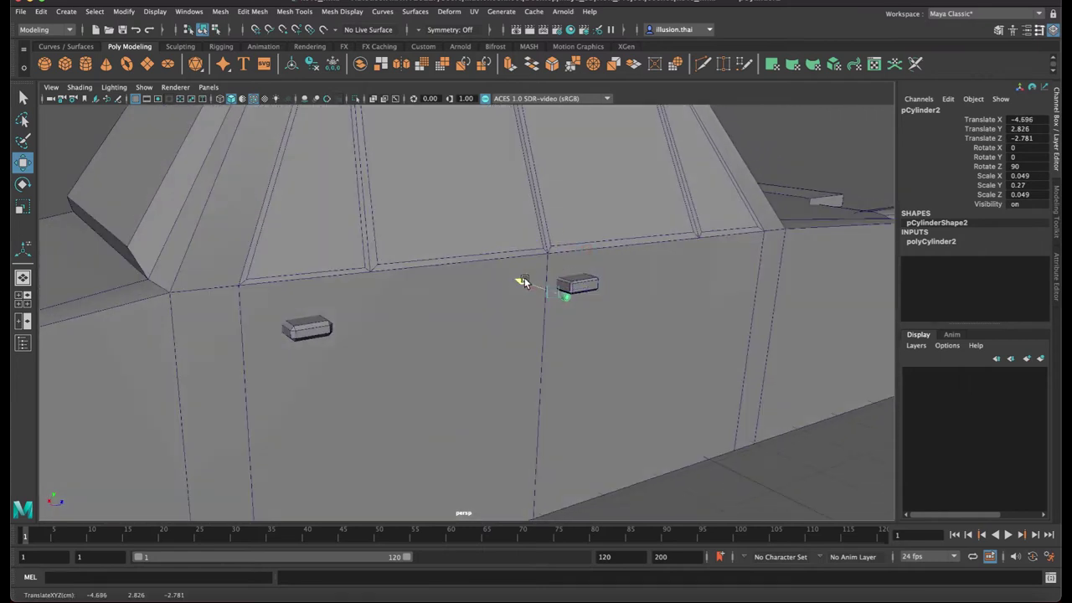
{"action": "left_click", "coordinate": [808, 475]}
Create a polygon cube and move it outside the car's side to about X -5.705, Y 2.738
{"action": "left_click_drag", "start_coordinate": [809, 475], "coordinate": [666, 360], "text": "alt"}
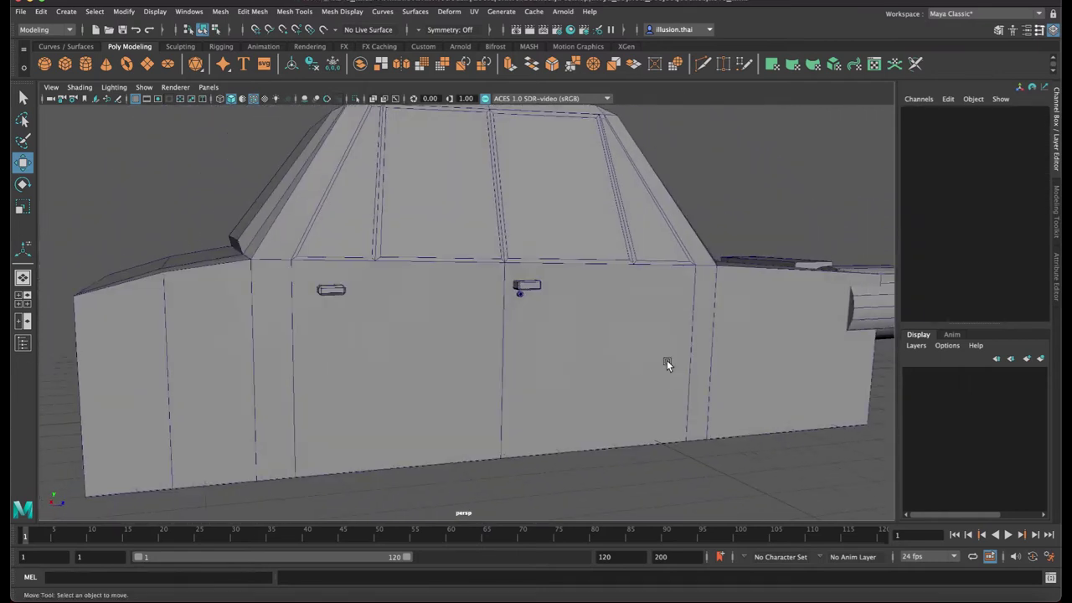
{"action": "scroll", "coordinate": [666, 360], "scroll_direction": "down", "scroll_amount": 2}
{"action": "left_click", "coordinate": [357, 294]}
{"action": "left_click_drag", "start_coordinate": [360, 298], "coordinate": [570, 368], "text": "alt"}
{"action": "left_click_drag", "start_coordinate": [361, 320], "coordinate": [541, 372]}
{"action": "left_click_drag", "start_coordinate": [606, 320], "coordinate": [609, 222]}
{"action": "left_click_drag", "start_coordinate": [601, 244], "coordinate": [486, 261], "text": "alt"}
{"action": "scroll", "coordinate": [486, 262], "scroll_direction": "up", "scroll_amount": 3}
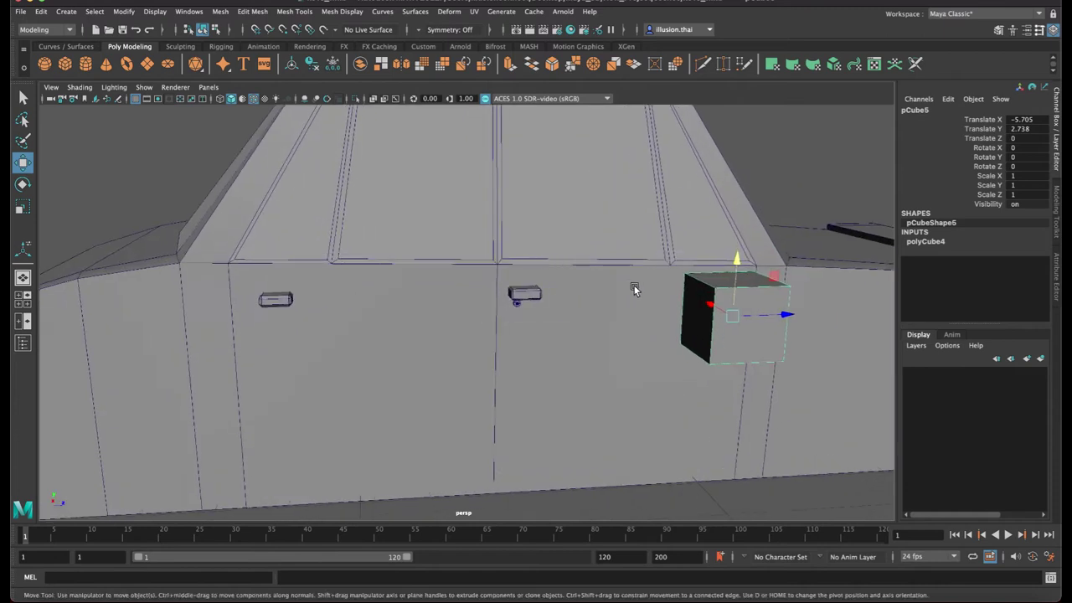
Move the cube forward to the front fender and scale it into a thin strip of about 0.504, 0.048, 3.642
{"action": "middle_click_drag", "start_coordinate": [722, 313], "coordinate": [503, 298], "text": "alt"}
{"action": "left_click_drag", "start_coordinate": [504, 298], "coordinate": [496, 296], "text": "alt"}
{"action": "middle_click_drag", "start_coordinate": [505, 298], "coordinate": [461, 295], "text": "alt"}
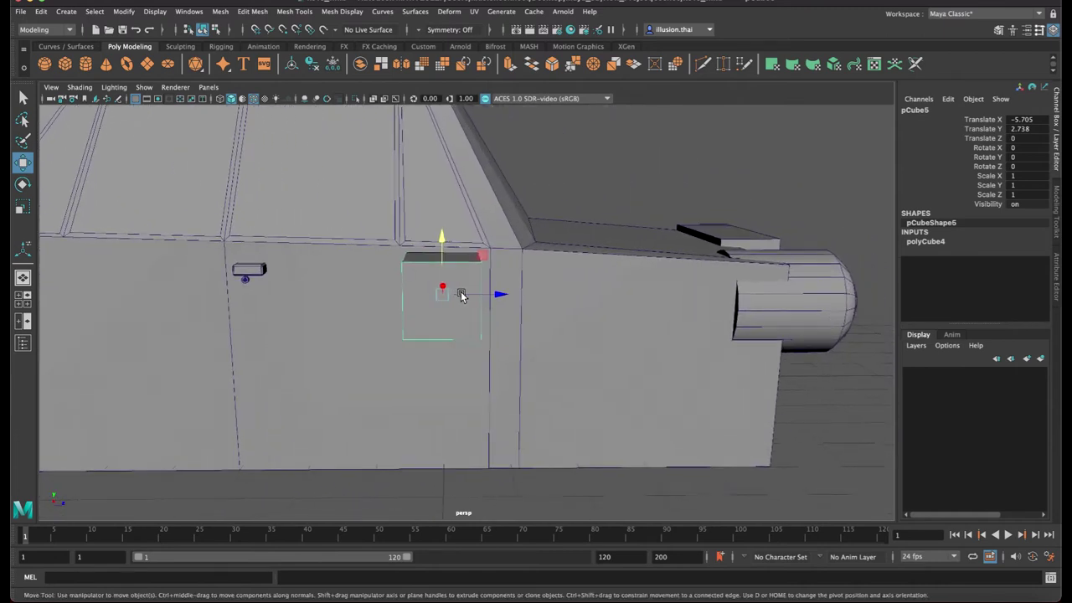
{"action": "left_click_drag", "start_coordinate": [494, 295], "coordinate": [565, 262]}
{"action": "key", "text": "r"}
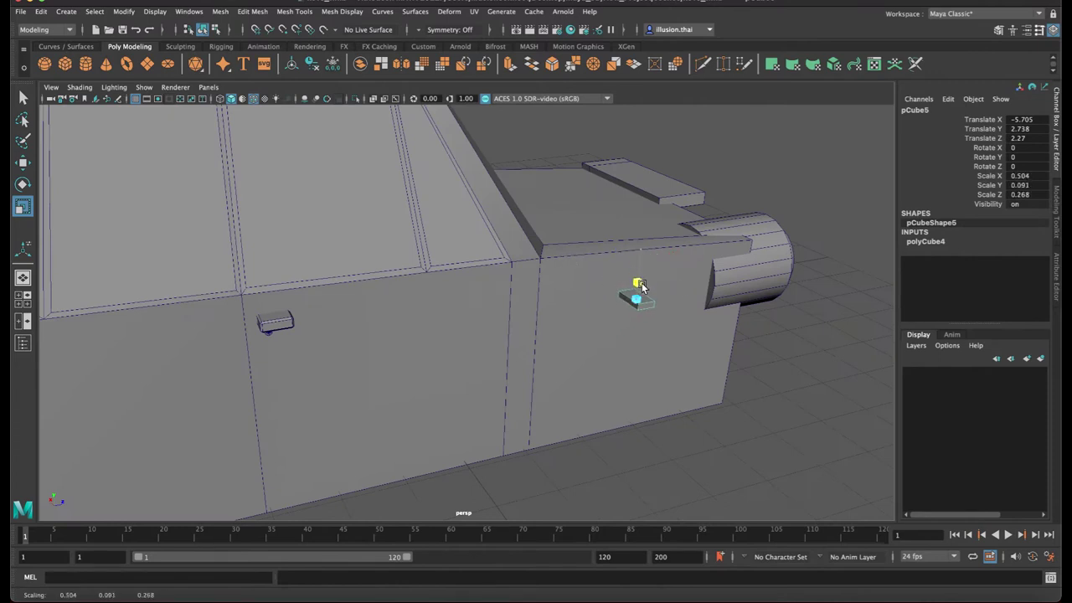
{"action": "left_click_drag", "start_coordinate": [679, 292], "coordinate": [978, 278]}
{"action": "left_click_drag", "start_coordinate": [699, 293], "coordinate": [729, 293]}
Place the strip against the front fender at about X -5.099, Y 2.914, Z 2.998
{"action": "left_click_drag", "start_coordinate": [678, 278], "coordinate": [748, 301], "text": "alt"}
{"action": "key", "text": "w"}
{"action": "mouse_move", "coordinate": [580, 253]}
{"action": "left_mouse_down"}
{"action": "mouse_move", "coordinate": [548, 245]}
{"action": "mouse_move", "coordinate": [586, 257]}
{"action": "mouse_move", "coordinate": [559, 251]}
{"action": "left_mouse_up"}
{"action": "left_click_drag", "start_coordinate": [621, 264], "coordinate": [664, 293], "text": "alt"}
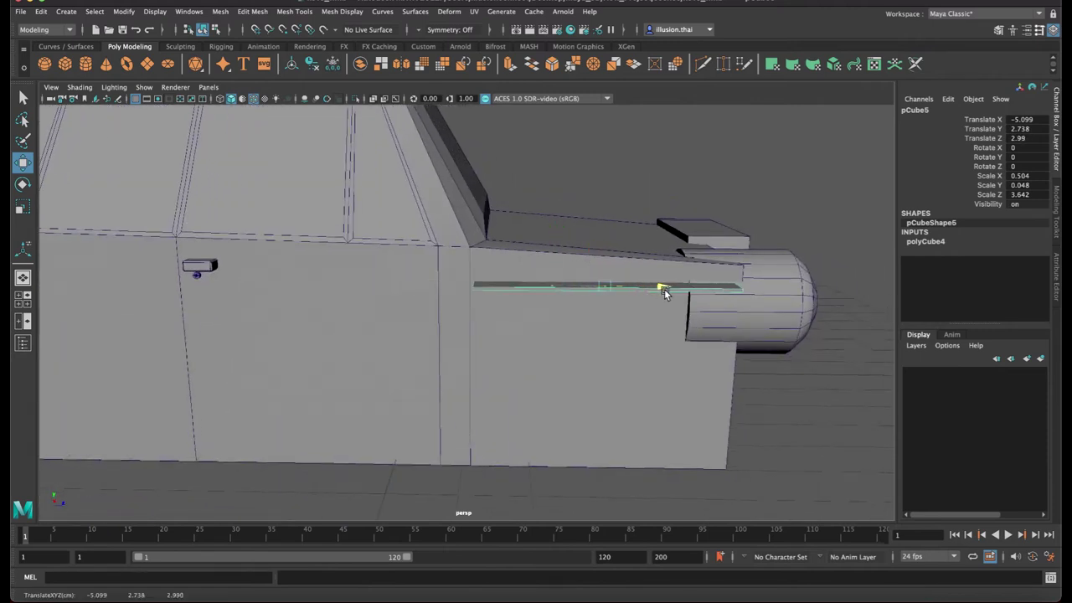
{"action": "left_click_drag", "start_coordinate": [601, 240], "coordinate": [608, 221]}
Rotate the fender strip about 1.288 degrees in X to follow the slope of the hood line
{"action": "middle_click_drag", "start_coordinate": [640, 247], "coordinate": [648, 243], "text": "alt"}
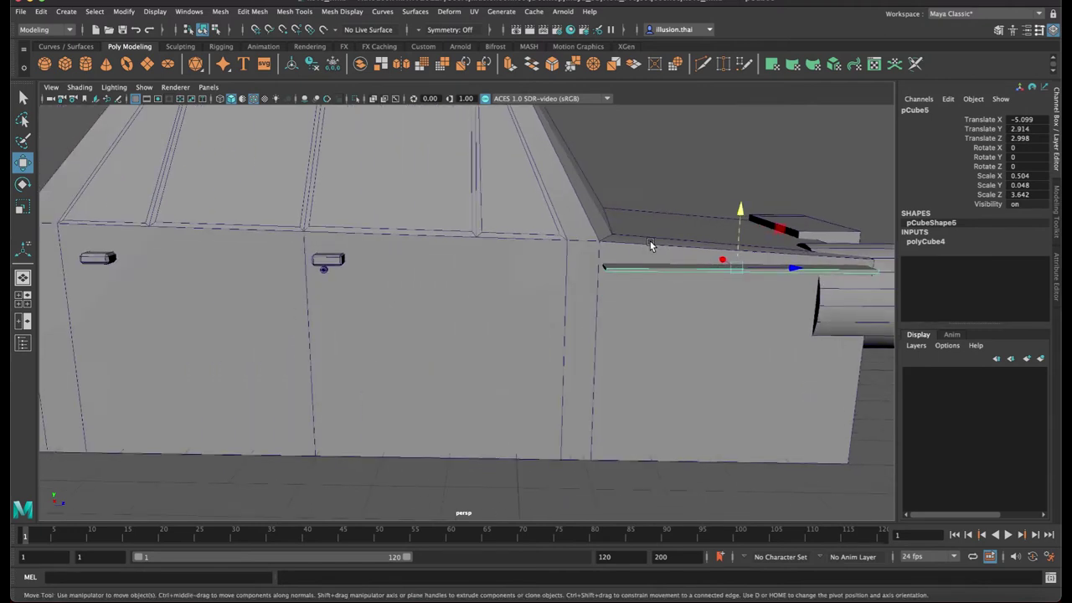
{"action": "left_click_drag", "start_coordinate": [645, 245], "coordinate": [667, 242], "text": "alt"}
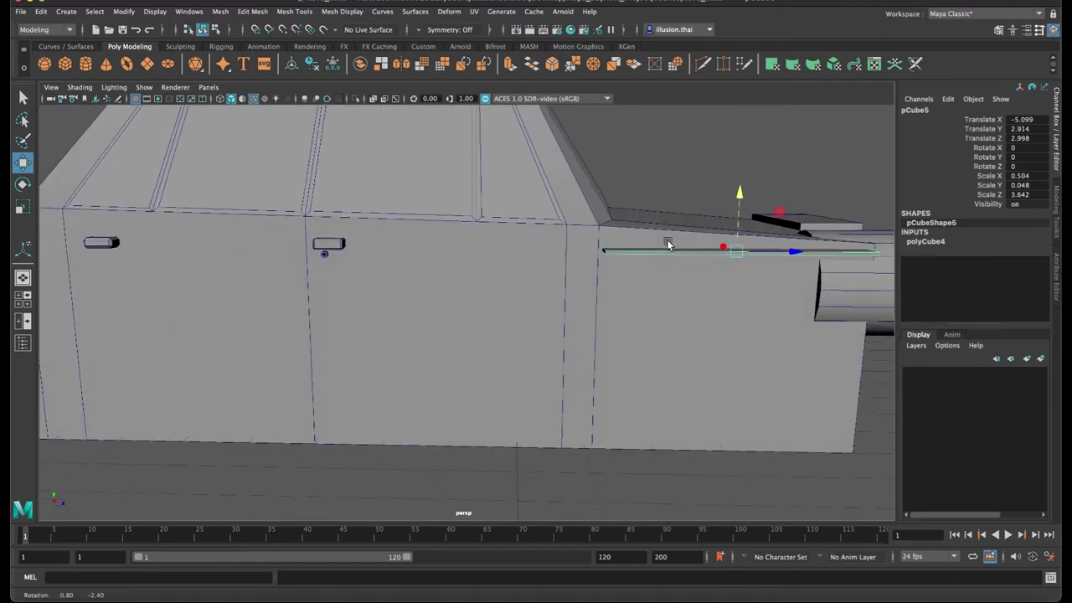
{"action": "middle_click_drag", "start_coordinate": [670, 241], "coordinate": [623, 239], "text": "alt"}
{"action": "key", "text": "e"}
{"action": "left_click_drag", "start_coordinate": [695, 203], "coordinate": [751, 172]}
Duplicate the fender strip and move the copy back onto the front door
{"action": "key", "text": "ctrl+d"}
{"action": "key", "text": "w"}
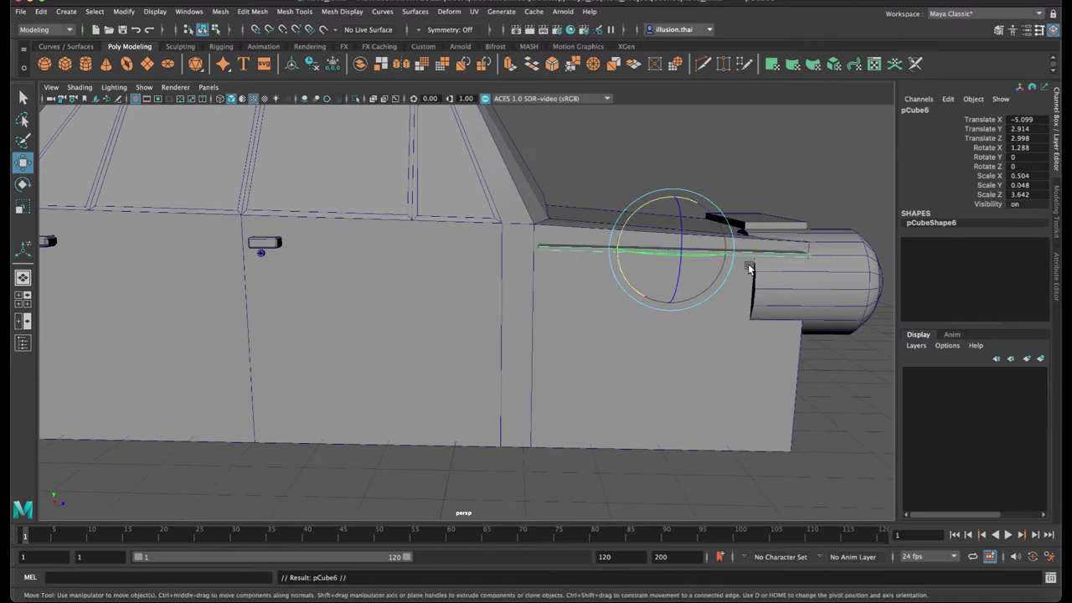
{"action": "left_click_drag", "start_coordinate": [723, 254], "coordinate": [470, 255]}
{"action": "middle_click_drag", "start_coordinate": [468, 254], "coordinate": [569, 277], "text": "alt"}
Fit the front door strip with Z scale about 3.158, X rotation 0.892 and position about Y 2.979, Z -0.788
{"action": "key", "text": "r"}
{"action": "left_click_drag", "start_coordinate": [563, 277], "coordinate": [491, 215]}
{"action": "key", "text": "w"}
{"action": "key", "text": "e"}
{"action": "left_click_drag", "start_coordinate": [549, 261], "coordinate": [538, 282]}
{"action": "key", "text": "w"}
{"action": "left_click_drag", "start_coordinate": [538, 282], "coordinate": [516, 278], "text": "alt"}
{"action": "left_click_drag", "start_coordinate": [596, 272], "coordinate": [629, 266], "text": "alt"}
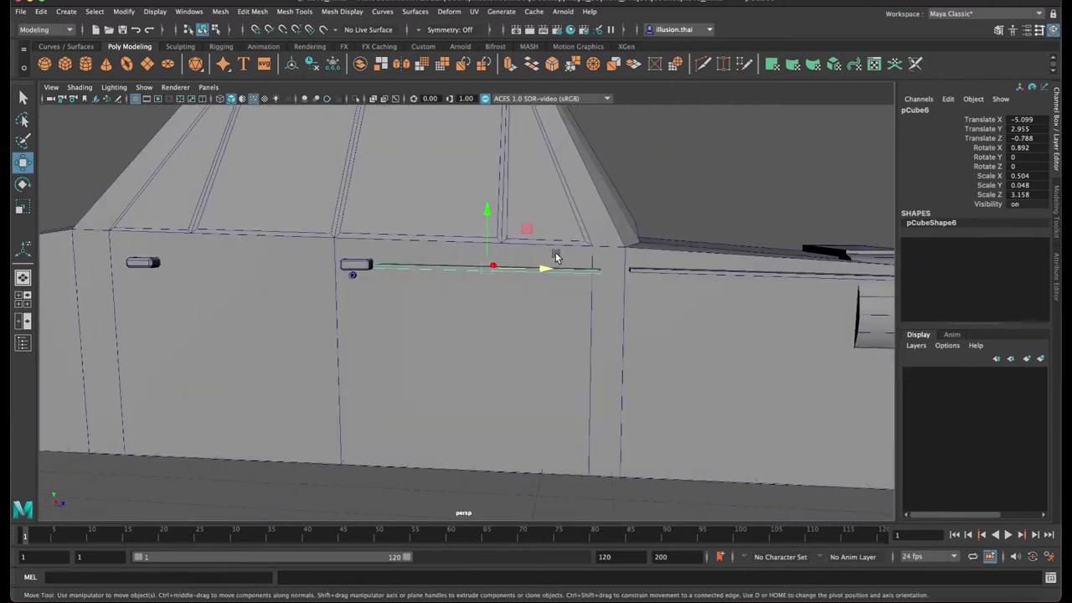
{"action": "left_click_drag", "start_coordinate": [489, 213], "coordinate": [489, 212]}
{"action": "left_click", "coordinate": [638, 269]}
{"action": "right_click_drag", "start_coordinate": [694, 273], "coordinate": [620, 250]}
{"action": "left_click_drag", "start_coordinate": [590, 232], "coordinate": [689, 272]}
{"action": "left_click", "coordinate": [711, 204]}
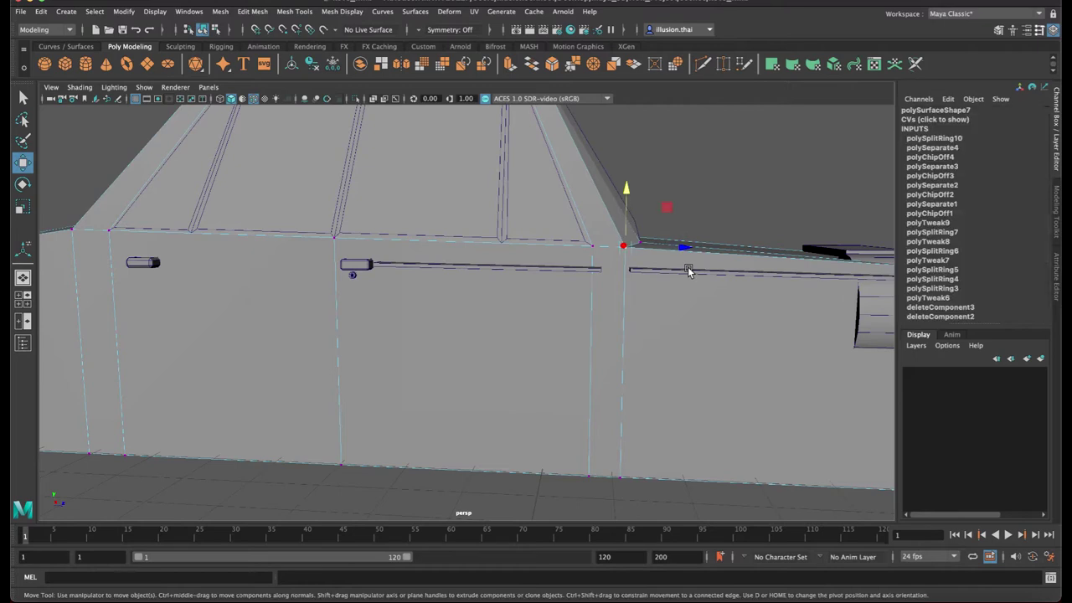
{"action": "right_click_drag", "start_coordinate": [713, 259], "coordinate": [770, 242]}
{"action": "left_click", "coordinate": [695, 271]}
{"action": "right_click", "coordinate": [680, 272]}
{"action": "right_click_drag", "start_coordinate": [680, 272], "coordinate": [648, 273]}
{"action": "right_click_drag", "start_coordinate": [710, 246], "coordinate": [730, 229]}
{"action": "left_click", "coordinate": [682, 273]}
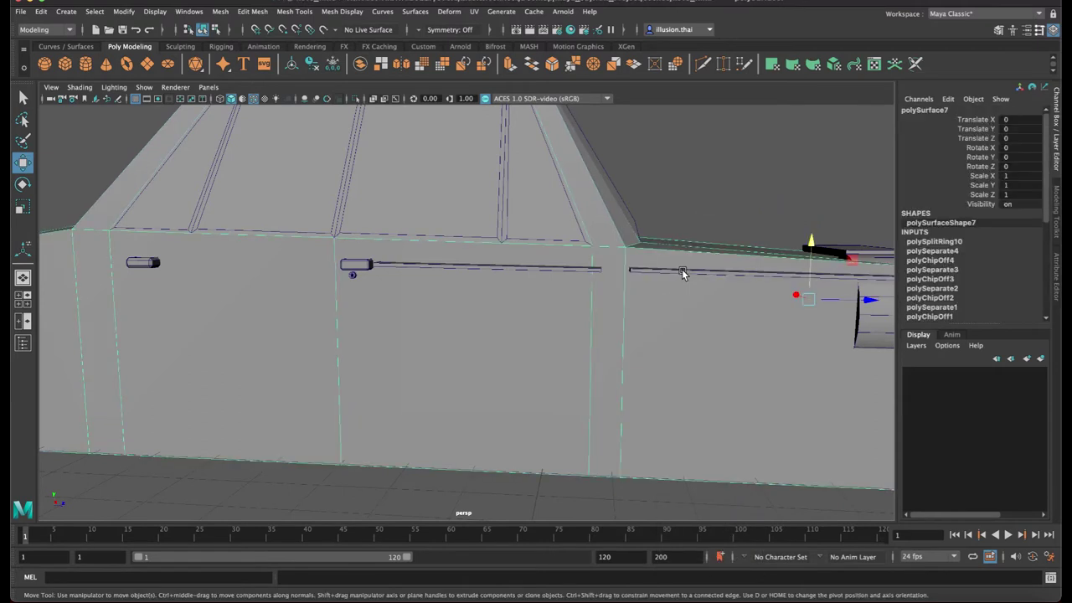
Shift the vertices at the fender strip's door-side end to about Y 2.955, Z 1.185 to align with the door strip
{"action": "key", "text": "F8"}
{"action": "left_click_drag", "start_coordinate": [591, 241], "coordinate": [671, 325]}
{"action": "mouse_move", "coordinate": [688, 269]}
{"action": "left_mouse_down"}
{"action": "mouse_move", "coordinate": [672, 270]}
{"action": "mouse_move", "coordinate": [688, 272]}
{"action": "left_mouse_up"}
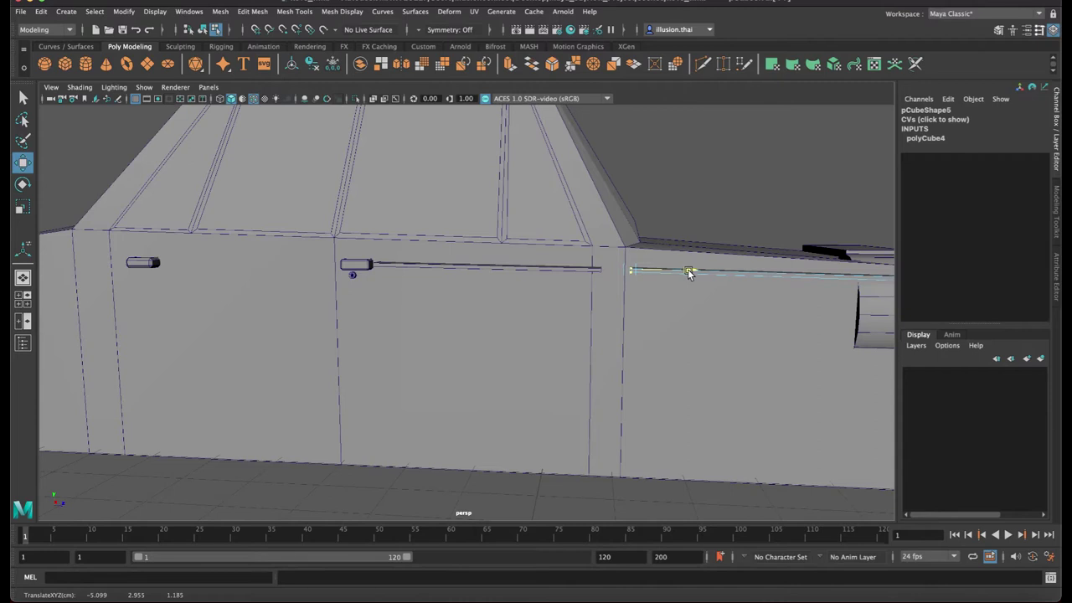
{"action": "left_click_drag", "start_coordinate": [687, 270], "coordinate": [688, 270]}
{"action": "key", "text": "q"}
Lengthen the front door strip to a Z scale of about 3.364 and move it to about Z -0.682
{"action": "left_click", "coordinate": [572, 267]}
{"action": "right_click_drag", "start_coordinate": [573, 268], "coordinate": [650, 218]}
{"action": "left_click", "coordinate": [567, 270]}
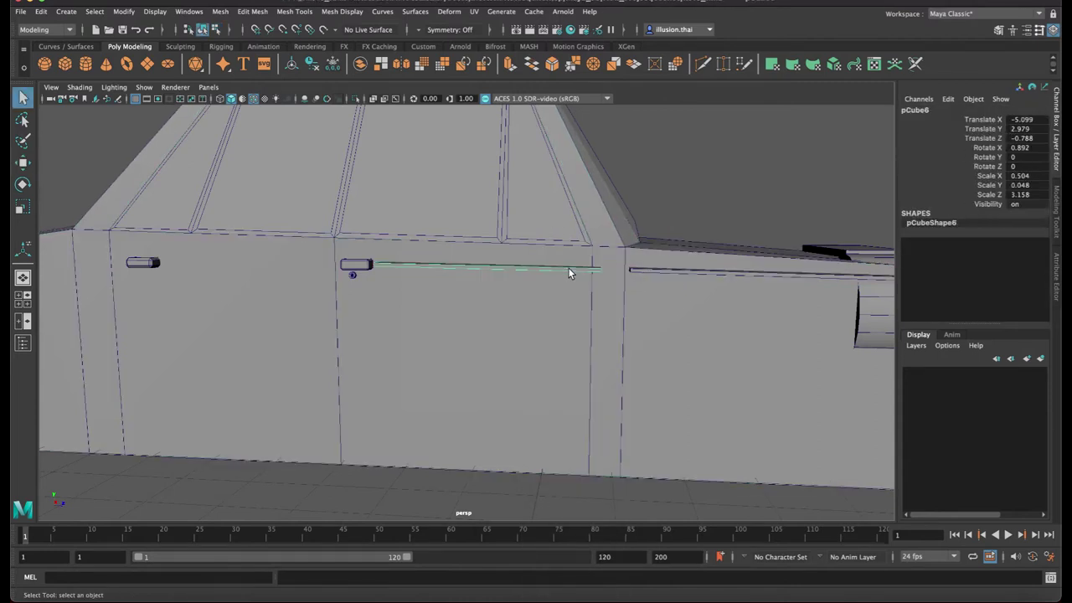
{"action": "key", "text": "r"}
{"action": "left_click_drag", "start_coordinate": [543, 268], "coordinate": [553, 267]}
{"action": "key", "text": "w"}
Duplicate the front door strip, shorten the copy to about 0.218 in Z and place it behind the front handle at about Z -3.061
{"action": "middle_click_drag", "start_coordinate": [568, 301], "coordinate": [691, 294], "text": "alt"}
{"action": "left_click_drag", "start_coordinate": [690, 294], "coordinate": [408, 258], "text": "alt"}
{"action": "key", "text": "ctrl+d"}
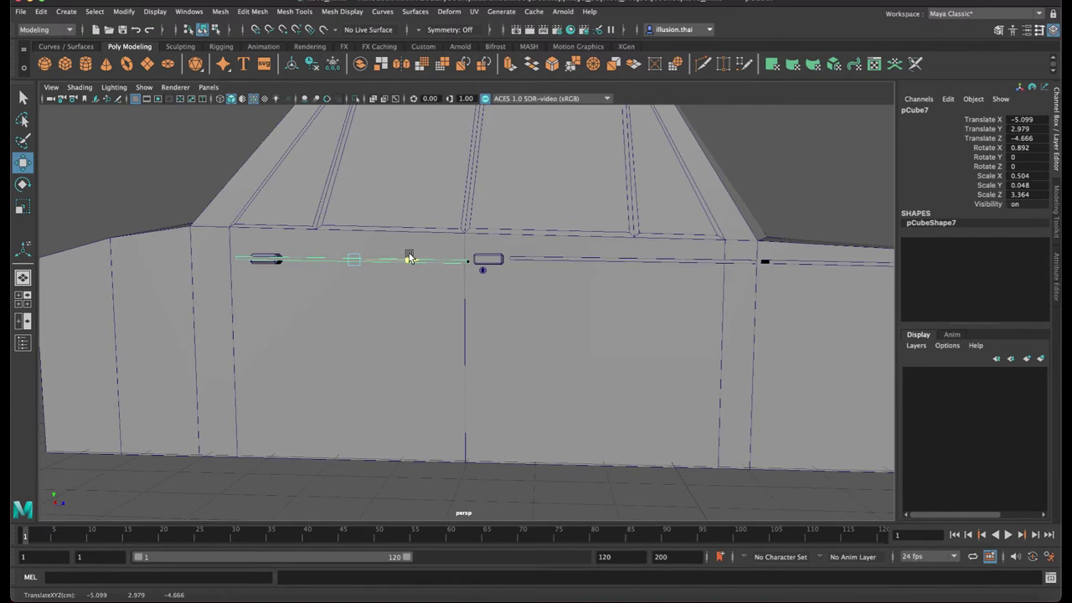
{"action": "key", "text": "r"}
{"action": "left_click_drag", "start_coordinate": [407, 259], "coordinate": [515, 262]}
{"action": "key", "text": "w"}
{"action": "key", "text": "r"}
{"action": "key", "text": "w"}
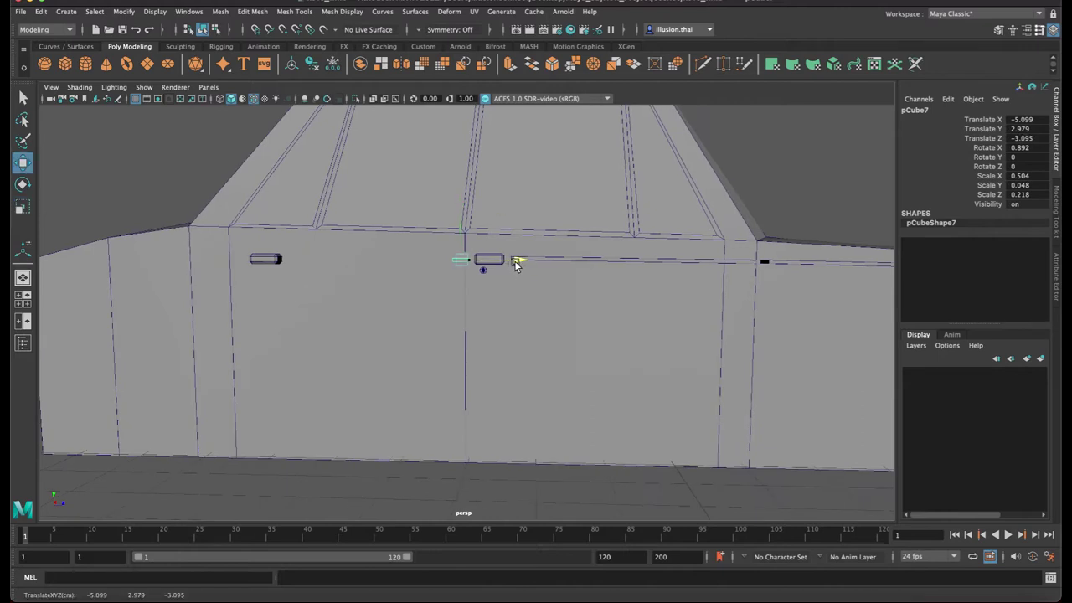
Rotate the short strip behind the front door handle slightly in X
{"action": "key", "text": "q"}
{"action": "middle_click_drag", "start_coordinate": [514, 258], "coordinate": [552, 263], "text": "alt"}
{"action": "key", "text": "e"}
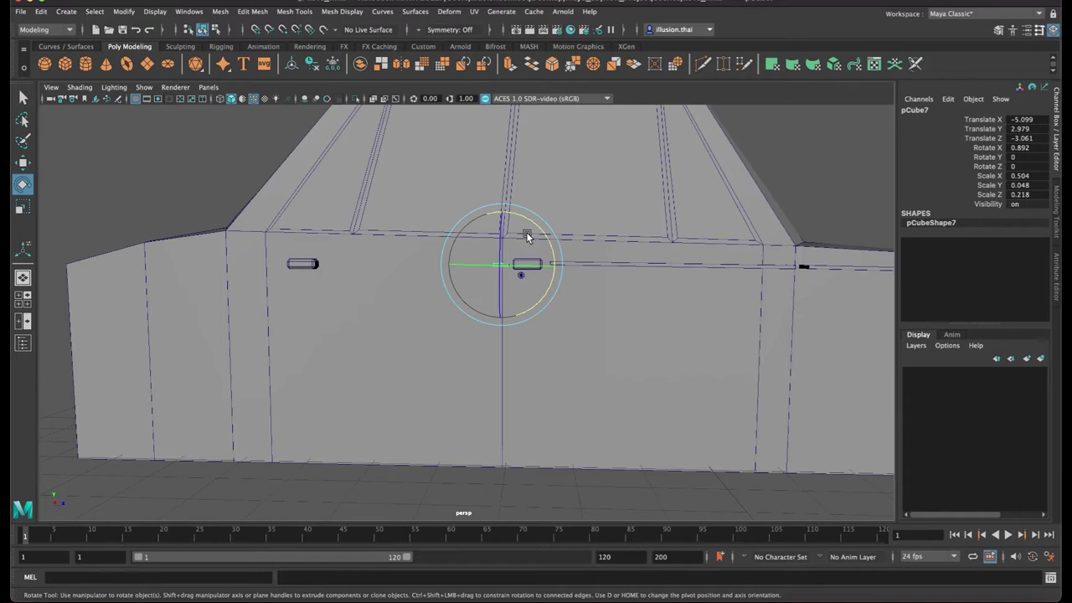
{"action": "left_click_drag", "start_coordinate": [537, 225], "coordinate": [503, 216]}
{"action": "key", "text": "w"}
Duplicate the front door strip again and move the copy onto the rear door at about Y 3.022, Z -4.95
{"action": "left_click", "coordinate": [601, 261]}
{"action": "key", "text": "ctrl+d"}
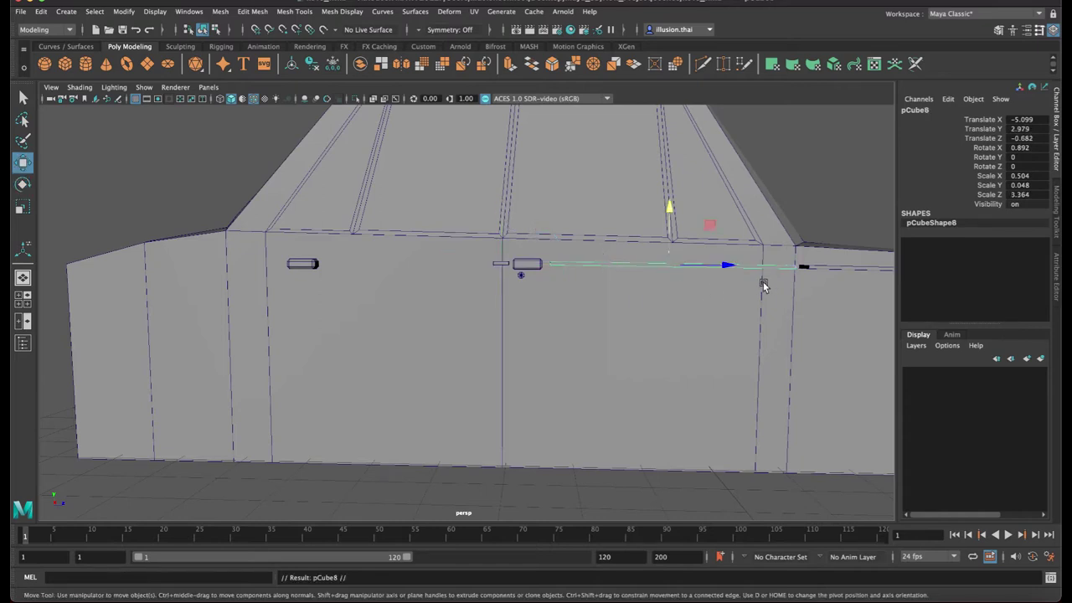
{"action": "left_click_drag", "start_coordinate": [727, 266], "coordinate": [430, 267]}
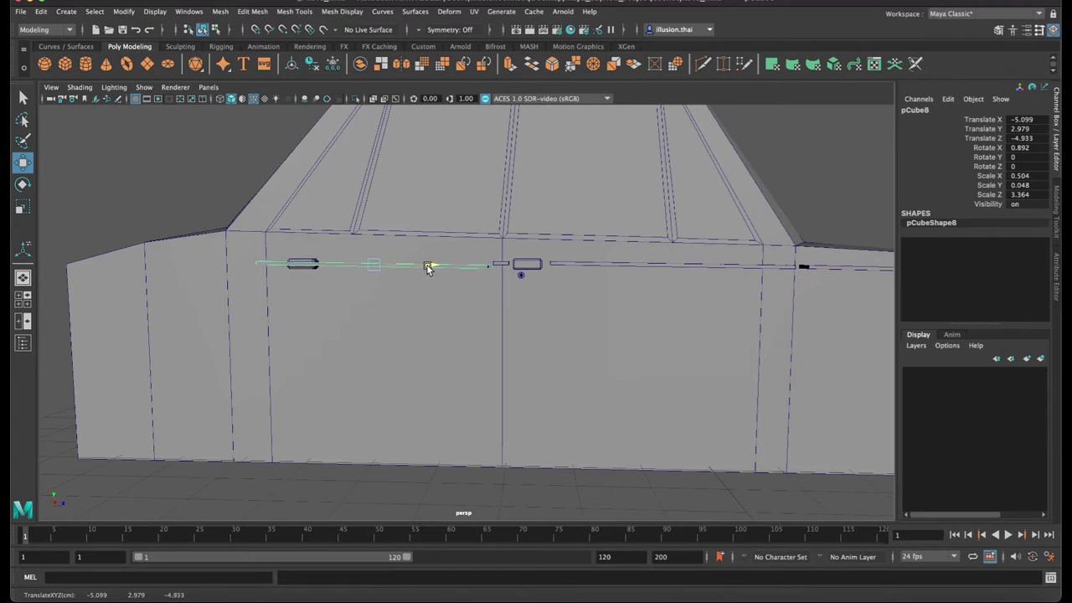
{"action": "left_click", "coordinate": [384, 248]}
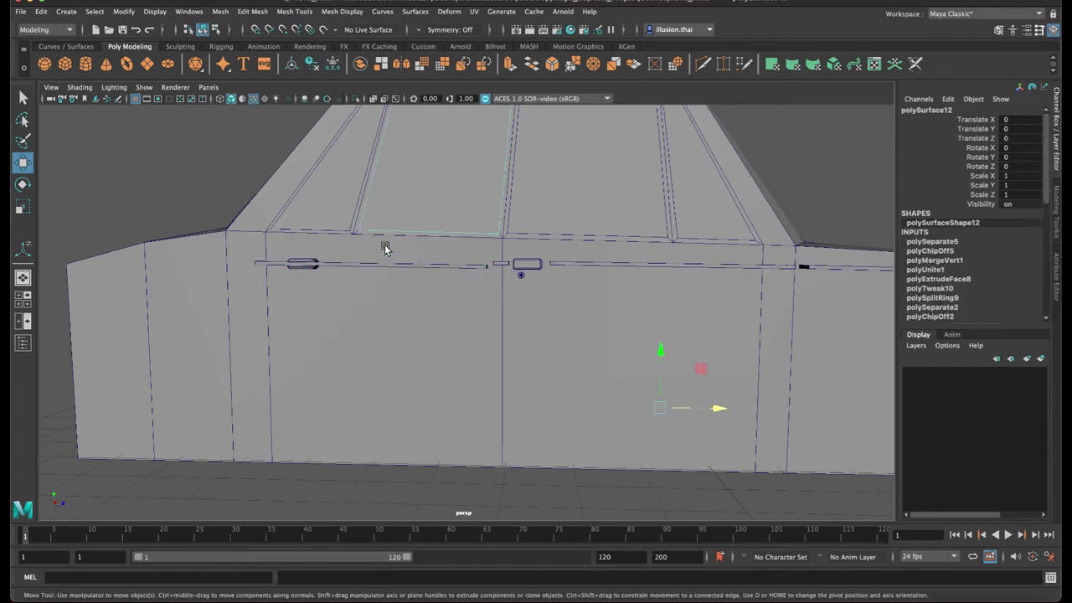
{"action": "left_click", "coordinate": [385, 264]}
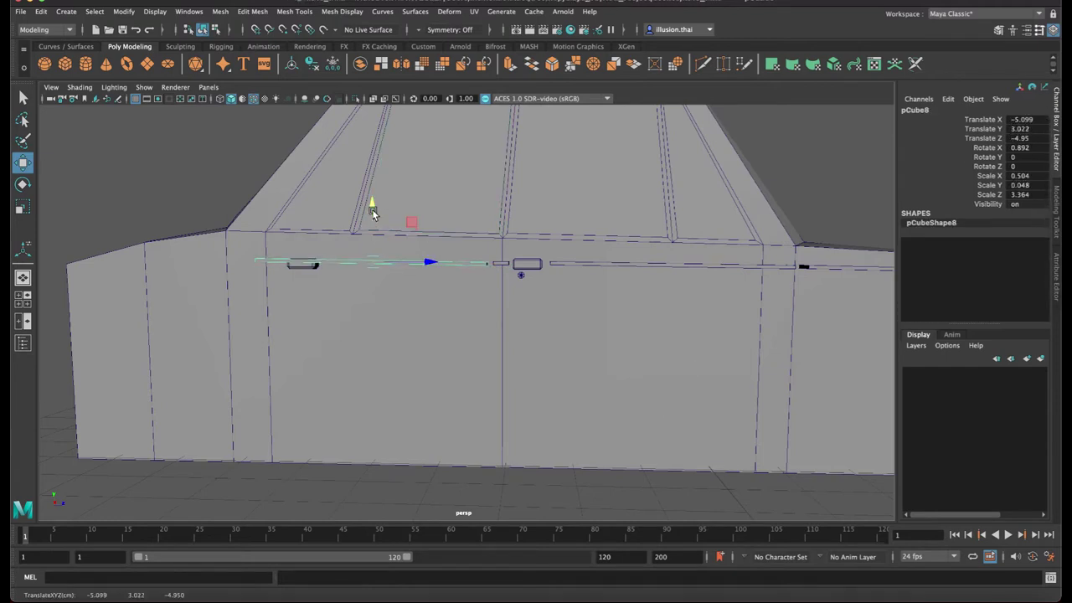
Rotate the rear door strip to about 0.421 in X, scale it to about 2.436 in Z and move it to about Z -4.453
{"action": "key", "text": "e"}
{"action": "left_click_drag", "start_coordinate": [412, 230], "coordinate": [413, 230]}
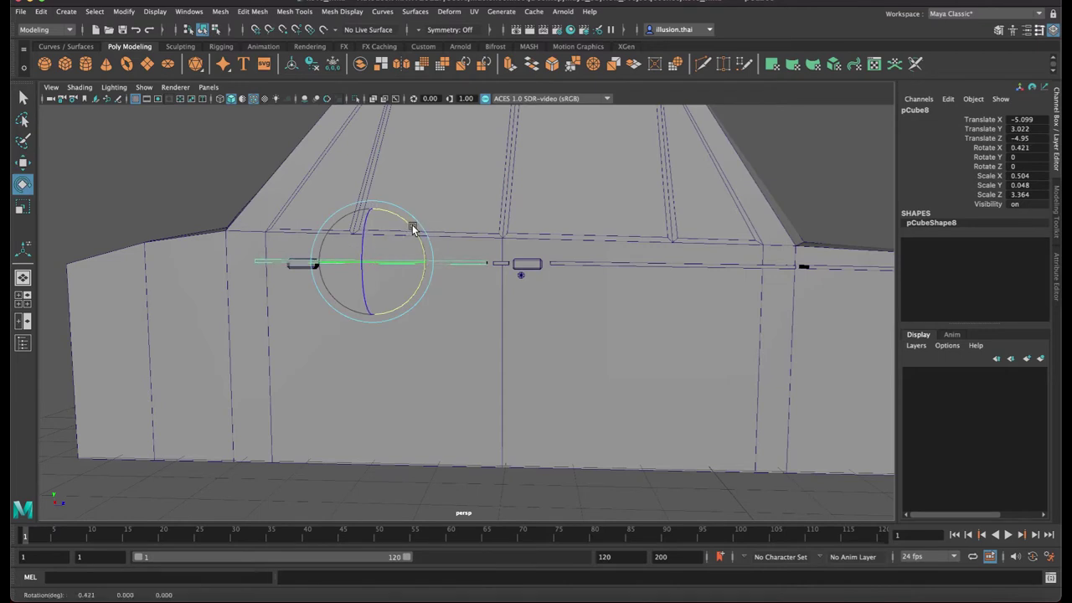
{"action": "key", "text": "r"}
{"action": "left_click_drag", "start_coordinate": [426, 263], "coordinate": [467, 266]}
{"action": "key", "text": "w"}
{"action": "key", "text": "r"}
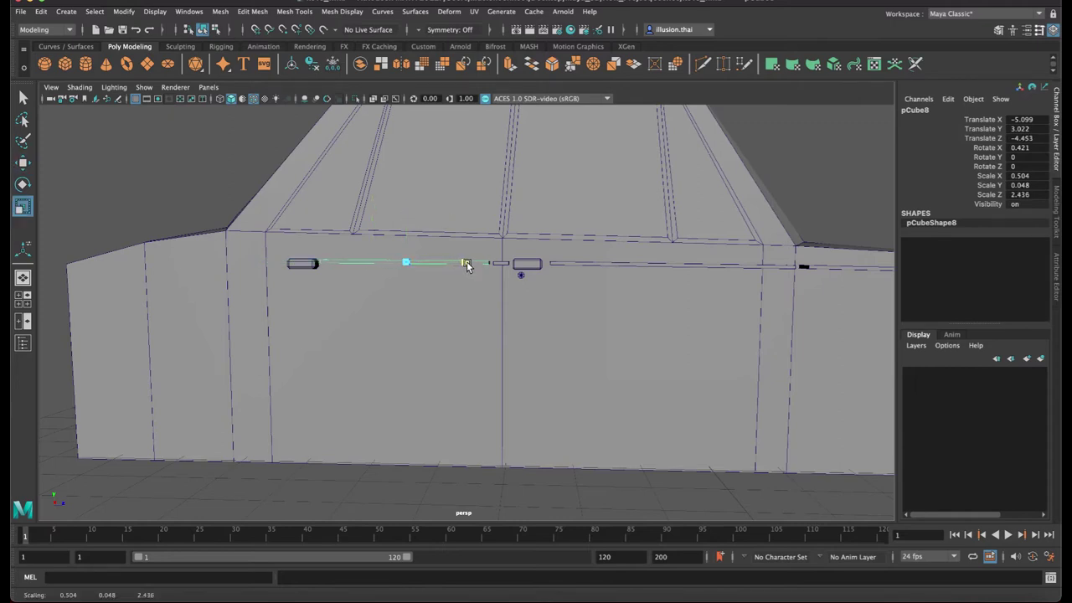
Lower the rear door strip to about Y 3.005 and rotate it to about -0.032 in X
{"action": "key", "text": "w"}
{"action": "left_click_drag", "start_coordinate": [407, 210], "coordinate": [448, 230]}
{"action": "key", "text": "e"}
Duplicate the short strip behind the front door handle and move the copy behind the rear door handle at about Z -6.501
{"action": "left_click", "coordinate": [542, 265]}
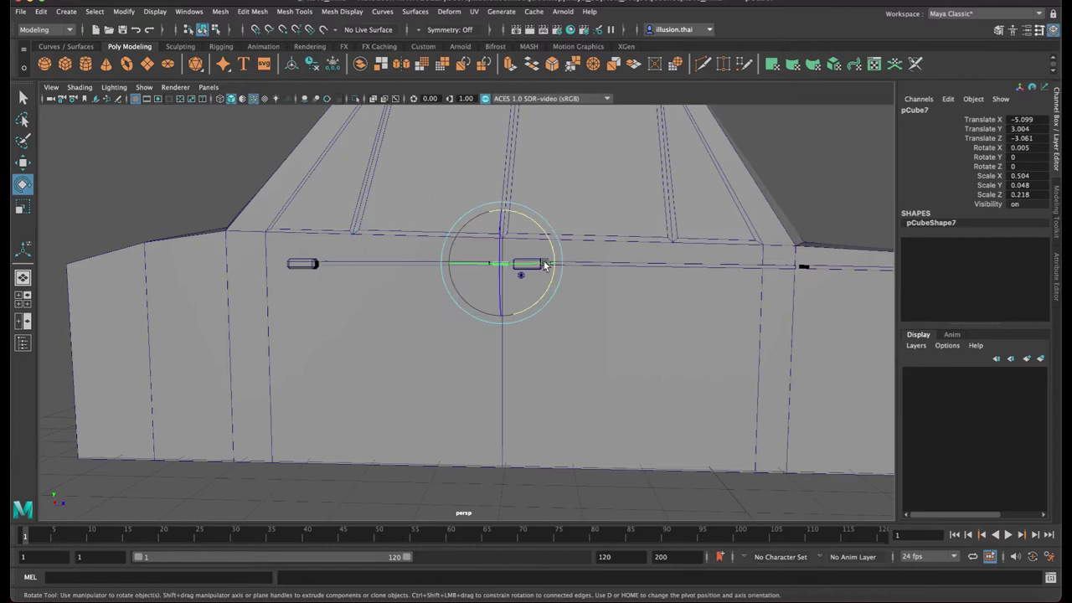
{"action": "middle_click_drag", "start_coordinate": [590, 289], "coordinate": [705, 288], "text": "alt"}
{"action": "key", "text": "ctrl+d"}
{"action": "key", "text": "w"}
{"action": "left_click_drag", "start_coordinate": [678, 268], "coordinate": [447, 266]}
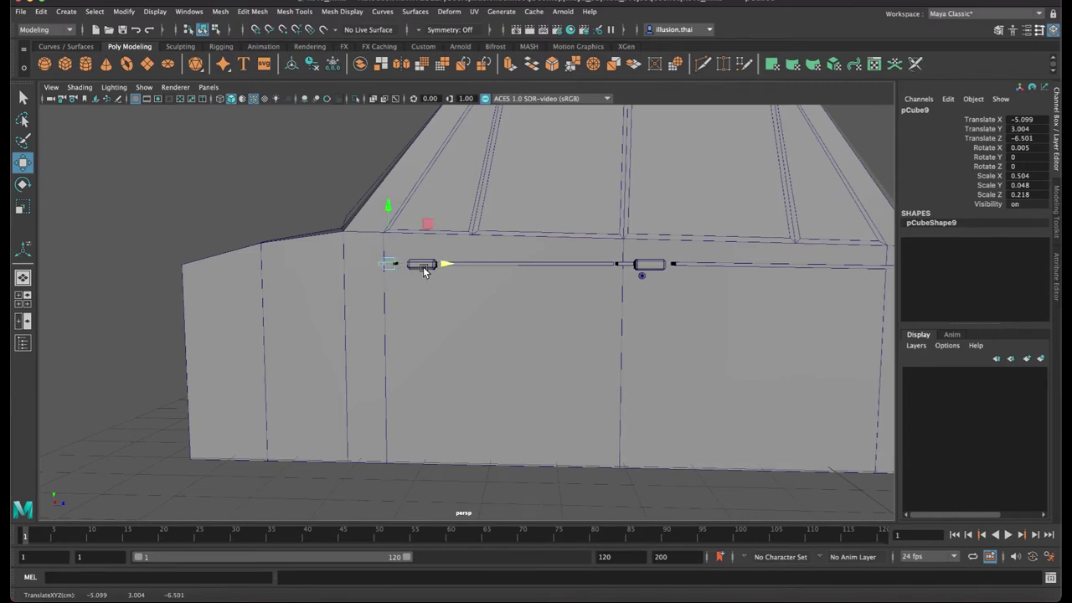
Move the rear door handle along the body to about Z -6.165
{"action": "left_click", "coordinate": [424, 265]}
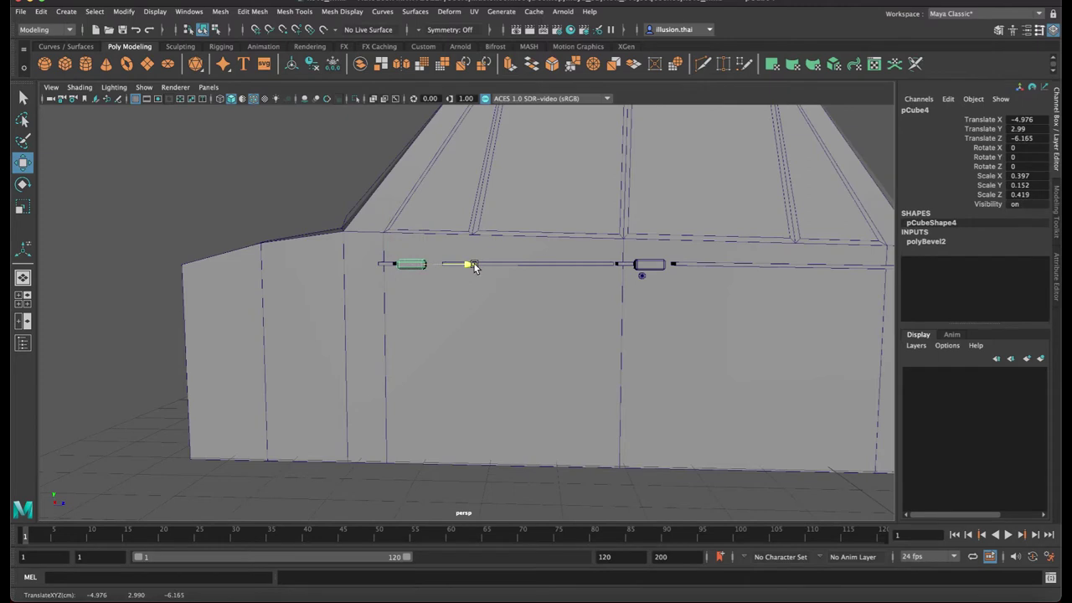
{"action": "left_click", "coordinate": [515, 263]}
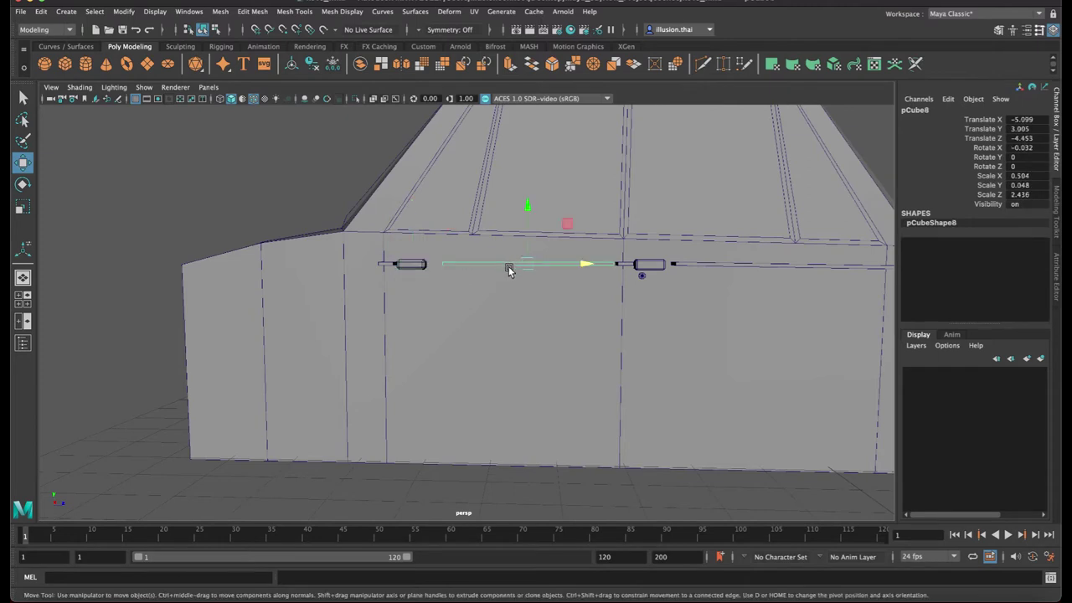
{"action": "left_click", "coordinate": [422, 267]}
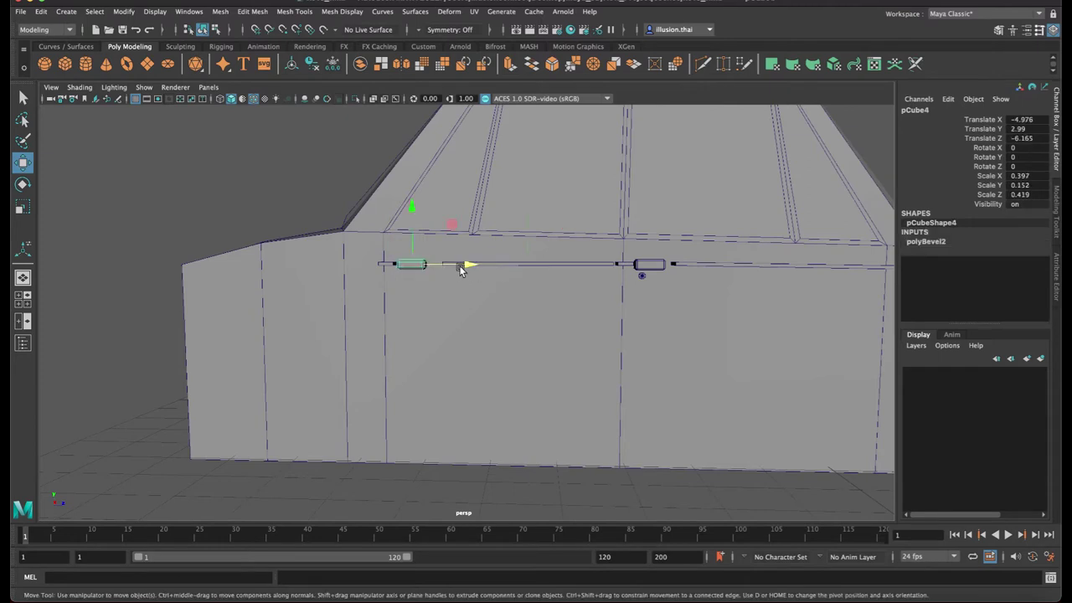
Lengthen the rear door strip to about 2.571 in Z, then duplicate it and move the copy onto the rear fender at about Z -8.038
{"action": "left_click", "coordinate": [528, 264]}
{"action": "left_click_drag", "start_coordinate": [581, 266], "coordinate": [337, 267]}
{"action": "key", "text": "r"}
{"action": "key", "text": "w"}
{"action": "key", "text": "ctrl+d"}
{"action": "middle_click_drag", "start_coordinate": [338, 268], "coordinate": [411, 266], "text": "alt"}
Rotate the rear fender strip to about -0.723 in X and move it to about Y 2.979, Z -8.012
{"action": "key", "text": "e"}
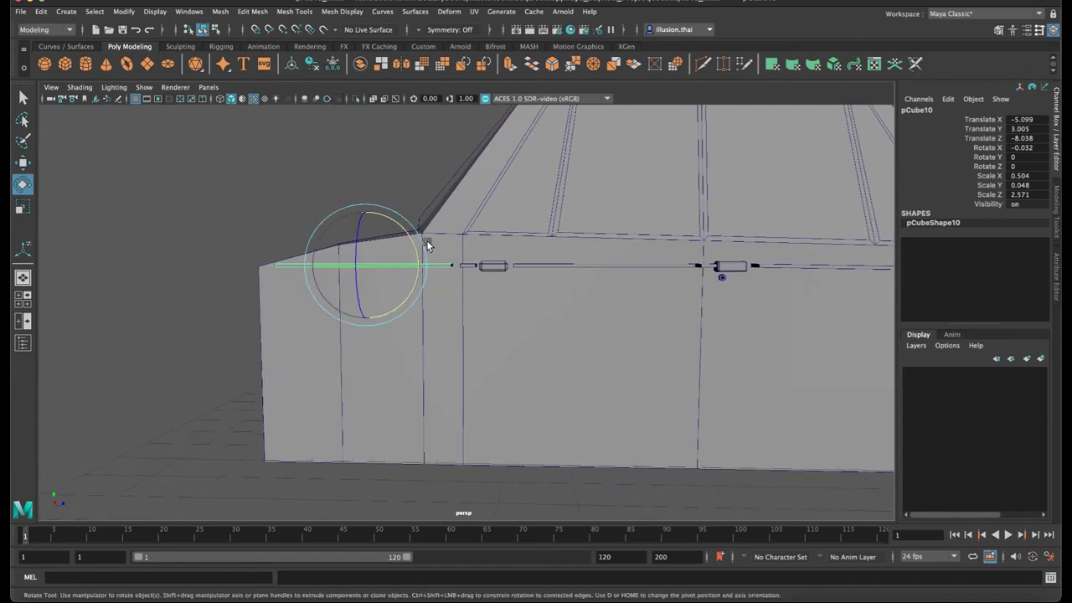
{"action": "left_click_drag", "start_coordinate": [408, 235], "coordinate": [409, 237]}
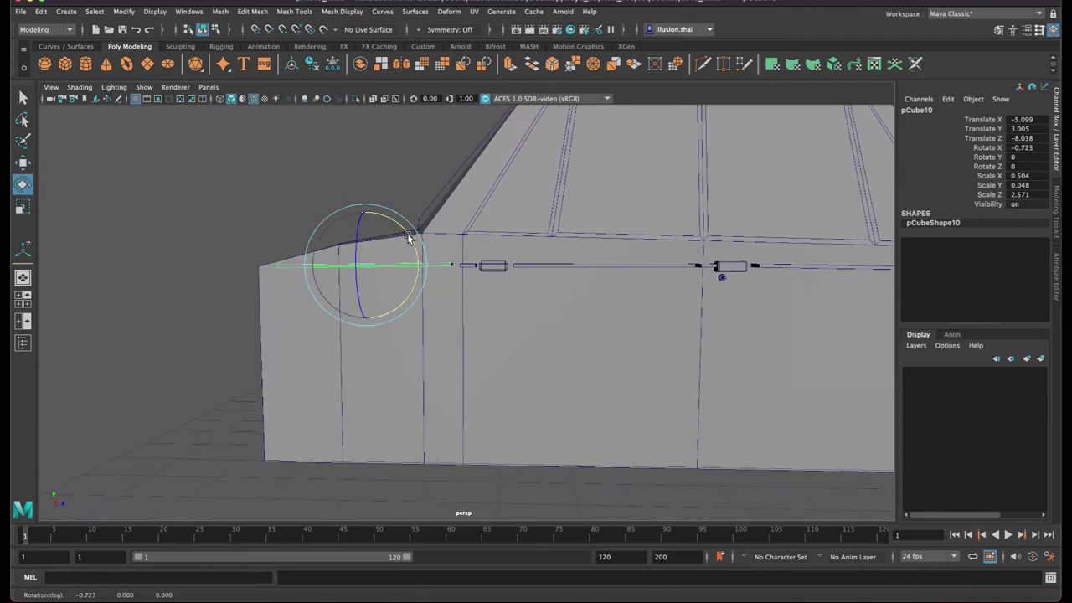
{"action": "key", "text": "w"}
{"action": "left_click_drag", "start_coordinate": [366, 209], "coordinate": [366, 211]}
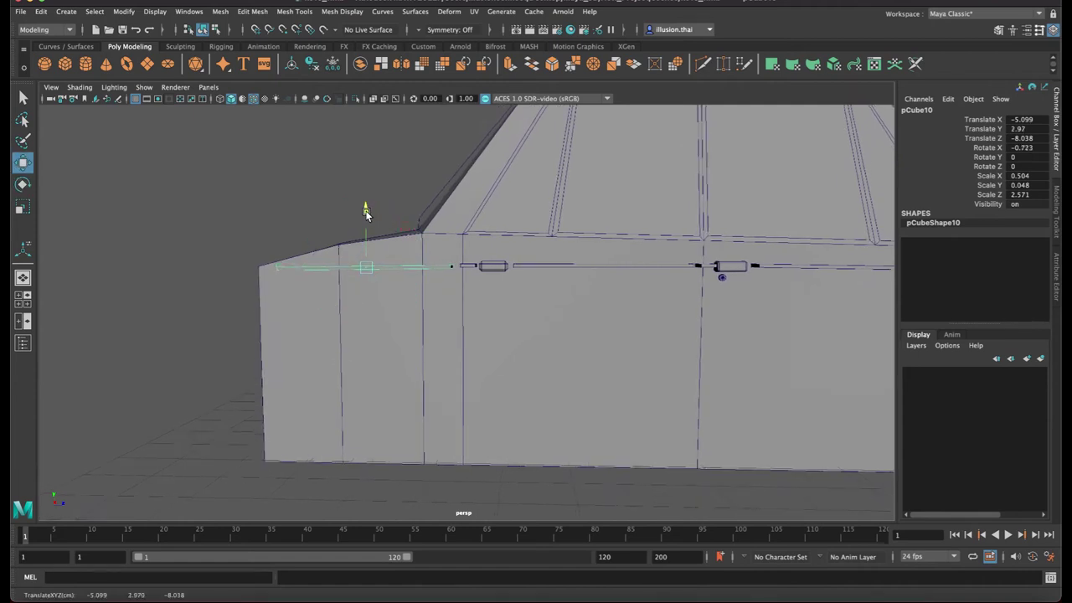
{"action": "left_click", "coordinate": [408, 266]}
{"action": "left_click", "coordinate": [407, 266]}
{"action": "left_click", "coordinate": [431, 268]}
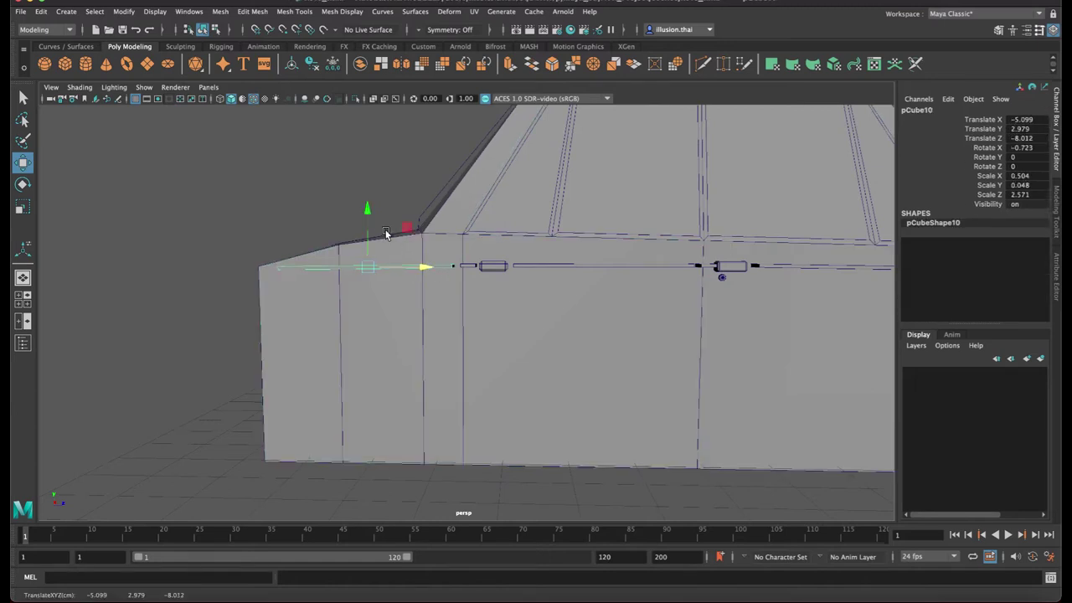
{"action": "left_click", "coordinate": [369, 211]}
Select all the side trim strips and move them inward along X, bringing the front fender strip to about X -4.792
{"action": "left_click_drag", "start_coordinate": [371, 219], "coordinate": [507, 299], "text": "alt"}
{"action": "key", "text": "q"}
{"action": "left_click", "coordinate": [506, 274], "text": "shift"}
{"action": "left_click", "coordinate": [579, 250], "text": "shift"}
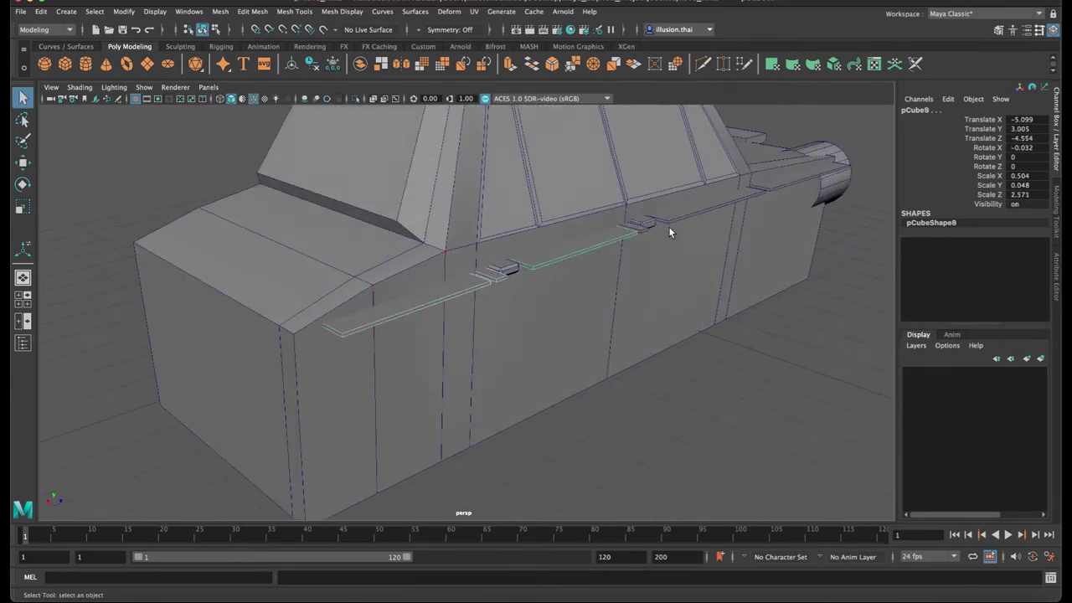
{"action": "left_click", "coordinate": [642, 231], "text": "shift"}
{"action": "left_click", "coordinate": [683, 215], "text": "shift"}
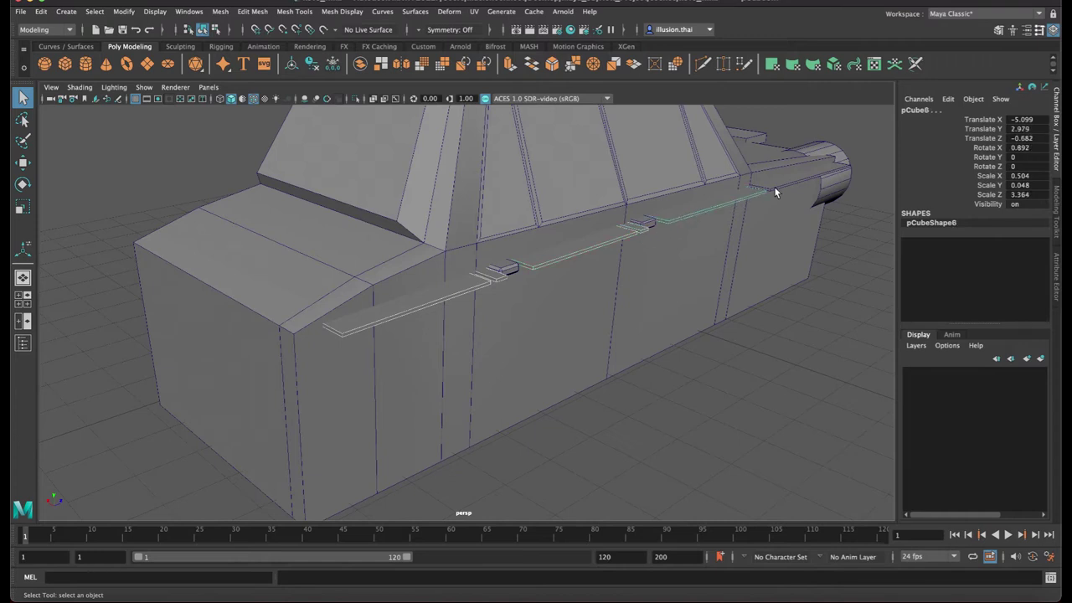
{"action": "left_click", "coordinate": [774, 188], "text": "shift"}
{"action": "left_click_drag", "start_coordinate": [747, 224], "coordinate": [777, 209], "text": "alt"}
{"action": "key", "text": "w"}
{"action": "left_click_drag", "start_coordinate": [703, 165], "coordinate": [680, 160]}
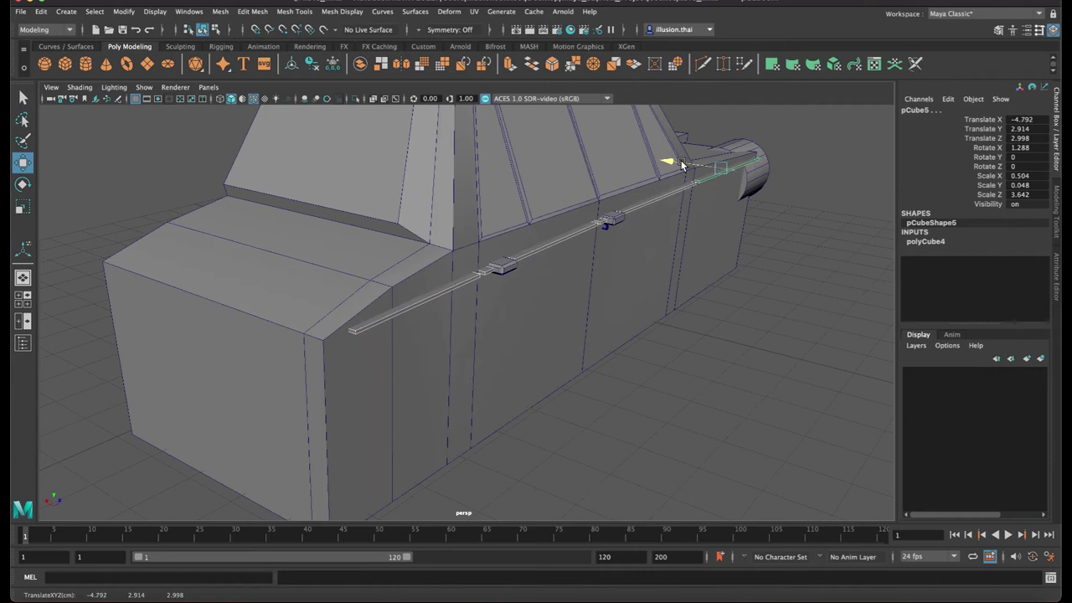
{"action": "left_click_drag", "start_coordinate": [763, 219], "coordinate": [778, 222], "text": "alt"}
{"action": "left_click", "coordinate": [778, 222]}
Put the car body into vertex editing, select the vertices at the rear end of the trunk and display the model in wireframe
{"action": "middle_click_drag", "start_coordinate": [571, 281], "coordinate": [663, 224], "text": "alt"}
{"action": "left_click_drag", "start_coordinate": [663, 224], "coordinate": [588, 233], "text": "alt"}
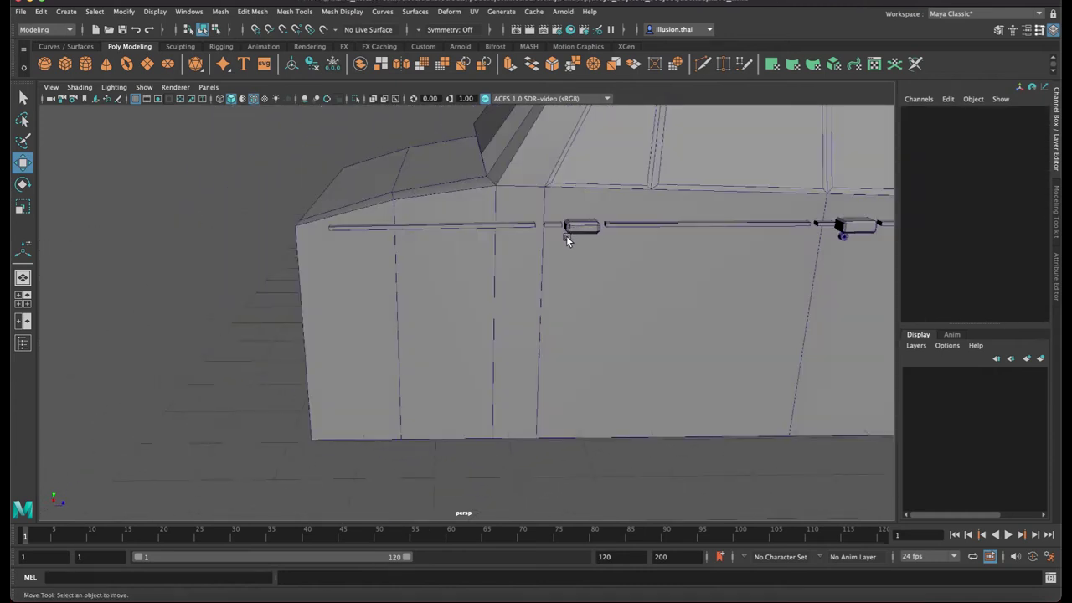
{"action": "middle_click_drag", "start_coordinate": [484, 220], "coordinate": [564, 227], "text": "alt"}
{"action": "left_click", "coordinate": [419, 255]}
{"action": "left_click_drag", "start_coordinate": [419, 254], "coordinate": [422, 249], "text": "alt"}
{"action": "right_click_drag", "start_coordinate": [422, 249], "coordinate": [399, 247]}
{"action": "left_click_drag", "start_coordinate": [399, 248], "coordinate": [388, 241], "text": "alt"}
{"action": "left_click_drag", "start_coordinate": [327, 153], "coordinate": [520, 485]}
{"action": "key", "text": "4"}
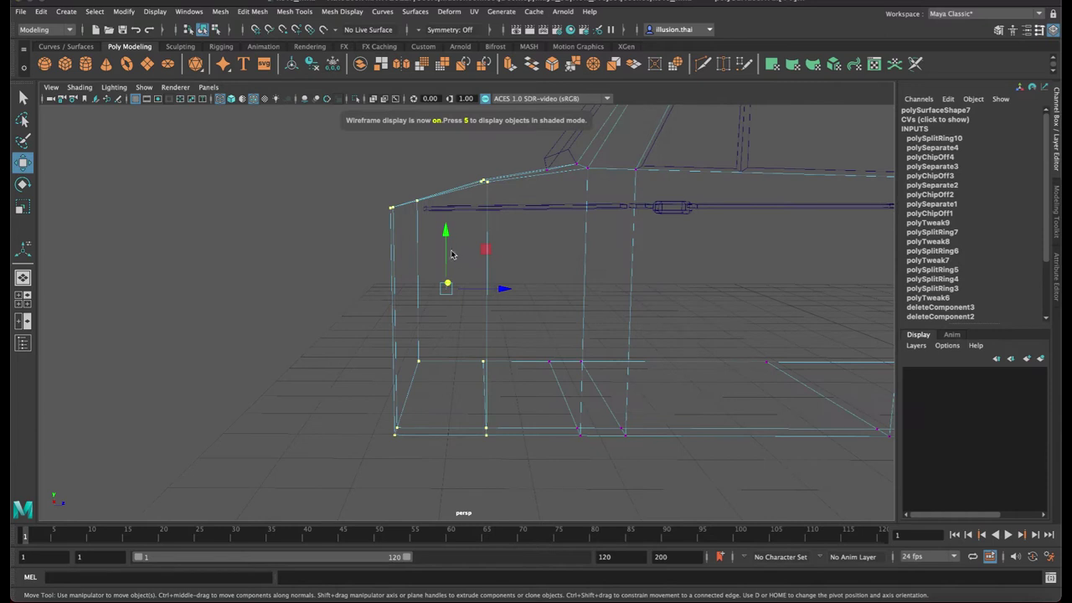
{"action": "left_click", "coordinate": [350, 157]}
{"action": "left_click_drag", "start_coordinate": [350, 155], "coordinate": [520, 479]}
{"action": "left_click_drag", "start_coordinate": [447, 235], "coordinate": [447, 230]}
{"action": "key", "text": "super+z"}
Raise the top vertices at the rear of the trunk slightly, then return to shaded display and object selection
{"action": "left_click_drag", "start_coordinate": [337, 144], "coordinate": [503, 245]}
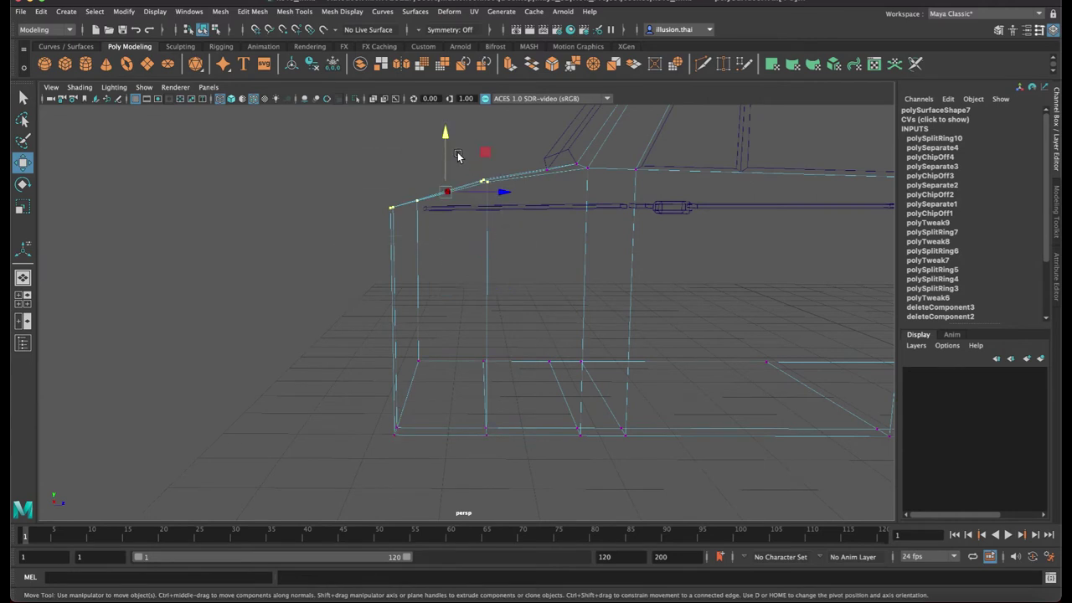
{"action": "left_click_drag", "start_coordinate": [446, 139], "coordinate": [445, 127]}
{"action": "left_click_drag", "start_coordinate": [347, 157], "coordinate": [425, 241]}
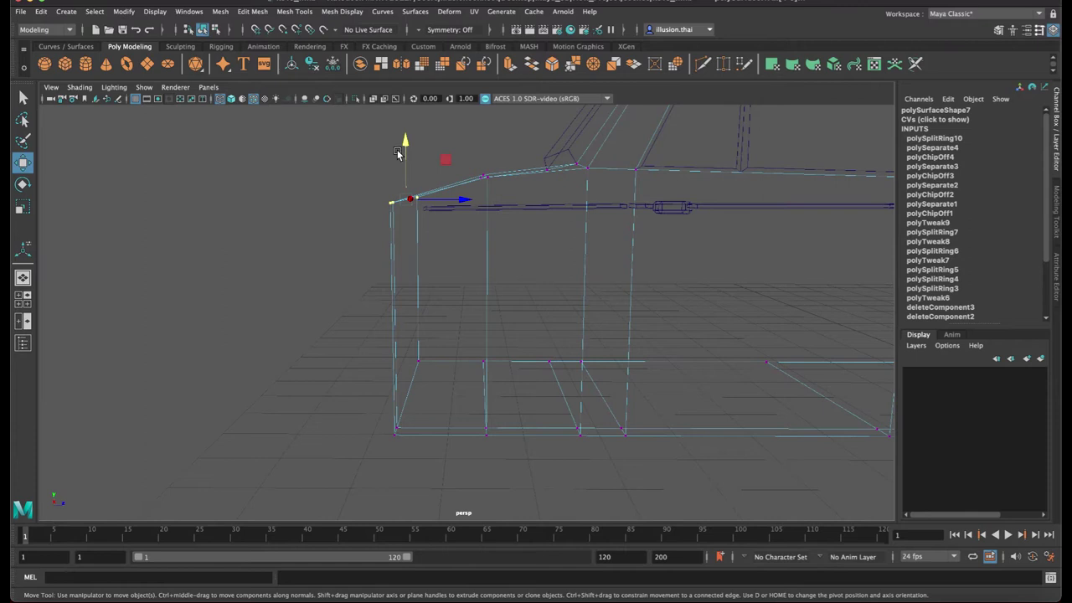
{"action": "left_click_drag", "start_coordinate": [333, 146], "coordinate": [425, 492]}
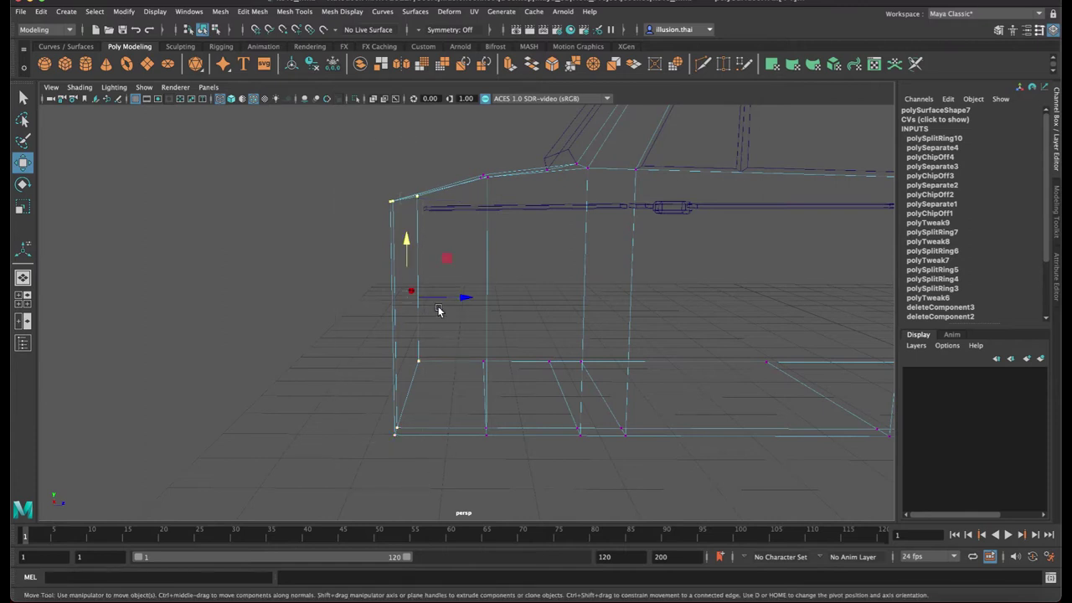
{"action": "key", "text": "5"}
{"action": "right_click_drag", "start_coordinate": [488, 266], "coordinate": [527, 250]}
{"action": "left_click", "coordinate": [687, 463]}
Scale the headlight cylinder uniformly to about 0.572 and fit it against the upper front corner of the body
{"action": "right_click_drag", "start_coordinate": [686, 463], "coordinate": [510, 407], "text": "alt"}
{"action": "middle_click_drag", "start_coordinate": [658, 362], "coordinate": [533, 350], "text": "alt"}
{"action": "mouse_move", "coordinate": [553, 373]}
{"action": "left_mouse_down", "text": "alt"}
{"action": "mouse_move", "coordinate": [611, 373]}
{"action": "mouse_move", "coordinate": [514, 382]}
{"action": "mouse_move", "coordinate": [550, 377]}
{"action": "left_mouse_up", "text": "alt"}
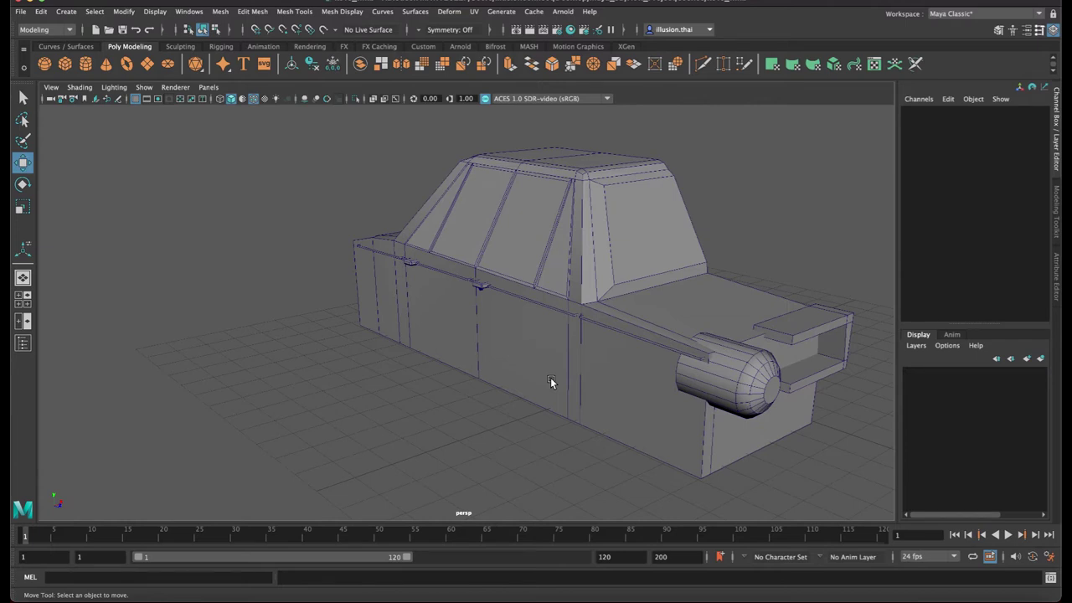
{"action": "left_click_drag", "start_coordinate": [669, 428], "coordinate": [615, 382], "text": "alt"}
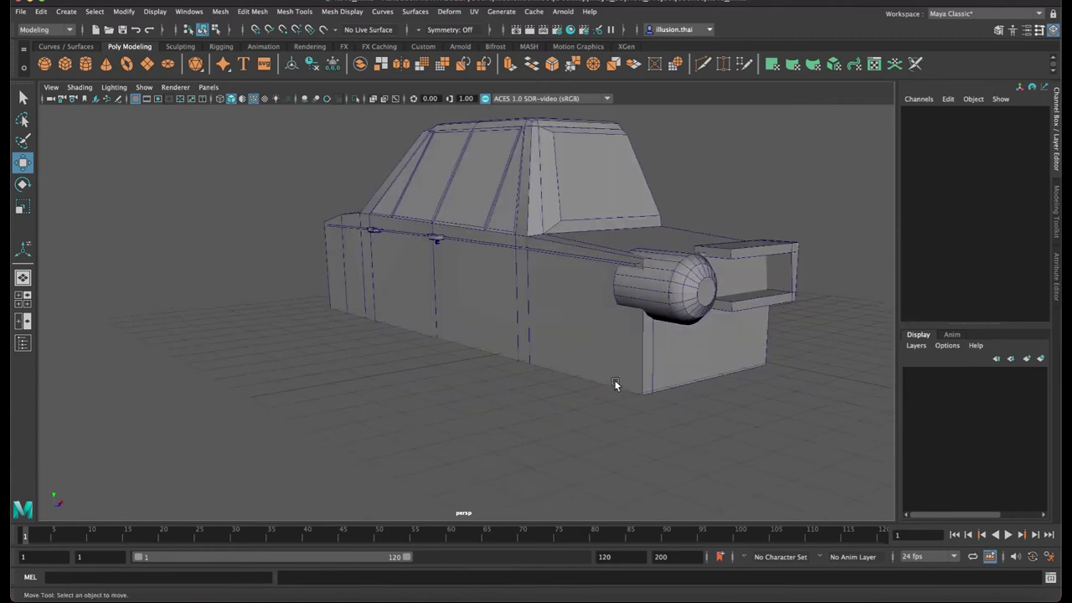
{"action": "left_click", "coordinate": [698, 313]}
{"action": "left_click_drag", "start_coordinate": [681, 312], "coordinate": [553, 281], "text": "alt"}
{"action": "key", "text": "r"}
{"action": "key", "text": "w"}
{"action": "left_click_drag", "start_coordinate": [624, 294], "coordinate": [599, 290]}
{"action": "key", "text": "r"}
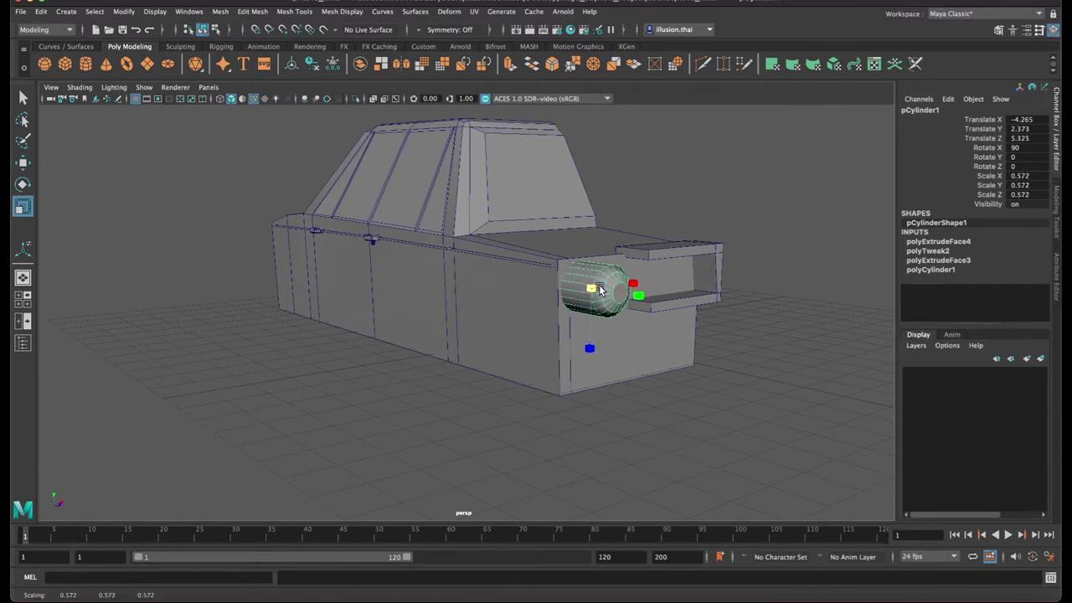
{"action": "key", "text": "w"}
{"action": "left_click_drag", "start_coordinate": [591, 236], "coordinate": [635, 251]}
{"action": "middle_click_drag", "start_coordinate": [637, 253], "coordinate": [562, 272], "text": "alt"}
{"action": "left_click", "coordinate": [558, 281]}
{"action": "right_click_drag", "start_coordinate": [554, 276], "coordinate": [510, 274]}
{"action": "middle_click_drag", "start_coordinate": [584, 266], "coordinate": [589, 273], "text": "alt"}
{"action": "key", "text": "q"}
{"action": "right_click_drag", "start_coordinate": [591, 272], "coordinate": [647, 254]}
{"action": "left_click", "coordinate": [787, 261]}
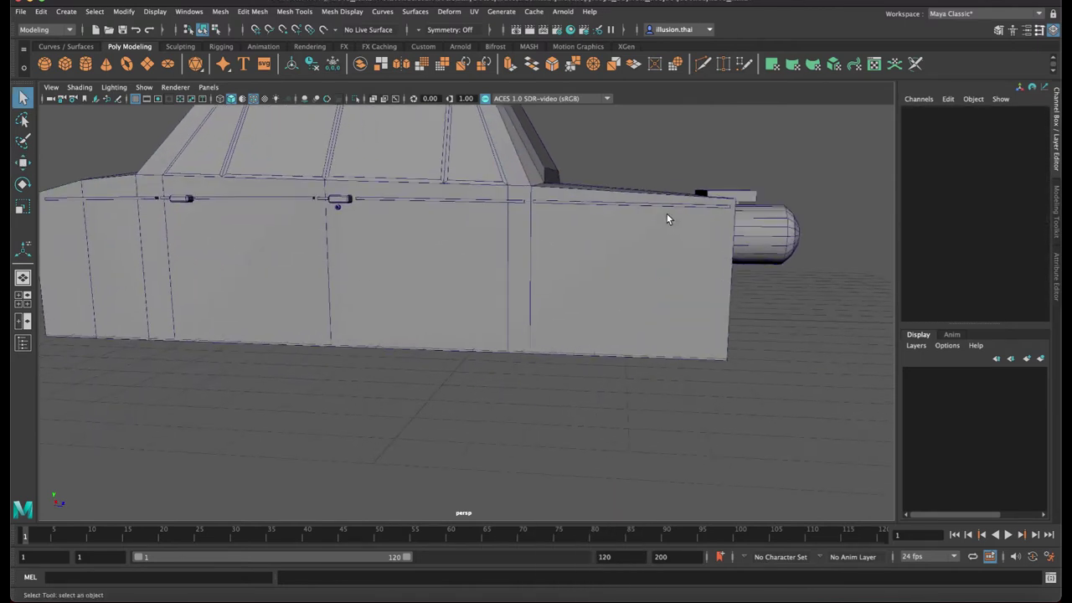
Shorten the front fender strip to about 2.997 in Z and move it to about Z 2.637
{"action": "left_click", "coordinate": [665, 205]}
{"action": "middle_click_drag", "start_coordinate": [664, 205], "coordinate": [639, 219], "text": "alt"}
{"action": "left_click", "coordinate": [639, 219]}
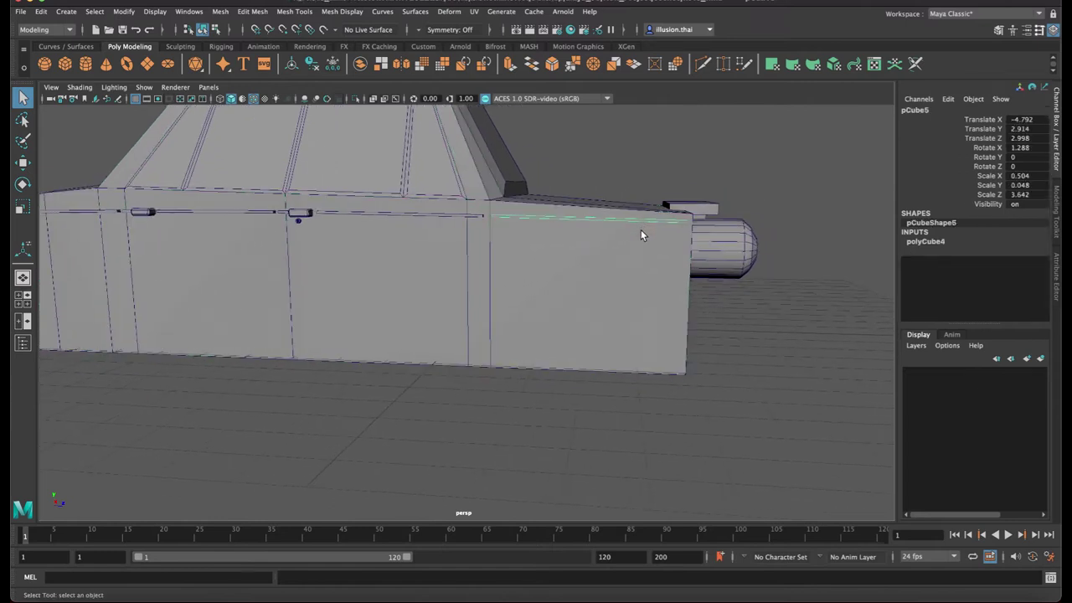
{"action": "key", "text": "r"}
{"action": "left_click_drag", "start_coordinate": [641, 220], "coordinate": [628, 220]}
{"action": "key", "text": "w"}
{"action": "key", "text": "r"}
{"action": "key", "text": "w"}
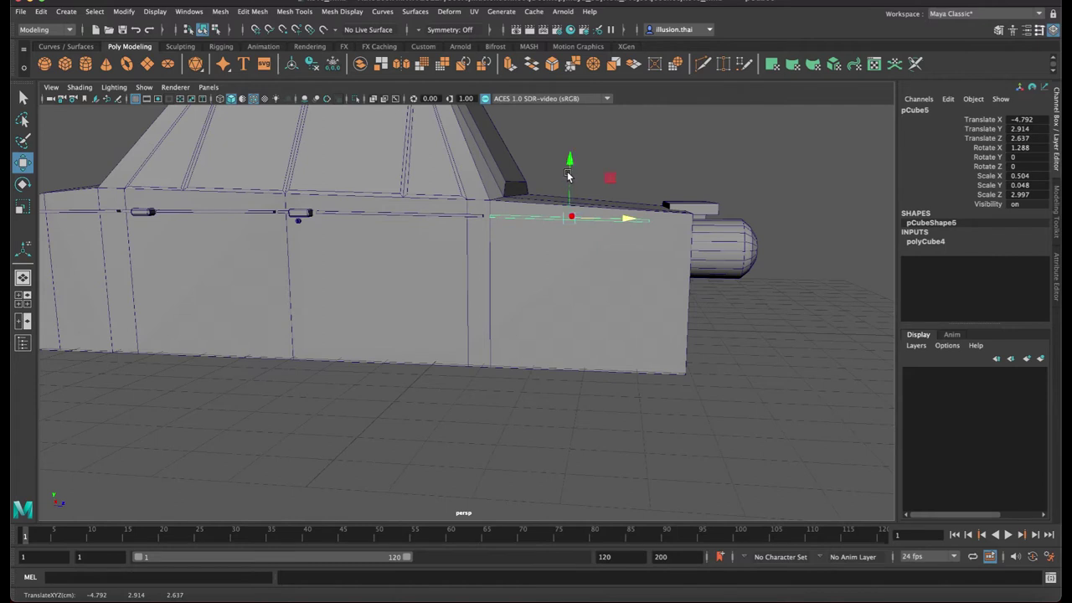
{"action": "left_click_drag", "start_coordinate": [569, 175], "coordinate": [570, 177]}
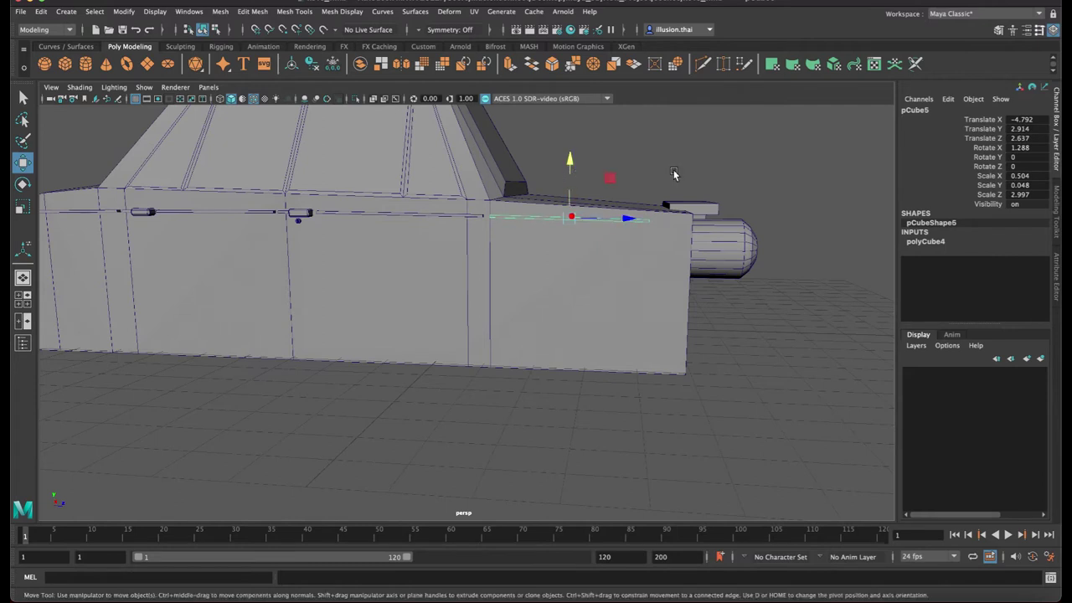
{"action": "left_click", "coordinate": [676, 174]}
Create a polygon cube, flatten it to about 0.274 in Y and place it beside the front fender at about X -6.711, Y 2.741, Z 4.297
{"action": "middle_click_drag", "start_coordinate": [687, 194], "coordinate": [604, 206], "text": "alt"}
{"action": "left_click", "coordinate": [69, 65]}
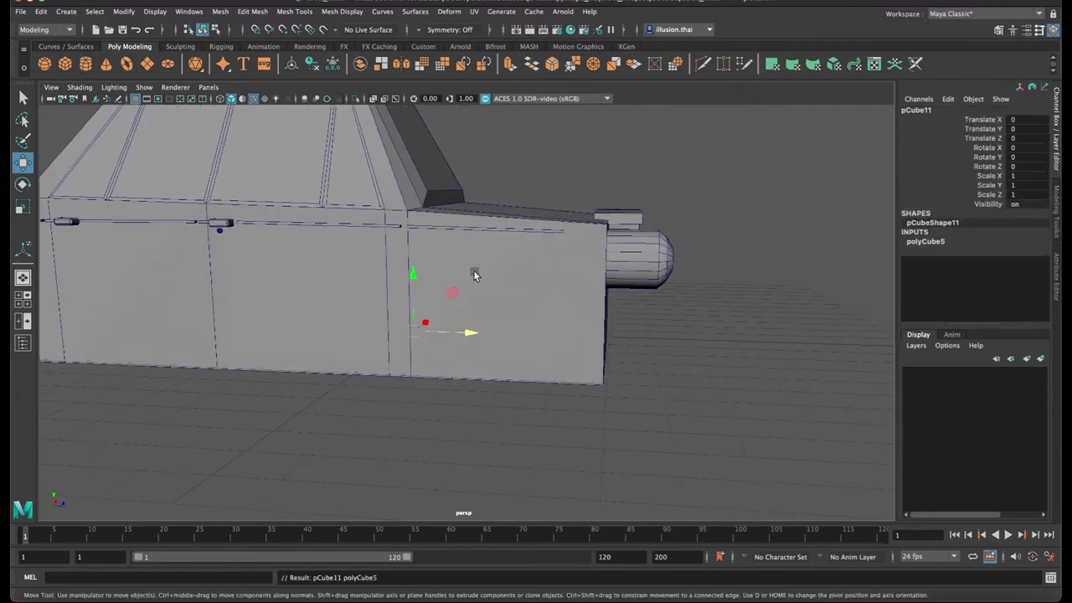
{"action": "left_click_drag", "start_coordinate": [473, 270], "coordinate": [475, 277], "text": "alt"}
{"action": "left_click_drag", "start_coordinate": [424, 323], "coordinate": [388, 396]}
{"action": "left_click_drag", "start_coordinate": [342, 337], "coordinate": [642, 327]}
{"action": "key", "text": "r"}
{"action": "key", "text": "w"}
{"action": "left_click_drag", "start_coordinate": [593, 259], "coordinate": [601, 184]}
{"action": "key", "text": "r"}
{"action": "left_click_drag", "start_coordinate": [555, 275], "coordinate": [491, 279], "text": "alt"}
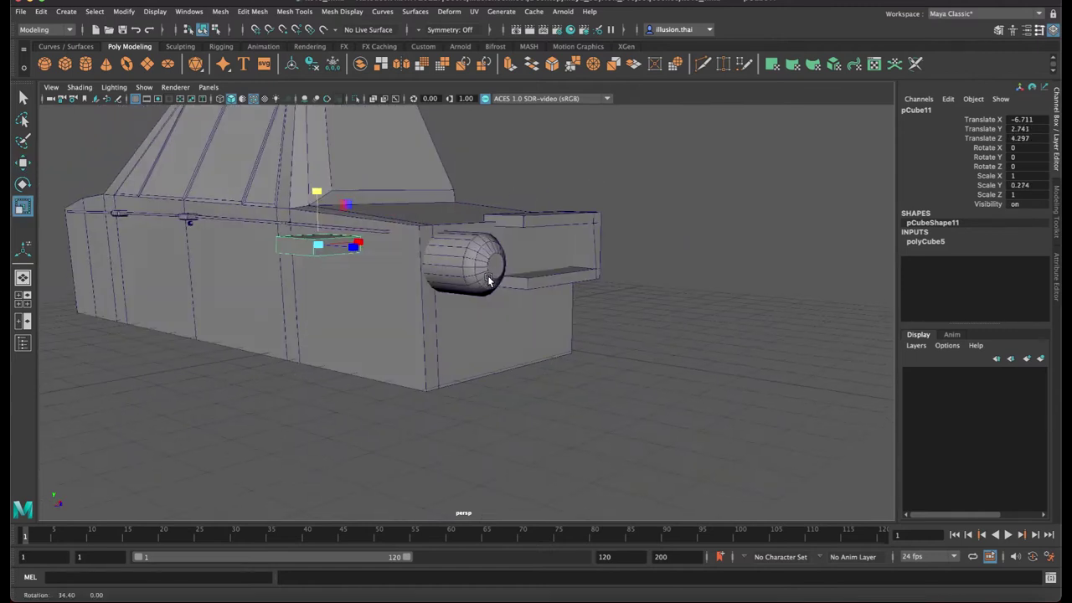
Shrink the block to about 0.649 × 0.178 × 0.649, move it to about X -4.771, Y 2.836, Z 4.561 and tilt it about 1.779 in X
{"action": "left_click_drag", "start_coordinate": [410, 215], "coordinate": [393, 264], "text": "alt"}
{"action": "left_click_drag", "start_coordinate": [373, 350], "coordinate": [520, 306]}
{"action": "key", "text": "w"}
{"action": "left_click_drag", "start_coordinate": [532, 181], "coordinate": [570, 201]}
{"action": "key", "text": "e"}
{"action": "key", "text": "q"}
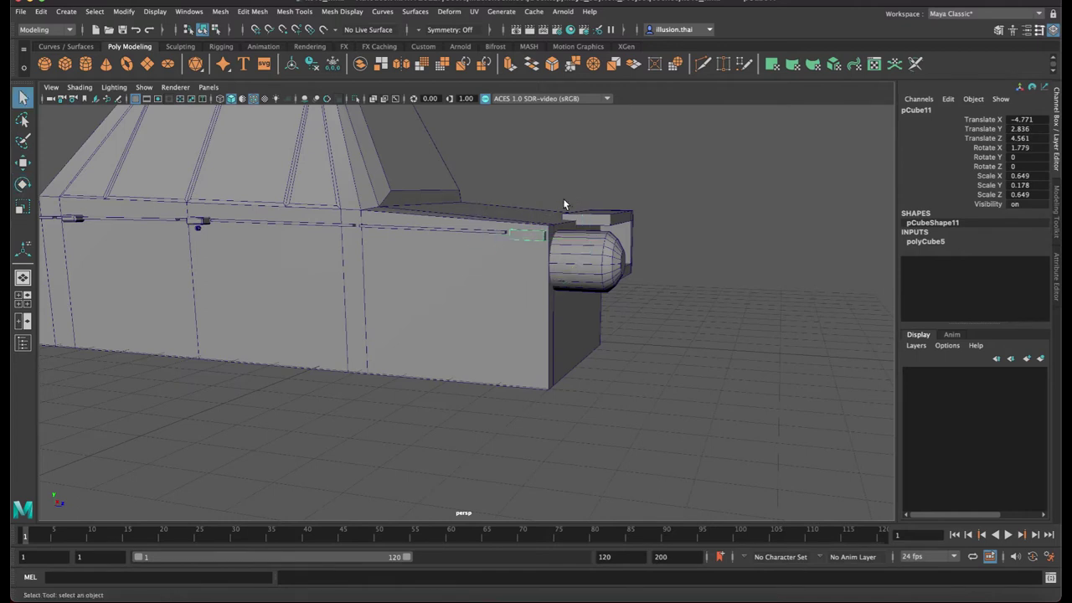
{"action": "right_click_drag", "start_coordinate": [564, 199], "coordinate": [676, 223], "text": "alt"}
{"action": "middle_click_drag", "start_coordinate": [589, 191], "coordinate": [576, 237], "text": "alt"}
{"action": "right_click_drag", "start_coordinate": [536, 238], "coordinate": [574, 263], "text": "alt"}
{"action": "middle_click_drag", "start_coordinate": [586, 192], "coordinate": [550, 277], "text": "alt"}
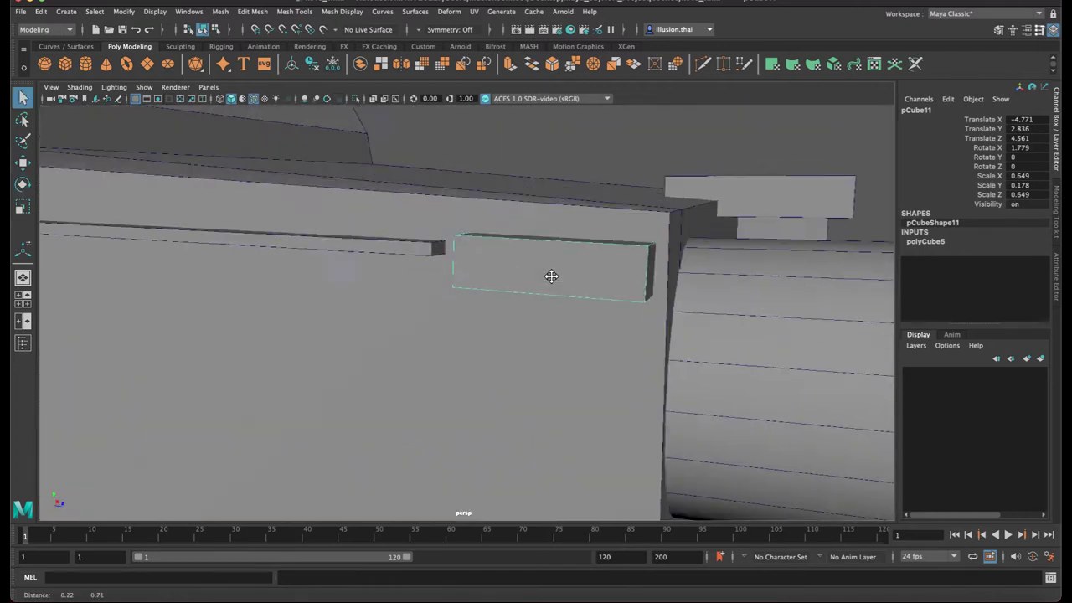
{"action": "left_click_drag", "start_coordinate": [550, 277], "coordinate": [507, 283], "text": "alt"}
{"action": "right_click_drag", "start_coordinate": [507, 281], "coordinate": [507, 252]}
{"action": "left_click_drag", "start_coordinate": [553, 262], "coordinate": [562, 277], "text": "alt"}
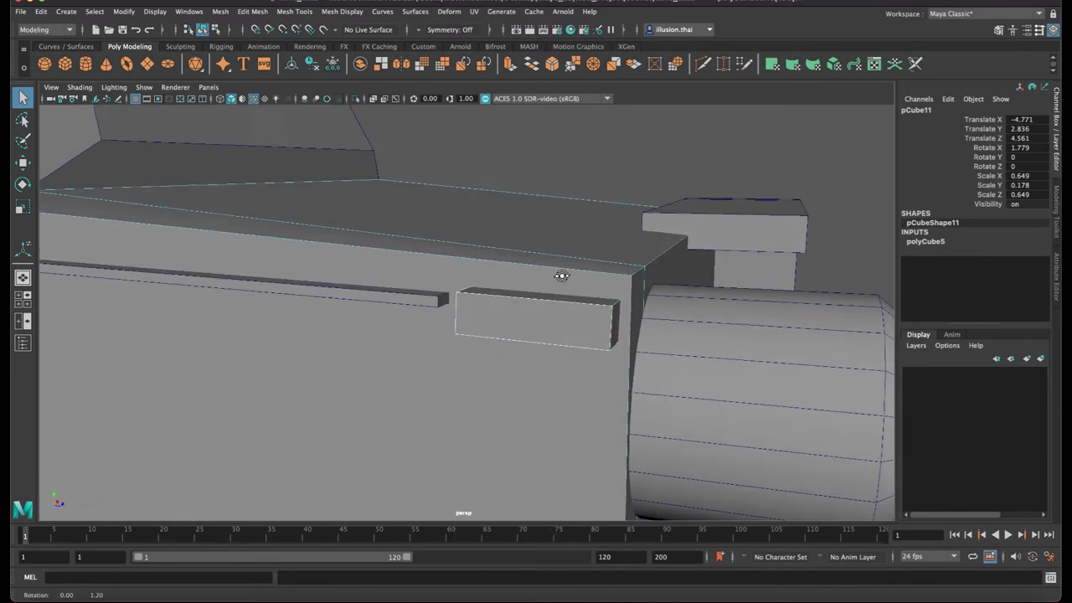
{"action": "left_click", "coordinate": [471, 296]}
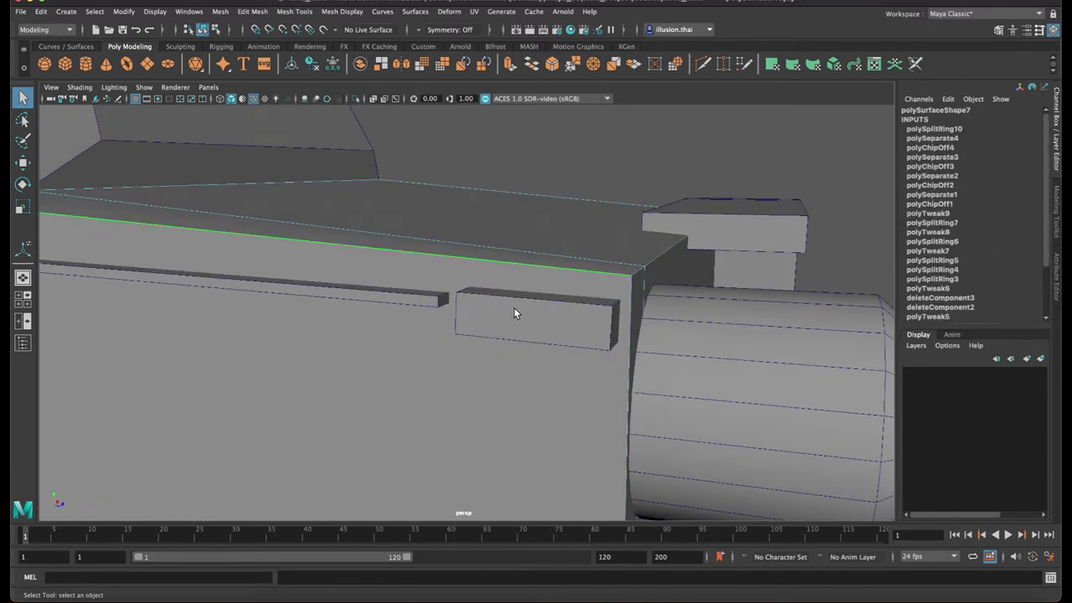
{"action": "left_click", "coordinate": [573, 208]}
{"action": "right_click_drag", "start_coordinate": [548, 252], "coordinate": [593, 222]}
{"action": "left_click", "coordinate": [596, 180]}
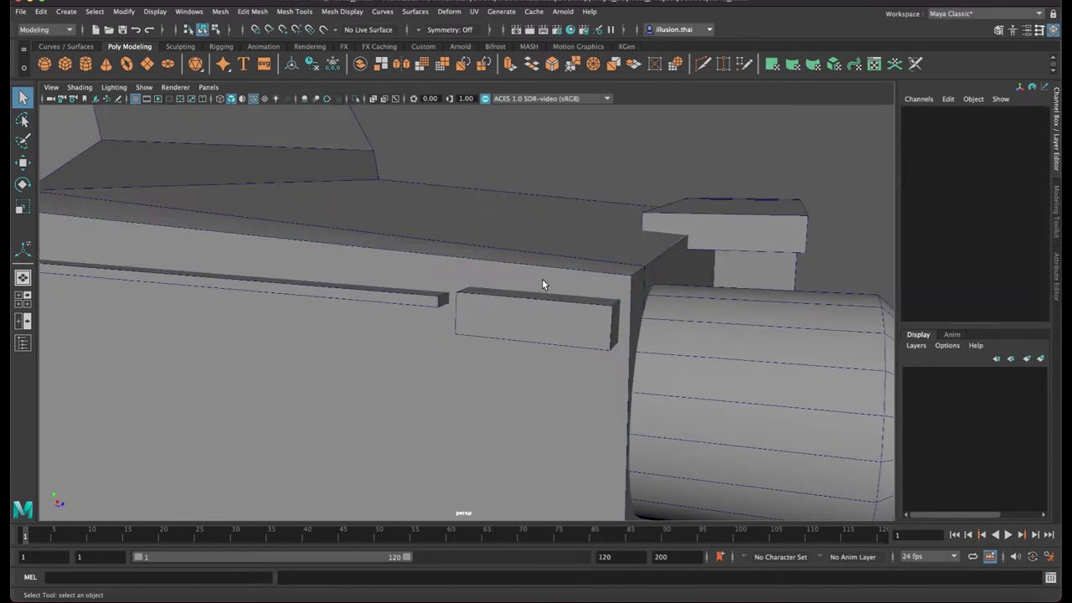
Move the two short top edges of the small fender block forward to slant its ends, then return to object selection
{"action": "left_click", "coordinate": [536, 316]}
{"action": "key", "text": "F8"}
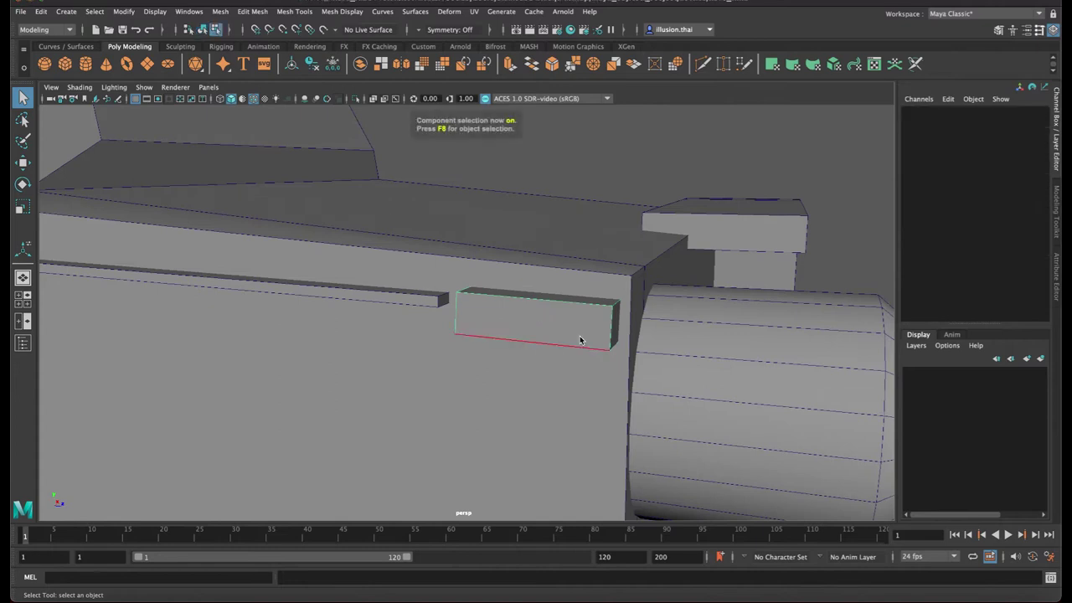
{"action": "left_click", "coordinate": [471, 290]}
{"action": "key", "text": "w"}
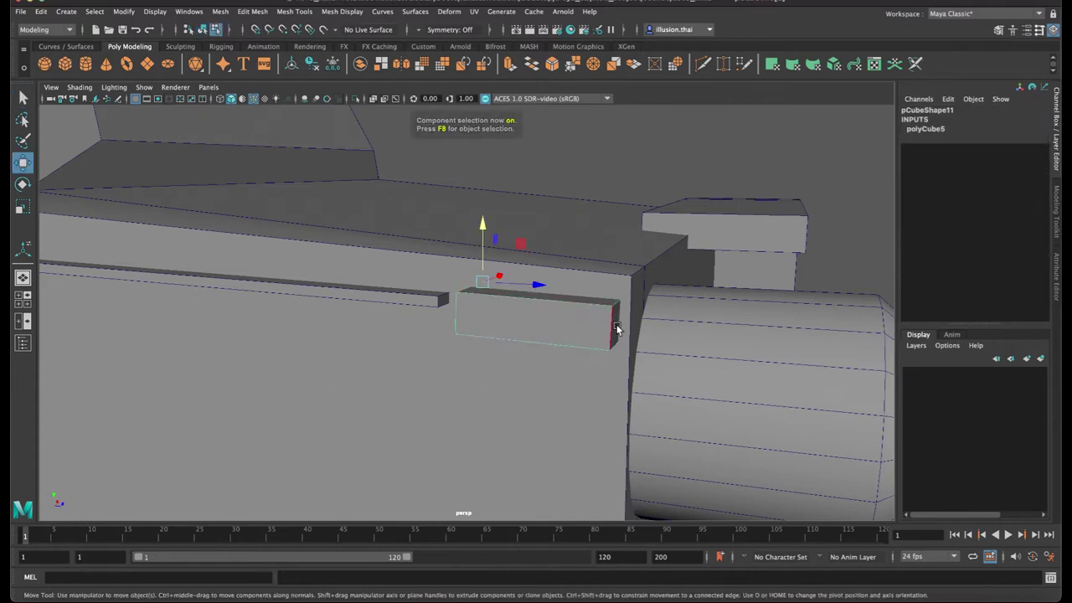
{"action": "left_click", "coordinate": [616, 304], "text": "shift"}
{"action": "left_click_drag", "start_coordinate": [611, 294], "coordinate": [647, 300]}
{"action": "right_click_drag", "start_coordinate": [587, 299], "coordinate": [622, 281]}
{"action": "left_click", "coordinate": [615, 165]}
Shorten the slanted fender block to about 0.495 in Z and move it to about X -4.701, Y 2.868, Z 4.443
{"action": "left_click", "coordinate": [553, 311]}
{"action": "key", "text": "r"}
{"action": "left_click_drag", "start_coordinate": [606, 314], "coordinate": [624, 337]}
{"action": "key", "text": "w"}
{"action": "middle_click_drag", "start_coordinate": [624, 336], "coordinate": [518, 291], "text": "alt"}
{"action": "left_click_drag", "start_coordinate": [724, 365], "coordinate": [507, 233]}
{"action": "middle_click_drag", "start_coordinate": [508, 234], "coordinate": [543, 303], "text": "alt"}
{"action": "left_click_drag", "start_coordinate": [569, 222], "coordinate": [569, 216]}
{"action": "left_click_drag", "start_coordinate": [626, 264], "coordinate": [593, 274]}
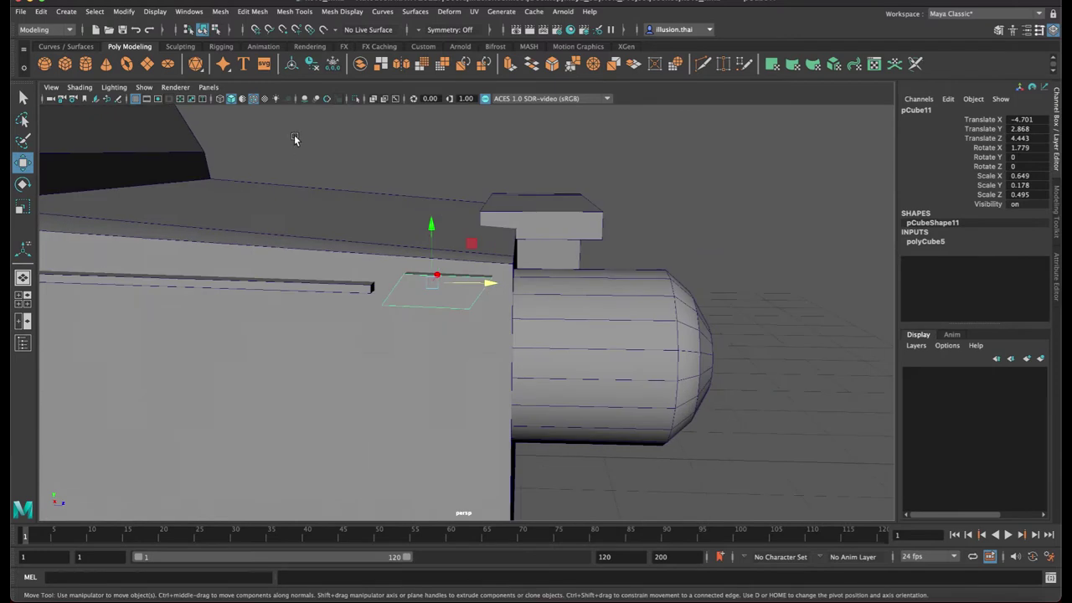
Bevel the edges of the slanted fender block with a fraction of 0.5
{"action": "left_click", "coordinate": [253, 11]}
{"action": "left_click", "coordinate": [270, 54]}
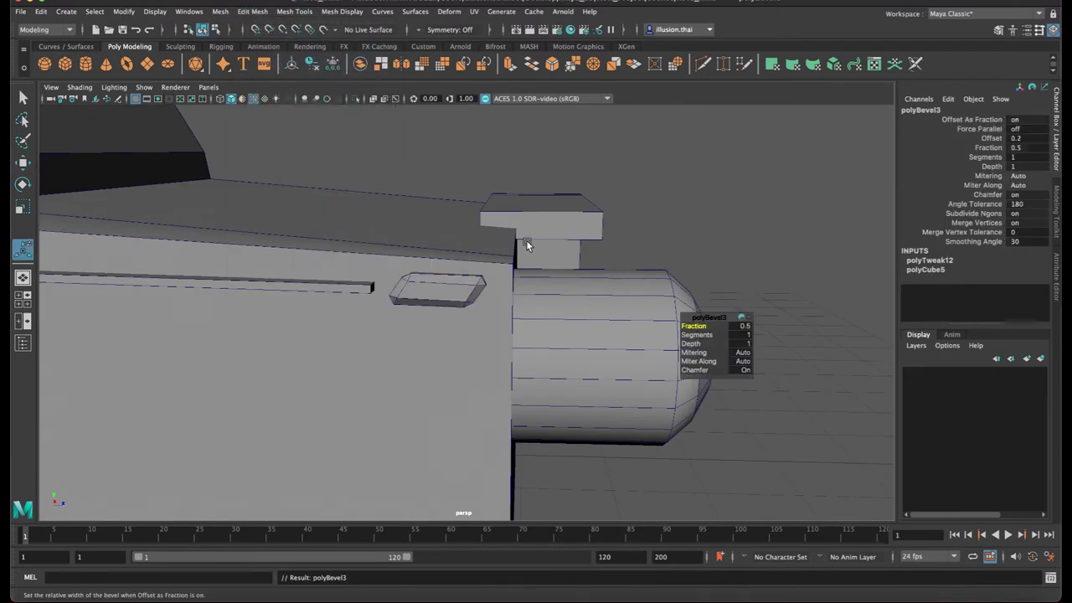
Reduce the fender marker's bevel fraction to 0.3
{"action": "left_click", "coordinate": [743, 327]}
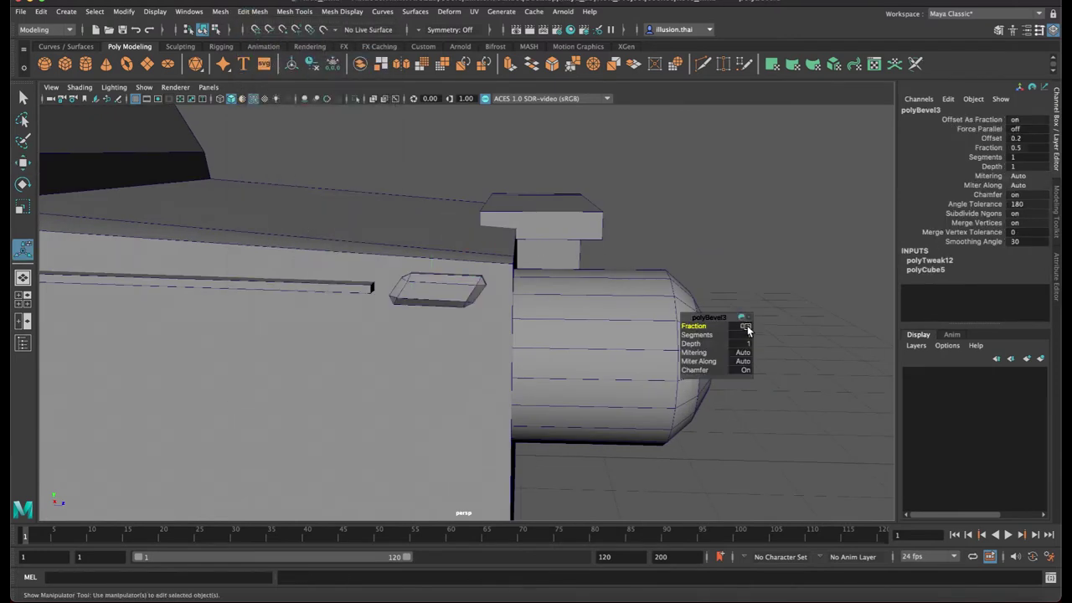
{"action": "left_click_drag", "start_coordinate": [742, 325], "coordinate": [740, 327]}
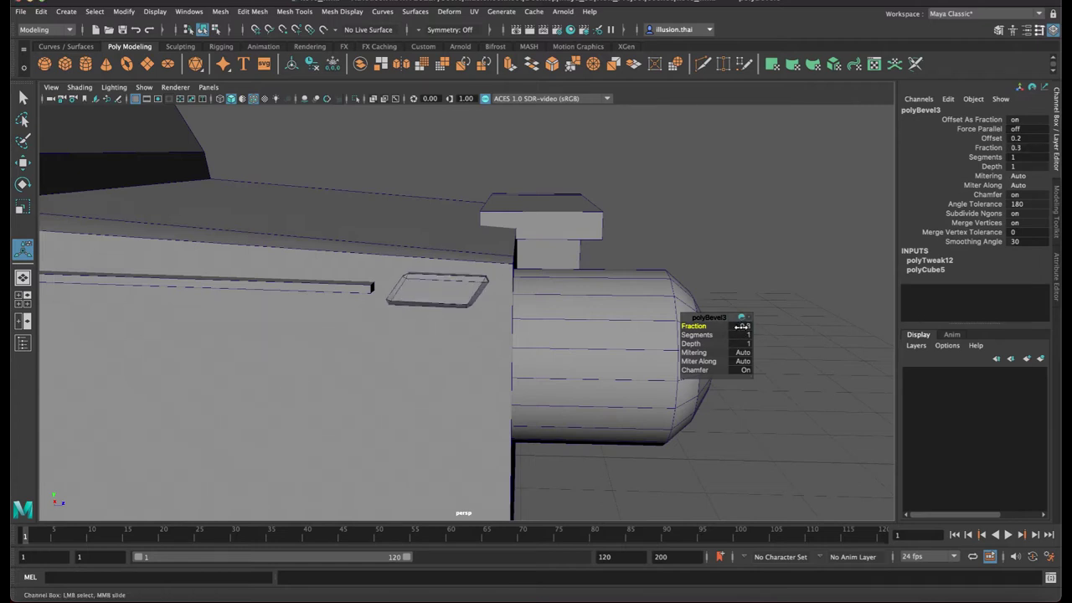
{"action": "left_click", "coordinate": [749, 224]}
Move the body's lower front vertices rearward to slant the front end, then return to object selection
{"action": "right_click_drag", "start_coordinate": [679, 274], "coordinate": [547, 258], "text": "alt"}
{"action": "left_click_drag", "start_coordinate": [547, 258], "coordinate": [645, 278], "text": "alt"}
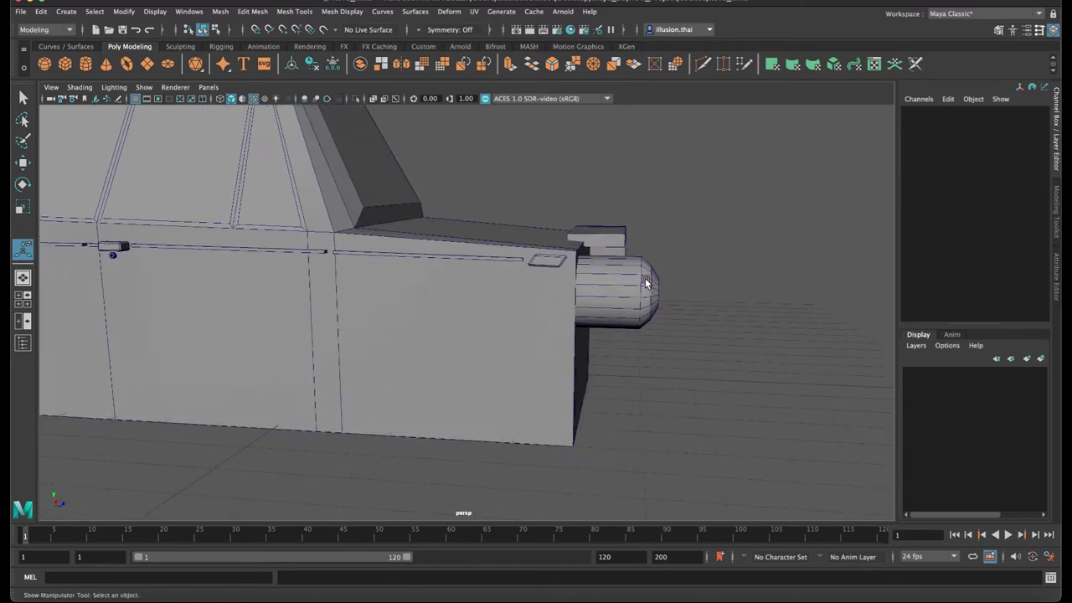
{"action": "left_click", "coordinate": [537, 329]}
{"action": "right_click_drag", "start_coordinate": [524, 297], "coordinate": [474, 298]}
{"action": "left_click_drag", "start_coordinate": [571, 338], "coordinate": [575, 340], "text": "alt"}
{"action": "left_click_drag", "start_coordinate": [676, 358], "coordinate": [445, 417]}
{"action": "key", "text": "w"}
{"action": "key", "text": "4"}
{"action": "left_click_drag", "start_coordinate": [362, 363], "coordinate": [381, 363]}
{"action": "key", "text": "5"}
{"action": "right_click_drag", "start_coordinate": [465, 297], "coordinate": [494, 287]}
{"action": "left_click", "coordinate": [694, 385]}
{"action": "left_click_drag", "start_coordinate": [578, 387], "coordinate": [484, 365], "text": "alt"}
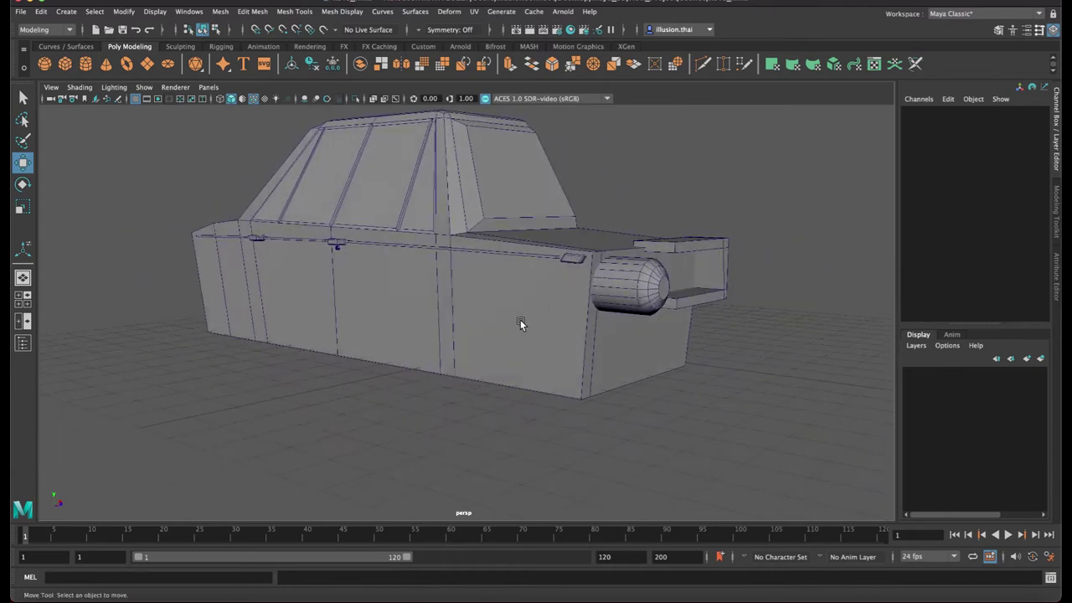
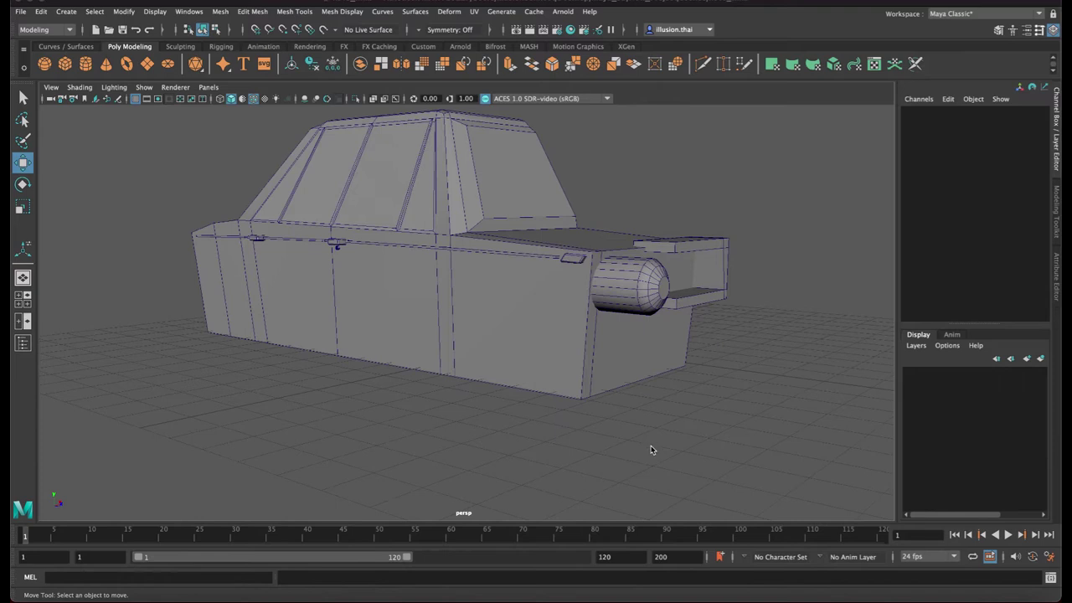
Try to raise the hood's rear edge at the base of the windshield
{"action": "left_click_drag", "start_coordinate": [565, 447], "coordinate": [547, 393], "text": "alt"}
{"action": "right_click_drag", "start_coordinate": [512, 258], "coordinate": [507, 278]}
{"action": "left_click", "coordinate": [485, 253]}
{"action": "left_click", "coordinate": [514, 252]}
{"action": "left_click_drag", "start_coordinate": [517, 258], "coordinate": [556, 261], "text": "alt"}
{"action": "middle_click_drag", "start_coordinate": [557, 261], "coordinate": [507, 257], "text": "alt"}
{"action": "right_click_drag", "start_coordinate": [507, 256], "coordinate": [564, 261], "text": "alt"}
{"action": "left_click_drag", "start_coordinate": [564, 258], "coordinate": [575, 233], "text": "alt"}
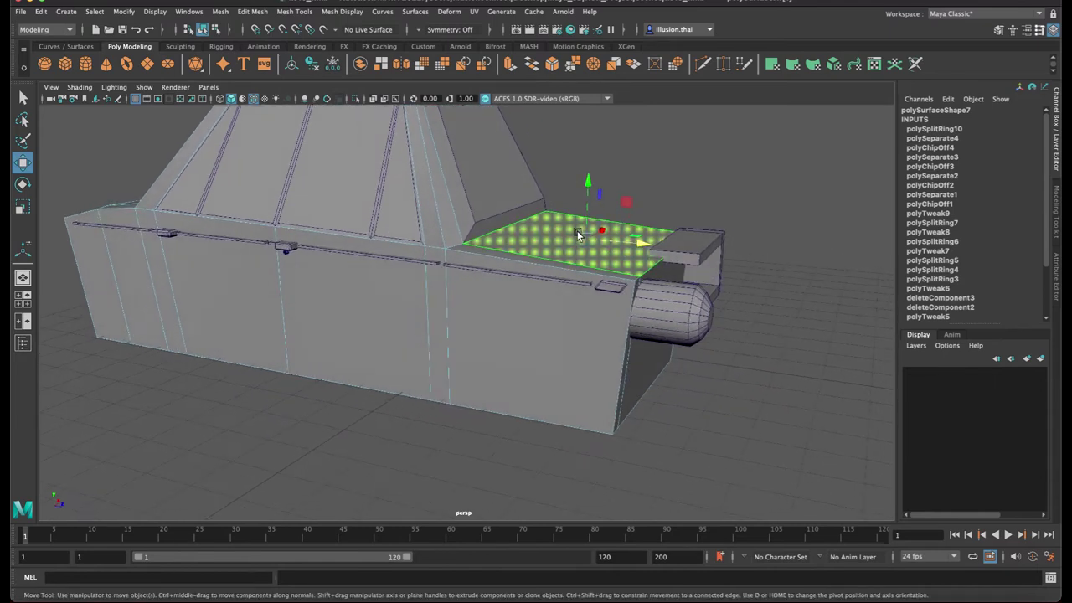
{"action": "right_click_drag", "start_coordinate": [598, 258], "coordinate": [594, 231]}
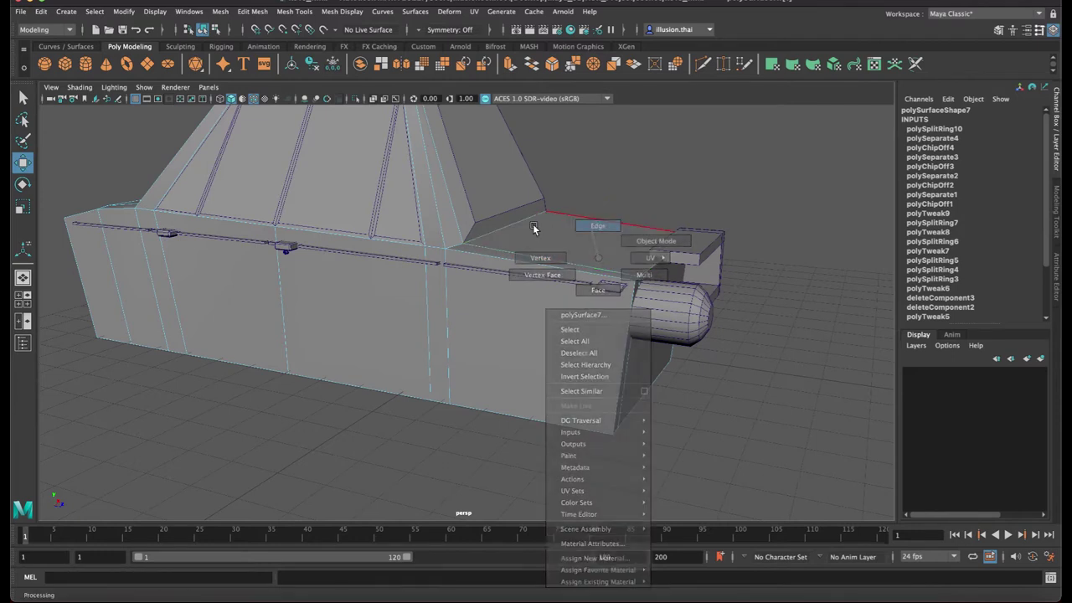
{"action": "left_click", "coordinate": [512, 226]}
{"action": "left_click_drag", "start_coordinate": [510, 173], "coordinate": [512, 155]}
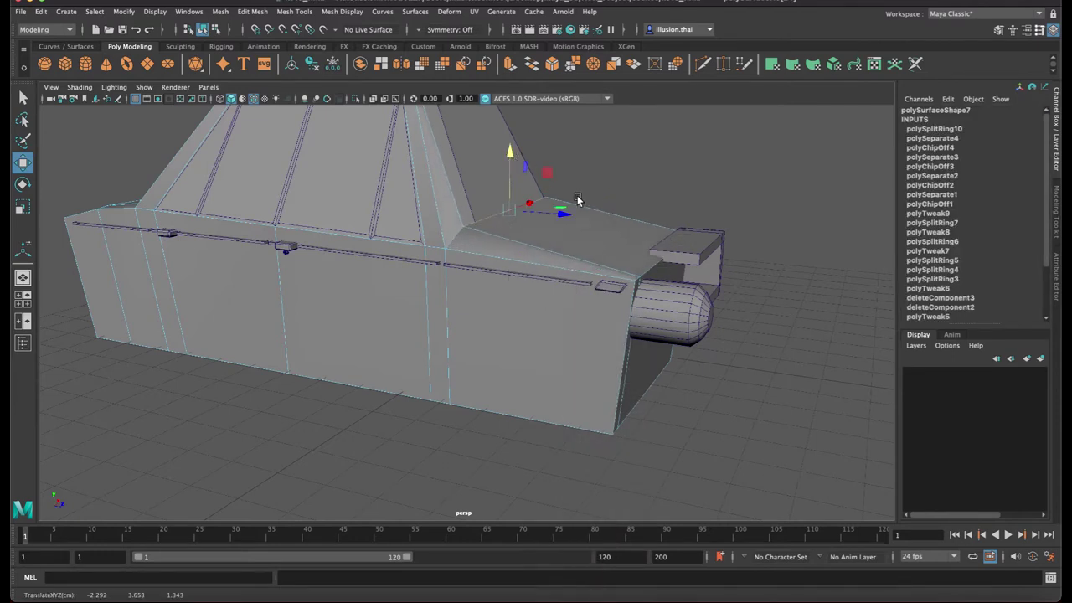
{"action": "mouse_move", "coordinate": [626, 215]}
{"action": "left_mouse_down", "text": "alt"}
{"action": "mouse_move", "coordinate": [637, 209]}
{"action": "mouse_move", "coordinate": [610, 220]}
{"action": "left_mouse_up", "text": "alt"}
{"action": "key", "text": "super+z"}
Try to lower the upper vertex at the body's front side corner
{"action": "left_click", "coordinate": [598, 228]}
{"action": "right_click_drag", "start_coordinate": [566, 237], "coordinate": [533, 238]}
{"action": "left_click_drag", "start_coordinate": [571, 251], "coordinate": [642, 280], "text": "alt"}
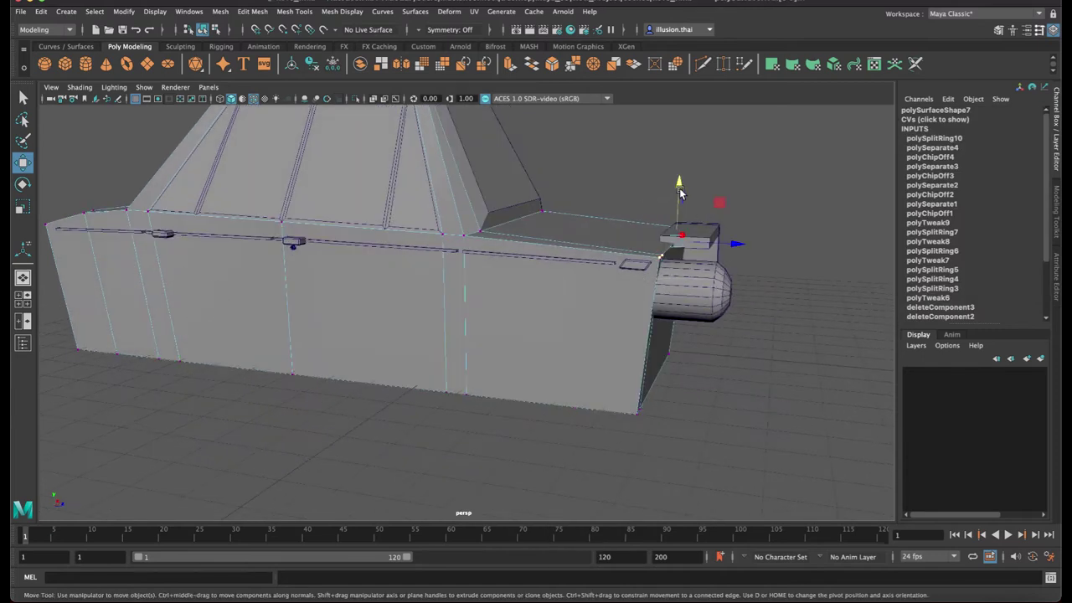
{"action": "left_click", "coordinate": [660, 210]}
{"action": "left_click", "coordinate": [660, 256]}
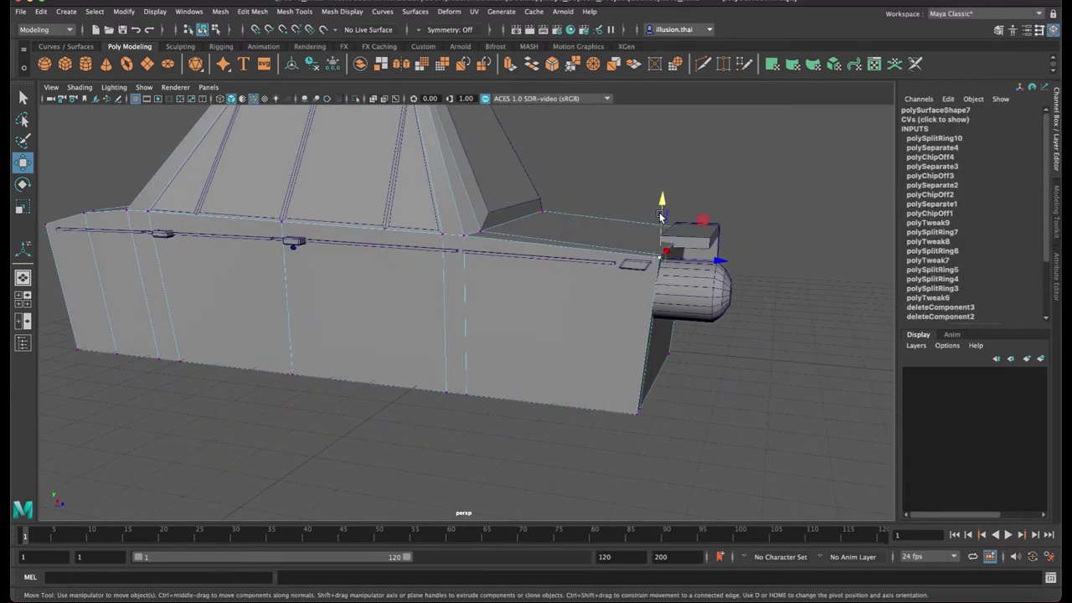
{"action": "left_click_drag", "start_coordinate": [661, 211], "coordinate": [661, 216]}
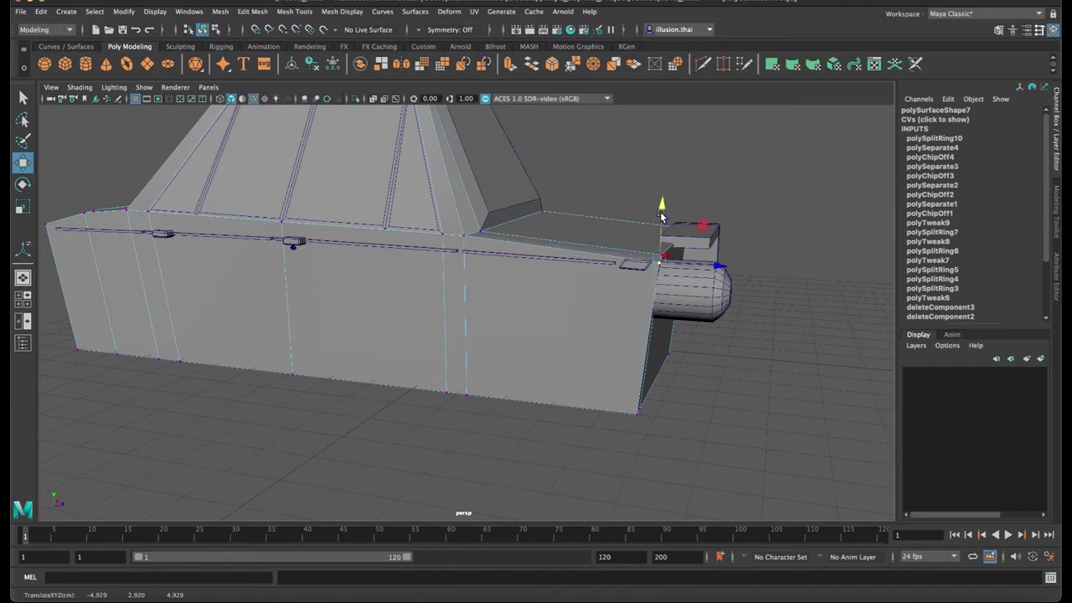
{"action": "key", "text": "super+z"}
Insert a lengthwise edge loop along the body side, just below its upper edge
{"action": "right_click_drag", "start_coordinate": [625, 234], "coordinate": [653, 221]}
{"action": "left_click", "coordinate": [660, 193]}
{"action": "middle_click_drag", "start_coordinate": [422, 288], "coordinate": [505, 290], "text": "alt"}
{"action": "left_click", "coordinate": [504, 290]}
{"action": "left_click", "coordinate": [294, 11]}
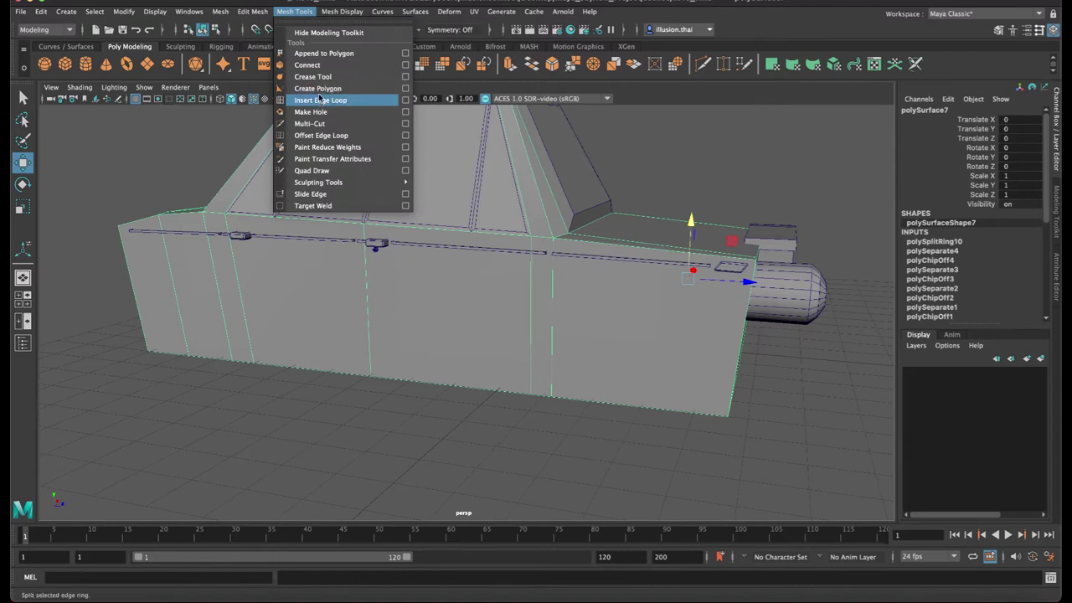
{"action": "left_click", "coordinate": [319, 99]}
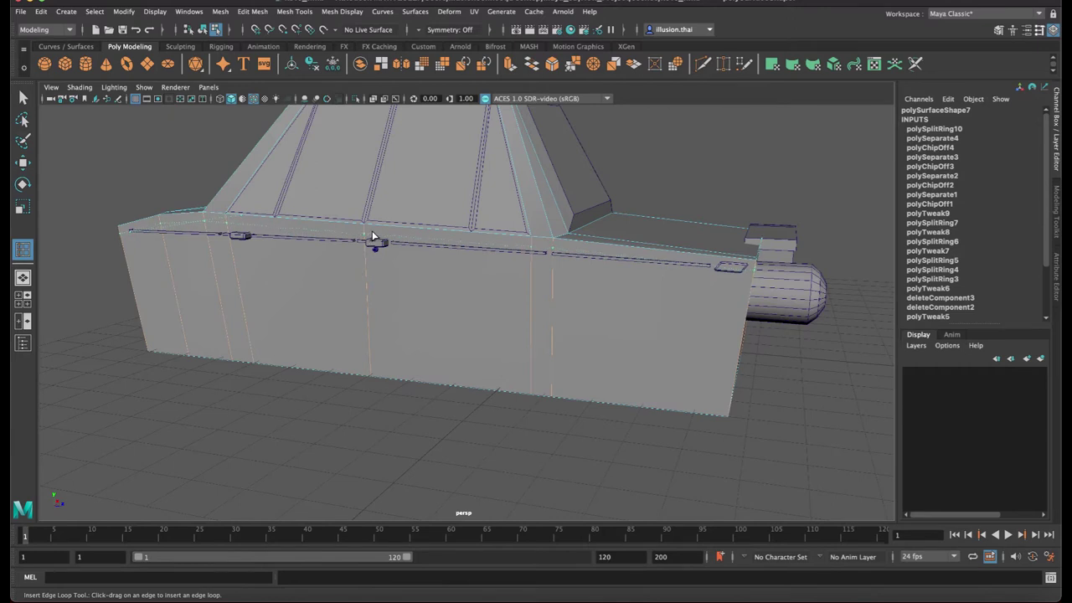
{"action": "left_click", "coordinate": [374, 238]}
{"action": "left_click_drag", "start_coordinate": [369, 245], "coordinate": [342, 240], "text": "alt"}
{"action": "right_click_drag", "start_coordinate": [449, 275], "coordinate": [450, 246]}
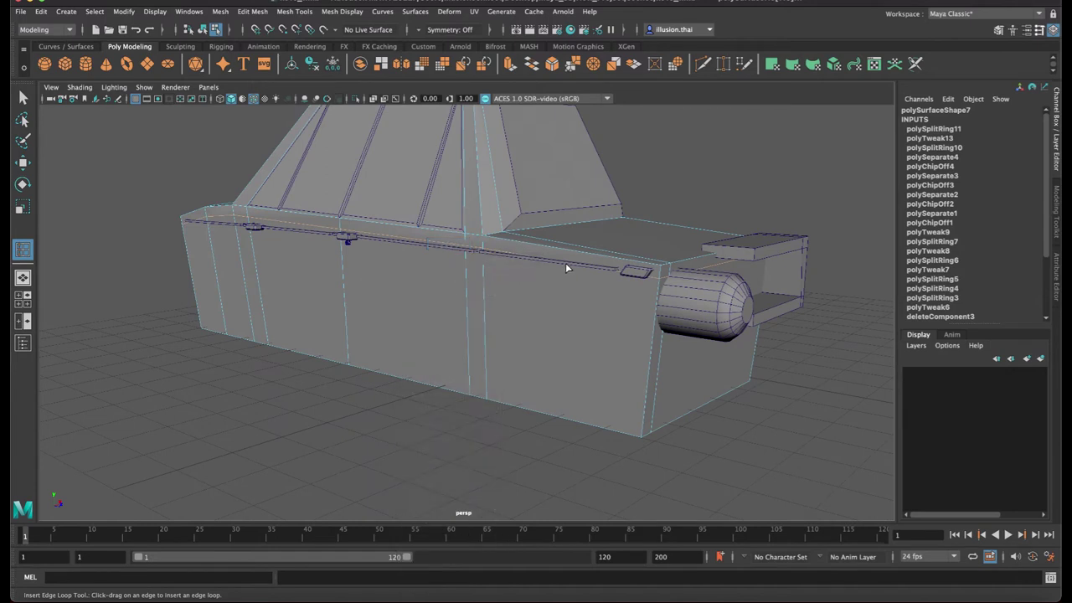
{"action": "left_click", "coordinate": [618, 274]}
{"action": "key", "text": "super+z"}
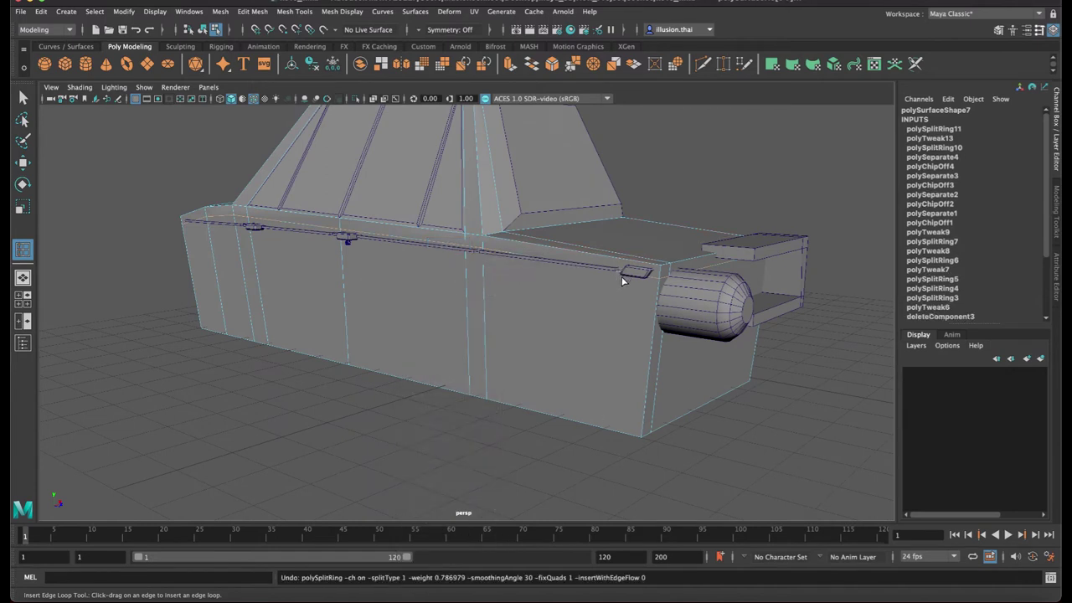
Select the new loop's edges along the body side and move them outward to form a rounded shoulder
{"action": "key", "text": "q"}
{"action": "right_click_drag", "start_coordinate": [612, 254], "coordinate": [658, 182]}
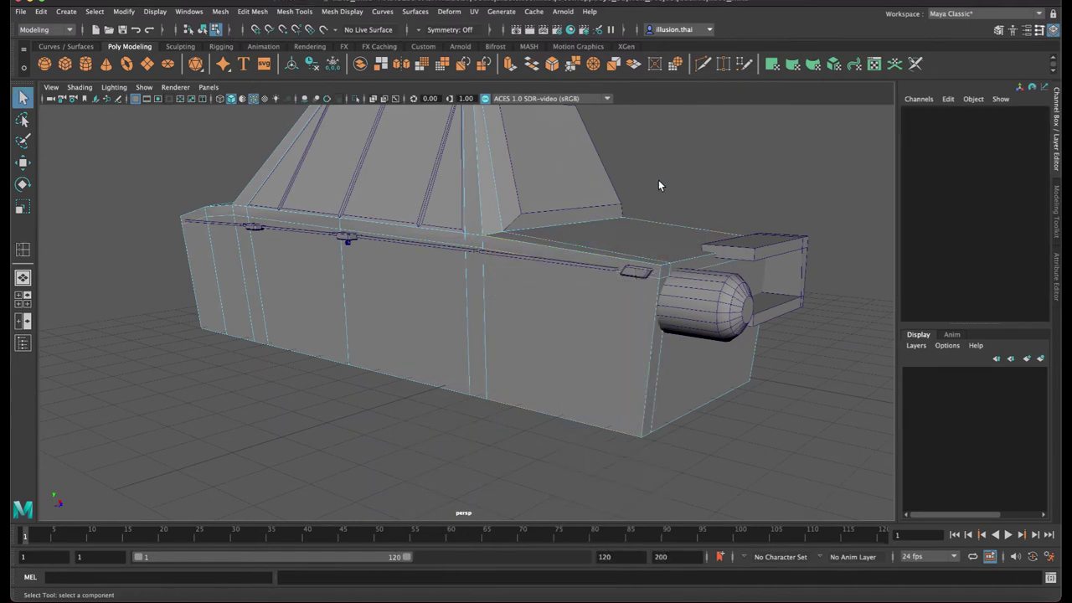
{"action": "left_click", "coordinate": [618, 270]}
{"action": "left_click_drag", "start_coordinate": [538, 277], "coordinate": [556, 293], "text": "alt"}
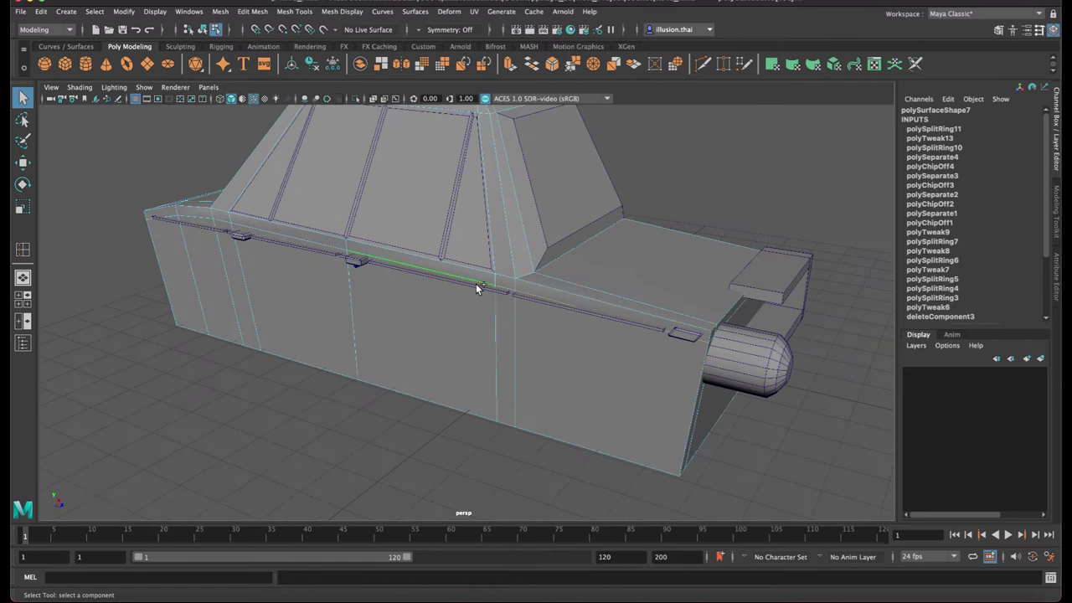
{"action": "left_click_drag", "start_coordinate": [432, 274], "coordinate": [462, 280], "text": "alt"}
{"action": "left_click", "coordinate": [387, 267], "text": "shift"}
{"action": "left_click_drag", "start_coordinate": [387, 268], "coordinate": [445, 280], "text": "alt"}
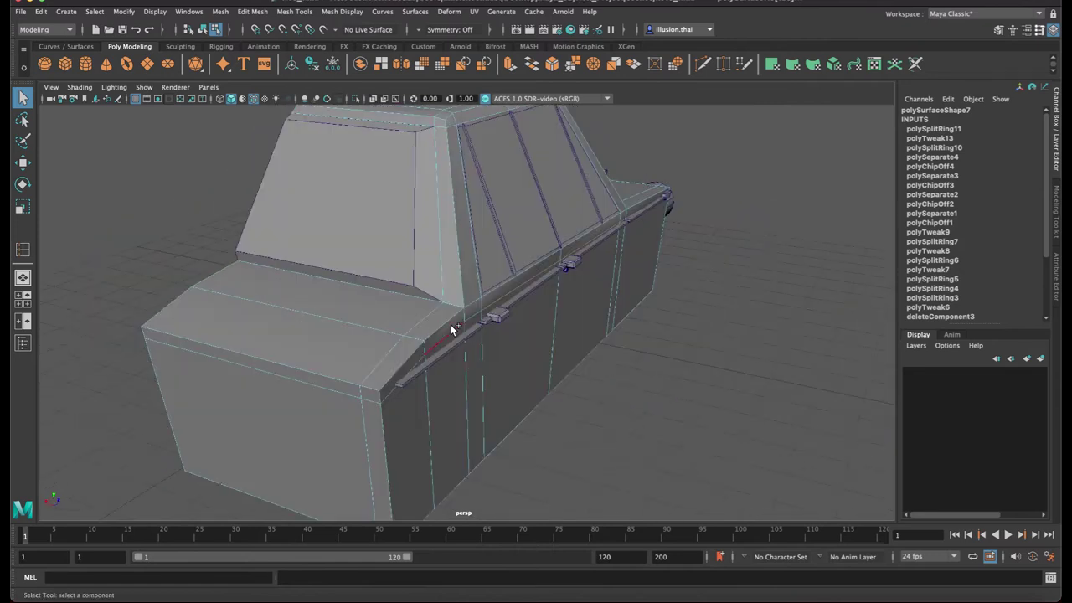
{"action": "left_click_drag", "start_coordinate": [426, 369], "coordinate": [479, 291], "text": "alt"}
{"action": "key", "text": "w"}
{"action": "left_click_drag", "start_coordinate": [398, 243], "coordinate": [392, 244]}
{"action": "left_click_drag", "start_coordinate": [392, 245], "coordinate": [342, 234], "text": "alt"}
{"action": "key", "text": "q"}
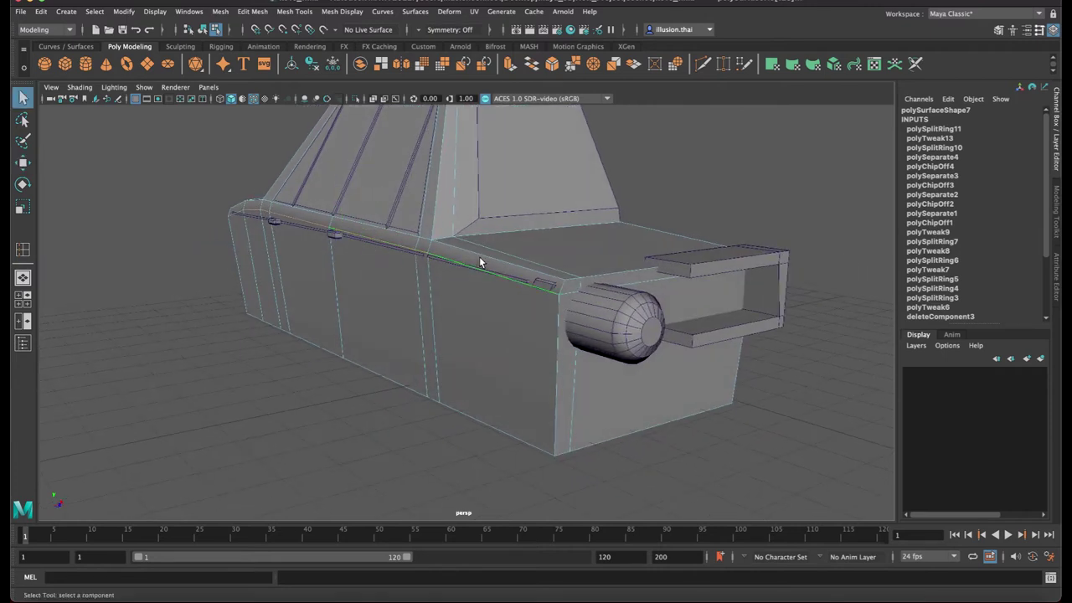
{"action": "right_click_drag", "start_coordinate": [552, 262], "coordinate": [574, 248]}
Move the beveled fender marker outward to about X -4.75 so it sits proud of the widened body side
{"action": "left_click_drag", "start_coordinate": [500, 229], "coordinate": [465, 291], "text": "alt"}
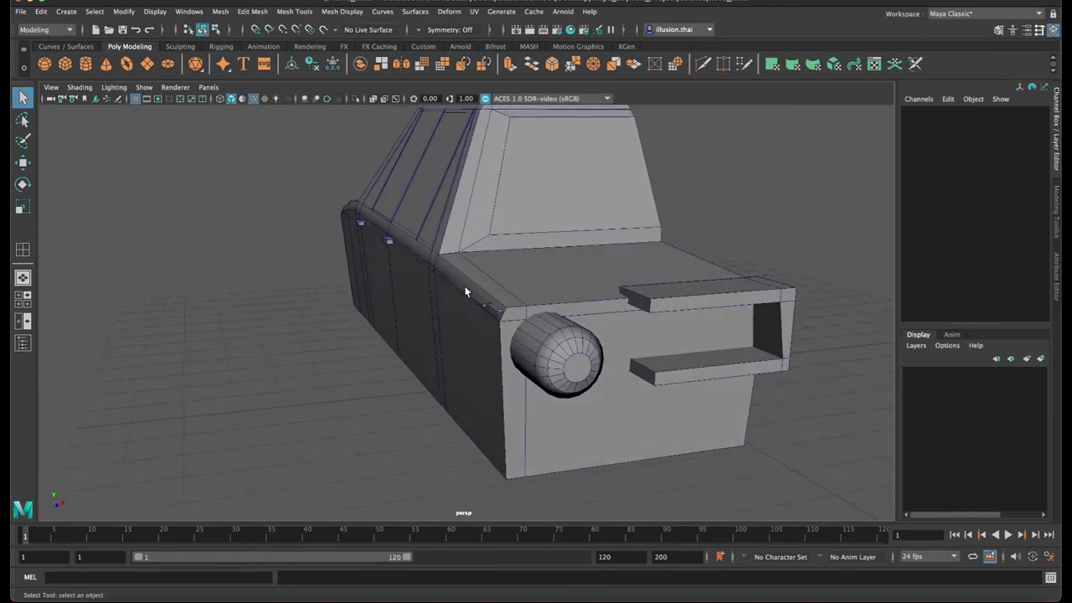
{"action": "left_click", "coordinate": [493, 313]}
{"action": "right_click_drag", "start_coordinate": [495, 315], "coordinate": [544, 325], "text": "alt"}
{"action": "key", "text": "w"}
{"action": "left_click_drag", "start_coordinate": [573, 306], "coordinate": [569, 308]}
Select all the side trim strips together and move them outward to about X -4.828
{"action": "left_click", "coordinate": [475, 295]}
{"action": "right_click_drag", "start_coordinate": [464, 303], "coordinate": [512, 317], "text": "alt"}
{"action": "left_click_drag", "start_coordinate": [526, 310], "coordinate": [511, 316], "text": "alt"}
{"action": "left_click", "coordinate": [379, 253], "text": "shift"}
{"action": "left_click_drag", "start_coordinate": [338, 258], "coordinate": [394, 251], "text": "alt"}
{"action": "left_click", "coordinate": [408, 231], "text": "shift"}
{"action": "left_click", "coordinate": [370, 233], "text": "shift"}
{"action": "left_click_drag", "start_coordinate": [313, 254], "coordinate": [465, 262], "text": "alt"}
{"action": "left_click", "coordinate": [492, 241]}
{"action": "left_click_drag", "start_coordinate": [436, 344], "coordinate": [417, 335]}
Move the small cylinder beneath the door handle slightly outward from the body side, then clear the selection
{"action": "key", "text": "4"}
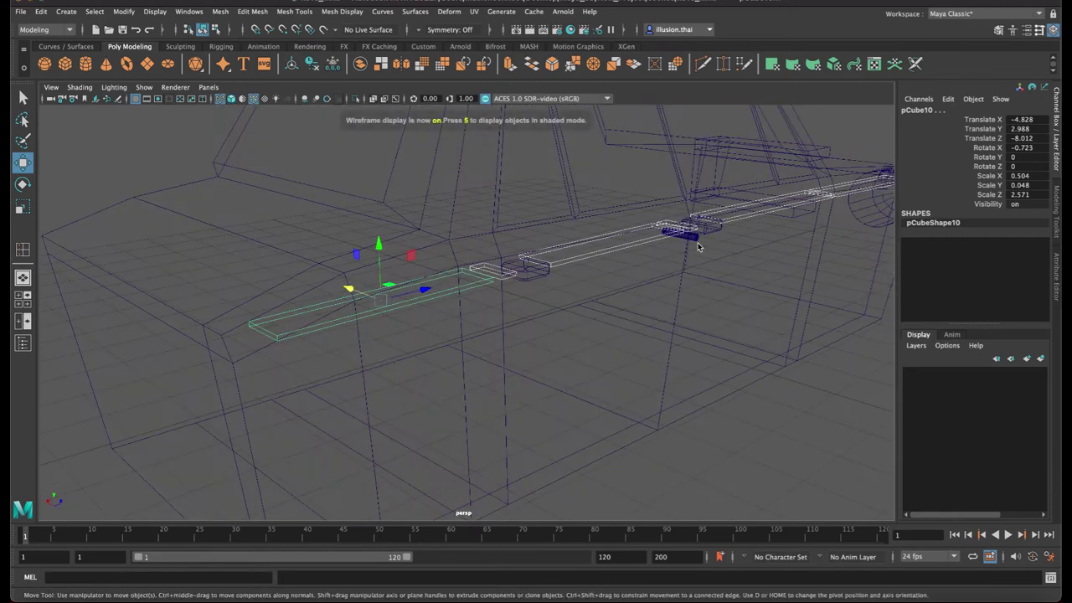
{"action": "left_click", "coordinate": [689, 237]}
{"action": "key", "text": "5"}
{"action": "left_click_drag", "start_coordinate": [634, 224], "coordinate": [641, 226]}
{"action": "key", "text": "q"}
{"action": "left_click", "coordinate": [788, 399]}
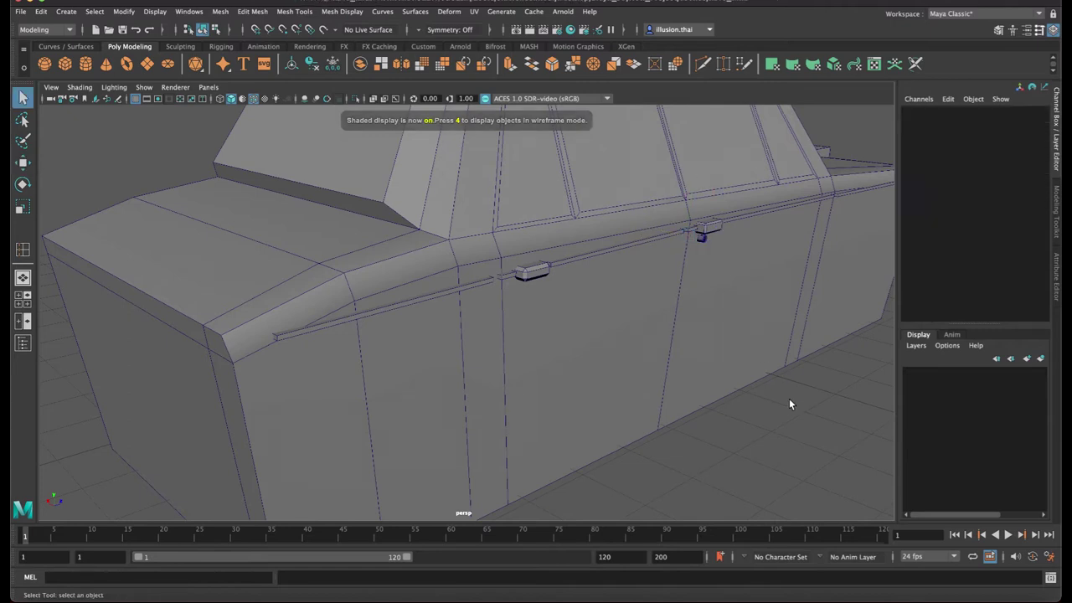
Reposition the two upper vertices at the body's front corner to slope the shoulder, then return to object selection
{"action": "scroll", "coordinate": [789, 399], "scroll_direction": "down", "scroll_amount": 4}
{"action": "left_click_drag", "start_coordinate": [681, 358], "coordinate": [545, 274], "text": "alt"}
{"action": "right_click_drag", "start_coordinate": [545, 269], "coordinate": [501, 287]}
{"action": "left_click", "coordinate": [556, 278]}
{"action": "left_click", "coordinate": [505, 318]}
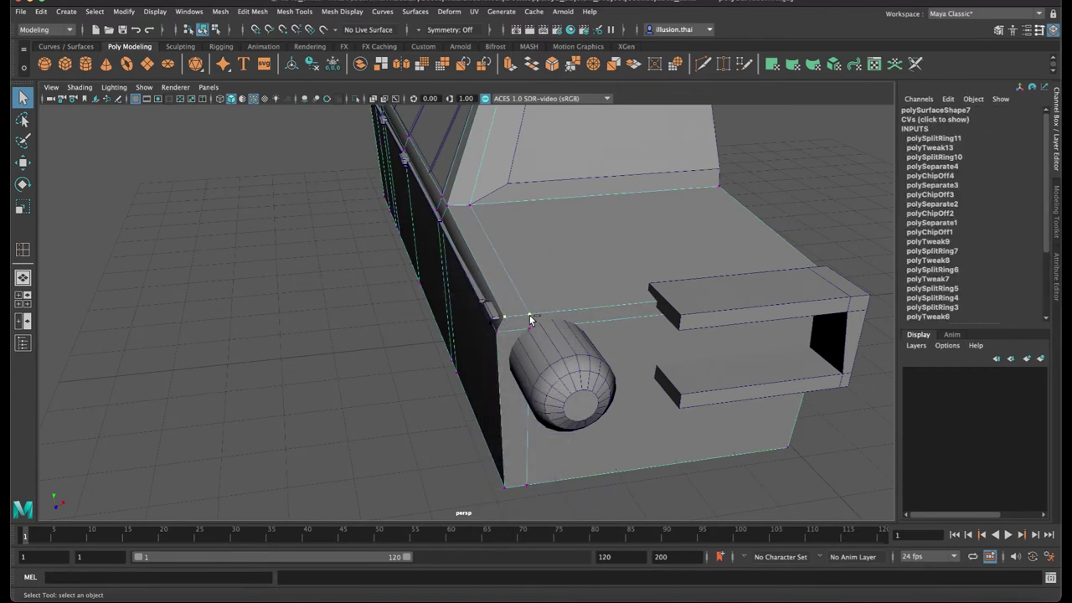
{"action": "key", "text": "w"}
{"action": "left_click_drag", "start_coordinate": [572, 309], "coordinate": [586, 308]}
{"action": "middle_click_drag", "start_coordinate": [587, 312], "coordinate": [582, 312]}
{"action": "left_click_drag", "start_coordinate": [584, 311], "coordinate": [597, 291]}
{"action": "middle_click_drag", "start_coordinate": [598, 290], "coordinate": [561, 351], "text": "alt"}
{"action": "left_click_drag", "start_coordinate": [562, 351], "coordinate": [579, 351], "text": "alt"}
{"action": "right_click_drag", "start_coordinate": [647, 253], "coordinate": [682, 213]}
{"action": "left_click", "coordinate": [688, 205]}
Tilt the front side trim strip about 4.04 in X and move it to about Y 2.844, Z 2.637
{"action": "middle_click_drag", "start_coordinate": [687, 219], "coordinate": [584, 261], "text": "alt"}
{"action": "left_click_drag", "start_coordinate": [584, 261], "coordinate": [512, 297], "text": "alt"}
{"action": "right_click_drag", "start_coordinate": [512, 298], "coordinate": [571, 303], "text": "alt"}
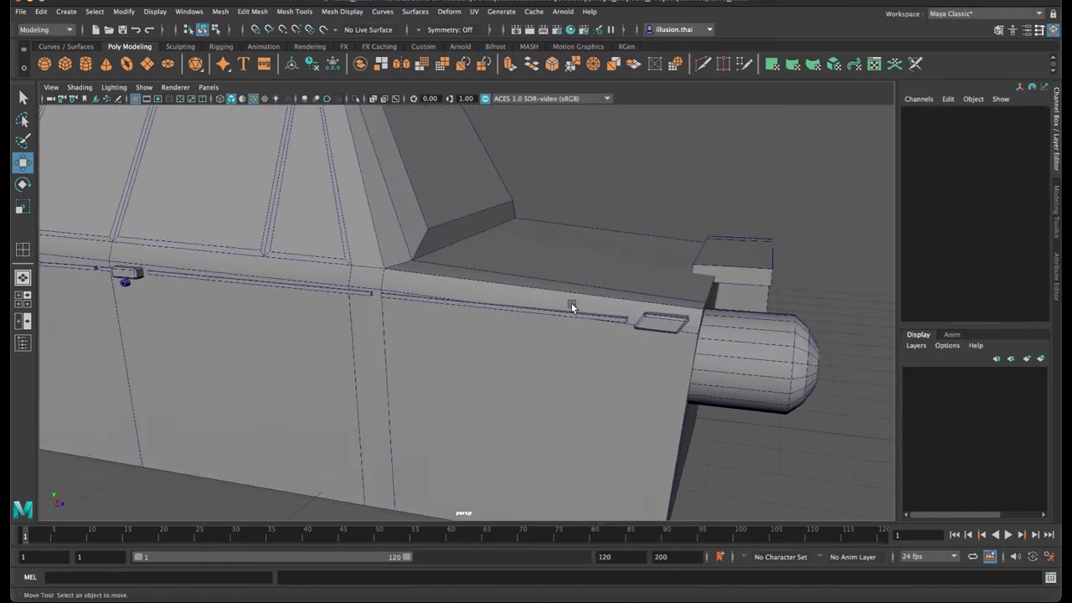
{"action": "left_click", "coordinate": [574, 310]}
{"action": "left_click_drag", "start_coordinate": [574, 310], "coordinate": [614, 280], "text": "alt"}
{"action": "key", "text": "e"}
{"action": "left_click_drag", "start_coordinate": [576, 249], "coordinate": [531, 237]}
{"action": "key", "text": "w"}
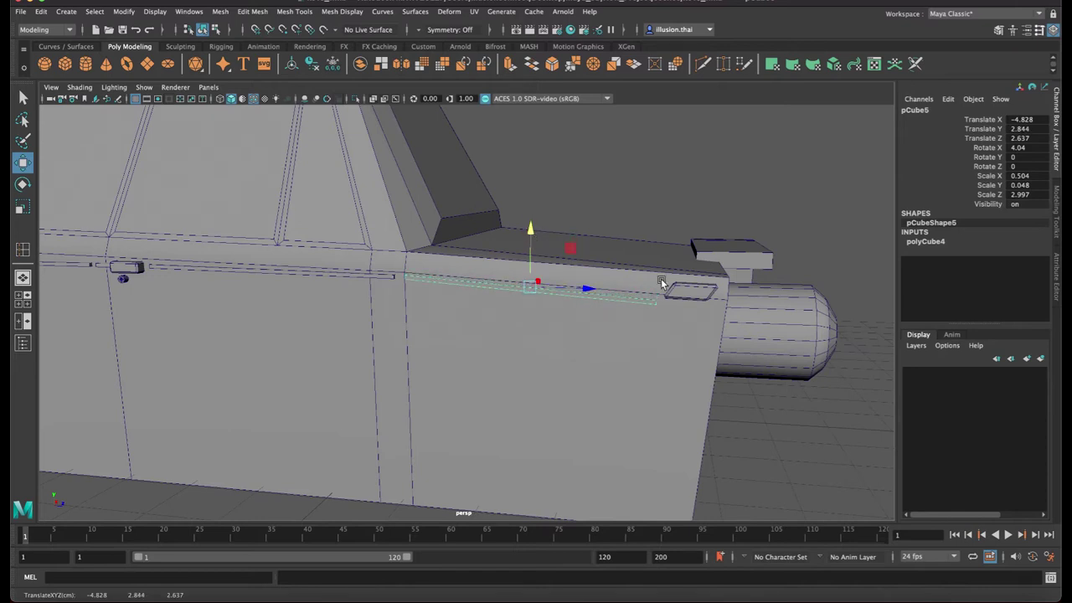
Tilt the fender marker to about 4.375 in X and lower it to about Y 2.685
{"action": "left_click", "coordinate": [671, 290]}
{"action": "left_click_drag", "start_coordinate": [686, 244], "coordinate": [713, 262]}
{"action": "key", "text": "e"}
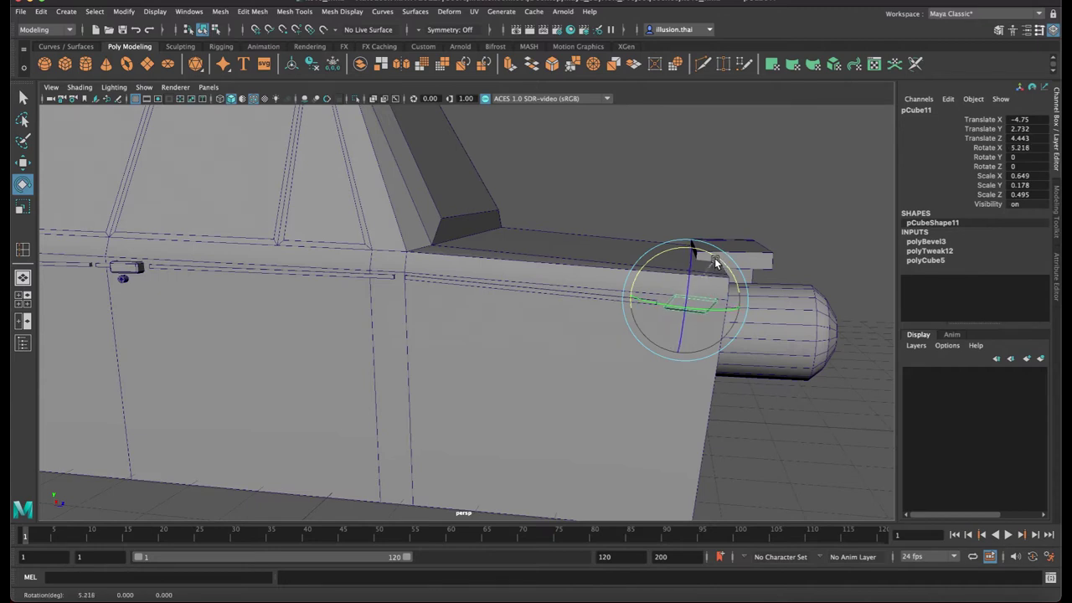
{"action": "key", "text": "w"}
{"action": "left_click", "coordinate": [687, 249]}
{"action": "left_click", "coordinate": [684, 297]}
{"action": "left_click_drag", "start_coordinate": [686, 243], "coordinate": [686, 248]}
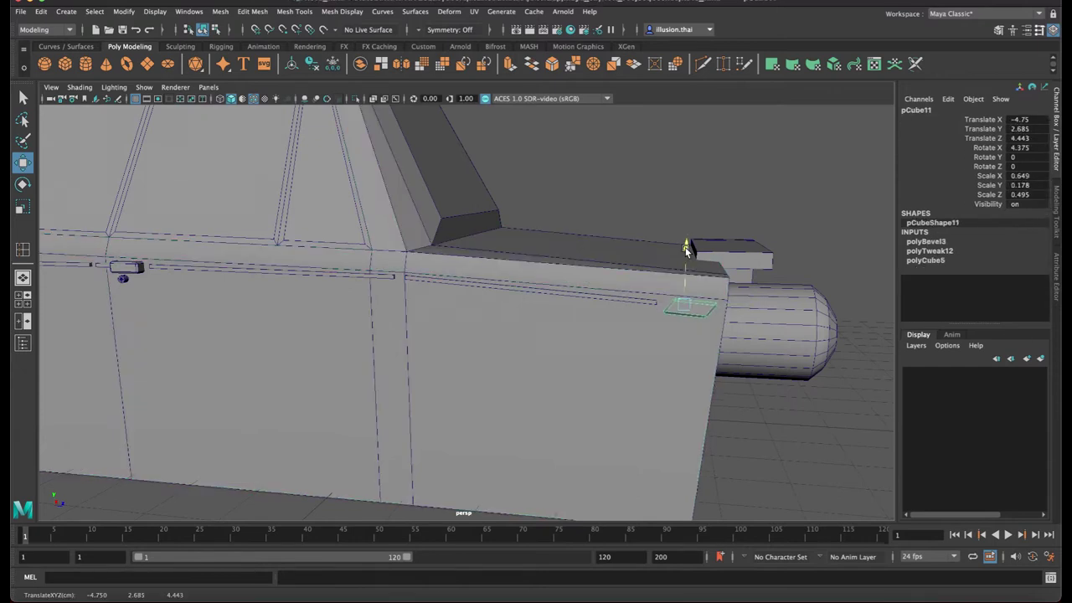
Lower the outer shoulder vertex at the body's front corner to about Y 2.92, then return to object selection
{"action": "left_click", "coordinate": [643, 285]}
{"action": "left_click_drag", "start_coordinate": [605, 287], "coordinate": [601, 295], "text": "alt"}
{"action": "right_click_drag", "start_coordinate": [615, 289], "coordinate": [583, 284]}
{"action": "left_click_drag", "start_coordinate": [628, 304], "coordinate": [561, 278], "text": "alt"}
{"action": "left_click", "coordinate": [579, 270]}
{"action": "left_click", "coordinate": [561, 279]}
{"action": "left_click_drag", "start_coordinate": [561, 238], "coordinate": [560, 250]}
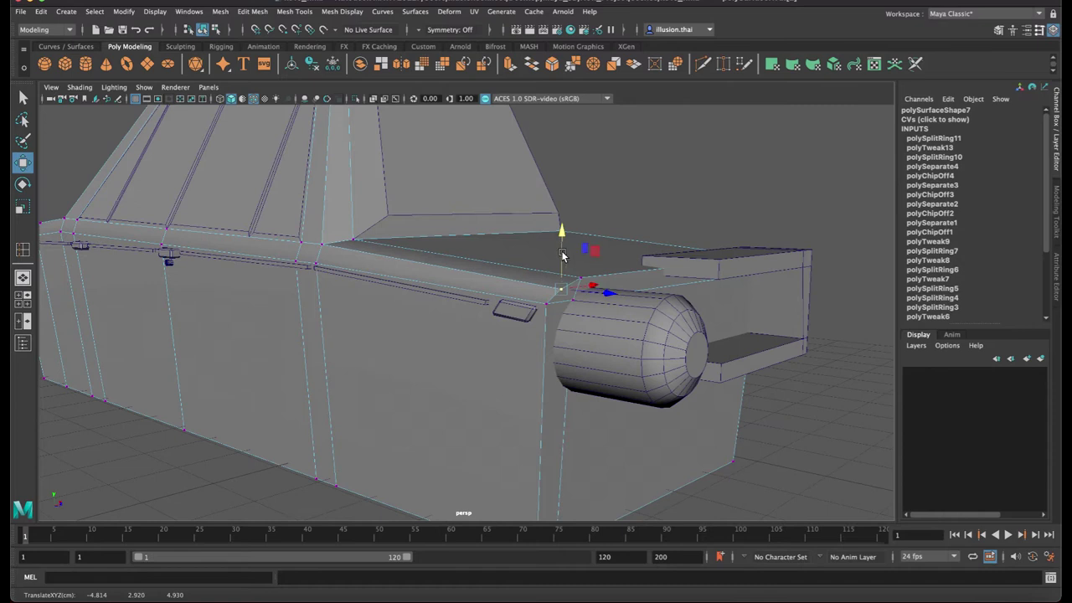
{"action": "left_click", "coordinate": [607, 294]}
{"action": "left_click_drag", "start_coordinate": [606, 293], "coordinate": [370, 262], "text": "alt"}
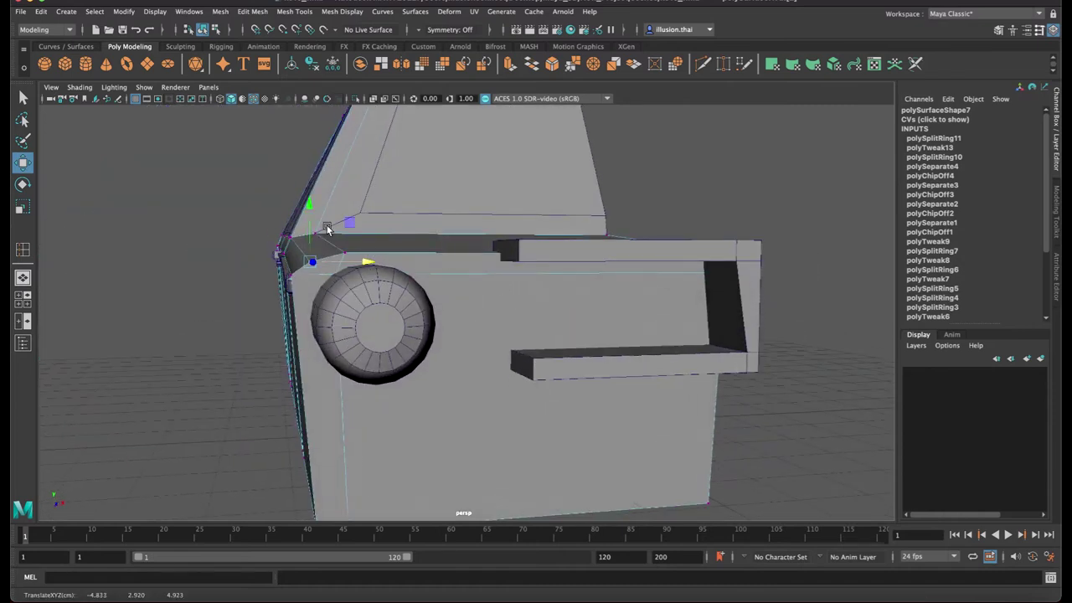
{"action": "left_click_drag", "start_coordinate": [308, 209], "coordinate": [308, 208]}
{"action": "right_click_drag", "start_coordinate": [535, 296], "coordinate": [591, 281]}
{"action": "left_click", "coordinate": [850, 346]}
Scale the C-shaped front piece down to about 0.643 and move it to about Y 2.287, Z 5.132
{"action": "scroll", "coordinate": [660, 321], "scroll_direction": "down", "scroll_amount": 3}
{"action": "mouse_move", "coordinate": [661, 320]}
{"action": "left_mouse_down", "text": "alt"}
{"action": "mouse_move", "coordinate": [684, 327]}
{"action": "mouse_move", "coordinate": [655, 317]}
{"action": "left_mouse_up", "text": "alt"}
{"action": "left_click", "coordinate": [618, 332]}
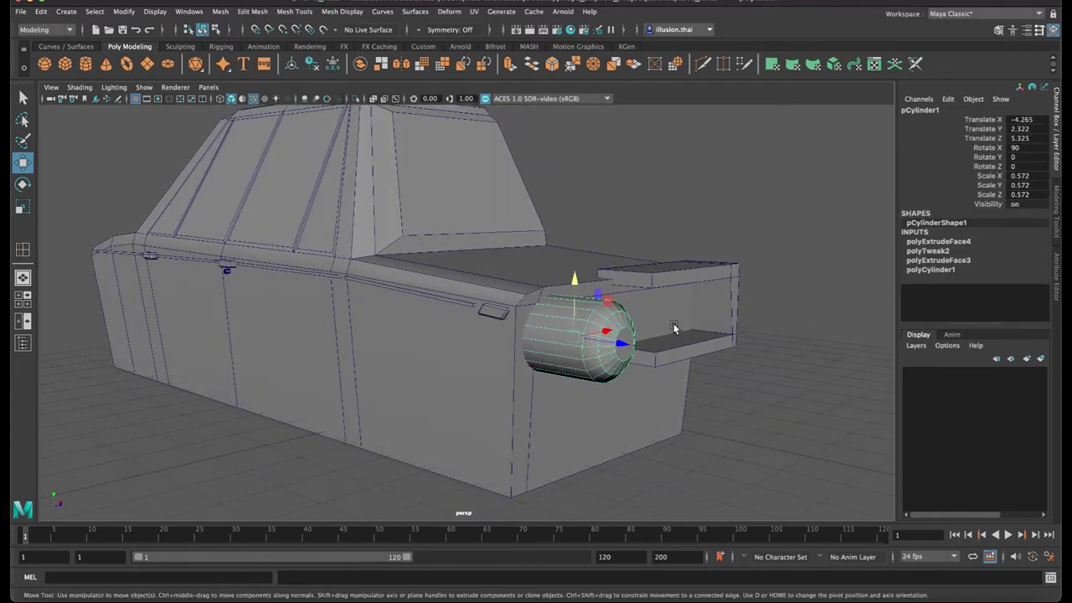
{"action": "left_click", "coordinate": [721, 339]}
{"action": "left_click_drag", "start_coordinate": [722, 340], "coordinate": [670, 333], "text": "alt"}
{"action": "key", "text": "r"}
{"action": "key", "text": "w"}
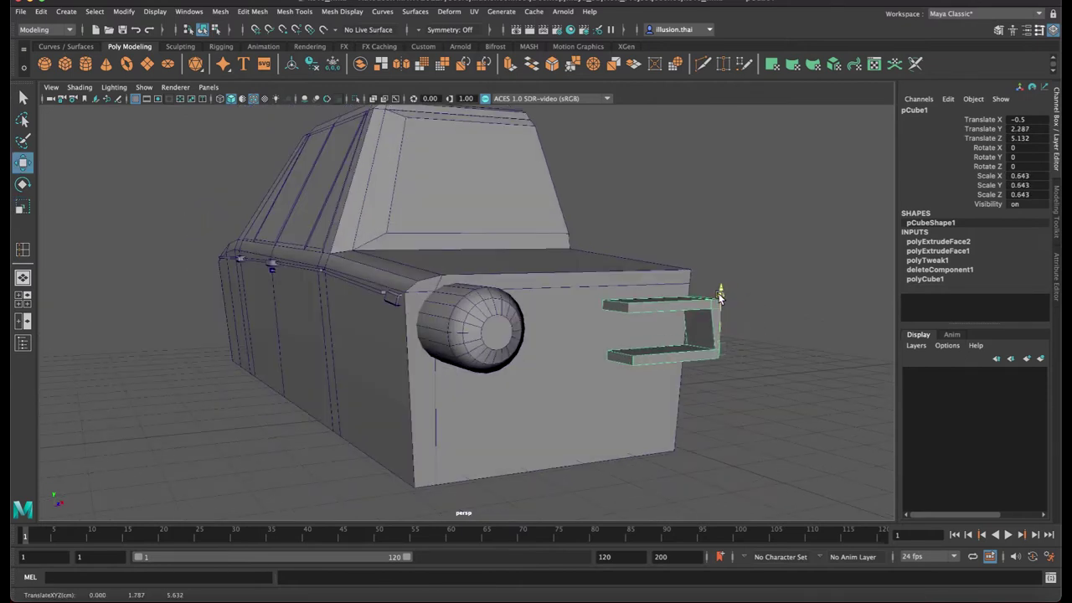
Lower the headlight cylinder and the C-shaped front piece slightly below the hood's front edge
{"action": "left_click", "coordinate": [453, 302]}
{"action": "left_click_drag", "start_coordinate": [467, 268], "coordinate": [467, 283]}
{"action": "left_click", "coordinate": [640, 308]}
{"action": "left_click_drag", "start_coordinate": [719, 291], "coordinate": [720, 298]}
{"action": "left_click", "coordinate": [494, 337]}
Select the narrow front faces just below the hood's leading edge and extrude them
{"action": "left_click", "coordinate": [566, 300]}
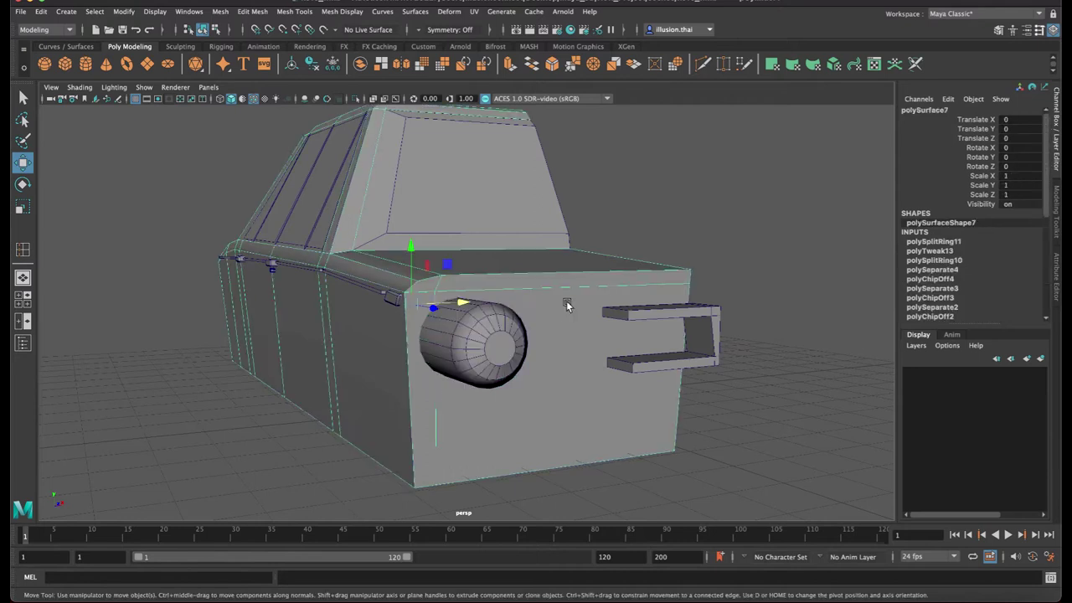
{"action": "right_click", "coordinate": [549, 312]}
{"action": "right_click_drag", "start_coordinate": [547, 311], "coordinate": [549, 326]}
{"action": "left_click", "coordinate": [438, 286]}
{"action": "left_click", "coordinate": [431, 287], "text": "shift"}
{"action": "left_click_drag", "start_coordinate": [597, 289], "coordinate": [790, 277], "text": "alt"}
{"action": "key", "text": "4"}
{"action": "key", "text": "5"}
{"action": "key", "text": "ctrl+e"}
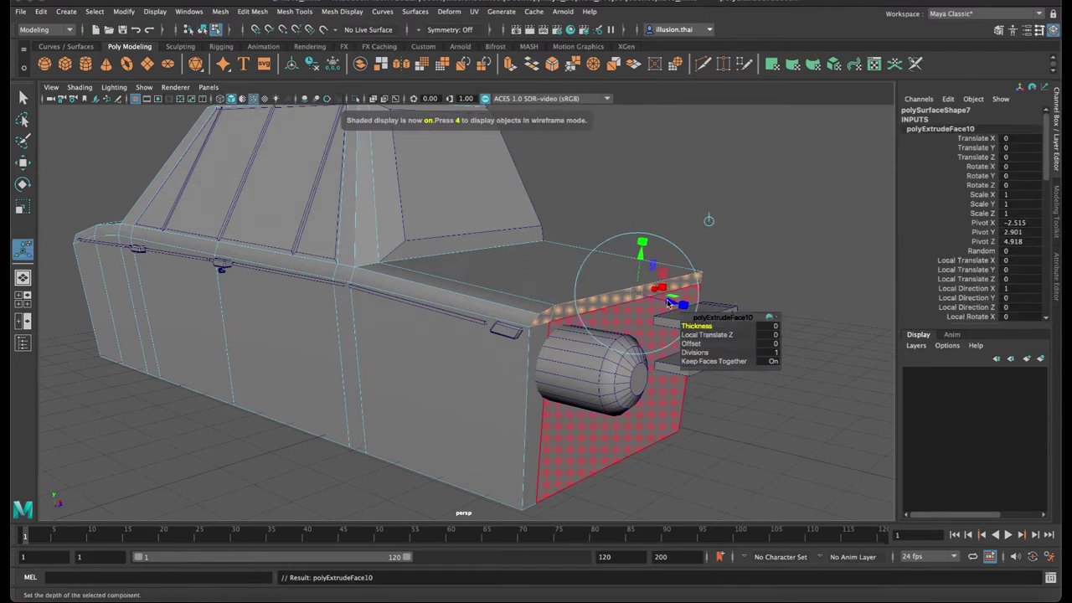
Pull the extruded hood lip forward to about Z 5.256 and lower it to about Y 2.81
{"action": "key", "text": "q"}
{"action": "key", "text": "w"}
{"action": "left_click_drag", "start_coordinate": [679, 300], "coordinate": [699, 304]}
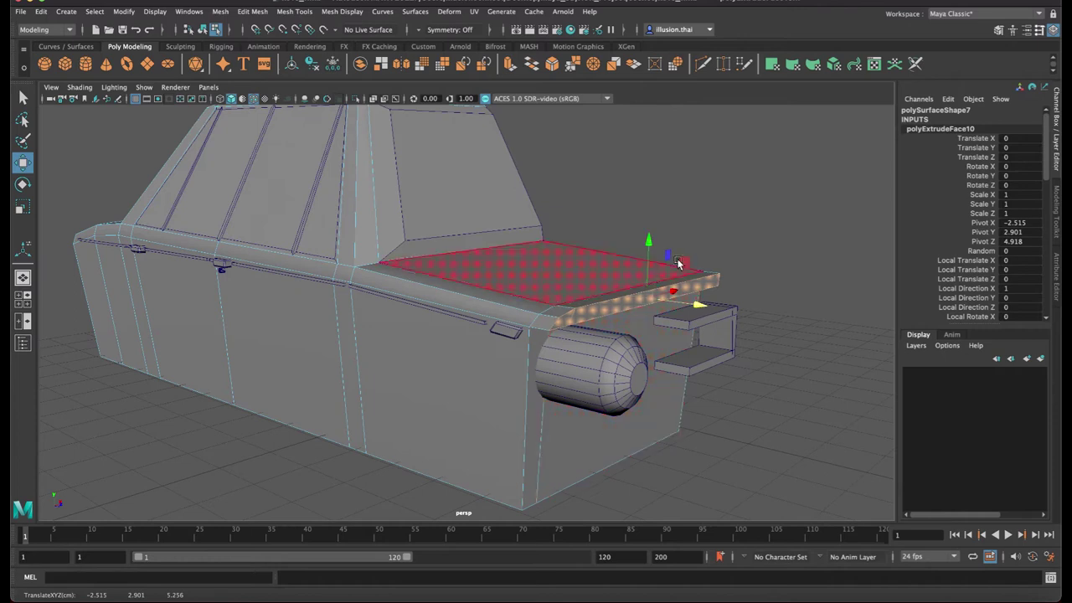
{"action": "left_click_drag", "start_coordinate": [649, 243], "coordinate": [649, 246]}
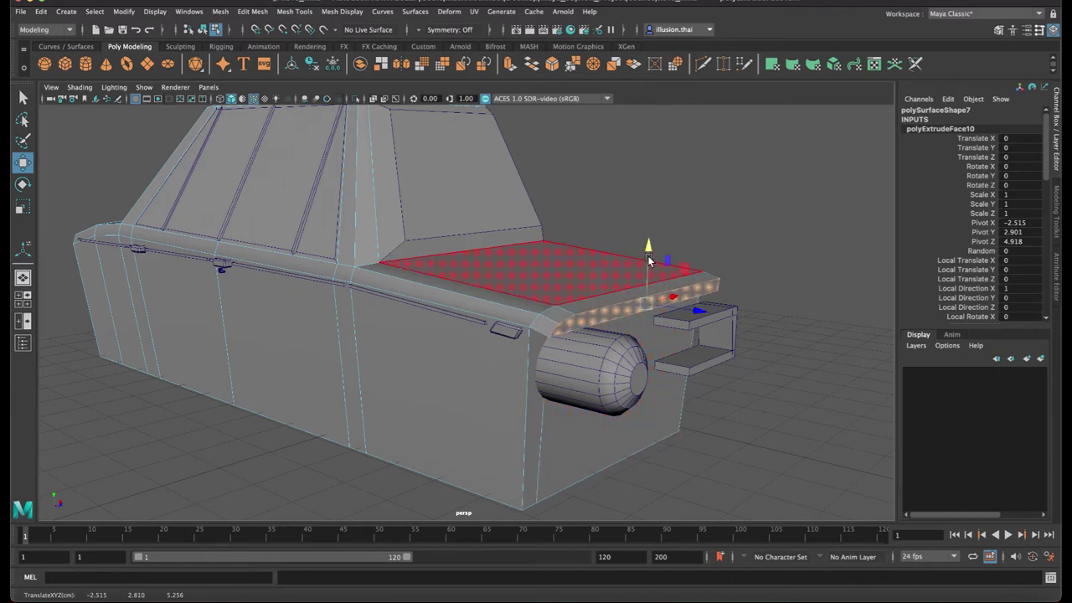
Select the lower front edges of the hood lip and move them to about Y 2.787, Z 5.245
{"action": "left_click", "coordinate": [734, 290]}
{"action": "right_click_drag", "start_coordinate": [703, 289], "coordinate": [701, 259]}
{"action": "left_click", "coordinate": [705, 299]}
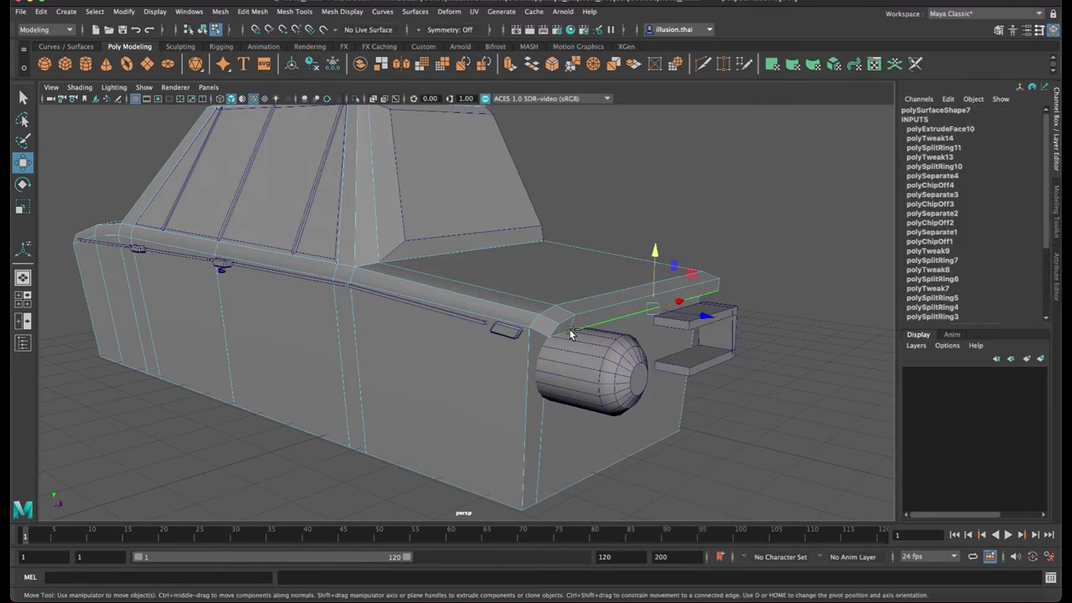
{"action": "left_click", "coordinate": [567, 333], "text": "shift"}
{"action": "left_click_drag", "start_coordinate": [648, 255], "coordinate": [648, 250]}
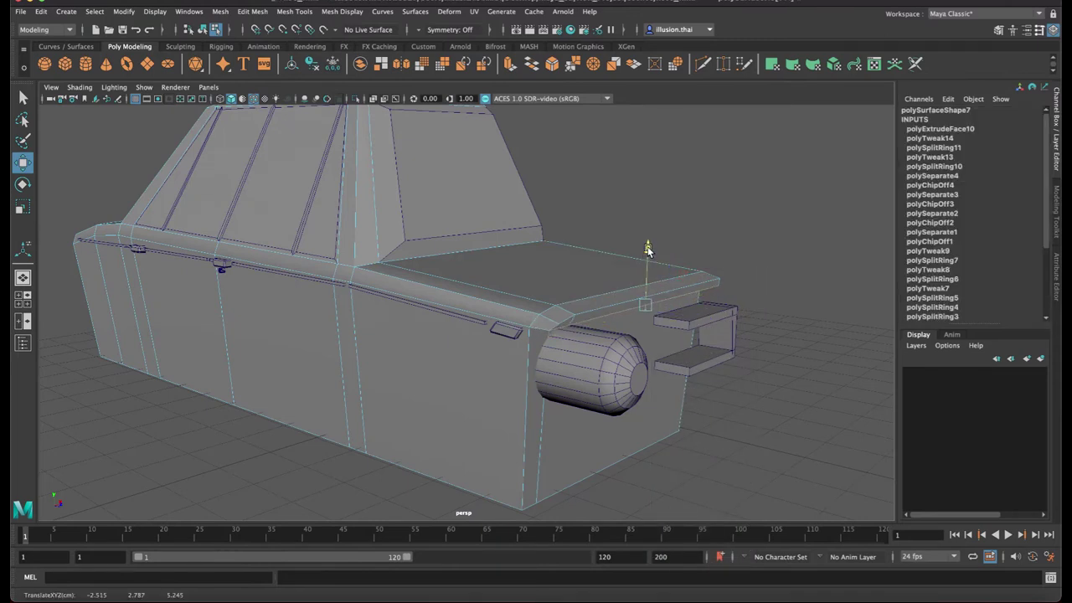
{"action": "right_click_drag", "start_coordinate": [707, 278], "coordinate": [793, 251]}
{"action": "left_click", "coordinate": [795, 250]}
{"action": "mouse_move", "coordinate": [758, 302]}
{"action": "left_mouse_down", "text": "alt"}
{"action": "mouse_move", "coordinate": [742, 296]}
{"action": "mouse_move", "coordinate": [774, 291]}
{"action": "left_mouse_up", "text": "alt"}
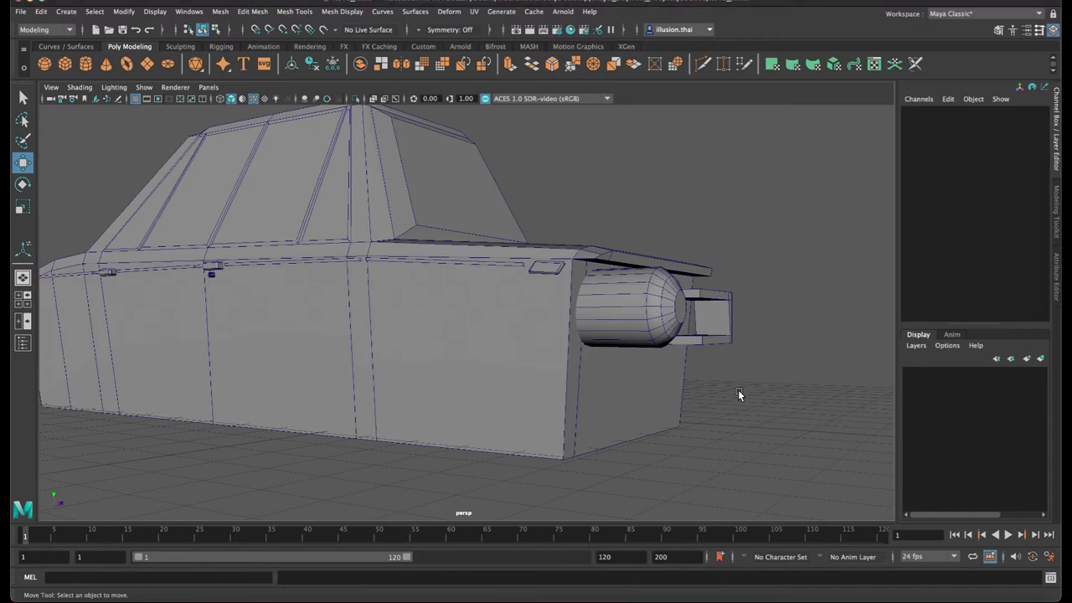
Duplicate the headlight cylinder, scale the copy uniformly to about 0.613 and set its X rotation to -90
{"action": "left_click", "coordinate": [650, 334]}
{"action": "left_click_drag", "start_coordinate": [664, 342], "coordinate": [676, 355], "text": "alt"}
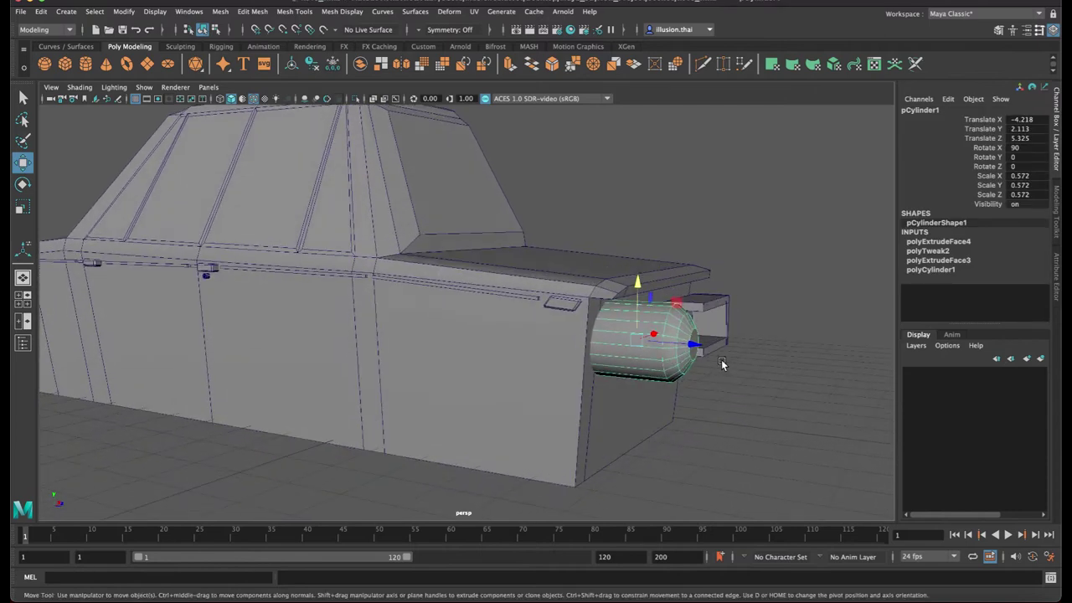
{"action": "key", "text": "ctrl+d"}
{"action": "left_click_drag", "start_coordinate": [700, 364], "coordinate": [687, 367], "text": "alt"}
{"action": "key", "text": "r"}
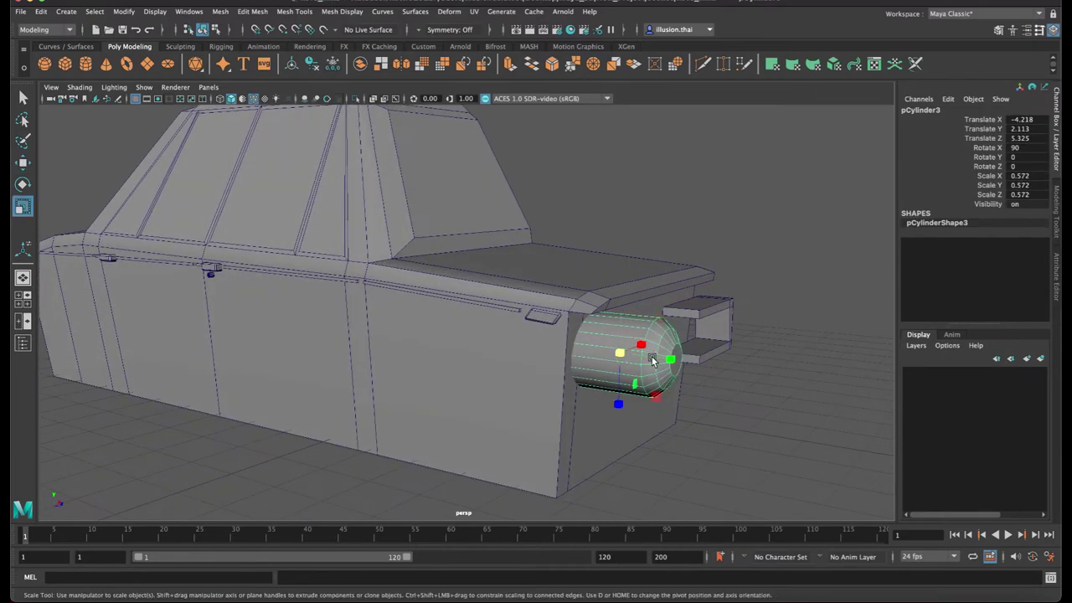
{"action": "left_click_drag", "start_coordinate": [618, 355], "coordinate": [570, 282]}
{"action": "key", "text": "e"}
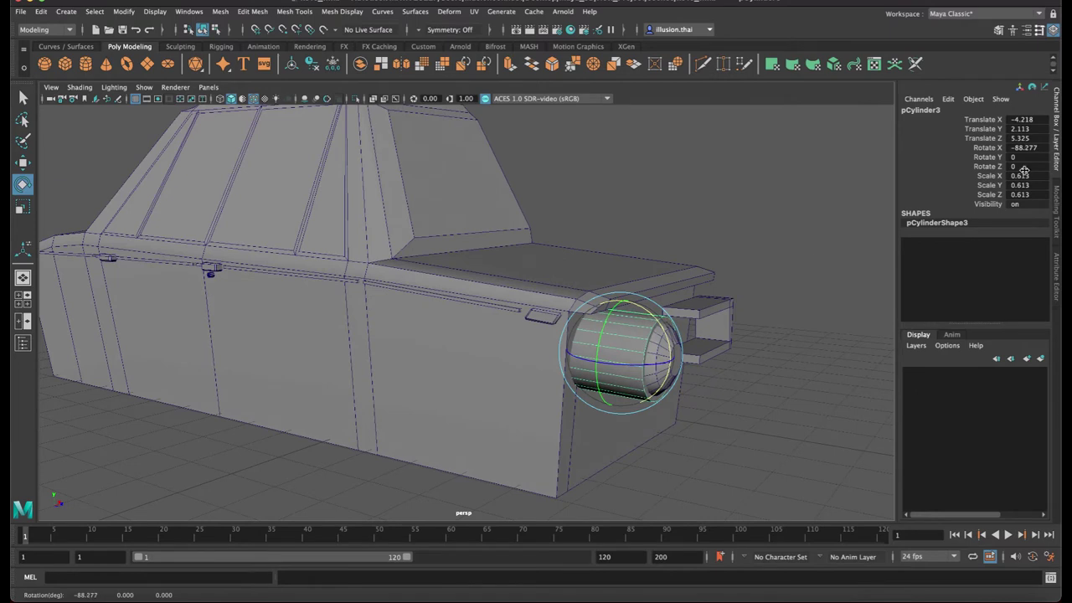
{"action": "double_click", "coordinate": [1022, 147]}
{"action": "key", "text": "Return"}
Slide the flipped headlight copy forward and delete its flat end cap faces
{"action": "left_click", "coordinate": [762, 410]}
{"action": "left_click", "coordinate": [650, 357]}
{"action": "key", "text": "w"}
{"action": "left_click_drag", "start_coordinate": [675, 361], "coordinate": [725, 375]}
{"action": "right_click_drag", "start_coordinate": [710, 385], "coordinate": [724, 350]}
{"action": "key", "text": "super+z"}
{"action": "right_click_drag", "start_coordinate": [722, 386], "coordinate": [747, 349]}
{"action": "left_click", "coordinate": [784, 370]}
{"action": "left_click", "coordinate": [721, 385]}
{"action": "key", "text": "F8"}
{"action": "left_click", "coordinate": [721, 384]}
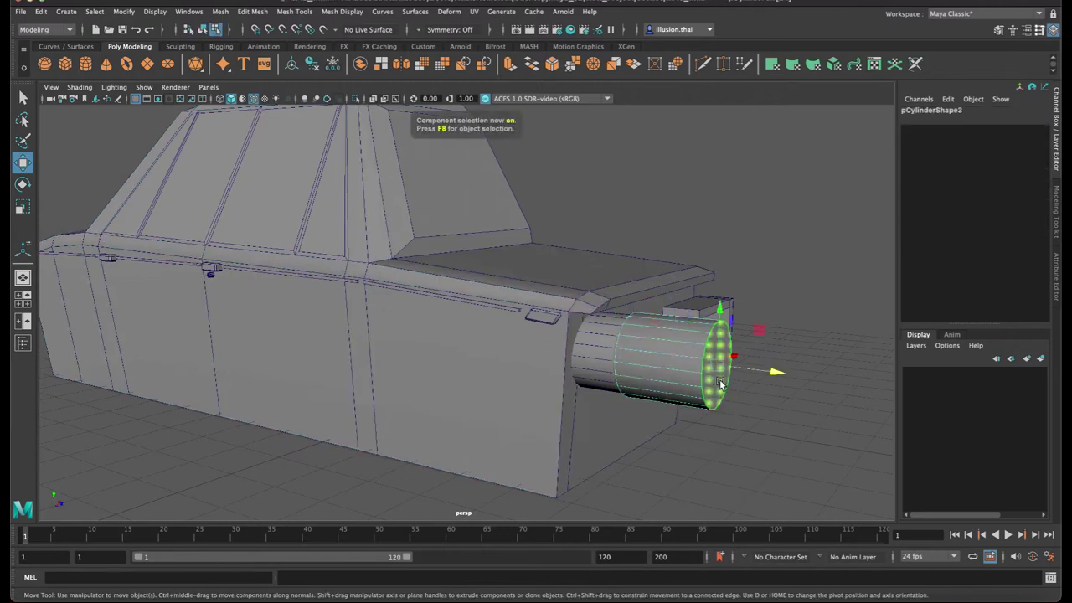
{"action": "key", "text": "Delete"}
Move the vertices at the copy's open end back to about Z 5.628, shortening it into a shallow dish
{"action": "right_click_drag", "start_coordinate": [680, 362], "coordinate": [643, 298]}
{"action": "left_click_drag", "start_coordinate": [759, 367], "coordinate": [805, 346], "text": "alt"}
{"action": "left_click_drag", "start_coordinate": [808, 265], "coordinate": [730, 406]}
{"action": "left_click_drag", "start_coordinate": [729, 406], "coordinate": [749, 420], "text": "alt"}
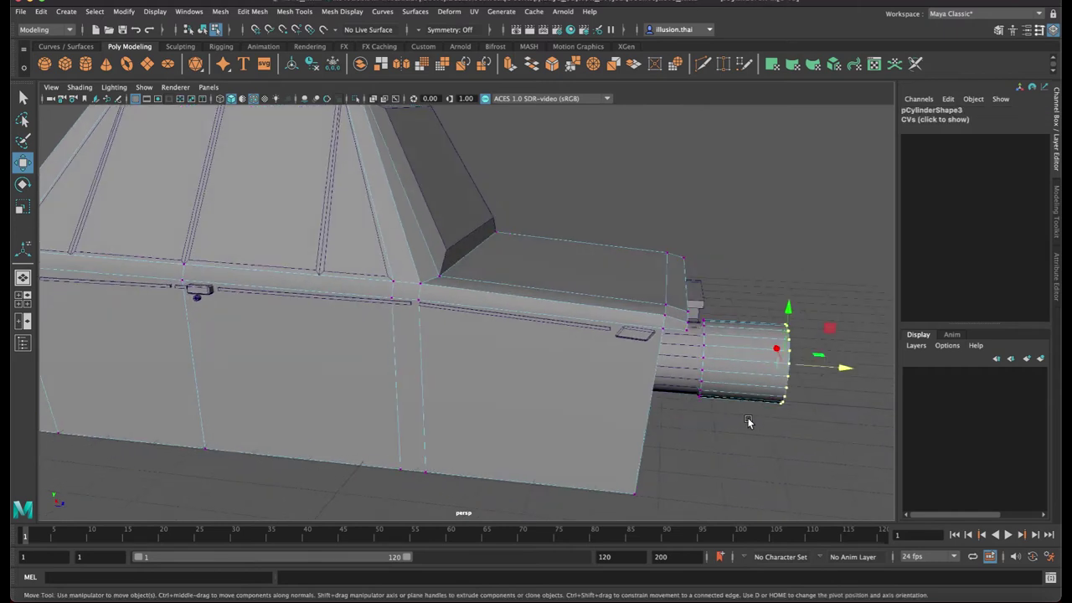
{"action": "left_click_drag", "start_coordinate": [844, 369], "coordinate": [662, 380]}
{"action": "key", "text": "r"}
{"action": "key", "text": "w"}
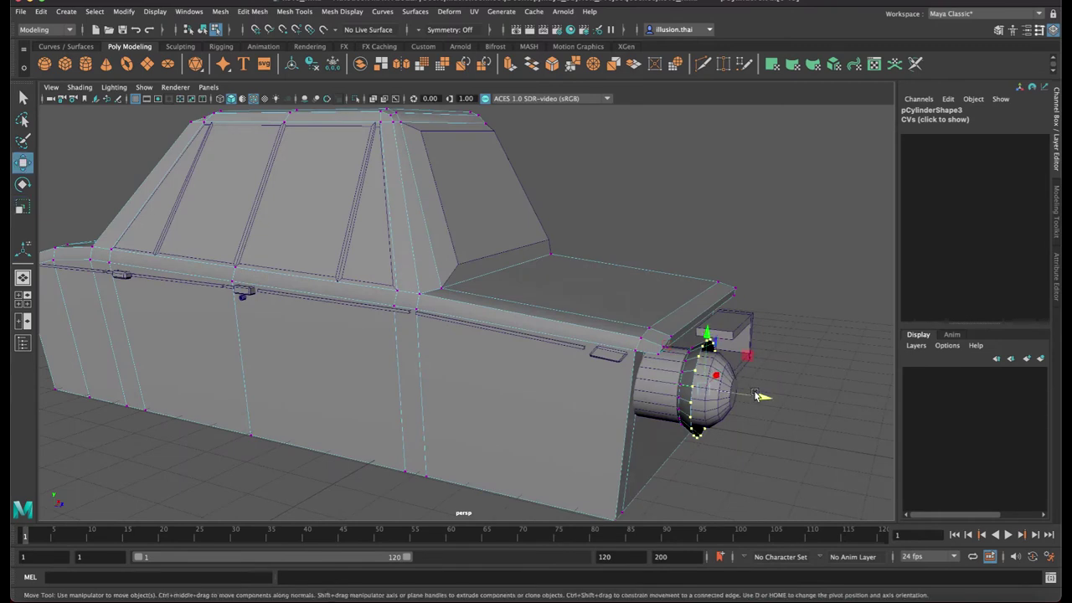
{"action": "middle_click_drag", "start_coordinate": [756, 396], "coordinate": [752, 395]}
{"action": "key", "text": "5"}
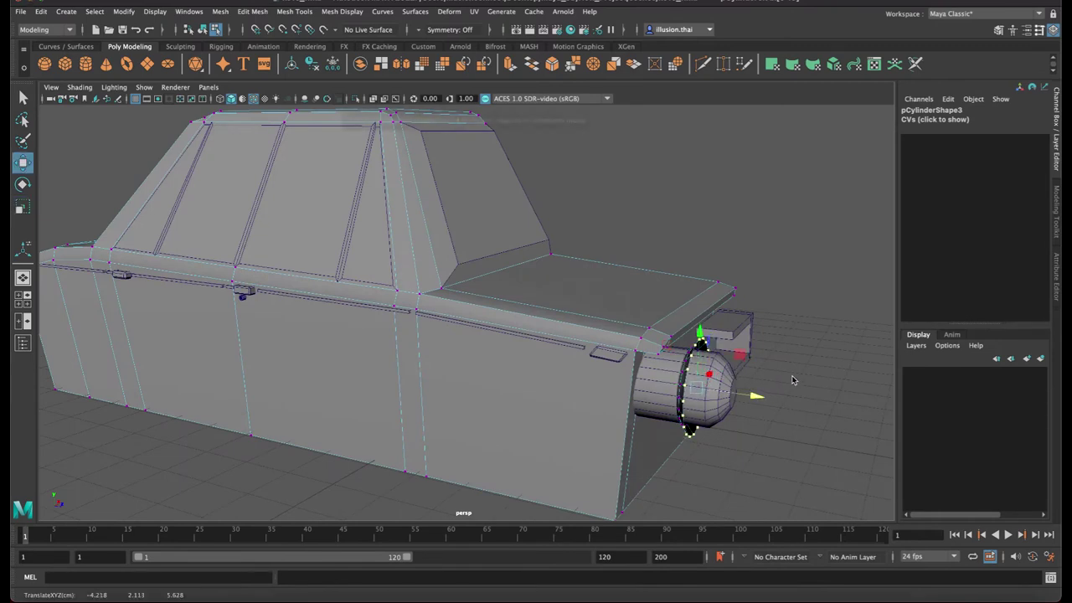
{"action": "left_click", "coordinate": [793, 379]}
Move the dish-shaped copy forward, clear of the headlight, to about Z 7.321
{"action": "right_click_drag", "start_coordinate": [688, 368], "coordinate": [736, 284]}
{"action": "left_click", "coordinate": [827, 380]}
{"action": "left_click_drag", "start_coordinate": [760, 407], "coordinate": [614, 378], "text": "alt"}
{"action": "left_click", "coordinate": [574, 357]}
{"action": "mouse_move", "coordinate": [731, 450]}
{"action": "left_mouse_down"}
{"action": "mouse_move", "coordinate": [763, 463]}
{"action": "mouse_move", "coordinate": [722, 451]}
{"action": "left_mouse_up"}
{"action": "left_click_drag", "start_coordinate": [792, 406], "coordinate": [859, 414]}
{"action": "left_click_drag", "start_coordinate": [812, 423], "coordinate": [743, 424], "text": "alt"}
{"action": "right_click_drag", "start_coordinate": [743, 370], "coordinate": [744, 336]}
{"action": "left_click", "coordinate": [742, 357]}
{"action": "left_click", "coordinate": [744, 358]}
{"action": "left_click", "coordinate": [733, 332]}
{"action": "left_click", "coordinate": [746, 370]}
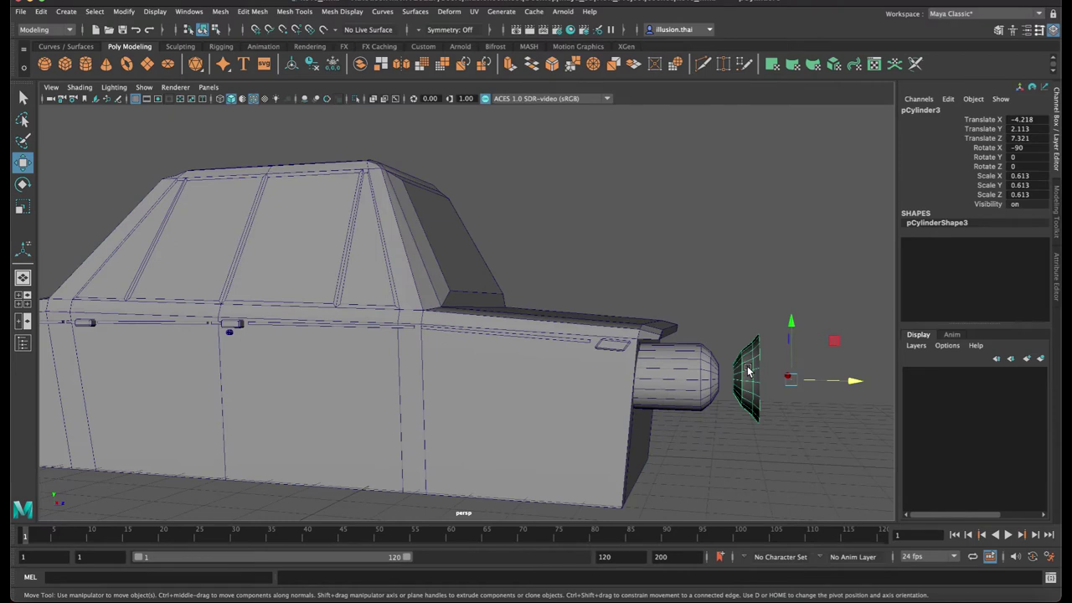
Delete the faces at the narrow end of the dish, leaving only a thin outer ring
{"action": "key", "text": "F8"}
{"action": "left_click_drag", "start_coordinate": [706, 320], "coordinate": [745, 423]}
{"action": "key", "text": "Delete"}
{"action": "key", "text": "q"}
Scale the headlight ring to about 0.589 and move it back around the headlight to about Z 6.461
{"action": "right_click_drag", "start_coordinate": [760, 351], "coordinate": [796, 288]}
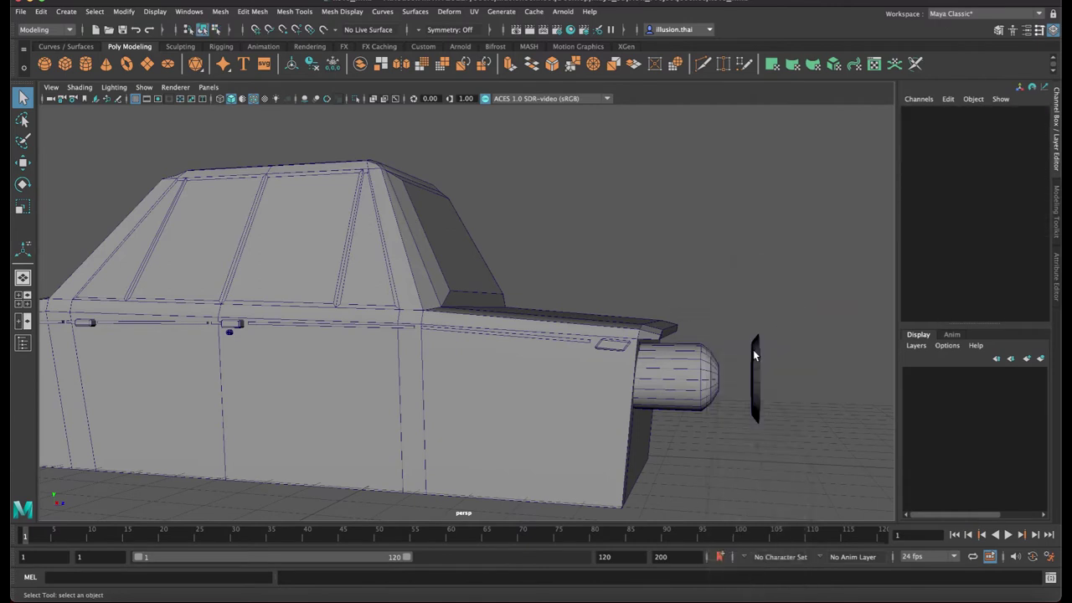
{"action": "left_click", "coordinate": [754, 355]}
{"action": "key", "text": "r"}
{"action": "left_click_drag", "start_coordinate": [794, 384], "coordinate": [742, 405], "text": "alt"}
{"action": "left_click_drag", "start_coordinate": [658, 448], "coordinate": [670, 421]}
{"action": "key", "text": "w"}
{"action": "left_click", "coordinate": [750, 436]}
{"action": "left_click", "coordinate": [720, 445]}
{"action": "left_click", "coordinate": [711, 442]}
{"action": "key", "text": "r"}
{"action": "left_click_drag", "start_coordinate": [734, 446], "coordinate": [708, 438], "text": "alt"}
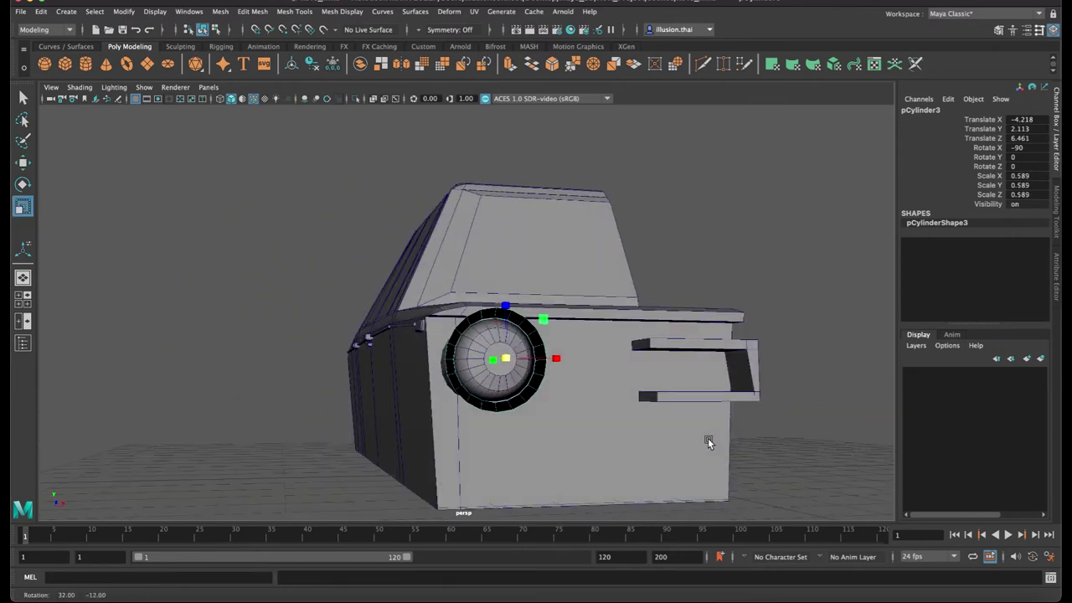
{"action": "left_click", "coordinate": [787, 442]}
{"action": "left_click_drag", "start_coordinate": [787, 442], "coordinate": [765, 433], "text": "alt"}
Select the black headlight ring and reverse its face normals
{"action": "left_click", "coordinate": [669, 377]}
{"action": "right_click_drag", "start_coordinate": [667, 373], "coordinate": [665, 272]}
{"action": "right_click_drag", "start_coordinate": [668, 388], "coordinate": [816, 399], "text": "alt"}
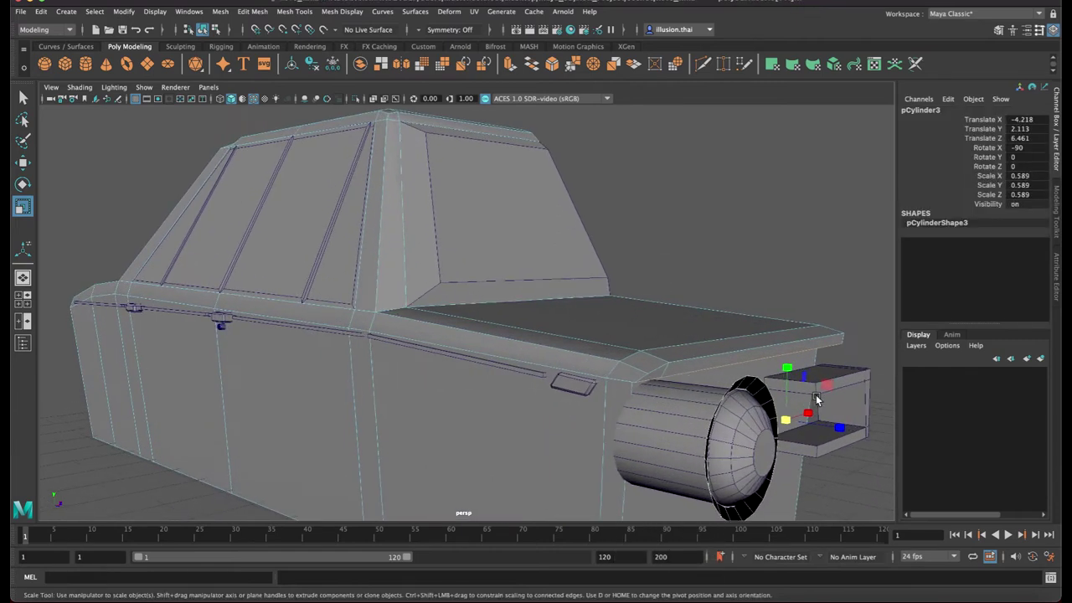
{"action": "left_click_drag", "start_coordinate": [815, 399], "coordinate": [834, 224], "text": "alt"}
{"action": "left_click", "coordinate": [835, 225]}
{"action": "left_click", "coordinate": [703, 249]}
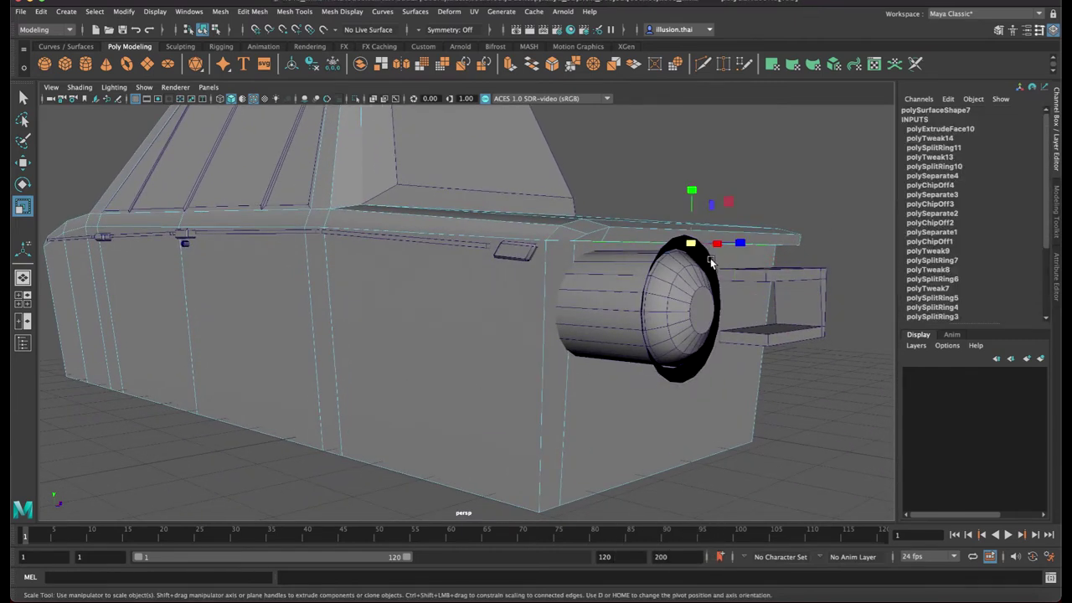
{"action": "right_click_drag", "start_coordinate": [718, 280], "coordinate": [777, 238]}
{"action": "left_click", "coordinate": [706, 266]}
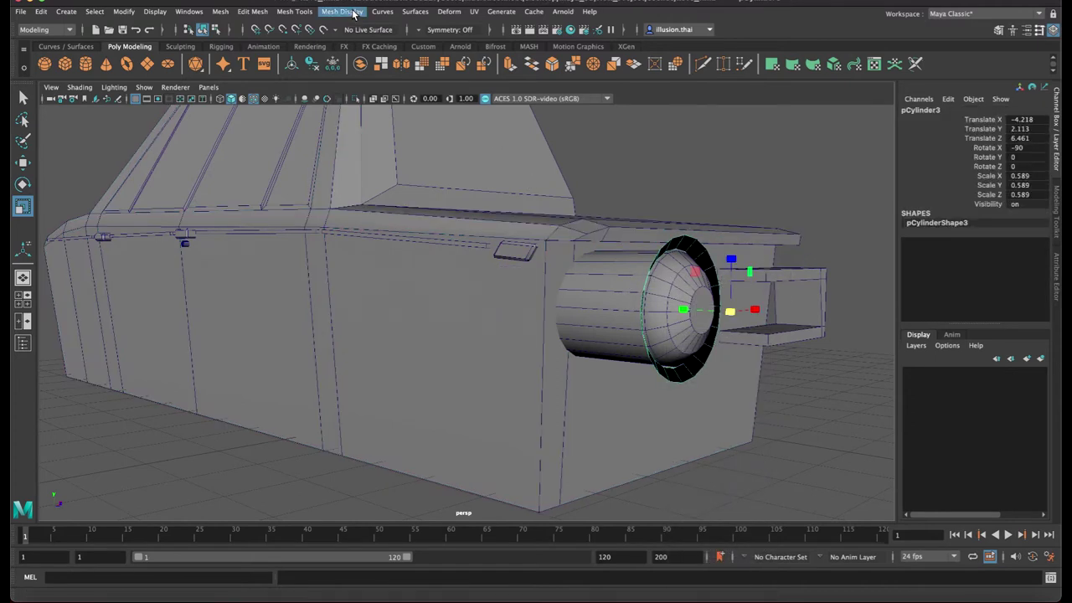
{"action": "left_click", "coordinate": [356, 13]}
{"action": "left_click", "coordinate": [357, 63]}
Extrude the headlight ring's border edge loop by about 0.143 along local Y to add another band of faces
{"action": "right_click_drag", "start_coordinate": [688, 253], "coordinate": [694, 229]}
{"action": "left_click", "coordinate": [744, 192]}
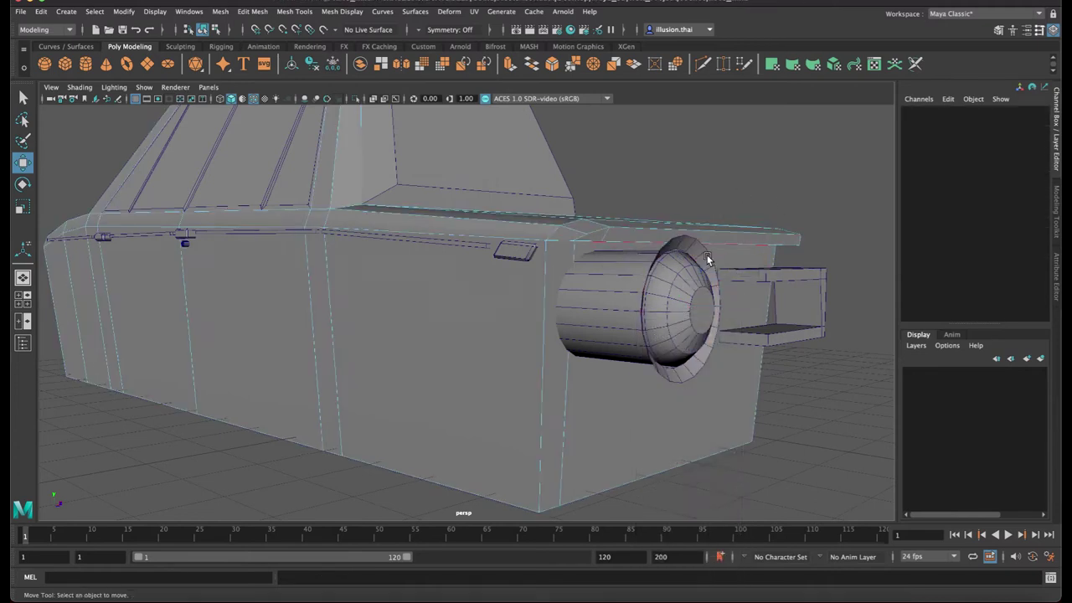
{"action": "left_click", "coordinate": [706, 254]}
{"action": "right_click_drag", "start_coordinate": [777, 246], "coordinate": [820, 231]}
{"action": "left_click", "coordinate": [701, 256]}
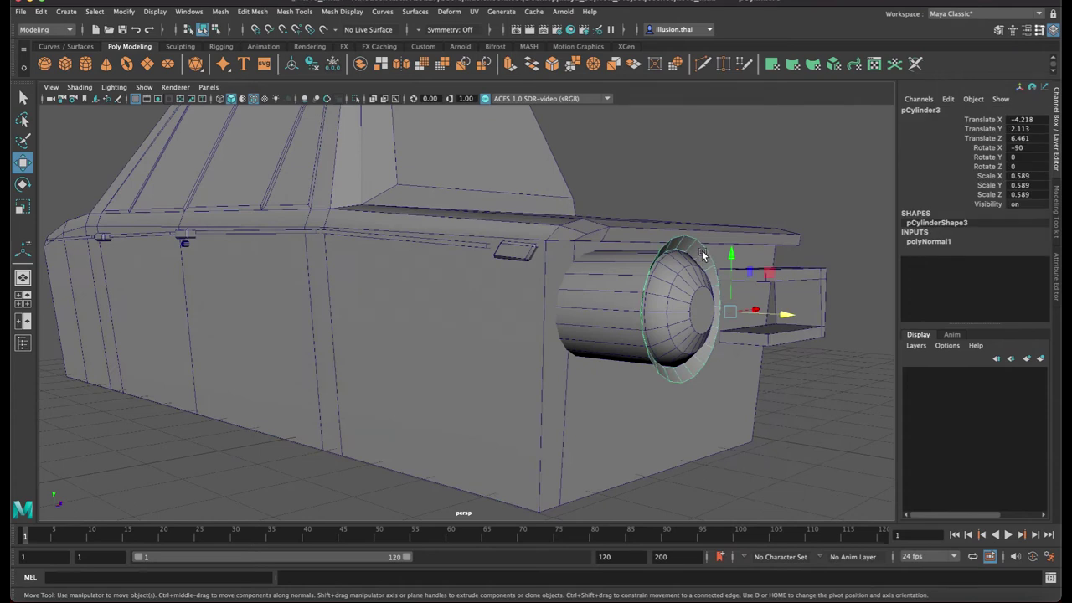
{"action": "key", "text": "F8"}
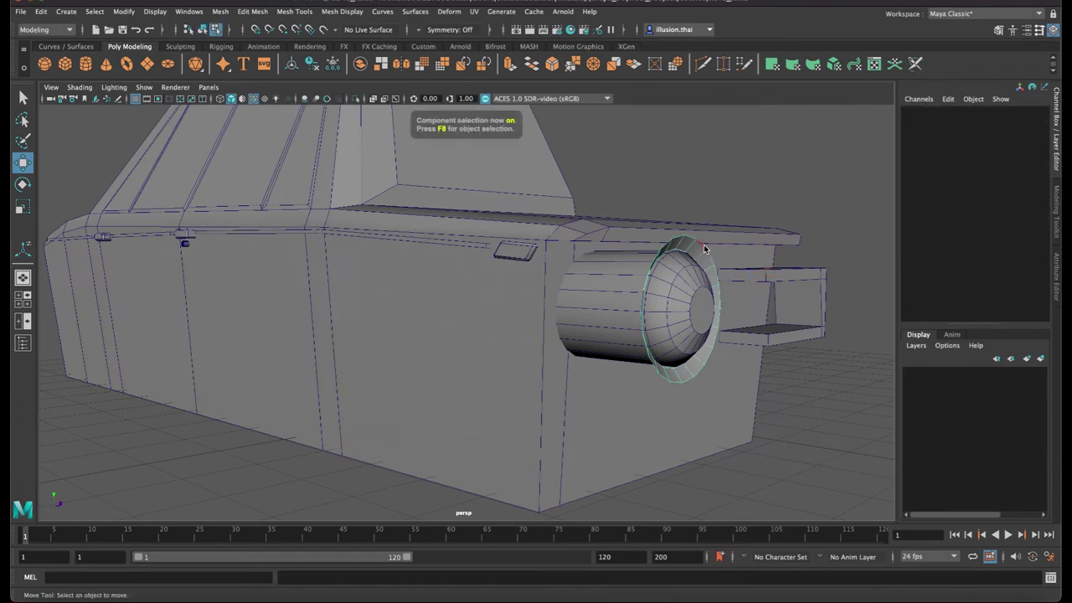
{"action": "double_click", "coordinate": [704, 248]}
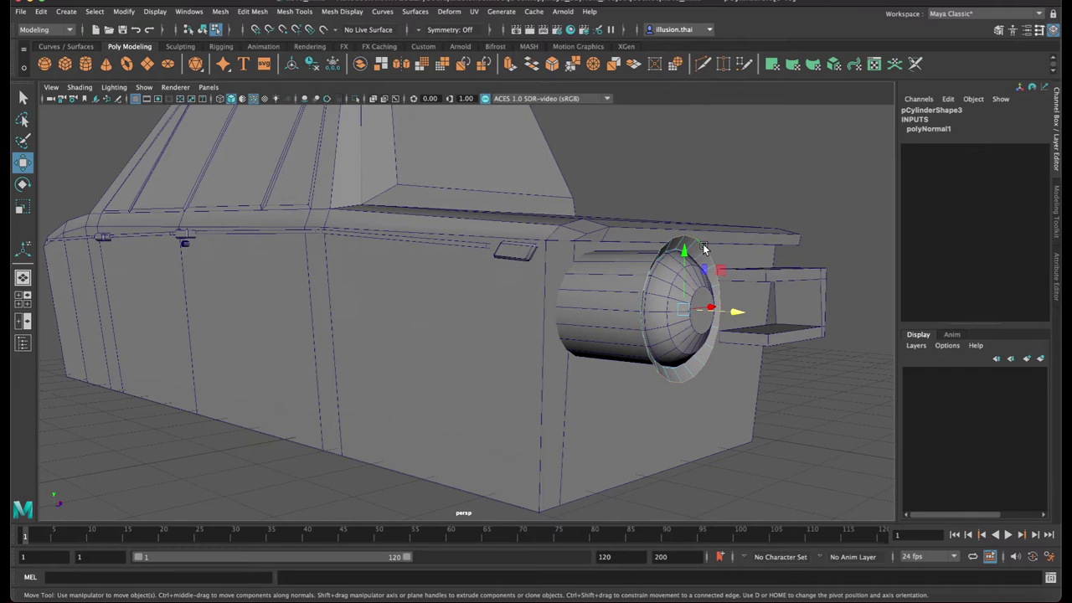
{"action": "key", "text": "ctrl+e"}
{"action": "left_click_drag", "start_coordinate": [733, 383], "coordinate": [660, 349], "text": "alt"}
{"action": "middle_click_drag", "start_coordinate": [697, 399], "coordinate": [668, 393], "text": "alt"}
{"action": "key", "text": "w"}
{"action": "left_click_drag", "start_coordinate": [699, 364], "coordinate": [675, 358]}
{"action": "key", "text": "q"}
Select the whole headlight ring and apply a Lattice deformer to it
{"action": "left_click_drag", "start_coordinate": [578, 345], "coordinate": [491, 340], "text": "alt"}
{"action": "middle_click_drag", "start_coordinate": [490, 340], "coordinate": [600, 313], "text": "alt"}
{"action": "left_click_drag", "start_coordinate": [486, 307], "coordinate": [475, 312], "text": "alt"}
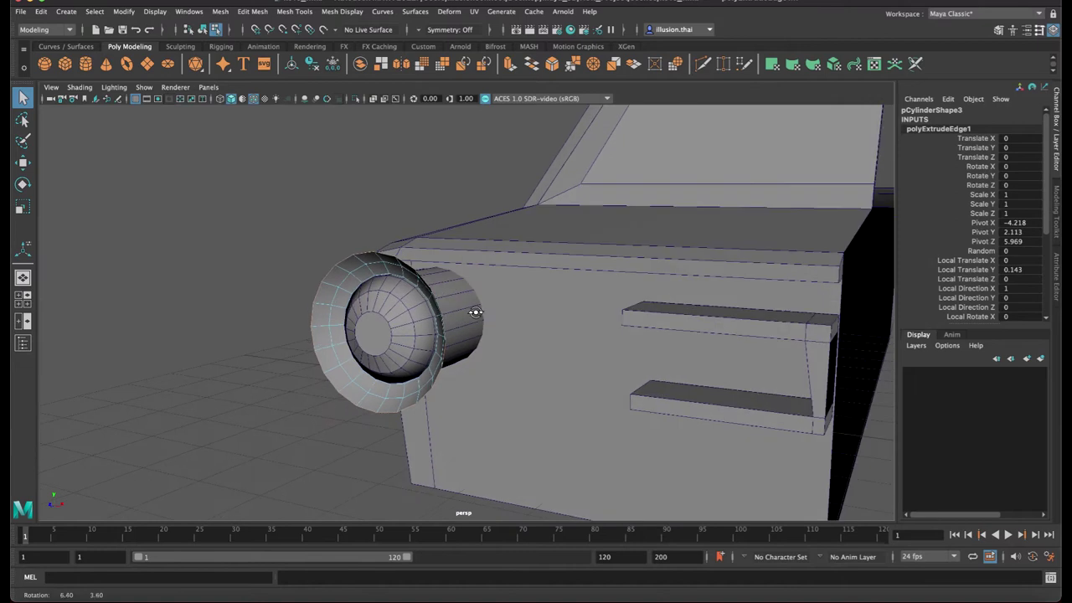
{"action": "right_click_drag", "start_coordinate": [405, 274], "coordinate": [422, 262]}
{"action": "left_click", "coordinate": [346, 264]}
{"action": "left_click_drag", "start_coordinate": [381, 284], "coordinate": [441, 286], "text": "alt"}
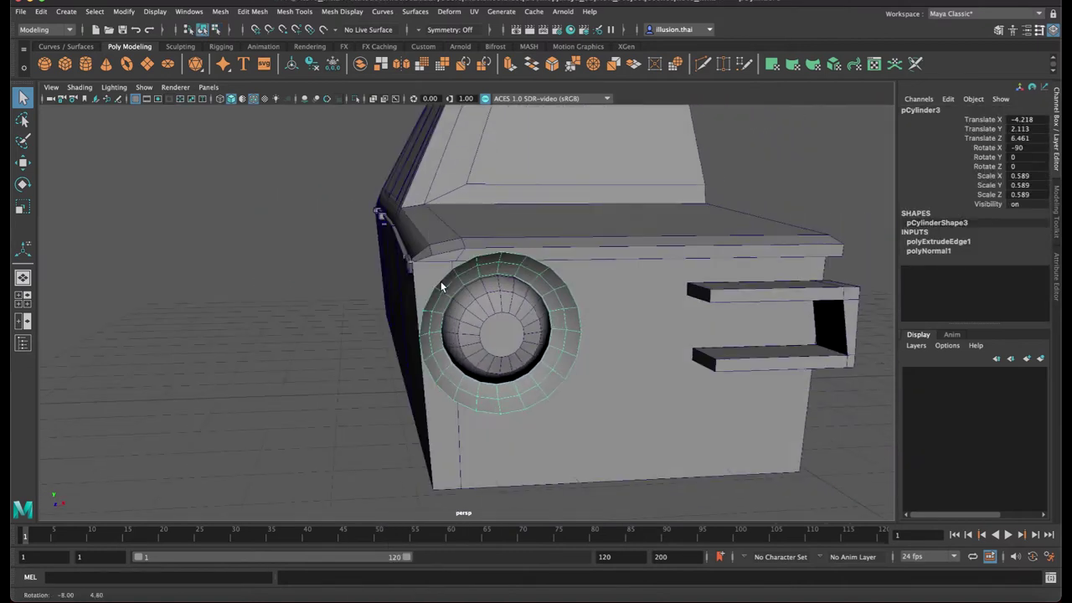
{"action": "left_click", "coordinate": [295, 11]}
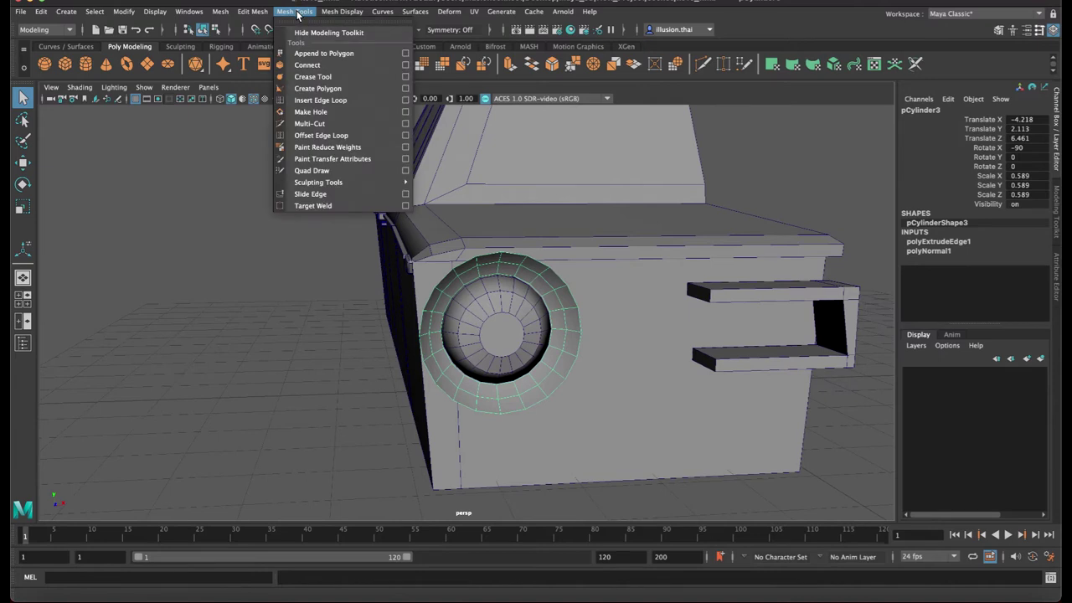
{"action": "left_click", "coordinate": [59, 28]}
{"action": "left_click", "coordinate": [60, 29]}
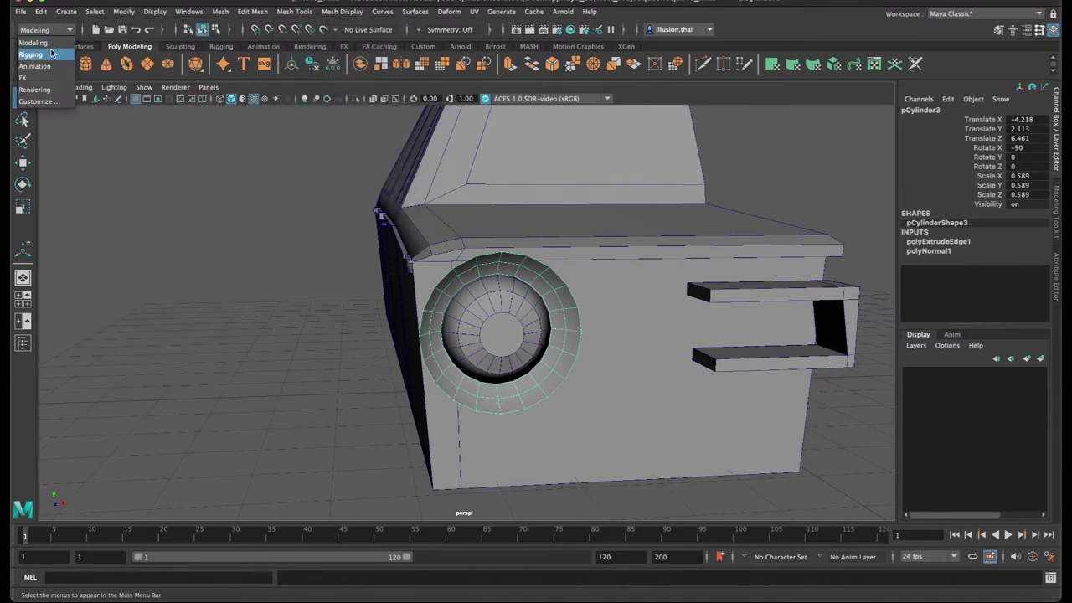
{"action": "left_click", "coordinate": [35, 66]}
{"action": "left_click", "coordinate": [246, 11]}
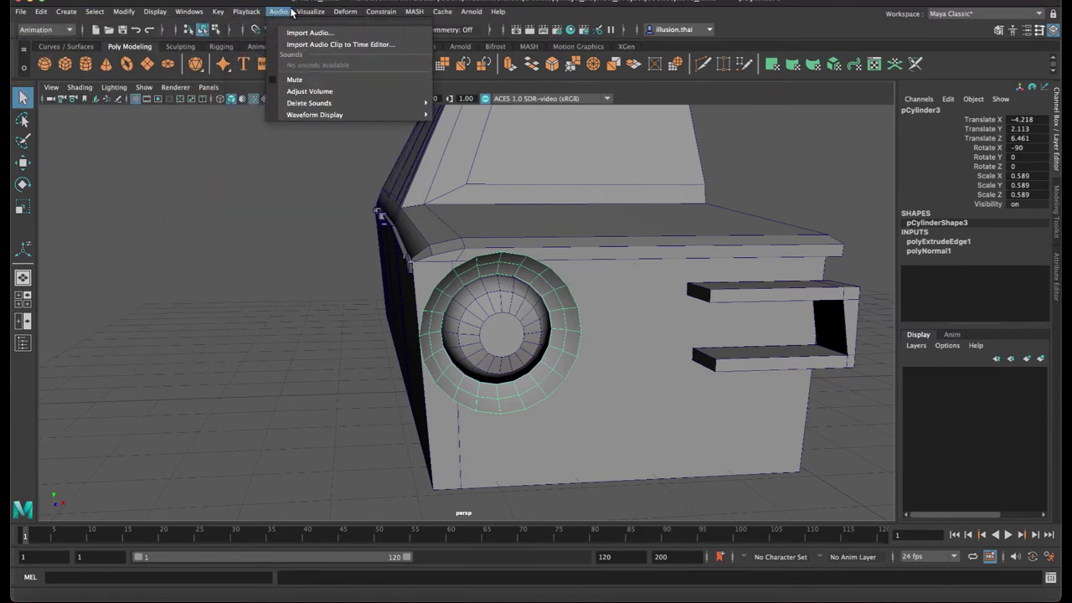
{"action": "mouse_move", "coordinate": [350, 11]}
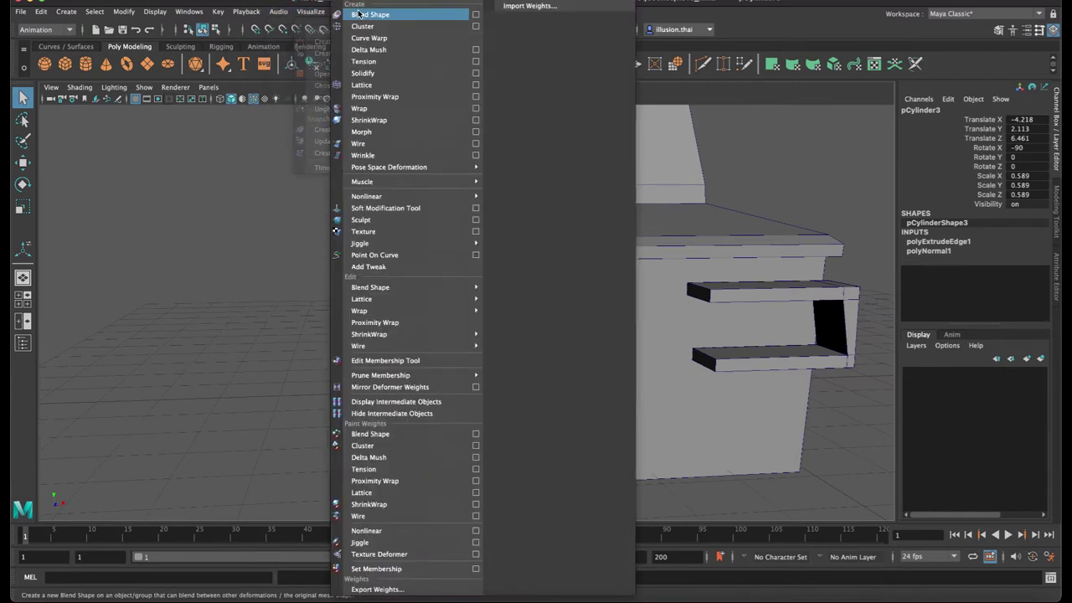
{"action": "left_click", "coordinate": [380, 85]}
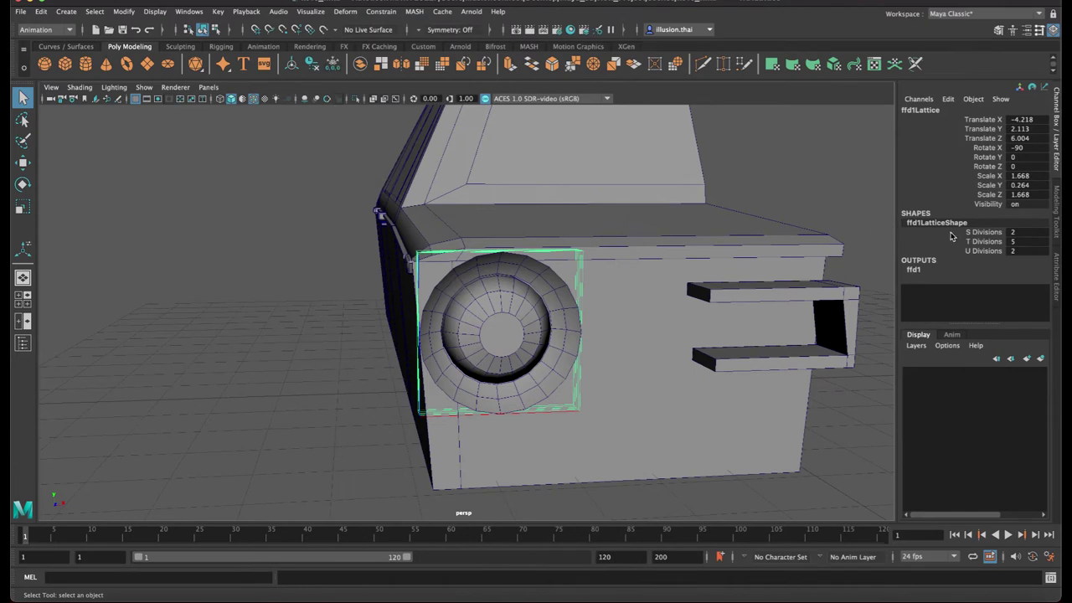
Set the lattice divisions to S 6, T 2 and U 6
{"action": "left_click", "coordinate": [990, 241]}
{"action": "middle_click_drag", "start_coordinate": [889, 242], "coordinate": [790, 212]}
{"action": "left_click", "coordinate": [929, 233]}
{"action": "left_click", "coordinate": [957, 249]}
Move the lattice points along the ring's outer side to start squaring off its round shape
{"action": "right_click_drag", "start_coordinate": [565, 254], "coordinate": [566, 222]}
{"action": "left_click_drag", "start_coordinate": [504, 206], "coordinate": [575, 196], "text": "alt"}
{"action": "mouse_move", "coordinate": [502, 177]}
{"action": "left_mouse_down", "text": "alt"}
{"action": "mouse_move", "coordinate": [544, 197]}
{"action": "mouse_move", "coordinate": [505, 164]}
{"action": "mouse_move", "coordinate": [507, 186]}
{"action": "left_mouse_up", "text": "alt"}
{"action": "key", "text": "w"}
{"action": "middle_click_drag", "start_coordinate": [534, 203], "coordinate": [557, 193], "text": "alt"}
{"action": "left_click_drag", "start_coordinate": [418, 207], "coordinate": [443, 400], "text": "alt"}
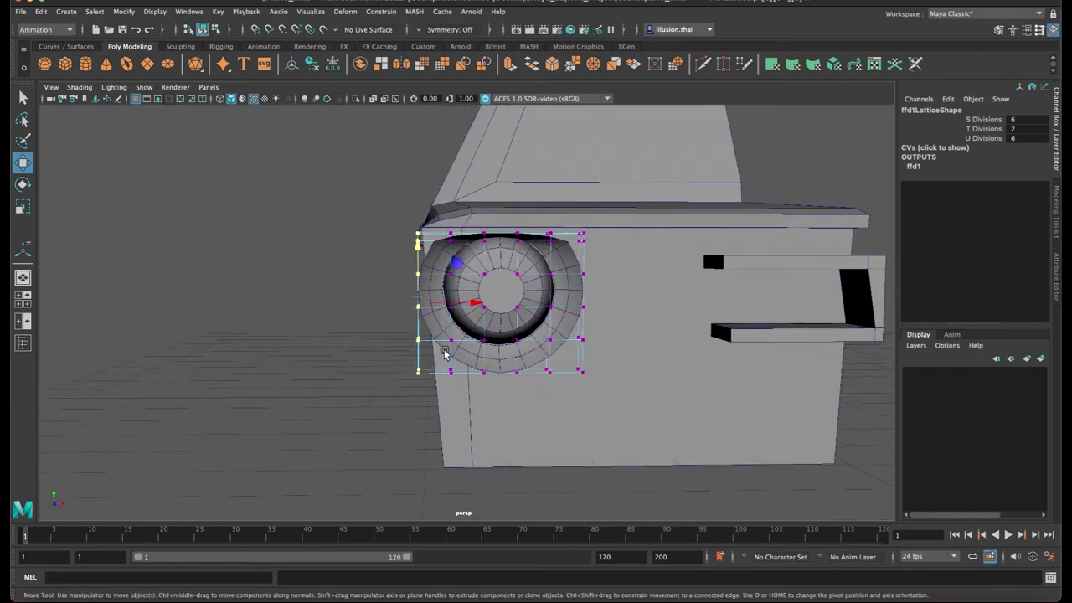
{"action": "left_click_drag", "start_coordinate": [474, 312], "coordinate": [503, 358]}
{"action": "left_click_drag", "start_coordinate": [503, 358], "coordinate": [478, 361], "text": "alt"}
{"action": "left_click_drag", "start_coordinate": [412, 362], "coordinate": [400, 363], "text": "alt"}
Reposition further columns of lattice points across the ring to shape its sides into a rounded square
{"action": "left_click_drag", "start_coordinate": [461, 298], "coordinate": [484, 425]}
{"action": "left_click_drag", "start_coordinate": [486, 426], "coordinate": [525, 389], "text": "alt"}
{"action": "left_click_drag", "start_coordinate": [569, 358], "coordinate": [562, 358]}
{"action": "left_click_drag", "start_coordinate": [478, 282], "coordinate": [507, 431]}
{"action": "left_click_drag", "start_coordinate": [540, 348], "coordinate": [612, 312]}
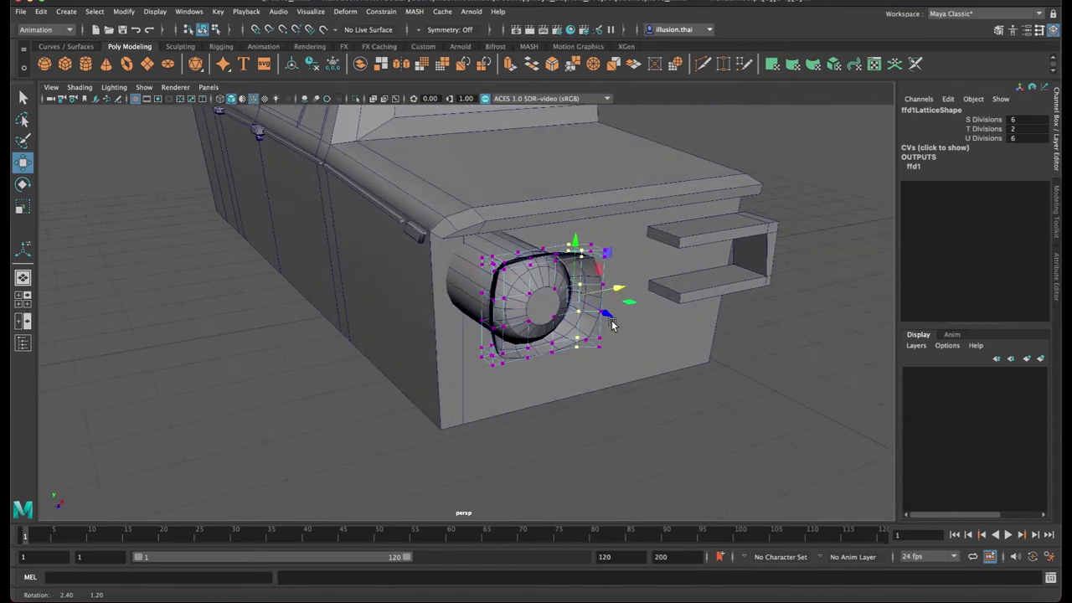
{"action": "left_click_drag", "start_coordinate": [643, 263], "coordinate": [623, 271], "text": "alt"}
{"action": "left_click_drag", "start_coordinate": [540, 419], "coordinate": [531, 418]}
{"action": "left_click_drag", "start_coordinate": [602, 336], "coordinate": [626, 325]}
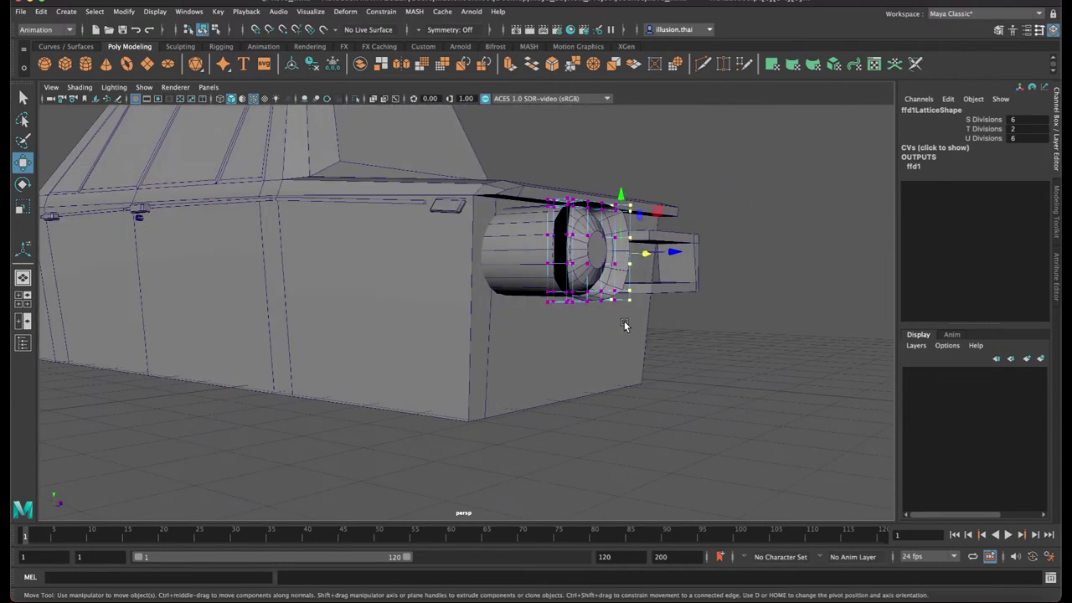
{"action": "middle_click_drag", "start_coordinate": [626, 325], "coordinate": [596, 362], "text": "alt"}
{"action": "left_click_drag", "start_coordinate": [587, 364], "coordinate": [581, 357], "text": "alt"}
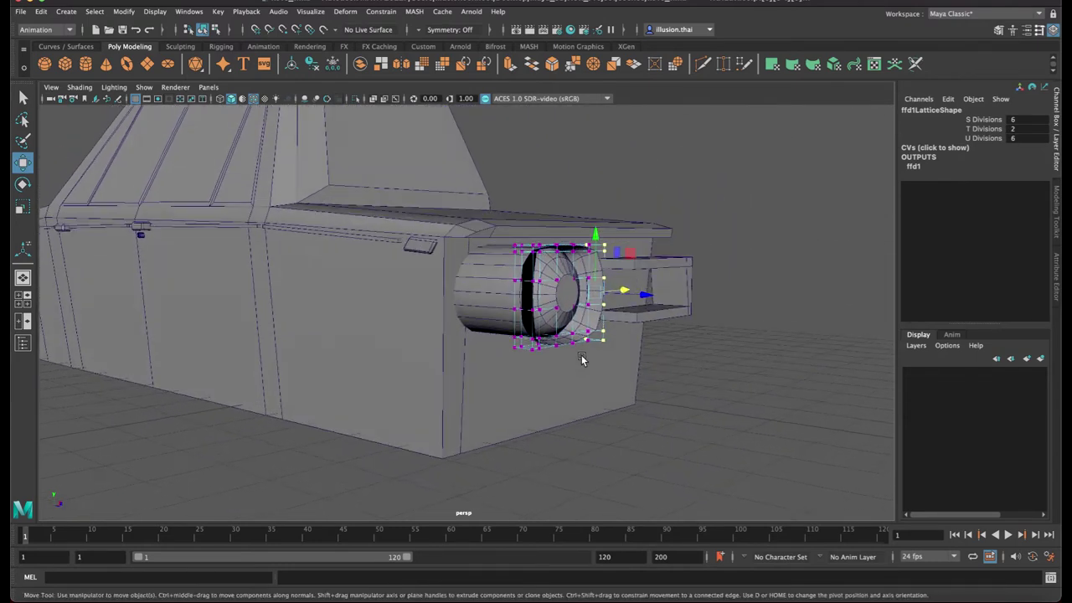
Lower the lattice's bottom middle points to about Y 1.455 and raise its top middle points slightly
{"action": "key", "text": "q"}
{"action": "right_click_drag", "start_coordinate": [595, 289], "coordinate": [634, 269]}
{"action": "left_click", "coordinate": [723, 265]}
{"action": "left_click_drag", "start_coordinate": [583, 300], "coordinate": [535, 299], "text": "alt"}
{"action": "right_click_drag", "start_coordinate": [535, 299], "coordinate": [558, 322], "text": "alt"}
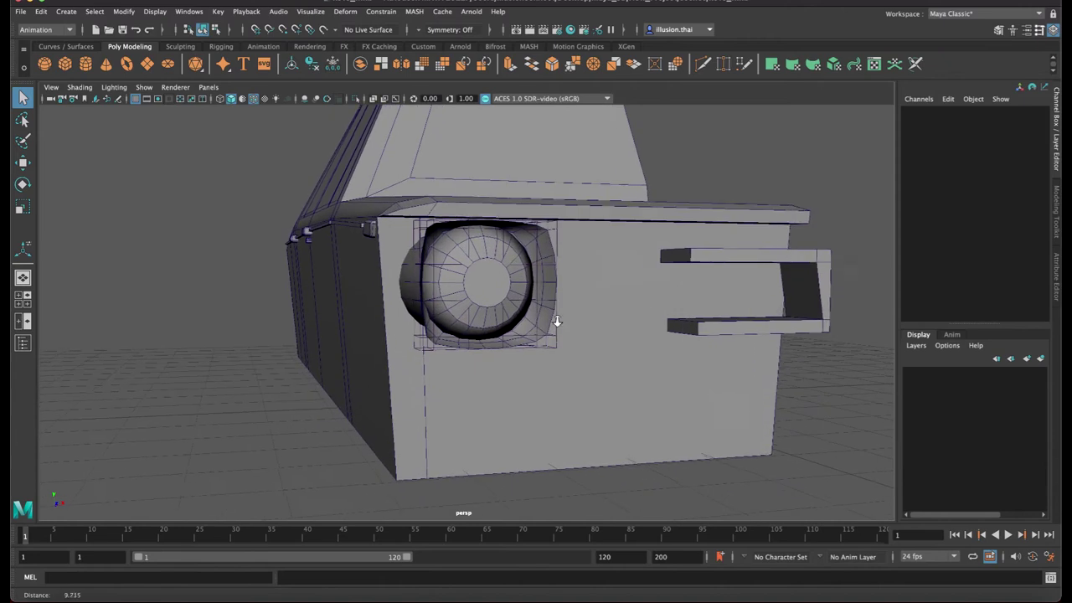
{"action": "left_click_drag", "start_coordinate": [558, 322], "coordinate": [551, 323], "text": "alt"}
{"action": "left_click", "coordinate": [499, 339]}
{"action": "left_click", "coordinate": [550, 349]}
{"action": "right_click_drag", "start_coordinate": [549, 331], "coordinate": [531, 312]}
{"action": "mouse_move", "coordinate": [462, 350]}
{"action": "left_mouse_down", "text": "alt"}
{"action": "mouse_move", "coordinate": [438, 356]}
{"action": "mouse_move", "coordinate": [475, 343]}
{"action": "left_mouse_up", "text": "alt"}
{"action": "key", "text": "w"}
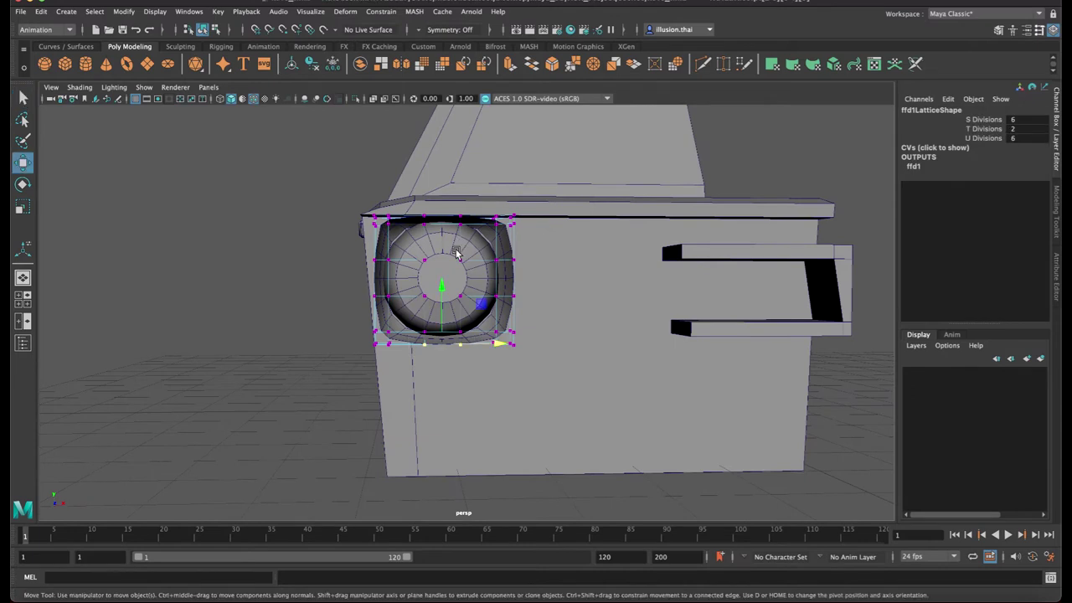
{"action": "left_click_drag", "start_coordinate": [444, 288], "coordinate": [444, 292]}
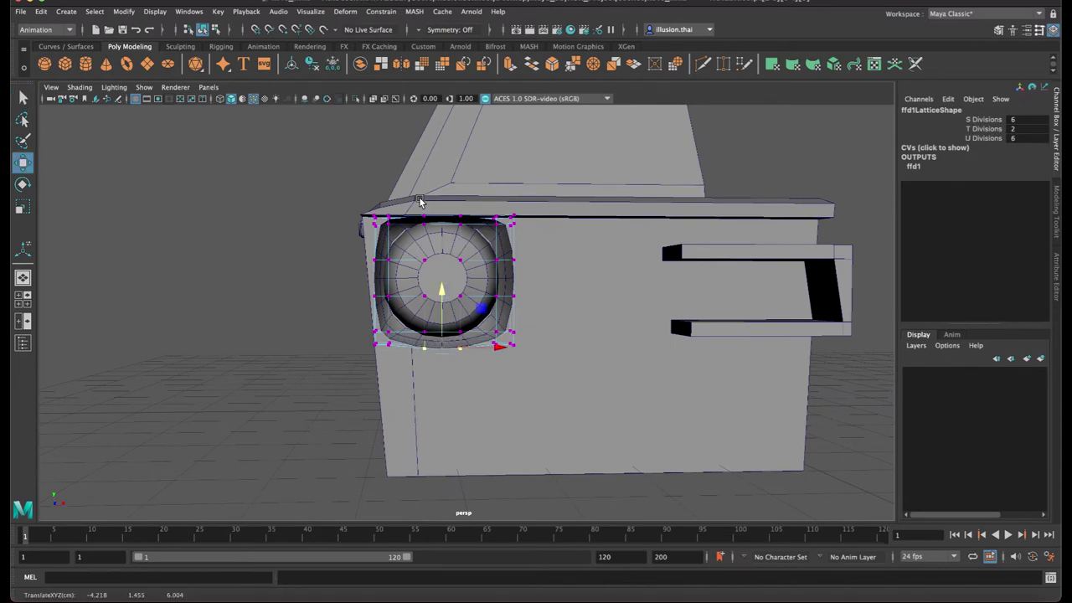
{"action": "left_click_drag", "start_coordinate": [479, 220], "coordinate": [480, 223]}
{"action": "left_click_drag", "start_coordinate": [480, 224], "coordinate": [447, 194], "text": "alt"}
Delete the construction history of the rounded-square headlight ring to bake in the lattice deformation, and deselect it
{"action": "right_click_drag", "start_coordinate": [530, 252], "coordinate": [559, 242]}
{"action": "left_click", "coordinate": [771, 192]}
{"action": "left_click", "coordinate": [533, 250]}
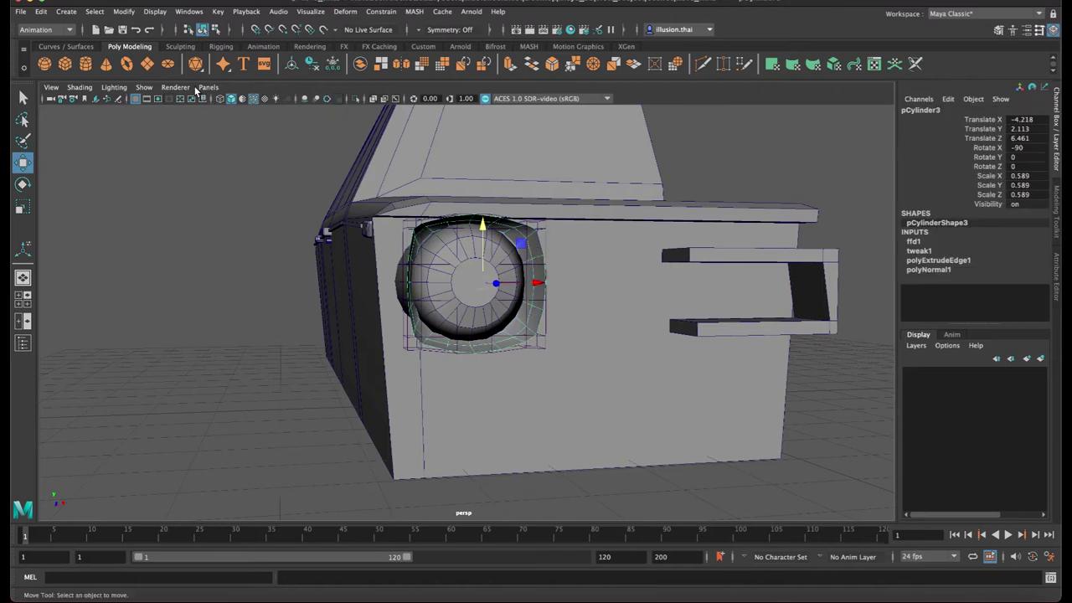
{"action": "left_click", "coordinate": [40, 11]}
{"action": "mouse_move", "coordinate": [119, 149]}
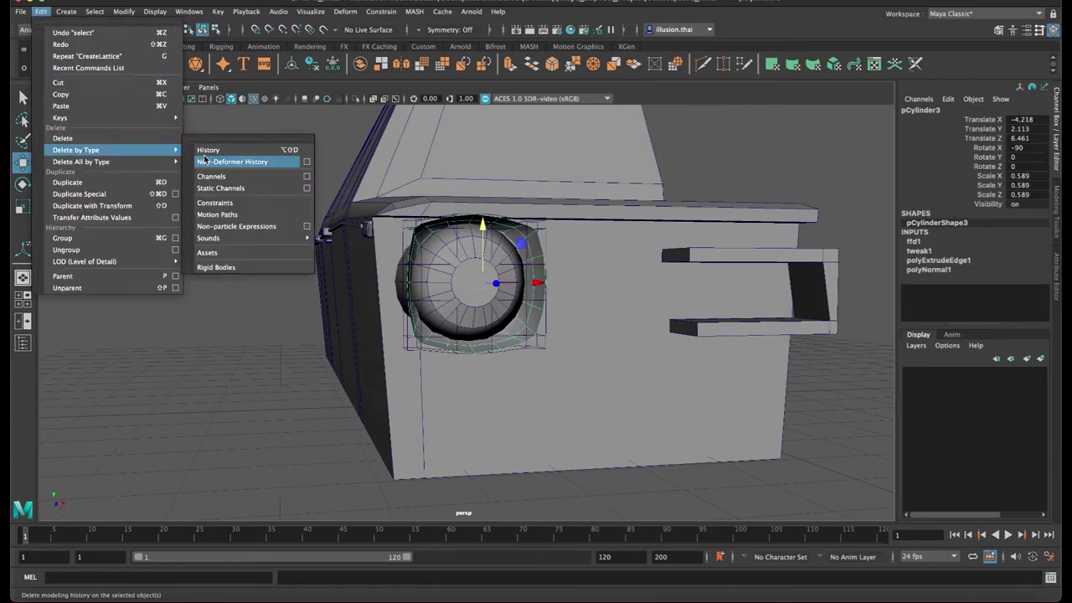
{"action": "left_click", "coordinate": [213, 150]}
{"action": "left_click", "coordinate": [778, 178]}
Extrude the headlight ring's outer border edge loop outward with a Local Translate Y of 0.075
{"action": "left_click", "coordinate": [534, 243]}
{"action": "right_click_drag", "start_coordinate": [520, 241], "coordinate": [522, 210]}
{"action": "double_click", "coordinate": [540, 246]}
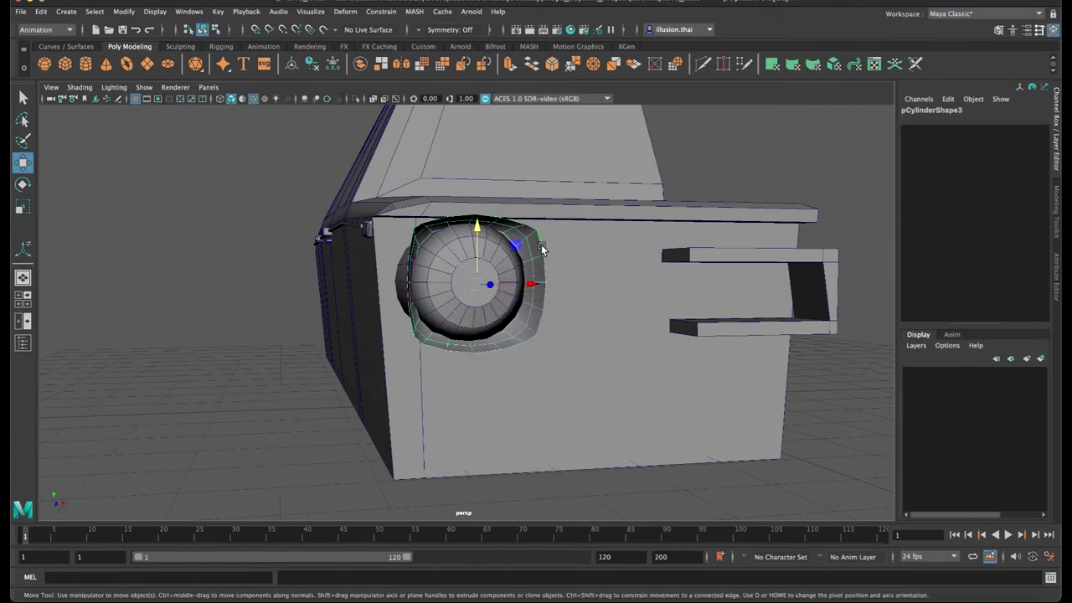
{"action": "key", "text": "ctrl+e"}
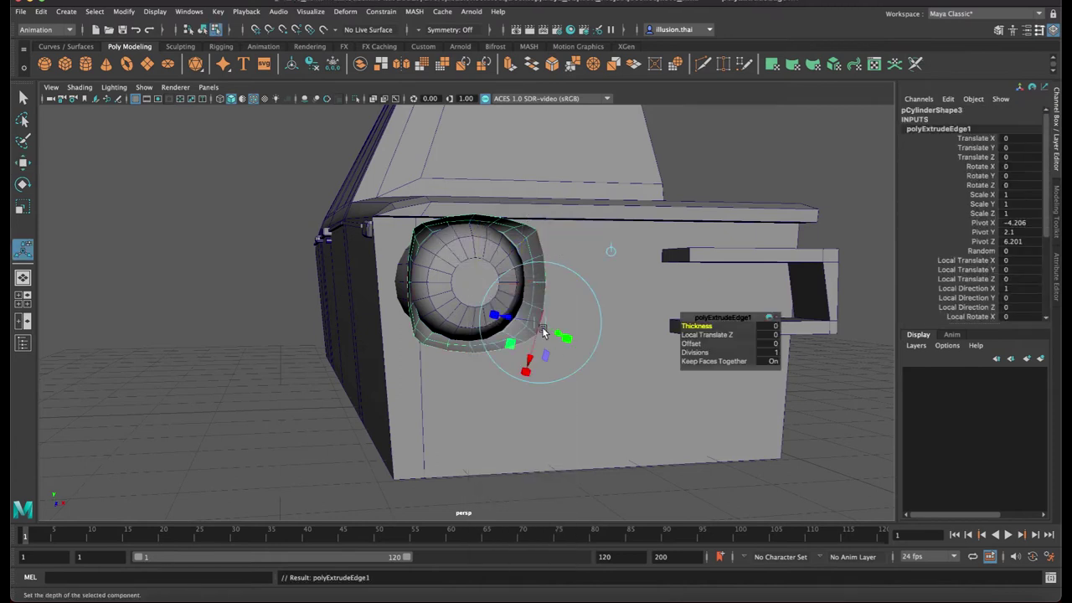
{"action": "left_click_drag", "start_coordinate": [559, 335], "coordinate": [562, 338]}
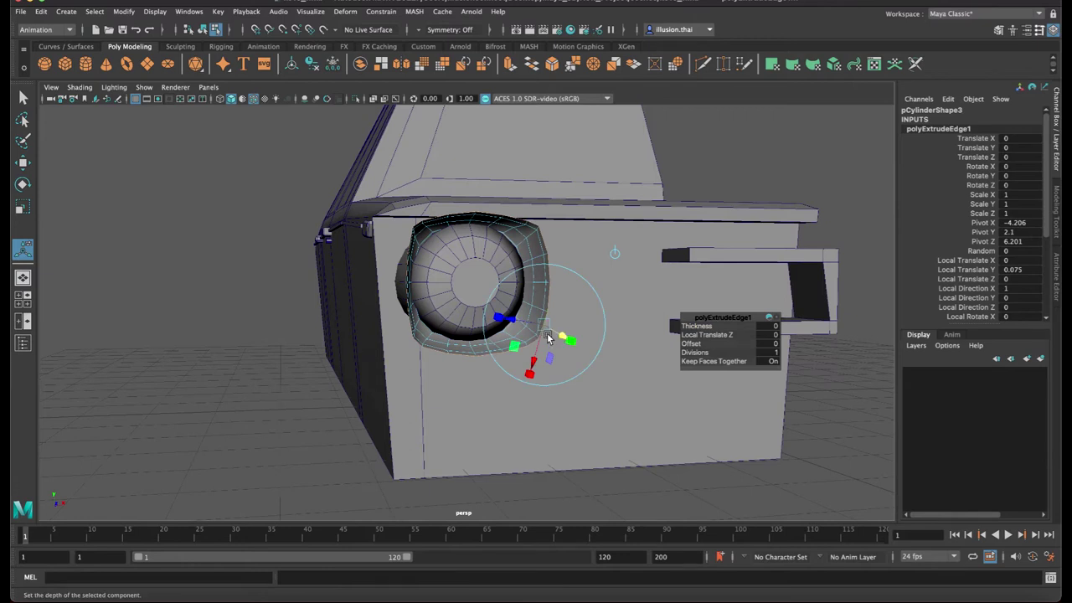
Scale the extruded edge loop slightly to refine the rim, and move it forward to about Z 6.21
{"action": "key", "text": "w"}
{"action": "left_click_drag", "start_coordinate": [548, 336], "coordinate": [583, 338], "text": "alt"}
{"action": "key", "text": "r"}
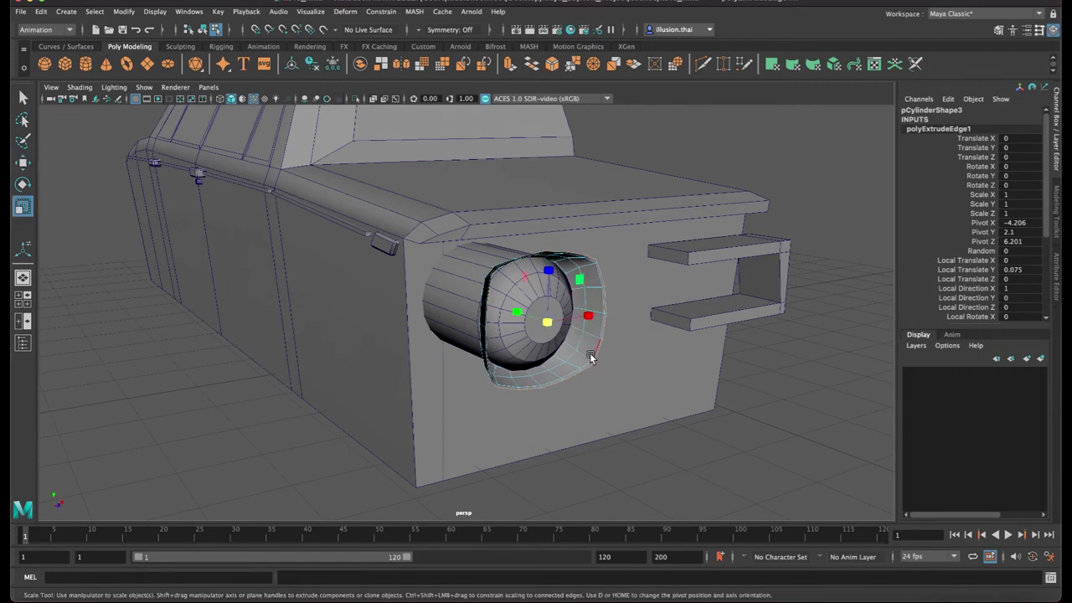
{"action": "mouse_move", "coordinate": [519, 314]}
{"action": "left_mouse_down"}
{"action": "mouse_move", "coordinate": [559, 330]}
{"action": "mouse_move", "coordinate": [528, 317]}
{"action": "left_mouse_up"}
{"action": "left_click_drag", "start_coordinate": [548, 274], "coordinate": [549, 278]}
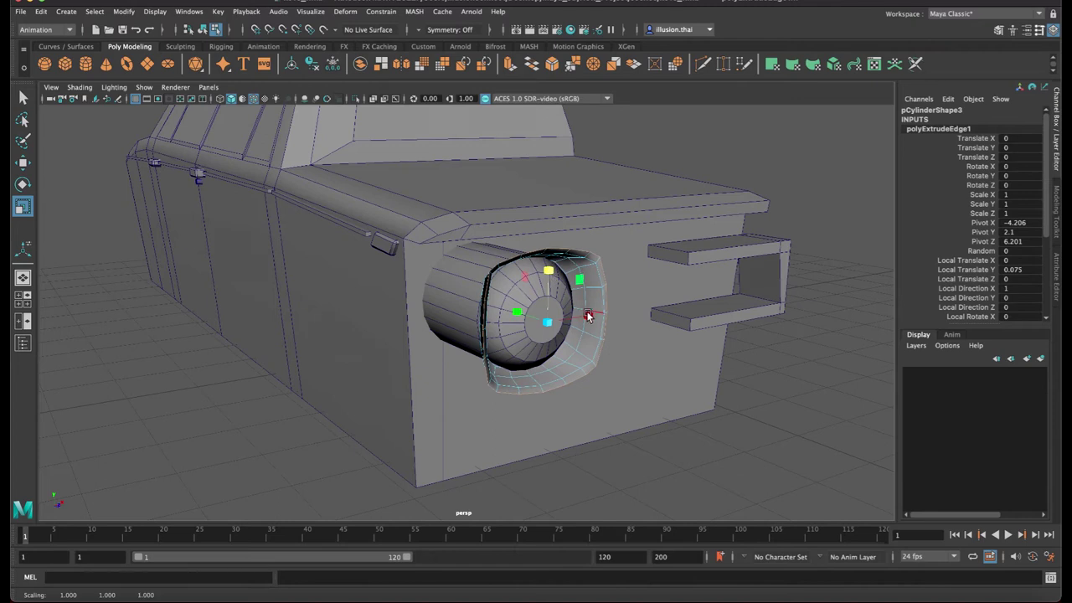
{"action": "key", "text": "w"}
{"action": "left_click_drag", "start_coordinate": [575, 330], "coordinate": [576, 330]}
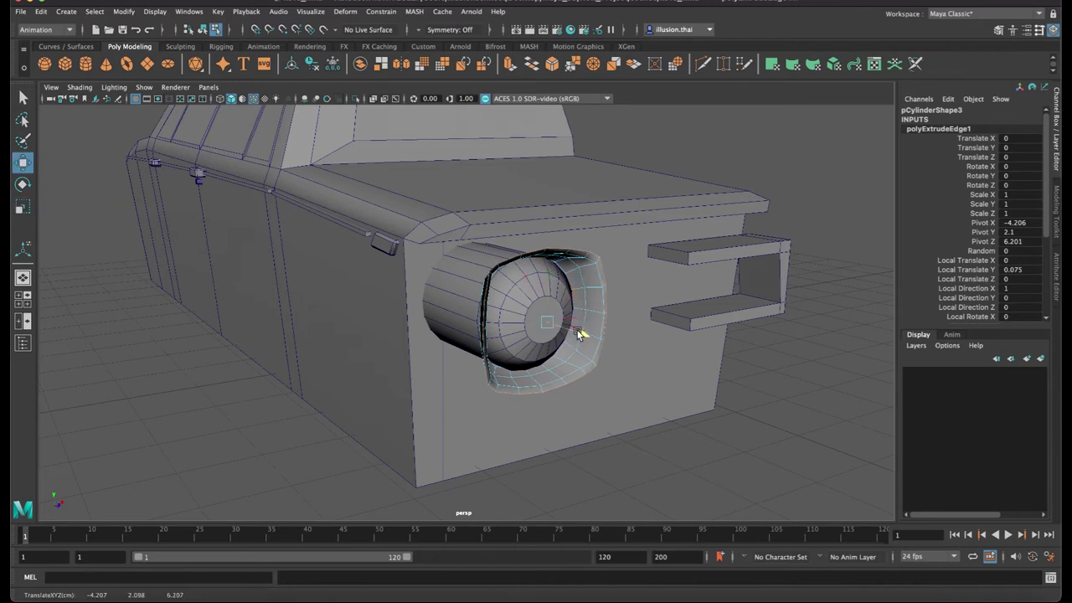
Extrude the ring's outer edge loop once more, ready for moving
{"action": "key", "text": "ctrl+e"}
{"action": "key", "text": "w"}
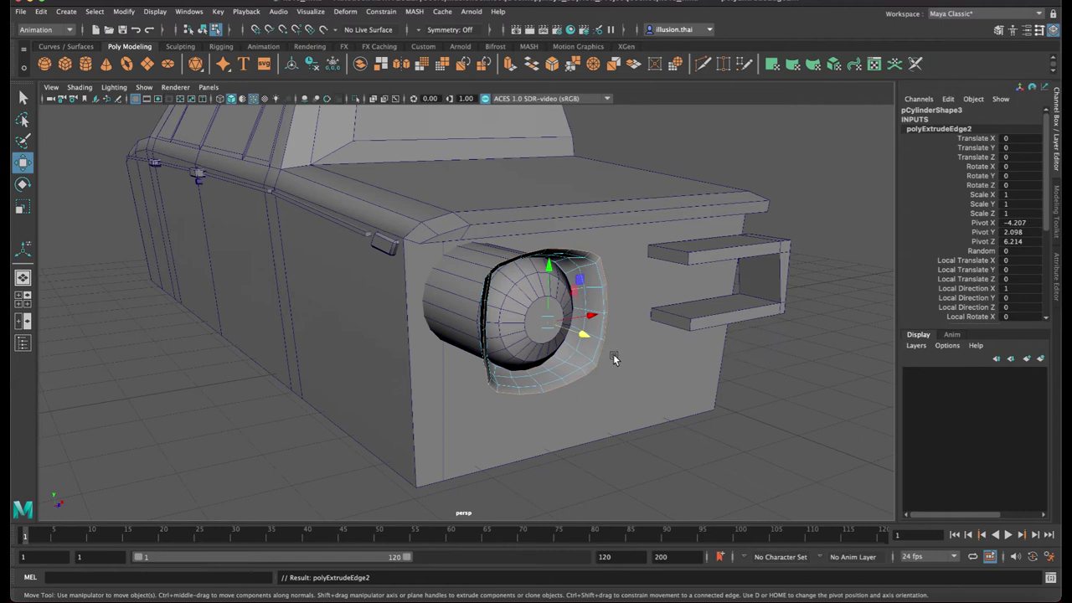
Move the headlight rim's extruded edge loop back towards the body to about Z 6.06, and return to object mode
{"action": "mouse_move", "coordinate": [584, 335]}
{"action": "left_mouse_down"}
{"action": "mouse_move", "coordinate": [562, 326]}
{"action": "mouse_move", "coordinate": [573, 334]}
{"action": "left_mouse_up"}
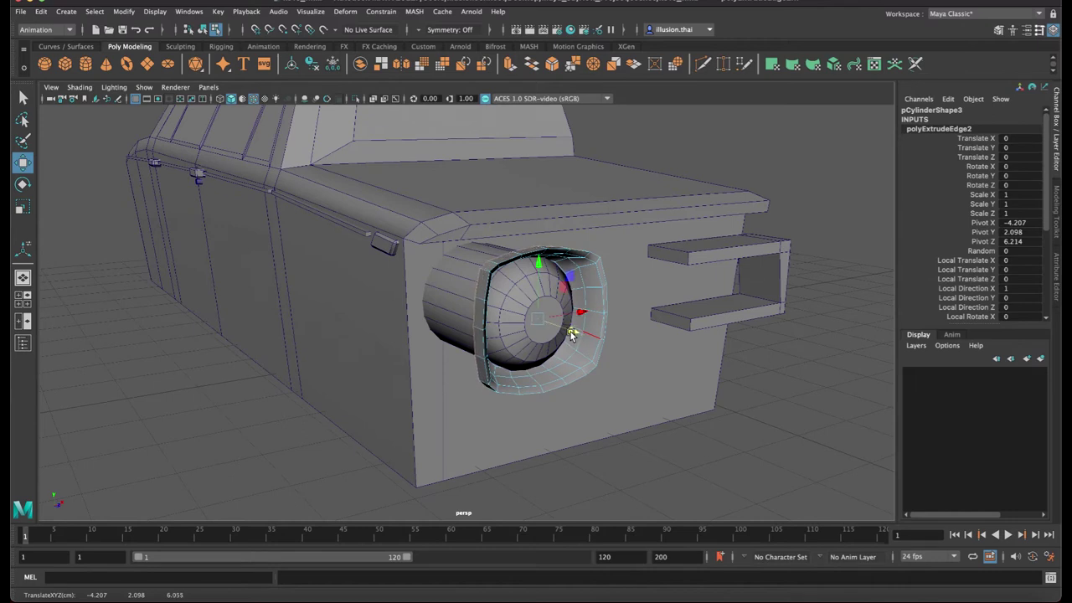
{"action": "right_click_drag", "start_coordinate": [591, 292], "coordinate": [604, 279]}
{"action": "left_click", "coordinate": [790, 199]}
{"action": "left_click_drag", "start_coordinate": [780, 232], "coordinate": [727, 233], "text": "alt"}
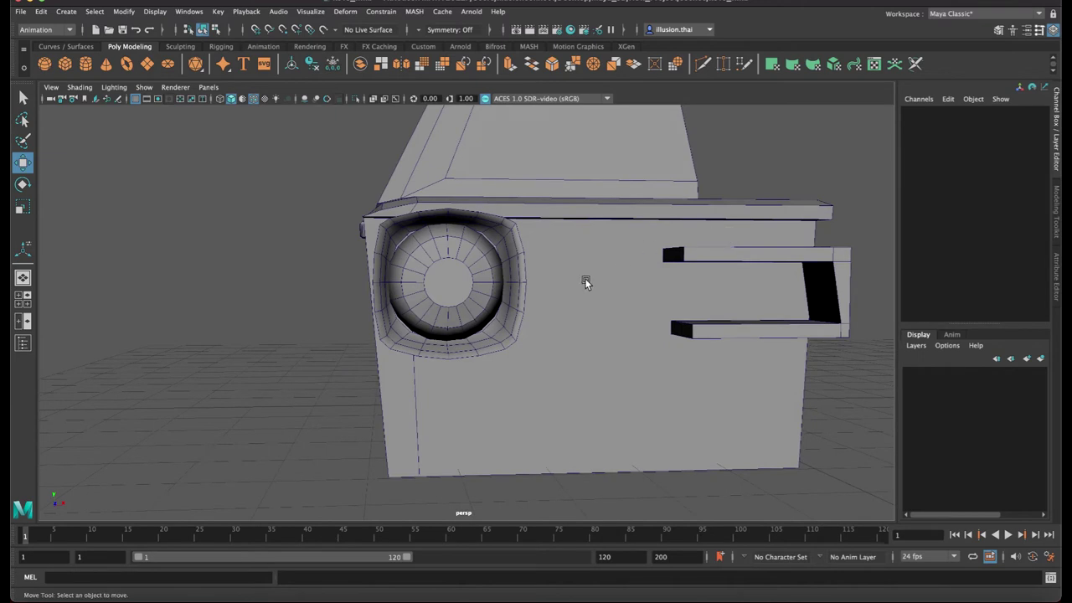
Add a lattice deformer to the headlight rim
{"action": "left_click_drag", "start_coordinate": [604, 280], "coordinate": [637, 309], "text": "alt"}
{"action": "left_click", "coordinate": [600, 300]}
{"action": "left_click", "coordinate": [631, 303]}
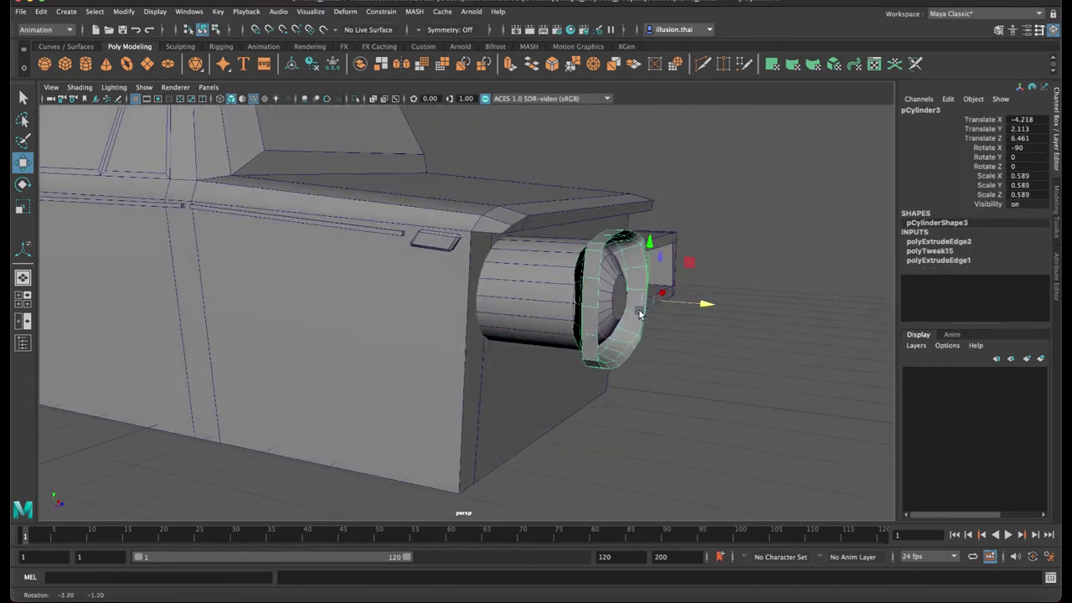
{"action": "left_click", "coordinate": [280, 13]}
{"action": "mouse_move", "coordinate": [345, 12]}
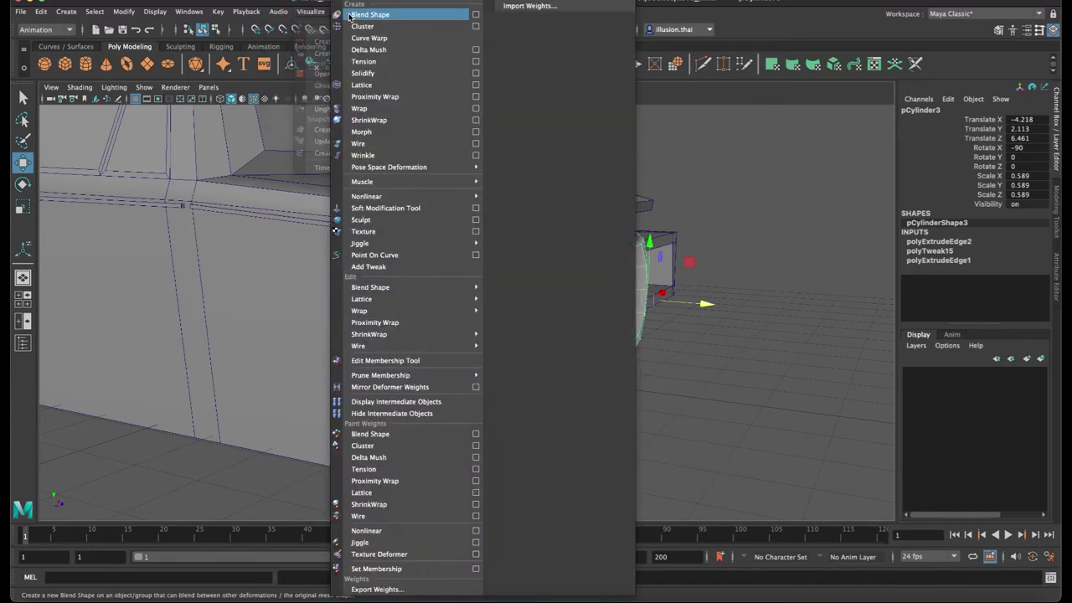
{"action": "left_click", "coordinate": [393, 86]}
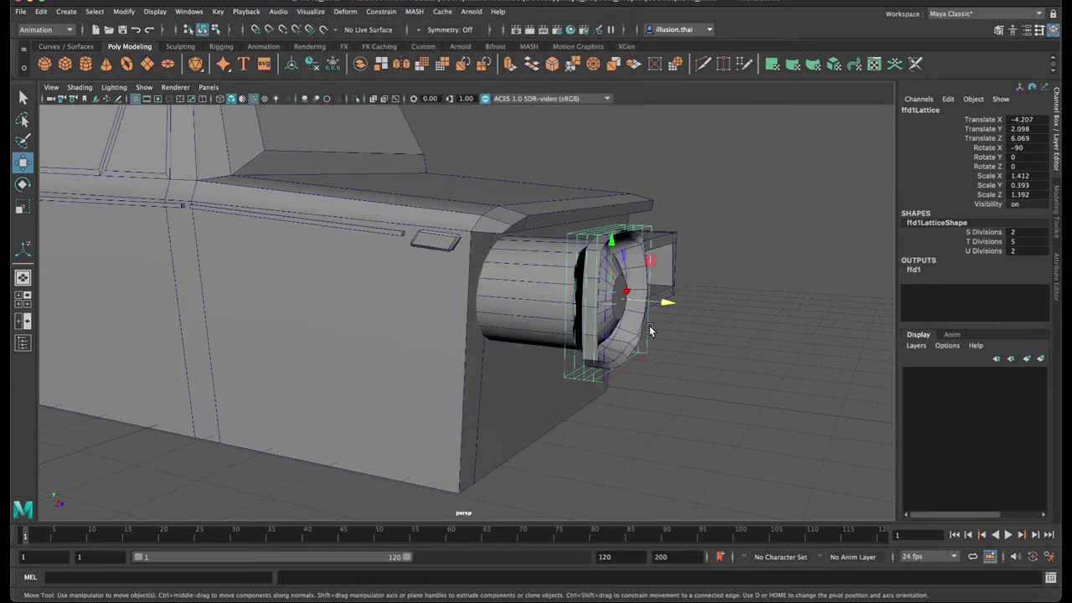
Set the lattice to 5 S divisions, 2 T divisions and 5 U divisions
{"action": "left_click", "coordinate": [978, 242]}
{"action": "middle_click_drag", "start_coordinate": [783, 278], "coordinate": [775, 277]}
{"action": "middle_click_drag", "start_coordinate": [959, 237], "coordinate": [794, 254]}
{"action": "left_click", "coordinate": [971, 232]}
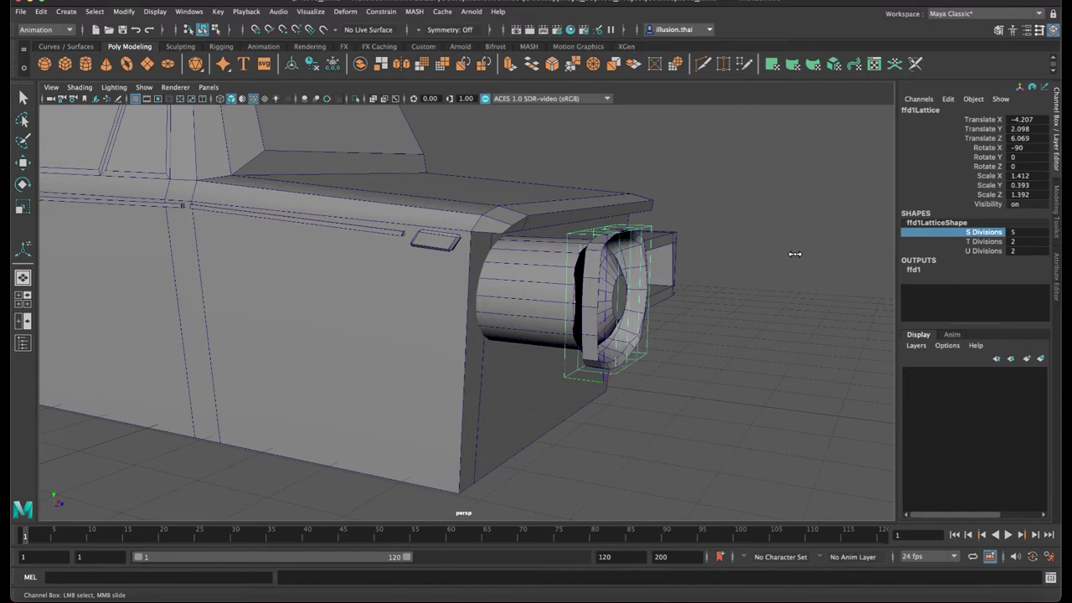
{"action": "left_click", "coordinate": [921, 251]}
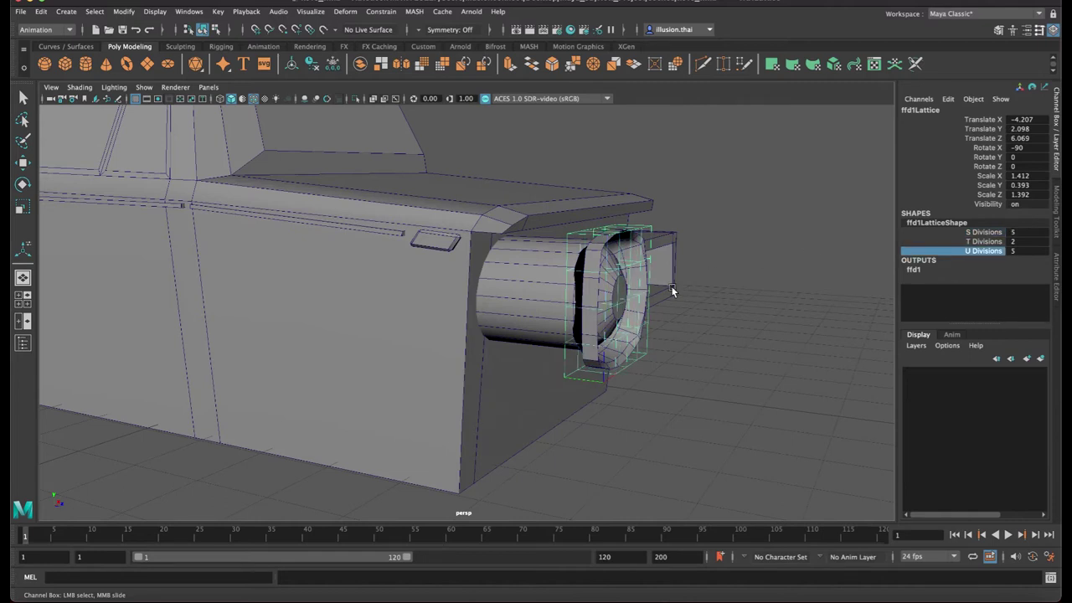
Try to switch the headlight rim's lattice to lattice-point editing
{"action": "right_click", "coordinate": [649, 298]}
{"action": "right_click_drag", "start_coordinate": [630, 294], "coordinate": [681, 264]}
{"action": "left_click", "coordinate": [681, 262]}
{"action": "right_click", "coordinate": [650, 228]}
{"action": "left_click", "coordinate": [651, 229]}
{"action": "right_click_drag", "start_coordinate": [649, 225], "coordinate": [648, 205]}
{"action": "left_click", "coordinate": [619, 371]}
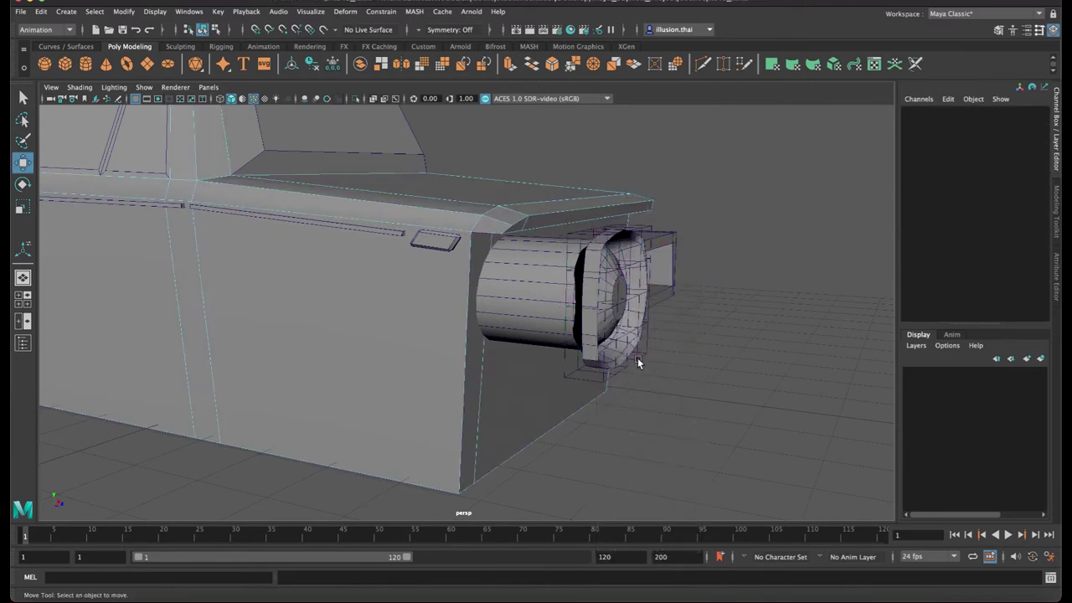
{"action": "left_click", "coordinate": [643, 359]}
{"action": "right_click", "coordinate": [644, 358]}
{"action": "right_click_drag", "start_coordinate": [668, 343], "coordinate": [667, 345]}
{"action": "left_click", "coordinate": [655, 363]}
{"action": "left_click", "coordinate": [646, 354]}
{"action": "left_click_drag", "start_coordinate": [666, 362], "coordinate": [696, 373], "text": "alt"}
{"action": "right_click_drag", "start_coordinate": [628, 400], "coordinate": [715, 389]}
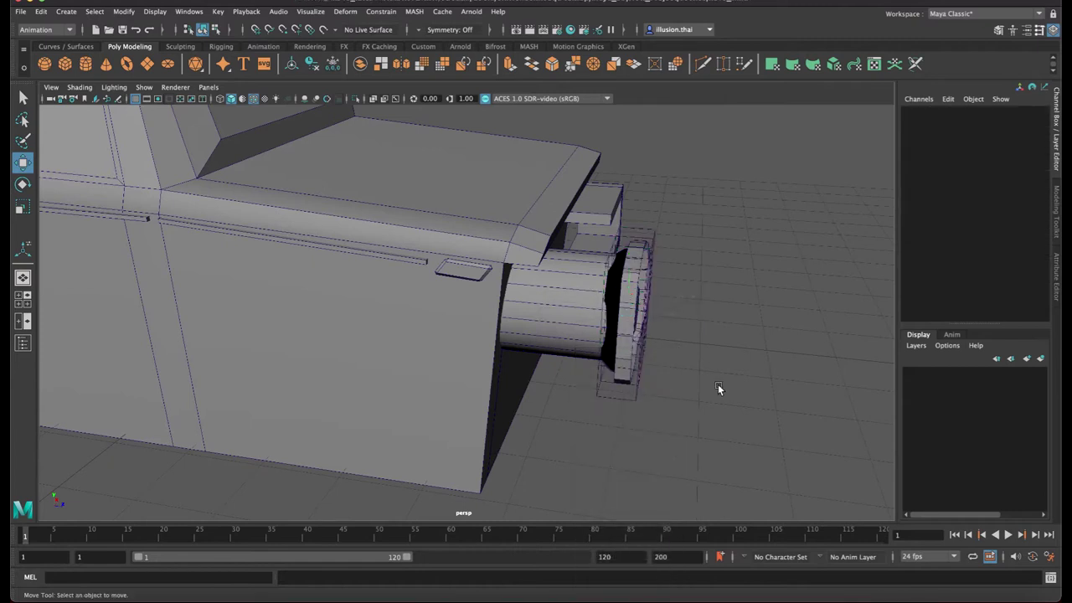
Return to object selection, reselect the rim's lattice and show its ffd1 deformer attributes
{"action": "key", "text": "F8"}
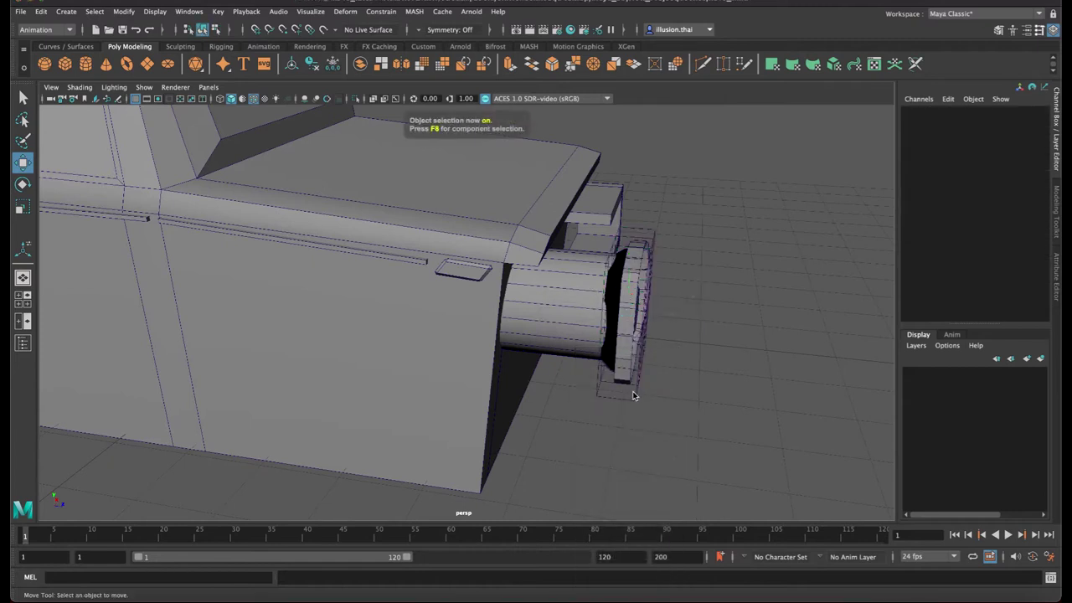
{"action": "left_click", "coordinate": [634, 395]}
{"action": "right_click", "coordinate": [634, 396]}
{"action": "right_click_drag", "start_coordinate": [675, 386], "coordinate": [723, 379]}
{"action": "left_click_drag", "start_coordinate": [724, 378], "coordinate": [662, 372], "text": "alt"}
{"action": "left_click", "coordinate": [657, 371]}
{"action": "left_click", "coordinate": [641, 362]}
{"action": "left_click", "coordinate": [641, 392]}
{"action": "left_click", "coordinate": [914, 269]}
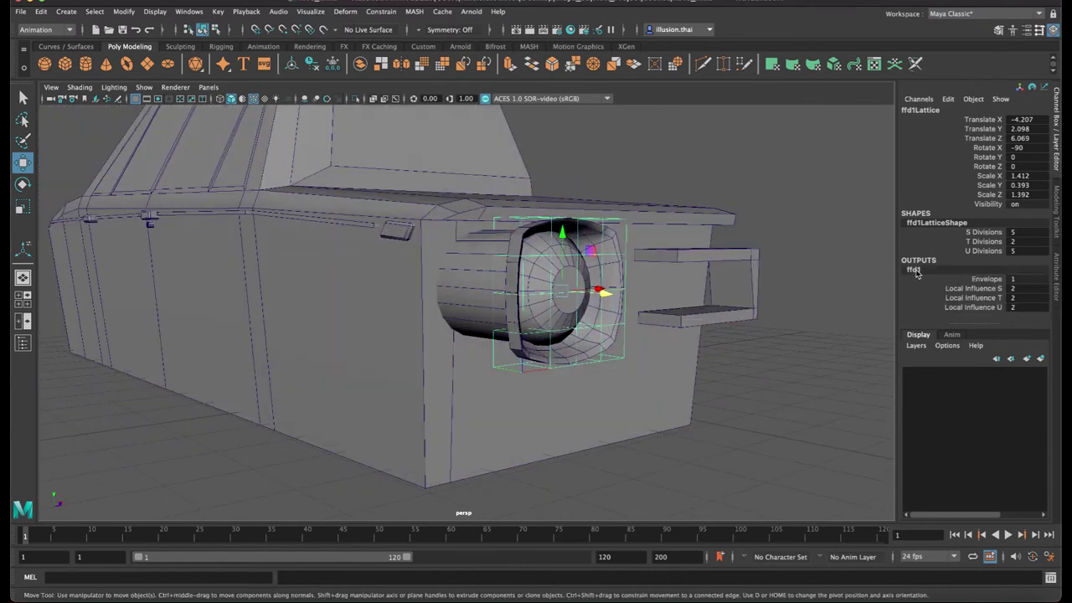
{"action": "left_click_drag", "start_coordinate": [735, 309], "coordinate": [735, 312], "text": "alt"}
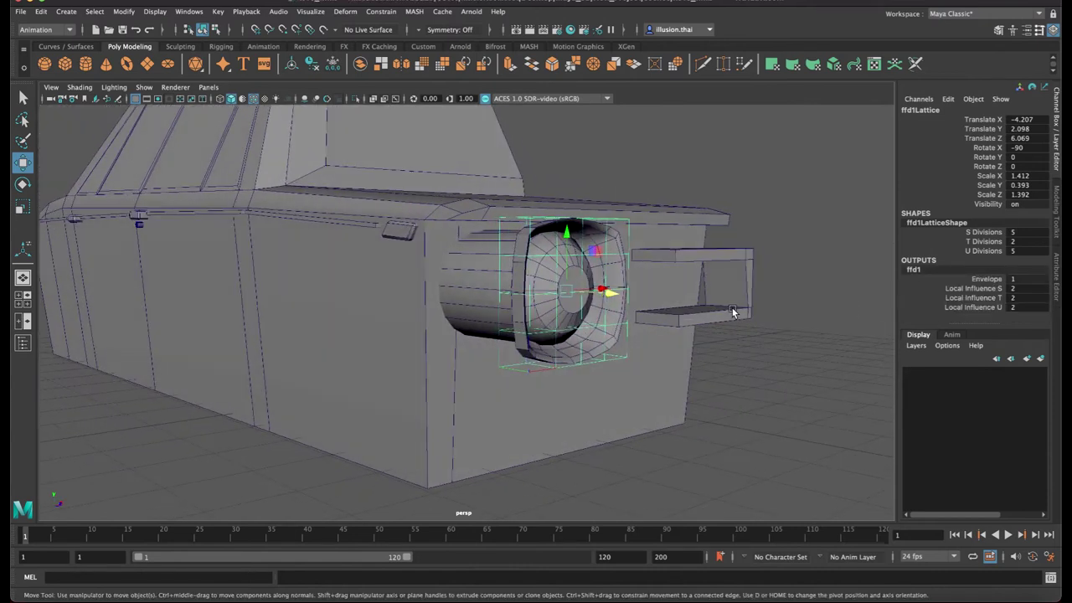
Delete the lattice from the headlight rim
{"action": "left_click", "coordinate": [42, 12]}
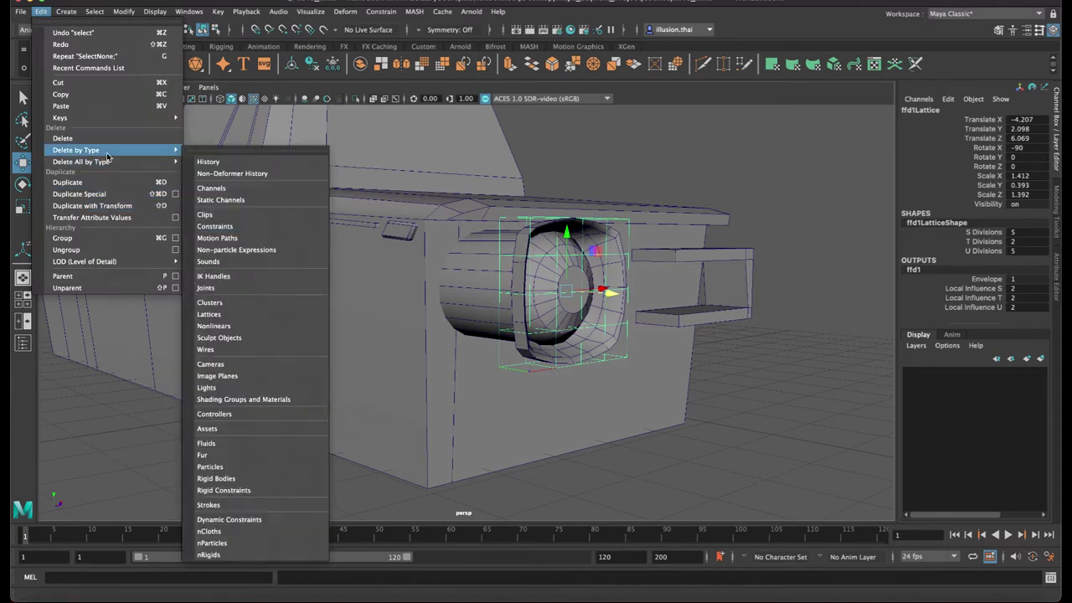
{"action": "mouse_move", "coordinate": [176, 153]}
{"action": "left_click", "coordinate": [230, 154]}
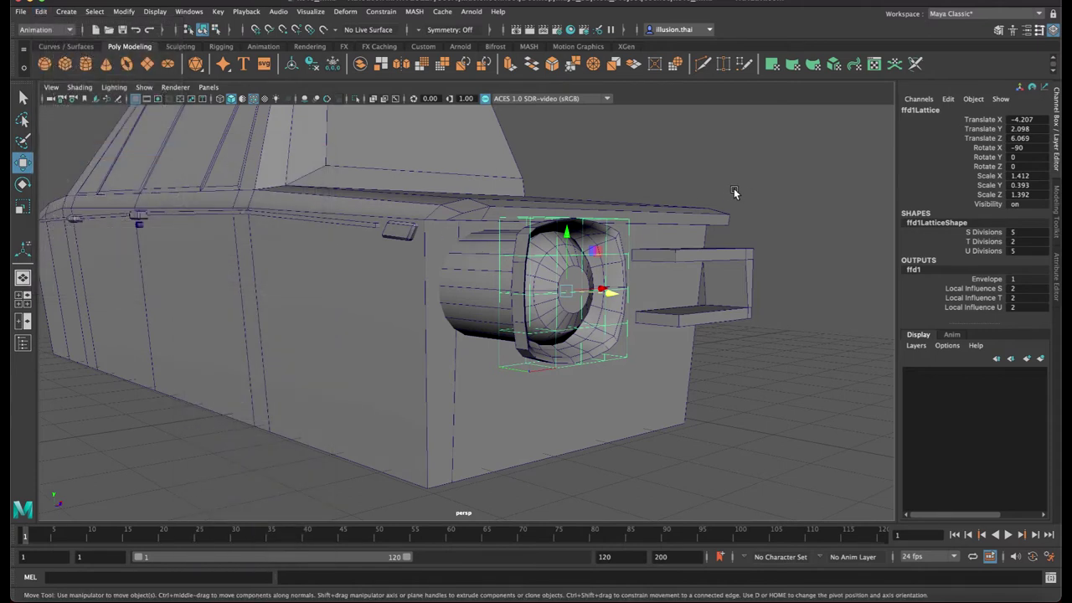
{"action": "key", "text": "Delete"}
Delete the non-deformer history of the headlight rim and deselect it
{"action": "left_click", "coordinate": [599, 249]}
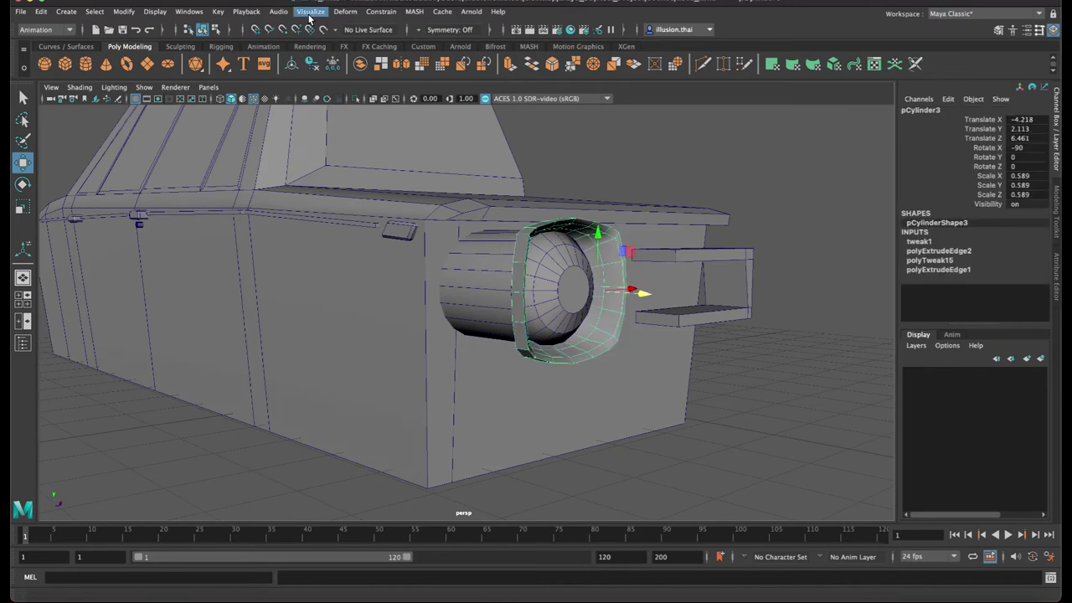
{"action": "left_click", "coordinate": [346, 13]}
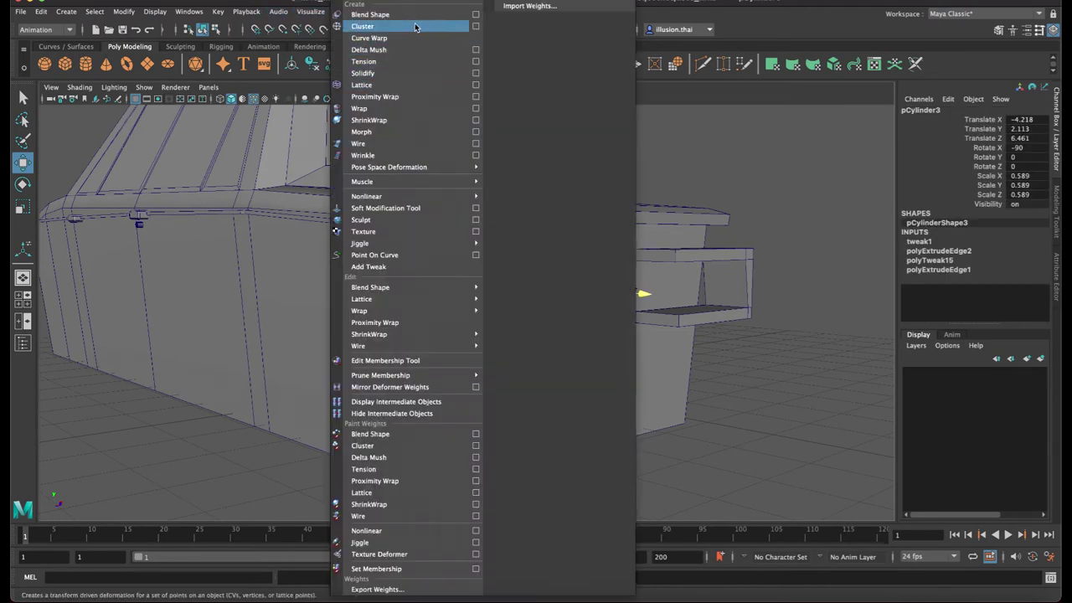
{"action": "left_click", "coordinate": [435, 86]}
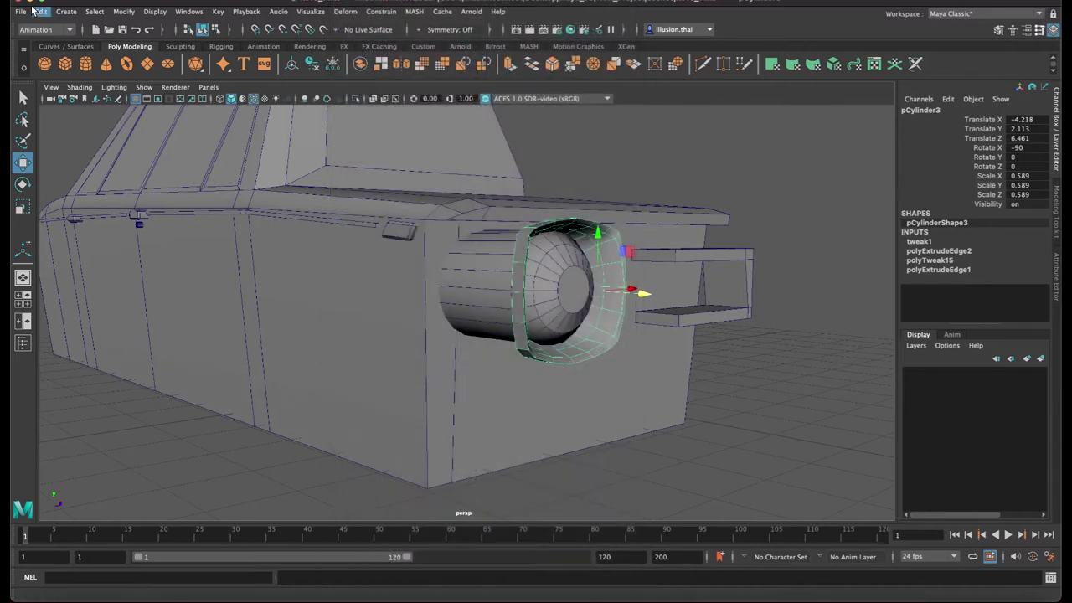
{"action": "left_click", "coordinate": [40, 11]}
{"action": "mouse_move", "coordinate": [101, 151]}
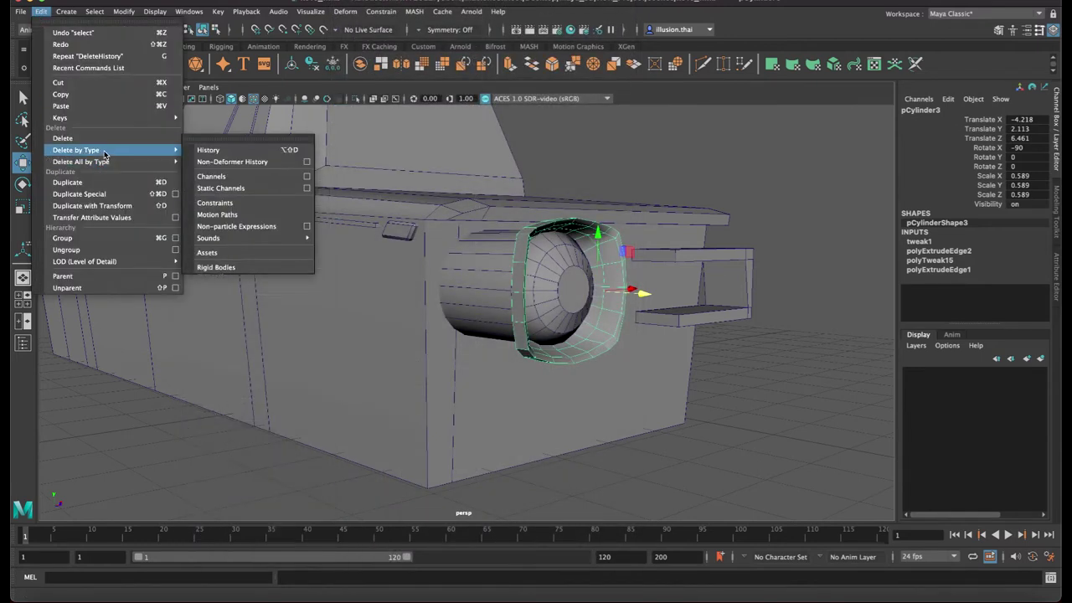
{"action": "left_click", "coordinate": [232, 161]}
{"action": "left_click", "coordinate": [697, 203]}
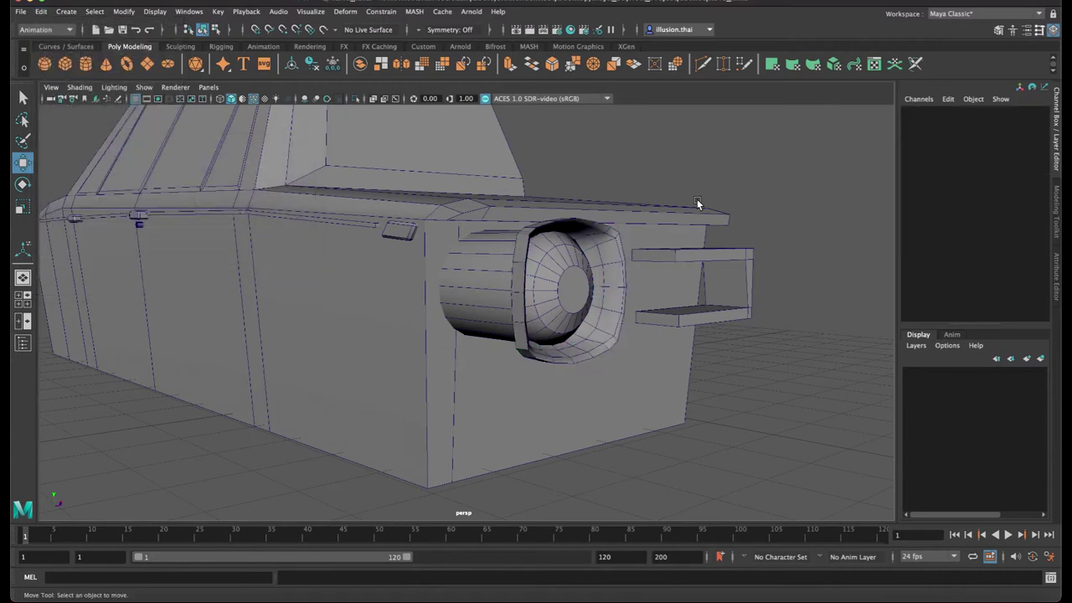
Add a new lattice to the headlight rim with 4 S divisions, 2 T divisions and 5 U divisions
{"action": "left_click", "coordinate": [609, 256]}
{"action": "left_click", "coordinate": [289, 12]}
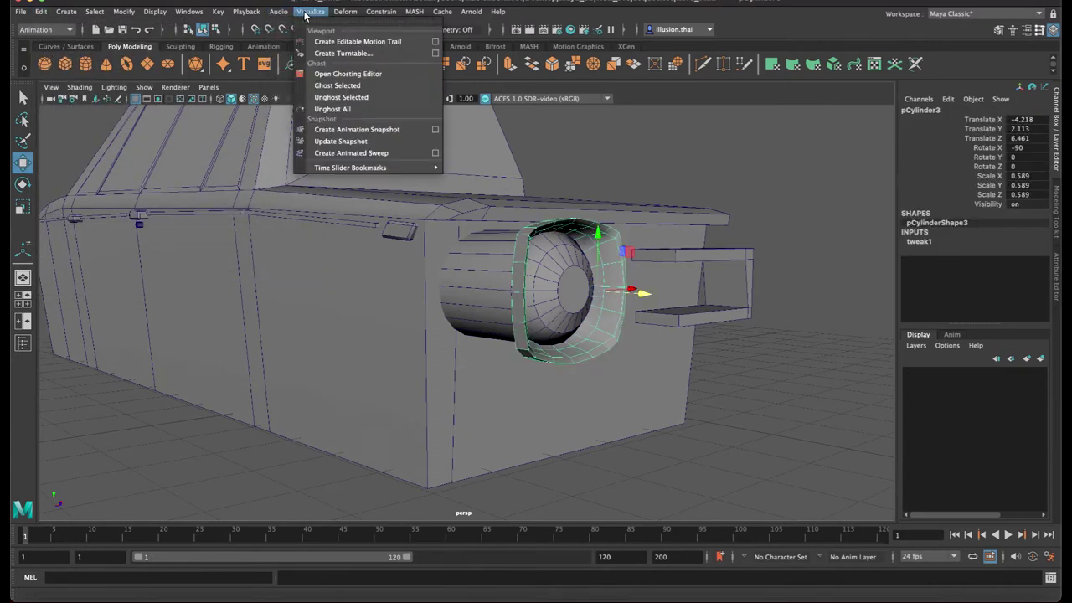
{"action": "left_click", "coordinate": [362, 85]}
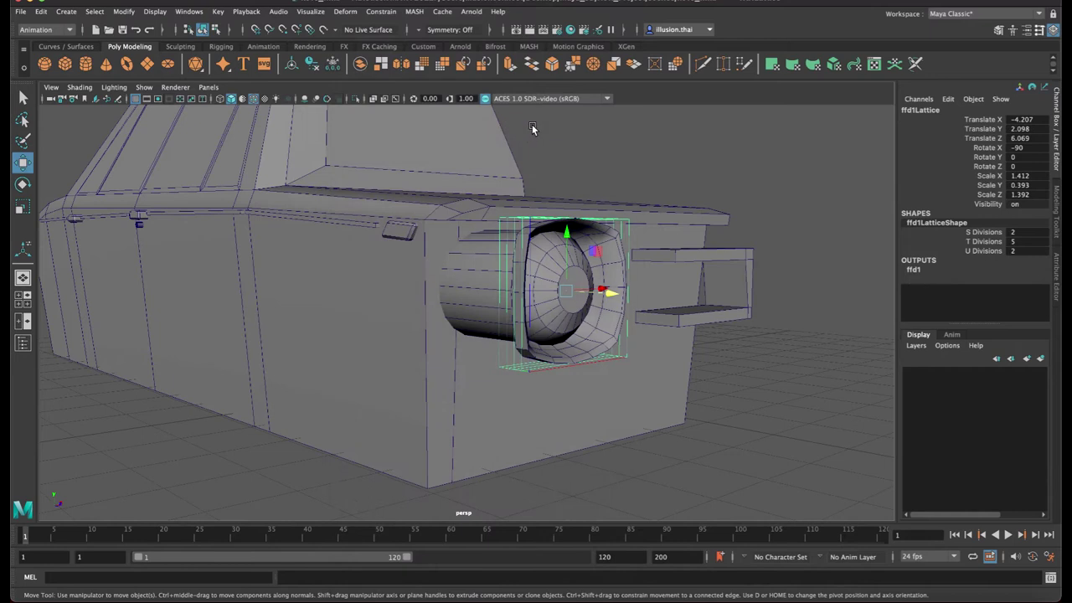
{"action": "left_click", "coordinate": [983, 251]}
{"action": "left_click", "coordinate": [980, 243]}
{"action": "middle_click_drag", "start_coordinate": [829, 235], "coordinate": [748, 236]}
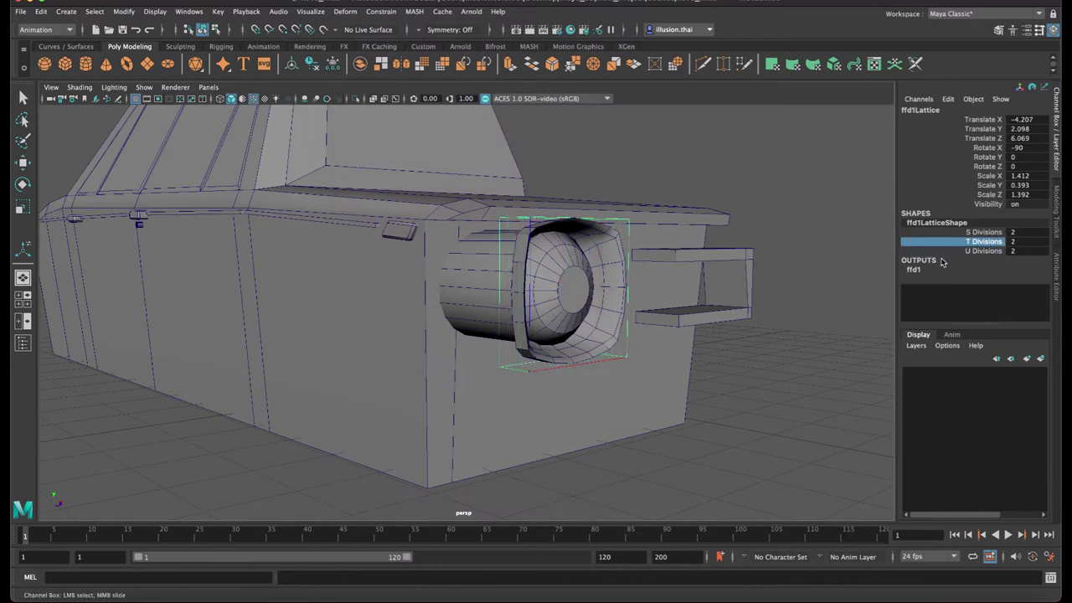
{"action": "left_click", "coordinate": [963, 254]}
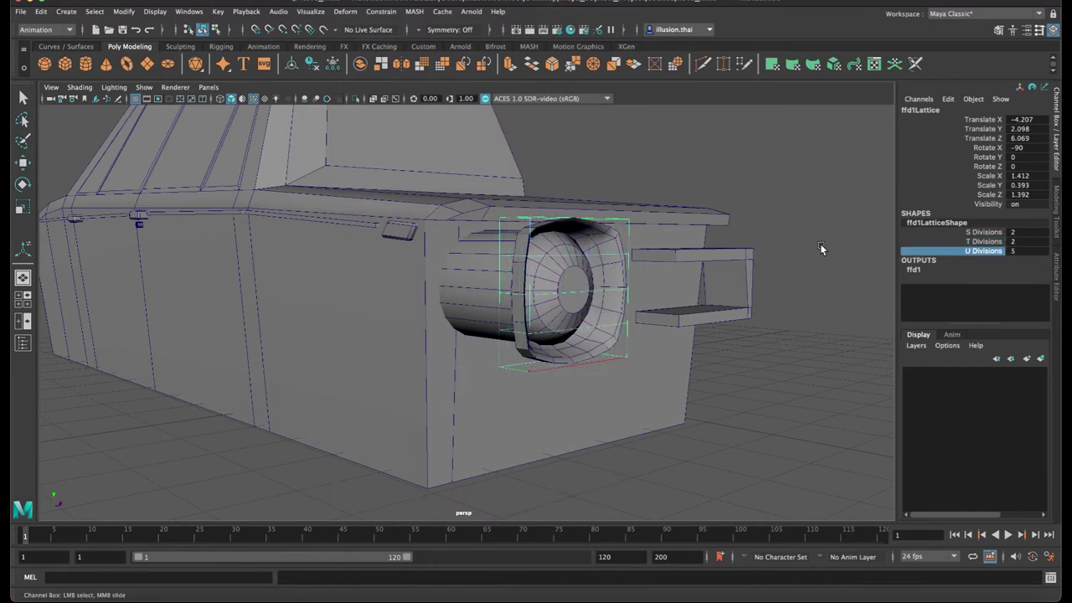
{"action": "left_click", "coordinate": [959, 232]}
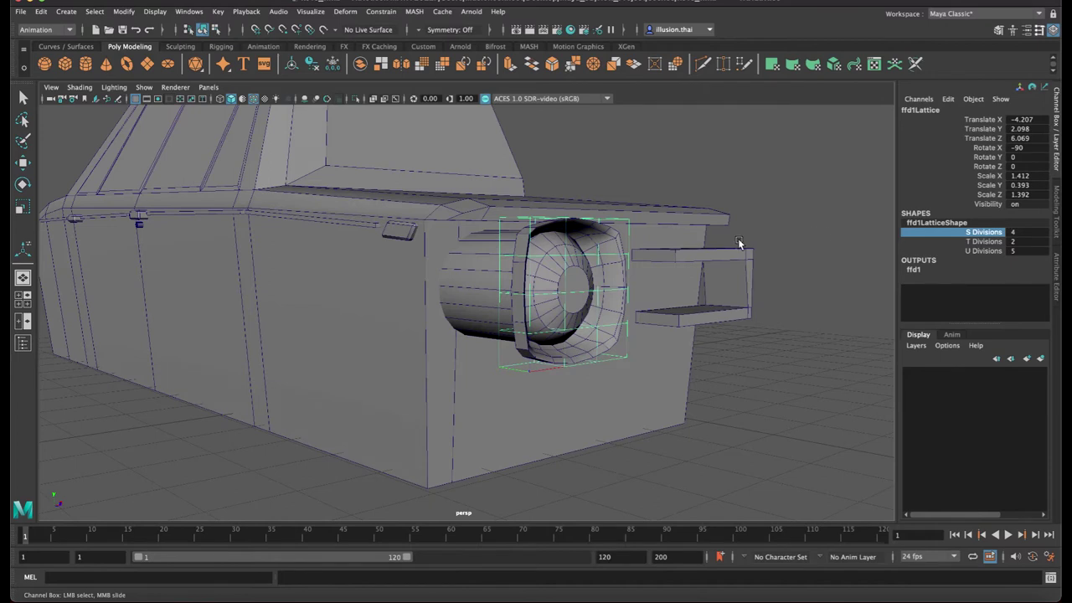
Try to bring up lattice-point mode at the new lattice's upper corner
{"action": "left_click_drag", "start_coordinate": [725, 243], "coordinate": [751, 241], "text": "alt"}
{"action": "right_click_drag", "start_coordinate": [642, 221], "coordinate": [645, 211]}
{"action": "left_click", "coordinate": [650, 222]}
{"action": "left_click", "coordinate": [650, 223]}
{"action": "right_click", "coordinate": [651, 221]}
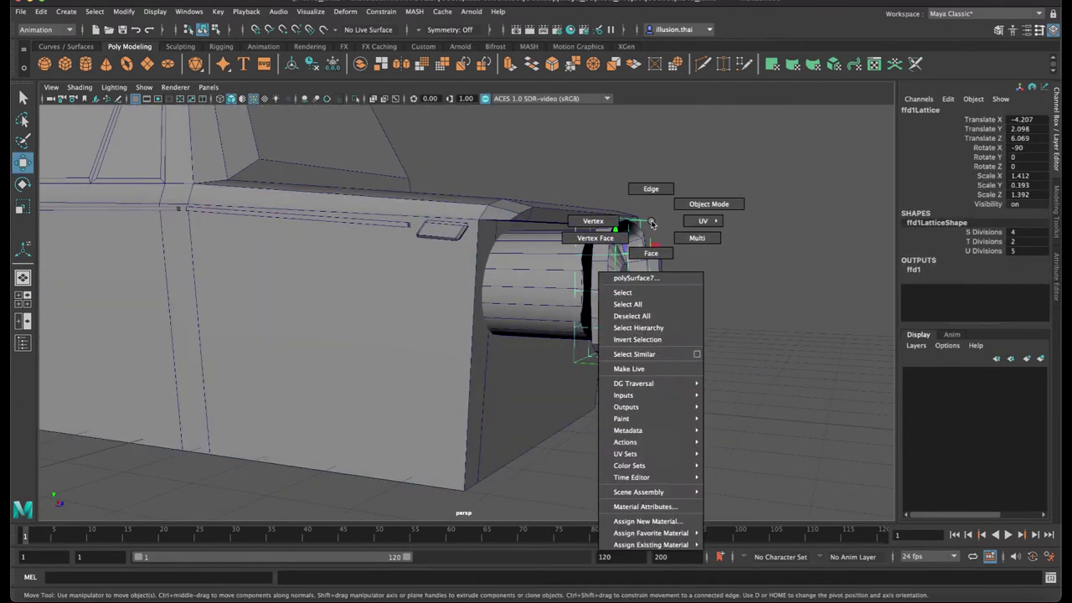
{"action": "left_click_drag", "start_coordinate": [662, 222], "coordinate": [633, 241], "text": "alt"}
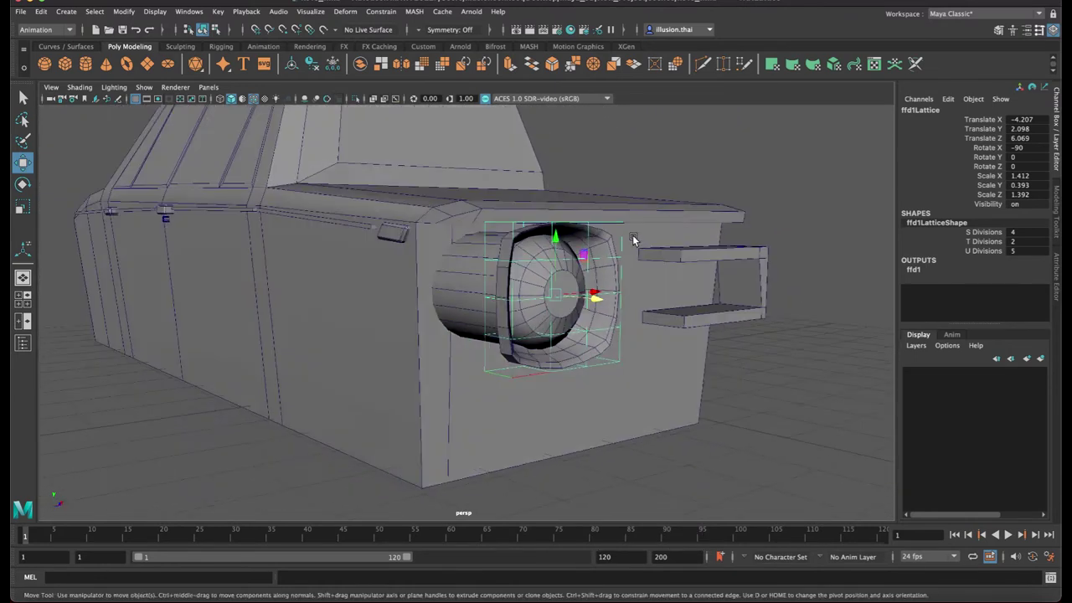
Show the Outliner and select the lattice's base object ffd1Base
{"action": "right_click_drag", "start_coordinate": [633, 240], "coordinate": [715, 316], "text": "alt"}
{"action": "middle_click_drag", "start_coordinate": [714, 315], "coordinate": [632, 282], "text": "alt"}
{"action": "left_click_drag", "start_coordinate": [632, 282], "coordinate": [590, 352], "text": "alt"}
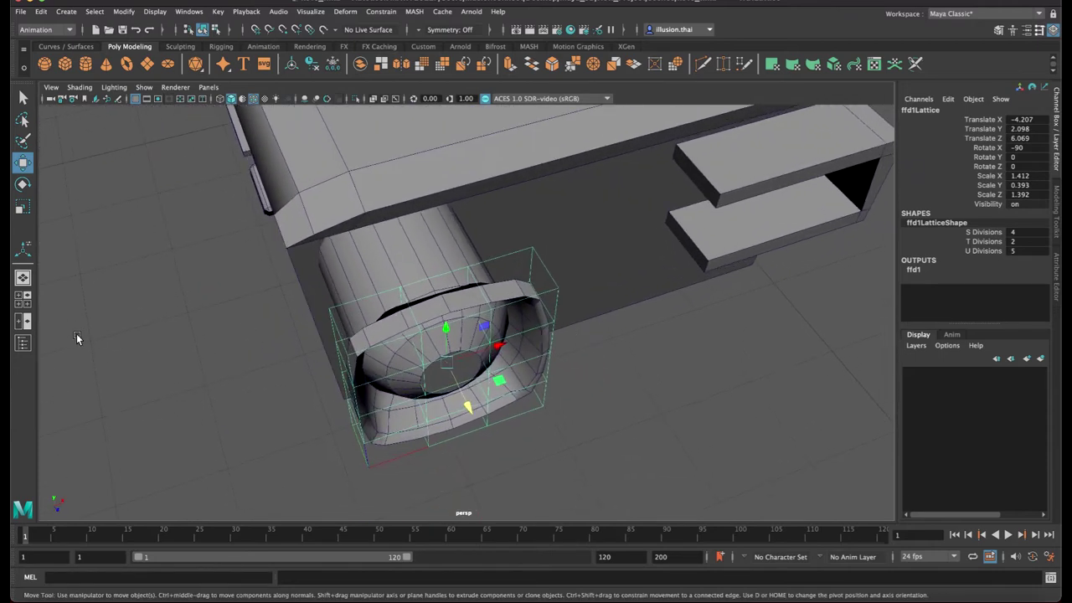
{"action": "left_click", "coordinate": [22, 343]}
{"action": "left_click", "coordinate": [115, 357]}
{"action": "left_click", "coordinate": [122, 346]}
{"action": "left_click", "coordinate": [121, 358]}
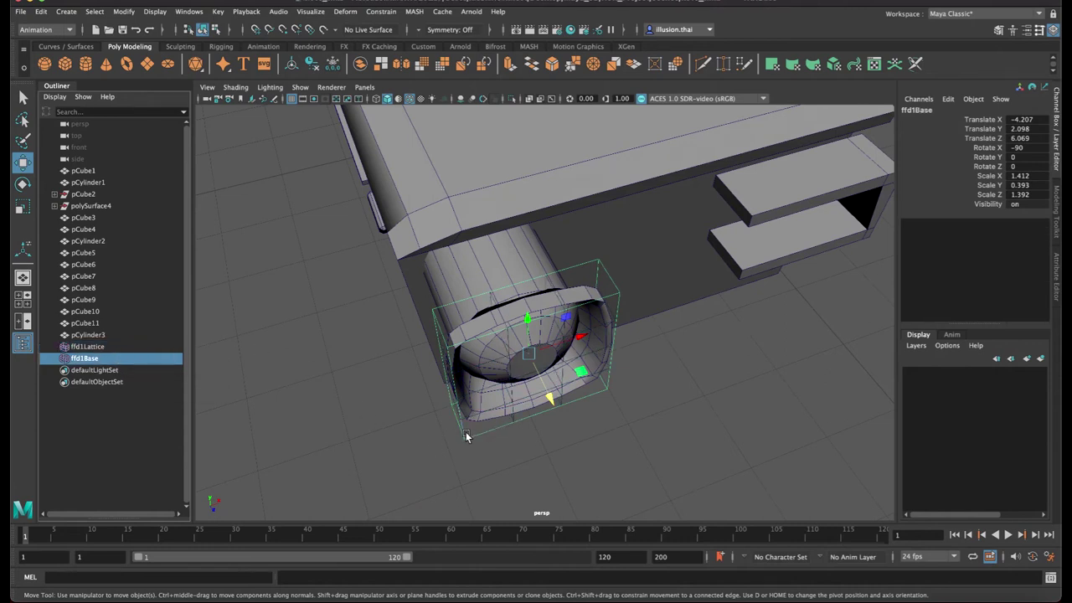
Select ffd1Lattice in the scene hierarchy and switch it to lattice-point editing
{"action": "right_click", "coordinate": [468, 436]}
{"action": "left_click", "coordinate": [457, 431]}
{"action": "right_click", "coordinate": [464, 438]}
{"action": "left_click", "coordinate": [156, 347]}
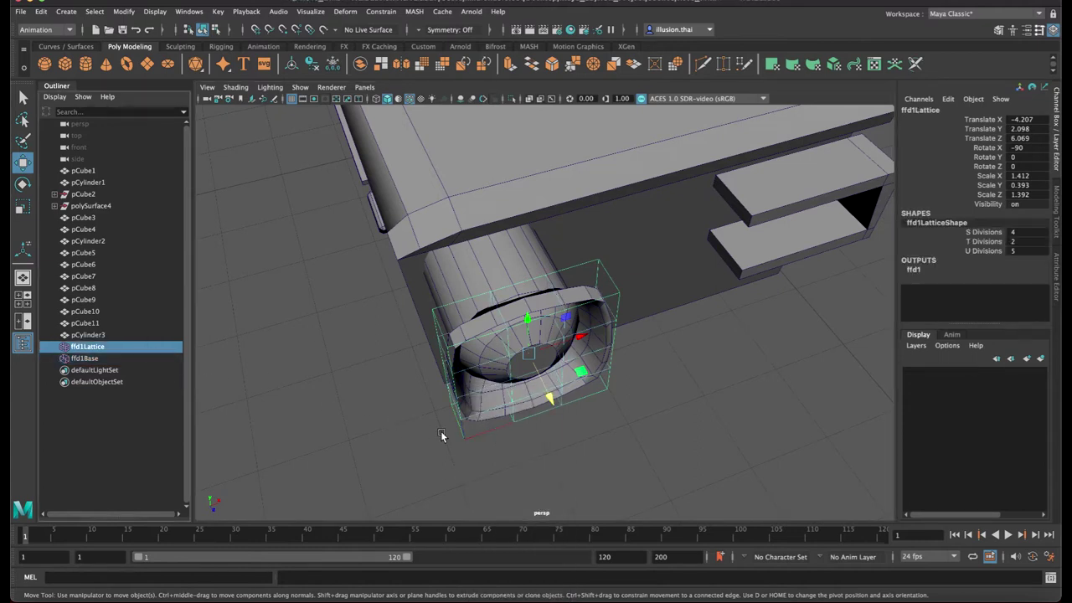
{"action": "right_click_drag", "start_coordinate": [466, 434], "coordinate": [458, 302]}
Move the middle lattice points on the headlight rim's outer side back towards the car body
{"action": "left_click_drag", "start_coordinate": [476, 307], "coordinate": [509, 294], "text": "alt"}
{"action": "left_click_drag", "start_coordinate": [627, 228], "coordinate": [555, 229], "text": "alt"}
{"action": "left_click_drag", "start_coordinate": [535, 184], "coordinate": [412, 230]}
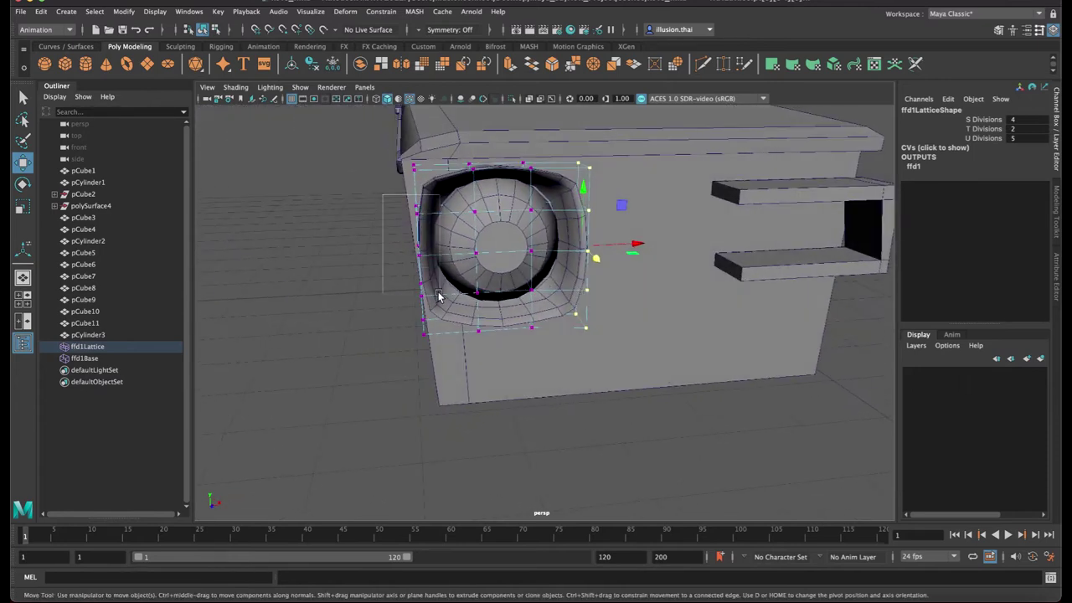
{"action": "left_click_drag", "start_coordinate": [444, 306], "coordinate": [445, 307]}
{"action": "left_click_drag", "start_coordinate": [445, 307], "coordinate": [536, 308], "text": "alt"}
{"action": "left_click_drag", "start_coordinate": [660, 283], "coordinate": [657, 285]}
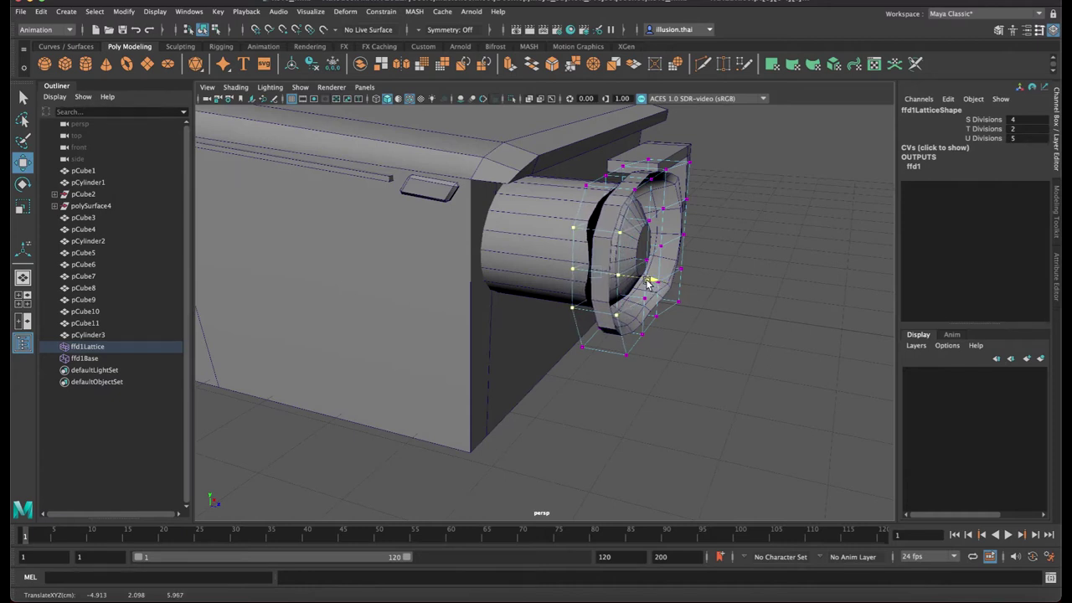
{"action": "left_click_drag", "start_coordinate": [647, 283], "coordinate": [648, 284]}
Scale the selected outer-side lattice points closer together in depth
{"action": "mouse_move", "coordinate": [648, 284]}
{"action": "left_mouse_down", "text": "alt"}
{"action": "mouse_move", "coordinate": [642, 276]}
{"action": "mouse_move", "coordinate": [642, 286]}
{"action": "left_mouse_up", "text": "alt"}
{"action": "key", "text": "r"}
{"action": "left_click_drag", "start_coordinate": [525, 286], "coordinate": [726, 175]}
Try to rotate the upper rows of lattice points on the headlight rim
{"action": "key", "text": "w"}
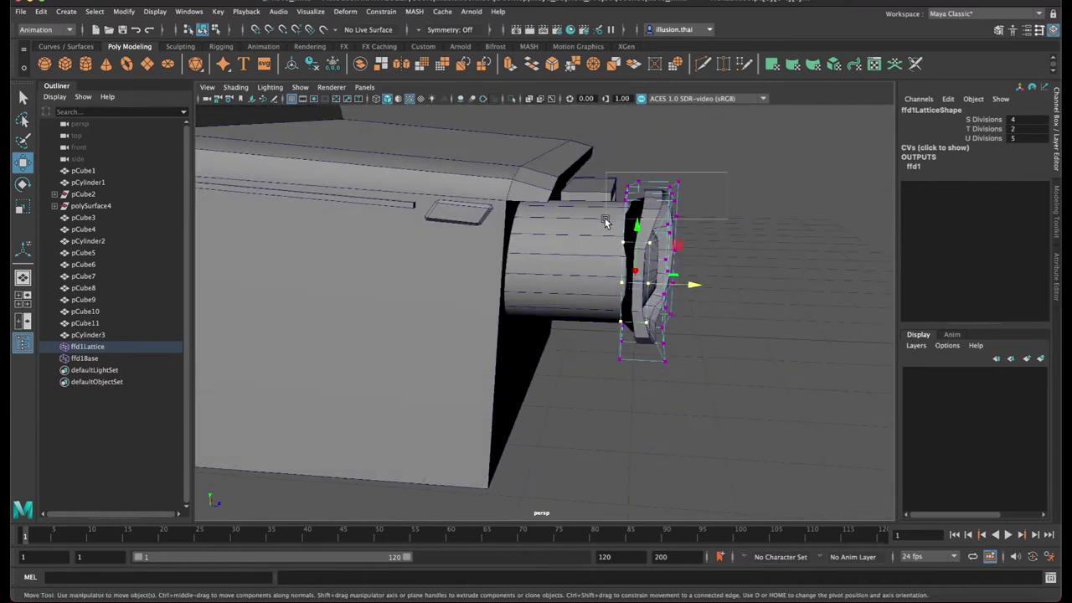
{"action": "left_click_drag", "start_coordinate": [605, 222], "coordinate": [636, 219], "text": "alt"}
{"action": "key", "text": "e"}
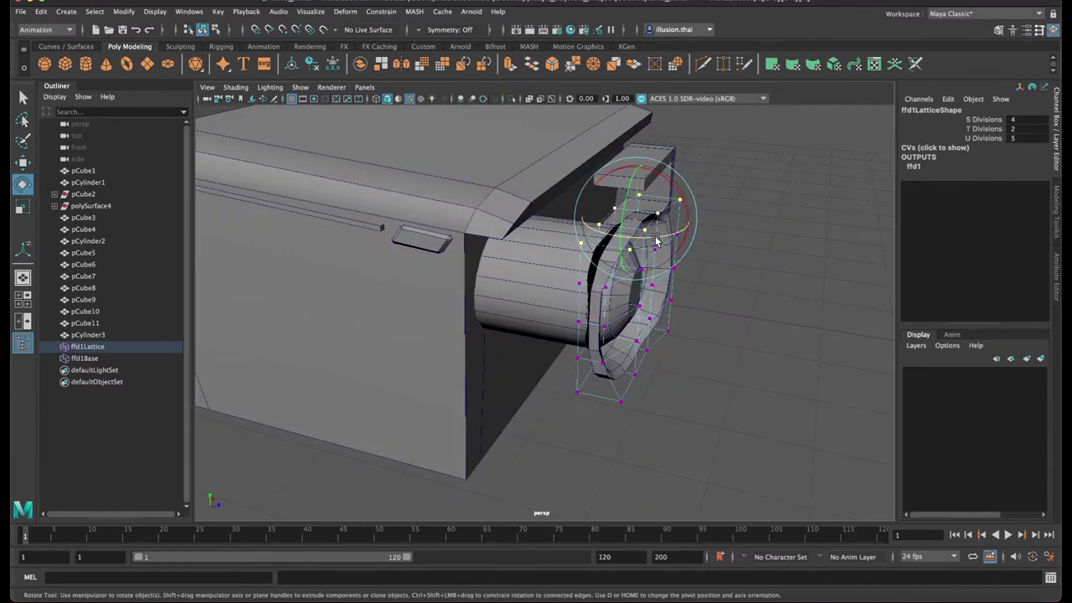
{"action": "left_click_drag", "start_coordinate": [724, 320], "coordinate": [509, 299], "text": "alt"}
{"action": "key", "text": "ctrl+z"}
Rotate the top and bottom rows of lattice points together to angle the headlight rim
{"action": "left_click_drag", "start_coordinate": [656, 330], "coordinate": [654, 324], "text": "alt"}
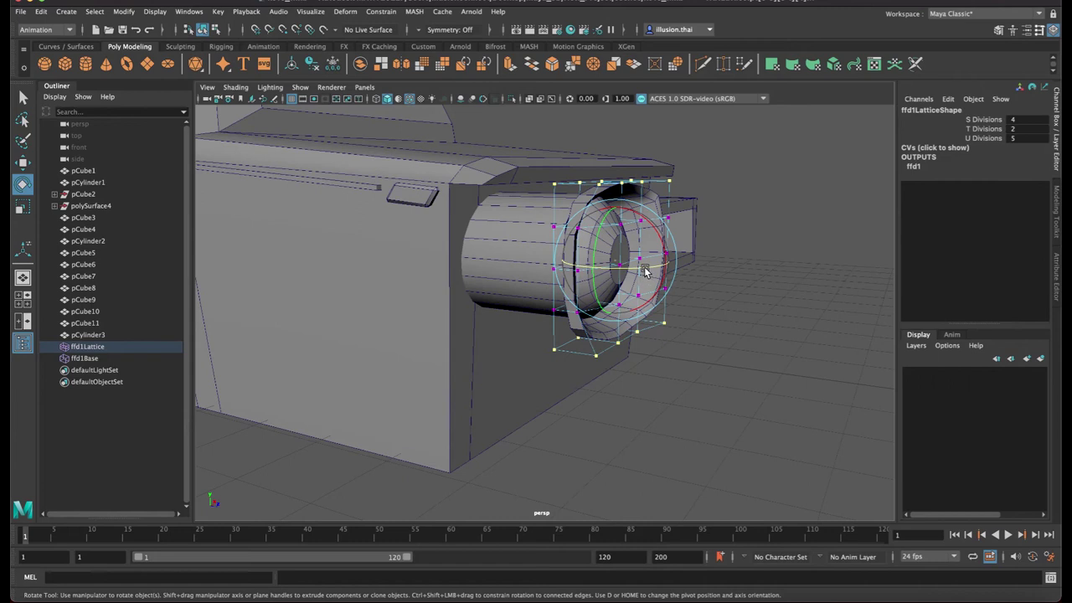
{"action": "middle_click_drag", "start_coordinate": [727, 298], "coordinate": [725, 299]}
{"action": "left_click_drag", "start_coordinate": [725, 298], "coordinate": [710, 318], "text": "alt"}
{"action": "key", "text": "q"}
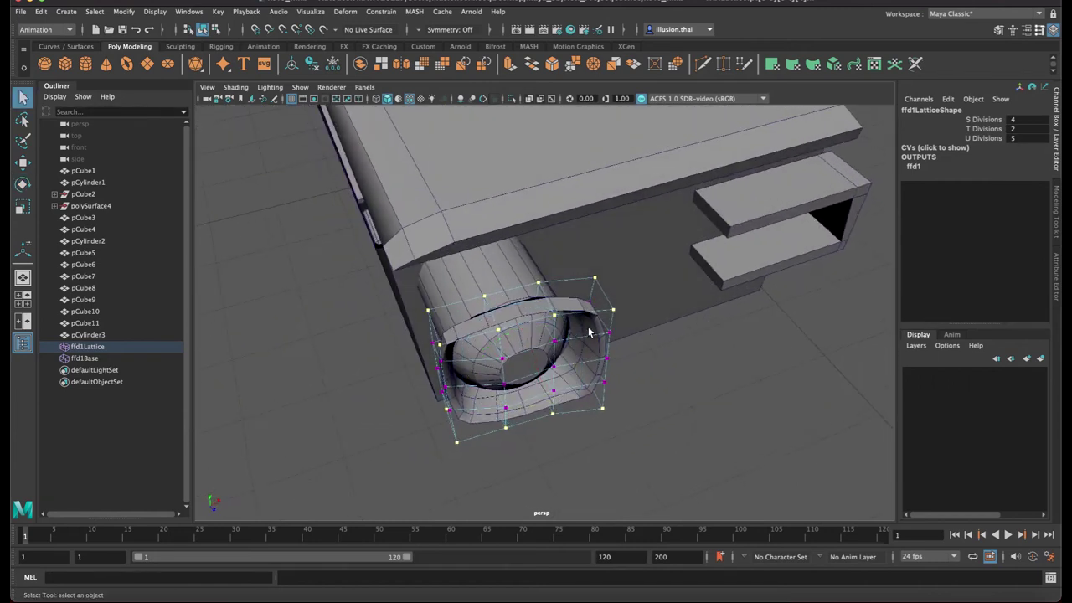
Try to delete ffd1Base and ffd1Lattice directly from the scene hierarchy
{"action": "right_click_drag", "start_coordinate": [589, 332], "coordinate": [645, 307]}
{"action": "left_click", "coordinate": [592, 329]}
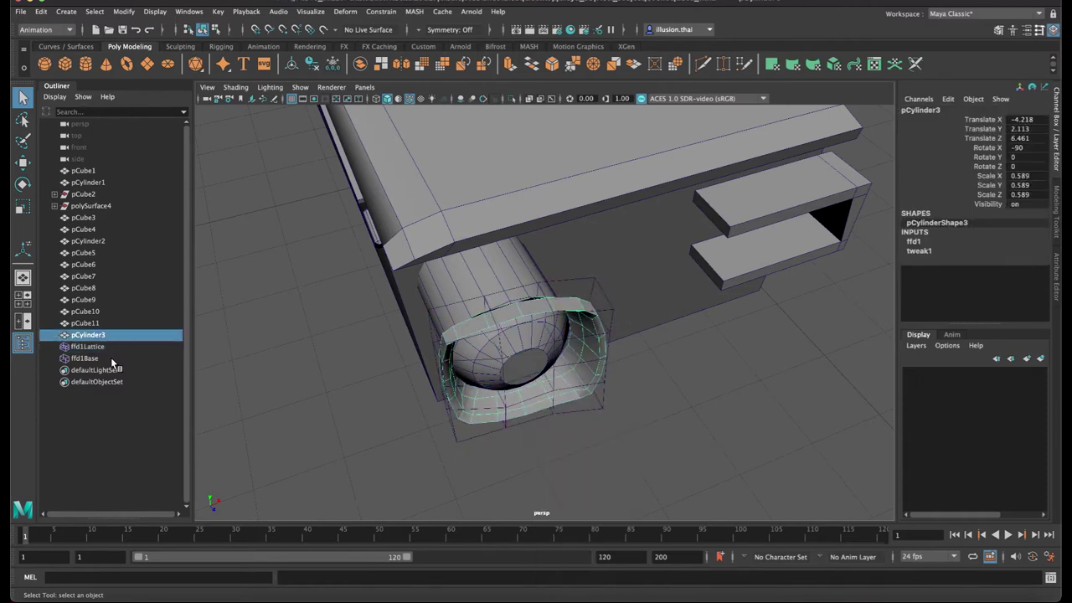
{"action": "left_click", "coordinate": [110, 357]}
{"action": "left_click", "coordinate": [113, 346], "text": "shift"}
{"action": "key", "text": "Delete"}
{"action": "key", "text": "ctrl+z"}
Delete the non-deformer history and then the full construction history of the headlight rim pCylinder3
{"action": "left_click", "coordinate": [42, 13]}
{"action": "left_click", "coordinate": [409, 346]}
{"action": "left_click", "coordinate": [588, 350]}
{"action": "left_click", "coordinate": [41, 11]}
{"action": "mouse_move", "coordinate": [189, 152]}
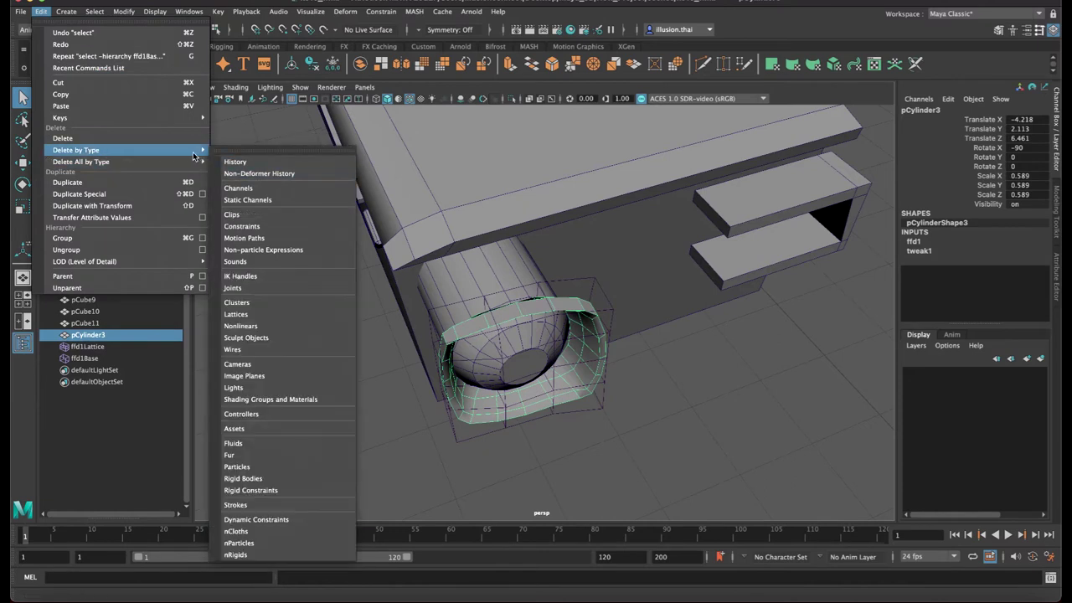
{"action": "left_click", "coordinate": [256, 162]}
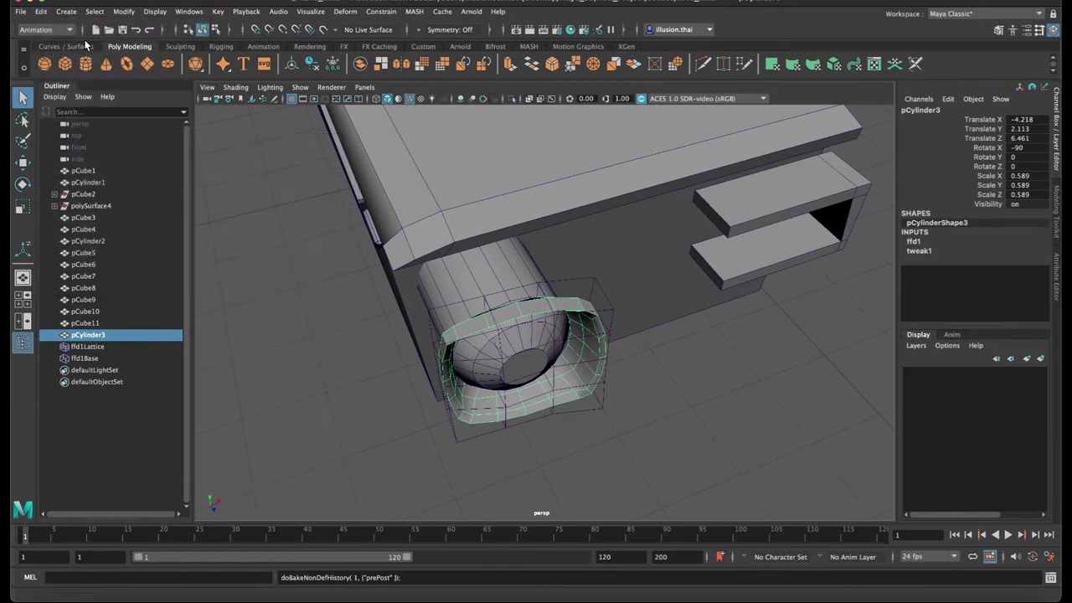
{"action": "left_click", "coordinate": [40, 12]}
{"action": "mouse_move", "coordinate": [140, 149]}
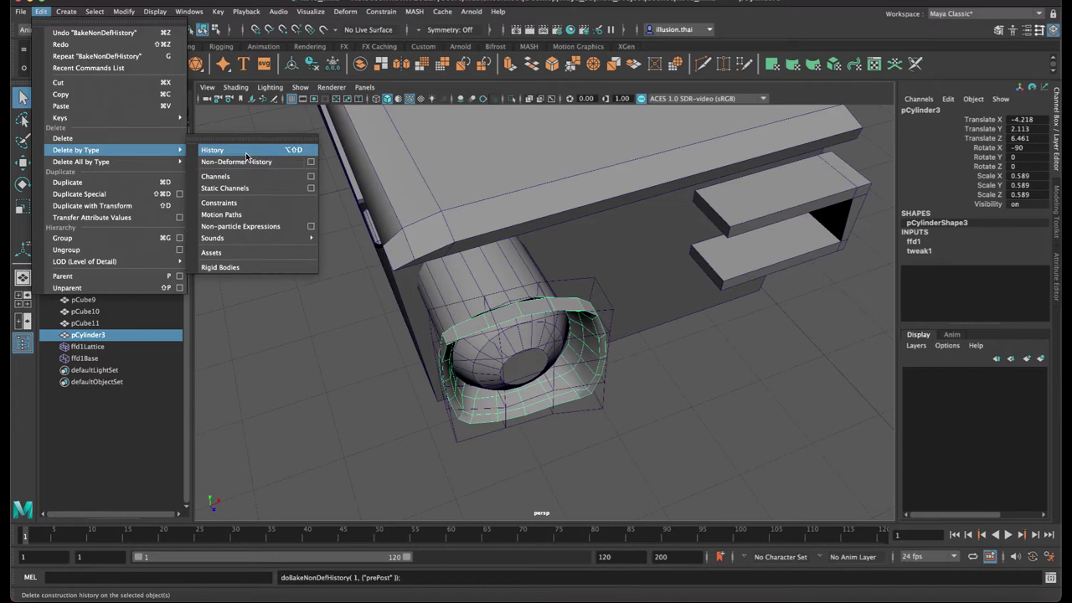
{"action": "left_click", "coordinate": [216, 150]}
{"action": "left_click", "coordinate": [666, 387]}
{"action": "left_click_drag", "start_coordinate": [628, 382], "coordinate": [587, 366], "text": "alt"}
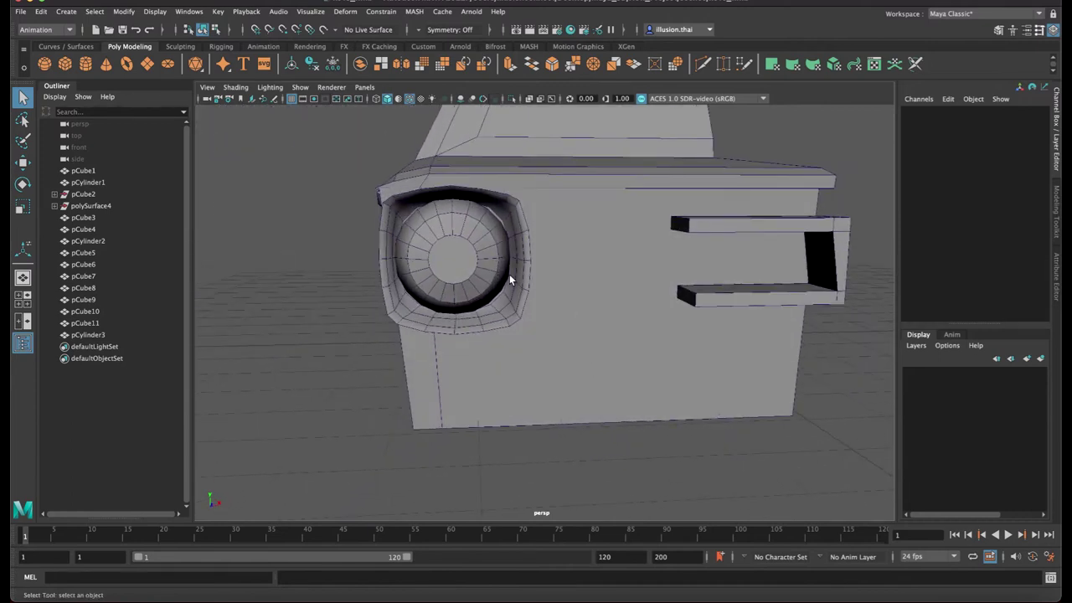
Scale the headlight cylinder pCylinder1 to 0.555 and adjust its depth inside the rim
{"action": "left_click", "coordinate": [479, 266]}
{"action": "key", "text": "r"}
{"action": "left_click_drag", "start_coordinate": [467, 266], "coordinate": [504, 277], "text": "alt"}
{"action": "key", "text": "w"}
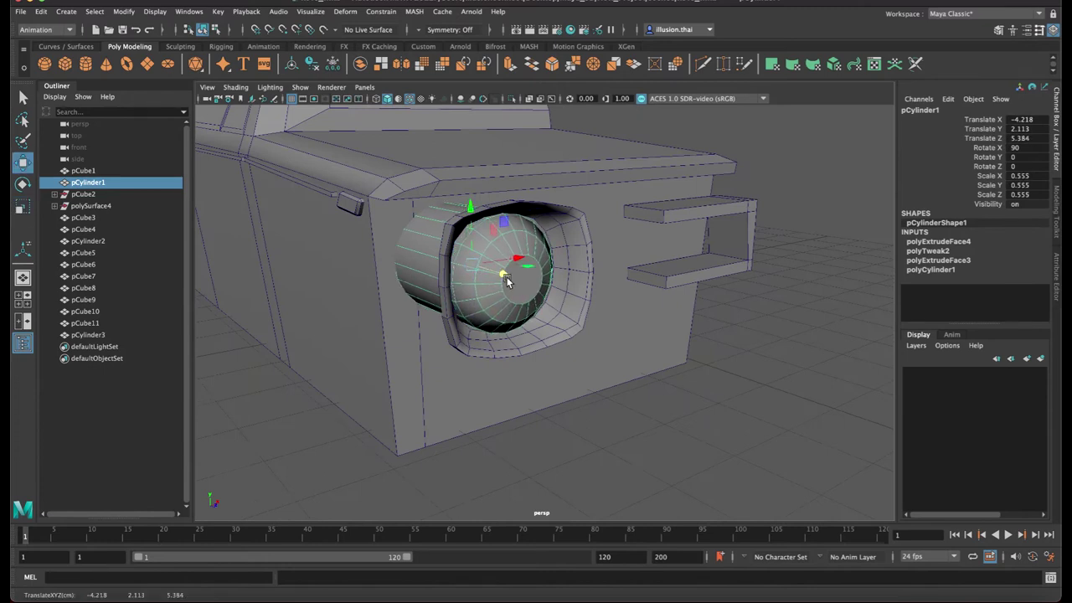
{"action": "left_click_drag", "start_coordinate": [655, 337], "coordinate": [648, 336], "text": "alt"}
{"action": "left_click", "coordinate": [683, 224]}
{"action": "left_click", "coordinate": [723, 206]}
Select the headlight rim and its cylinder together and move them back into the car body
{"action": "mouse_move", "coordinate": [727, 230]}
{"action": "left_mouse_down", "text": "alt"}
{"action": "mouse_move", "coordinate": [729, 239]}
{"action": "mouse_move", "coordinate": [712, 237]}
{"action": "left_mouse_up", "text": "alt"}
{"action": "middle_click_drag", "start_coordinate": [713, 237], "coordinate": [631, 238], "text": "alt"}
{"action": "left_click_drag", "start_coordinate": [654, 229], "coordinate": [679, 260], "text": "alt"}
{"action": "left_click", "coordinate": [577, 246]}
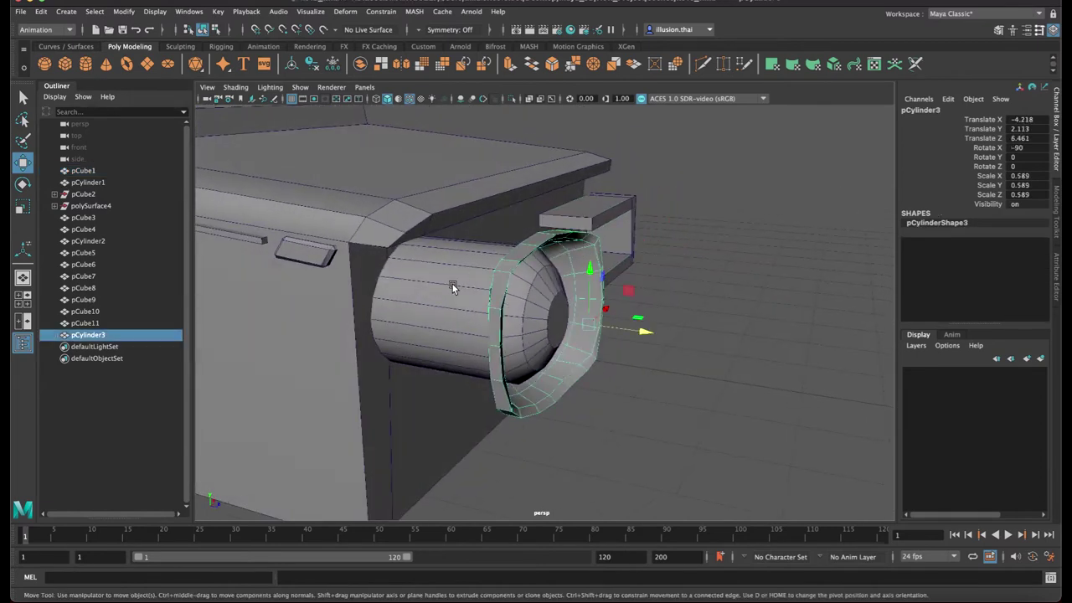
{"action": "left_click", "coordinate": [453, 285], "text": "shift"}
{"action": "left_click_drag", "start_coordinate": [514, 318], "coordinate": [403, 316]}
Adjust the height of the lower front edges of the hood lip above the headlight
{"action": "left_click_drag", "start_coordinate": [461, 359], "coordinate": [543, 261], "text": "alt"}
{"action": "left_click", "coordinate": [496, 360]}
{"action": "right_click_drag", "start_coordinate": [544, 255], "coordinate": [544, 223]}
{"action": "left_click", "coordinate": [458, 243]}
{"action": "left_click", "coordinate": [514, 254], "text": "shift"}
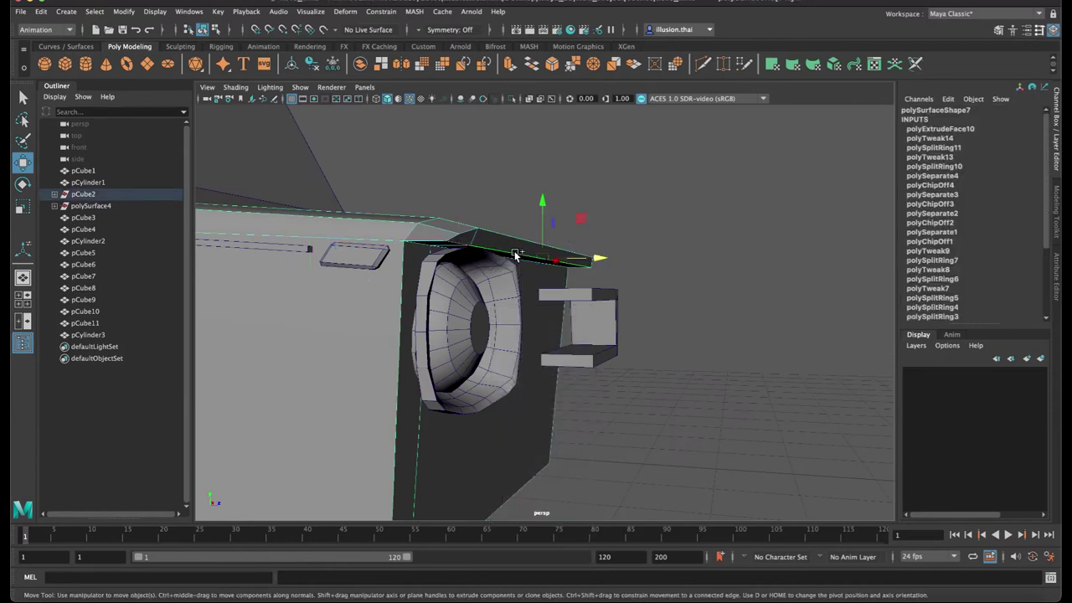
{"action": "left_click_drag", "start_coordinate": [542, 205], "coordinate": [541, 204]}
Select the front faces of the hood lip and move them back towards the car body
{"action": "left_click_drag", "start_coordinate": [541, 206], "coordinate": [547, 220], "text": "alt"}
{"action": "right_click_drag", "start_coordinate": [509, 264], "coordinate": [511, 281]}
{"action": "left_click", "coordinate": [486, 261]}
{"action": "left_click", "coordinate": [553, 252], "text": "shift"}
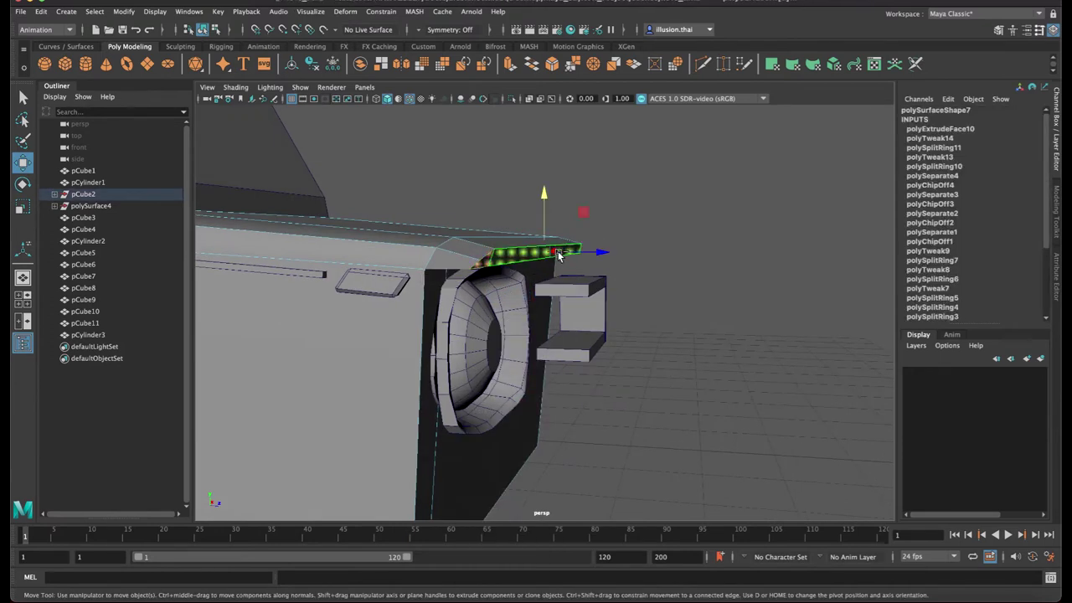
{"action": "left_click_drag", "start_coordinate": [600, 256], "coordinate": [590, 257]}
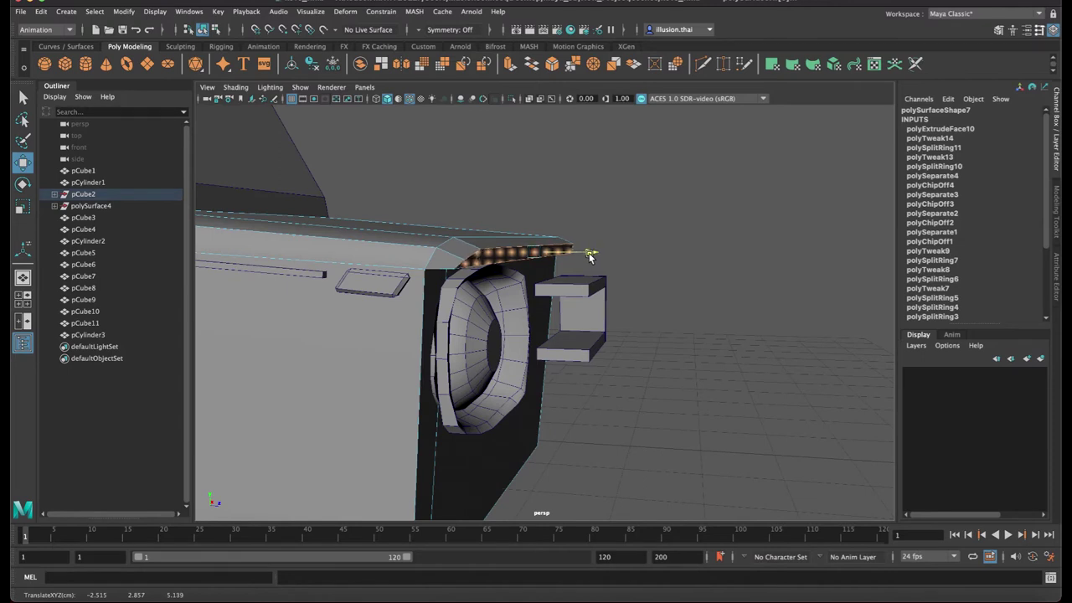
{"action": "left_click_drag", "start_coordinate": [588, 257], "coordinate": [582, 252]}
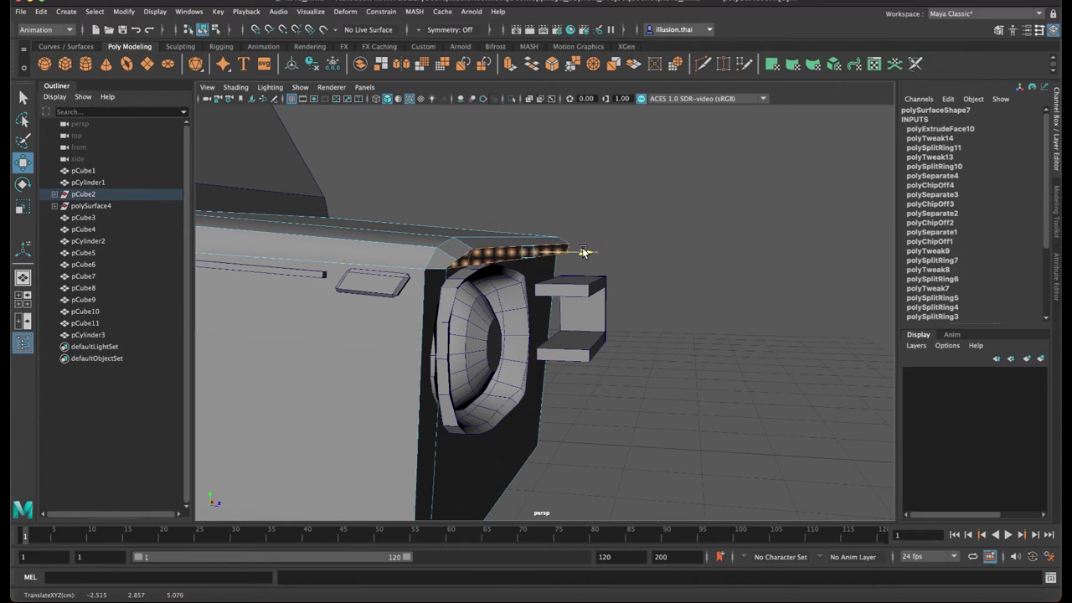
Reposition the headlight rim and cylinder together in height and depth beneath the hood lip
{"action": "left_click", "coordinate": [493, 287]}
{"action": "right_click_drag", "start_coordinate": [542, 275], "coordinate": [592, 253]}
{"action": "left_click", "coordinate": [484, 309]}
{"action": "left_click", "coordinate": [522, 304], "text": "shift"}
{"action": "left_click_drag", "start_coordinate": [565, 346], "coordinate": [593, 345]}
{"action": "left_click_drag", "start_coordinate": [552, 293], "coordinate": [542, 276]}
{"action": "left_click_drag", "start_coordinate": [543, 279], "coordinate": [542, 280]}
{"action": "left_click_drag", "start_coordinate": [596, 339], "coordinate": [511, 332]}
{"action": "middle_click_drag", "start_coordinate": [535, 335], "coordinate": [583, 297], "text": "alt"}
{"action": "left_click_drag", "start_coordinate": [583, 298], "coordinate": [549, 320], "text": "alt"}
{"action": "left_click", "coordinate": [773, 231]}
Duplicate the side trim strip pCube6 and move the copy to the front edge of the hood
{"action": "middle_click_drag", "start_coordinate": [754, 228], "coordinate": [672, 249], "text": "alt"}
{"action": "left_click", "coordinate": [647, 199]}
{"action": "left_click_drag", "start_coordinate": [519, 240], "coordinate": [578, 254], "text": "alt"}
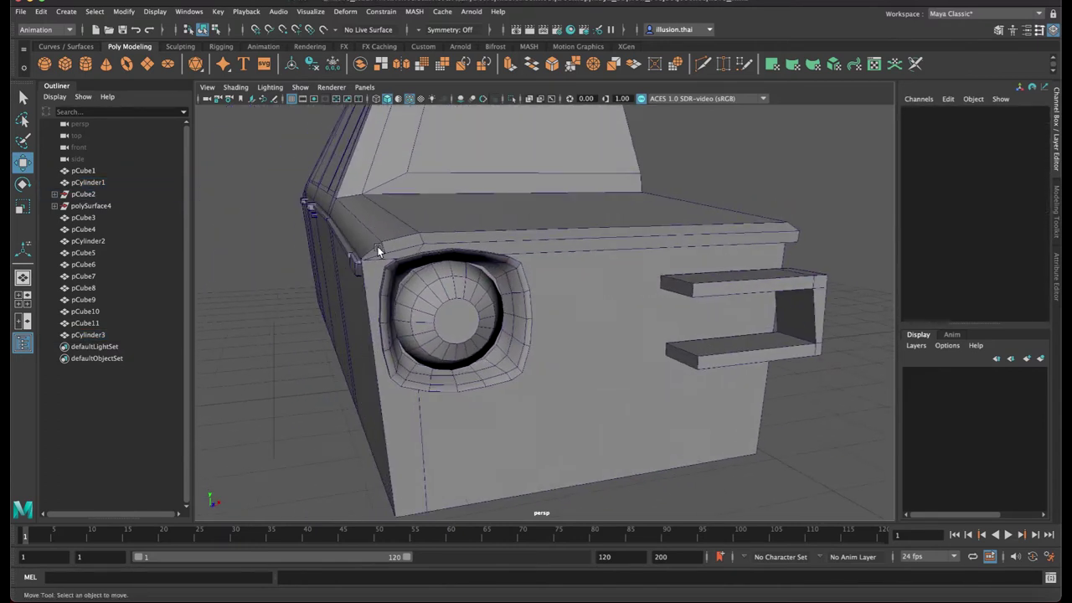
{"action": "left_click", "coordinate": [322, 214]}
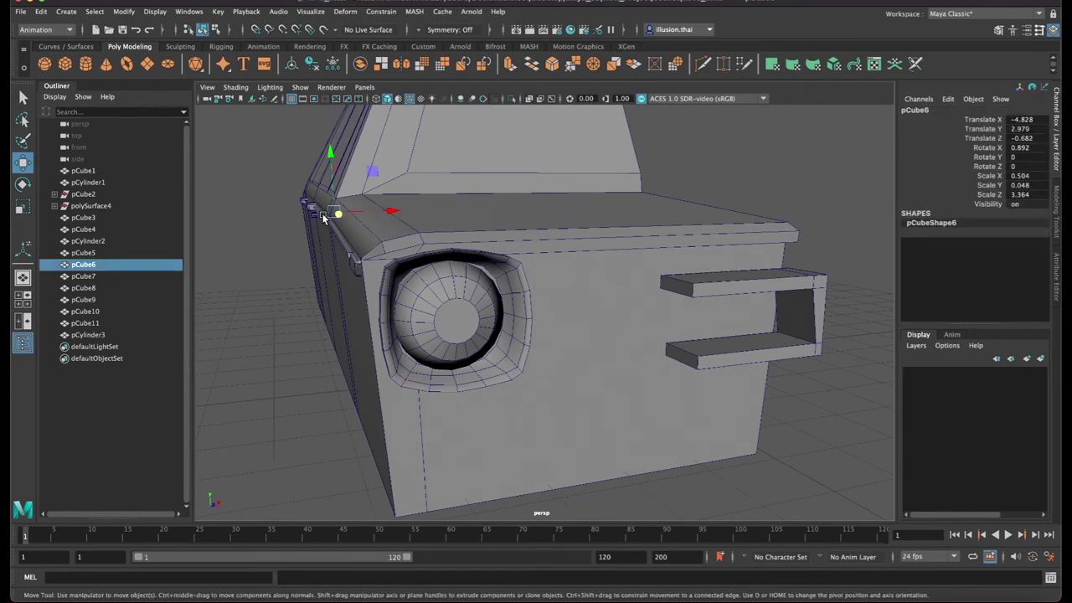
{"action": "key", "text": "ctrl+d"}
{"action": "left_click_drag", "start_coordinate": [392, 211], "coordinate": [626, 207]}
{"action": "left_click_drag", "start_coordinate": [627, 220], "coordinate": [641, 231], "text": "alt"}
{"action": "left_click_drag", "start_coordinate": [596, 185], "coordinate": [831, 251]}
{"action": "middle_click_drag", "start_coordinate": [827, 226], "coordinate": [747, 228], "text": "alt"}
{"action": "left_click_drag", "start_coordinate": [757, 223], "coordinate": [605, 338]}
Turn the copied trim strip across the car's front, setting its X, Y and Z rotation to 90
{"action": "key", "text": "e"}
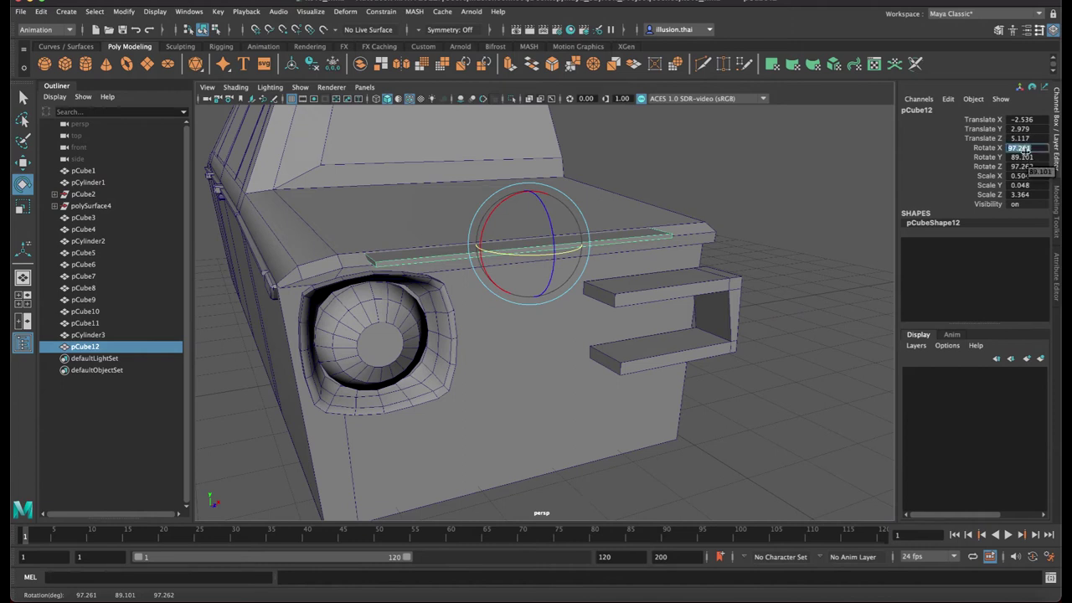
{"action": "type", "text": "90"}
{"action": "key", "text": "Tab"}
{"action": "type", "text": "90"}
{"action": "key", "text": "Tab"}
{"action": "type", "text": "9"}
{"action": "key", "text": "Return"}
Lower the trim strip beneath the hood lip and shift it sideways along the front
{"action": "left_click_drag", "start_coordinate": [596, 283], "coordinate": [559, 272], "text": "alt"}
{"action": "key", "text": "w"}
{"action": "left_click_drag", "start_coordinate": [528, 183], "coordinate": [537, 214]}
{"action": "left_click_drag", "start_coordinate": [586, 259], "coordinate": [617, 266]}
Extend the trim strip by moving its end face out to the hood's far side
{"action": "middle_click_drag", "start_coordinate": [617, 265], "coordinate": [583, 260], "text": "alt"}
{"action": "right_click_drag", "start_coordinate": [599, 260], "coordinate": [599, 277]}
{"action": "left_click", "coordinate": [620, 263]}
{"action": "left_click_drag", "start_coordinate": [622, 276], "coordinate": [726, 274], "text": "alt"}
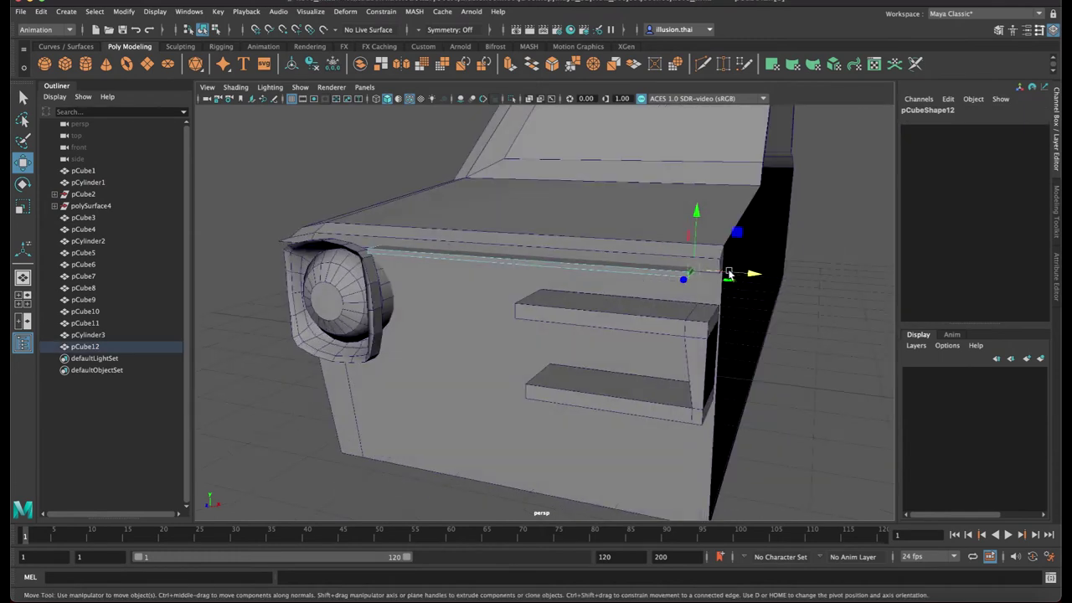
{"action": "left_click", "coordinate": [755, 275]}
{"action": "middle_click_drag", "start_coordinate": [721, 332], "coordinate": [724, 333]}
{"action": "left_click", "coordinate": [724, 334]}
{"action": "key", "text": "q"}
{"action": "right_click_drag", "start_coordinate": [664, 268], "coordinate": [815, 265]}
{"action": "left_click_drag", "start_coordinate": [617, 311], "coordinate": [635, 300], "text": "alt"}
{"action": "left_click", "coordinate": [635, 308]}
{"action": "right_click_drag", "start_coordinate": [648, 285], "coordinate": [616, 286]}
{"action": "left_click_drag", "start_coordinate": [508, 242], "coordinate": [824, 318]}
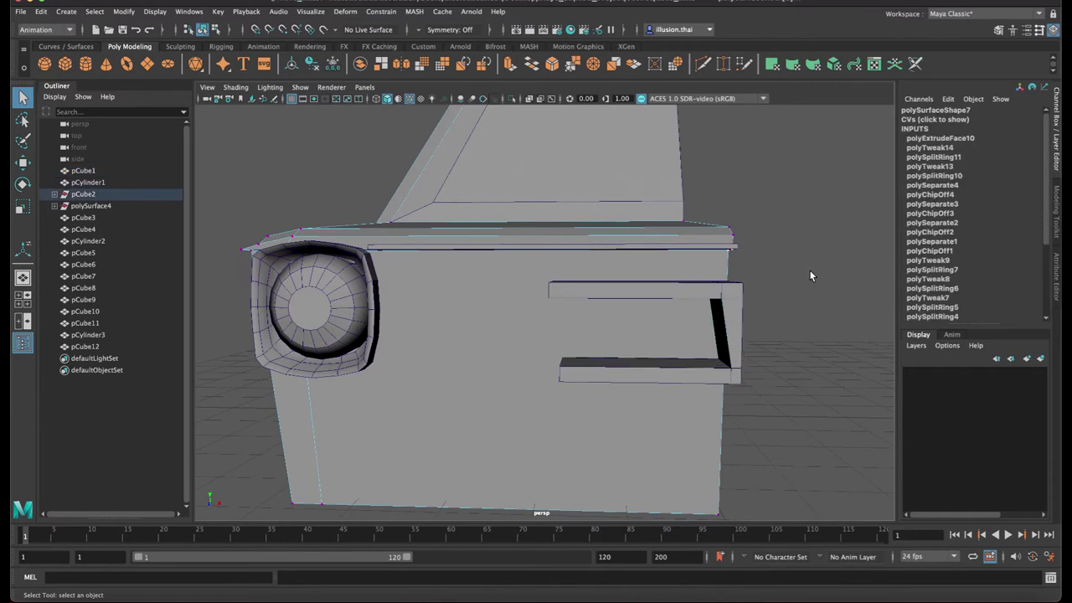
{"action": "left_click", "coordinate": [809, 269]}
{"action": "right_click_drag", "start_coordinate": [707, 239], "coordinate": [735, 226]}
{"action": "left_click", "coordinate": [753, 292]}
{"action": "left_click", "coordinate": [725, 292]}
{"action": "right_click_drag", "start_coordinate": [724, 291], "coordinate": [704, 292]}
{"action": "left_click_drag", "start_coordinate": [803, 284], "coordinate": [719, 250], "text": "alt"}
{"action": "right_click_drag", "start_coordinate": [694, 230], "coordinate": [746, 212]}
{"action": "left_click", "coordinate": [759, 247]}
Select the upper bar's vertices on the C-shaped front frame pCube1 and raise them towards the hood
{"action": "left_click", "coordinate": [727, 305]}
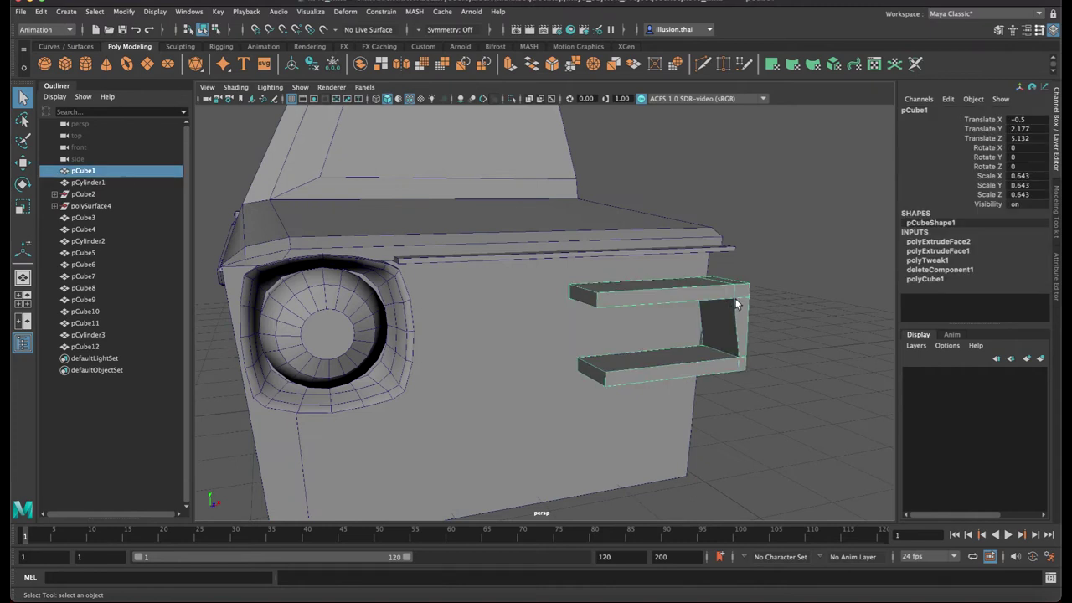
{"action": "key", "text": "F8"}
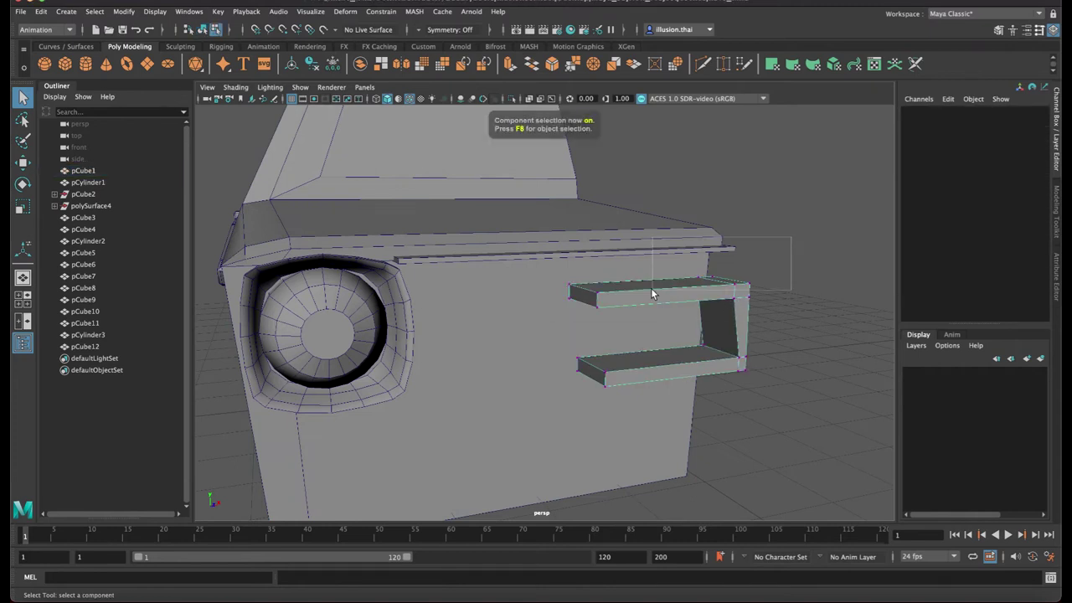
{"action": "left_click_drag", "start_coordinate": [651, 288], "coordinate": [601, 301]}
{"action": "key", "text": "w"}
{"action": "left_click_drag", "start_coordinate": [670, 235], "coordinate": [670, 207]}
Select the vertices of the front frame's lower bar and raise them slightly
{"action": "left_click_drag", "start_coordinate": [713, 266], "coordinate": [672, 246], "text": "alt"}
{"action": "left_click_drag", "start_coordinate": [536, 331], "coordinate": [829, 408]}
{"action": "left_click_drag", "start_coordinate": [655, 306], "coordinate": [677, 293]}
Select the underside faces of both front frame bars and move them slightly upward
{"action": "left_click_drag", "start_coordinate": [667, 254], "coordinate": [693, 252], "text": "alt"}
{"action": "right_click_drag", "start_coordinate": [749, 258], "coordinate": [756, 285]}
{"action": "left_click", "coordinate": [692, 266]}
{"action": "left_click", "coordinate": [684, 350], "text": "shift"}
{"action": "left_click_drag", "start_coordinate": [758, 364], "coordinate": [739, 347], "text": "alt"}
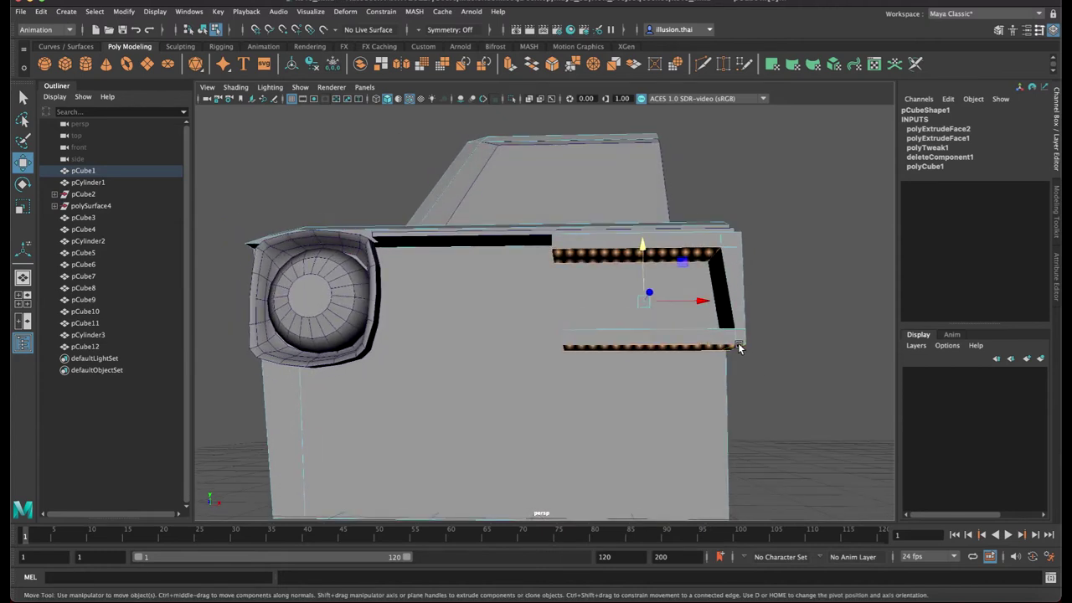
{"action": "left_click_drag", "start_coordinate": [642, 244], "coordinate": [642, 240]}
Select the bottom vertices of both front frame bars in wireframe display and raise them to thin the bars
{"action": "left_click_drag", "start_coordinate": [765, 298], "coordinate": [734, 301], "text": "alt"}
{"action": "key", "text": "q"}
{"action": "mouse_move", "coordinate": [653, 262]}
{"action": "left_mouse_down", "text": "alt"}
{"action": "mouse_move", "coordinate": [606, 236]}
{"action": "mouse_move", "coordinate": [601, 247]}
{"action": "mouse_move", "coordinate": [641, 269]}
{"action": "left_mouse_up", "text": "alt"}
{"action": "right_click_drag", "start_coordinate": [641, 275], "coordinate": [606, 276]}
{"action": "key", "text": "4"}
{"action": "left_click_drag", "start_coordinate": [804, 301], "coordinate": [675, 287], "text": "alt"}
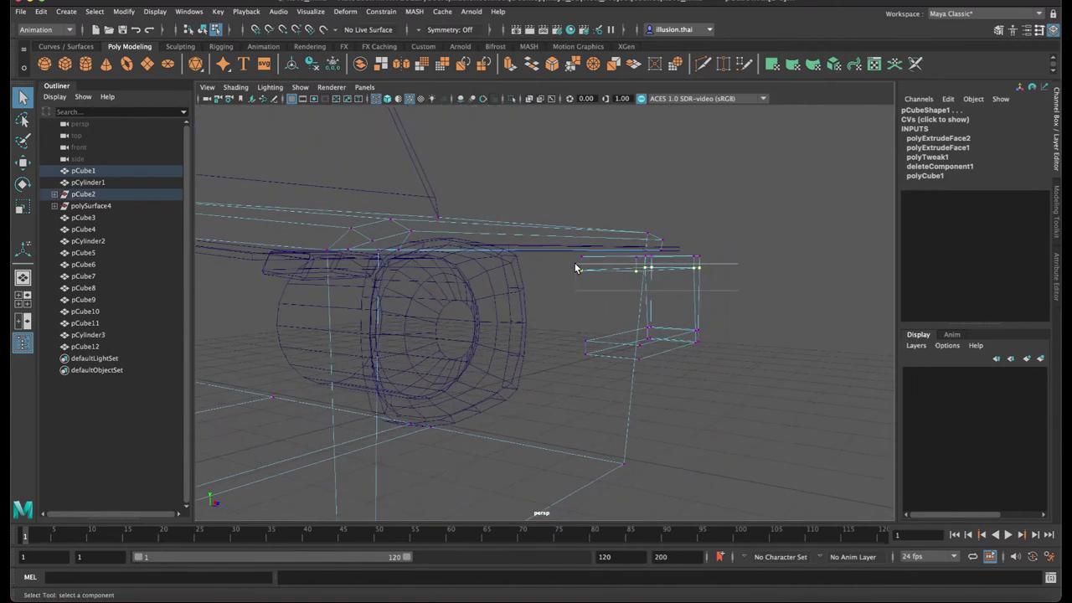
{"action": "left_click_drag", "start_coordinate": [575, 265], "coordinate": [576, 264]}
{"action": "left_click_drag", "start_coordinate": [727, 389], "coordinate": [727, 382], "text": "alt"}
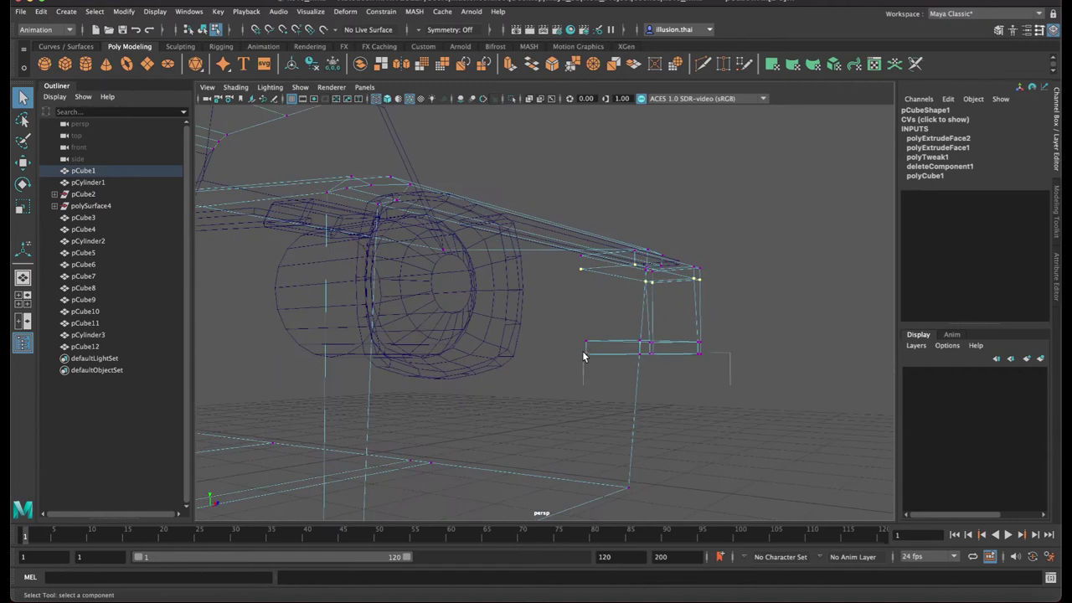
{"action": "key", "text": "f"}
{"action": "key", "text": "5"}
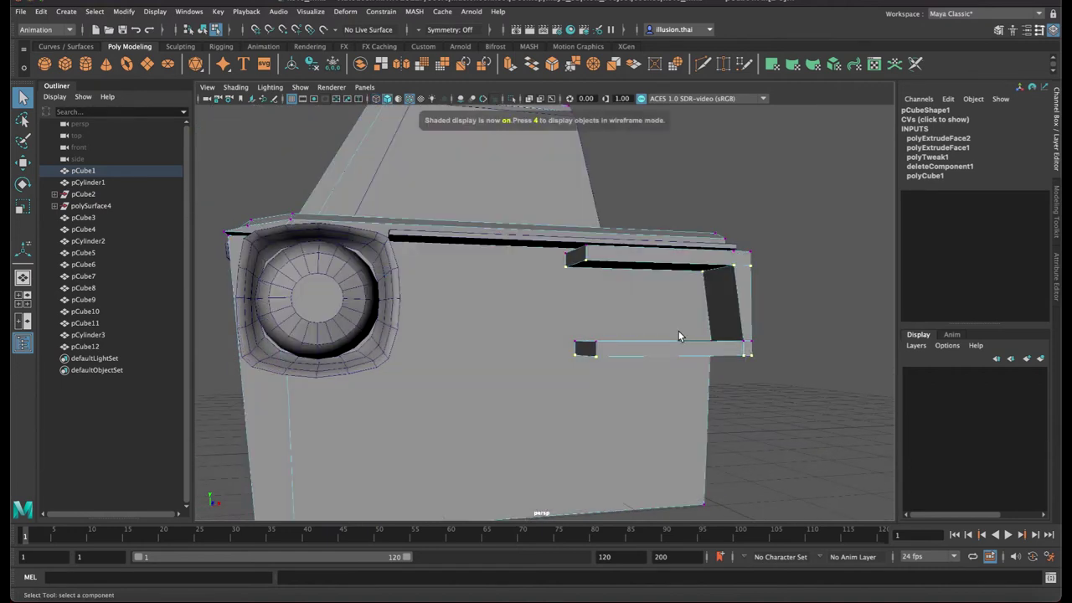
{"action": "key", "text": "w"}
{"action": "left_click_drag", "start_coordinate": [649, 254], "coordinate": [628, 273]}
{"action": "key", "text": "q"}
{"action": "right_click_drag", "start_coordinate": [743, 266], "coordinate": [801, 248]}
{"action": "left_click", "coordinate": [738, 276]}
{"action": "right_click_drag", "start_coordinate": [734, 273], "coordinate": [652, 265]}
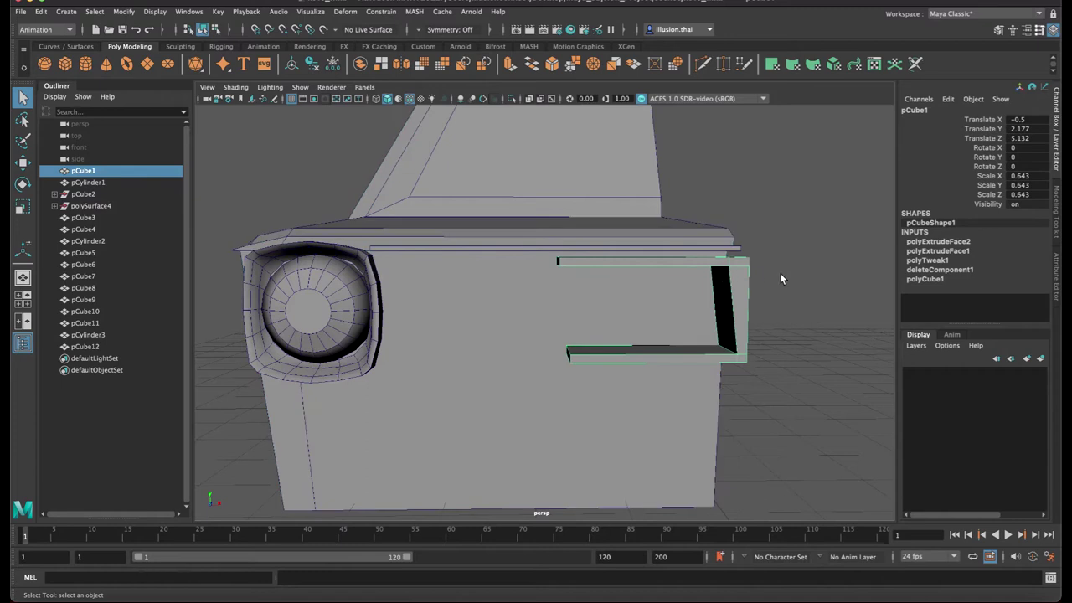
{"action": "left_click", "coordinate": [779, 273]}
{"action": "right_click", "coordinate": [738, 273]}
{"action": "left_click", "coordinate": [738, 281]}
{"action": "left_click_drag", "start_coordinate": [737, 276], "coordinate": [744, 281], "text": "alt"}
{"action": "right_click_drag", "start_coordinate": [742, 280], "coordinate": [691, 279]}
{"action": "left_click", "coordinate": [772, 270]}
{"action": "left_click", "coordinate": [688, 243]}
Extend both bars of the front frame to the headlight rim by moving their open-end vertices sideways
{"action": "left_click", "coordinate": [743, 281]}
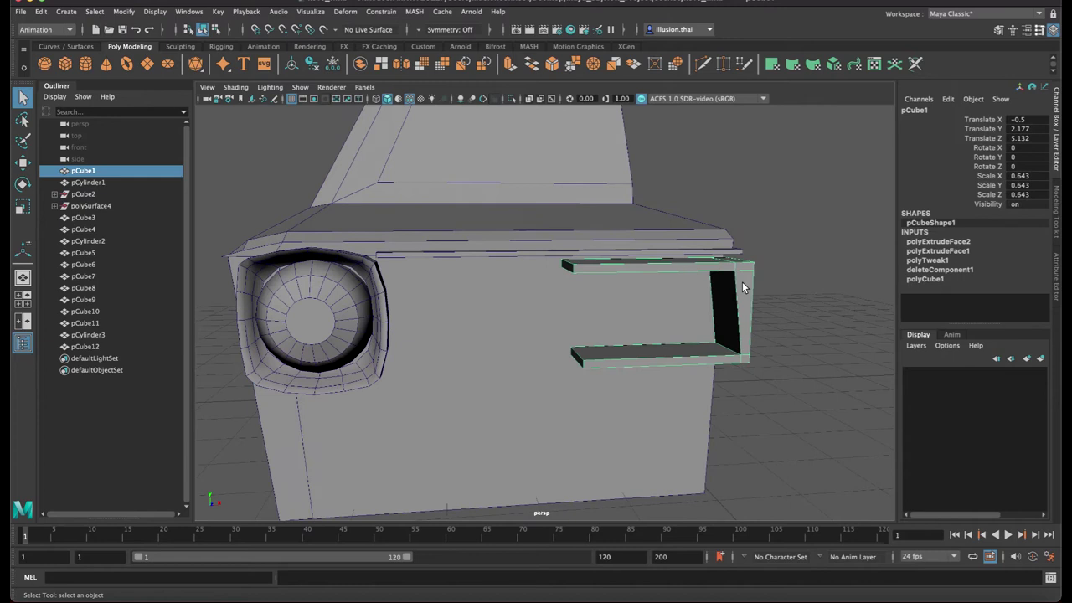
{"action": "key", "text": "F8"}
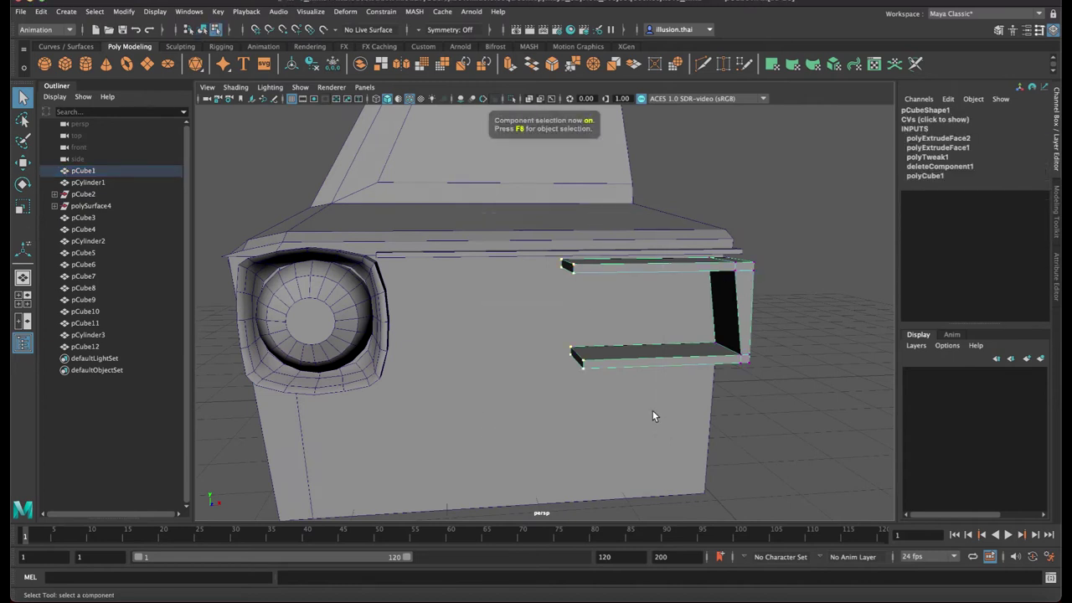
{"action": "key", "text": "w"}
{"action": "left_click_drag", "start_coordinate": [632, 313], "coordinate": [455, 313]}
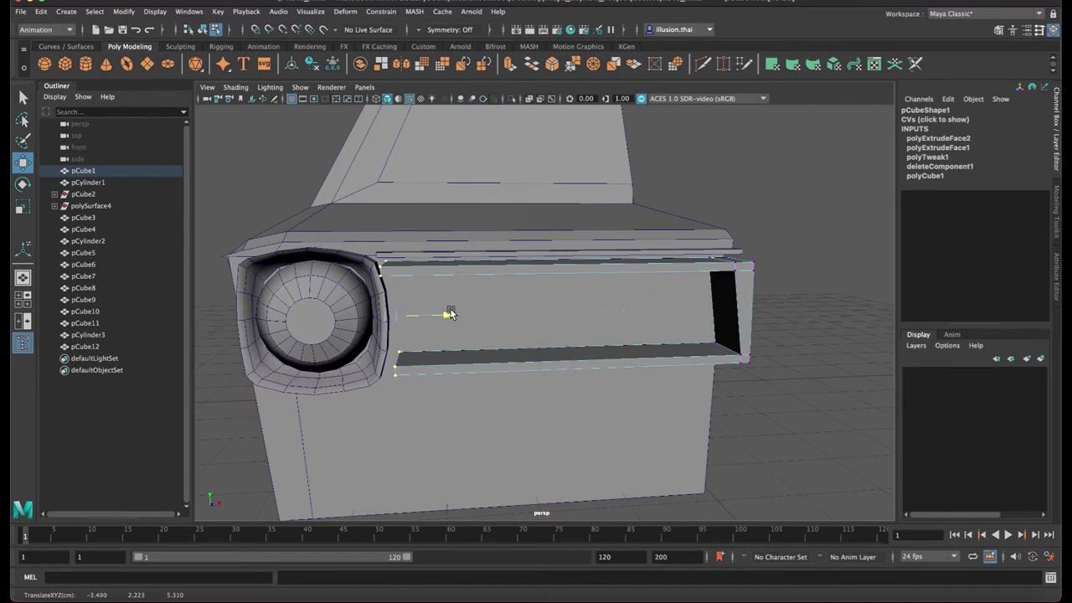
{"action": "left_click_drag", "start_coordinate": [467, 311], "coordinate": [384, 382], "text": "alt"}
Move the lower bar's vertices back towards the car body to slant the front frame
{"action": "left_click_drag", "start_coordinate": [462, 357], "coordinate": [725, 347]}
{"action": "left_click_drag", "start_coordinate": [480, 408], "coordinate": [478, 409]}
{"action": "left_click_drag", "start_coordinate": [659, 356], "coordinate": [547, 358]}
{"action": "right_click_drag", "start_coordinate": [599, 290], "coordinate": [642, 286]}
{"action": "scroll", "coordinate": [330, 362], "scroll_direction": "down", "scroll_amount": 3}
{"action": "left_click", "coordinate": [325, 396]}
Move the front frame pCube1 back into the car body to a Z translation of 4.99
{"action": "left_click_drag", "start_coordinate": [325, 396], "coordinate": [394, 396], "text": "alt"}
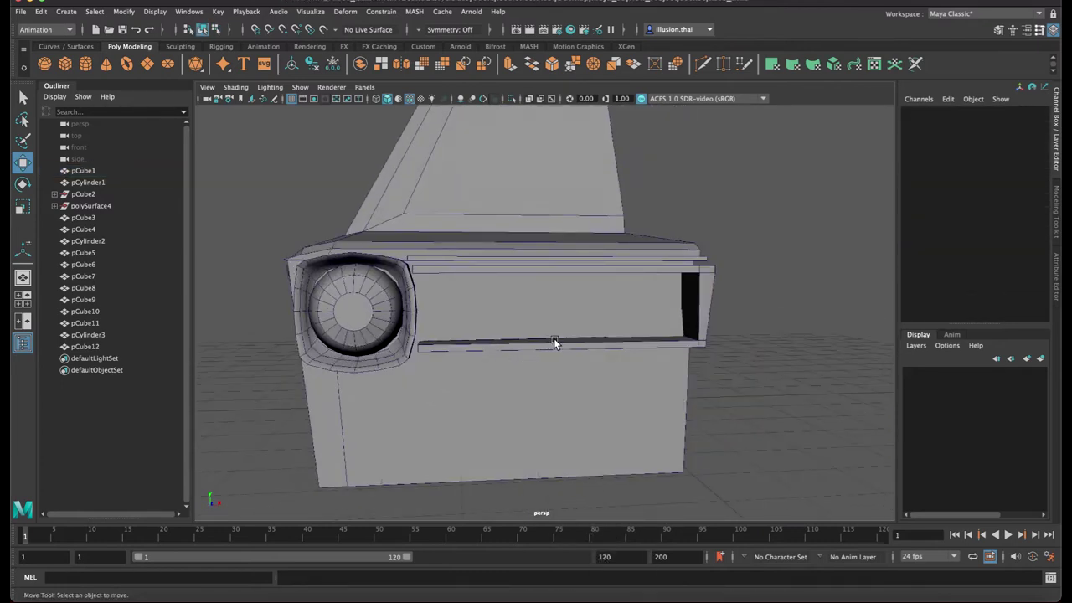
{"action": "left_click_drag", "start_coordinate": [617, 315], "coordinate": [647, 301], "text": "alt"}
{"action": "left_click", "coordinate": [669, 272]}
{"action": "left_click_drag", "start_coordinate": [744, 344], "coordinate": [735, 343]}
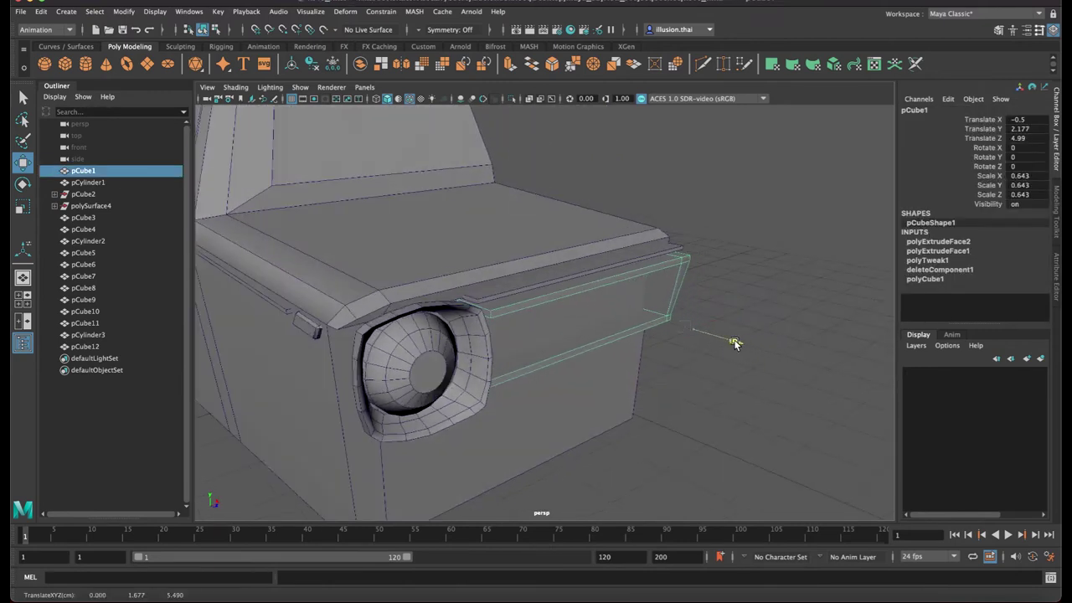
Push the front frame pCube1 further back into the car body to a Z translation of 4.917
{"action": "middle_click_drag", "start_coordinate": [734, 343], "coordinate": [724, 342]}
{"action": "left_click_drag", "start_coordinate": [725, 343], "coordinate": [630, 323], "text": "alt"}
{"action": "left_click_drag", "start_coordinate": [537, 277], "coordinate": [474, 286], "text": "alt"}
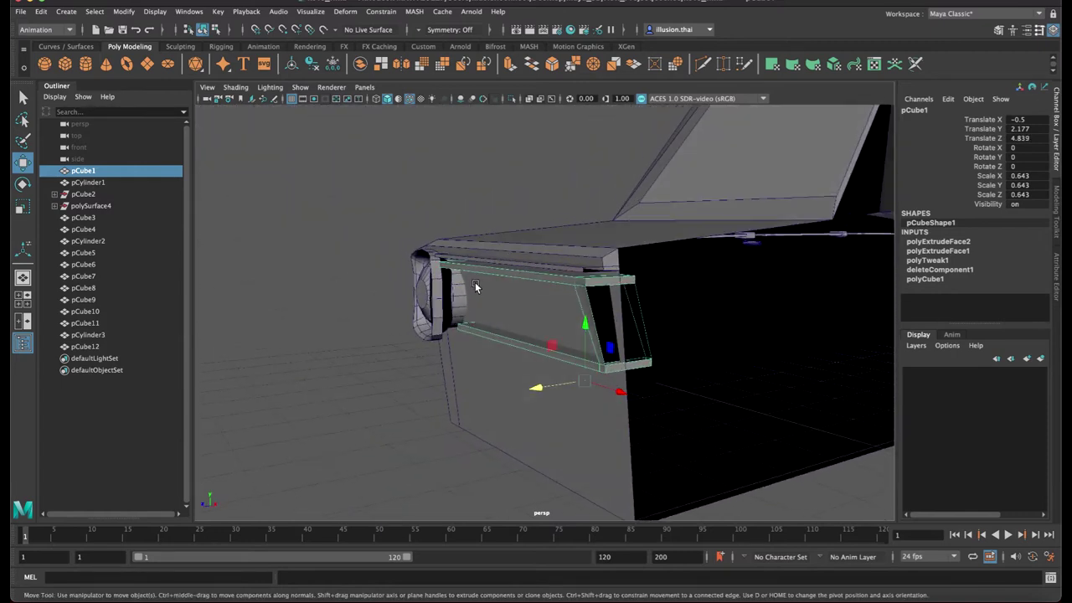
{"action": "left_click_drag", "start_coordinate": [526, 342], "coordinate": [497, 342], "text": "alt"}
{"action": "mouse_move", "coordinate": [488, 378]}
{"action": "left_mouse_down", "text": "alt"}
{"action": "mouse_move", "coordinate": [471, 369]}
{"action": "mouse_move", "coordinate": [506, 366]}
{"action": "left_mouse_up", "text": "alt"}
{"action": "middle_click_drag", "start_coordinate": [435, 339], "coordinate": [545, 340], "text": "alt"}
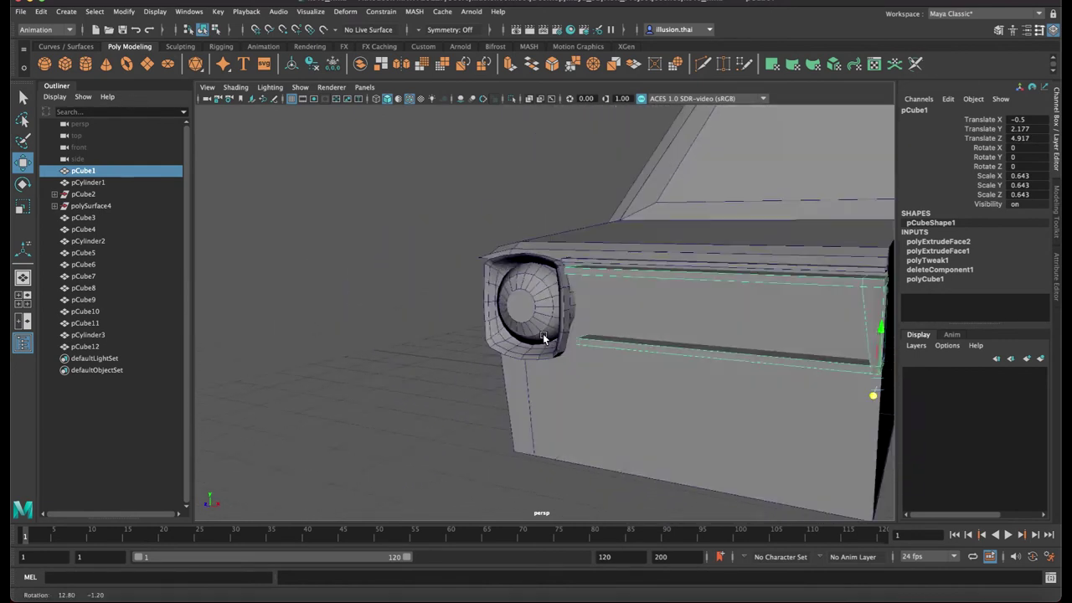
{"action": "left_click_drag", "start_coordinate": [545, 339], "coordinate": [504, 329], "text": "alt"}
Select the headlight rim pCylinder3 and try selecting edges on its side facing the front frame
{"action": "right_click", "coordinate": [531, 298]}
{"action": "right_click_drag", "start_coordinate": [529, 271], "coordinate": [529, 267]}
{"action": "left_click_drag", "start_coordinate": [529, 267], "coordinate": [492, 347], "text": "alt"}
{"action": "left_click", "coordinate": [543, 309]}
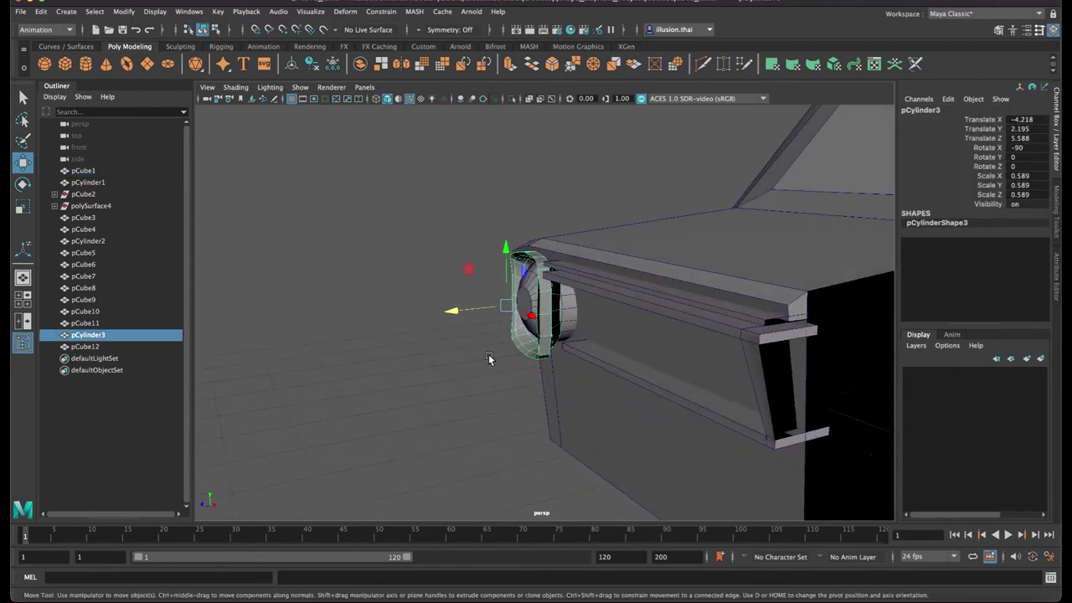
{"action": "left_click", "coordinate": [488, 357]}
{"action": "right_click_drag", "start_coordinate": [488, 357], "coordinate": [634, 362], "text": "alt"}
{"action": "right_click_drag", "start_coordinate": [558, 299], "coordinate": [549, 272]}
{"action": "left_click", "coordinate": [547, 295]}
{"action": "mouse_move", "coordinate": [556, 373]}
{"action": "left_mouse_down", "text": "alt"}
{"action": "mouse_move", "coordinate": [567, 283]}
{"action": "mouse_move", "coordinate": [552, 338]}
{"action": "mouse_move", "coordinate": [527, 288]}
{"action": "mouse_move", "coordinate": [560, 293]}
{"action": "mouse_move", "coordinate": [558, 351]}
{"action": "left_mouse_up", "text": "alt"}
{"action": "left_click", "coordinate": [552, 355]}
{"action": "key", "text": "q"}
{"action": "key", "text": "w"}
Select the rear vertices on the headlight rim's frame side and move them back towards the car body
{"action": "right_click_drag", "start_coordinate": [554, 296], "coordinate": [502, 299]}
{"action": "left_click", "coordinate": [560, 345]}
{"action": "left_click_drag", "start_coordinate": [600, 363], "coordinate": [469, 377], "text": "alt"}
{"action": "left_click", "coordinate": [467, 378]}
{"action": "left_click", "coordinate": [537, 338]}
{"action": "left_click", "coordinate": [543, 365], "text": "shift"}
{"action": "left_click_drag", "start_coordinate": [545, 372], "coordinate": [579, 418], "text": "alt"}
{"action": "left_click_drag", "start_coordinate": [546, 309], "coordinate": [523, 231], "text": "alt"}
{"action": "left_click", "coordinate": [519, 226], "text": "shift"}
{"action": "left_click_drag", "start_coordinate": [540, 302], "coordinate": [505, 316], "text": "alt"}
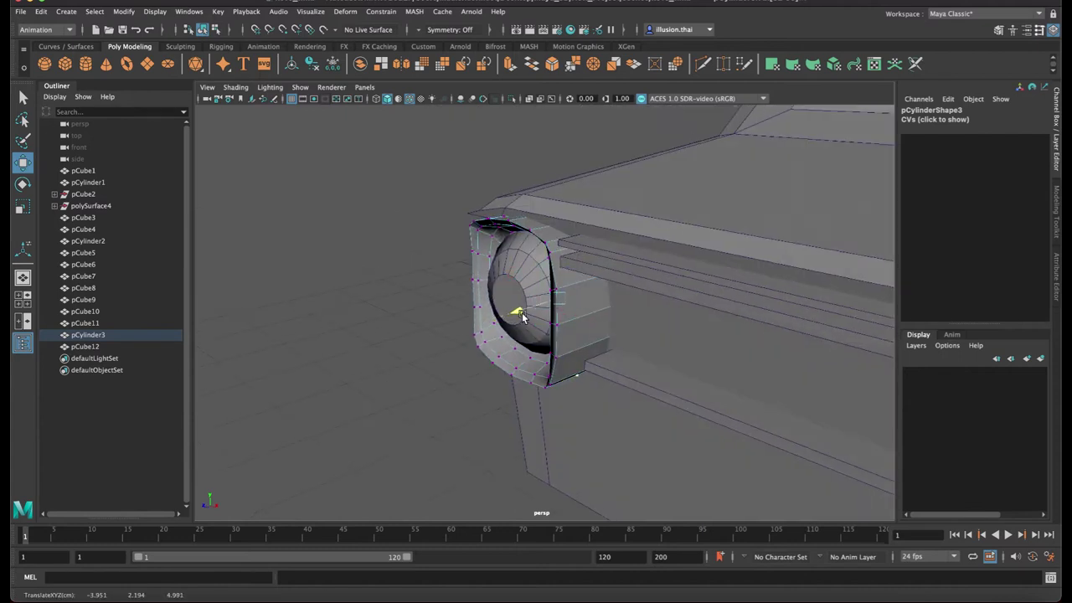
{"action": "key", "text": "q"}
{"action": "right_click_drag", "start_coordinate": [576, 295], "coordinate": [591, 284]}
{"action": "left_click", "coordinate": [403, 349]}
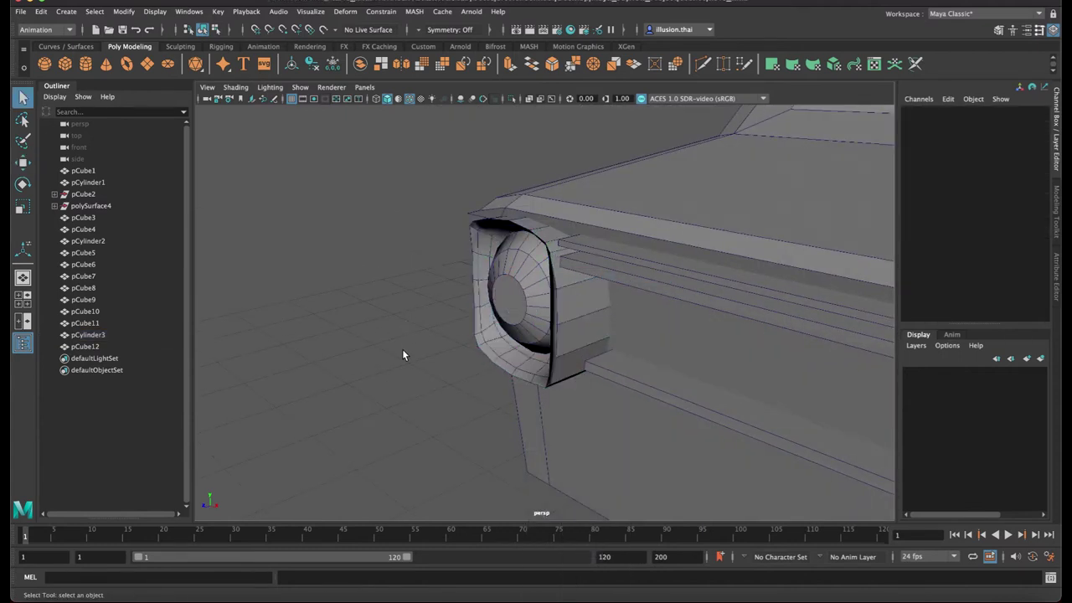
Create a polygon cube and place it in front of the grille frame at X -1.112, Y 1.805, Z 5.16
{"action": "left_click_drag", "start_coordinate": [403, 349], "coordinate": [450, 340], "text": "alt"}
{"action": "left_click_drag", "start_coordinate": [521, 372], "coordinate": [469, 226], "text": "alt"}
{"action": "left_click", "coordinate": [74, 69]}
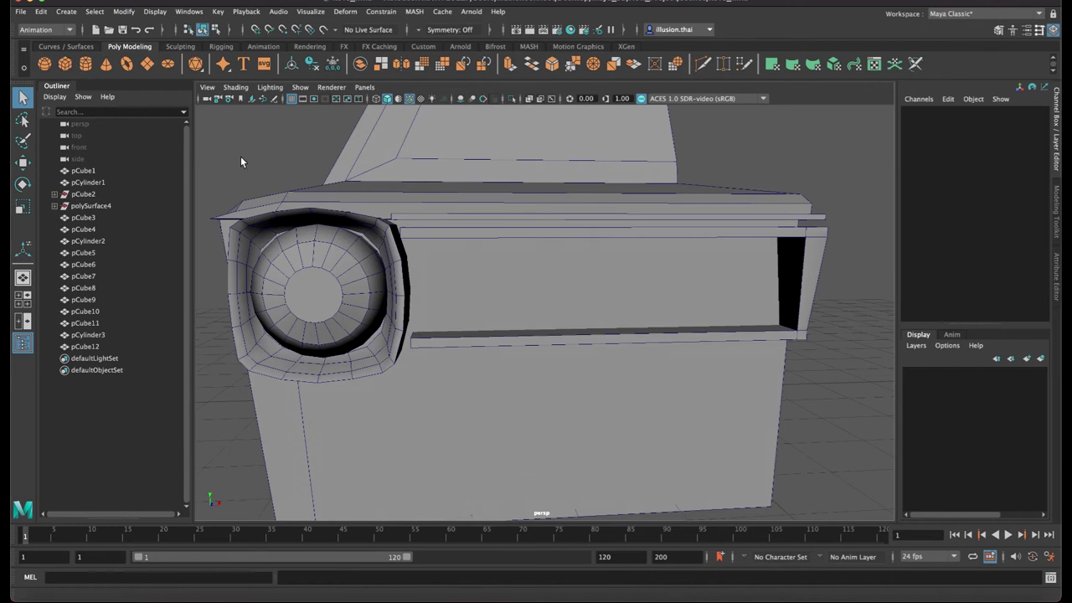
{"action": "left_click_drag", "start_coordinate": [705, 341], "coordinate": [762, 374], "text": "alt"}
{"action": "key", "text": "w"}
{"action": "key", "text": "c"}
{"action": "mouse_move", "coordinate": [663, 319]}
{"action": "middle_mouse_down"}
{"action": "mouse_move", "coordinate": [653, 321]}
{"action": "mouse_move", "coordinate": [671, 323]}
{"action": "middle_mouse_up"}
Delete the top and bottom faces of the new cube pCube13 and return to object selection
{"action": "right_click_drag", "start_coordinate": [709, 294], "coordinate": [708, 324]}
{"action": "left_click", "coordinate": [691, 269]}
{"action": "left_click_drag", "start_coordinate": [727, 294], "coordinate": [825, 315], "text": "alt"}
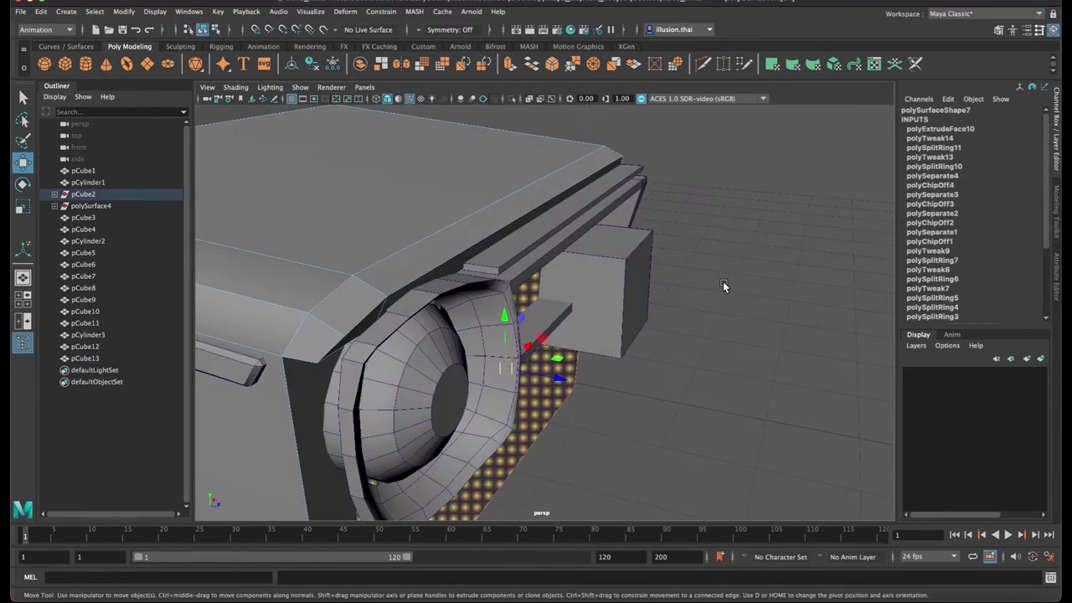
{"action": "left_click", "coordinate": [723, 287]}
{"action": "left_click", "coordinate": [638, 277]}
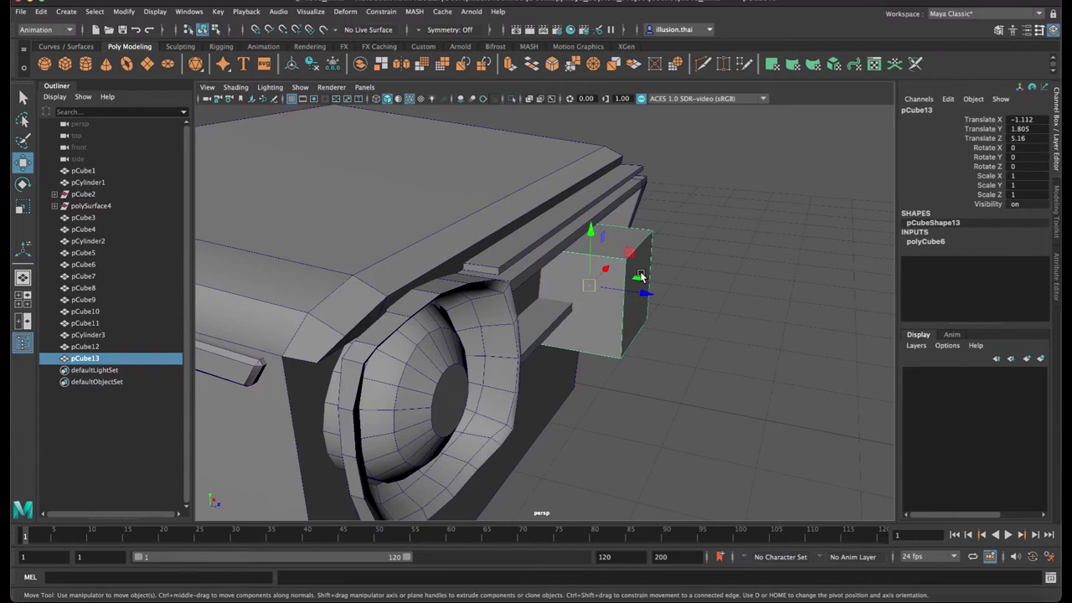
{"action": "key", "text": "F8"}
{"action": "left_click", "coordinate": [606, 247]}
{"action": "left_click_drag", "start_coordinate": [629, 347], "coordinate": [662, 281], "text": "alt"}
{"action": "left_click", "coordinate": [681, 464], "text": "shift"}
{"action": "key", "text": "Delete"}
{"action": "right_click_drag", "start_coordinate": [698, 403], "coordinate": [720, 296]}
{"action": "right_click_drag", "start_coordinate": [667, 296], "coordinate": [715, 290]}
{"action": "right_click_drag", "start_coordinate": [643, 355], "coordinate": [686, 281]}
Scale pCube13 down to 0.074 in X, 0.184 in Y and 0.463 in Z and raise it to Y 2.239
{"action": "left_click_drag", "start_coordinate": [716, 313], "coordinate": [598, 319], "text": "alt"}
{"action": "left_click", "coordinate": [684, 332]}
{"action": "key", "text": "r"}
{"action": "left_click_drag", "start_coordinate": [702, 340], "coordinate": [760, 404]}
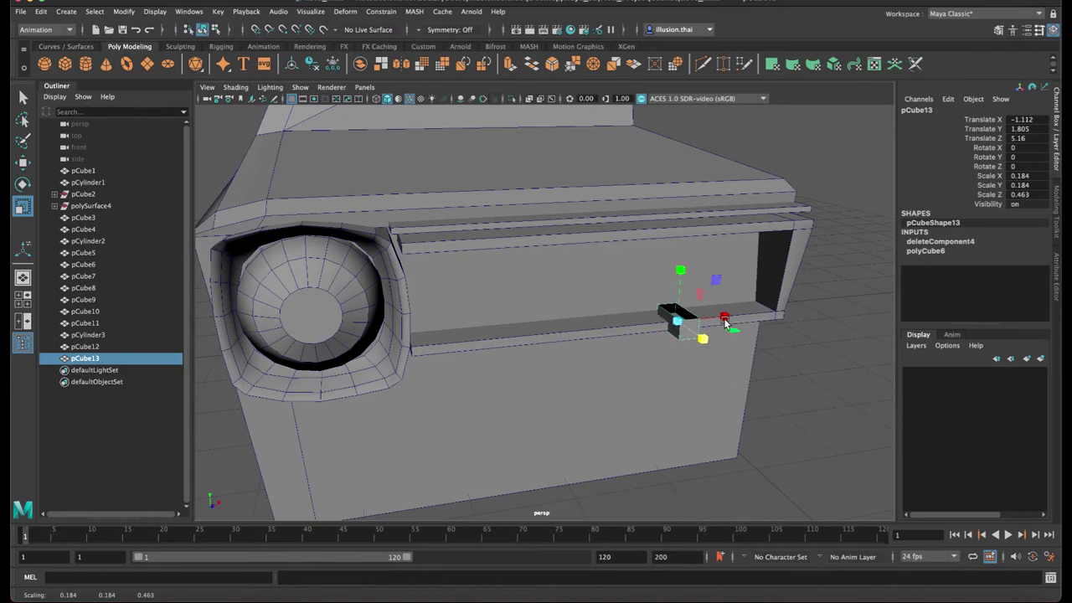
{"action": "key", "text": "w"}
{"action": "left_click_drag", "start_coordinate": [683, 262], "coordinate": [683, 222]}
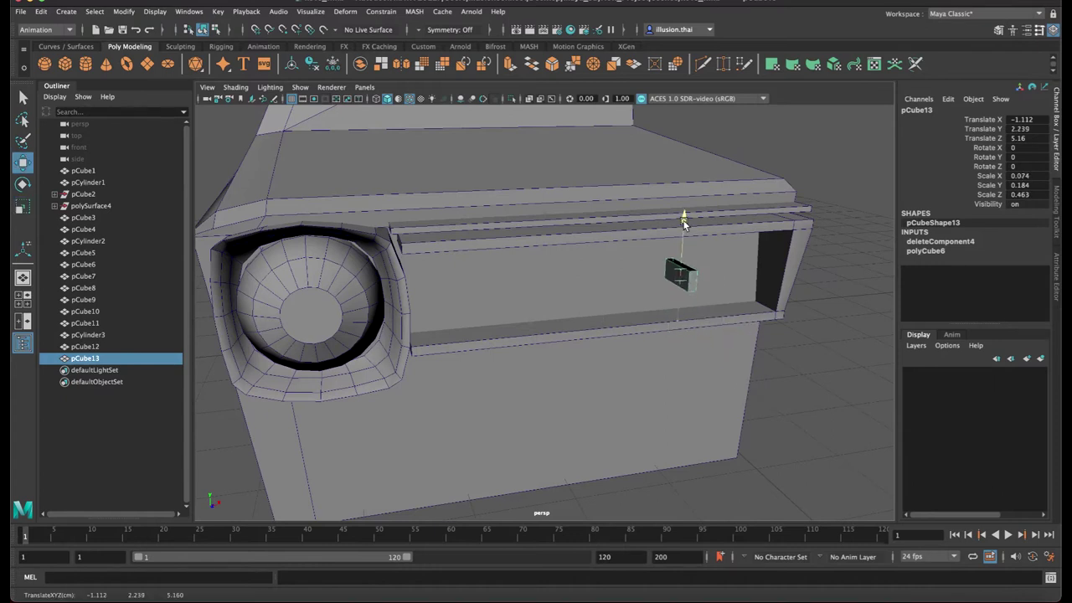
Scale pCube13 into a tall thin slat, 0.051 in X and 0.868 in Y, and move it forward to Z 5.711
{"action": "key", "text": "r"}
{"action": "left_click_drag", "start_coordinate": [734, 273], "coordinate": [721, 277]}
{"action": "left_click_drag", "start_coordinate": [684, 224], "coordinate": [682, 193]}
{"action": "left_click_drag", "start_coordinate": [695, 206], "coordinate": [758, 208], "text": "alt"}
{"action": "key", "text": "w"}
{"action": "mouse_move", "coordinate": [671, 278]}
{"action": "left_mouse_down"}
{"action": "mouse_move", "coordinate": [658, 274]}
{"action": "mouse_move", "coordinate": [720, 290]}
{"action": "mouse_move", "coordinate": [681, 291]}
{"action": "left_mouse_up"}
{"action": "left_click", "coordinate": [760, 255]}
{"action": "left_click", "coordinate": [660, 269]}
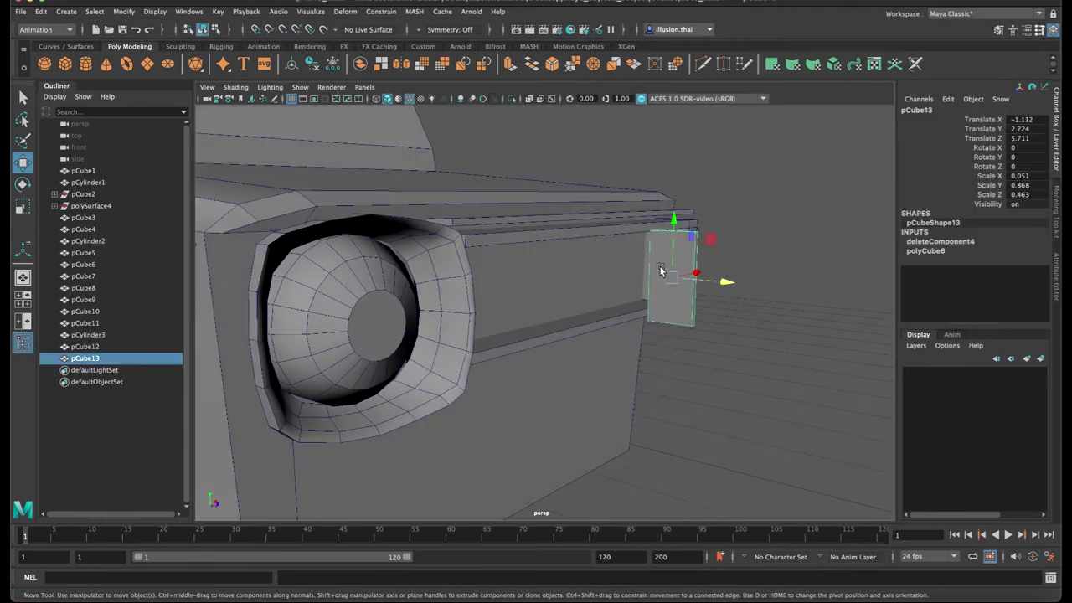
Switch to the Modeling menu set and insert two horizontal edge loops near the slat's upper and lower ends
{"action": "left_click", "coordinate": [254, 13]}
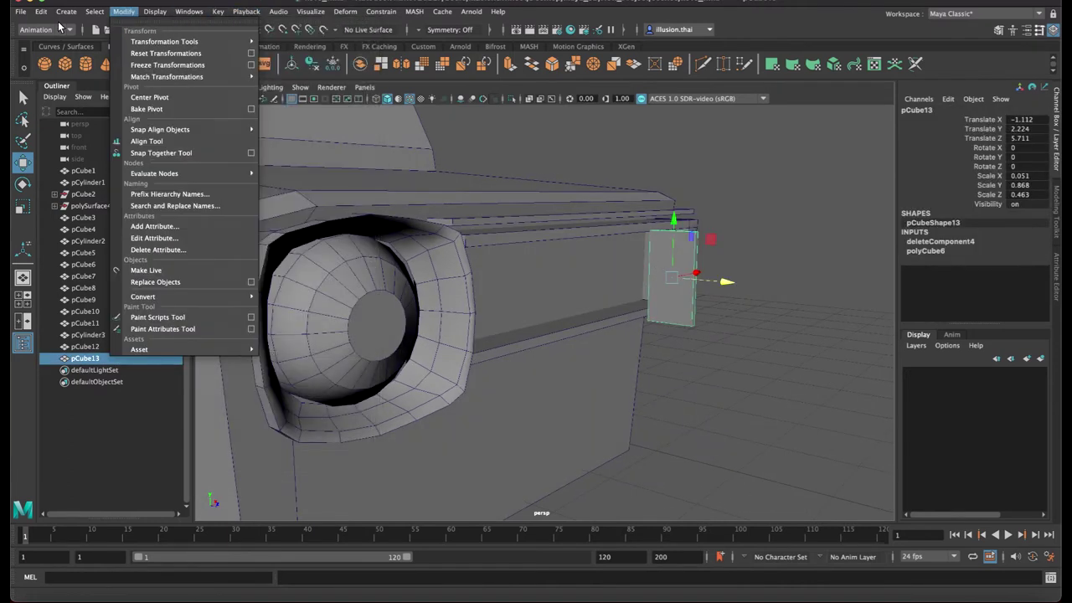
{"action": "left_click", "coordinate": [59, 27]}
{"action": "left_click", "coordinate": [60, 30]}
{"action": "left_click", "coordinate": [34, 43]}
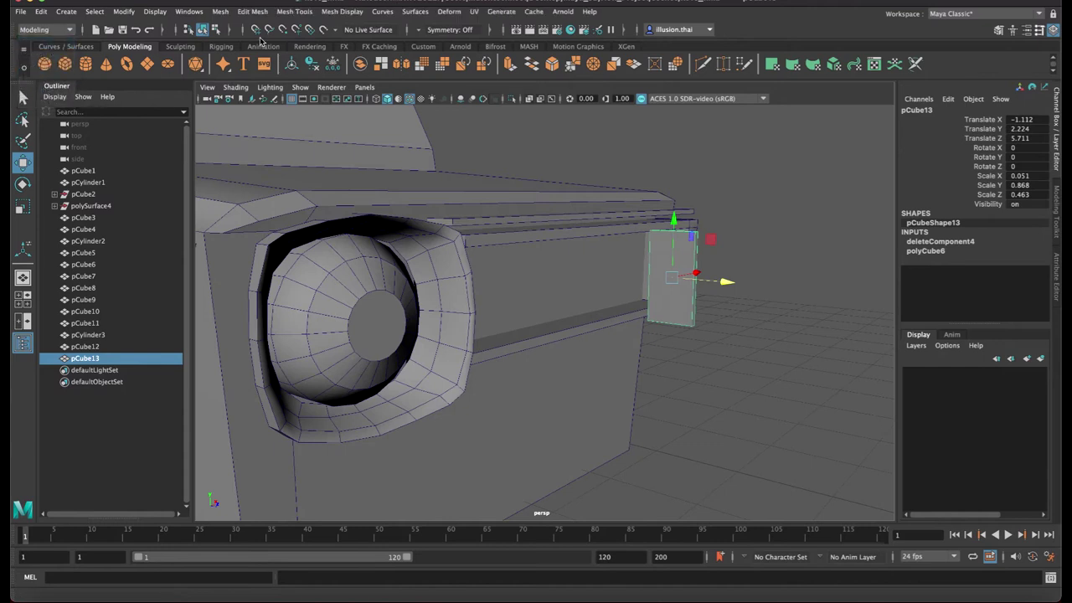
{"action": "left_click", "coordinate": [294, 12]}
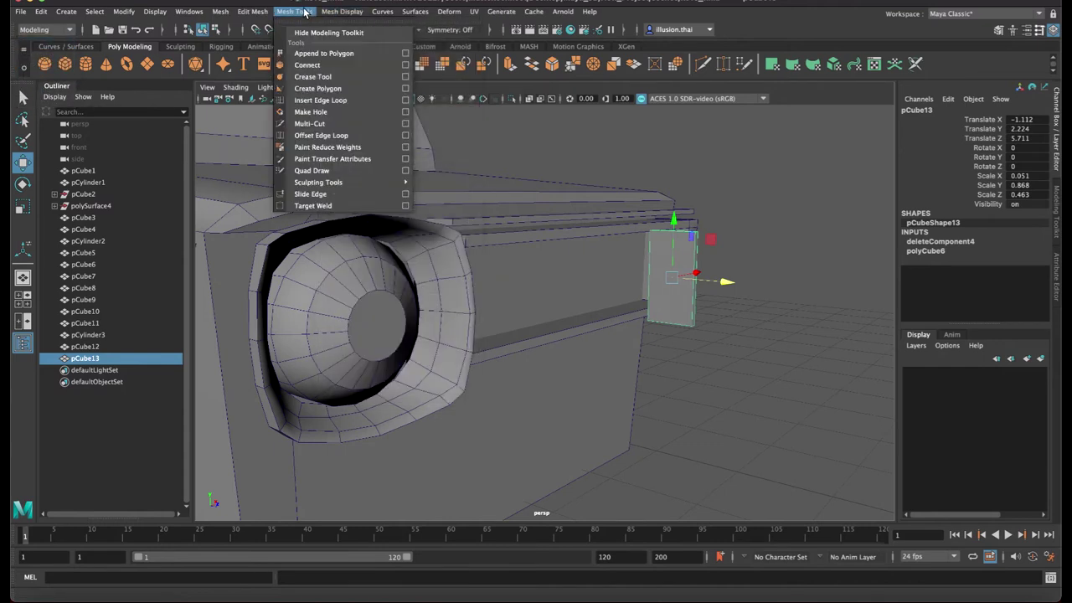
{"action": "left_click", "coordinate": [321, 99]}
{"action": "left_click", "coordinate": [694, 254]}
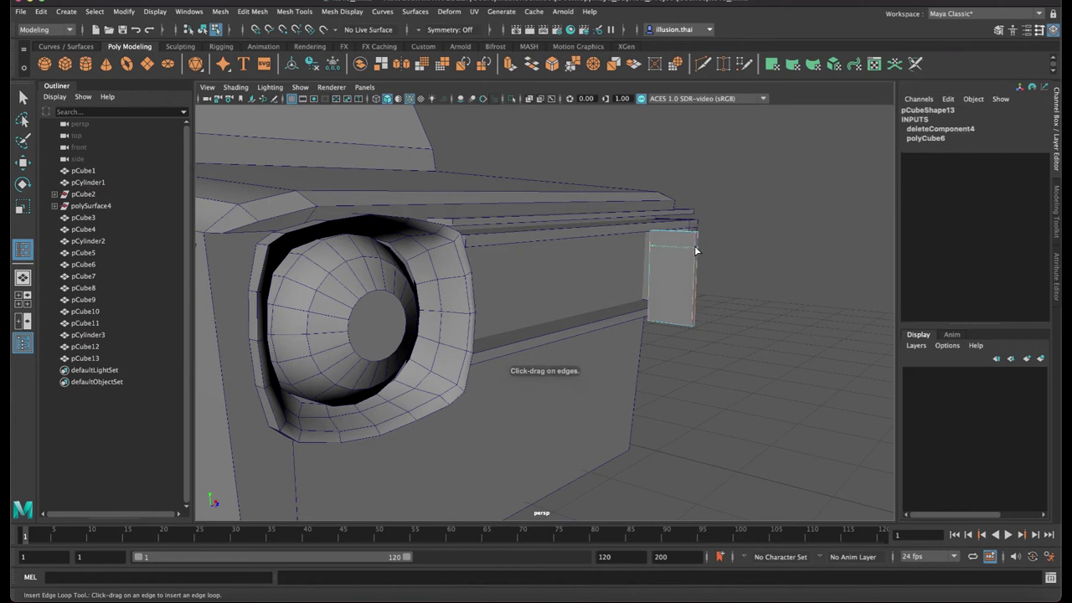
{"action": "left_click", "coordinate": [696, 301]}
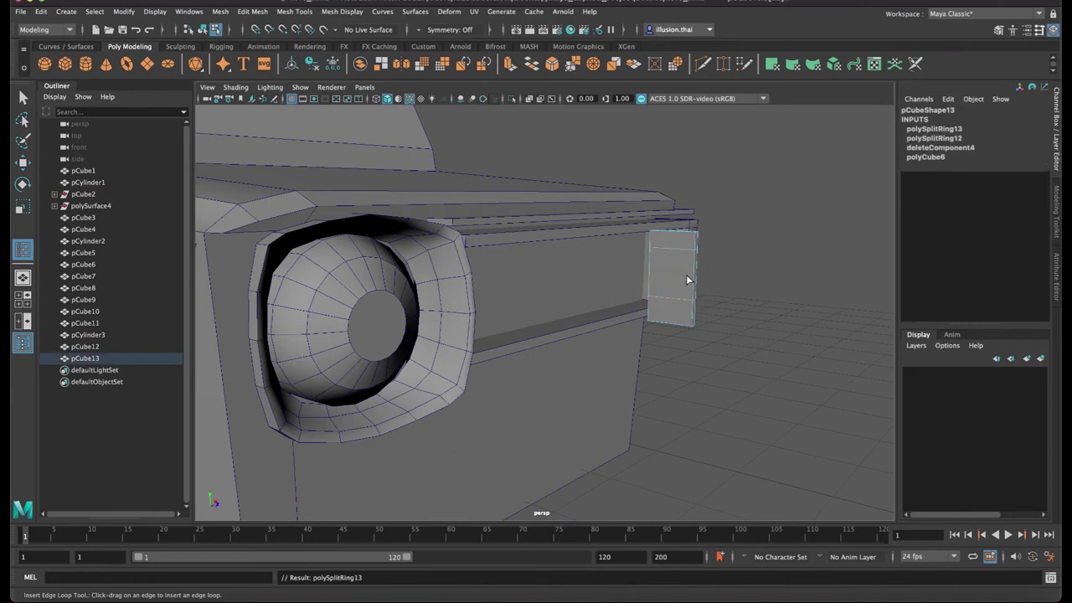
Move the slat's vertices along Z to bend it into a thin forward-curving strip, and return to object mode
{"action": "key", "text": "q"}
{"action": "right_click", "coordinate": [679, 271]}
{"action": "right_click_drag", "start_coordinate": [653, 273], "coordinate": [643, 272]}
{"action": "left_click_drag", "start_coordinate": [643, 272], "coordinate": [689, 273], "text": "alt"}
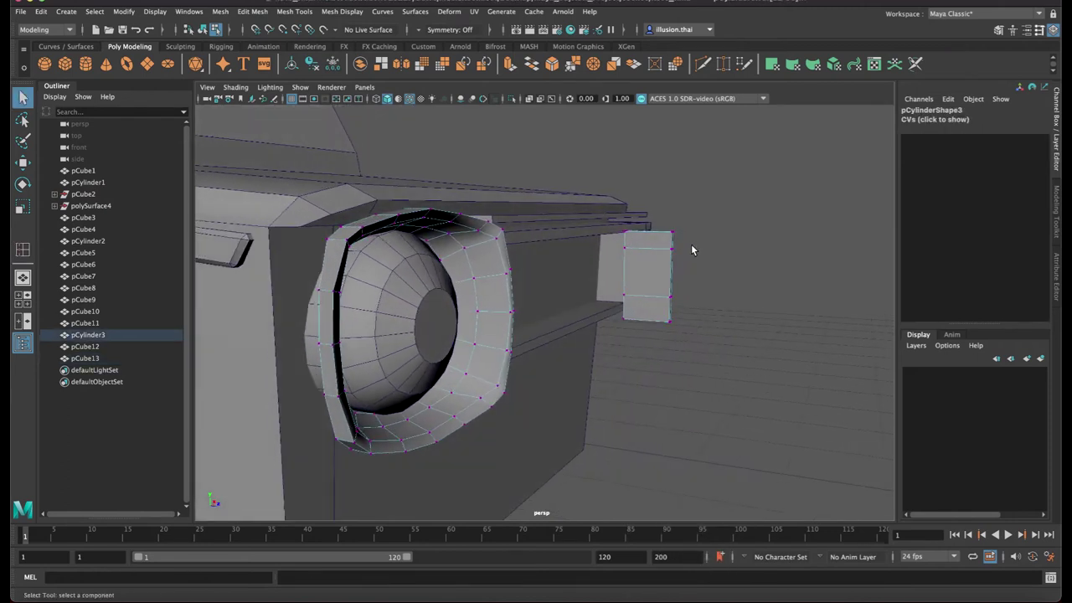
{"action": "left_click", "coordinate": [610, 306]}
{"action": "key", "text": "w"}
{"action": "left_click_drag", "start_coordinate": [646, 216], "coordinate": [647, 219]}
{"action": "left_click_drag", "start_coordinate": [704, 276], "coordinate": [729, 290]}
{"action": "key", "text": "q"}
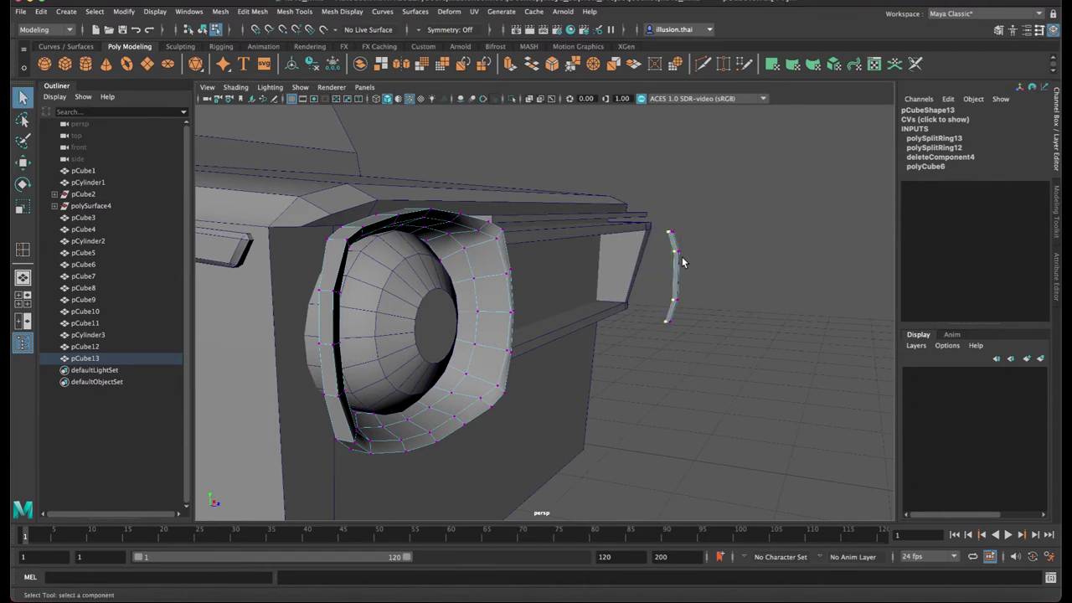
{"action": "right_click_drag", "start_coordinate": [673, 258], "coordinate": [711, 244]}
{"action": "left_click", "coordinate": [722, 255]}
{"action": "left_click_drag", "start_coordinate": [721, 255], "coordinate": [662, 266], "text": "alt"}
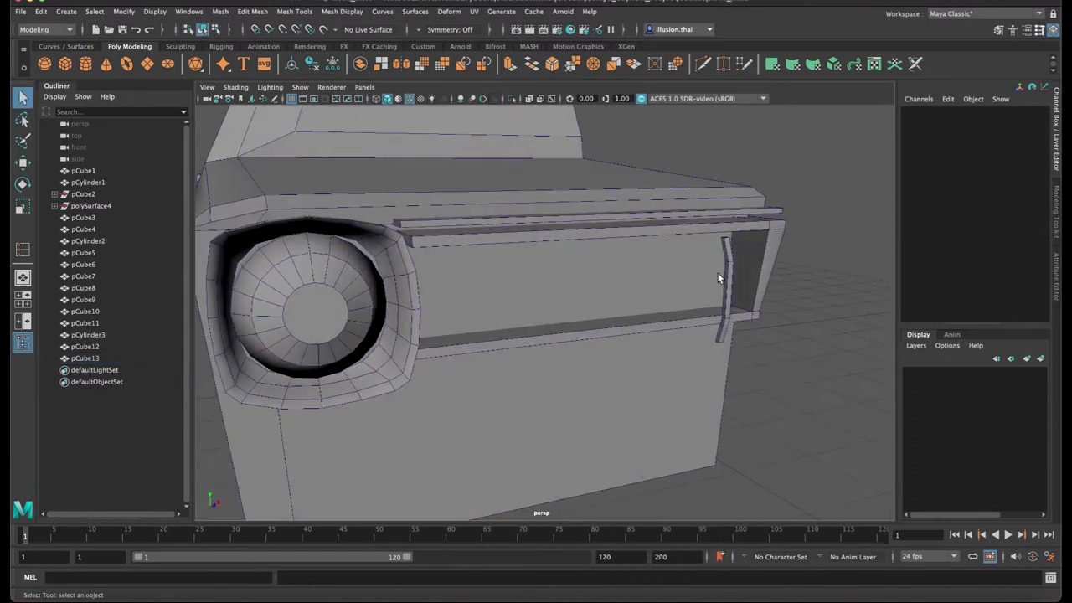
Scale the slat pCube13 to 0.04 in X and move it back into the front frame opening
{"action": "left_click", "coordinate": [727, 278]}
{"action": "left_click_drag", "start_coordinate": [726, 279], "coordinate": [637, 268], "text": "alt"}
{"action": "key", "text": "r"}
{"action": "left_click_drag", "start_coordinate": [706, 283], "coordinate": [747, 292]}
{"action": "key", "text": "w"}
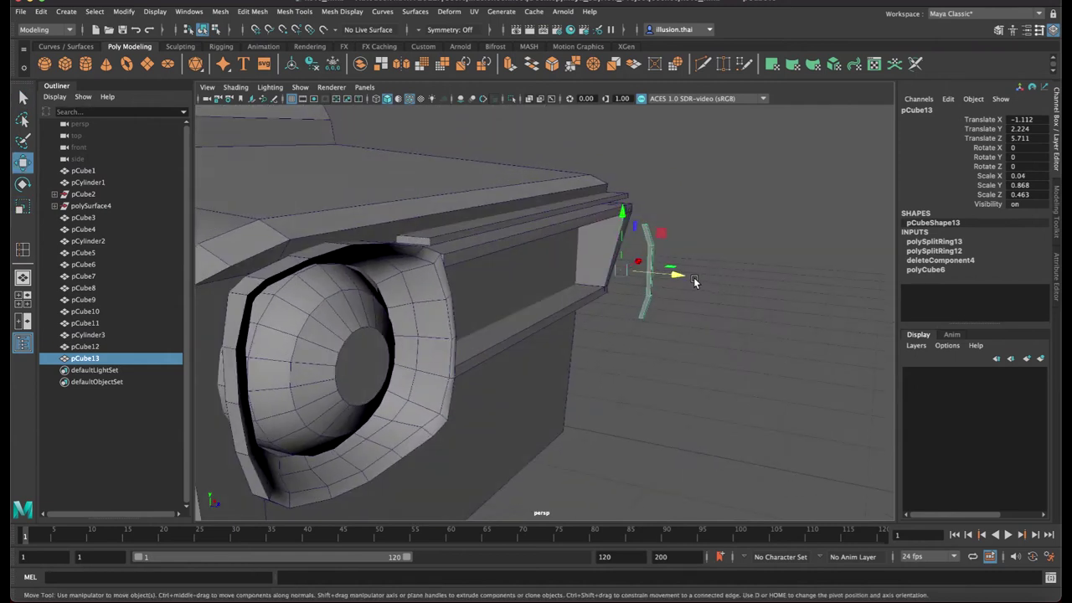
{"action": "key", "text": "e"}
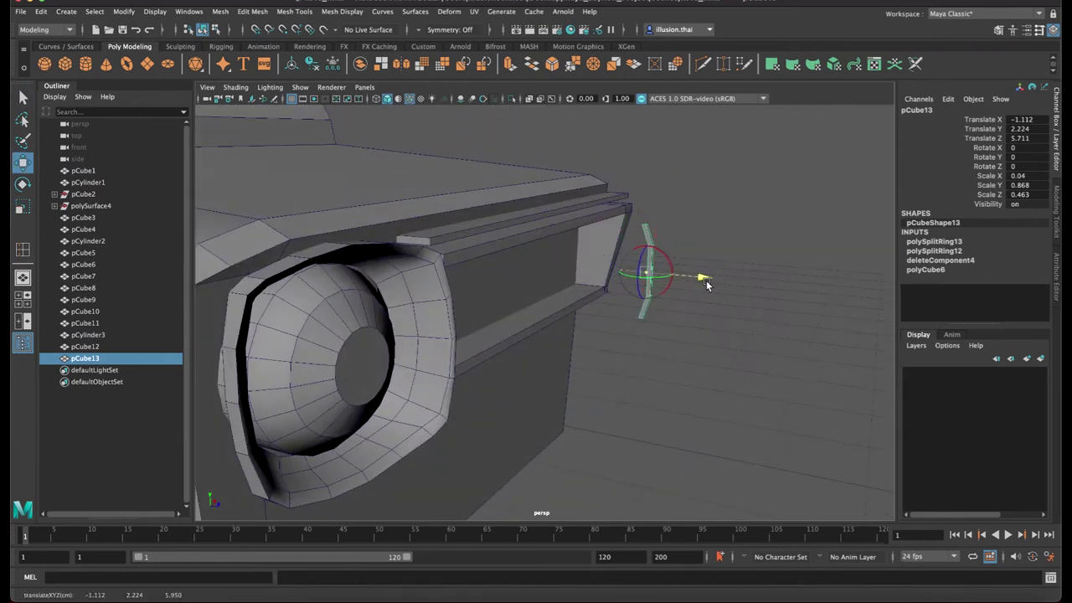
{"action": "left_click_drag", "start_coordinate": [707, 282], "coordinate": [619, 245]}
{"action": "key", "text": "e"}
{"action": "key", "text": "w"}
{"action": "left_click_drag", "start_coordinate": [572, 208], "coordinate": [574, 213]}
{"action": "left_click_drag", "start_coordinate": [574, 214], "coordinate": [570, 200], "text": "alt"}
Reselect the slat inside the front frame and adjust its fit between the upper and lower bars
{"action": "left_click", "coordinate": [592, 261]}
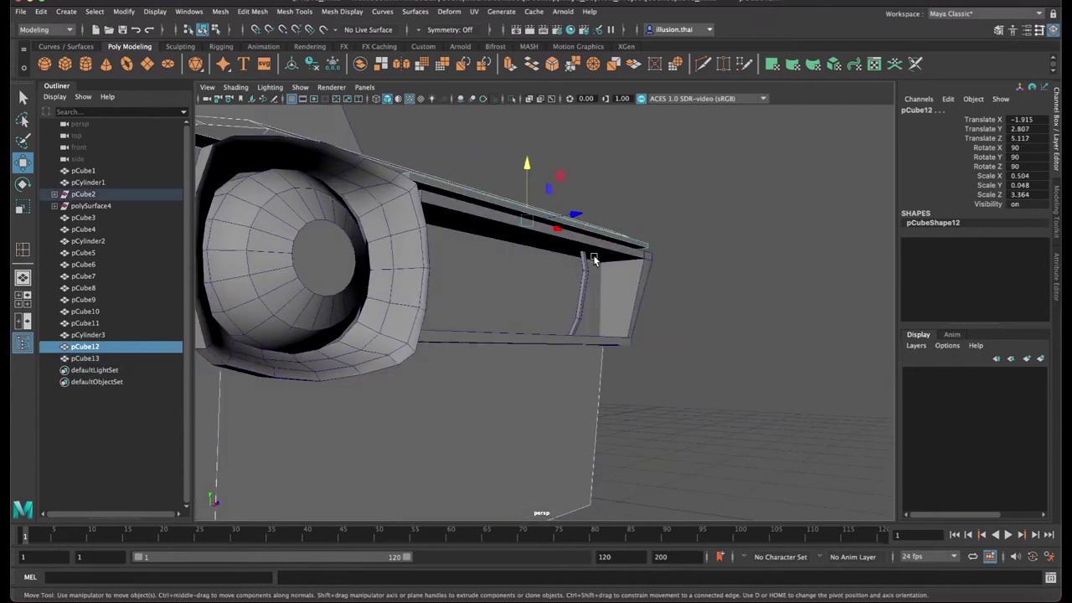
{"action": "left_click", "coordinate": [587, 279]}
{"action": "left_click_drag", "start_coordinate": [585, 242], "coordinate": [598, 279], "text": "alt"}
{"action": "key", "text": "r"}
{"action": "key", "text": "w"}
{"action": "key", "text": "e"}
{"action": "key", "text": "w"}
{"action": "left_click_drag", "start_coordinate": [694, 285], "coordinate": [771, 286], "text": "alt"}
{"action": "left_click_drag", "start_coordinate": [730, 268], "coordinate": [702, 276], "text": "alt"}
Select the upper inner corner vertices of the front frame's end bar and move them sideways to widen its top
{"action": "left_click", "coordinate": [740, 250]}
{"action": "right_click_drag", "start_coordinate": [742, 240], "coordinate": [714, 241]}
{"action": "left_click_drag", "start_coordinate": [714, 241], "coordinate": [760, 269], "text": "alt"}
{"action": "key", "text": "super+z"}
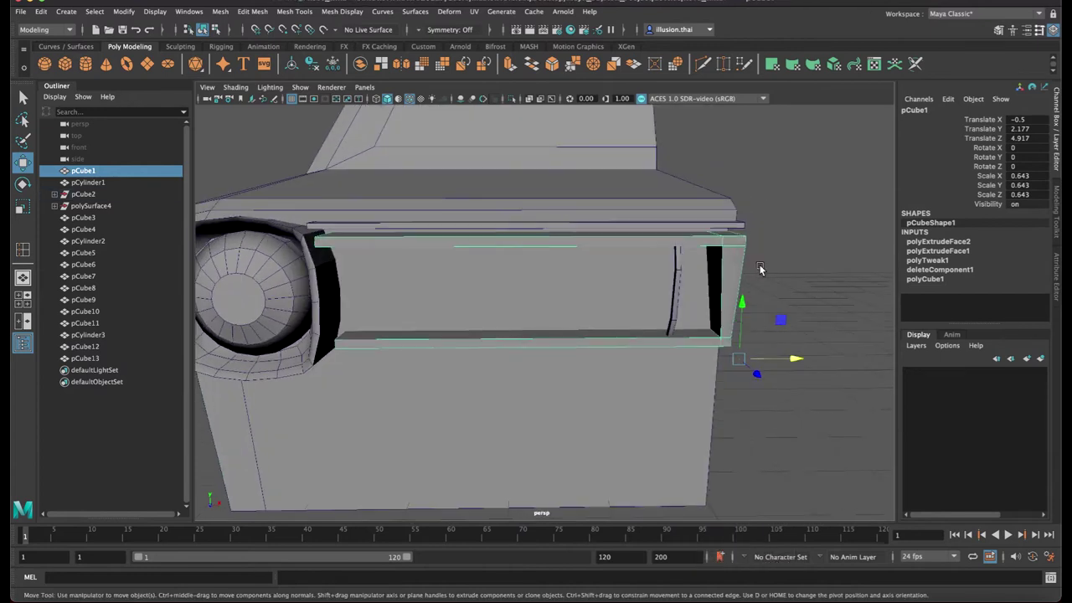
{"action": "key", "text": "F8"}
{"action": "mouse_move", "coordinate": [677, 227]}
{"action": "left_mouse_down", "text": "alt"}
{"action": "mouse_move", "coordinate": [660, 226]}
{"action": "mouse_move", "coordinate": [672, 222]}
{"action": "left_mouse_up", "text": "alt"}
{"action": "left_click_drag", "start_coordinate": [685, 199], "coordinate": [784, 241]}
{"action": "left_click", "coordinate": [741, 260]}
{"action": "key", "text": "4"}
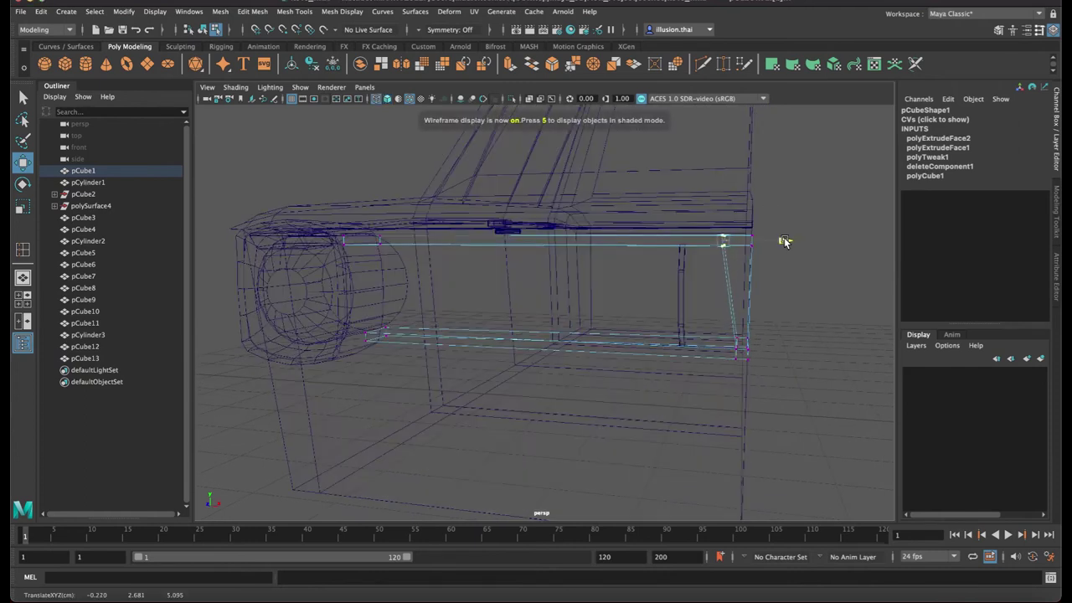
{"action": "key", "text": "6"}
{"action": "left_click", "coordinate": [810, 258]}
{"action": "right_click_drag", "start_coordinate": [742, 259], "coordinate": [801, 244]}
{"action": "left_click", "coordinate": [811, 244]}
{"action": "mouse_move", "coordinate": [808, 267]}
{"action": "left_mouse_down", "text": "alt"}
{"action": "mouse_move", "coordinate": [783, 280]}
{"action": "mouse_move", "coordinate": [756, 274]}
{"action": "left_mouse_up", "text": "alt"}
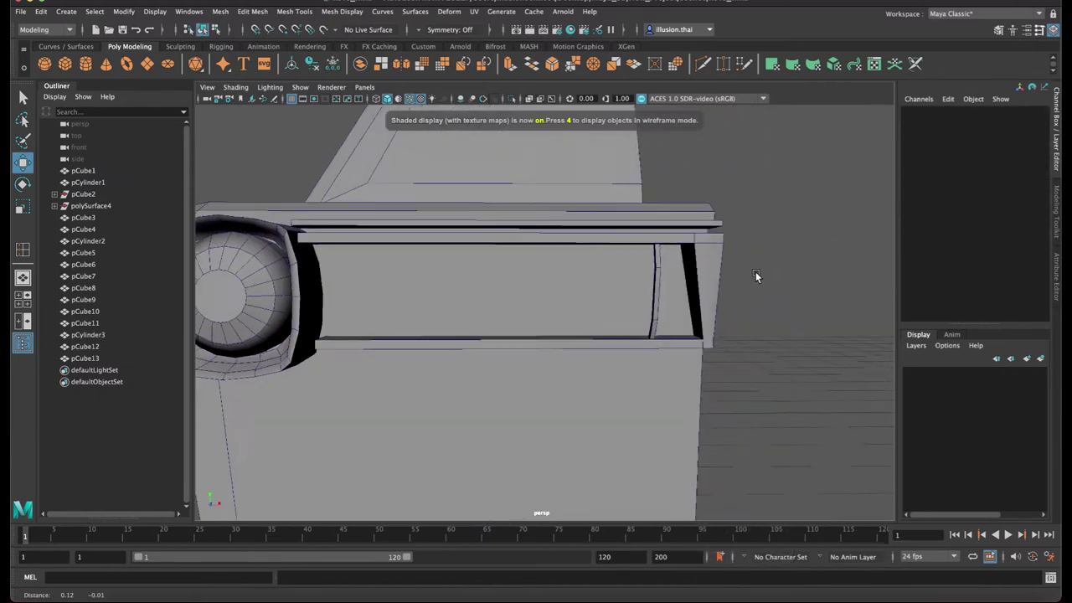
Extrude the front faces of the frame's end bar, including its corners, forward by about 0.082
{"action": "middle_click_drag", "start_coordinate": [756, 275], "coordinate": [667, 263], "text": "alt"}
{"action": "right_click_drag", "start_coordinate": [667, 263], "coordinate": [725, 278], "text": "alt"}
{"action": "left_click_drag", "start_coordinate": [725, 278], "coordinate": [699, 275], "text": "alt"}
{"action": "right_click_drag", "start_coordinate": [645, 236], "coordinate": [644, 256]}
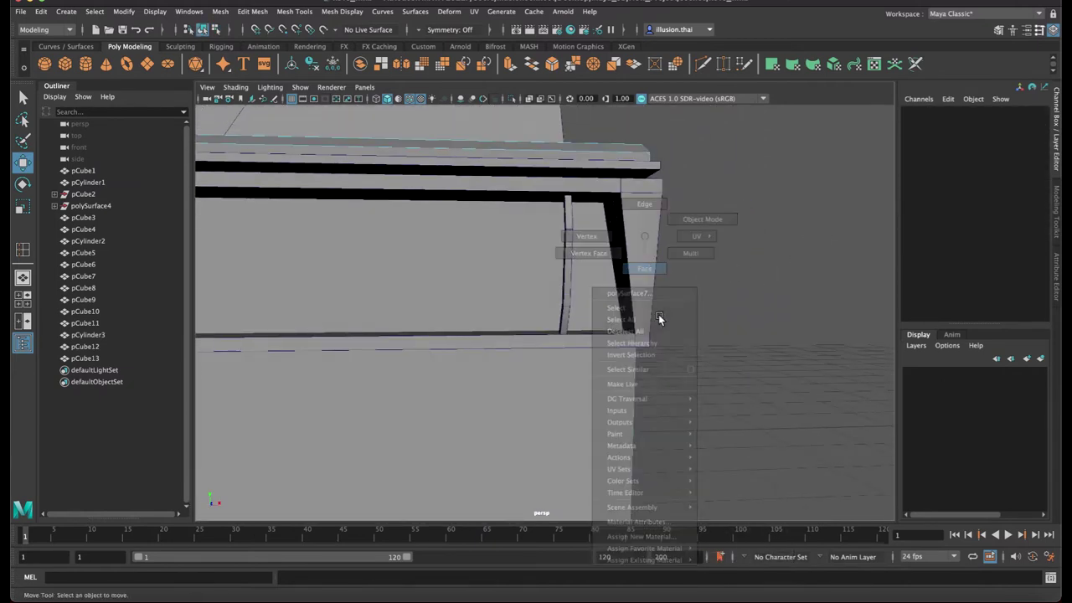
{"action": "left_click", "coordinate": [645, 335]}
{"action": "left_click_drag", "start_coordinate": [645, 336], "coordinate": [683, 343], "text": "alt"}
{"action": "right_click_drag", "start_coordinate": [616, 294], "coordinate": [617, 323]}
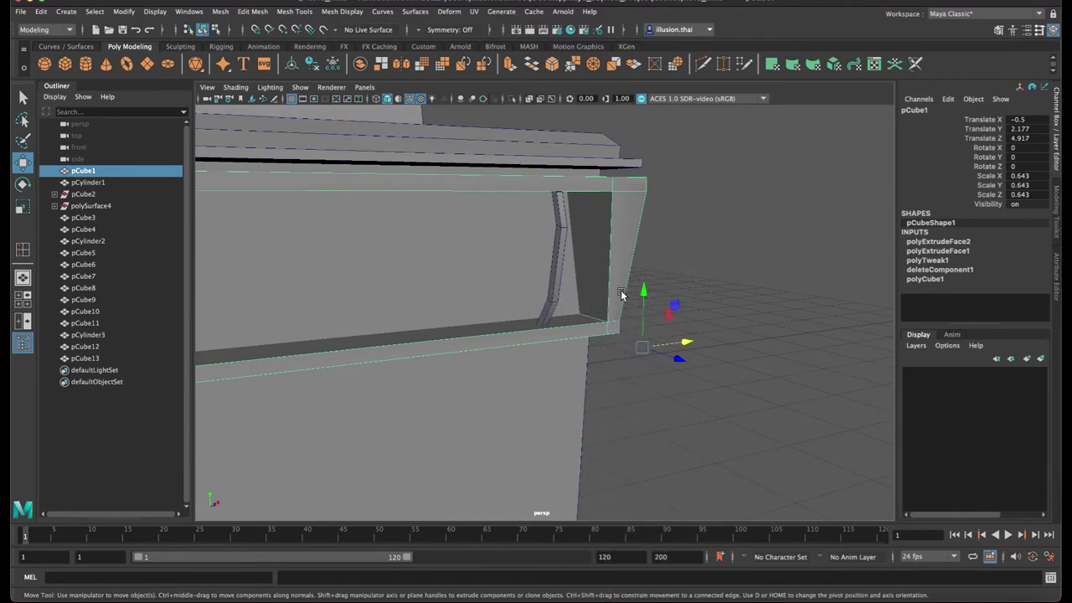
{"action": "key", "text": "F8"}
{"action": "left_click", "coordinate": [627, 263]}
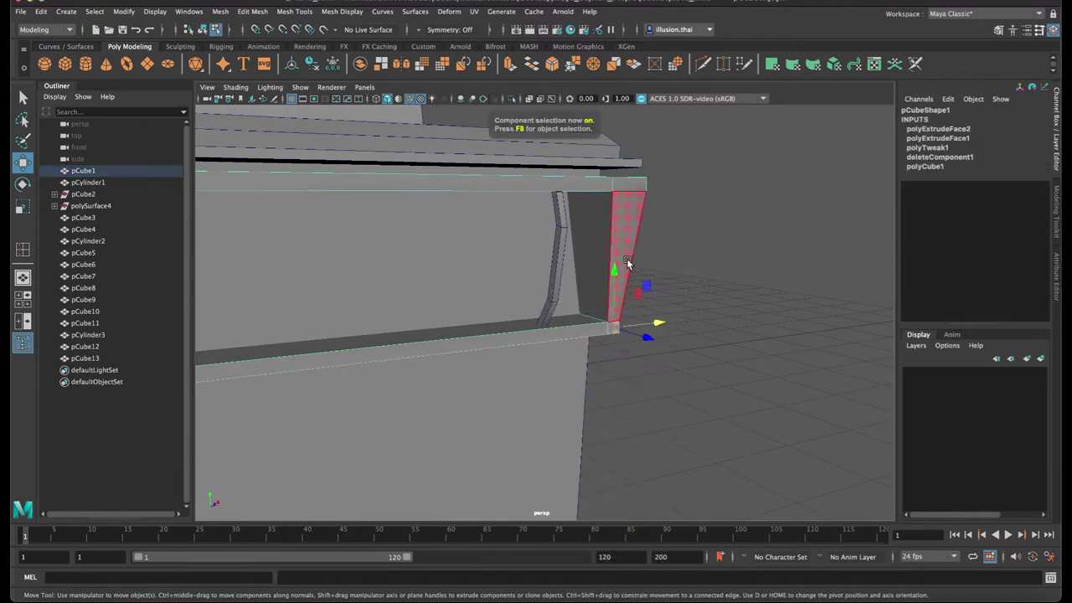
{"action": "left_click", "coordinate": [638, 193], "text": "shift"}
{"action": "left_click", "coordinate": [638, 190], "text": "shift"}
{"action": "key", "text": "ctrl+e"}
{"action": "left_click_drag", "start_coordinate": [662, 252], "coordinate": [646, 272], "text": "alt"}
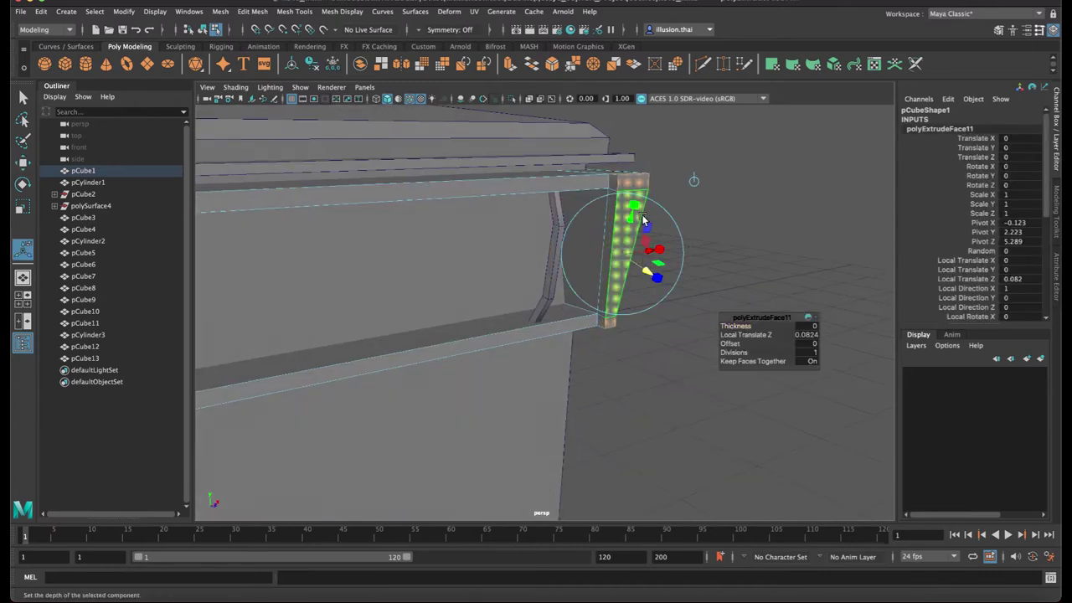
{"action": "left_click_drag", "start_coordinate": [634, 211], "coordinate": [640, 221], "text": "alt"}
{"action": "key", "text": "q"}
Select the extruded end bar's front edges and scale them to about 0.958 in Y
{"action": "right_click_drag", "start_coordinate": [635, 177], "coordinate": [630, 153]}
{"action": "left_click_drag", "start_coordinate": [646, 174], "coordinate": [658, 209], "text": "alt"}
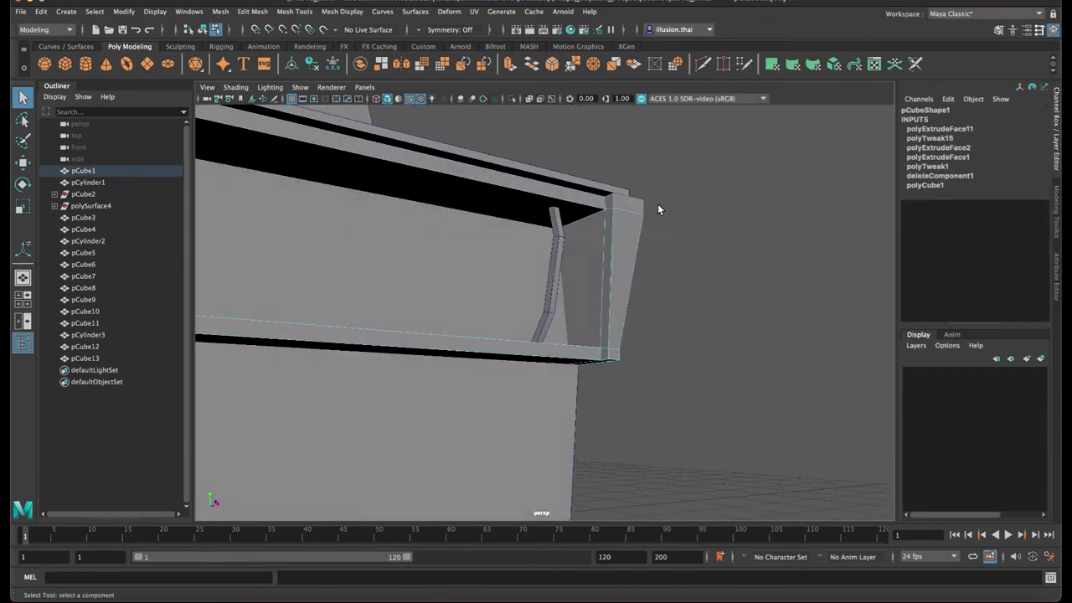
{"action": "left_click", "coordinate": [618, 360], "text": "shift"}
{"action": "left_click_drag", "start_coordinate": [655, 353], "coordinate": [648, 376], "text": "alt"}
{"action": "key", "text": "w"}
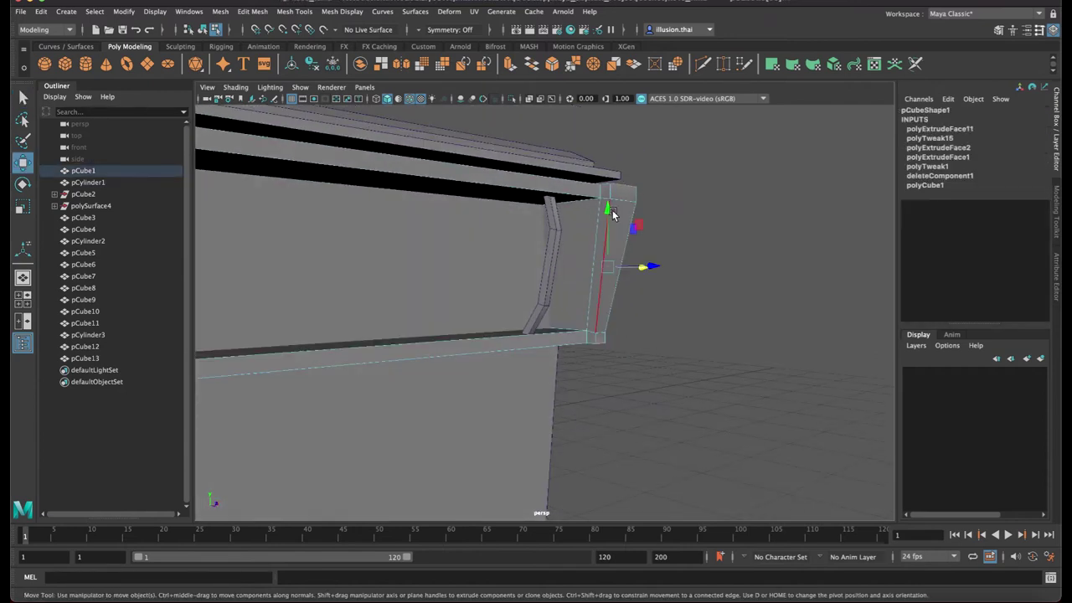
{"action": "key", "text": "r"}
{"action": "left_click_drag", "start_coordinate": [610, 216], "coordinate": [610, 219]}
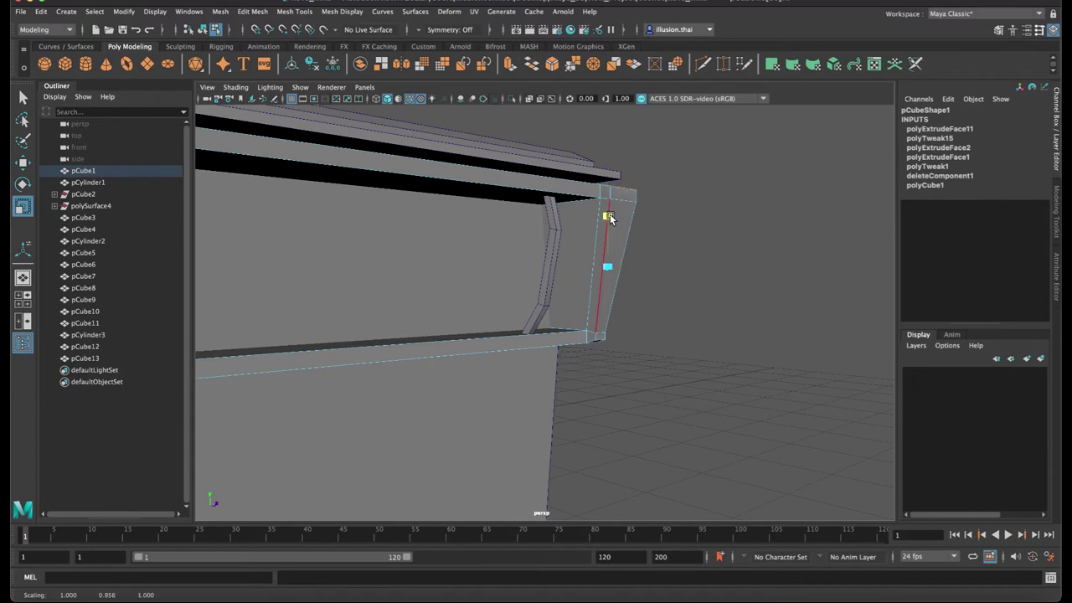
{"action": "key", "text": "q"}
Move the extruded end bar's inner front edges sideways to bevel its inner side, and return to object mode
{"action": "left_click_drag", "start_coordinate": [672, 261], "coordinate": [635, 211], "text": "alt"}
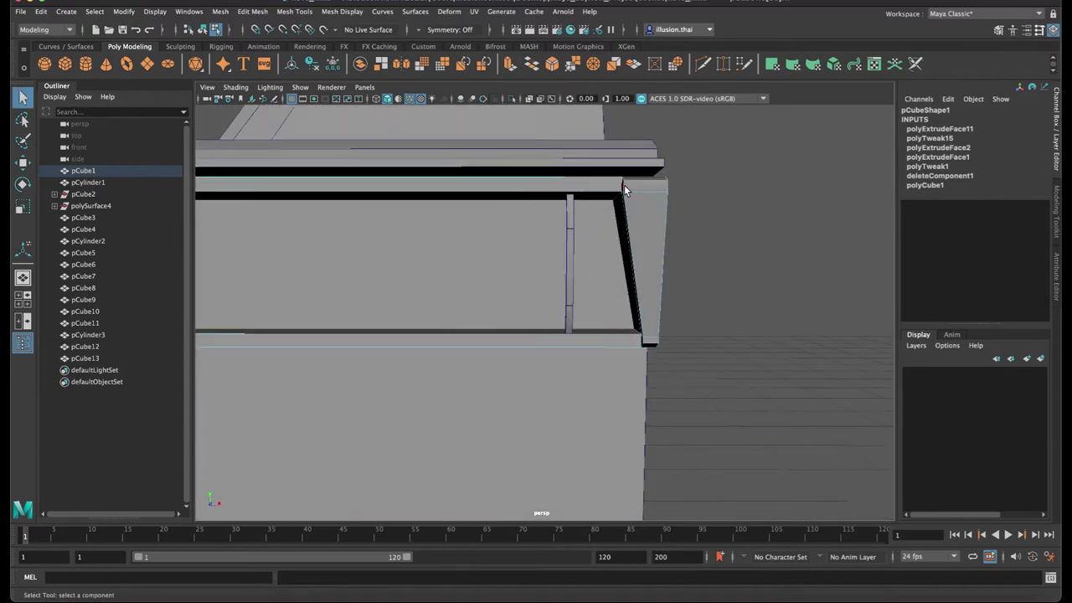
{"action": "left_click_drag", "start_coordinate": [642, 350], "coordinate": [647, 332], "text": "alt"}
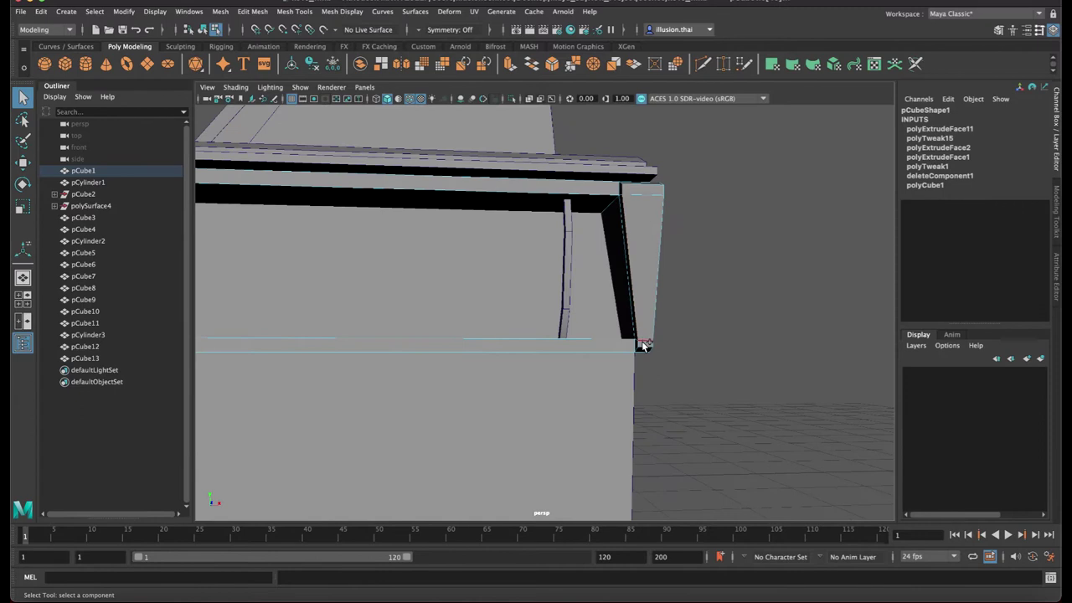
{"action": "key", "text": "w"}
{"action": "left_click_drag", "start_coordinate": [684, 268], "coordinate": [695, 268]}
{"action": "key", "text": "q"}
{"action": "right_click_drag", "start_coordinate": [654, 216], "coordinate": [715, 199]}
{"action": "left_click", "coordinate": [709, 208]}
Return to object mode, select the curved grille slat and move it sideways toward the frame's end bar, to about X -0.306
{"action": "middle_click_drag", "start_coordinate": [709, 210], "coordinate": [784, 218], "text": "alt"}
{"action": "left_click", "coordinate": [644, 234]}
{"action": "left_click_drag", "start_coordinate": [643, 237], "coordinate": [655, 240], "text": "alt"}
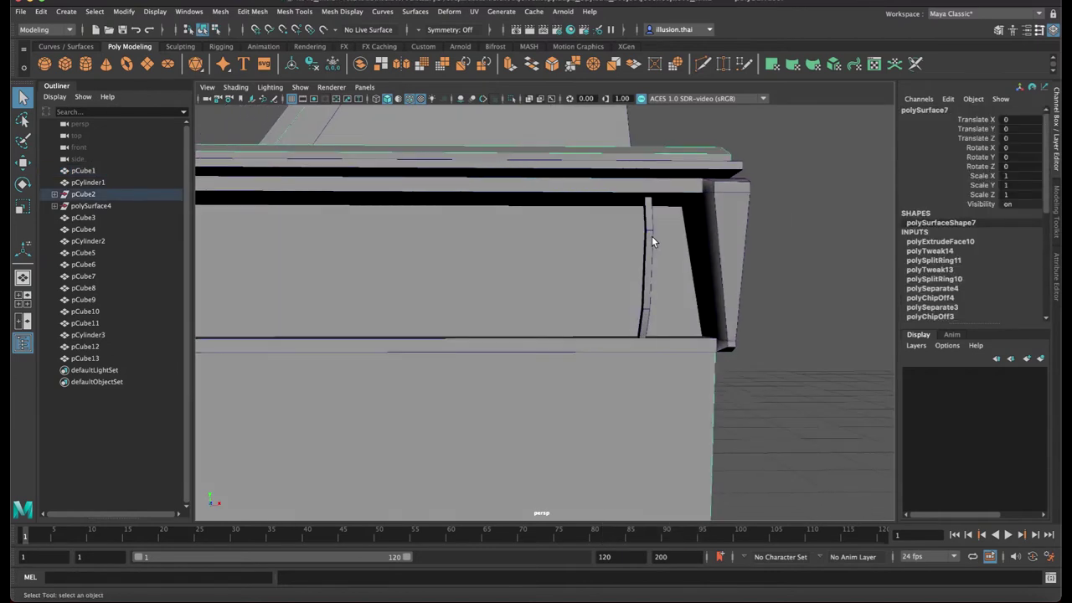
{"action": "left_click", "coordinate": [652, 235]}
{"action": "key", "text": "w"}
{"action": "left_click_drag", "start_coordinate": [701, 271], "coordinate": [723, 276]}
Try to fill the grille opening with evenly offset copies of the slat, continuing to about X -3.411 beside the headlight
{"action": "key", "text": "ctrl+d"}
{"action": "key", "text": "shift+d"}
{"action": "key", "text": "shift+d"}
{"action": "key", "text": "shift+d"}
{"action": "key", "text": "shift+d"}
{"action": "key", "text": "shift+d"}
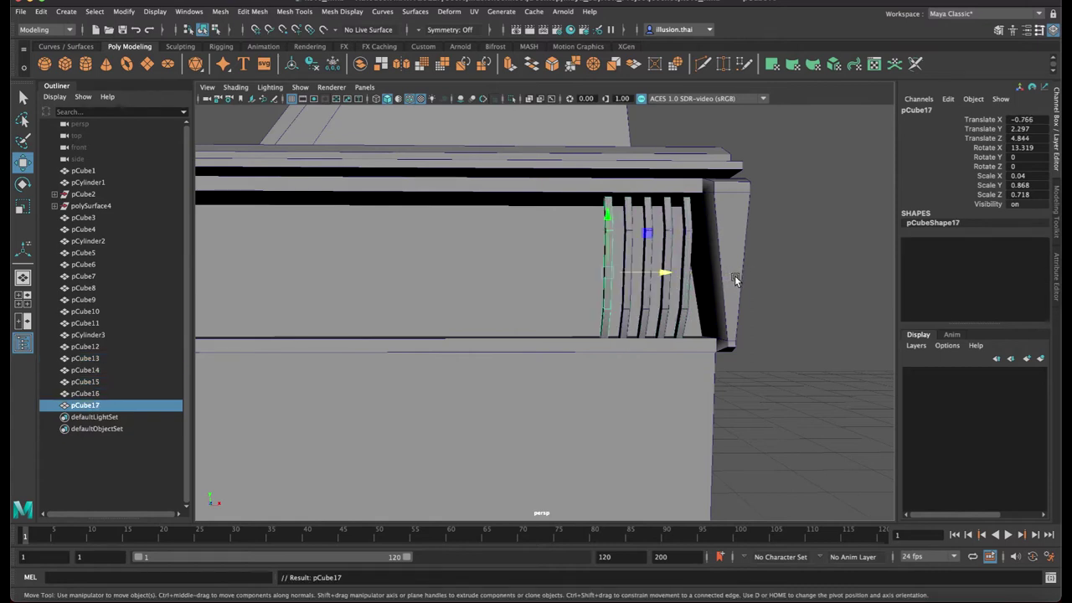
{"action": "right_click_drag", "start_coordinate": [734, 276], "coordinate": [628, 272], "text": "alt"}
{"action": "middle_click_drag", "start_coordinate": [628, 272], "coordinate": [721, 280], "text": "alt"}
{"action": "key", "text": "shift+d"}
{"action": "key", "text": "shift+d"}
{"action": "key", "text": "shift+d"}
{"action": "key", "text": "shift+d"}
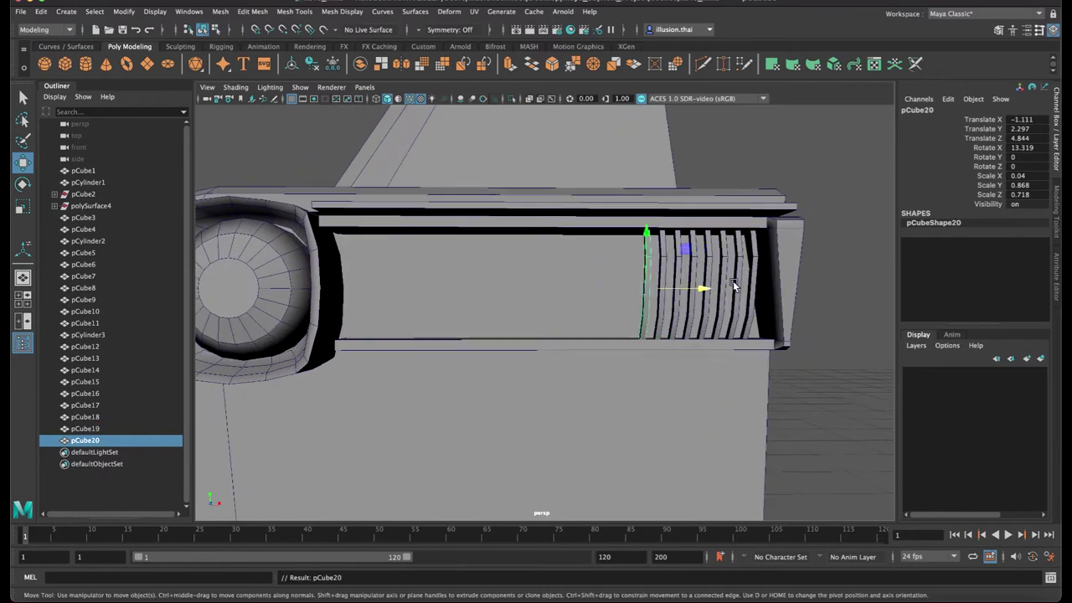
{"action": "key", "text": "shift+d"}
{"action": "key", "text": "shift+d"}
{"action": "key", "text": "shift+d"}
{"action": "key", "text": "shift+d"}
{"action": "key", "text": "shift+d"}
{"action": "key", "text": "shift+d"}
{"action": "key", "text": "shift+d"}
{"action": "key", "text": "shift+d"}
{"action": "key", "text": "shift+d"}
{"action": "key", "text": "shift+d"}
{"action": "key", "text": "shift+d"}
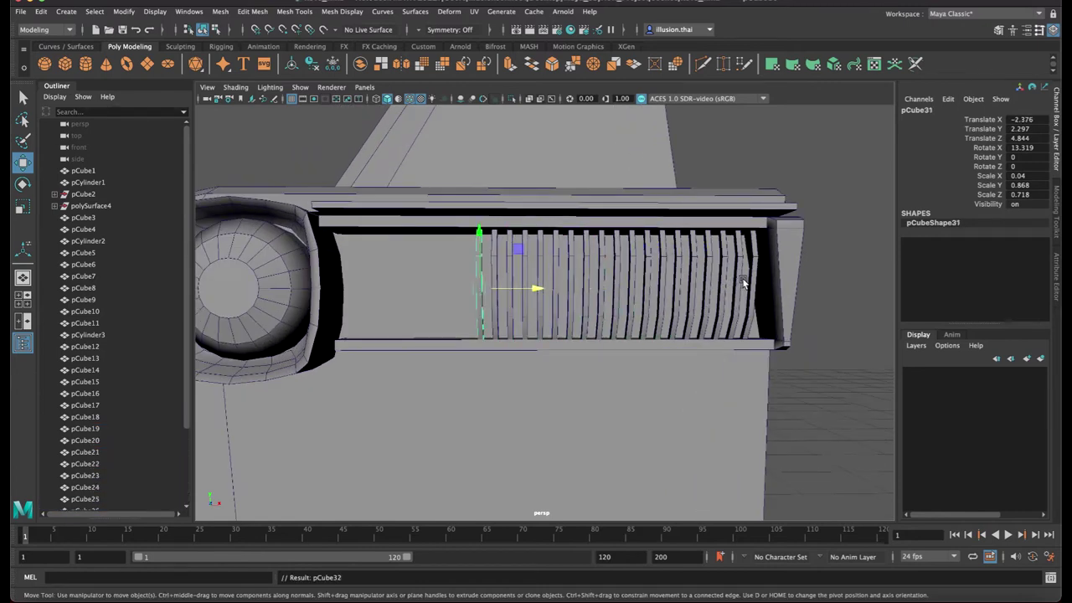
{"action": "key", "text": "shift+d"}
{"action": "key", "text": "shift+d"}
{"action": "key", "text": "shift+d"}
{"action": "key", "text": "shift+d"}
{"action": "key", "text": "shift+d"}
{"action": "key", "text": "shift+d"}
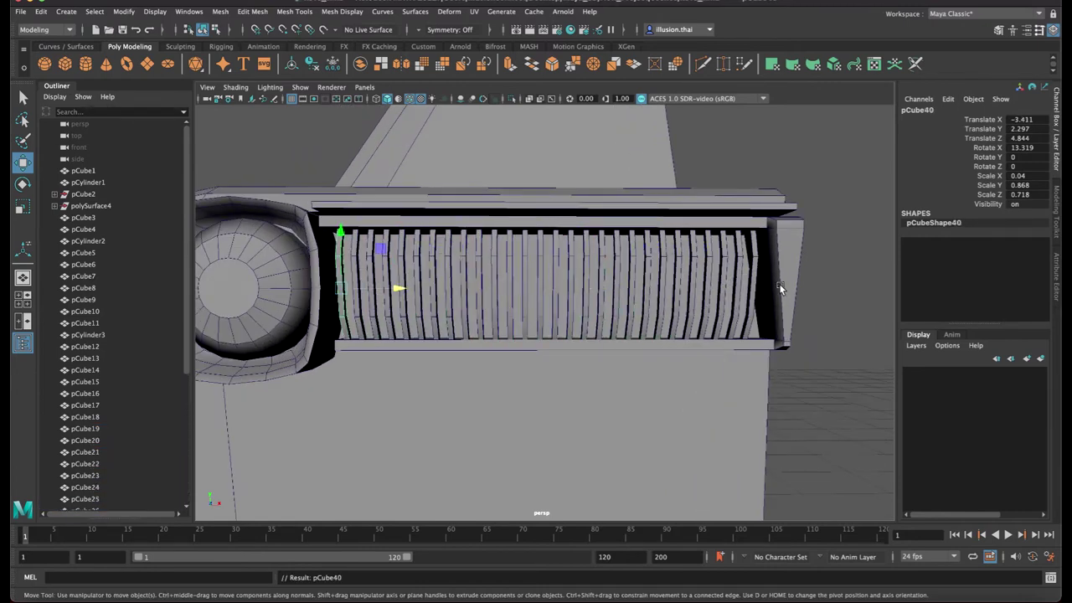
Examine the thickness and spacing of the slats across the grille opening from several angles
{"action": "left_click", "coordinate": [828, 292]}
{"action": "right_click_drag", "start_coordinate": [828, 292], "coordinate": [663, 286], "text": "alt"}
{"action": "left_click_drag", "start_coordinate": [662, 285], "coordinate": [675, 284], "text": "alt"}
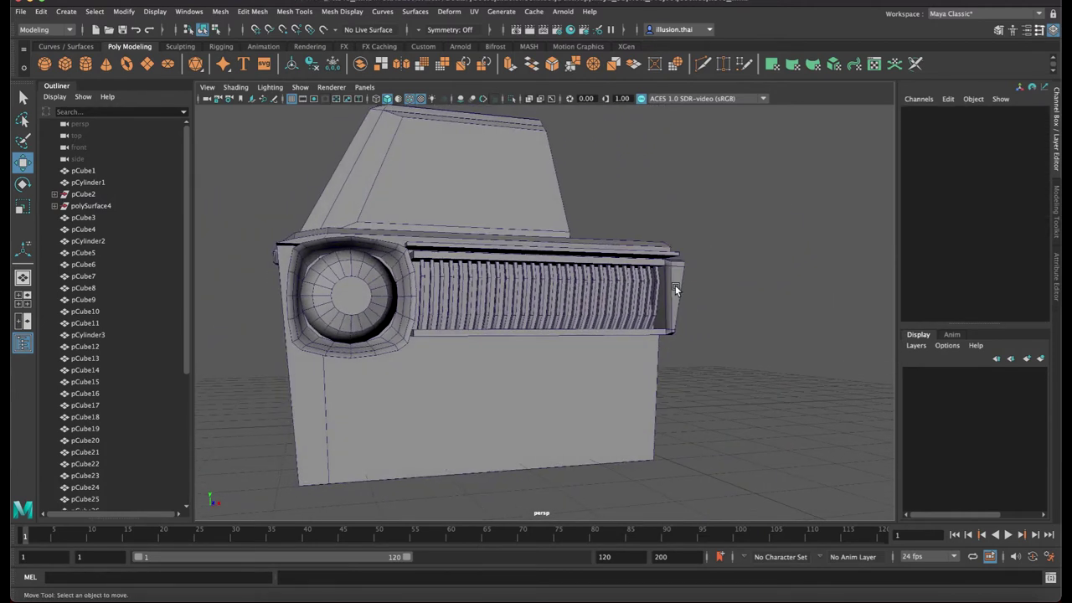
{"action": "left_click_drag", "start_coordinate": [731, 309], "coordinate": [650, 316], "text": "alt"}
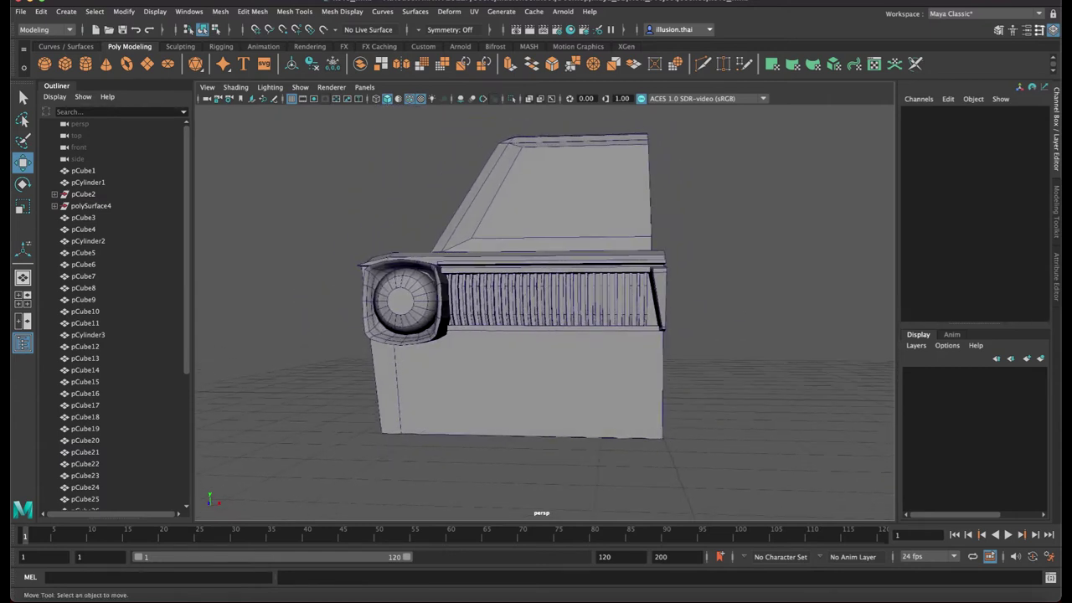
{"action": "left_click", "coordinate": [653, 305]}
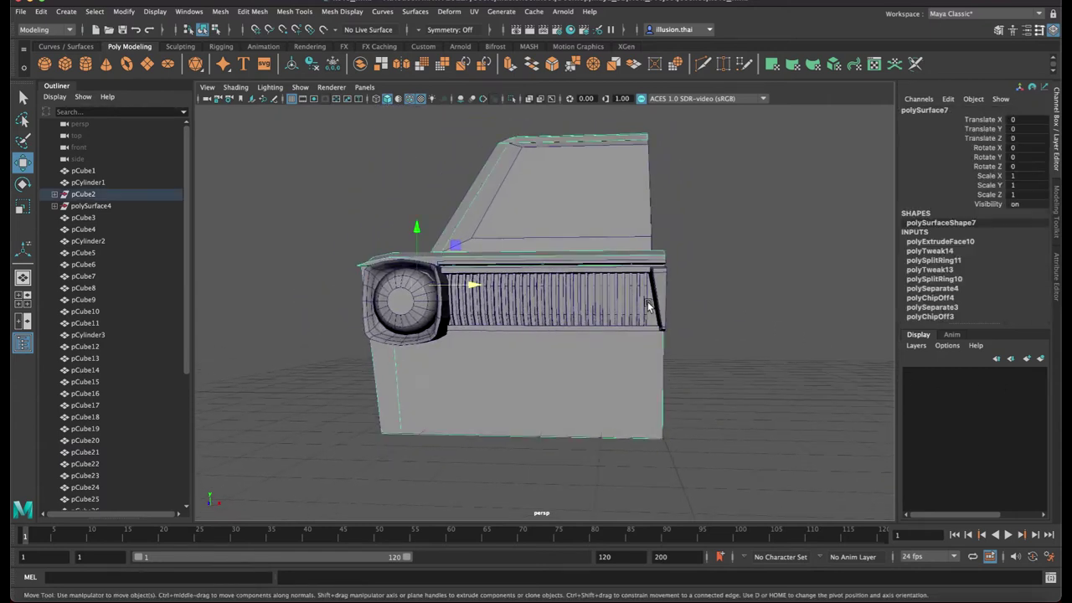
{"action": "right_click_drag", "start_coordinate": [651, 306], "coordinate": [728, 313], "text": "alt"}
{"action": "left_click", "coordinate": [675, 301]}
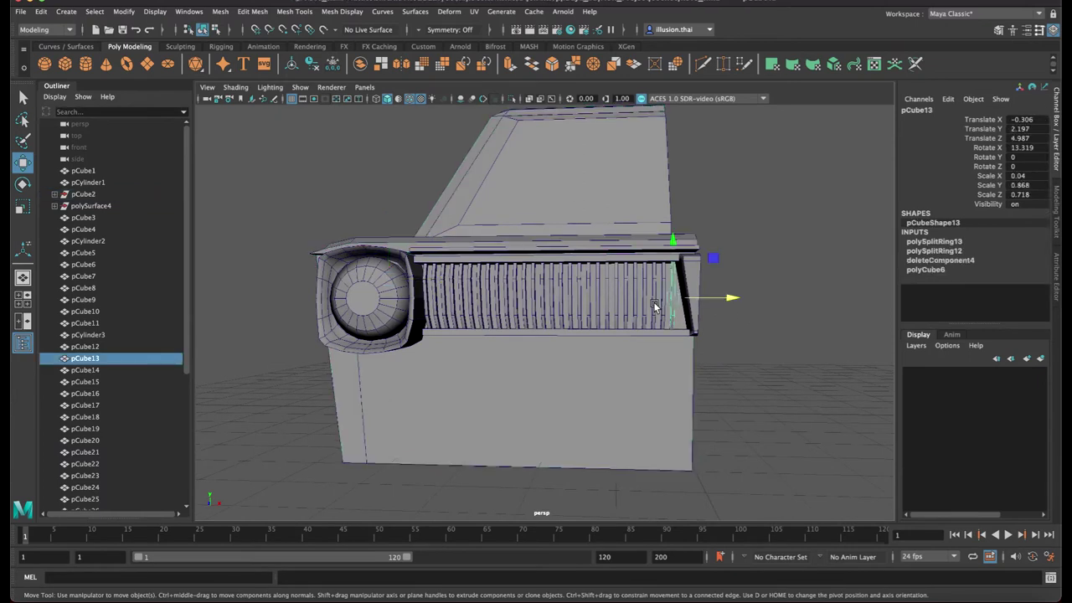
{"action": "mouse_move", "coordinate": [610, 303]}
{"action": "left_mouse_down", "text": "alt"}
{"action": "mouse_move", "coordinate": [619, 303]}
{"action": "mouse_move", "coordinate": [609, 306]}
{"action": "left_mouse_up", "text": "alt"}
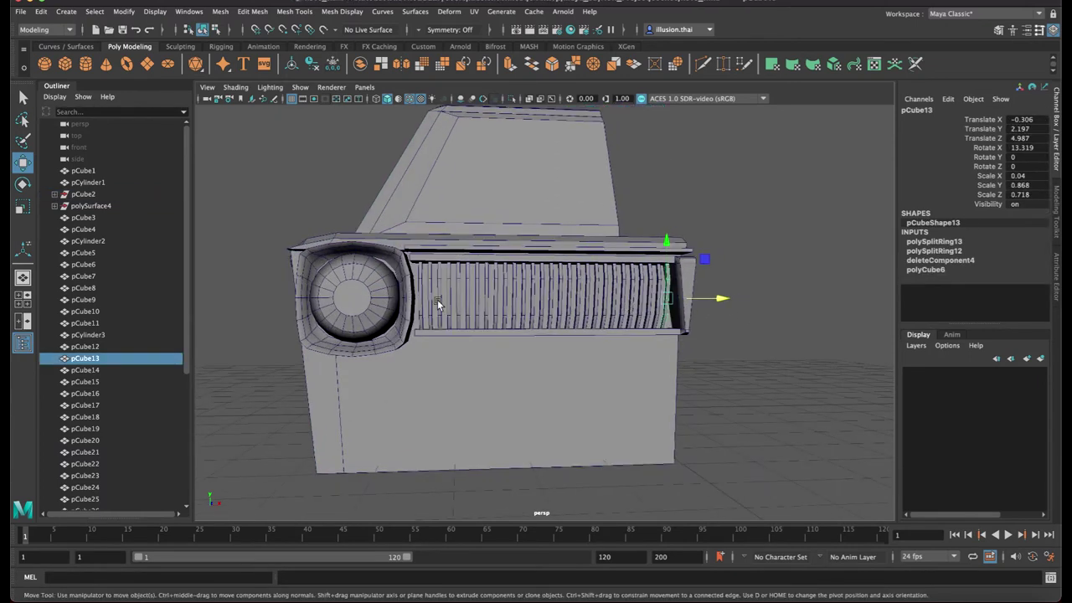
Undo the repeated slat duplications and delete the remaining copy, keeping only the original slat beside the end bar
{"action": "key", "text": "ctrl+z"}
{"action": "key", "text": "ctrl+z"}
{"action": "key", "text": "ctrl+z"}
{"action": "key", "text": "ctrl+z"}
{"action": "key", "text": "ctrl+z"}
{"action": "key", "text": "ctrl+z"}
{"action": "key", "text": "ctrl+z"}
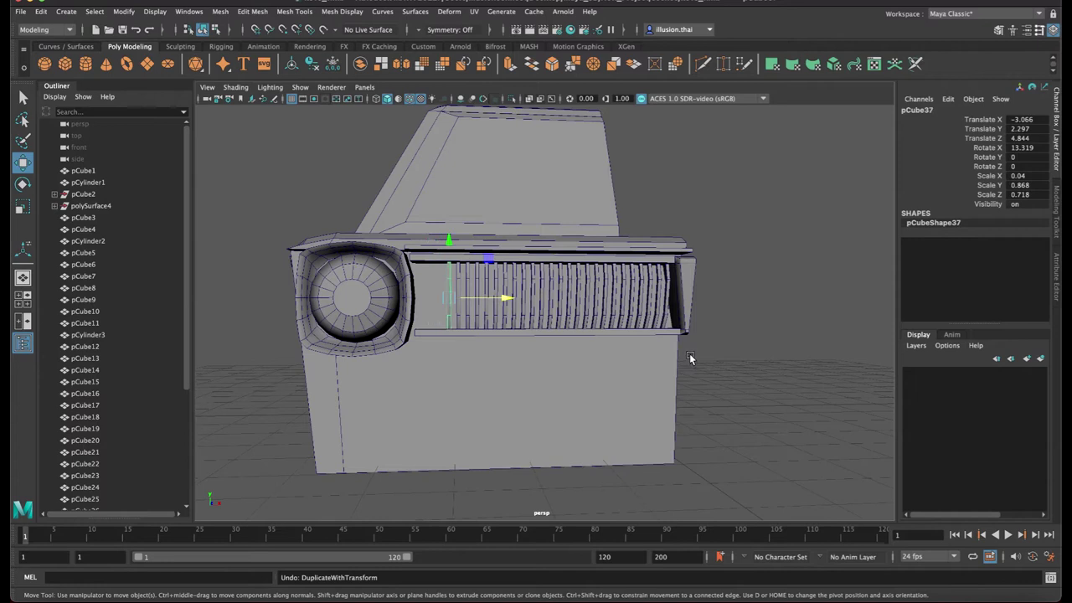
{"action": "key", "text": "ctrl+z"}
{"action": "key", "text": "ctrl+z"}
{"action": "key", "text": "ctrl+z"}
{"action": "key", "text": "ctrl+z"}
{"action": "key", "text": "ctrl+z"}
{"action": "key", "text": "ctrl+z"}
{"action": "key", "text": "ctrl+z"}
{"action": "key", "text": "ctrl+z"}
{"action": "key", "text": "ctrl+z"}
{"action": "key", "text": "ctrl+z"}
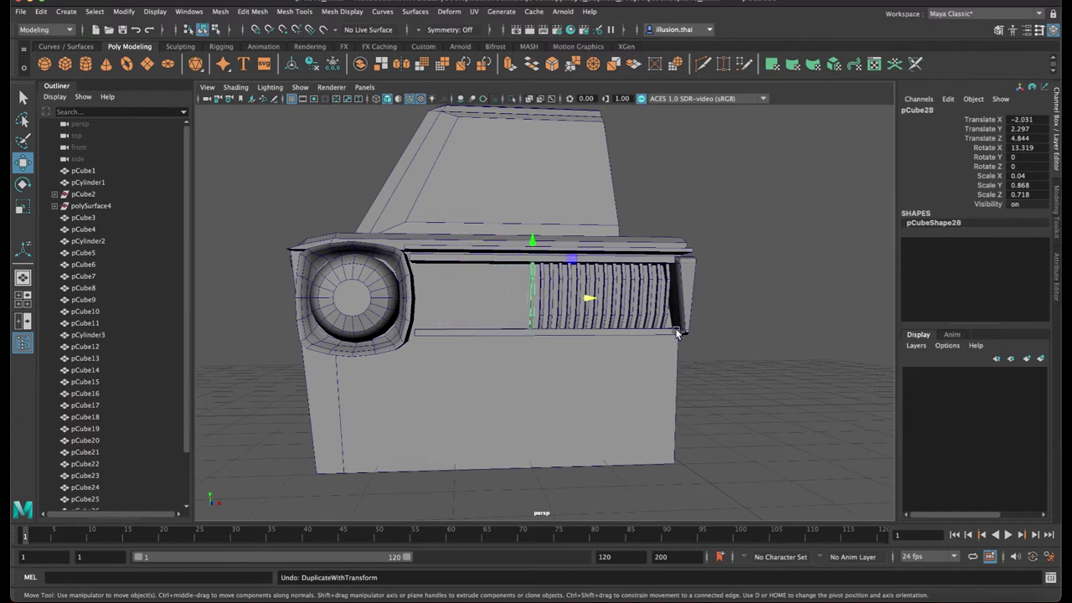
{"action": "key", "text": "ctrl+z"}
{"action": "key", "text": "ctrl+z"}
{"action": "key", "text": "ctrl+z"}
{"action": "key", "text": "ctrl+z"}
{"action": "key", "text": "ctrl+z"}
{"action": "key", "text": "ctrl+z"}
{"action": "key", "text": "ctrl+z"}
{"action": "key", "text": "ctrl+z"}
{"action": "key", "text": "ctrl+z"}
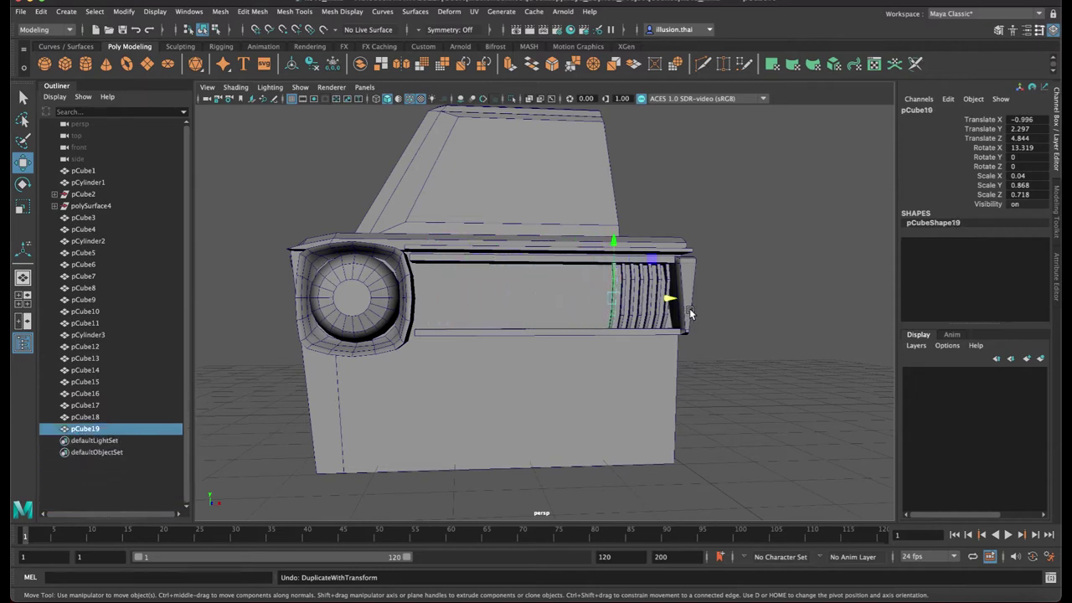
{"action": "key", "text": "ctrl+z"}
{"action": "key", "text": "ctrl+z"}
{"action": "key", "text": "ctrl+z"}
{"action": "left_click_drag", "start_coordinate": [721, 300], "coordinate": [714, 301]}
{"action": "key", "text": "Delete"}
Select the original slat and widen it to about 0.059 in X
{"action": "left_click", "coordinate": [667, 300]}
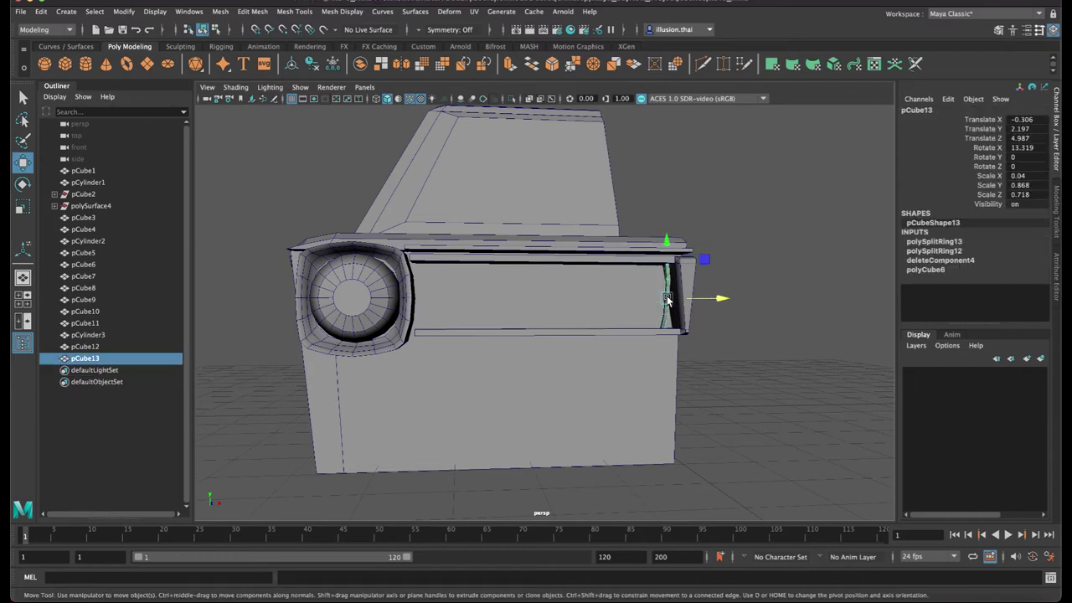
{"action": "key", "text": "r"}
{"action": "mouse_move", "coordinate": [713, 301]}
{"action": "left_mouse_down"}
{"action": "mouse_move", "coordinate": [728, 302]}
{"action": "mouse_move", "coordinate": [710, 302]}
{"action": "left_mouse_up"}
Duplicate the widened slat, offset the copy sideways, and repeat the duplication until slats fill the grille opening up to the headlight
{"action": "key", "text": "w"}
{"action": "key", "text": "ctrl+d"}
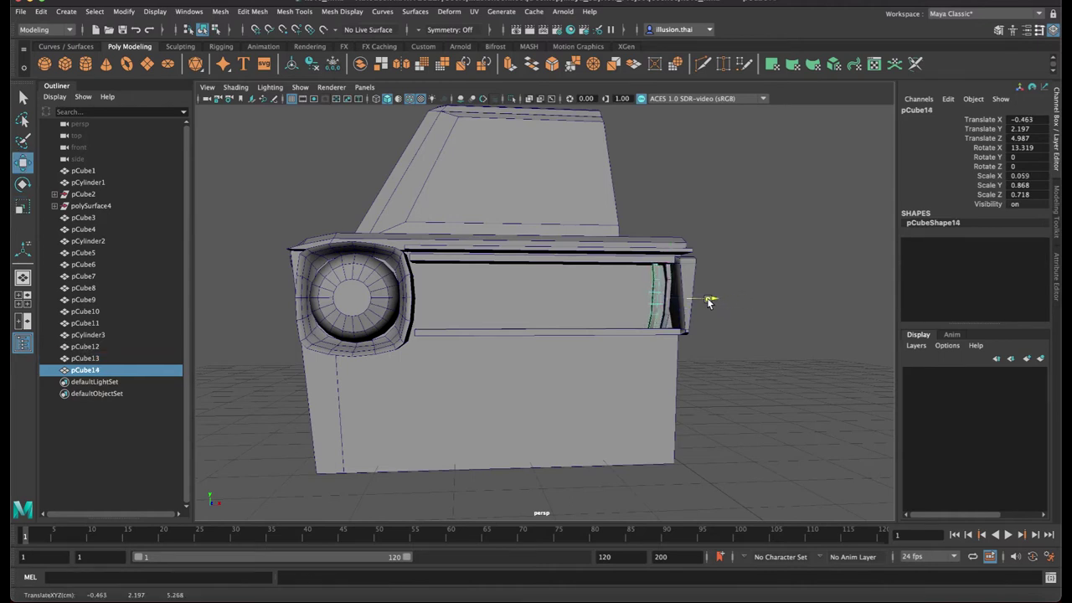
{"action": "key", "text": "shift+d"}
{"action": "key", "text": "shift+d"}
{"action": "key", "text": "shift+d"}
{"action": "key", "text": "shift+d"}
{"action": "key", "text": "shift+d"}
{"action": "key", "text": "shift+d"}
{"action": "key", "text": "shift+d"}
{"action": "key", "text": "shift+d"}
{"action": "key", "text": "shift+d"}
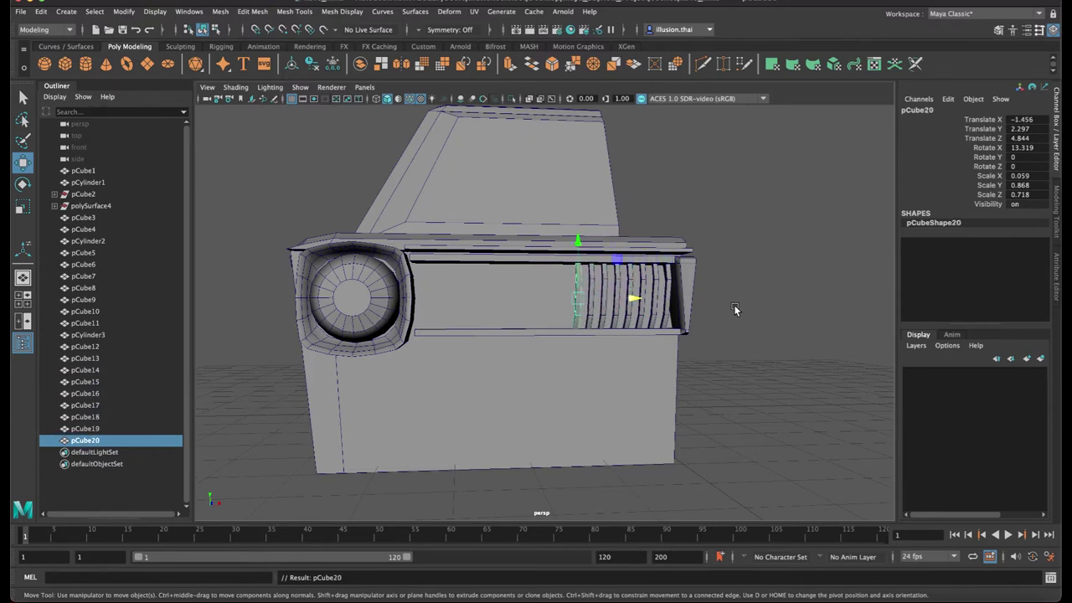
{"action": "key", "text": "shift+d"}
{"action": "key", "text": "shift+d"}
{"action": "key", "text": "shift+d"}
{"action": "key", "text": "shift+d"}
{"action": "key", "text": "shift+d"}
{"action": "key", "text": "shift+d"}
{"action": "key", "text": "shift+d"}
{"action": "key", "text": "shift+d"}
{"action": "key", "text": "shift+d"}
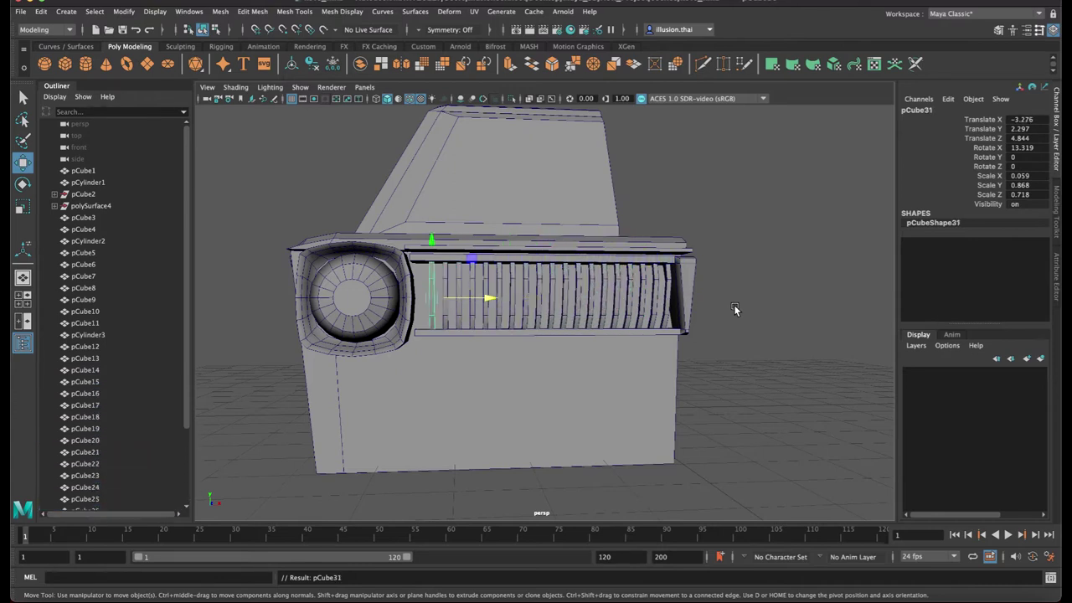
{"action": "left_click", "coordinate": [778, 316]}
Select the thin strip above the grille and snap its pivot to the strip's end beside the end bar
{"action": "scroll", "coordinate": [687, 327], "scroll_direction": "down", "scroll_amount": 2}
{"action": "mouse_move", "coordinate": [687, 327]}
{"action": "left_mouse_down", "text": "alt"}
{"action": "mouse_move", "coordinate": [713, 329]}
{"action": "mouse_move", "coordinate": [694, 326]}
{"action": "left_mouse_up", "text": "alt"}
{"action": "left_click", "coordinate": [639, 262]}
{"action": "left_click_drag", "start_coordinate": [653, 269], "coordinate": [629, 290], "text": "alt"}
{"action": "key", "text": "d"}
{"action": "key", "text": "c"}
{"action": "middle_click_drag", "start_coordinate": [653, 263], "coordinate": [688, 266]}
Duplicate the strip, move the copy below the grille to about Y 1.654, and scale it to about 3.326 in Z
{"action": "left_click_drag", "start_coordinate": [741, 308], "coordinate": [730, 296], "text": "alt"}
{"action": "key", "text": "ctrl+d"}
{"action": "left_click_drag", "start_coordinate": [676, 216], "coordinate": [688, 293]}
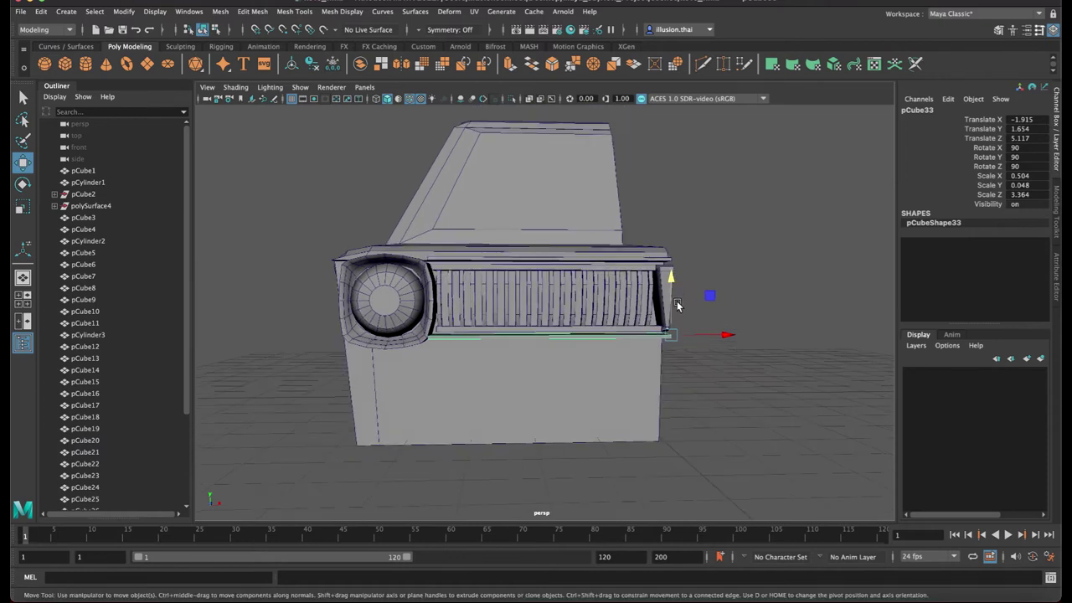
{"action": "key", "text": "r"}
{"action": "left_click_drag", "start_coordinate": [724, 337], "coordinate": [723, 337]}
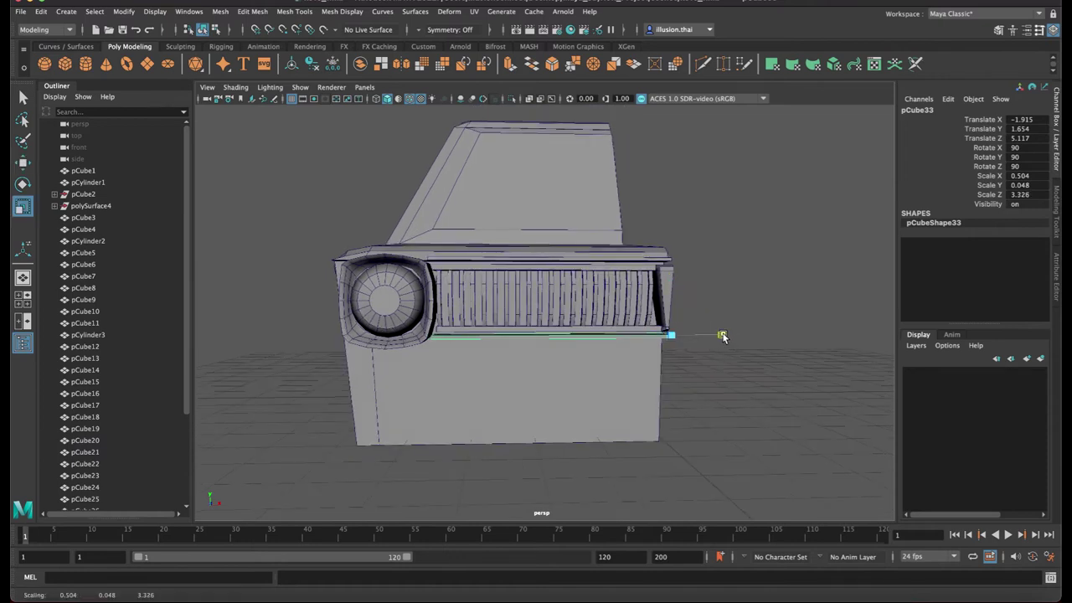
{"action": "left_click", "coordinate": [733, 355]}
{"action": "middle_click_drag", "start_coordinate": [731, 357], "coordinate": [739, 322], "text": "alt"}
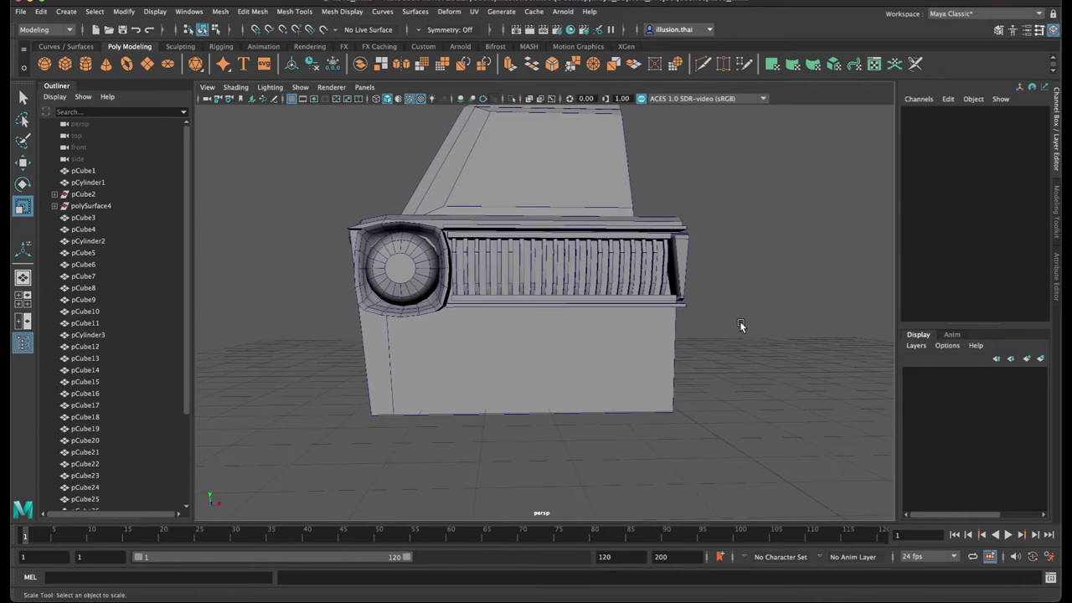
Duplicate the strip below the grille, lower the copy to about Y 1.07, and thicken it to about 0.287 in Y as a bumper bar
{"action": "left_click_drag", "start_coordinate": [739, 327], "coordinate": [727, 262], "text": "alt"}
{"action": "left_click", "coordinate": [727, 260]}
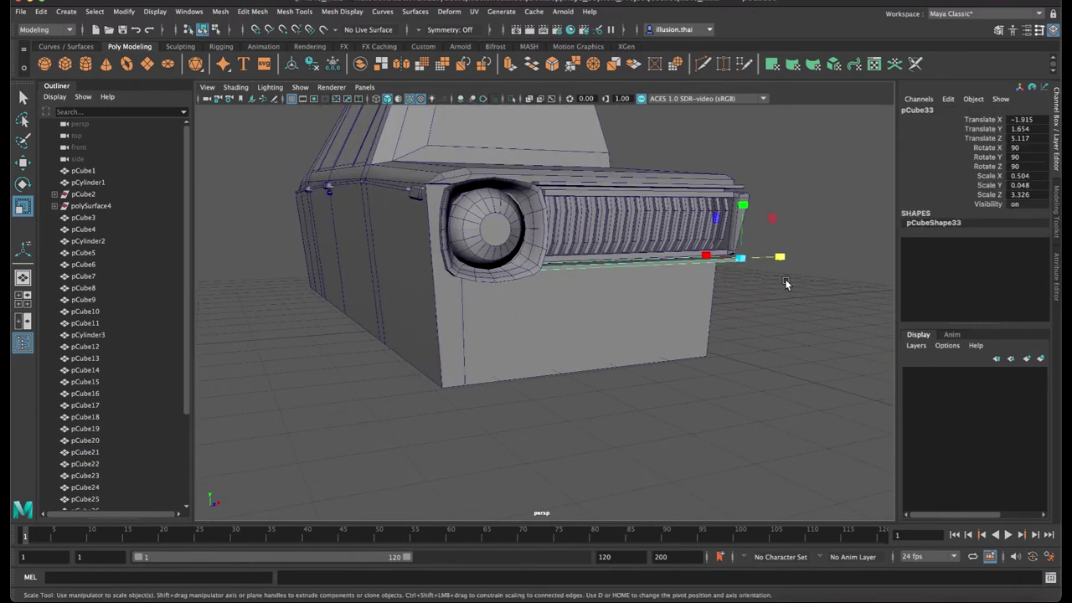
{"action": "key", "text": "w"}
{"action": "left_click_drag", "start_coordinate": [744, 209], "coordinate": [752, 124]}
{"action": "key", "text": "r"}
{"action": "left_click_drag", "start_coordinate": [741, 241], "coordinate": [746, 198]}
{"action": "left_click_drag", "start_coordinate": [743, 212], "coordinate": [747, 231], "text": "alt"}
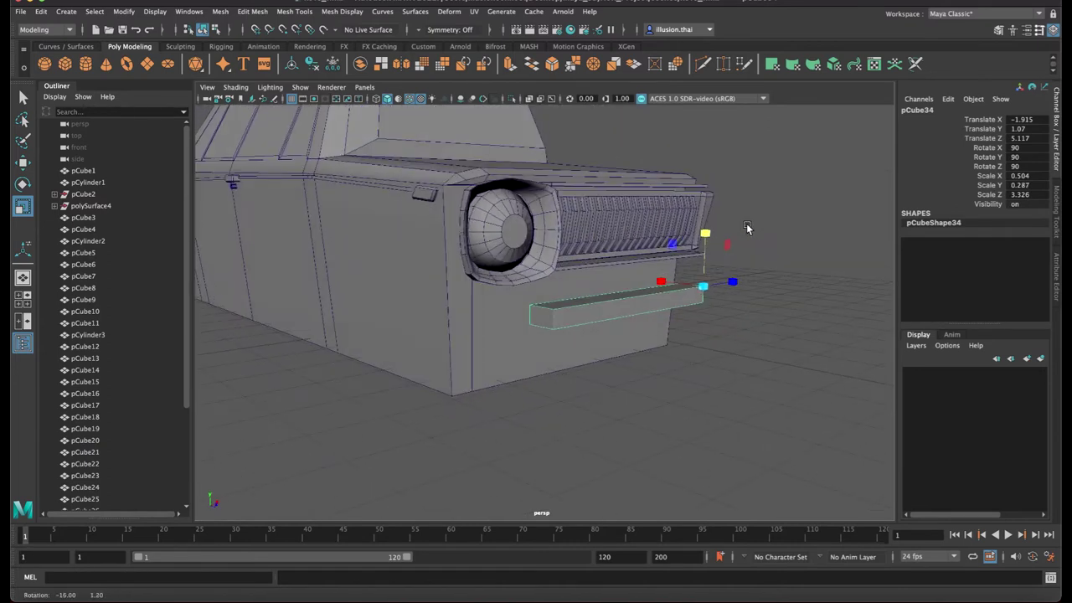
{"action": "left_click_drag", "start_coordinate": [746, 228], "coordinate": [738, 235], "text": "alt"}
Select the vertices at the lower front corner of the car body and move them slightly along Z
{"action": "left_click", "coordinate": [658, 167]}
{"action": "middle_click_drag", "start_coordinate": [693, 178], "coordinate": [703, 237], "text": "alt"}
{"action": "key", "text": "q"}
{"action": "left_click_drag", "start_coordinate": [735, 190], "coordinate": [735, 200], "text": "alt"}
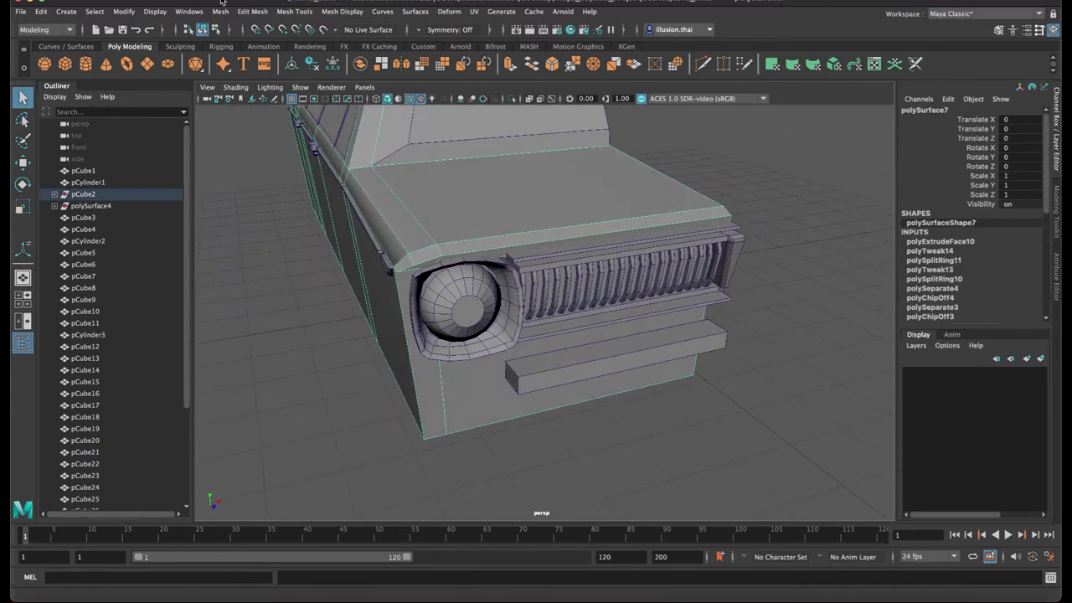
{"action": "left_click_drag", "start_coordinate": [563, 142], "coordinate": [606, 186], "text": "alt"}
{"action": "right_click_drag", "start_coordinate": [617, 221], "coordinate": [577, 221]}
{"action": "middle_click_drag", "start_coordinate": [700, 231], "coordinate": [608, 213], "text": "alt"}
{"action": "left_click_drag", "start_coordinate": [710, 216], "coordinate": [662, 328], "text": "alt"}
{"action": "key", "text": "w"}
{"action": "left_click_drag", "start_coordinate": [619, 265], "coordinate": [689, 306]}
{"action": "left_click_drag", "start_coordinate": [516, 422], "coordinate": [375, 360]}
{"action": "left_click_drag", "start_coordinate": [439, 408], "coordinate": [435, 405]}
{"action": "middle_click_drag", "start_coordinate": [433, 404], "coordinate": [435, 406]}
{"action": "left_click_drag", "start_coordinate": [433, 405], "coordinate": [485, 366], "text": "alt"}
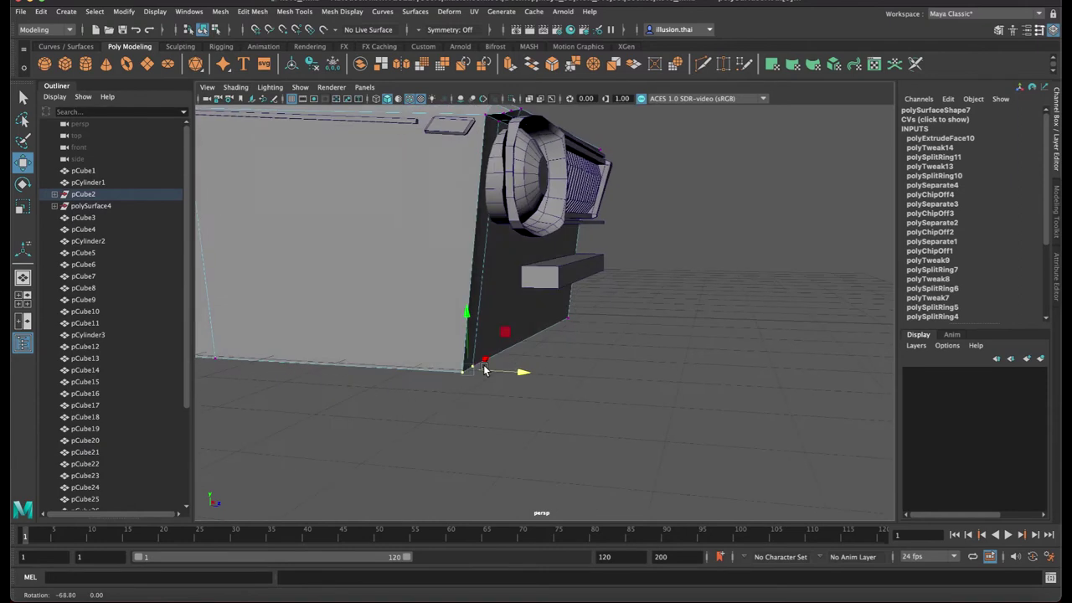
{"action": "left_click_drag", "start_coordinate": [470, 292], "coordinate": [473, 304], "text": "alt"}
Return to object mode and move the bumper bar forward to about Z 5.234
{"action": "right_click_drag", "start_coordinate": [509, 268], "coordinate": [544, 255]}
{"action": "left_click", "coordinate": [622, 259]}
{"action": "left_click_drag", "start_coordinate": [623, 259], "coordinate": [586, 327], "text": "alt"}
{"action": "left_click", "coordinate": [528, 327]}
{"action": "left_click_drag", "start_coordinate": [654, 294], "coordinate": [663, 295]}
{"action": "left_click_drag", "start_coordinate": [660, 296], "coordinate": [595, 307], "text": "alt"}
{"action": "right_click_drag", "start_coordinate": [575, 296], "coordinate": [572, 336]}
{"action": "left_click", "coordinate": [518, 351]}
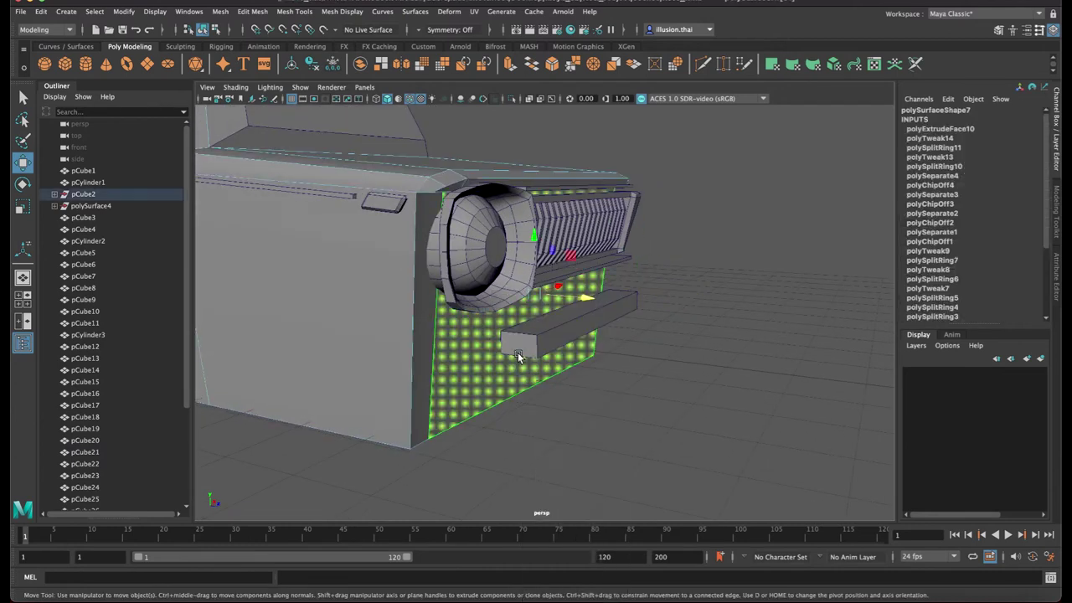
{"action": "left_click_drag", "start_coordinate": [606, 293], "coordinate": [612, 313], "text": "alt"}
{"action": "key", "text": "super+z"}
{"action": "key", "text": "super+z"}
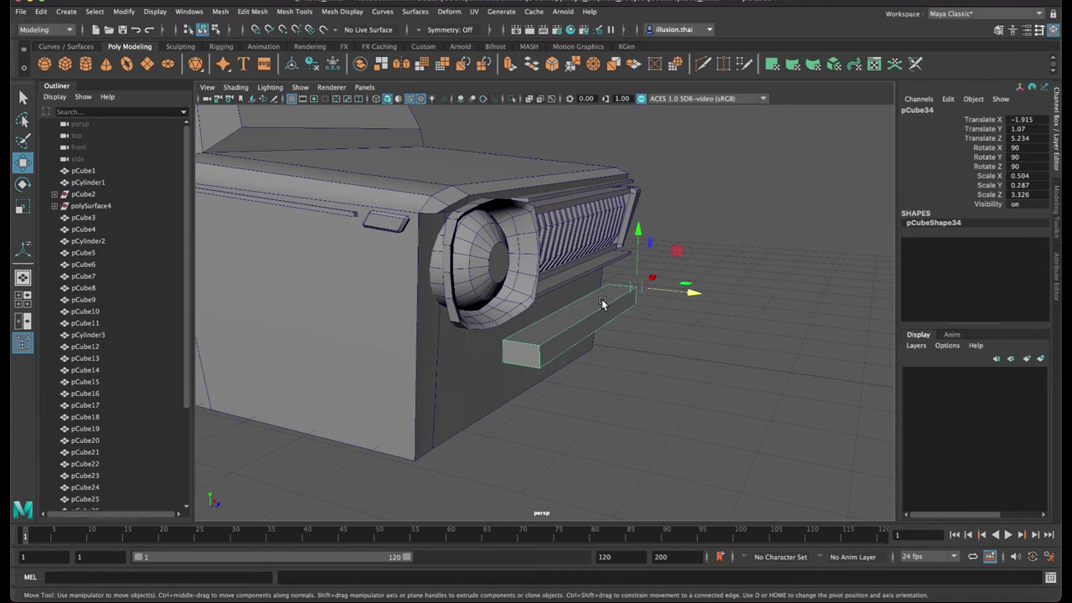
Select the bumper bar's end face on the headlight side and extrude it outward by about 0.498
{"action": "key", "text": "F8"}
{"action": "left_click", "coordinate": [526, 360]}
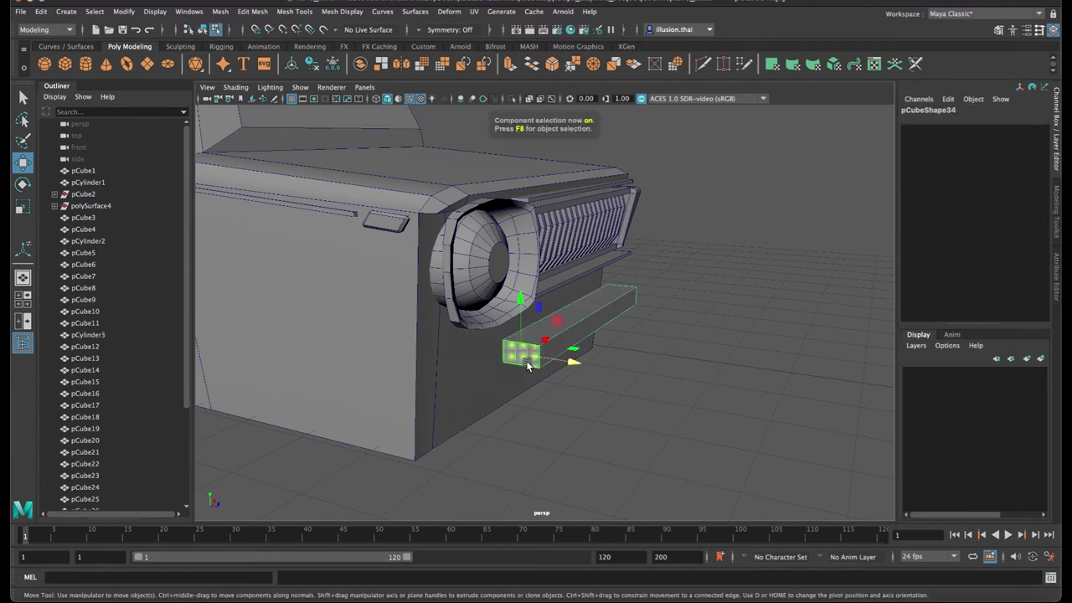
{"action": "key", "text": "ctrl+e"}
{"action": "left_click_drag", "start_coordinate": [583, 402], "coordinate": [531, 402], "text": "alt"}
{"action": "left_click_drag", "start_coordinate": [463, 385], "coordinate": [440, 394]}
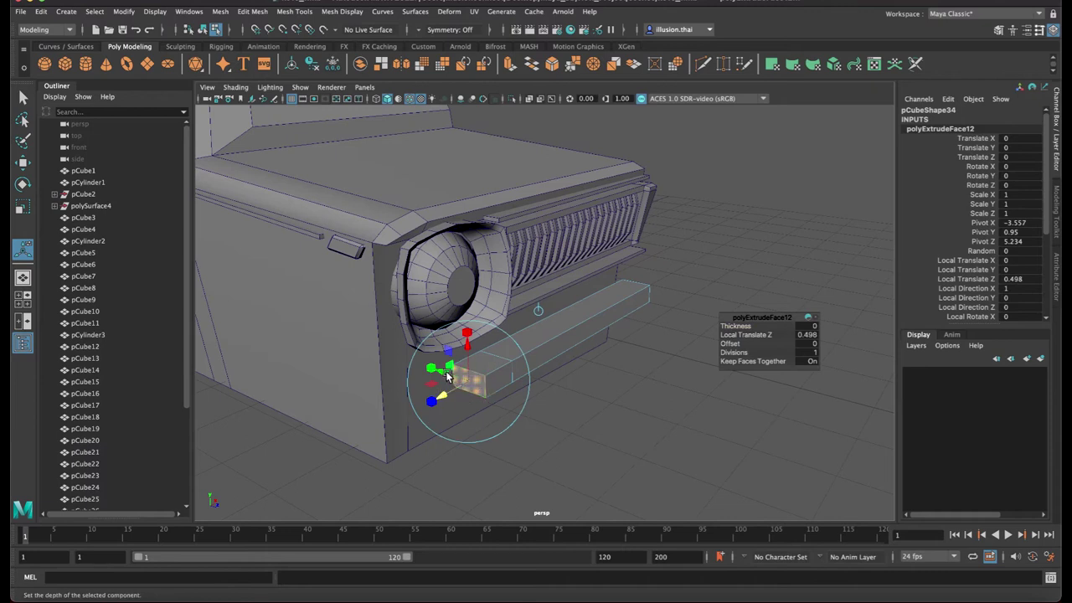
Rotate the bumper's extruded end face to angle its corner, and move it to about X -4.008 and Z 5.134
{"action": "key", "text": "e"}
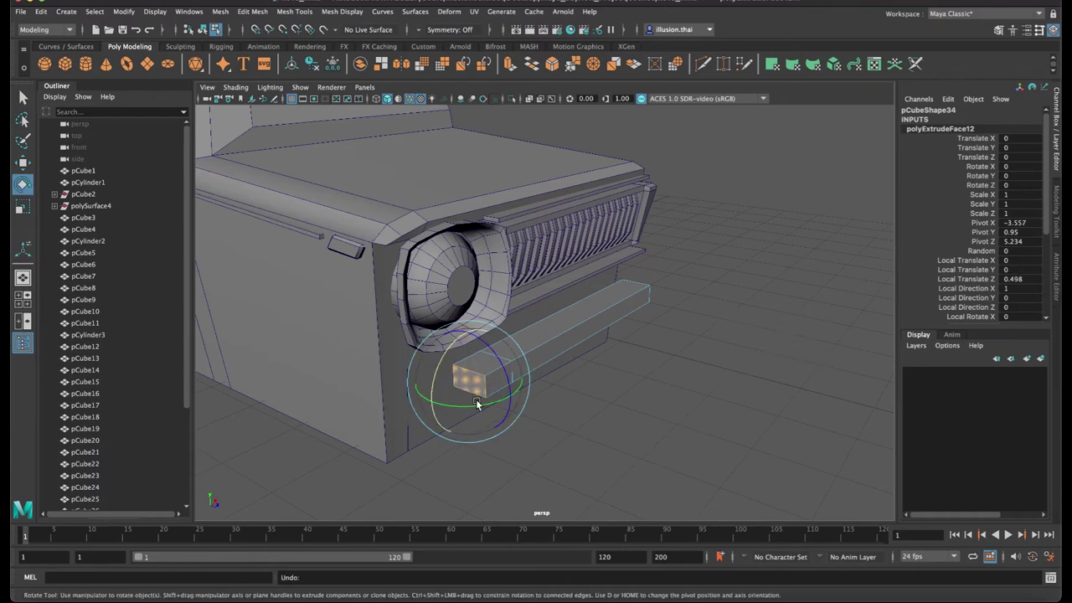
{"action": "key", "text": "w"}
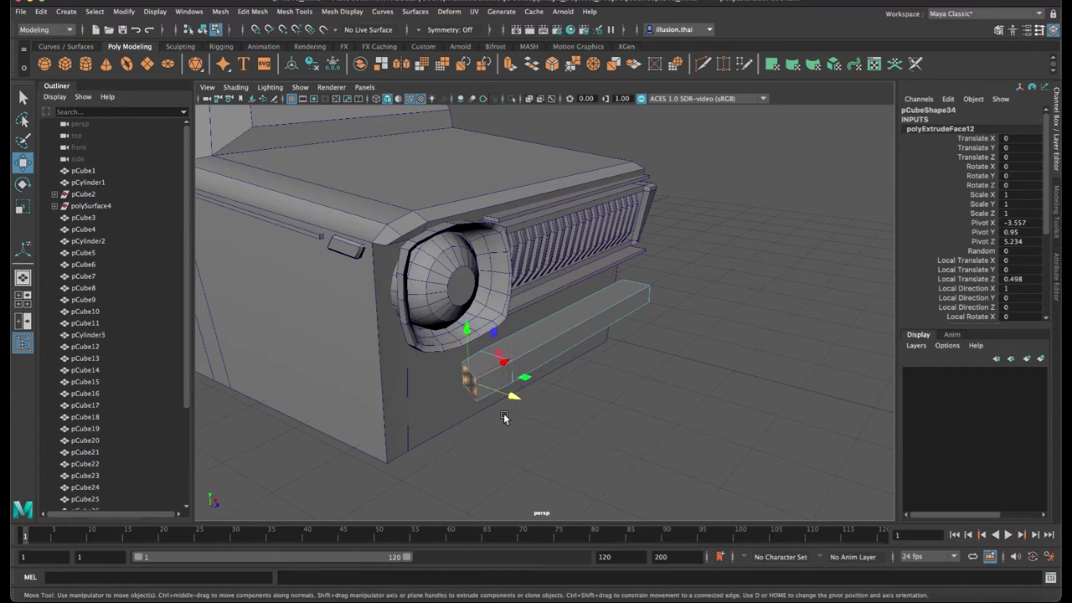
{"action": "left_click_drag", "start_coordinate": [511, 395], "coordinate": [505, 397]}
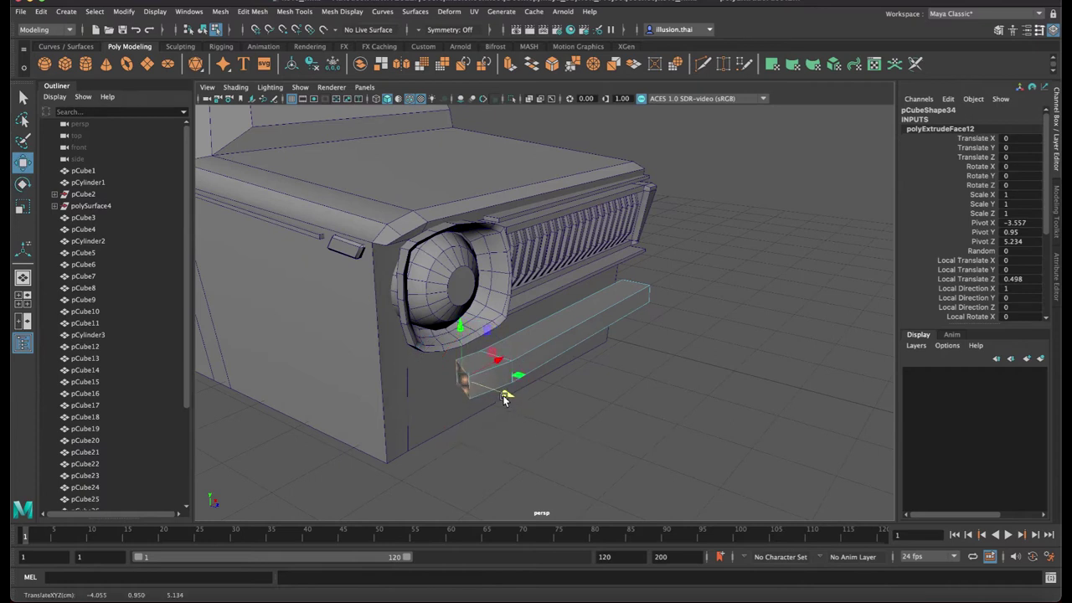
{"action": "left_click_drag", "start_coordinate": [502, 364], "coordinate": [505, 363]}
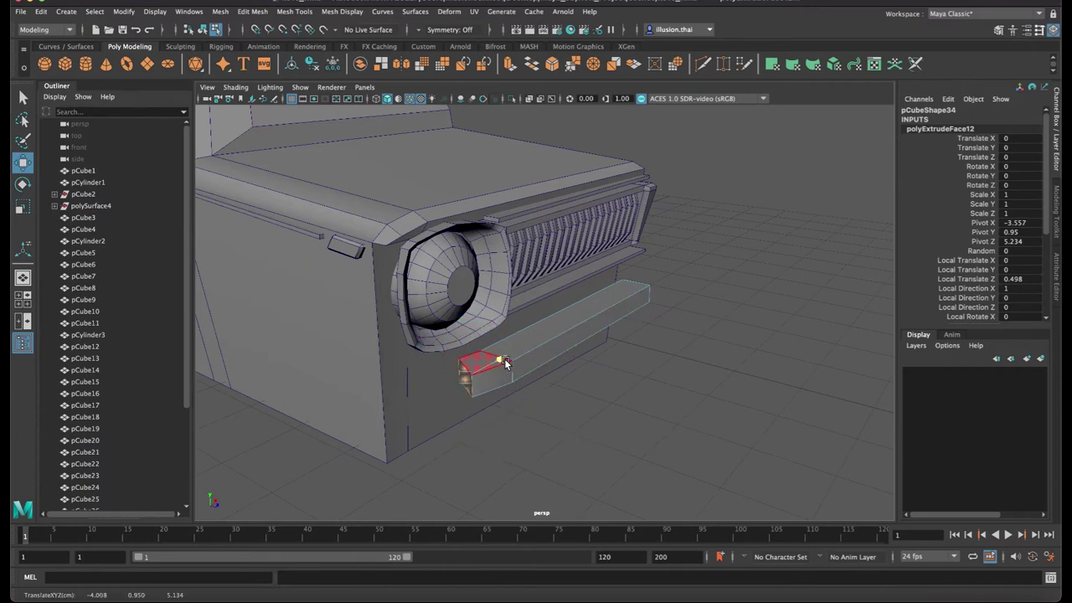
Extrude the bumper's end face by about 0.348, rotate it further around the corner, and move it to about X -4.287, Z 4.925
{"action": "key", "text": "ctrl+e"}
{"action": "left_click_drag", "start_coordinate": [431, 384], "coordinate": [411, 393]}
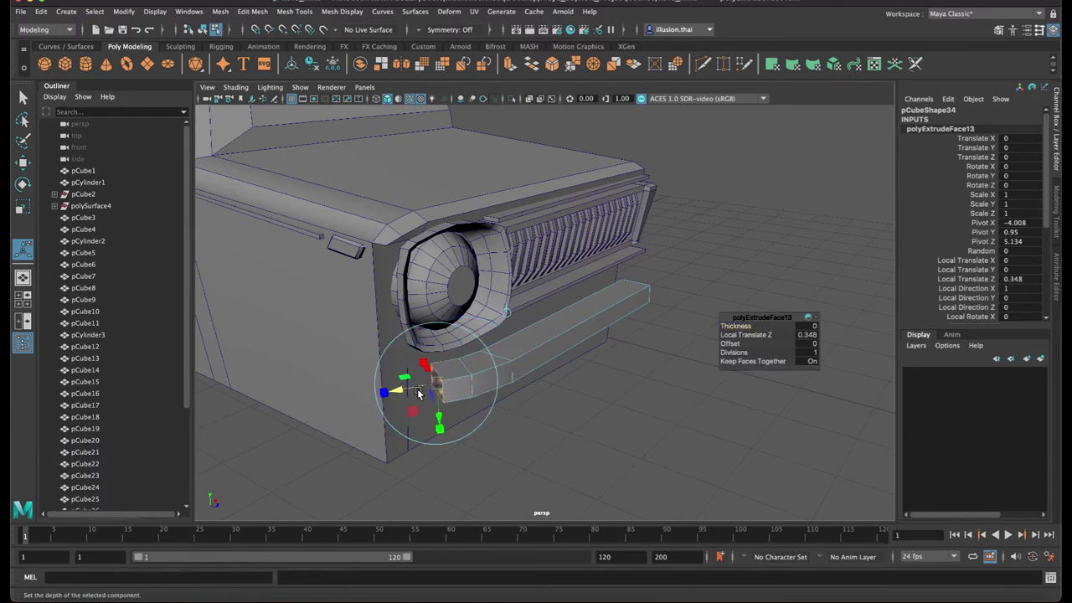
{"action": "key", "text": "r"}
{"action": "key", "text": "e"}
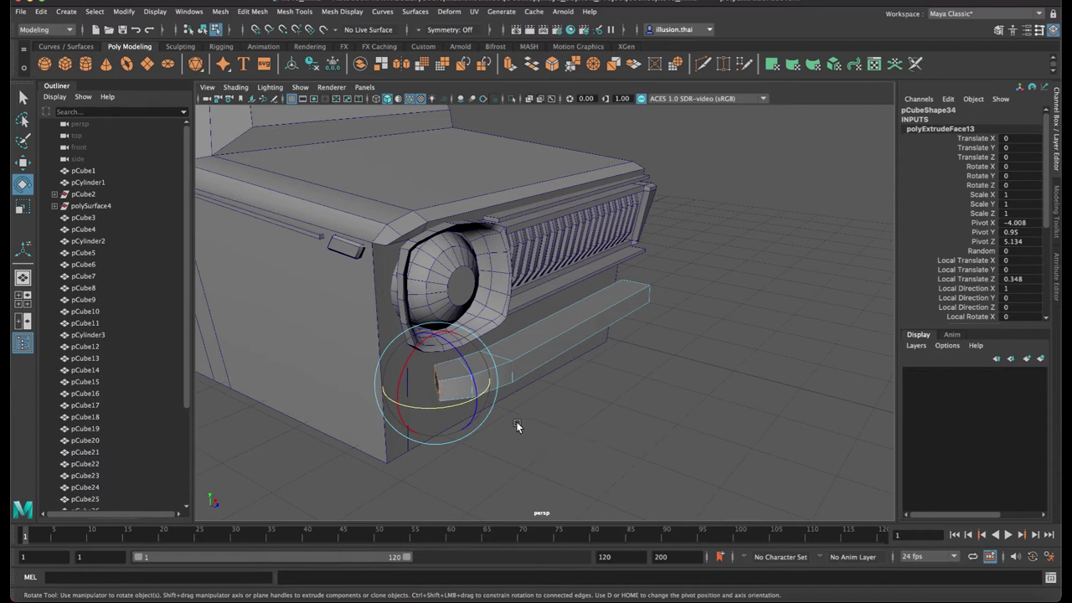
{"action": "key", "text": "w"}
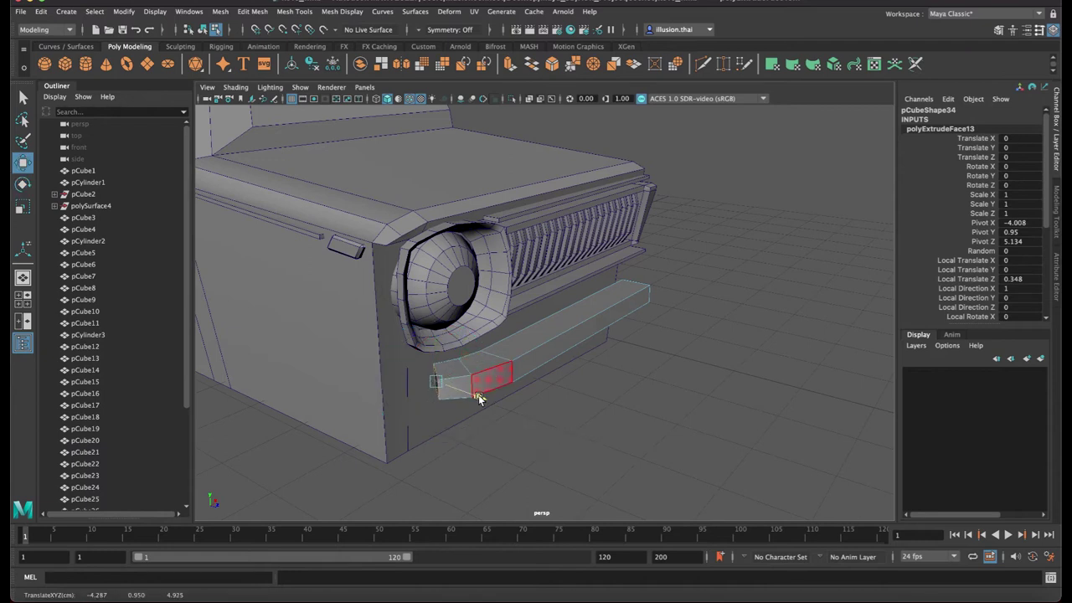
Extrude the bumper's end face by about 0.3, rotate it toward the body side, and position it at about X -4.354, Z 4.735
{"action": "key", "text": "ctrl+e"}
{"action": "left_click_drag", "start_coordinate": [404, 385], "coordinate": [379, 388]}
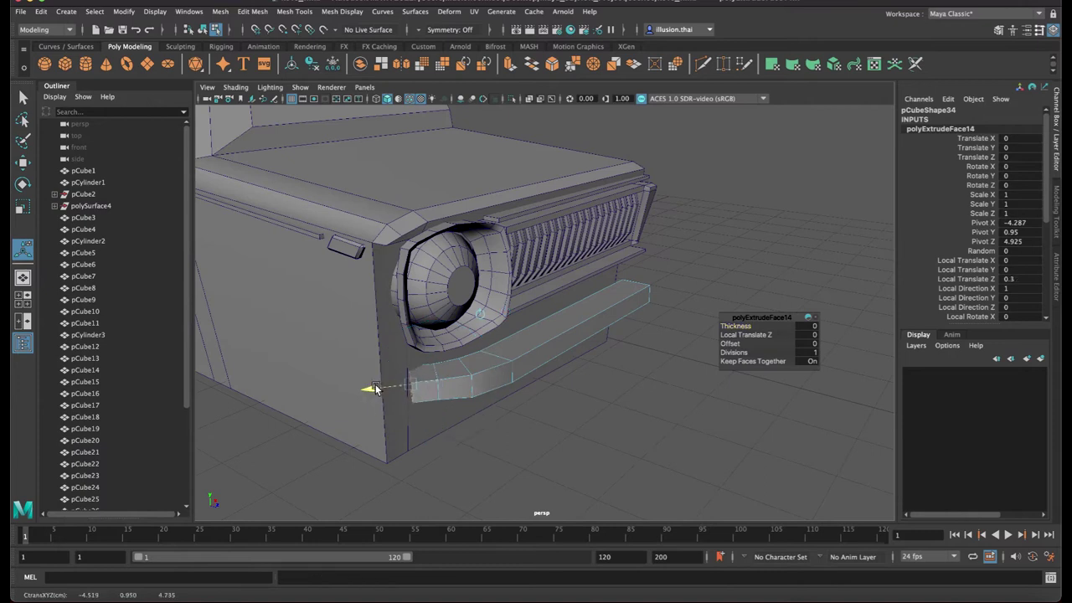
{"action": "key", "text": "e"}
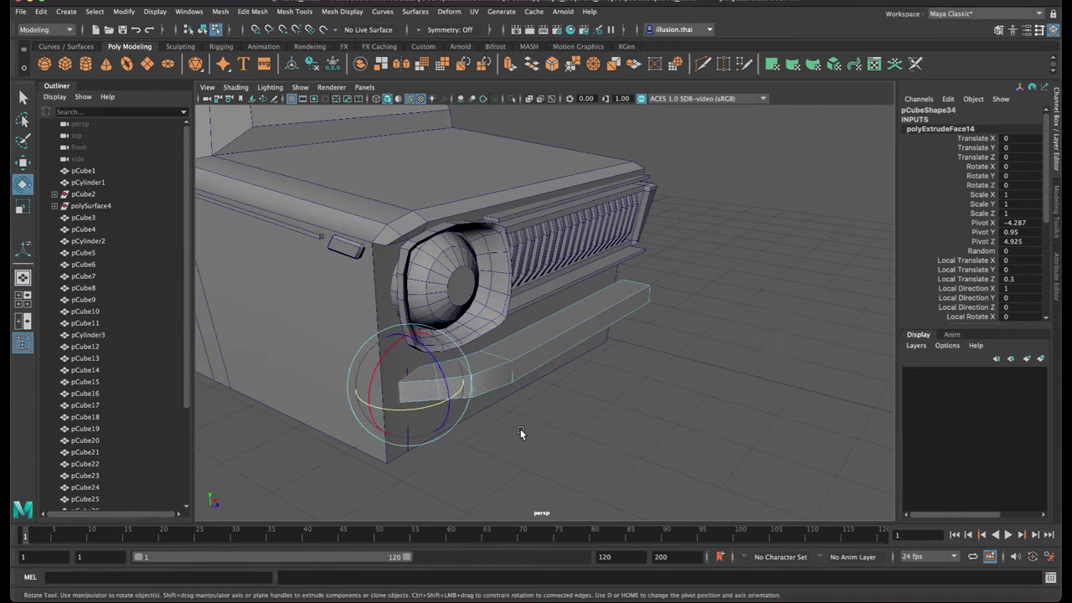
{"action": "key", "text": "w"}
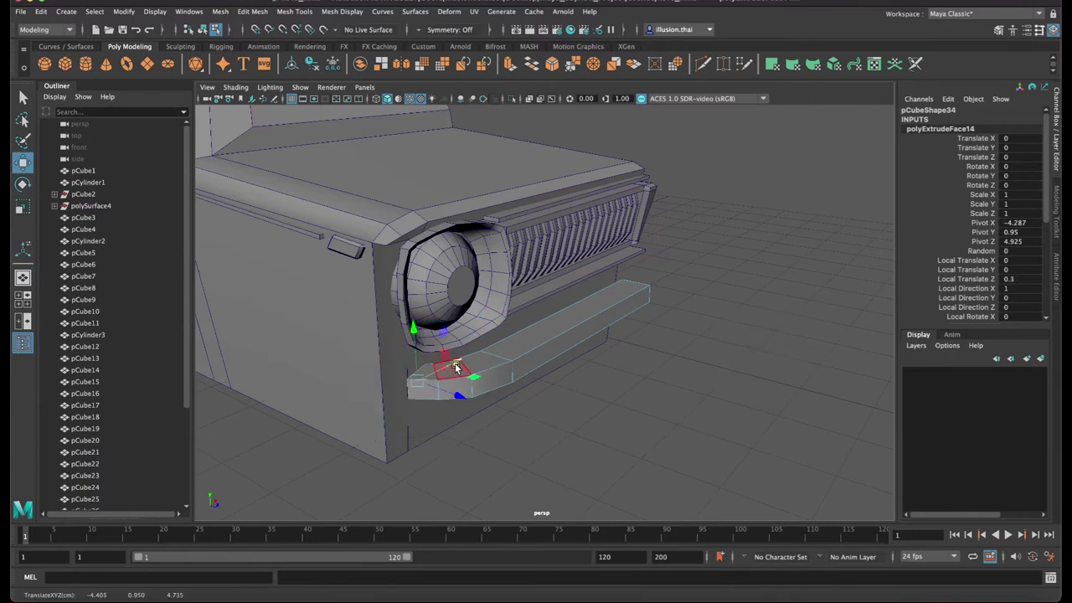
{"action": "key", "text": "e"}
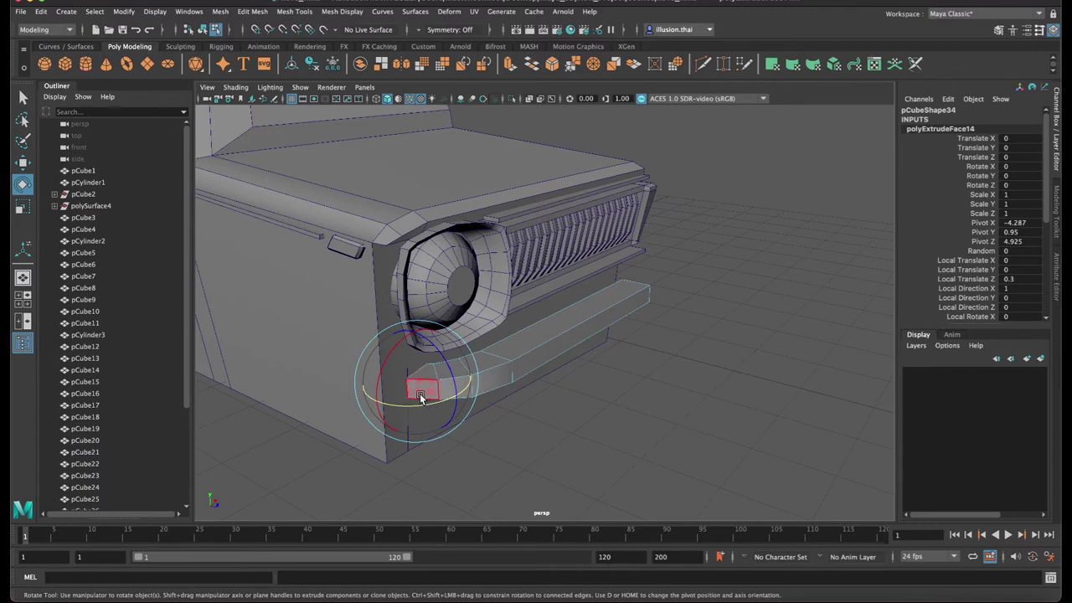
{"action": "key", "text": "r"}
{"action": "left_click_drag", "start_coordinate": [419, 383], "coordinate": [453, 362]}
{"action": "key", "text": "w"}
Extrude the bumper's end face once more back to about Z 4.441, and return to object mode with nothing selected
{"action": "key", "text": "ctrl+e"}
{"action": "key", "text": "w"}
{"action": "left_click_drag", "start_coordinate": [461, 394], "coordinate": [443, 387]}
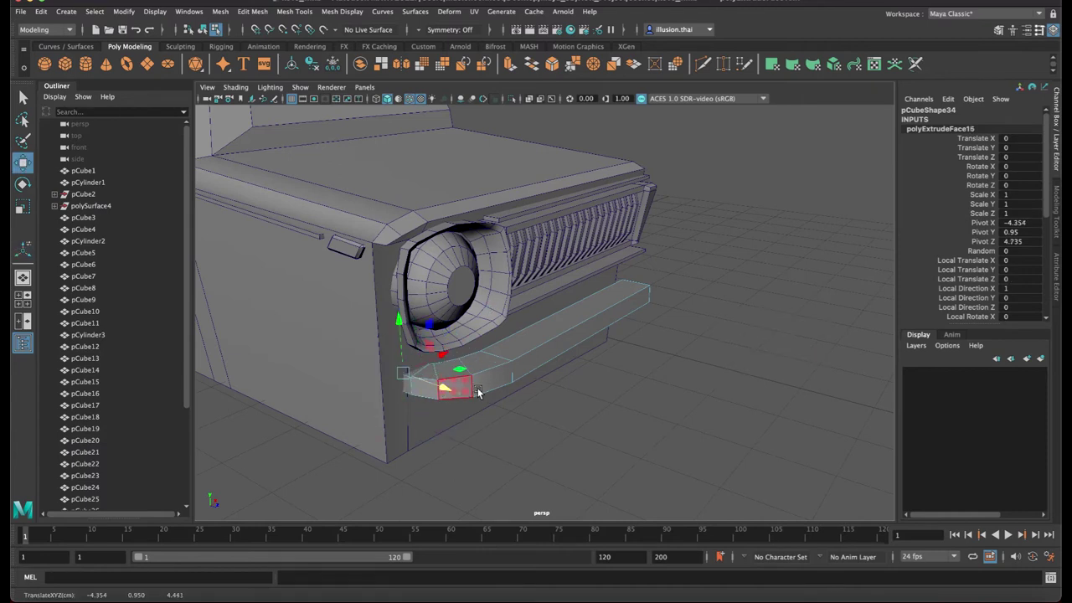
{"action": "right_click_drag", "start_coordinate": [556, 347], "coordinate": [548, 307]}
{"action": "left_click", "coordinate": [676, 351]}
{"action": "left_click", "coordinate": [561, 340]}
{"action": "left_click_drag", "start_coordinate": [548, 306], "coordinate": [518, 318], "text": "alt"}
{"action": "left_click", "coordinate": [678, 319]}
{"action": "right_click_drag", "start_coordinate": [630, 303], "coordinate": [685, 273]}
{"action": "left_click", "coordinate": [674, 287]}
{"action": "left_click", "coordinate": [685, 274]}
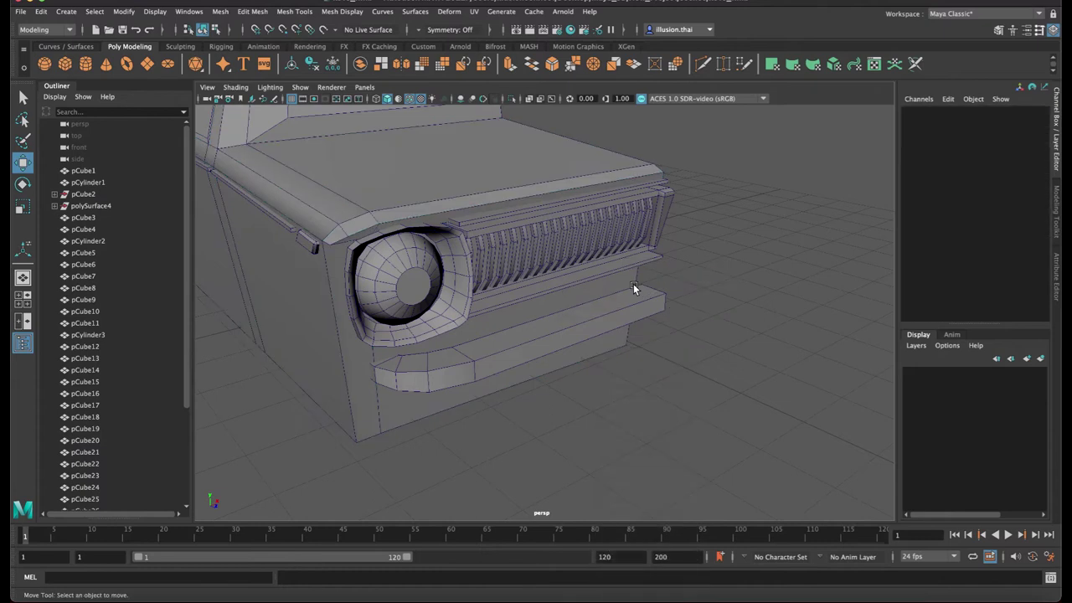
Select the faces of the bumper's curved corner and move them outward past the body side, bringing the end face to about X -5.133
{"action": "left_click", "coordinate": [639, 303]}
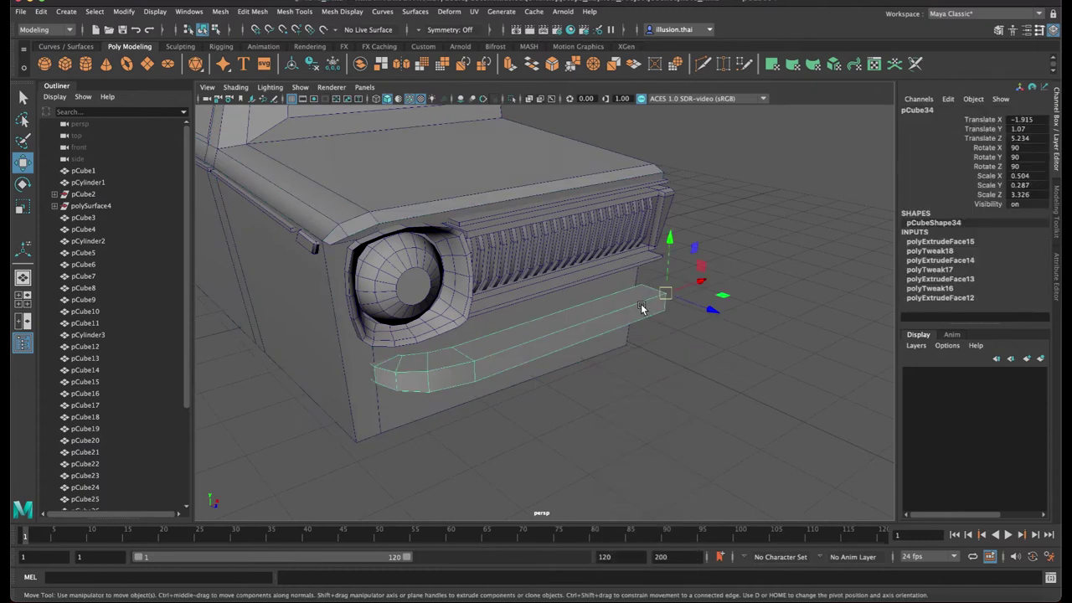
{"action": "key", "text": "F8"}
{"action": "left_click_drag", "start_coordinate": [301, 292], "coordinate": [545, 410]}
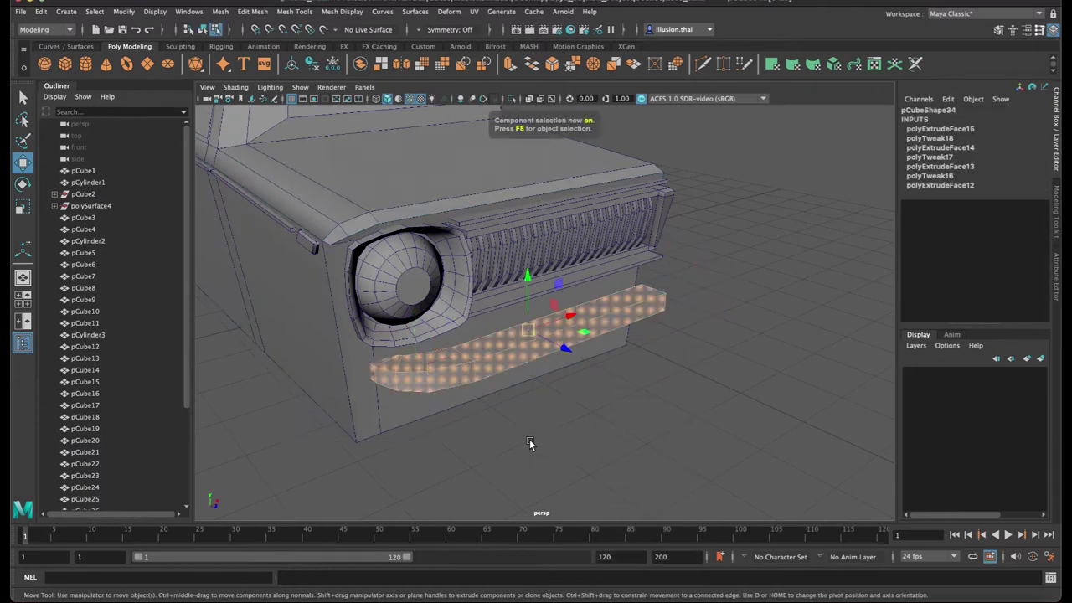
{"action": "key", "text": "shift+comma"}
{"action": "key", "text": "shift+comma"}
{"action": "key", "text": "shift+comma"}
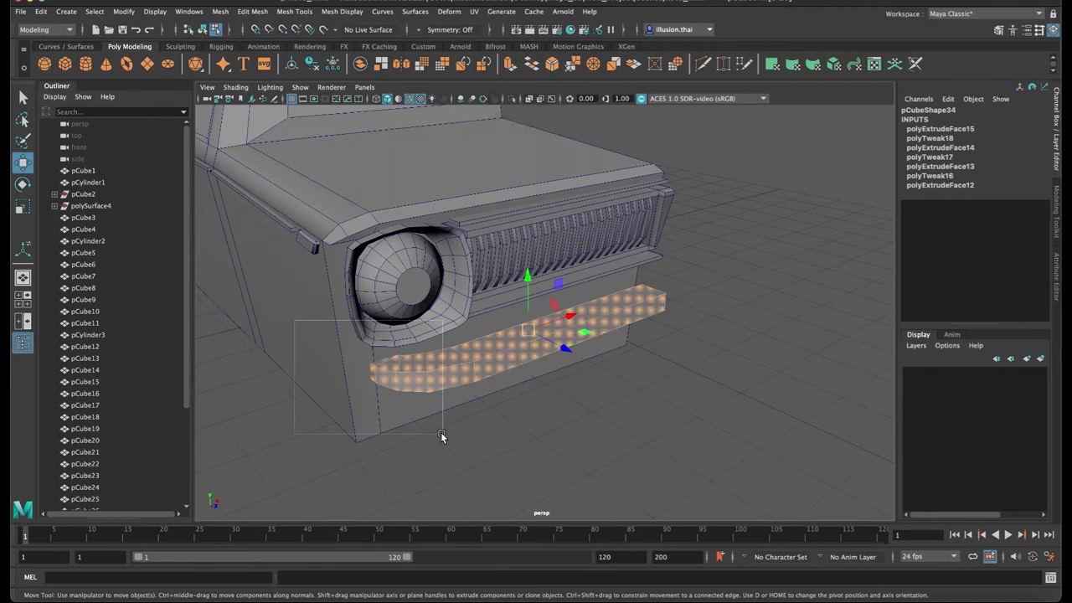
{"action": "key", "text": "4"}
{"action": "mouse_move", "coordinate": [459, 356]}
{"action": "left_mouse_down"}
{"action": "mouse_move", "coordinate": [407, 370]}
{"action": "mouse_move", "coordinate": [484, 374]}
{"action": "left_mouse_up"}
{"action": "key", "text": "6"}
{"action": "key", "text": "5"}
Select the bumper's rear end face, extrude it backward along the body side, and scale it down to taper the tip
{"action": "key", "text": "q"}
{"action": "left_click", "coordinate": [621, 412]}
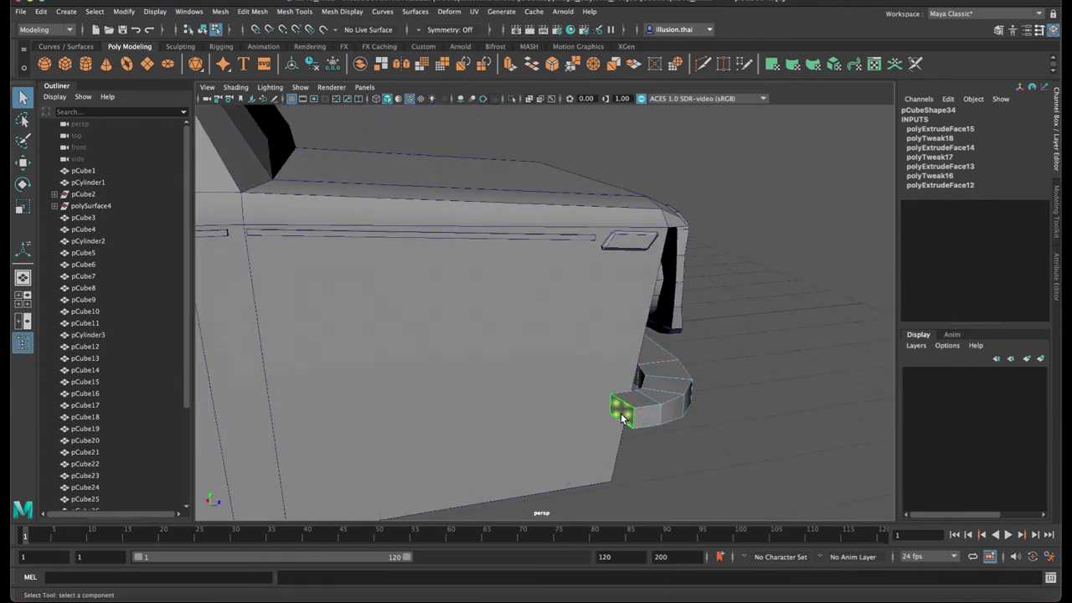
{"action": "left_click", "coordinate": [621, 416]}
{"action": "key", "text": "ctrl+e"}
{"action": "left_click_drag", "start_coordinate": [665, 408], "coordinate": [594, 408]}
{"action": "key", "text": "r"}
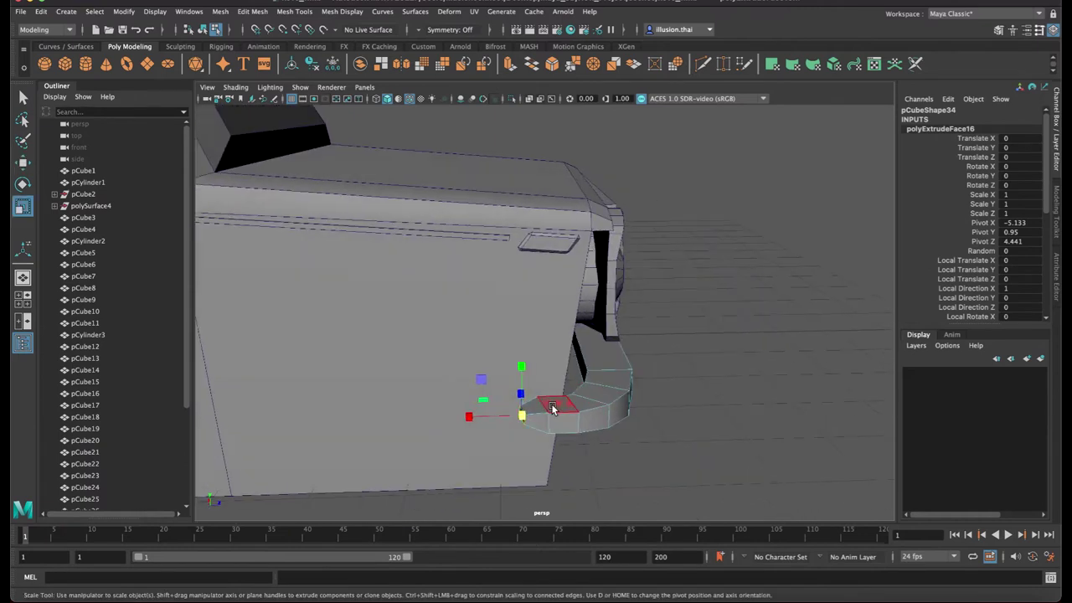
{"action": "key", "text": "w"}
Return to object mode and move the whole bumper back toward the body to about Z 5.097
{"action": "right_click_drag", "start_coordinate": [620, 393], "coordinate": [663, 287]}
{"action": "right_click_drag", "start_coordinate": [603, 361], "coordinate": [672, 294]}
{"action": "left_click", "coordinate": [620, 378]}
{"action": "mouse_move", "coordinate": [622, 381]}
{"action": "left_mouse_down", "text": "alt"}
{"action": "mouse_move", "coordinate": [593, 407]}
{"action": "mouse_move", "coordinate": [622, 367]}
{"action": "left_mouse_up", "text": "alt"}
{"action": "left_click", "coordinate": [654, 289]}
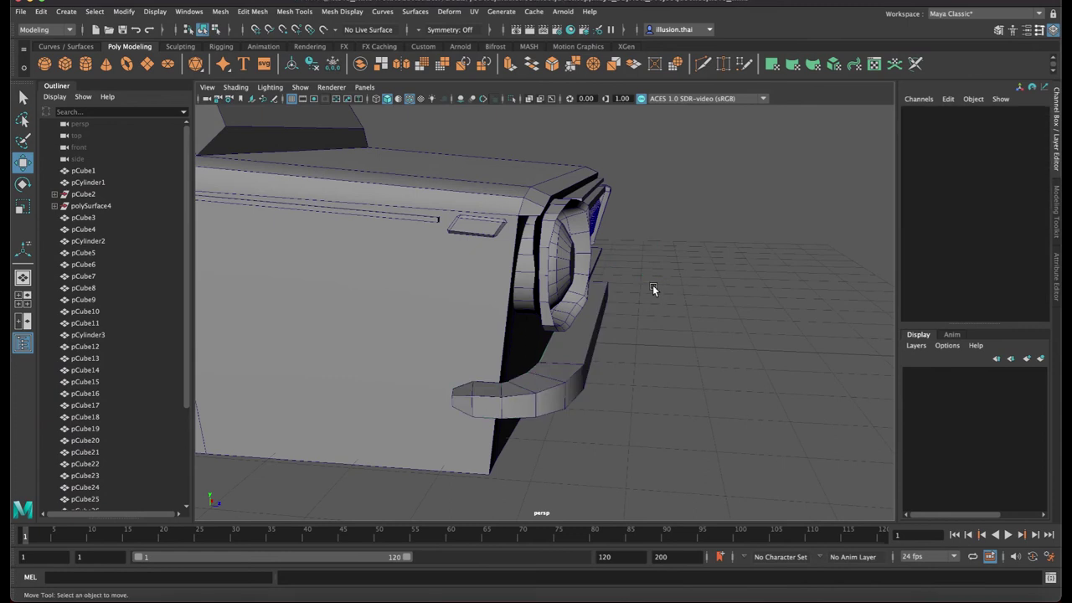
{"action": "left_click", "coordinate": [587, 346]}
{"action": "left_click_drag", "start_coordinate": [658, 285], "coordinate": [648, 283]}
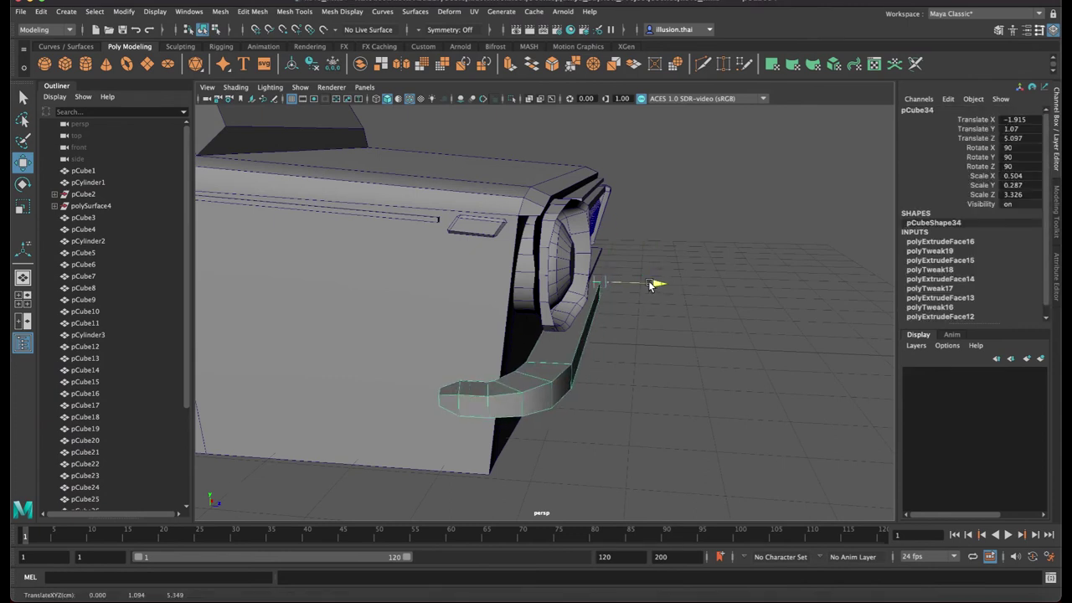
Insert a lengthwise edge loop along the middle of the bumper's outer face, and return to object mode
{"action": "left_click", "coordinate": [259, 14]}
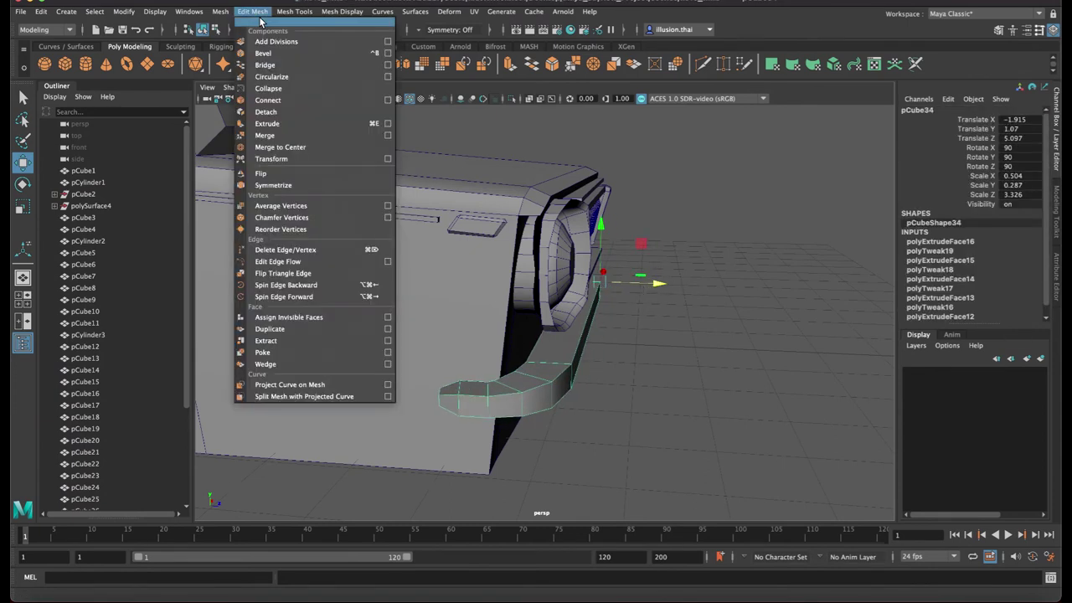
{"action": "mouse_move", "coordinate": [223, 15]}
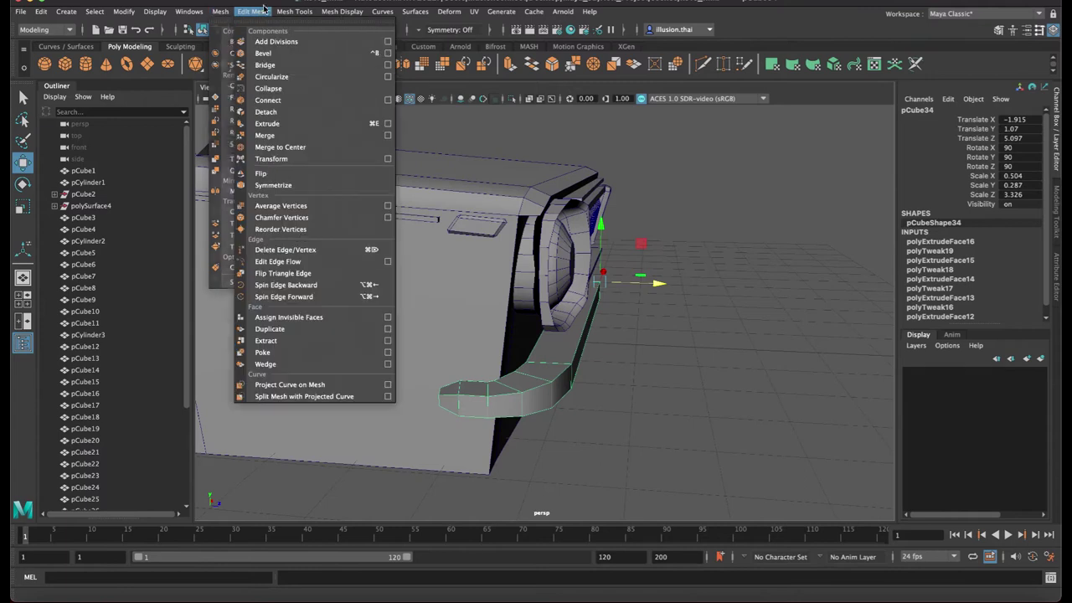
{"action": "mouse_move", "coordinate": [306, 11]}
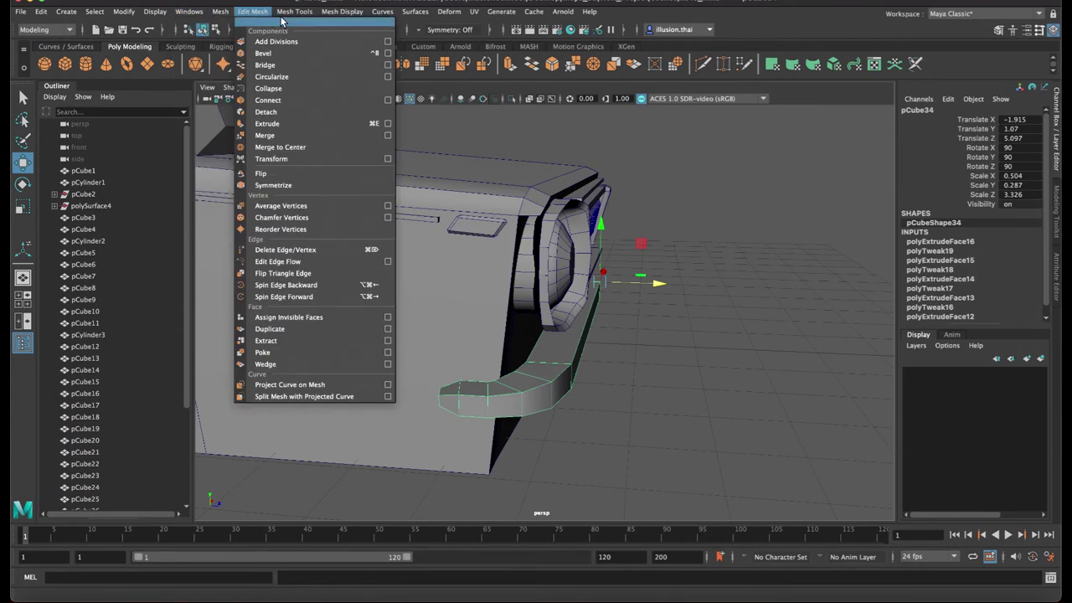
{"action": "left_click", "coordinate": [320, 100]}
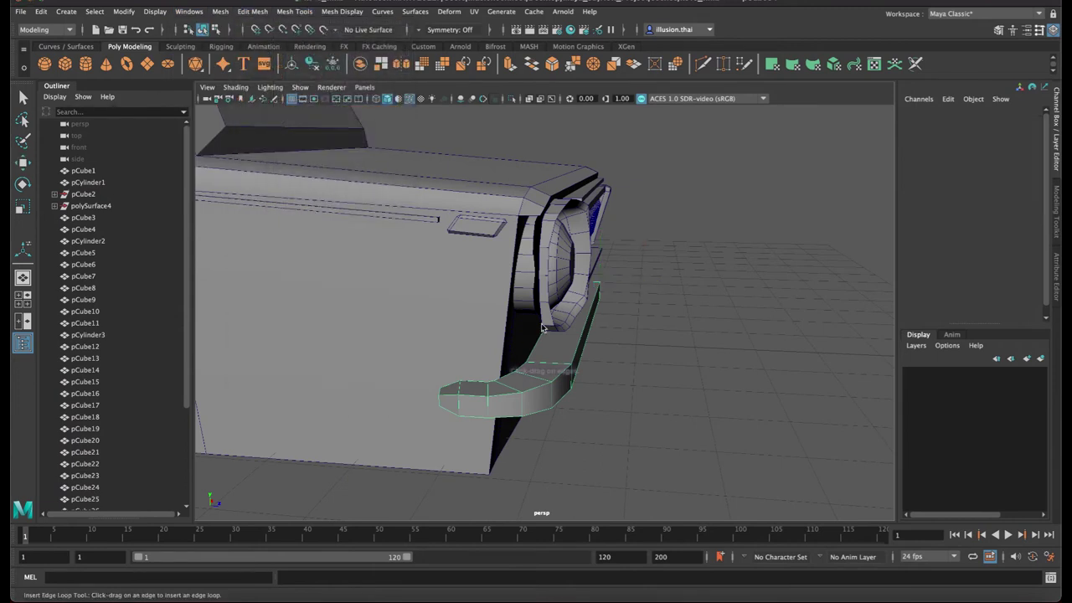
{"action": "left_click", "coordinate": [552, 399]}
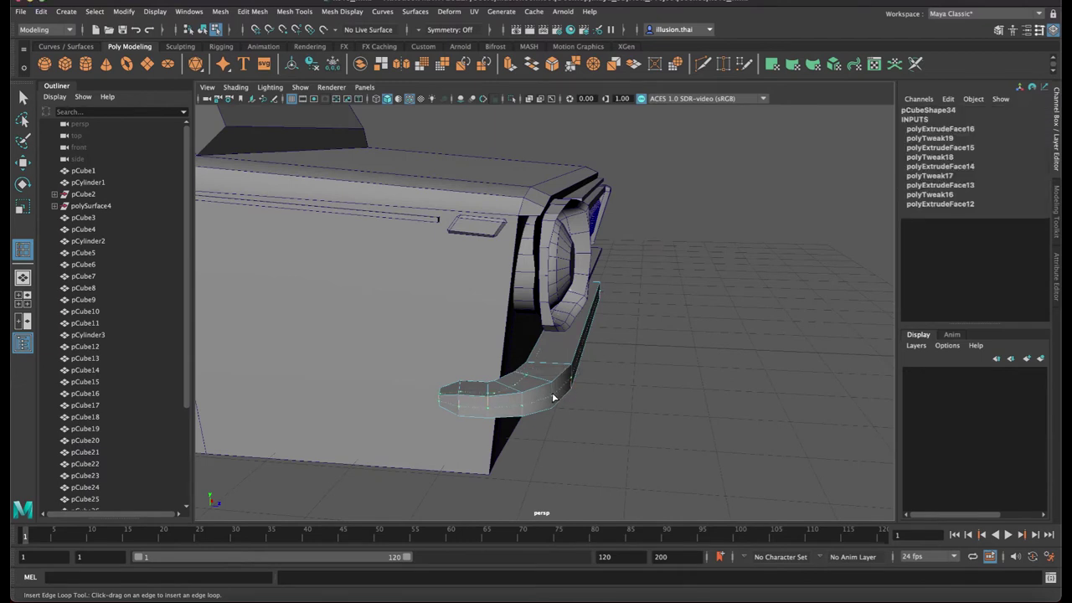
{"action": "key", "text": "q"}
{"action": "right_click_drag", "start_coordinate": [556, 378], "coordinate": [553, 268]}
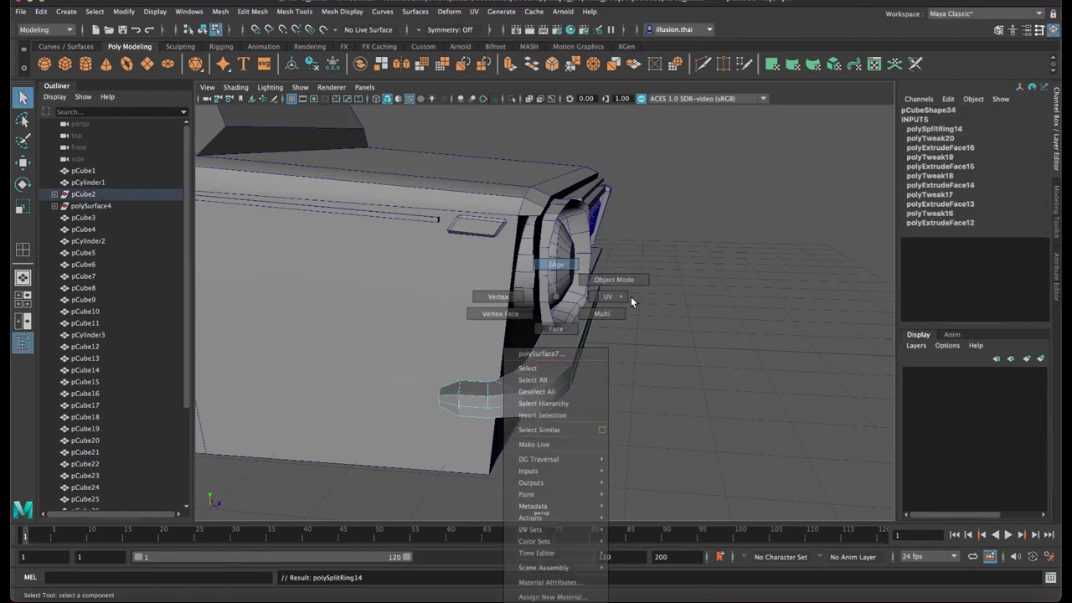
{"action": "right_click_drag", "start_coordinate": [593, 315], "coordinate": [634, 337], "text": "alt"}
{"action": "middle_click_drag", "start_coordinate": [633, 392], "coordinate": [638, 281], "text": "alt"}
{"action": "left_click_drag", "start_coordinate": [620, 270], "coordinate": [570, 264], "text": "alt"}
{"action": "right_click_drag", "start_coordinate": [523, 250], "coordinate": [576, 230]}
{"action": "right_click_drag", "start_coordinate": [603, 273], "coordinate": [609, 264]}
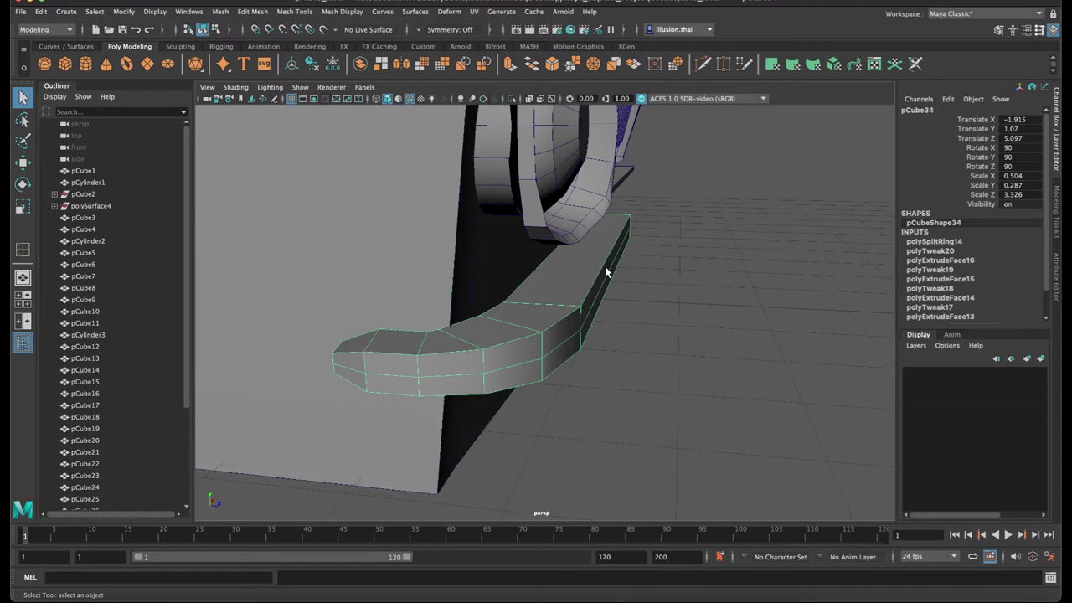
Select the bumper's upper and lower front edges and move them back to about Z 5.084 to round its front profile
{"action": "key", "text": "F8"}
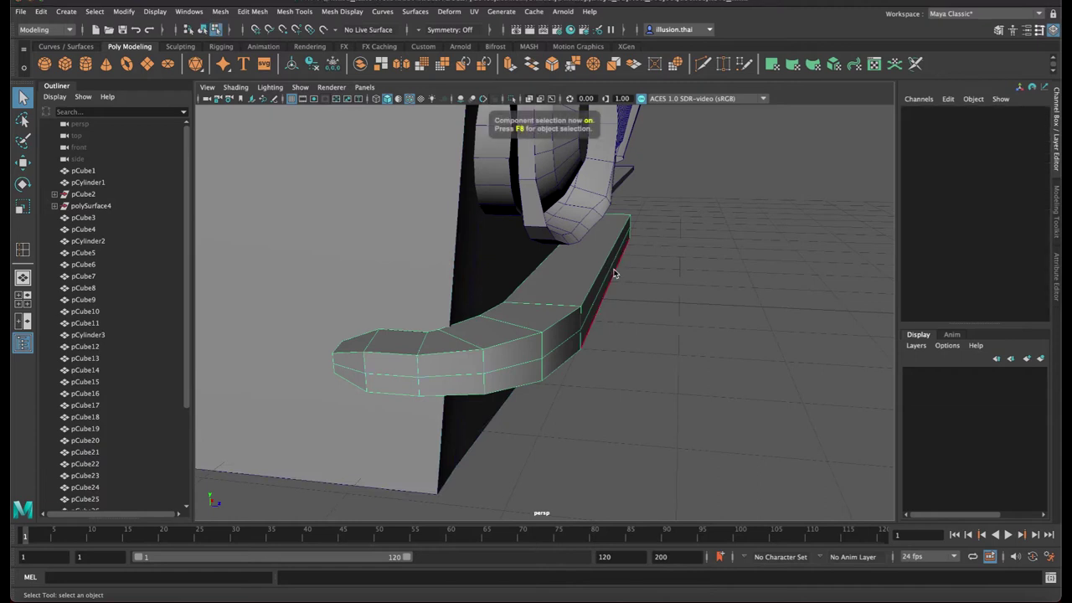
{"action": "left_click", "coordinate": [612, 283]}
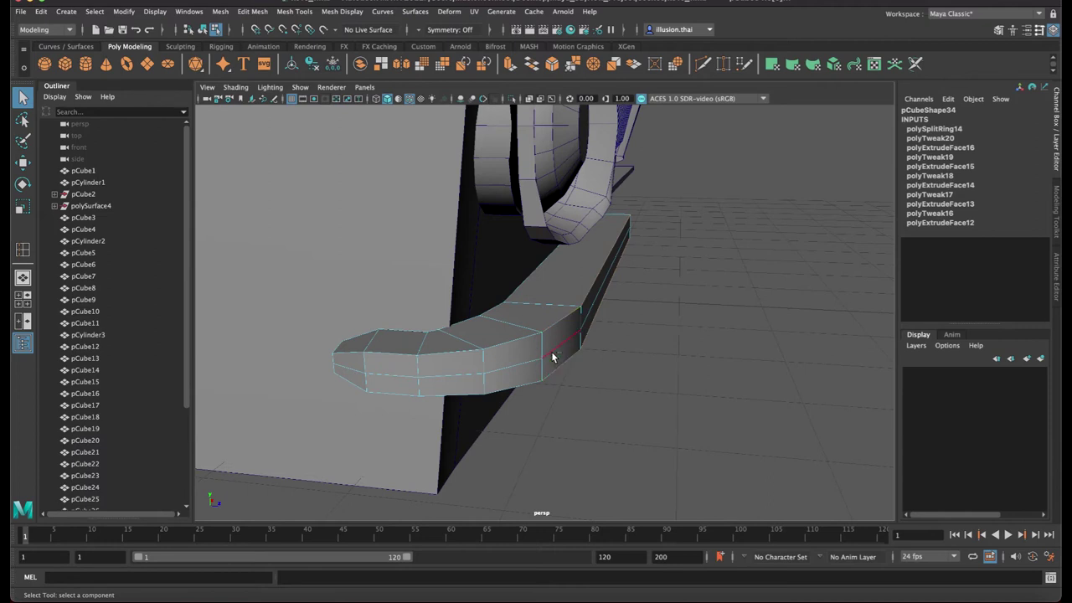
{"action": "key", "text": "w"}
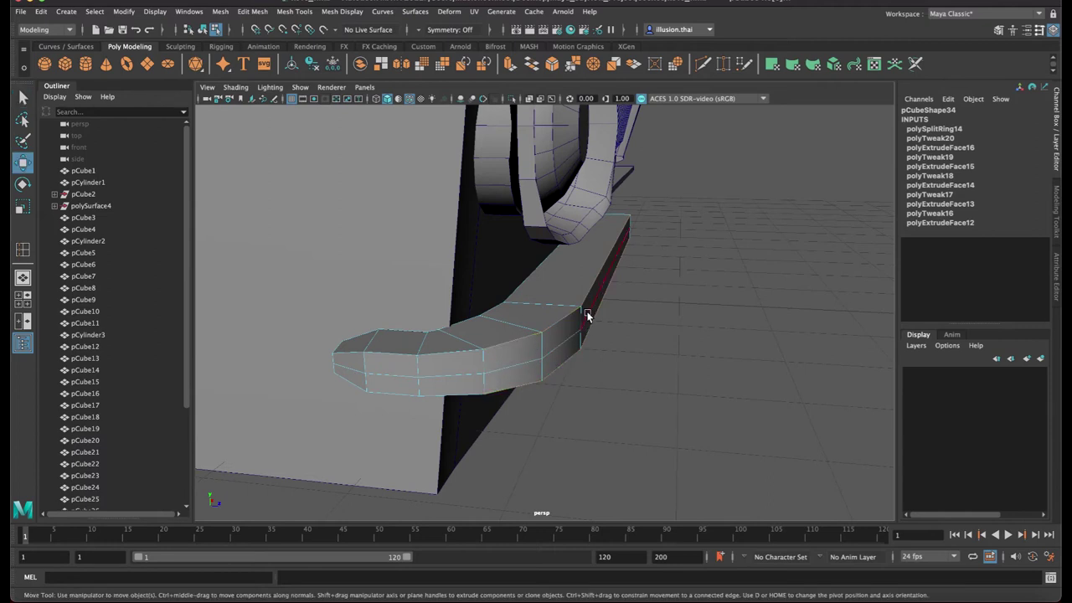
{"action": "left_click_drag", "start_coordinate": [652, 271], "coordinate": [640, 273]}
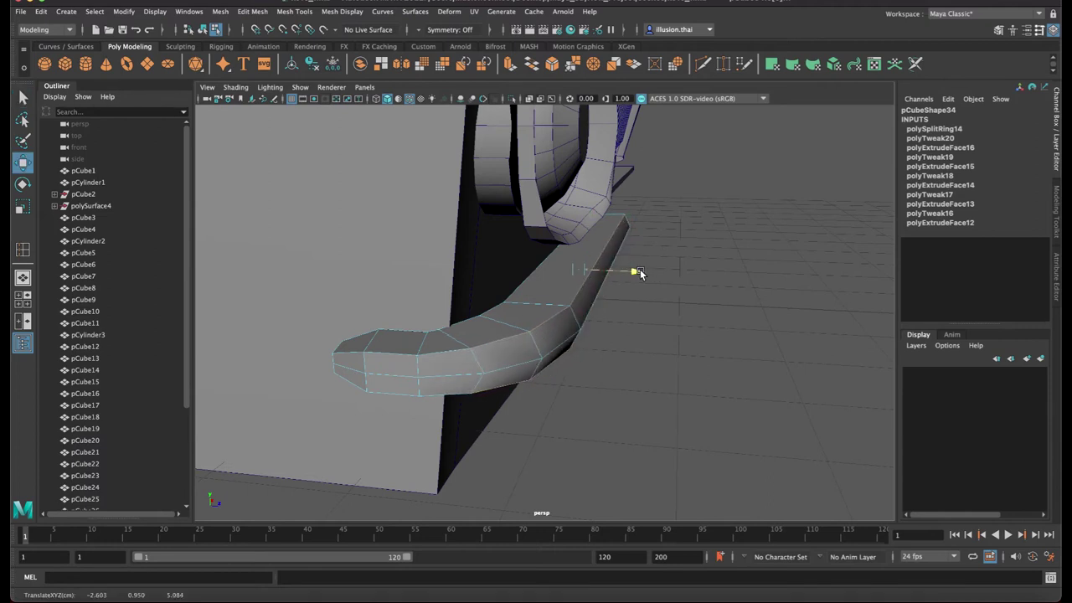
Select the upper and lower edges on the bumper's side section, move them inward to about X -5.267, and leave component mode
{"action": "left_click", "coordinate": [410, 358]}
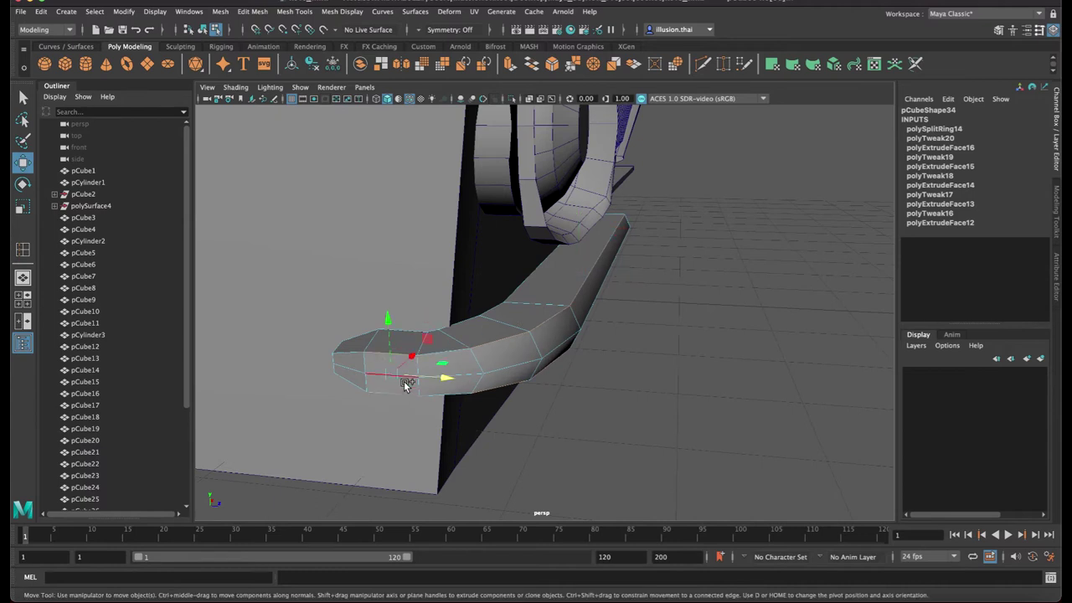
{"action": "left_click_drag", "start_coordinate": [413, 354], "coordinate": [416, 354]}
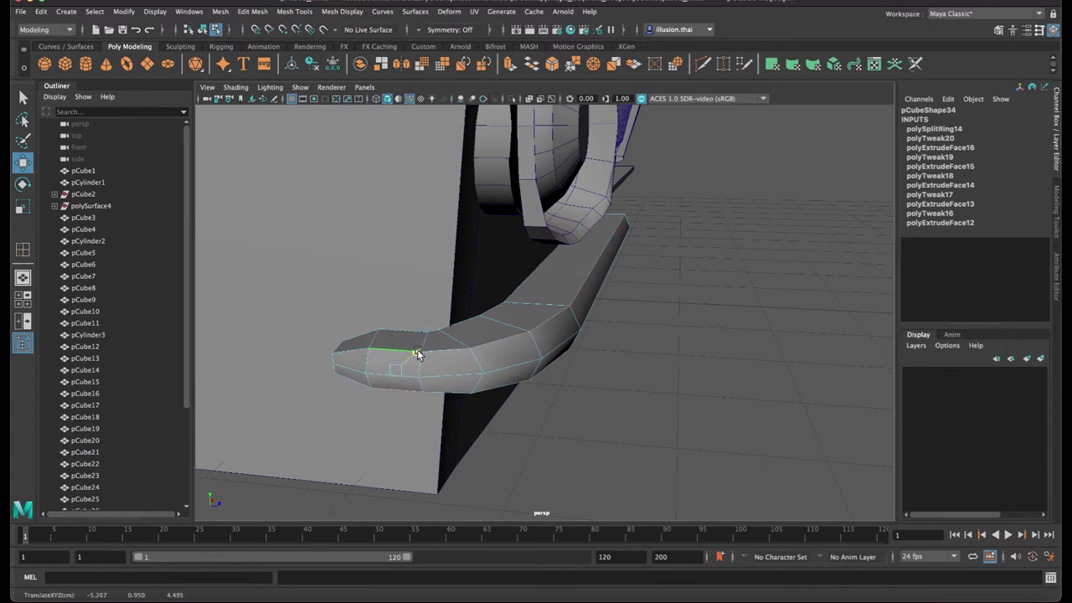
{"action": "right_click_drag", "start_coordinate": [531, 296], "coordinate": [595, 263]}
Select the whole bumper and scale it taller to a Y scale of about 0.477
{"action": "scroll", "coordinate": [727, 343], "scroll_direction": "down", "scroll_amount": 5}
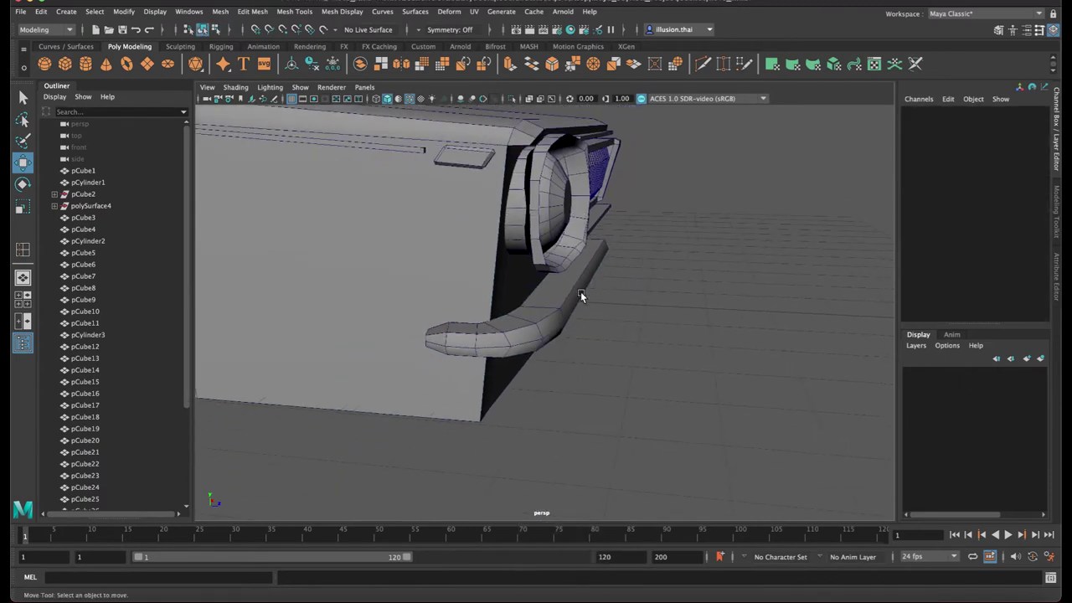
{"action": "left_click", "coordinate": [577, 289]}
{"action": "left_click_drag", "start_coordinate": [595, 305], "coordinate": [566, 297], "text": "alt"}
{"action": "key", "text": "r"}
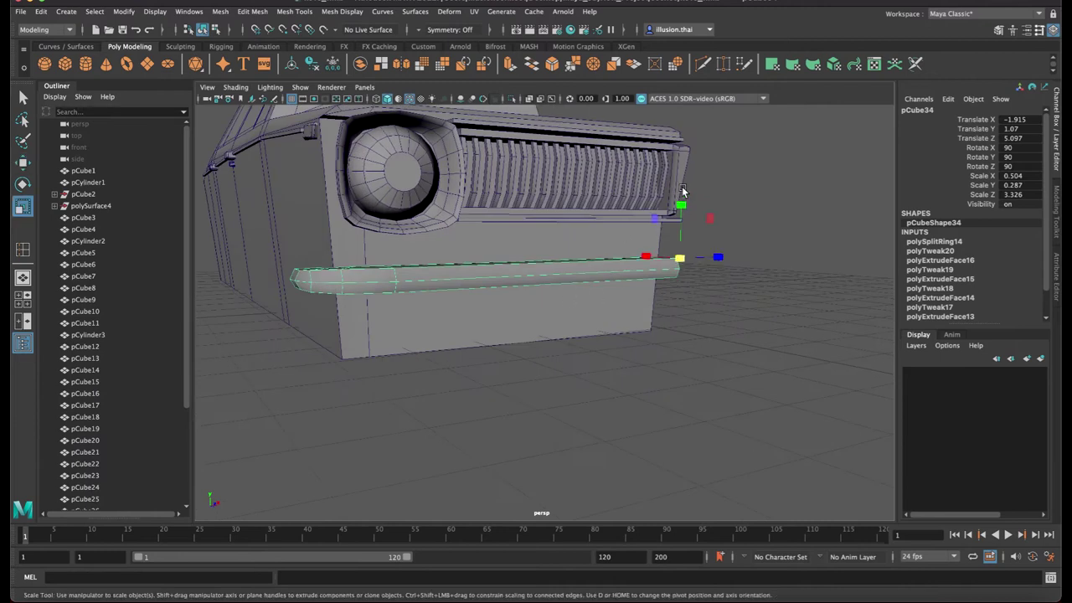
{"action": "left_click", "coordinate": [682, 175]}
{"action": "left_click", "coordinate": [690, 275]}
{"action": "left_click", "coordinate": [666, 269]}
{"action": "left_click_drag", "start_coordinate": [681, 206], "coordinate": [687, 172]}
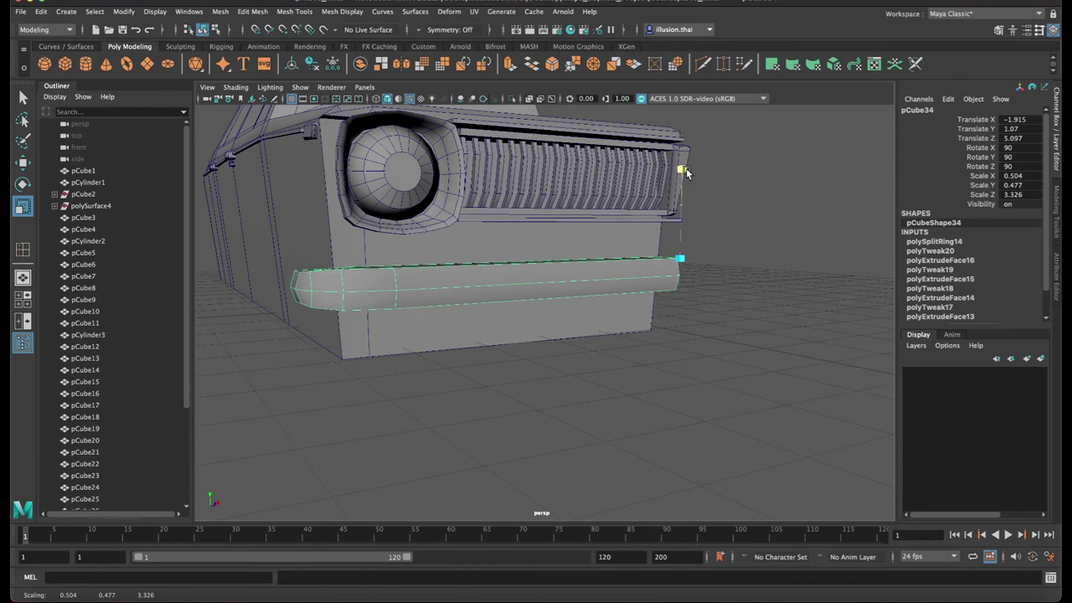
Raise the bumper to about Y 1.19 and move it forward to about Z 5.414
{"action": "left_click_drag", "start_coordinate": [711, 227], "coordinate": [717, 227], "text": "alt"}
{"action": "key", "text": "w"}
{"action": "left_click", "coordinate": [715, 227]}
{"action": "key", "text": "super+z"}
{"action": "left_click_drag", "start_coordinate": [675, 198], "coordinate": [711, 243]}
{"action": "left_click_drag", "start_coordinate": [709, 250], "coordinate": [694, 244], "text": "alt"}
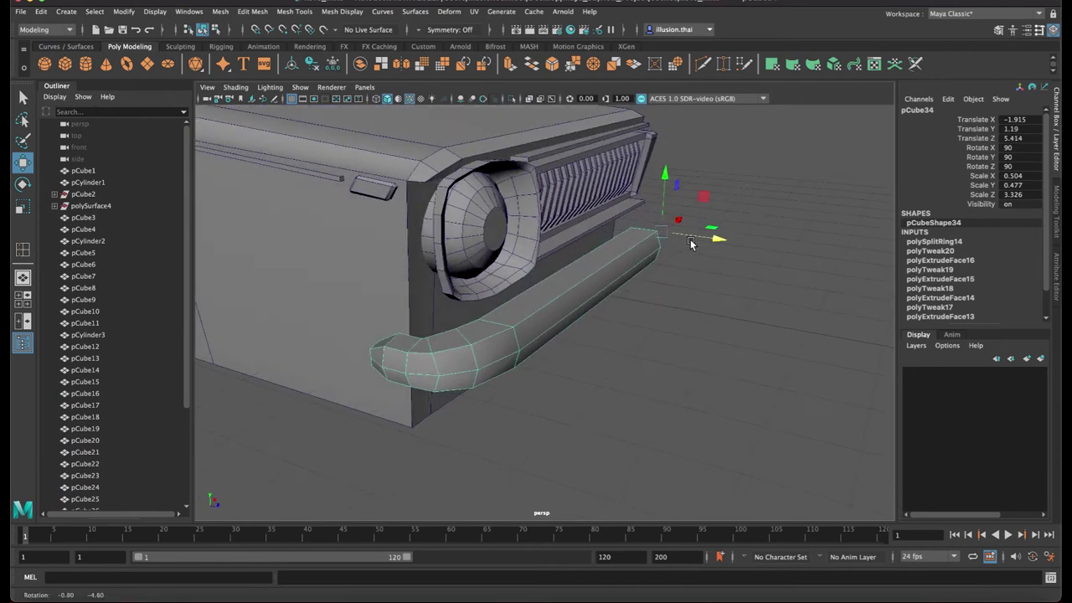
Select the small car body face in the corner above the headlight and delete it
{"action": "left_click", "coordinate": [347, 270]}
{"action": "middle_click_drag", "start_coordinate": [347, 270], "coordinate": [464, 259], "text": "alt"}
{"action": "left_click_drag", "start_coordinate": [526, 255], "coordinate": [500, 259], "text": "alt"}
{"action": "left_click_drag", "start_coordinate": [548, 205], "coordinate": [606, 302], "text": "alt"}
{"action": "right_click_drag", "start_coordinate": [541, 231], "coordinate": [542, 262]}
{"action": "left_click", "coordinate": [544, 231]}
{"action": "key", "text": "Delete"}
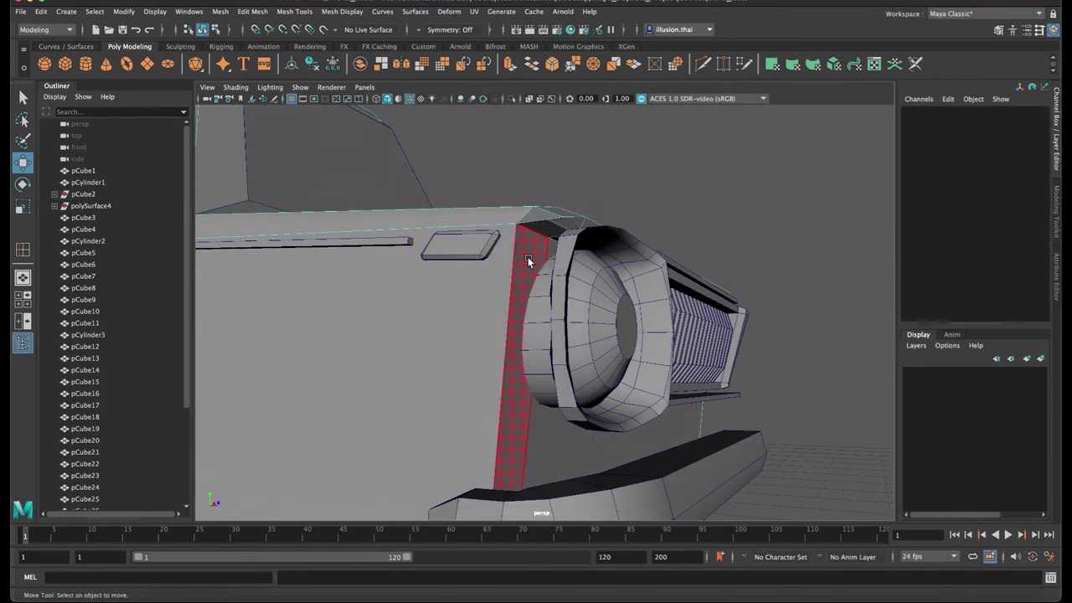
Extrude the narrow vertical body face beside the headlight and move it forward to about Z 4.896
{"action": "left_click", "coordinate": [528, 261]}
{"action": "key", "text": "ctrl+e"}
{"action": "left_click_drag", "start_coordinate": [565, 457], "coordinate": [590, 463]}
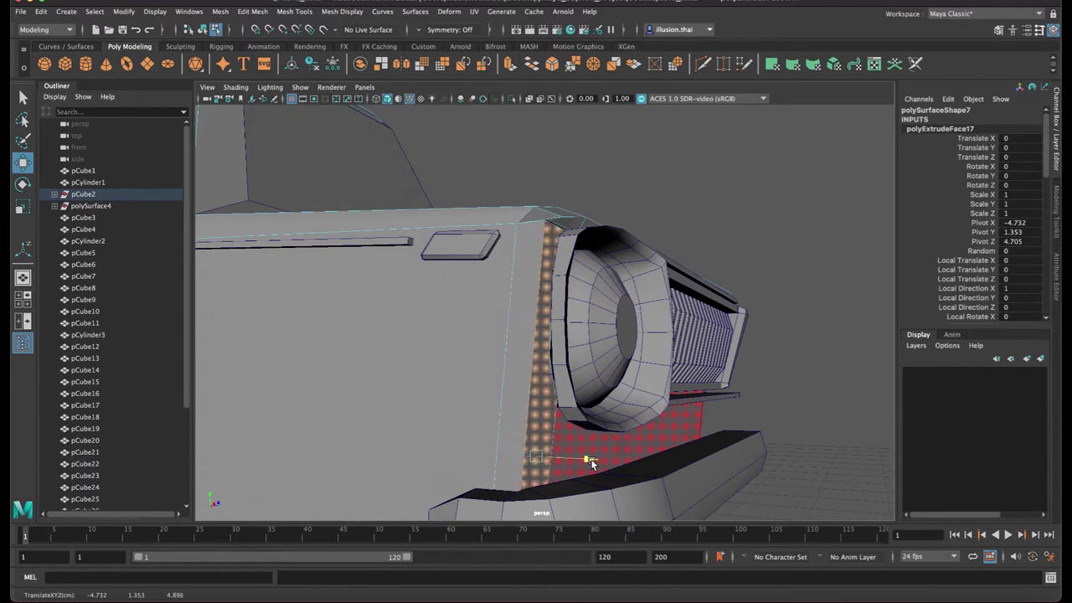
Snap the top rear vertex of the extruded corner strip onto the adjacent body corner vertex
{"action": "key", "text": "q"}
{"action": "right_click_drag", "start_coordinate": [528, 267], "coordinate": [477, 267]}
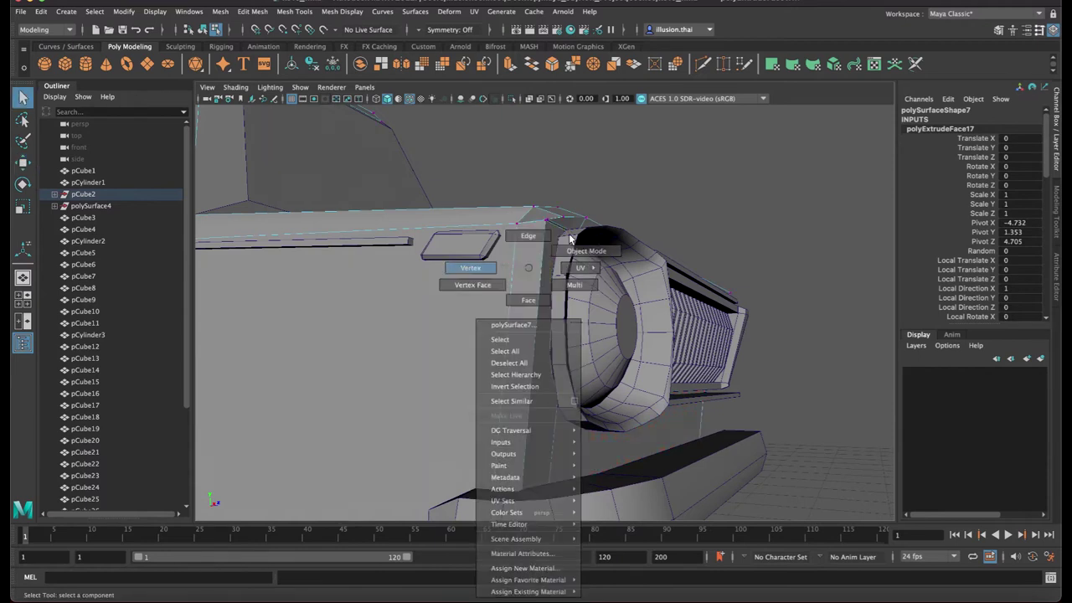
{"action": "left_click", "coordinate": [545, 223]}
{"action": "right_click_drag", "start_coordinate": [545, 223], "coordinate": [725, 249], "text": "alt"}
{"action": "middle_click_drag", "start_coordinate": [691, 126], "coordinate": [631, 284], "text": "alt"}
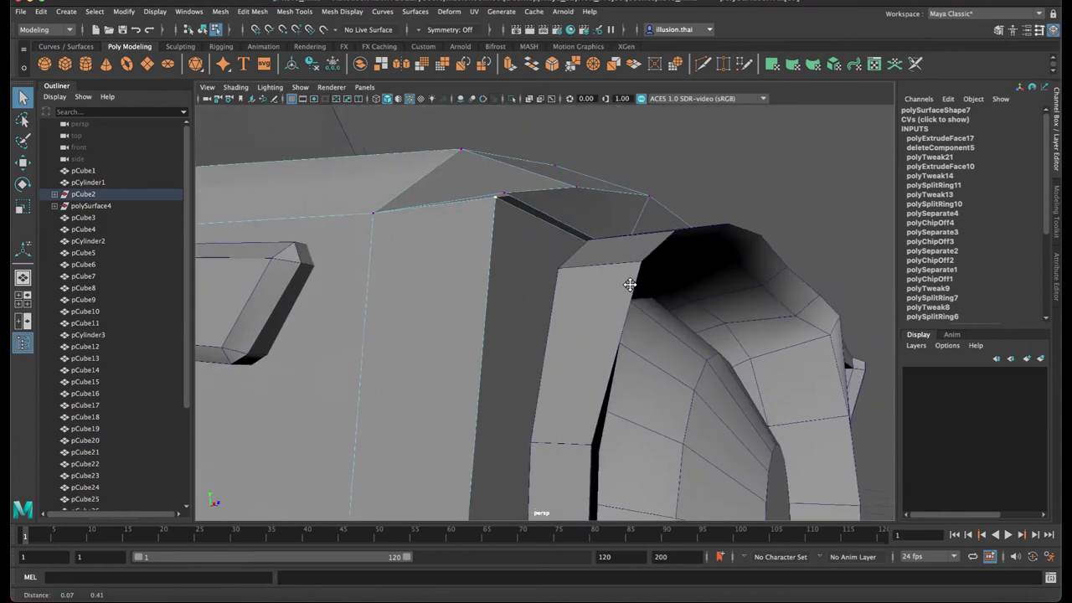
{"action": "key", "text": "w"}
{"action": "left_click", "coordinate": [497, 197]}
{"action": "key", "text": "c"}
{"action": "left_click_drag", "start_coordinate": [500, 199], "coordinate": [476, 194]}
Snap the strip's top front vertex to the neighbouring body edge above the headlight
{"action": "key", "text": "4"}
{"action": "left_click", "coordinate": [612, 254]}
{"action": "middle_click_drag", "start_coordinate": [585, 237], "coordinate": [661, 281]}
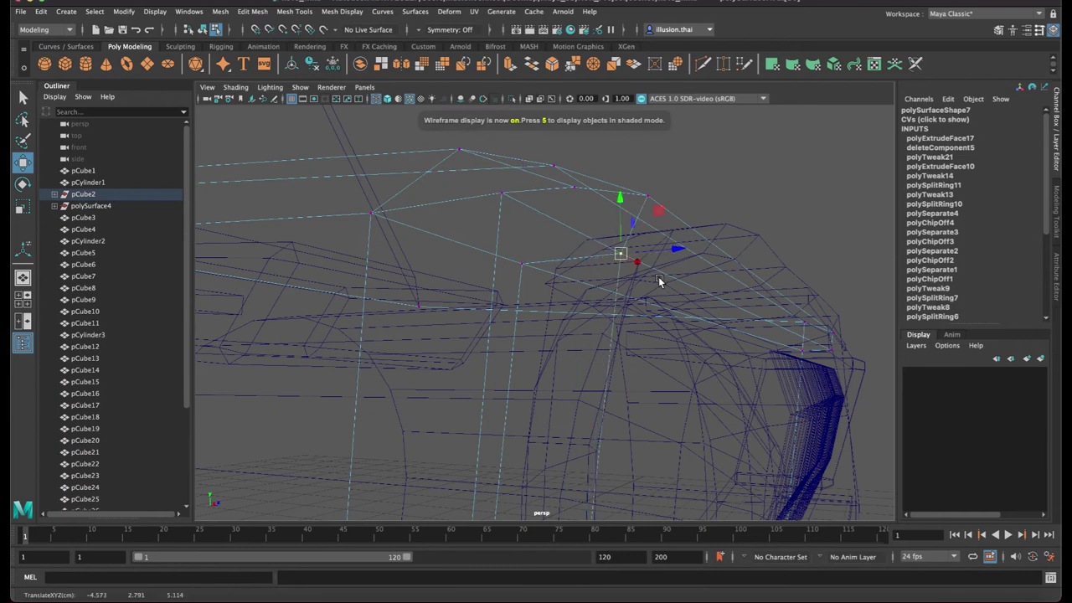
{"action": "key", "text": "5"}
{"action": "right_click_drag", "start_coordinate": [714, 339], "coordinate": [575, 340], "text": "alt"}
{"action": "middle_click_drag", "start_coordinate": [574, 339], "coordinate": [575, 292], "text": "alt"}
{"action": "mouse_move", "coordinate": [574, 293]}
{"action": "left_mouse_down", "text": "alt"}
{"action": "mouse_move", "coordinate": [584, 308]}
{"action": "mouse_move", "coordinate": [493, 211]}
{"action": "mouse_move", "coordinate": [480, 240]}
{"action": "left_mouse_up", "text": "alt"}
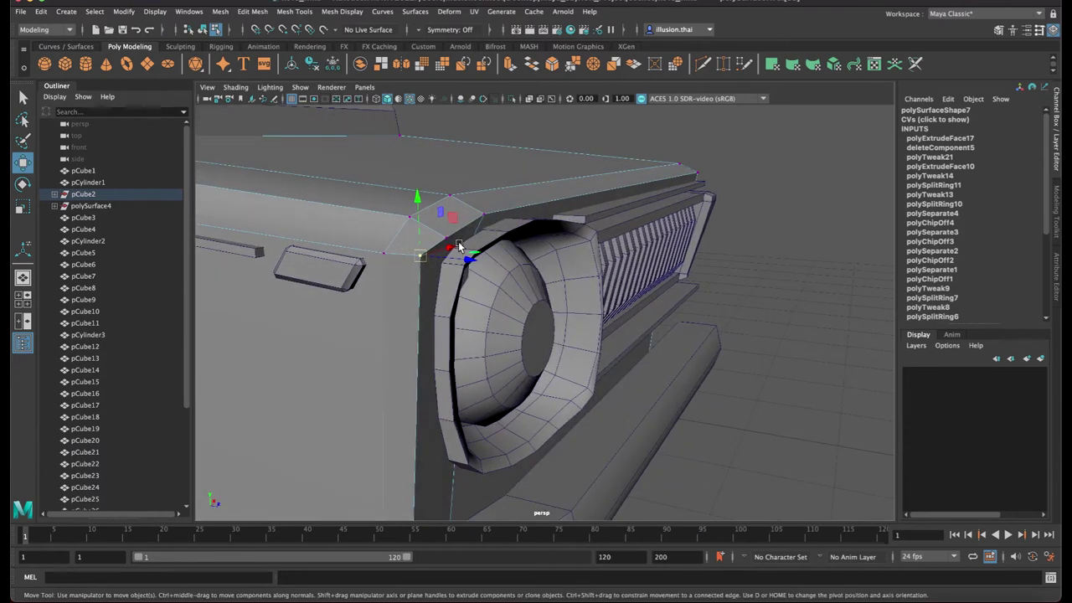
Select the car body as a whole object and merge its overlapping vertices with a distance threshold of 0.01
{"action": "left_click_drag", "start_coordinate": [453, 326], "coordinate": [522, 336], "text": "alt"}
{"action": "left_click_drag", "start_coordinate": [499, 333], "coordinate": [518, 344], "text": "alt"}
{"action": "left_click_drag", "start_coordinate": [446, 310], "coordinate": [455, 309], "text": "alt"}
{"action": "right_click_drag", "start_coordinate": [455, 297], "coordinate": [488, 284]}
{"action": "left_click", "coordinate": [770, 358]}
{"action": "left_click", "coordinate": [433, 298]}
{"action": "left_click", "coordinate": [251, 10]}
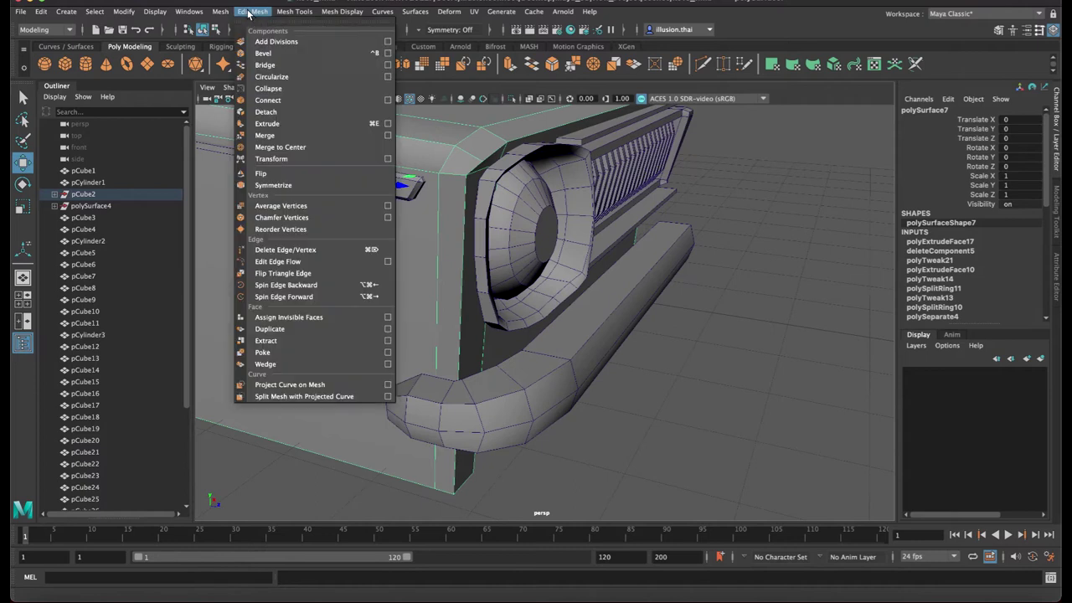
{"action": "left_click", "coordinate": [285, 135]}
Select the front face of the corner strip beside the headlight and adjust its position along Z
{"action": "key", "text": "q"}
{"action": "right_click_drag", "start_coordinate": [441, 242], "coordinate": [461, 277]}
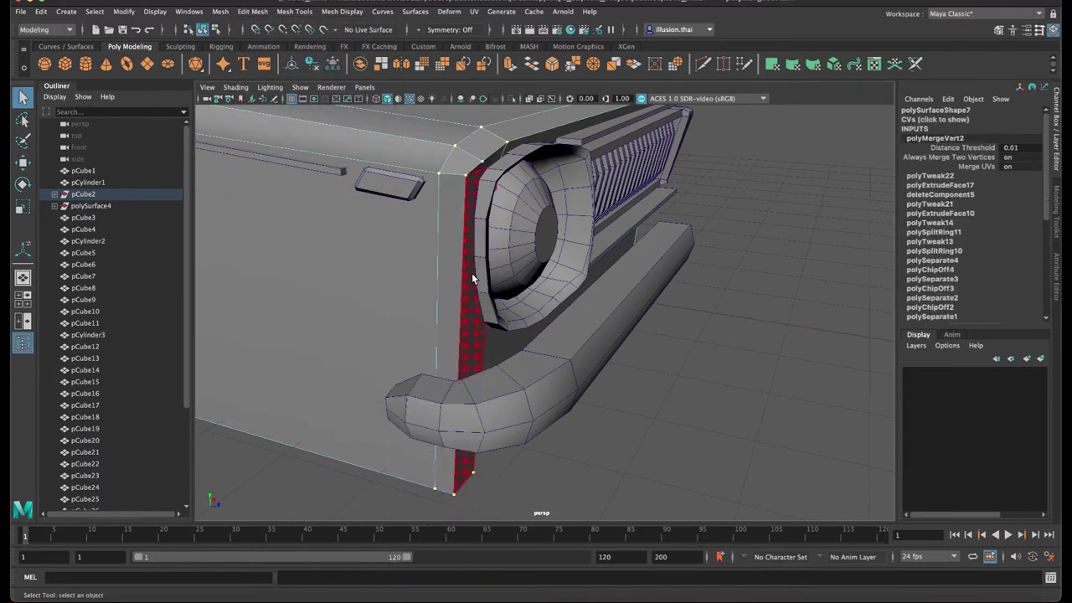
{"action": "left_click", "coordinate": [471, 273]}
{"action": "key", "text": "w"}
{"action": "mouse_move", "coordinate": [523, 357]}
{"action": "left_mouse_down"}
{"action": "mouse_move", "coordinate": [532, 359]}
{"action": "mouse_move", "coordinate": [522, 356]}
{"action": "left_mouse_up"}
{"action": "middle_click_drag", "start_coordinate": [504, 393], "coordinate": [475, 291], "text": "alt"}
Select the corner strip's bottom front edge and shift it along Z
{"action": "right_click_drag", "start_coordinate": [441, 375], "coordinate": [438, 266]}
{"action": "left_click", "coordinate": [436, 396]}
{"action": "left_click_drag", "start_coordinate": [485, 407], "coordinate": [508, 413]}
{"action": "left_click_drag", "start_coordinate": [469, 316], "coordinate": [433, 308], "text": "alt"}
{"action": "left_click_drag", "start_coordinate": [475, 280], "coordinate": [474, 358], "text": "alt"}
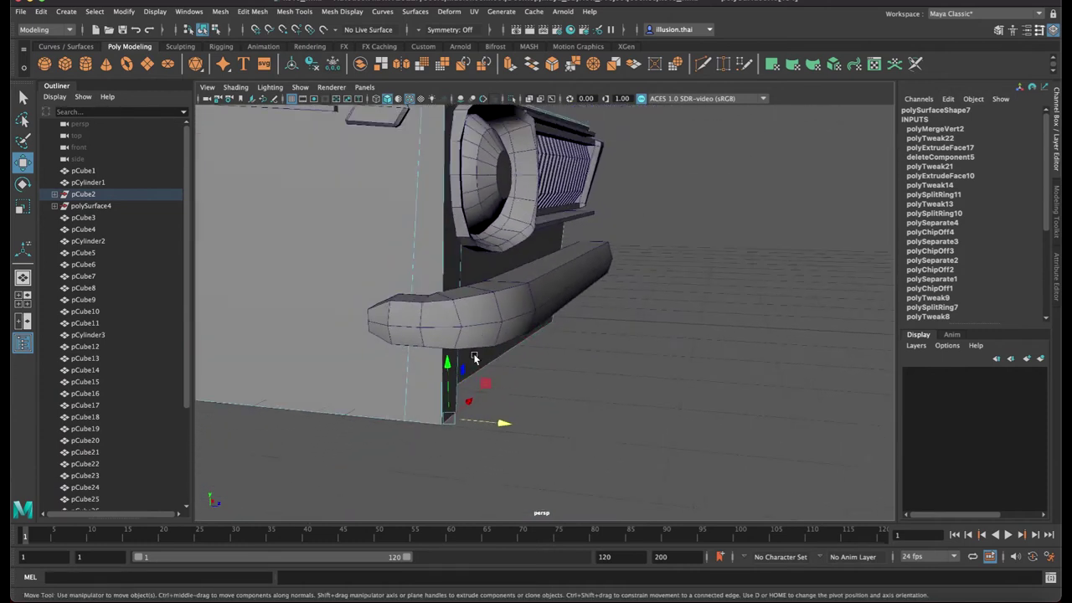
{"action": "left_click_drag", "start_coordinate": [496, 423], "coordinate": [450, 359]}
{"action": "middle_click_drag", "start_coordinate": [449, 359], "coordinate": [524, 392], "text": "alt"}
Return to whole-object selection and raise the bumper closer to the headlight and grille
{"action": "key", "text": "q"}
{"action": "right_click_drag", "start_coordinate": [554, 273], "coordinate": [611, 254]}
{"action": "left_click", "coordinate": [638, 412]}
{"action": "mouse_move", "coordinate": [559, 375]}
{"action": "left_mouse_down", "text": "alt"}
{"action": "mouse_move", "coordinate": [597, 382]}
{"action": "mouse_move", "coordinate": [576, 368]}
{"action": "left_mouse_up", "text": "alt"}
{"action": "left_click", "coordinate": [568, 314]}
{"action": "key", "text": "w"}
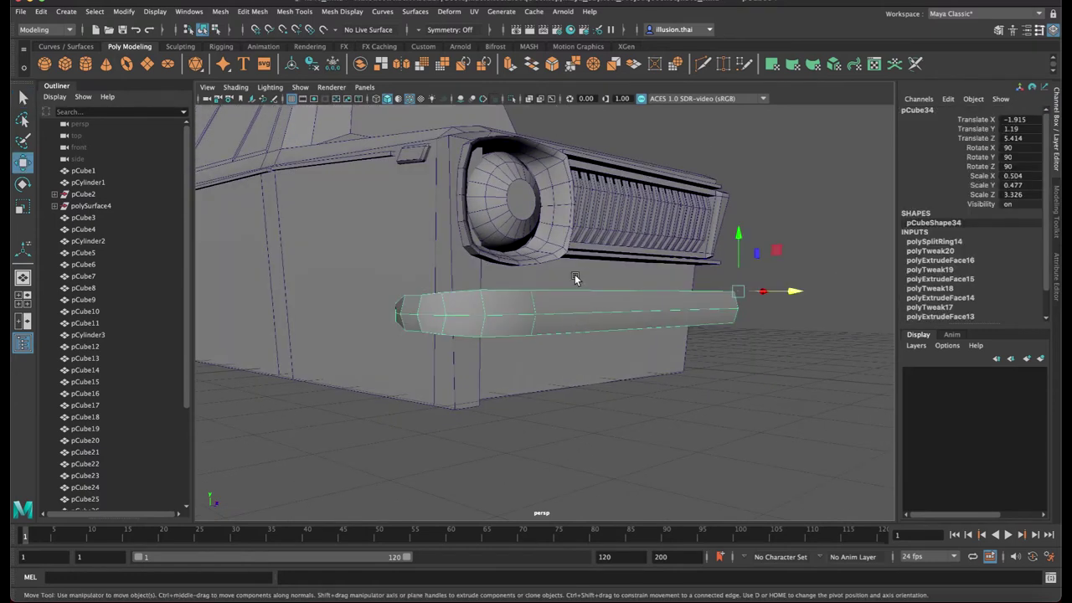
{"action": "left_click", "coordinate": [739, 233]}
{"action": "left_click", "coordinate": [723, 300]}
{"action": "left_click_drag", "start_coordinate": [737, 238], "coordinate": [667, 288]}
{"action": "middle_click_drag", "start_coordinate": [666, 287], "coordinate": [605, 303], "text": "alt"}
Insert two horizontal edge loops around the body, one just above and one just below the bumper
{"action": "left_click", "coordinate": [492, 298]}
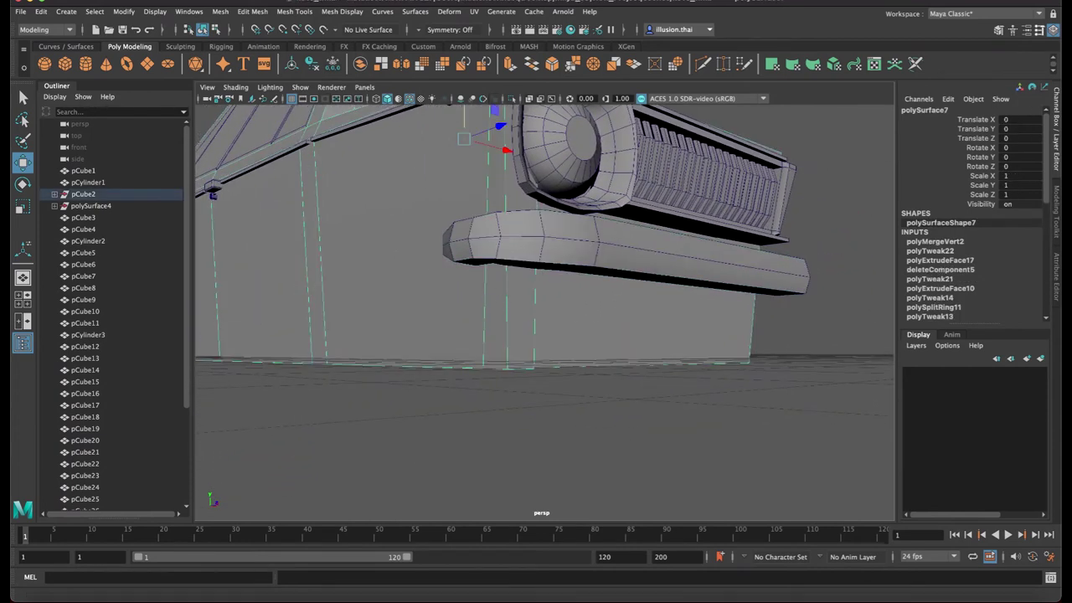
{"action": "left_click", "coordinate": [252, 11]}
{"action": "mouse_move", "coordinate": [299, 12]}
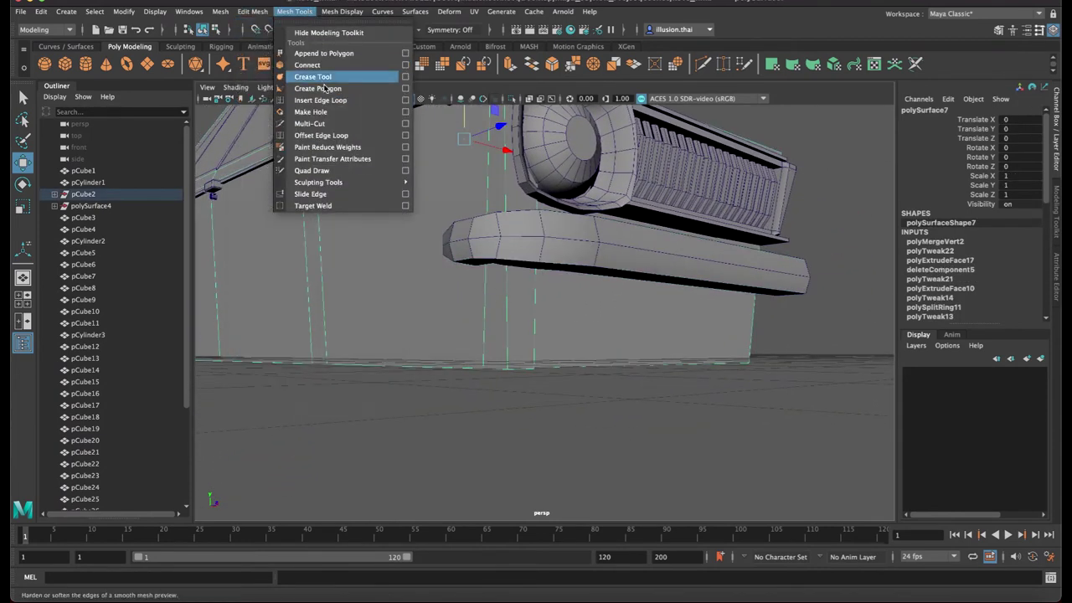
{"action": "left_click", "coordinate": [335, 100]}
{"action": "mouse_move", "coordinate": [505, 303]}
{"action": "left_mouse_down"}
{"action": "mouse_move", "coordinate": [509, 283]}
{"action": "mouse_move", "coordinate": [510, 318]}
{"action": "mouse_move", "coordinate": [512, 303]}
{"action": "left_mouse_up"}
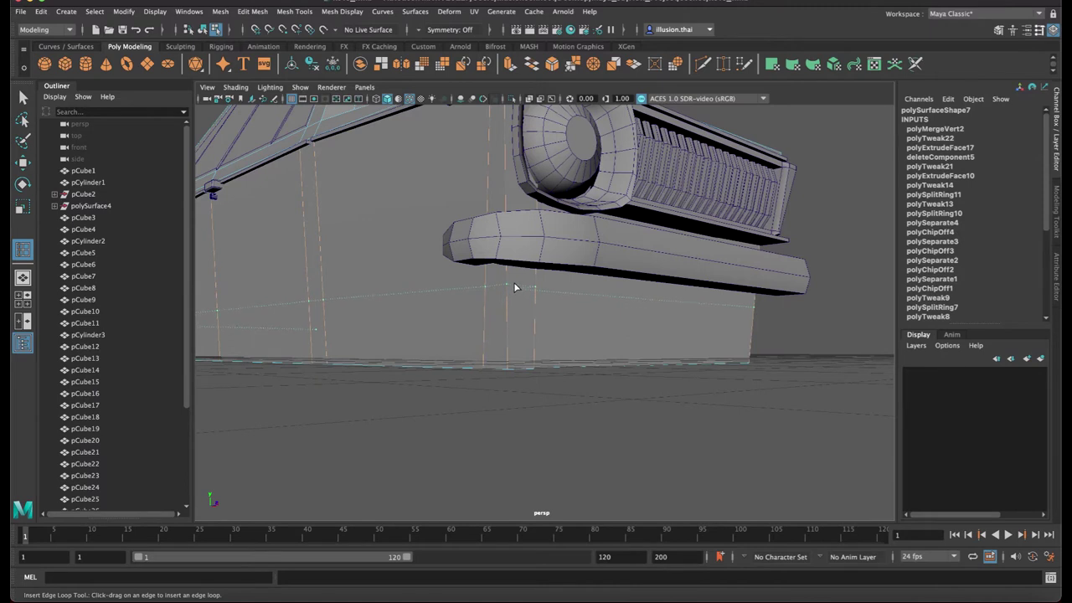
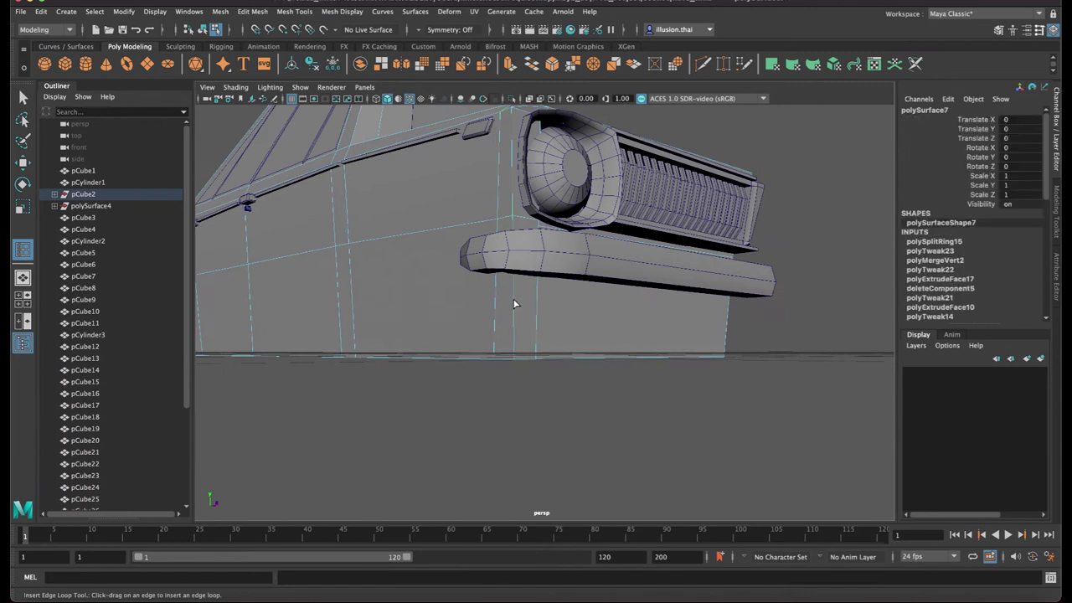
{"action": "left_click_drag", "start_coordinate": [515, 304], "coordinate": [476, 312]}
Select the front-corner body vertices on the new edge loops and move them outward along X
{"action": "key", "text": "q"}
{"action": "right_click_drag", "start_coordinate": [472, 296], "coordinate": [417, 299]}
{"action": "key", "text": "4"}
{"action": "left_click_drag", "start_coordinate": [411, 332], "coordinate": [381, 338], "text": "alt"}
{"action": "left_click_drag", "start_coordinate": [370, 406], "coordinate": [398, 397]}
{"action": "mouse_move", "coordinate": [493, 334]}
{"action": "left_mouse_down"}
{"action": "mouse_move", "coordinate": [540, 353]}
{"action": "mouse_move", "coordinate": [484, 348]}
{"action": "mouse_move", "coordinate": [529, 337]}
{"action": "mouse_move", "coordinate": [510, 337]}
{"action": "left_mouse_up"}
{"action": "key", "text": "w"}
{"action": "left_click_drag", "start_coordinate": [426, 328], "coordinate": [454, 323], "text": "alt"}
{"action": "left_click_drag", "start_coordinate": [507, 303], "coordinate": [506, 307]}
{"action": "key", "text": "5"}
{"action": "middle_click_drag", "start_coordinate": [510, 255], "coordinate": [544, 263], "text": "alt"}
{"action": "mouse_move", "coordinate": [544, 263]}
{"action": "left_mouse_down", "text": "alt"}
{"action": "mouse_move", "coordinate": [566, 261]}
{"action": "mouse_move", "coordinate": [545, 258]}
{"action": "left_mouse_up", "text": "alt"}
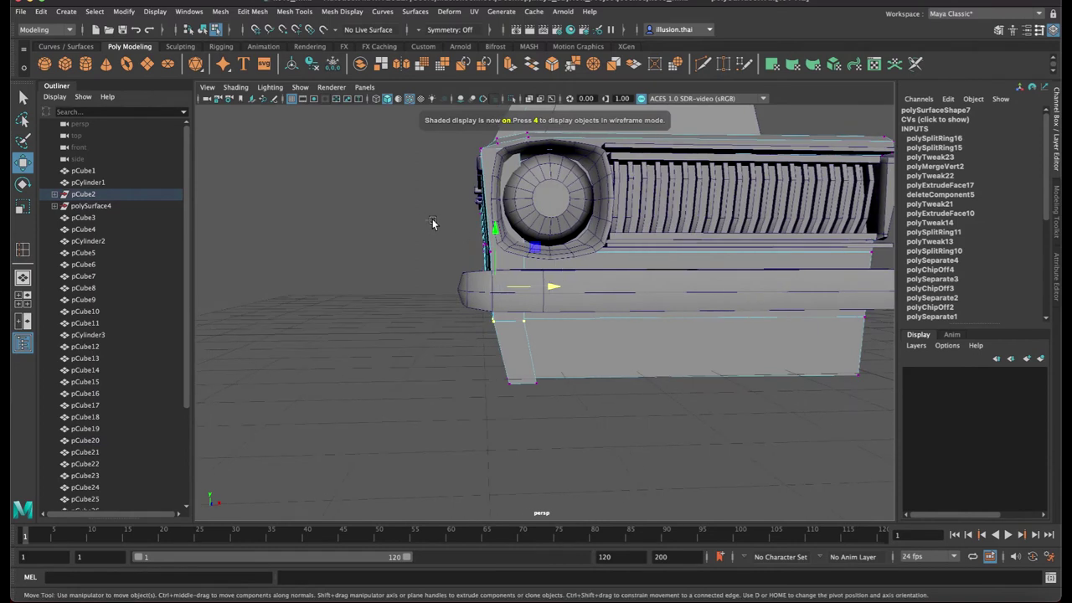
Leave vertex editing on the body and clear the selection
{"action": "key", "text": "5"}
{"action": "mouse_move", "coordinate": [517, 261]}
{"action": "left_mouse_down", "text": "alt"}
{"action": "mouse_move", "coordinate": [548, 237]}
{"action": "mouse_move", "coordinate": [542, 256]}
{"action": "mouse_move", "coordinate": [562, 261]}
{"action": "left_mouse_up", "text": "alt"}
{"action": "key", "text": "4"}
{"action": "key", "text": "5"}
{"action": "key", "text": "q"}
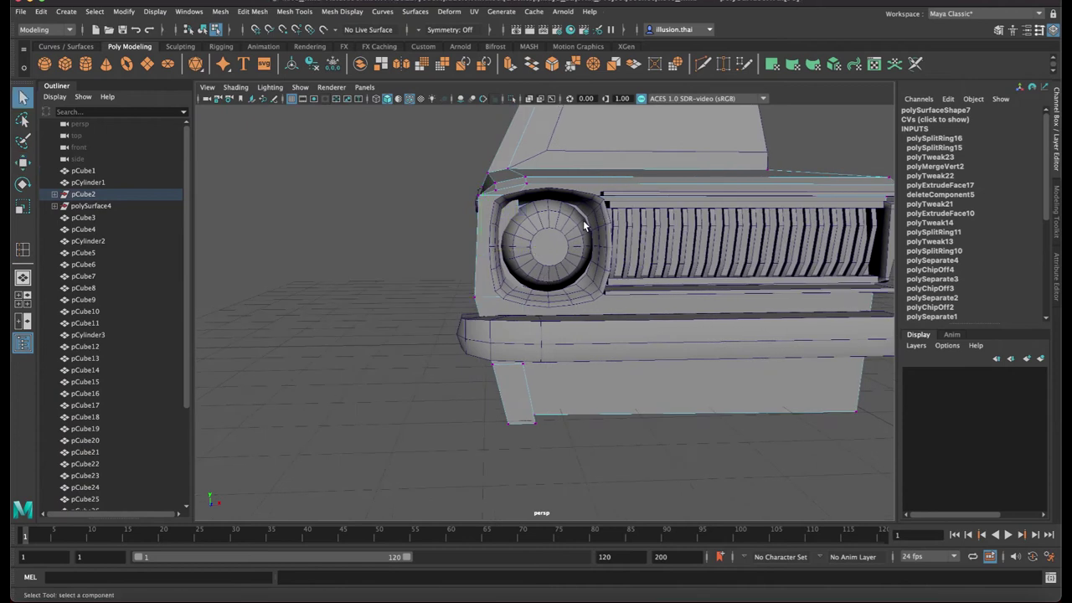
{"action": "right_click_drag", "start_coordinate": [604, 172], "coordinate": [628, 160]}
{"action": "left_click", "coordinate": [458, 202]}
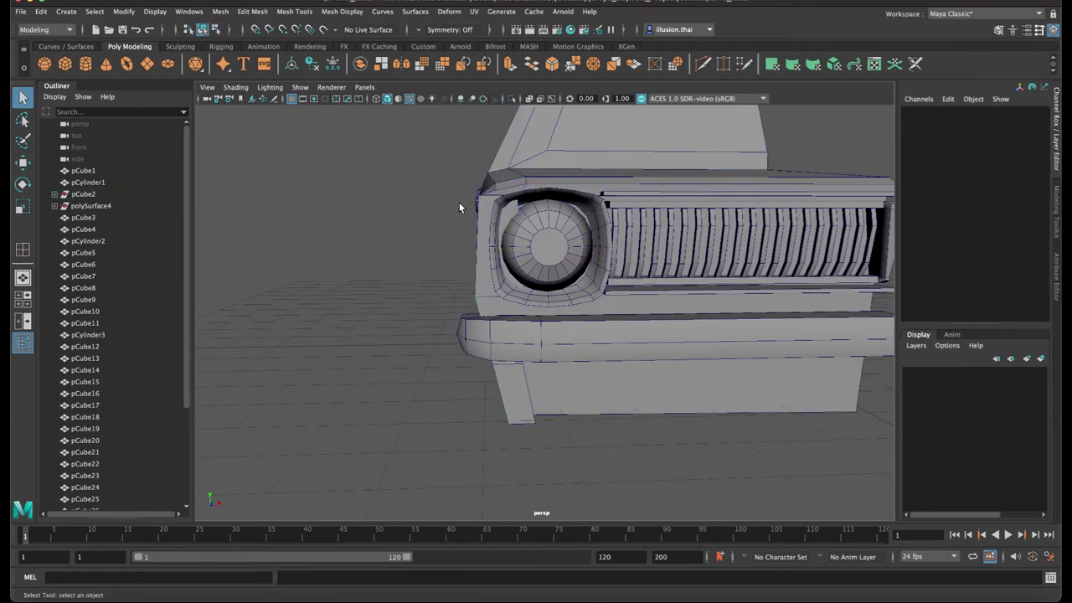
Select all the grille slats and frame pieces, leaving out the body, headlight housing and bumper
{"action": "left_click", "coordinate": [564, 195]}
{"action": "left_click", "coordinate": [558, 238], "text": "shift"}
{"action": "key", "text": "w"}
{"action": "left_click_drag", "start_coordinate": [596, 243], "coordinate": [641, 224]}
{"action": "left_click", "coordinate": [651, 209]}
{"action": "left_click", "coordinate": [653, 220], "text": "shift"}
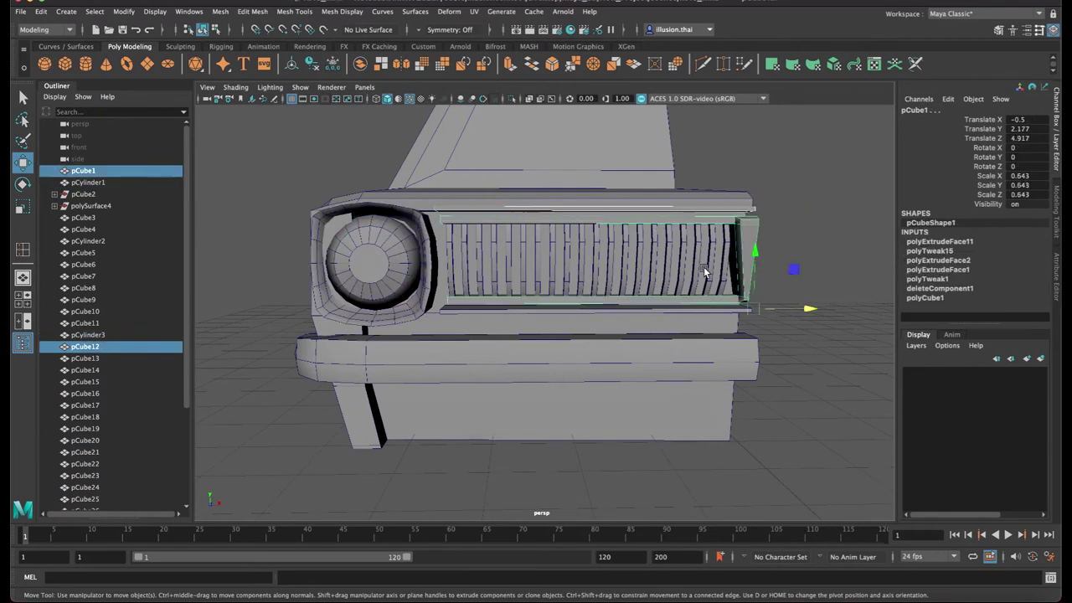
{"action": "left_click_drag", "start_coordinate": [672, 298], "coordinate": [709, 293], "text": "alt"}
{"action": "key", "text": "4"}
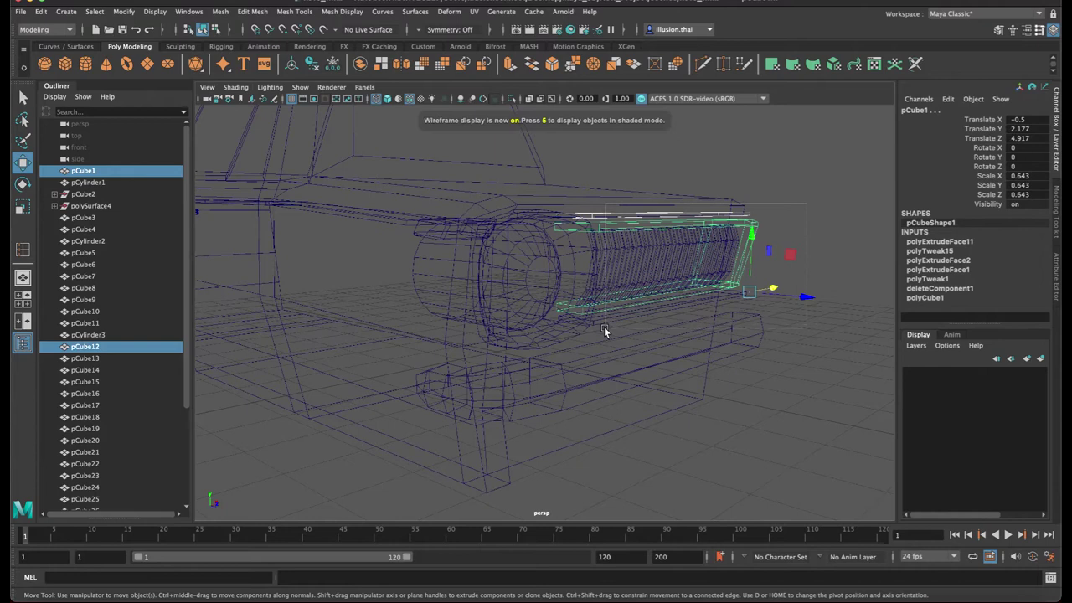
{"action": "mouse_move", "coordinate": [807, 204]}
{"action": "left_mouse_down"}
{"action": "mouse_move", "coordinate": [583, 324]}
{"action": "mouse_move", "coordinate": [613, 308]}
{"action": "left_mouse_up"}
{"action": "key", "text": "5"}
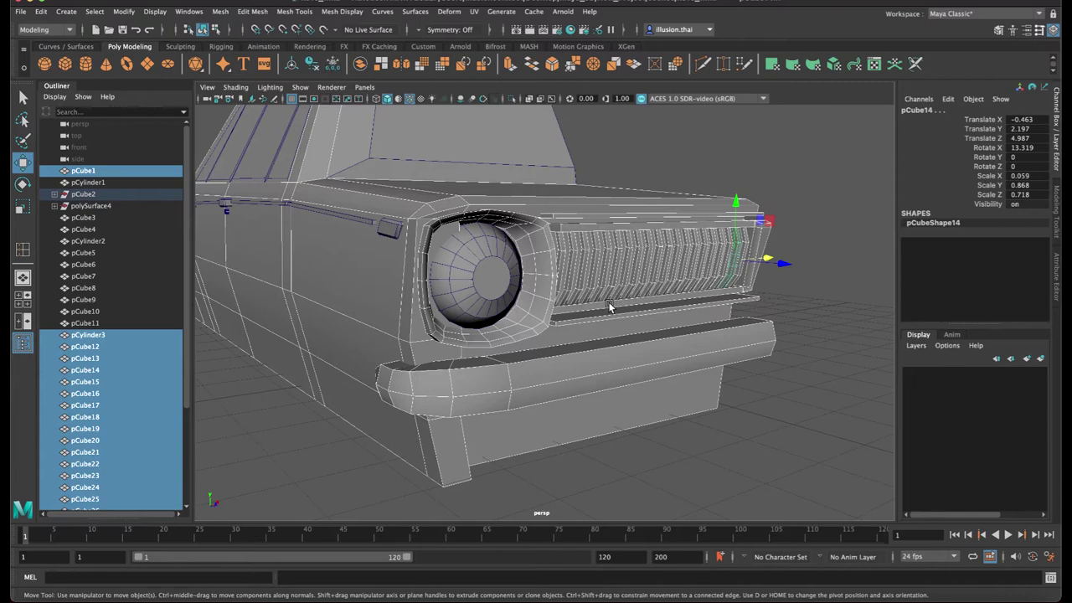
{"action": "key", "text": "4"}
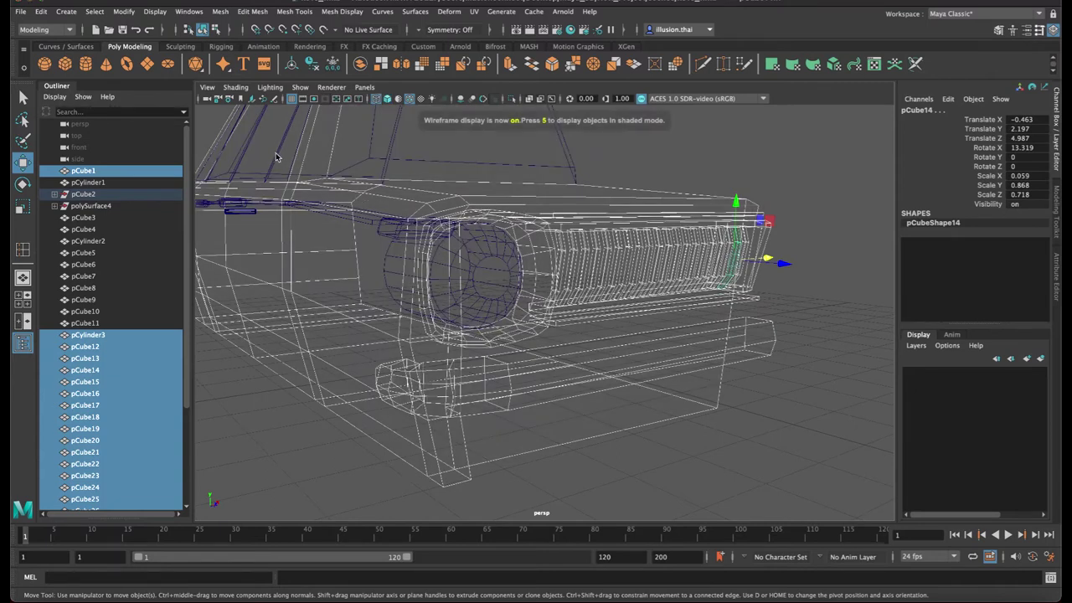
{"action": "mouse_move", "coordinate": [506, 508]}
{"action": "left_mouse_down", "text": "ctrl"}
{"action": "mouse_move", "coordinate": [512, 520]}
{"action": "mouse_move", "coordinate": [502, 521]}
{"action": "left_mouse_up", "text": "ctrl"}
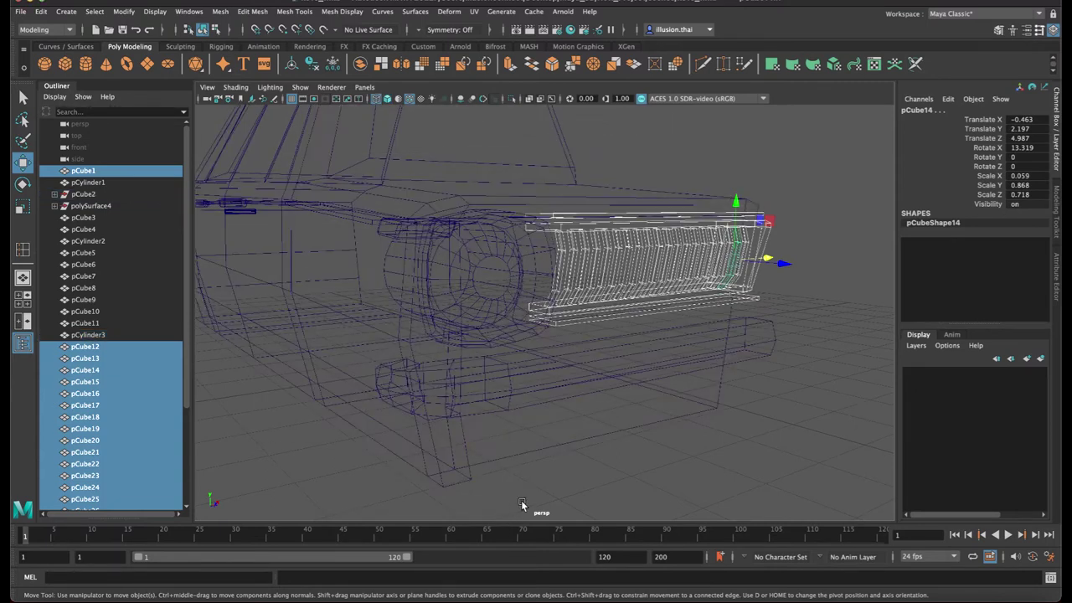
Group the selected grille pieces and snap the group's pivot to the grille's lower corner at the car's centre end
{"action": "key", "text": "5"}
{"action": "mouse_move", "coordinate": [572, 386]}
{"action": "left_mouse_down", "text": "alt"}
{"action": "mouse_move", "coordinate": [548, 388]}
{"action": "mouse_move", "coordinate": [571, 371]}
{"action": "left_mouse_up", "text": "alt"}
{"action": "left_click_drag", "start_coordinate": [637, 345], "coordinate": [547, 359], "text": "alt"}
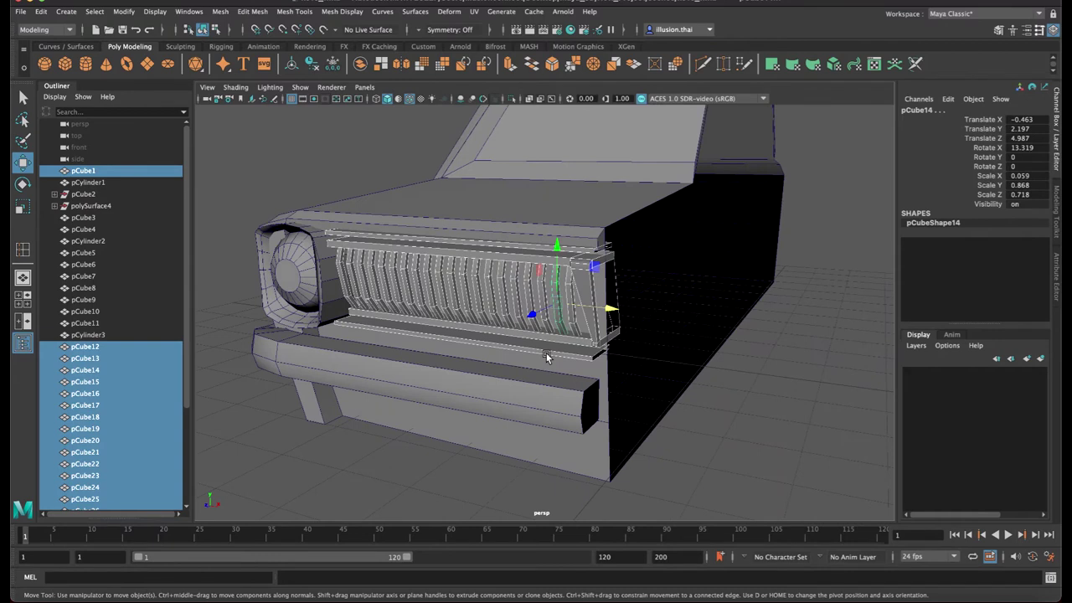
{"action": "key", "text": "ctrl+g"}
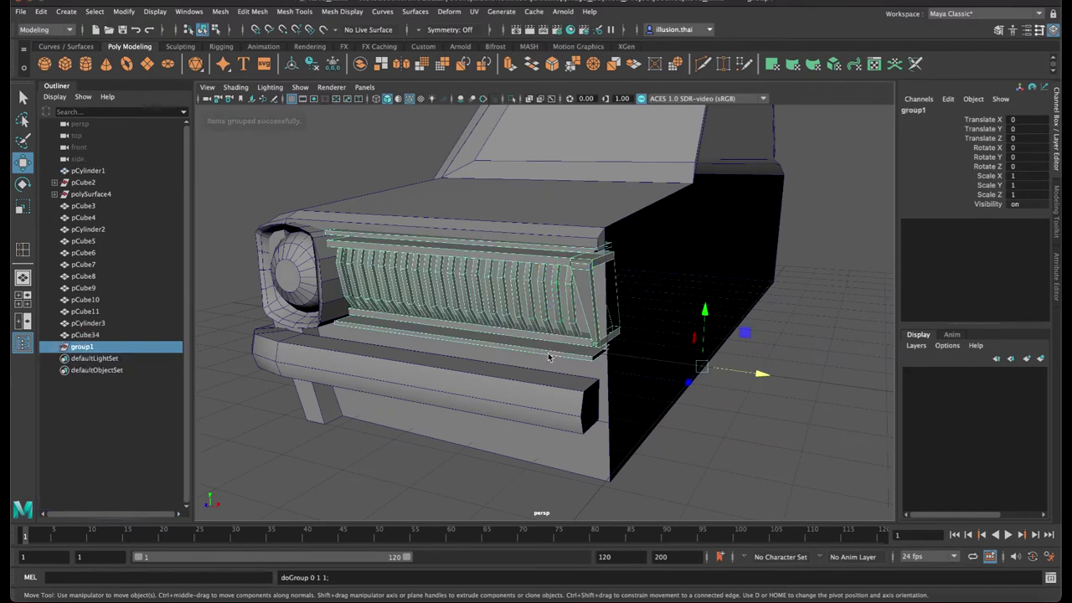
{"action": "key", "text": "f"}
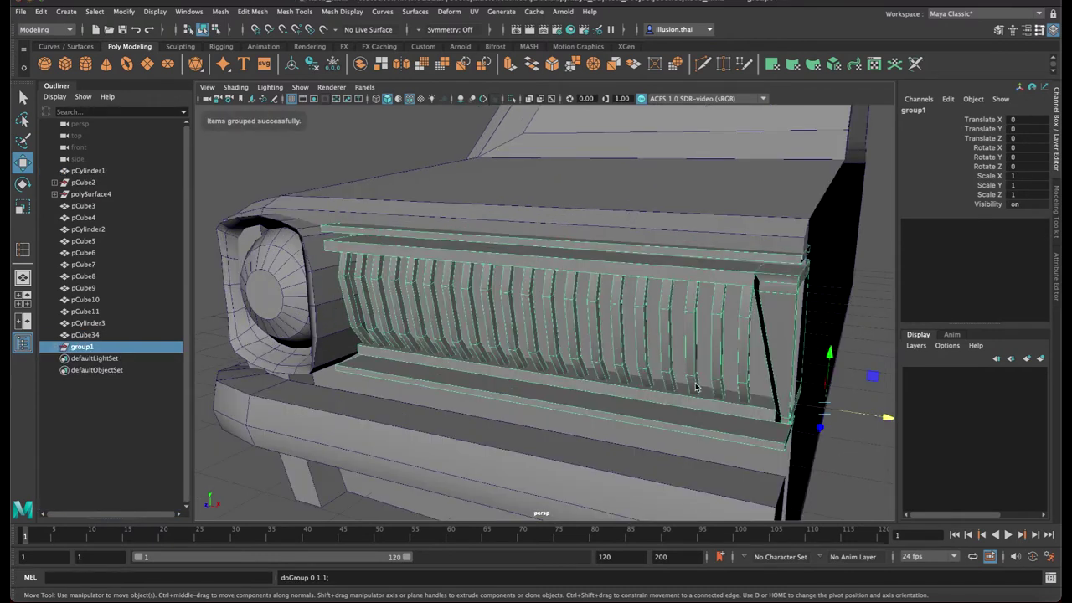
{"action": "key", "text": "d"}
{"action": "key", "text": "c"}
{"action": "middle_click_drag", "start_coordinate": [791, 369], "coordinate": [798, 461]}
Widen the grille group to an X scale of about 1.044
{"action": "key", "text": "r"}
{"action": "left_click_drag", "start_coordinate": [845, 430], "coordinate": [831, 428]}
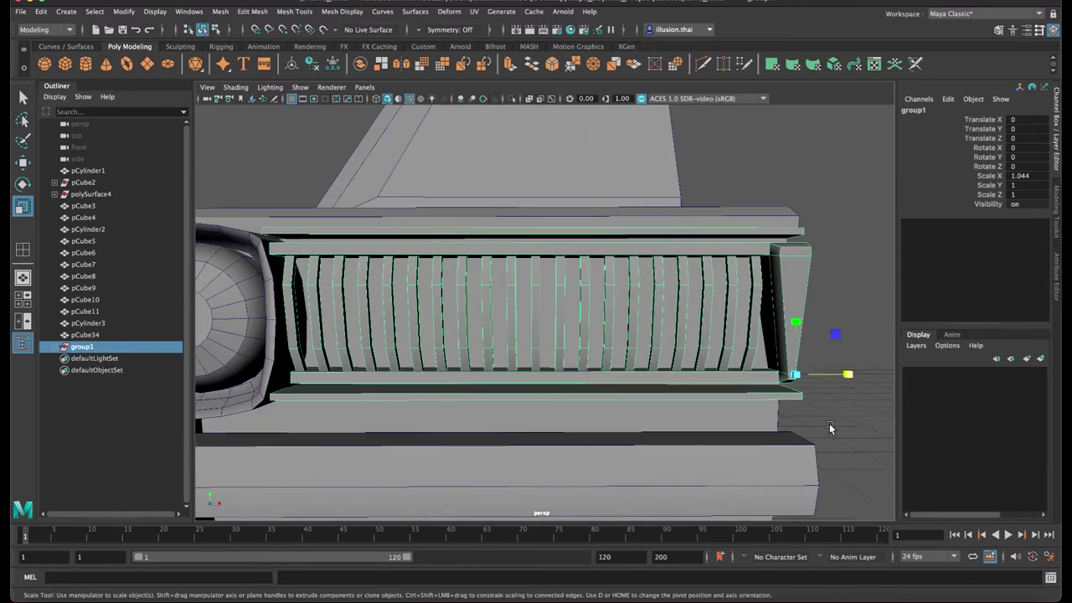
{"action": "right_click_drag", "start_coordinate": [830, 428], "coordinate": [634, 410], "text": "alt"}
{"action": "middle_click_drag", "start_coordinate": [634, 409], "coordinate": [685, 365], "text": "alt"}
{"action": "left_click_drag", "start_coordinate": [683, 362], "coordinate": [642, 352], "text": "alt"}
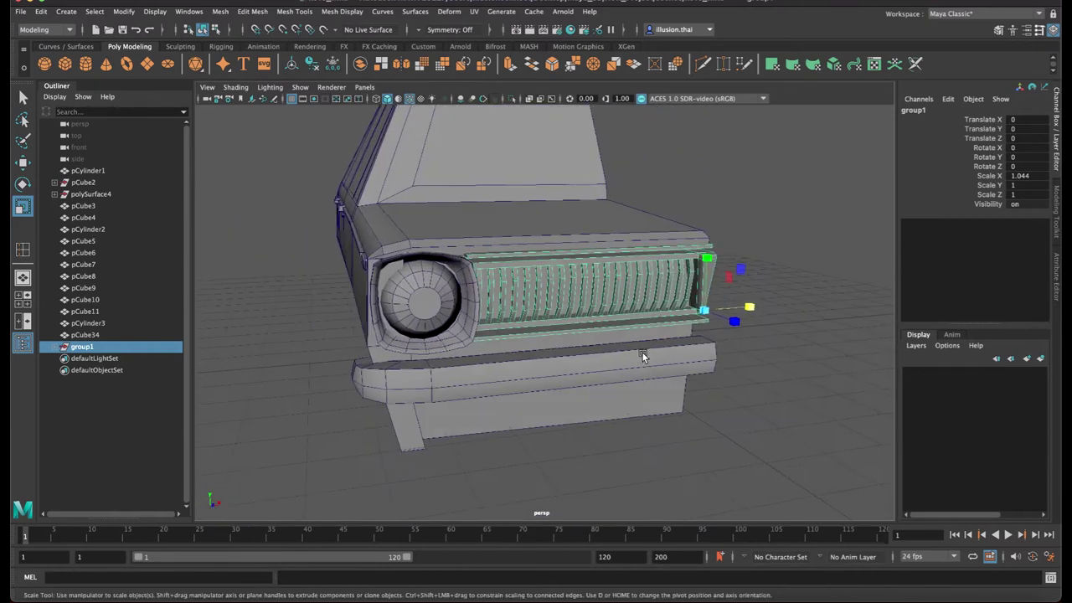
Ungroup the grille pieces, clear the selection and save the scene
{"action": "left_click", "coordinate": [42, 13]}
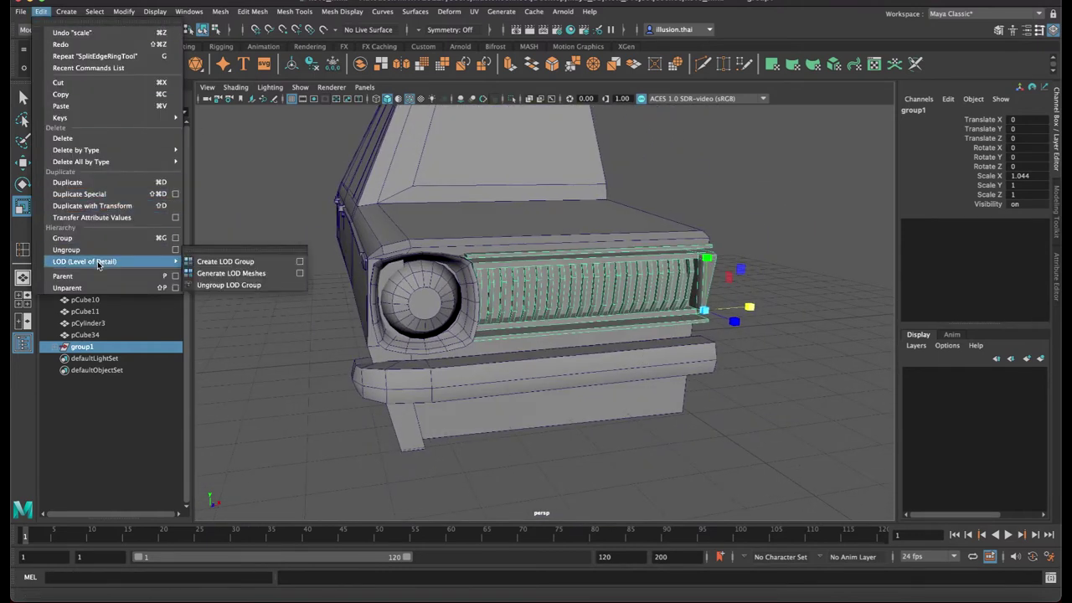
{"action": "left_click", "coordinate": [96, 253]}
{"action": "left_click", "coordinate": [790, 413]}
{"action": "left_click_drag", "start_coordinate": [699, 409], "coordinate": [682, 365], "text": "alt"}
{"action": "key", "text": "super+s"}
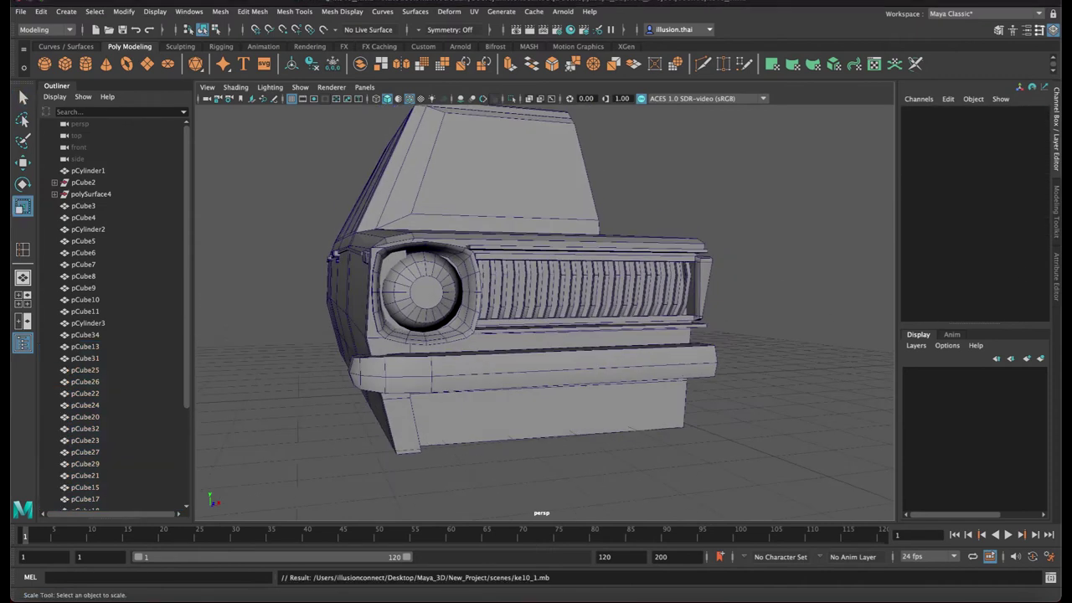
Select the inner side face of the front-corner strip below the bumper and delete it
{"action": "left_click_drag", "start_coordinate": [641, 447], "coordinate": [599, 335], "text": "alt"}
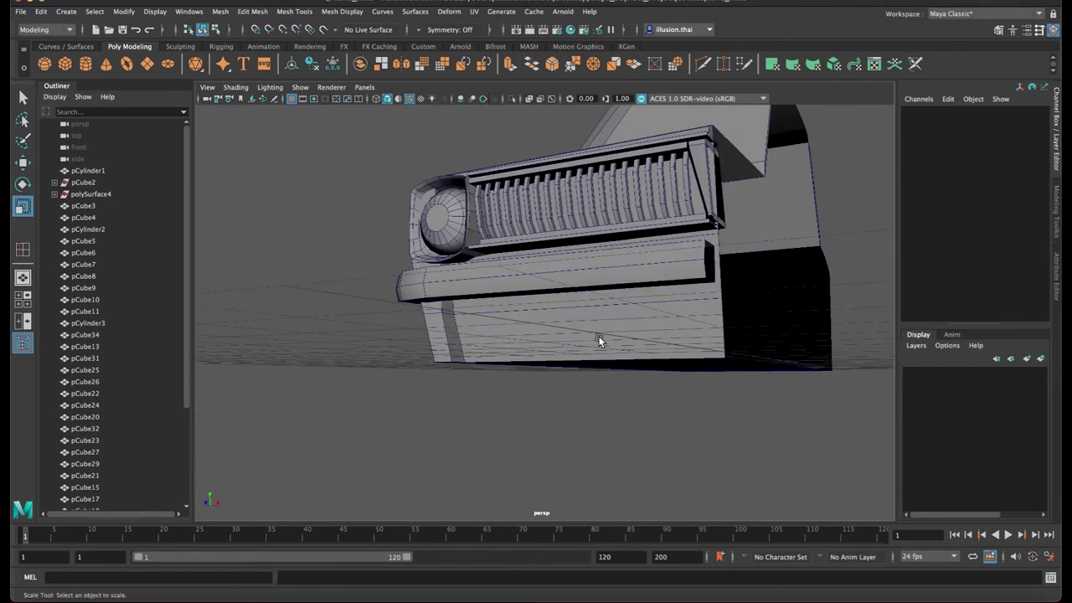
{"action": "right_click", "coordinate": [599, 338]}
{"action": "right_click_drag", "start_coordinate": [599, 356], "coordinate": [599, 361]}
{"action": "left_click", "coordinate": [635, 329]}
{"action": "left_click_drag", "start_coordinate": [634, 330], "coordinate": [596, 338], "text": "alt"}
{"action": "right_click_drag", "start_coordinate": [596, 337], "coordinate": [602, 338]}
{"action": "left_click", "coordinate": [621, 344]}
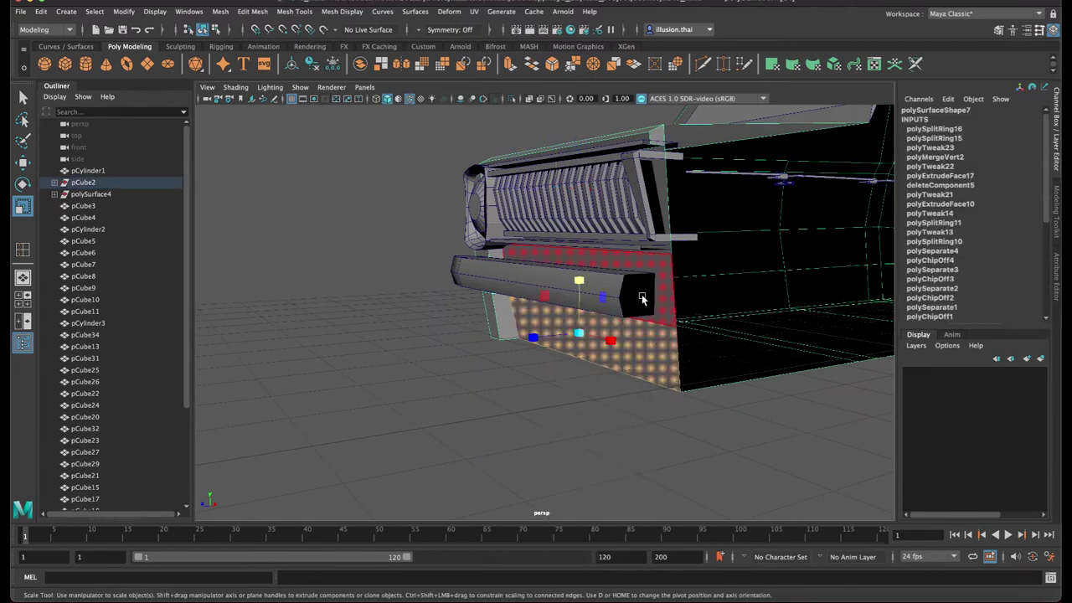
{"action": "left_click", "coordinate": [651, 277], "text": "shift"}
{"action": "key", "text": "w"}
{"action": "left_click_drag", "start_coordinate": [533, 309], "coordinate": [576, 324]}
{"action": "left_click", "coordinate": [485, 315]}
{"action": "key", "text": "Delete"}
Extrude the two front body faces behind and below the bumper by a local Z of about 0.495, and delete the extrusion's narrow outer side face
{"action": "left_click", "coordinate": [550, 299]}
{"action": "left_click", "coordinate": [560, 329], "text": "shift"}
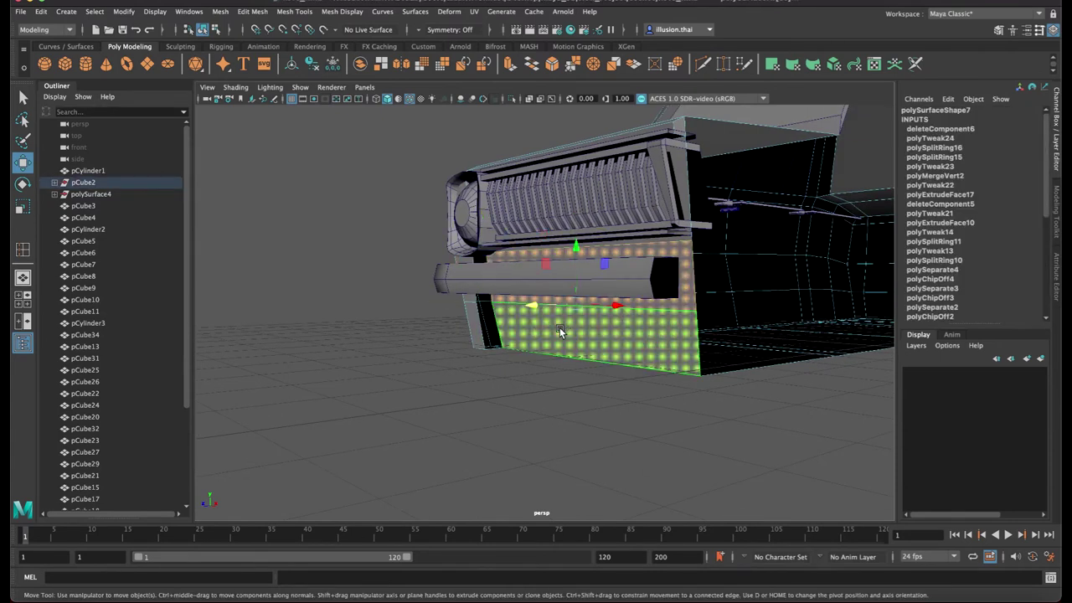
{"action": "key", "text": "ctrl+e"}
{"action": "left_click_drag", "start_coordinate": [549, 339], "coordinate": [623, 342]}
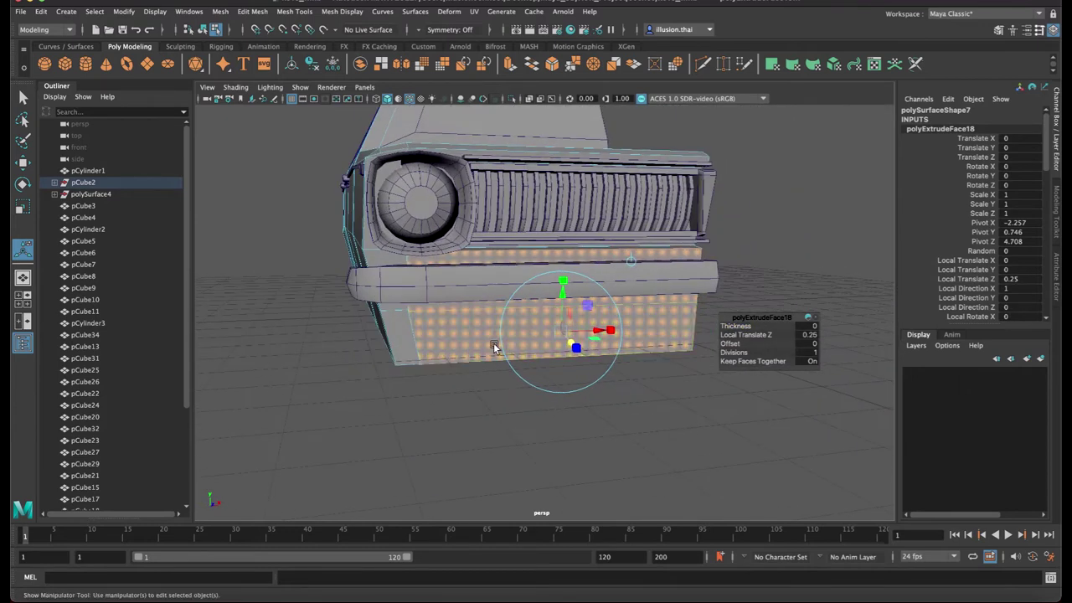
{"action": "right_click_drag", "start_coordinate": [495, 349], "coordinate": [526, 323], "text": "alt"}
{"action": "middle_click_drag", "start_coordinate": [527, 323], "coordinate": [599, 304], "text": "alt"}
{"action": "left_click_drag", "start_coordinate": [689, 329], "coordinate": [597, 339]}
{"action": "key", "text": "ctrl+z"}
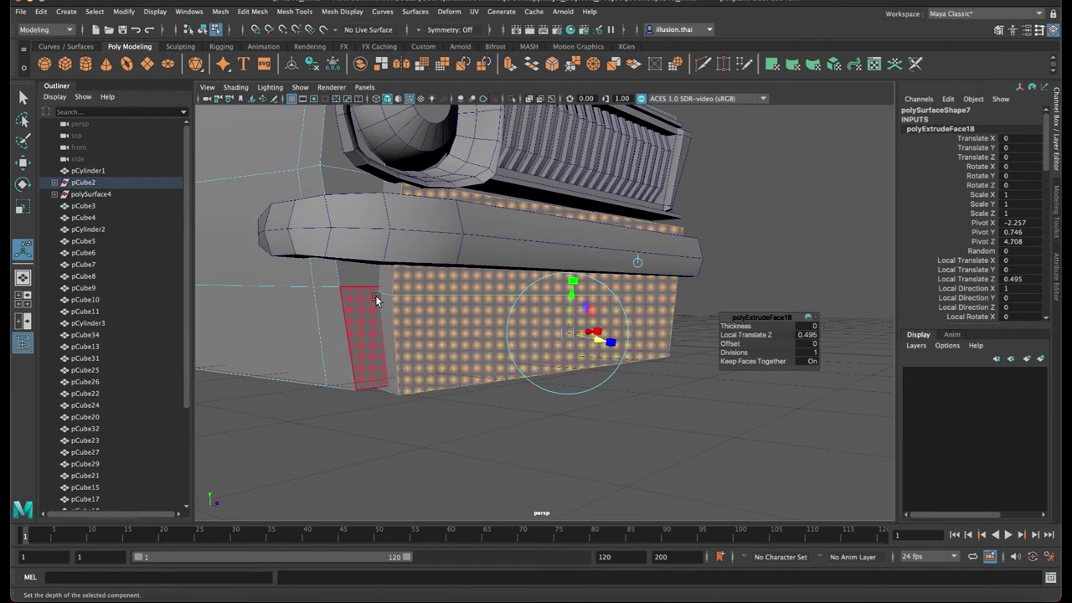
{"action": "left_click", "coordinate": [382, 291]}
{"action": "key", "text": "Delete"}
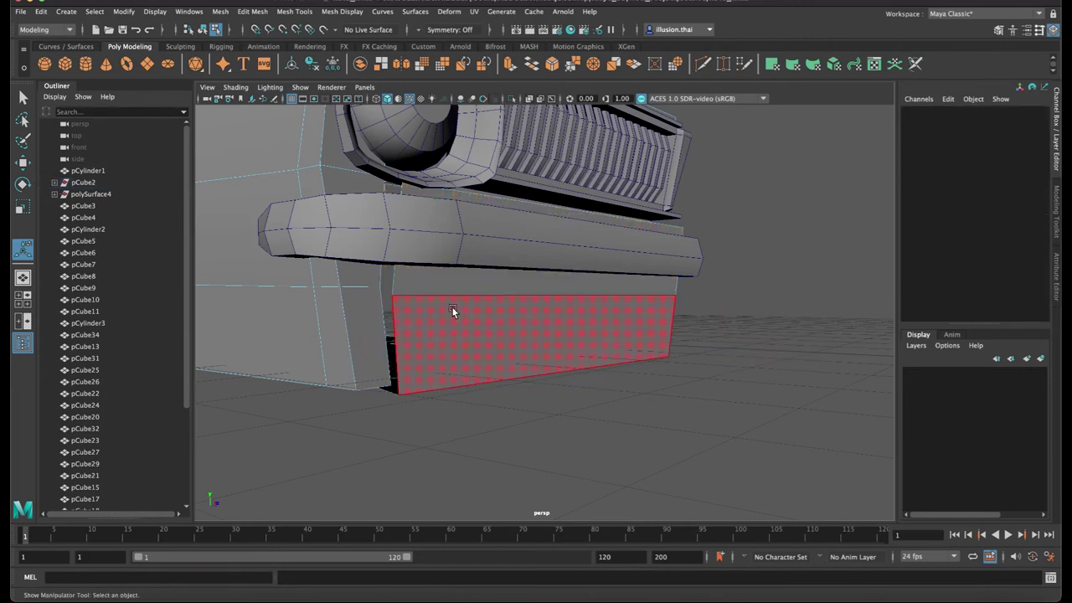
Snap the three outer vertices of the extruded front block onto the matching front-corner body vertices above, behind and below the bumper
{"action": "key", "text": "4"}
{"action": "left_click_drag", "start_coordinate": [448, 265], "coordinate": [442, 255], "text": "alt"}
{"action": "right_click", "coordinate": [421, 235]}
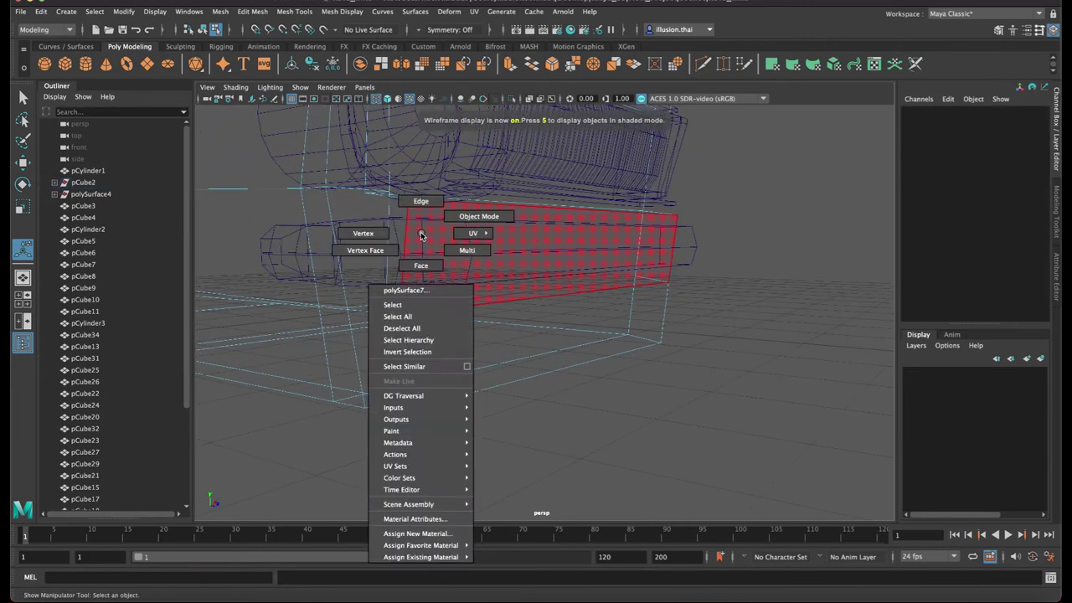
{"action": "left_click", "coordinate": [387, 233]}
{"action": "left_click", "coordinate": [408, 201]}
{"action": "left_click_drag", "start_coordinate": [407, 201], "coordinate": [409, 213], "text": "alt"}
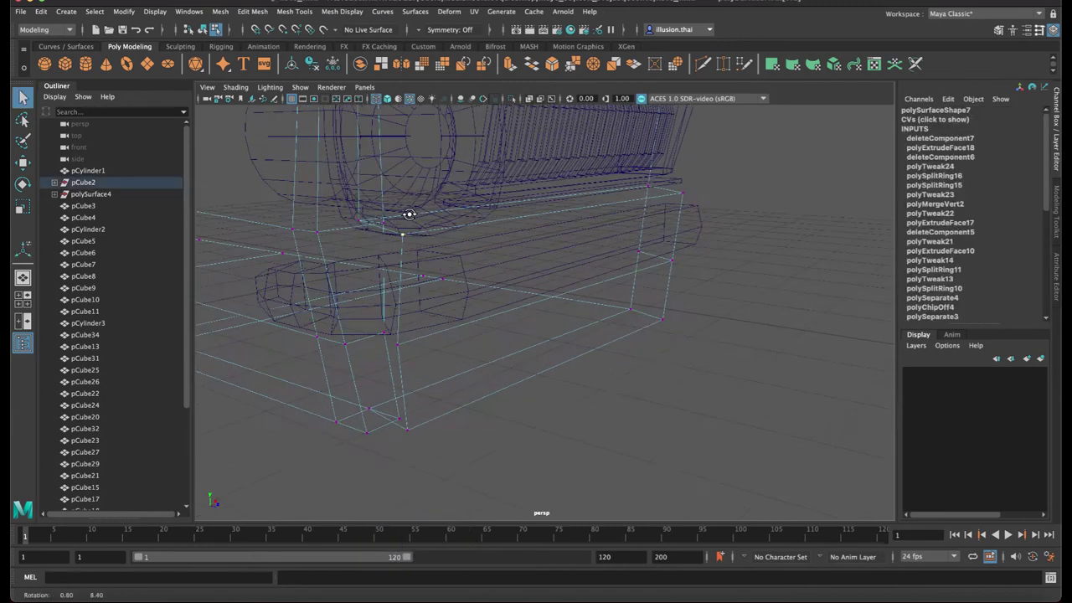
{"action": "key", "text": "w"}
{"action": "middle_click_drag", "start_coordinate": [381, 211], "coordinate": [385, 235]}
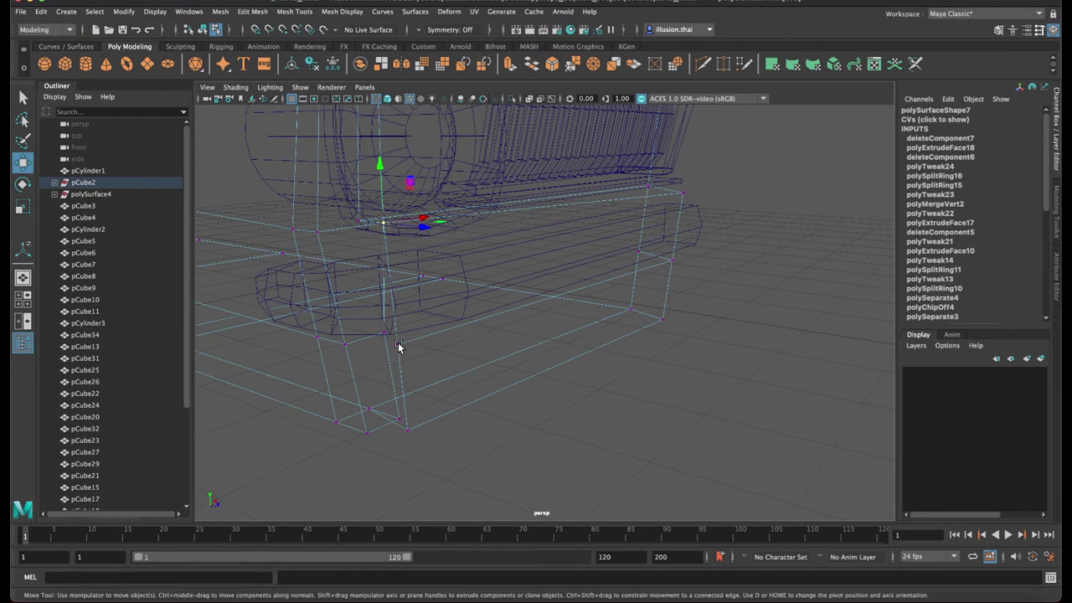
{"action": "middle_click_drag", "start_coordinate": [373, 341], "coordinate": [423, 332]}
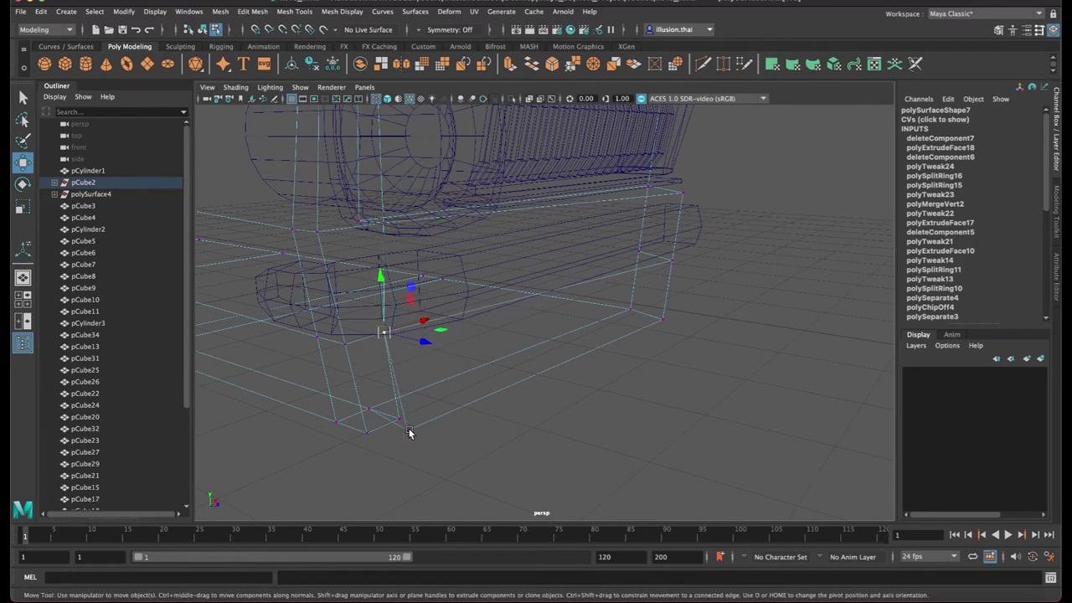
{"action": "middle_click_drag", "start_coordinate": [388, 425], "coordinate": [417, 421]}
{"action": "key", "text": "c"}
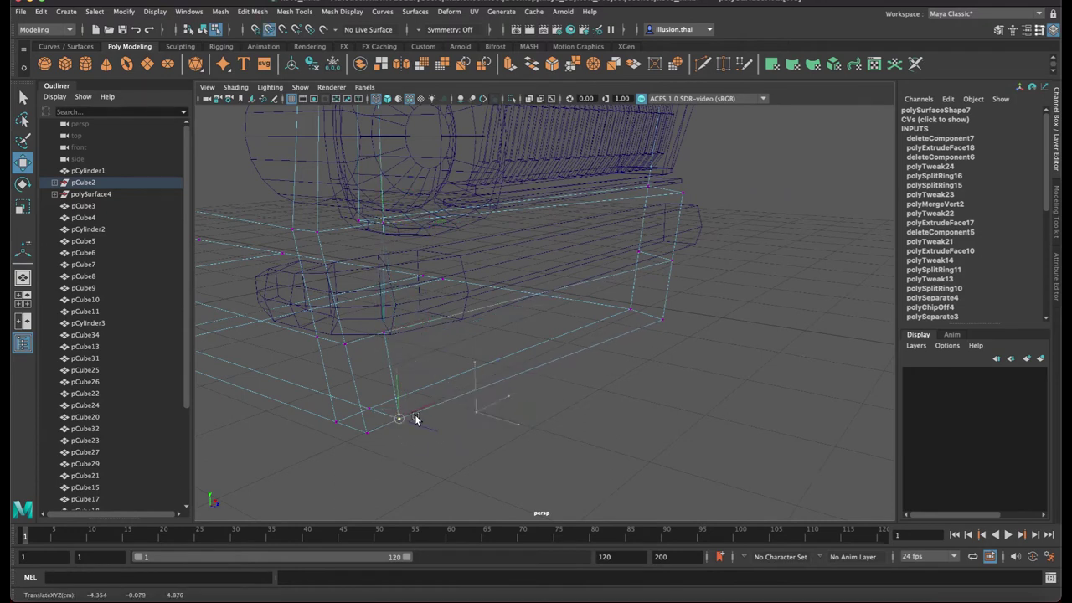
Merge the car body's overlapping vertices with a distance threshold of 0.01 and return to shaded display
{"action": "right_click", "coordinate": [631, 273]}
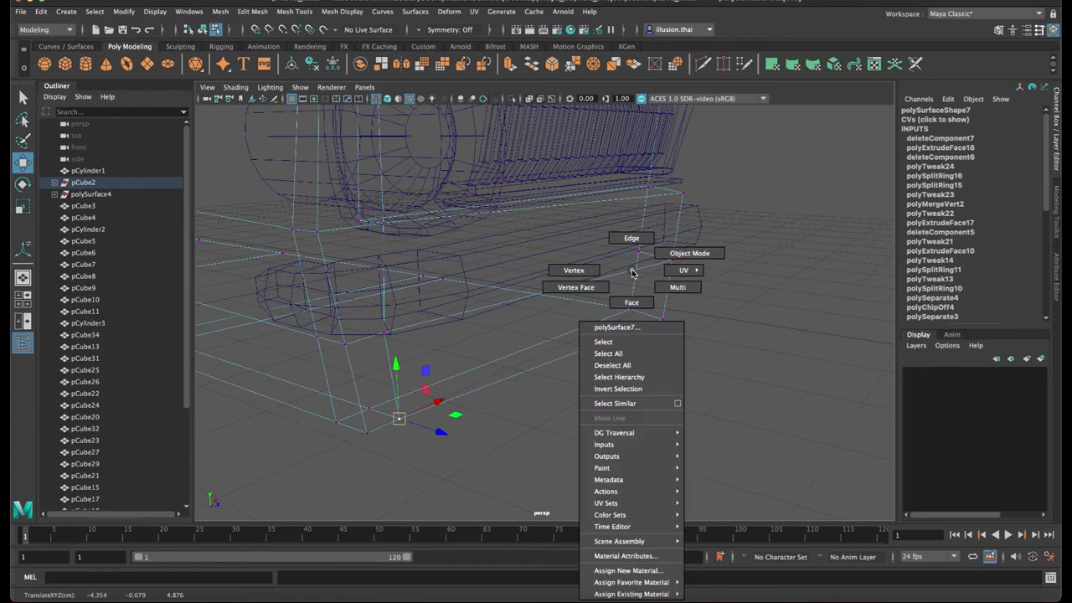
{"action": "left_click", "coordinate": [672, 254]}
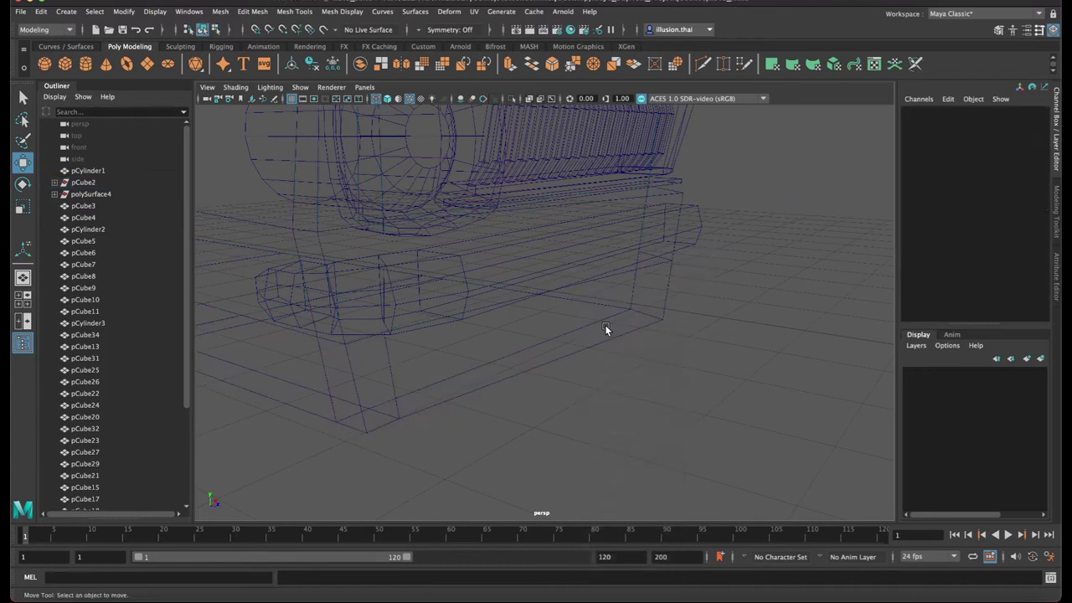
{"action": "left_click", "coordinate": [326, 12]}
{"action": "mouse_move", "coordinate": [259, 13]}
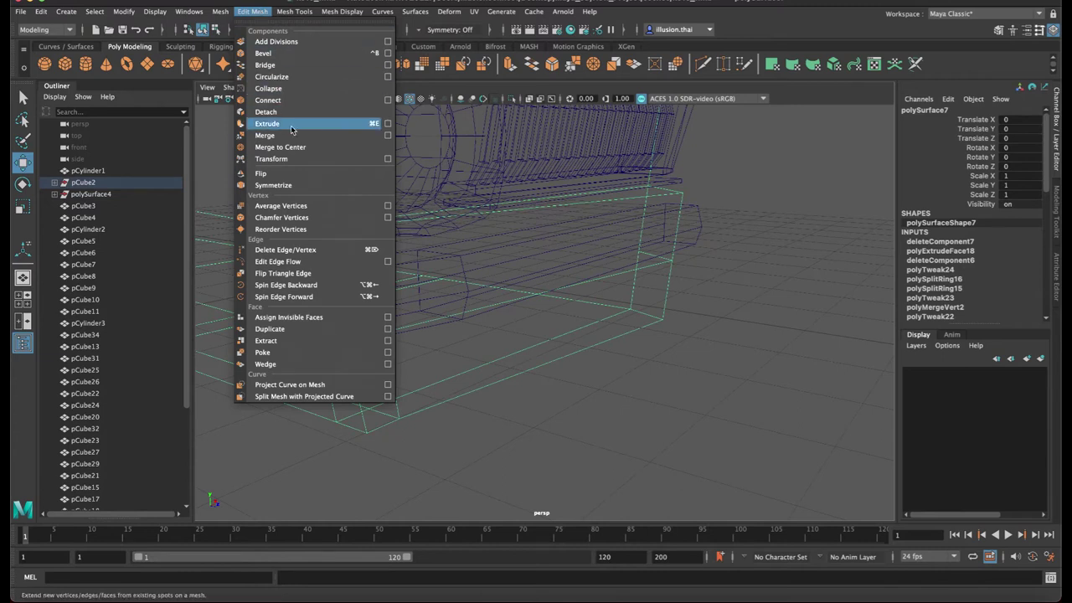
{"action": "left_click", "coordinate": [266, 135]}
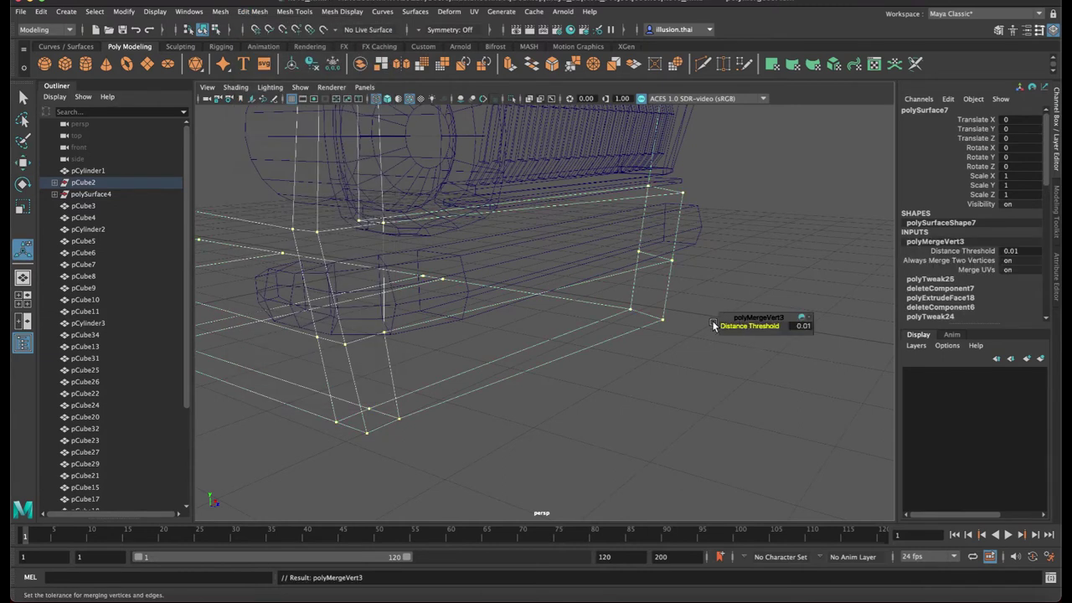
{"action": "left_click", "coordinate": [709, 290]}
{"action": "key", "text": "5"}
{"action": "left_click_drag", "start_coordinate": [664, 282], "coordinate": [658, 273], "text": "alt"}
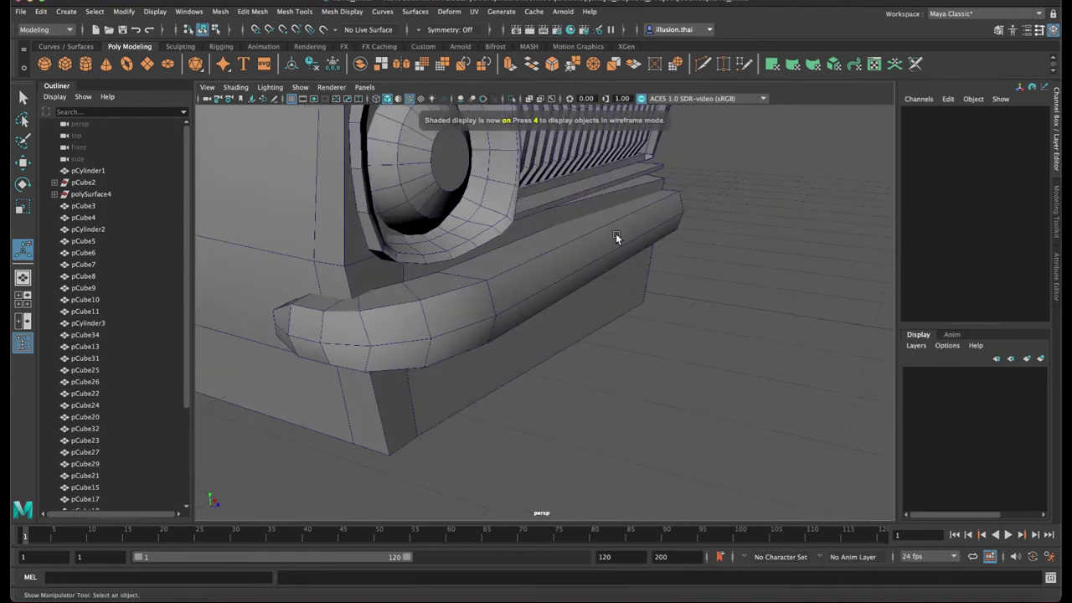
{"action": "left_click", "coordinate": [614, 232]}
{"action": "right_click_drag", "start_coordinate": [596, 239], "coordinate": [562, 239]}
{"action": "left_click_drag", "start_coordinate": [612, 251], "coordinate": [712, 262], "text": "alt"}
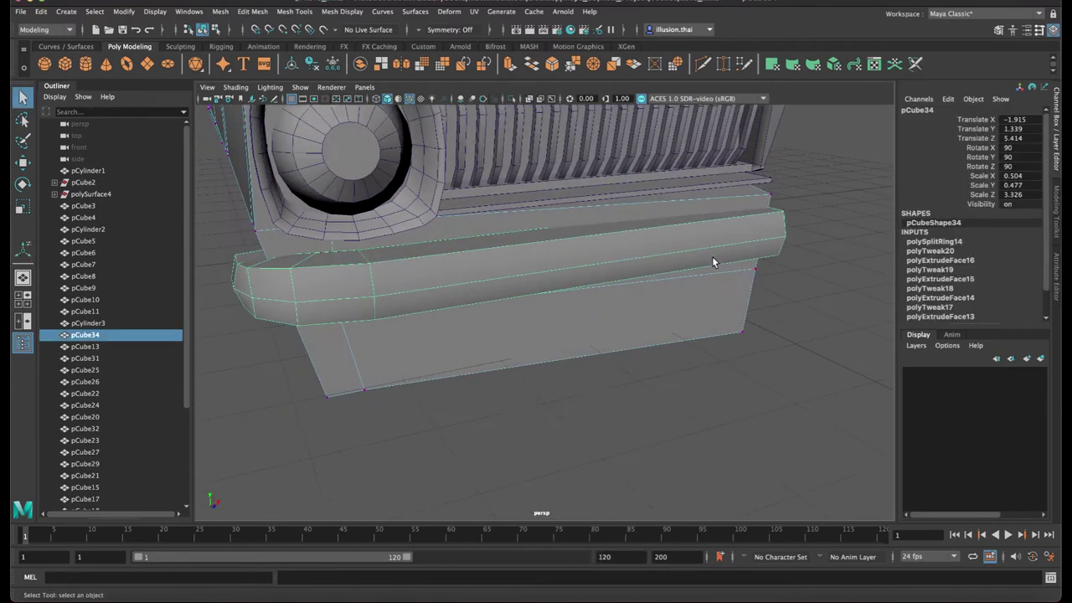
{"action": "right_click_drag", "start_coordinate": [749, 206], "coordinate": [779, 187]}
Move the whole bumper forward to a Translate Z of about 5.686
{"action": "left_click", "coordinate": [728, 234]}
{"action": "left_click_drag", "start_coordinate": [675, 237], "coordinate": [690, 259], "text": "alt"}
{"action": "key", "text": "w"}
{"action": "left_click_drag", "start_coordinate": [711, 199], "coordinate": [731, 206]}
{"action": "left_click_drag", "start_coordinate": [671, 136], "coordinate": [615, 245]}
{"action": "middle_click_drag", "start_coordinate": [462, 266], "coordinate": [595, 243], "text": "alt"}
Move the vertices of the bumper's wraparound end along Z to about 5.066 and return to object selection
{"action": "right_click_drag", "start_coordinate": [480, 262], "coordinate": [441, 262]}
{"action": "left_click_drag", "start_coordinate": [306, 210], "coordinate": [576, 285]}
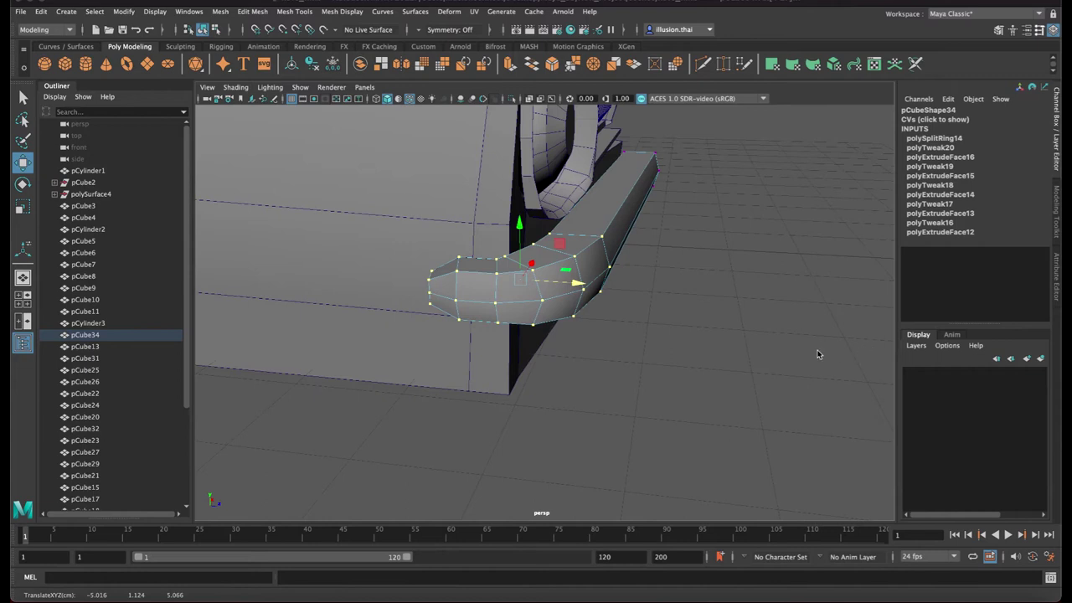
{"action": "right_click", "coordinate": [624, 230]}
{"action": "left_click", "coordinate": [652, 216]}
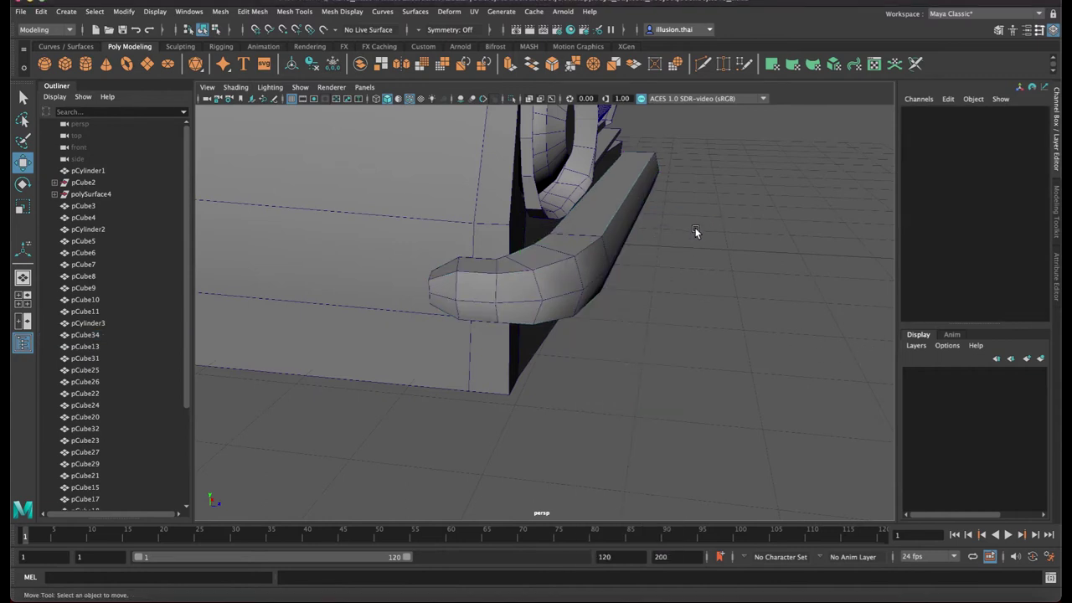
Lower the bumper to a Translate Y of about 1.289
{"action": "left_click", "coordinate": [598, 228]}
{"action": "left_click_drag", "start_coordinate": [611, 272], "coordinate": [622, 248], "text": "alt"}
{"action": "left_click_drag", "start_coordinate": [656, 158], "coordinate": [618, 184]}
{"action": "right_click", "coordinate": [570, 198]}
{"action": "right_click_drag", "start_coordinate": [552, 192], "coordinate": [547, 194]}
{"action": "left_click_drag", "start_coordinate": [552, 194], "coordinate": [626, 200], "text": "alt"}
Select the body's row of vertices just above the bumper and lower it slightly
{"action": "left_click", "coordinate": [645, 187]}
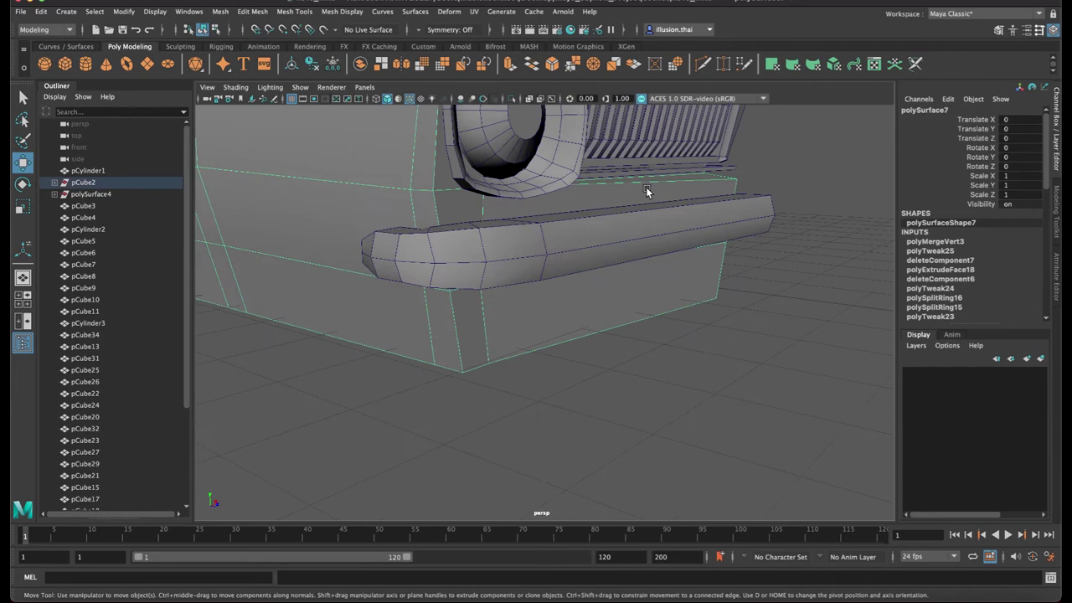
{"action": "key", "text": "4"}
{"action": "right_click_drag", "start_coordinate": [608, 185], "coordinate": [595, 187]}
{"action": "left_click_drag", "start_coordinate": [415, 162], "coordinate": [691, 208]}
{"action": "left_click_drag", "start_coordinate": [594, 134], "coordinate": [569, 168]}
{"action": "key", "text": "5"}
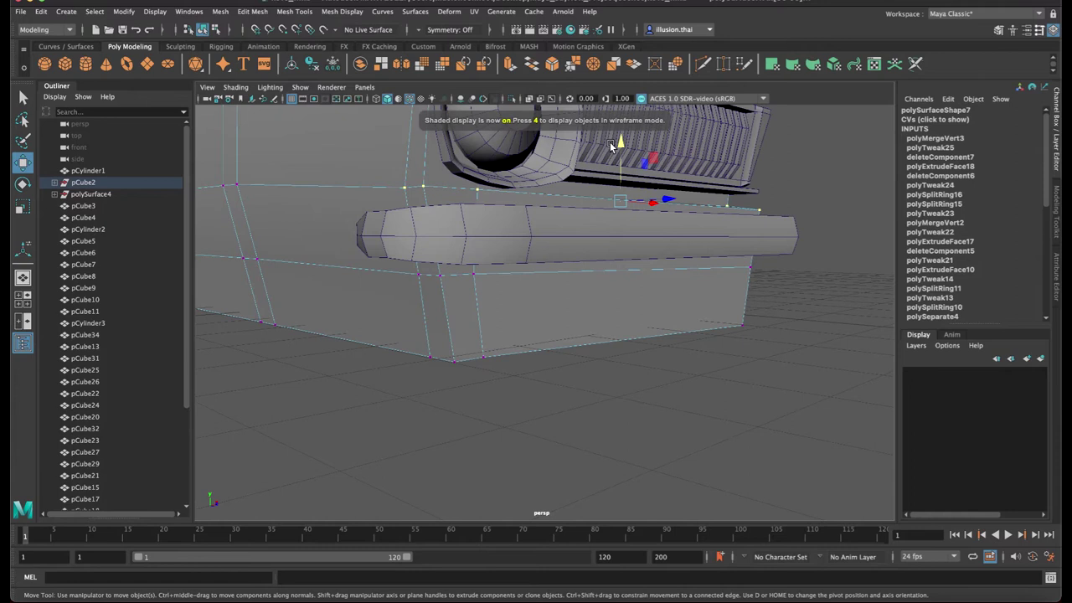
{"action": "left_click", "coordinate": [613, 142]}
{"action": "key", "text": "super+z"}
{"action": "left_click_drag", "start_coordinate": [620, 146], "coordinate": [523, 221]}
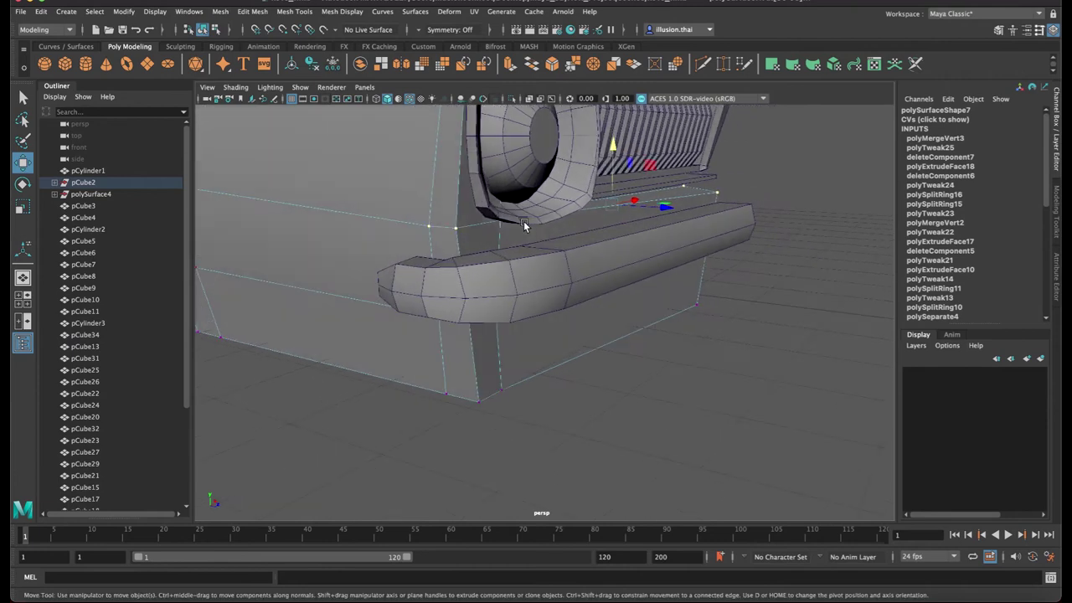
Extrude the four front body faces above and below the bumper, including the narrow corner ones, and pull them forward
{"action": "right_click_drag", "start_coordinate": [682, 291], "coordinate": [683, 313]}
{"action": "left_click", "coordinate": [615, 310]}
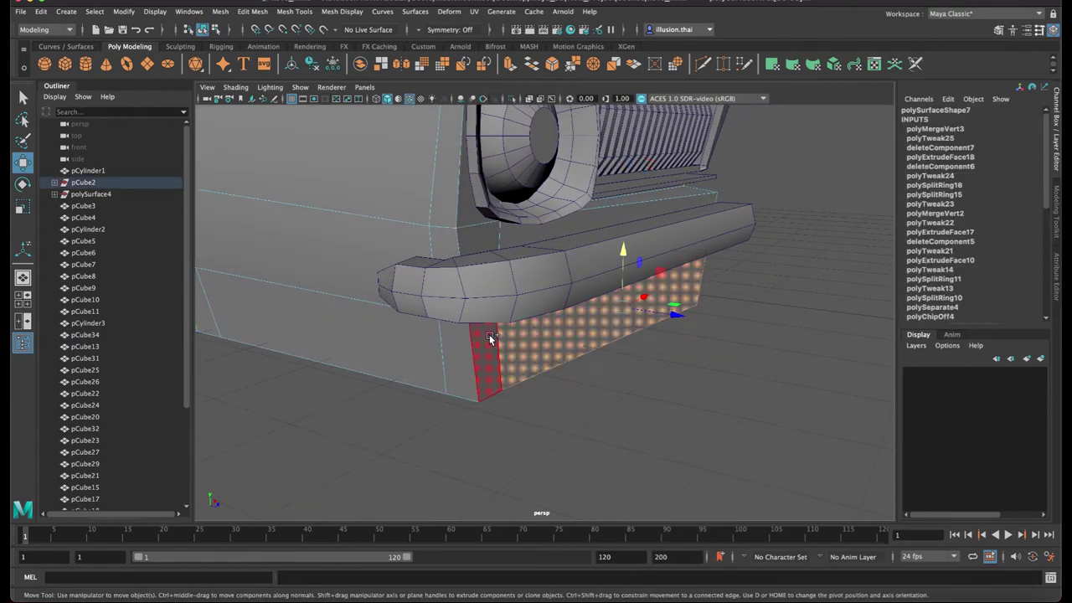
{"action": "left_click", "coordinate": [487, 338], "text": "shift"}
{"action": "left_click", "coordinate": [487, 253], "text": "shift"}
{"action": "left_click", "coordinate": [547, 233], "text": "shift"}
{"action": "left_click_drag", "start_coordinate": [716, 250], "coordinate": [724, 250], "text": "alt"}
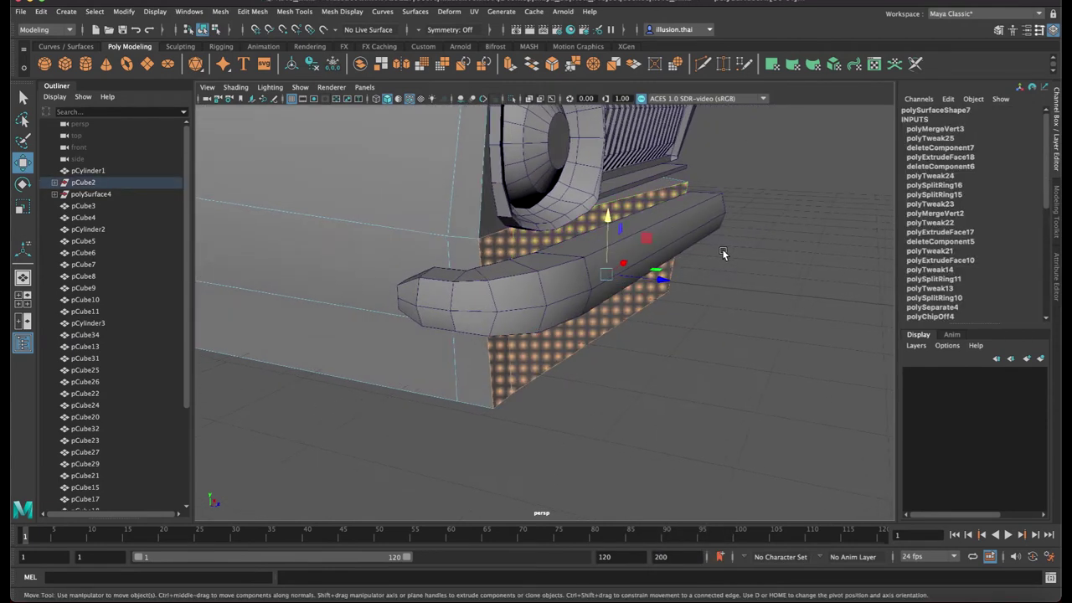
{"action": "key", "text": "ctrl+e"}
{"action": "key", "text": "w"}
{"action": "left_click_drag", "start_coordinate": [662, 278], "coordinate": [641, 264]}
{"action": "key", "text": "r"}
{"action": "key", "text": "w"}
{"action": "key", "text": "q"}
Move the top front edge of the extruded ledge above the bumper along Z to about 5.344
{"action": "right_click", "coordinate": [650, 193]}
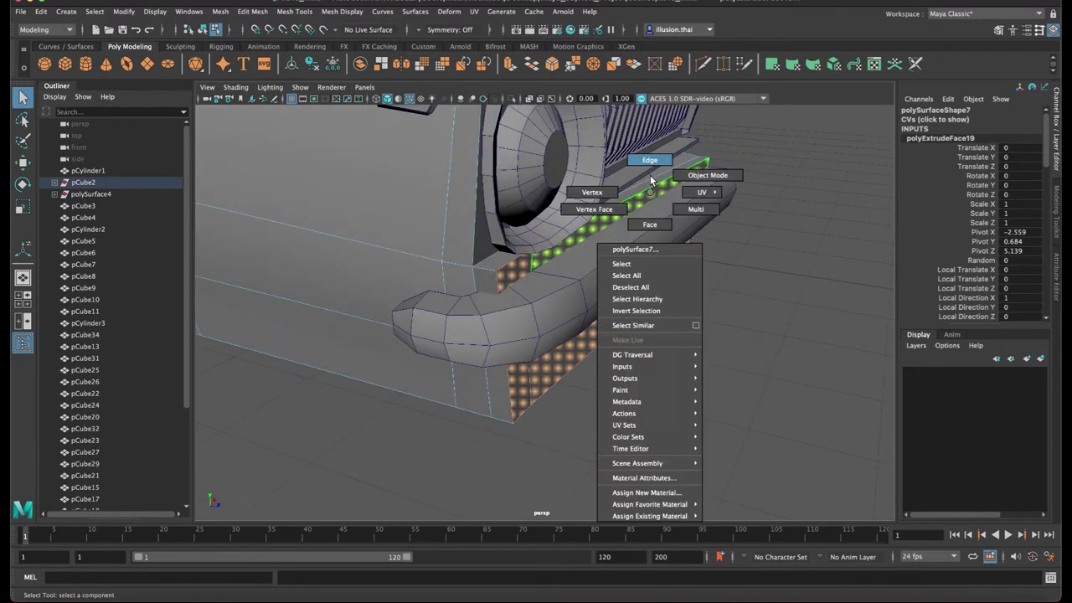
{"action": "right_click_drag", "start_coordinate": [650, 177], "coordinate": [651, 170]}
{"action": "left_click_drag", "start_coordinate": [536, 247], "coordinate": [614, 163], "text": "alt"}
{"action": "key", "text": "w"}
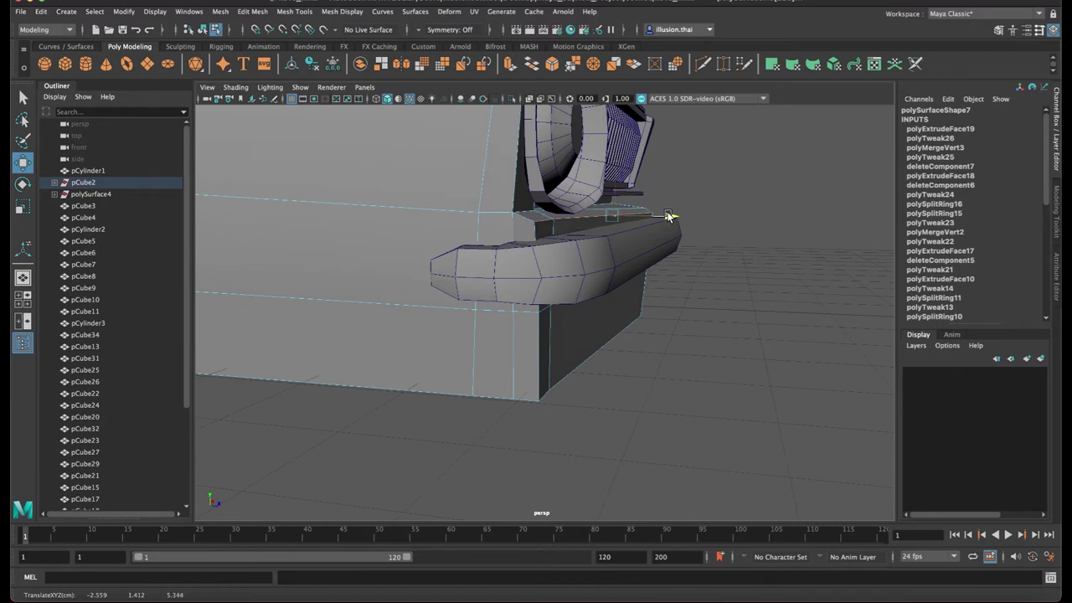
{"action": "left_click_drag", "start_coordinate": [668, 216], "coordinate": [635, 240], "text": "alt"}
{"action": "key", "text": "q"}
Move the whole bumper further forward to a Translate Z of about 5.809
{"action": "right_click_drag", "start_coordinate": [658, 222], "coordinate": [686, 214]}
{"action": "left_click", "coordinate": [687, 215]}
{"action": "left_click_drag", "start_coordinate": [687, 236], "coordinate": [681, 233], "text": "alt"}
{"action": "key", "text": "w"}
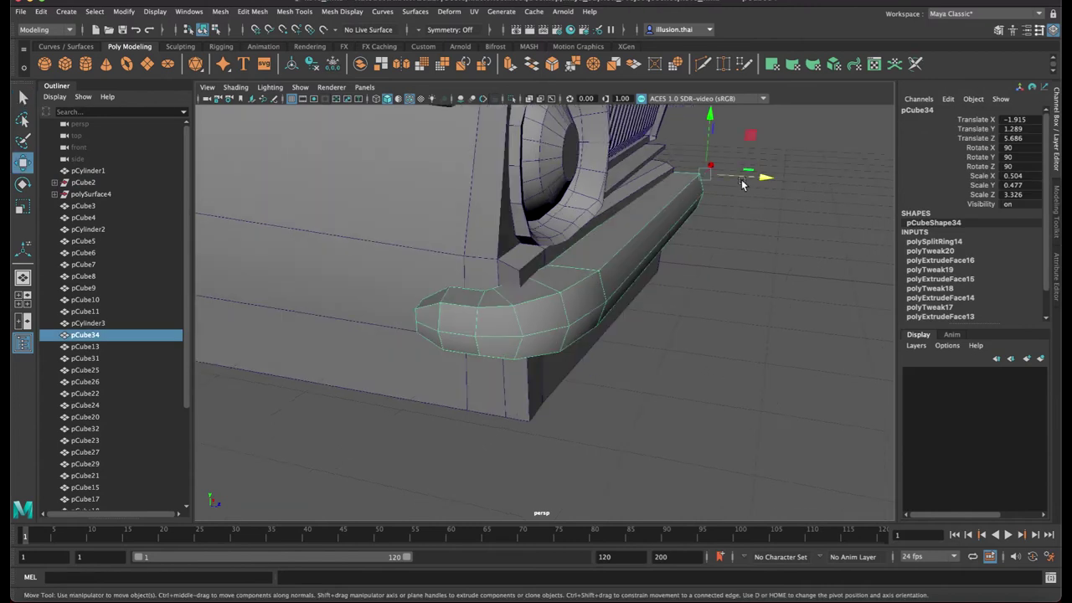
{"action": "left_click", "coordinate": [760, 183]}
{"action": "left_click", "coordinate": [679, 206]}
{"action": "left_click_drag", "start_coordinate": [750, 178], "coordinate": [763, 179]}
{"action": "left_click_drag", "start_coordinate": [704, 217], "coordinate": [650, 234], "text": "alt"}
Move the vertices of the bumper's curved end along Z to about 5.249
{"action": "right_click_drag", "start_coordinate": [459, 297], "coordinate": [409, 301]}
{"action": "left_click_drag", "start_coordinate": [409, 303], "coordinate": [360, 317], "text": "alt"}
{"action": "left_click_drag", "start_coordinate": [289, 215], "coordinate": [360, 256]}
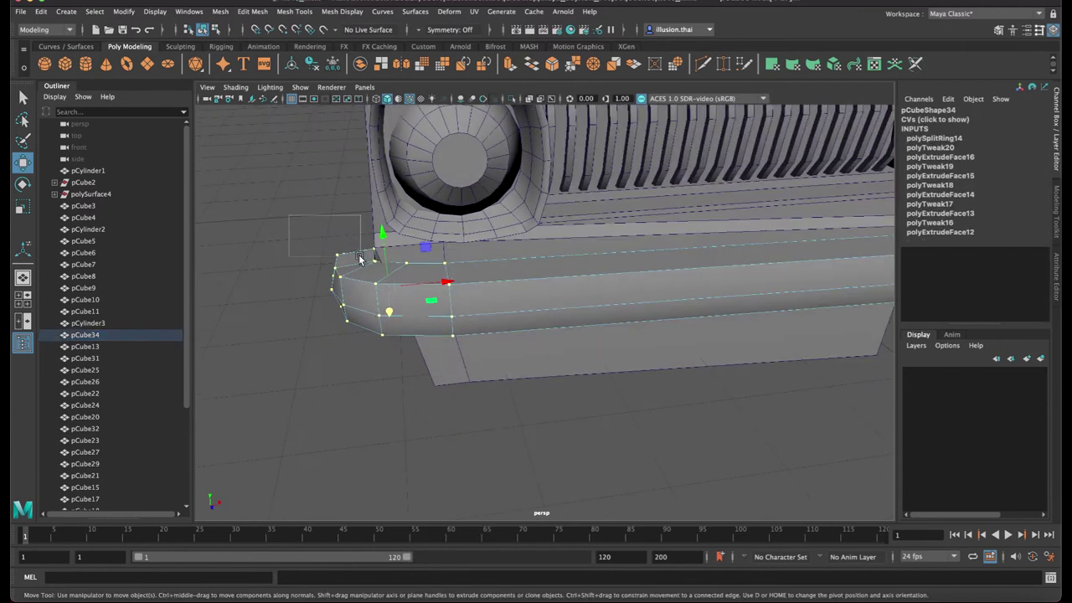
{"action": "left_click_drag", "start_coordinate": [484, 357], "coordinate": [564, 354], "text": "alt"}
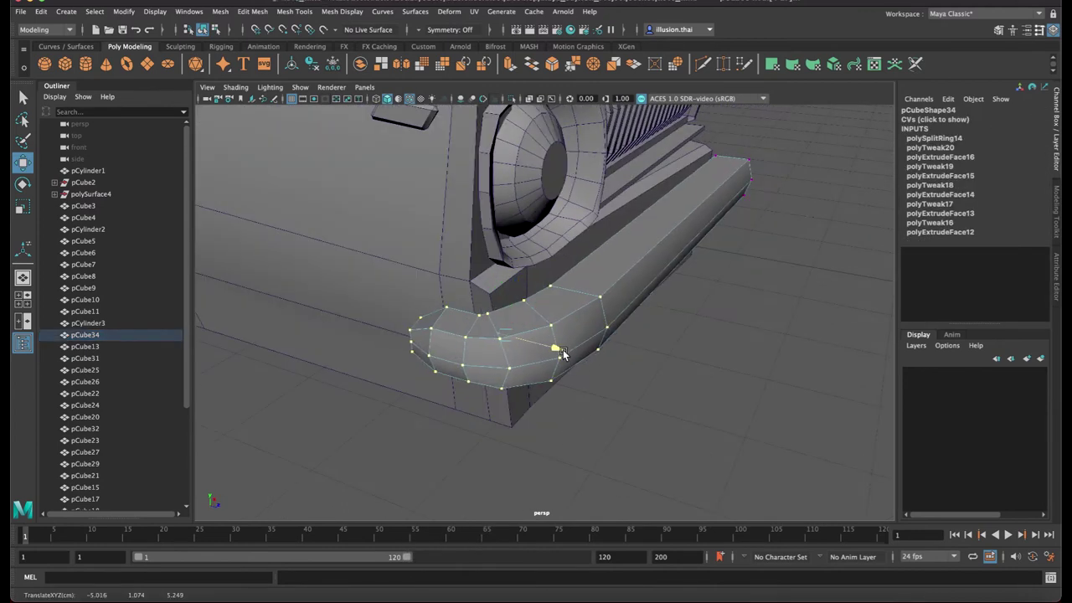
Pull the vertices on the side part of the bumper's end back along Z to lengthen the wraparound, and clear the selection
{"action": "left_click_drag", "start_coordinate": [364, 285], "coordinate": [457, 373]}
{"action": "left_click_drag", "start_coordinate": [513, 431], "coordinate": [514, 432]}
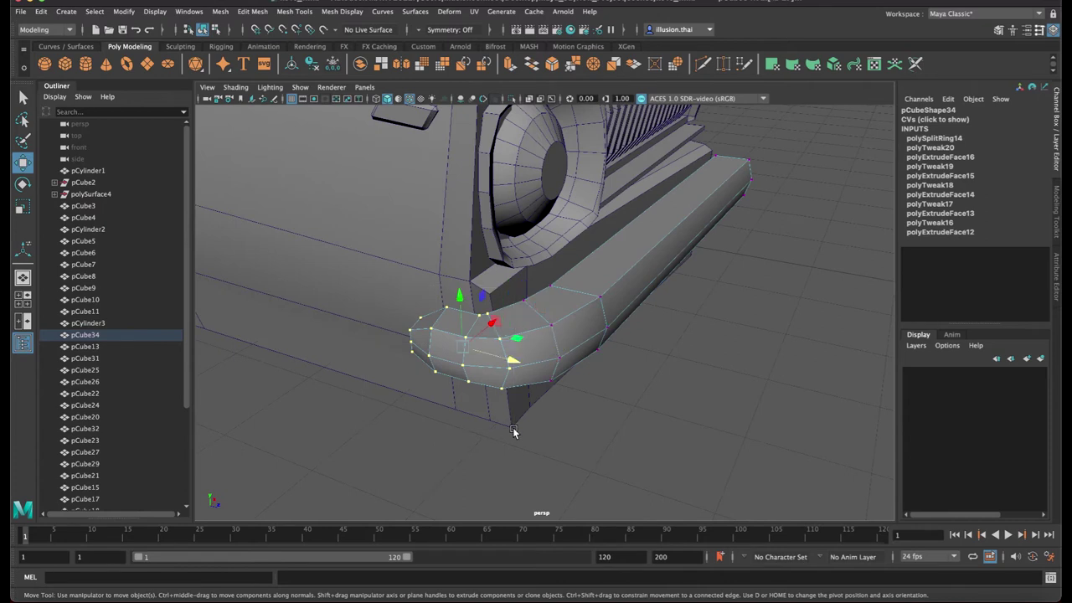
{"action": "key", "text": "4"}
{"action": "left_click_drag", "start_coordinate": [511, 361], "coordinate": [501, 359]}
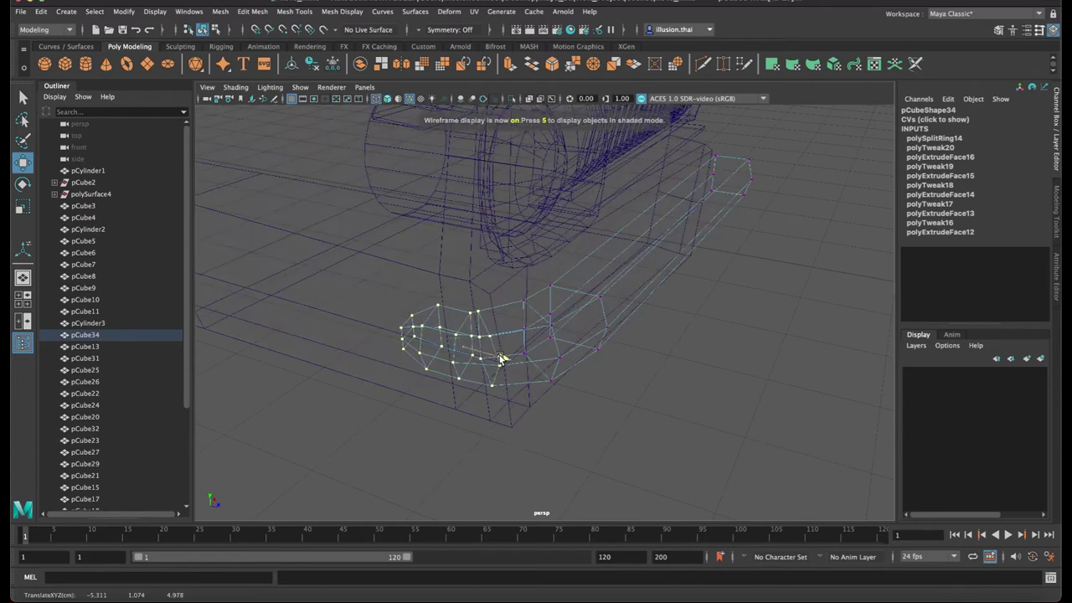
{"action": "left_click_drag", "start_coordinate": [348, 296], "coordinate": [477, 404]}
{"action": "left_click_drag", "start_coordinate": [483, 355], "coordinate": [455, 350]}
{"action": "key", "text": "5"}
{"action": "left_click_drag", "start_coordinate": [600, 325], "coordinate": [416, 261], "text": "alt"}
{"action": "left_click_drag", "start_coordinate": [539, 326], "coordinate": [533, 326]}
{"action": "key", "text": "q"}
{"action": "right_click_drag", "start_coordinate": [622, 263], "coordinate": [704, 247]}
{"action": "left_click", "coordinate": [705, 248]}
{"action": "left_click_drag", "start_coordinate": [704, 245], "coordinate": [662, 280], "text": "alt"}
{"action": "left_click", "coordinate": [762, 279]}
{"action": "left_click_drag", "start_coordinate": [762, 280], "coordinate": [707, 268], "text": "alt"}
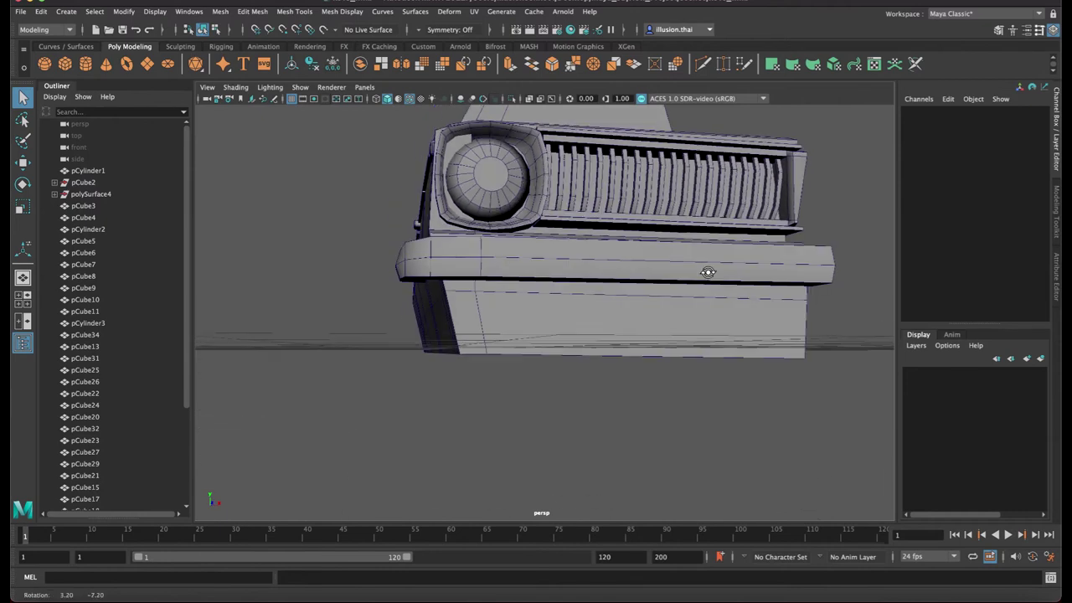
{"action": "left_click", "coordinate": [618, 324]}
{"action": "right_click_drag", "start_coordinate": [562, 325], "coordinate": [585, 293]}
{"action": "right_click_drag", "start_coordinate": [662, 300], "coordinate": [661, 301]}
{"action": "left_click", "coordinate": [625, 374]}
{"action": "left_click_drag", "start_coordinate": [625, 373], "coordinate": [685, 382], "text": "alt"}
Scale the vertical ring of vertices on the side part of the bumper's wraparound end along Y
{"action": "left_click", "coordinate": [536, 270]}
{"action": "right_click_drag", "start_coordinate": [516, 266], "coordinate": [504, 269]}
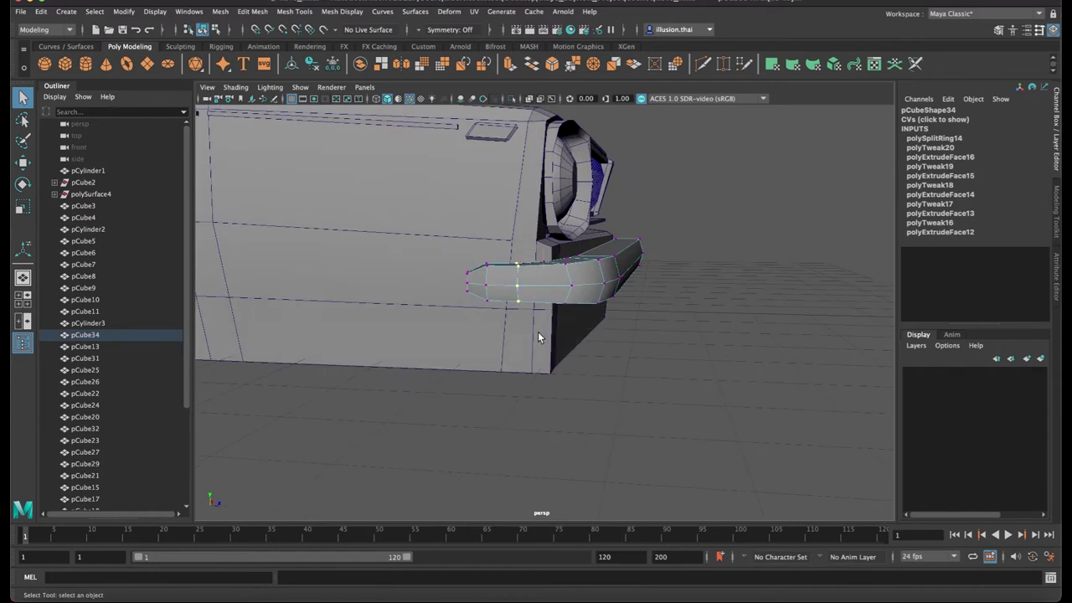
{"action": "key", "text": "r"}
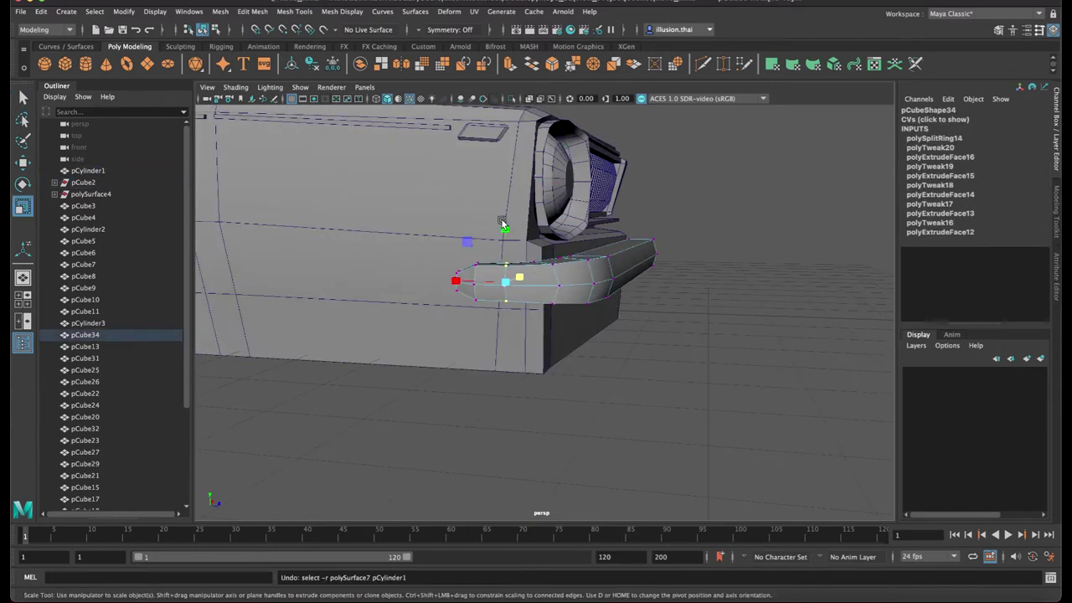
{"action": "left_click_drag", "start_coordinate": [502, 227], "coordinate": [504, 225]}
{"action": "left_click_drag", "start_coordinate": [532, 237], "coordinate": [476, 229], "text": "alt"}
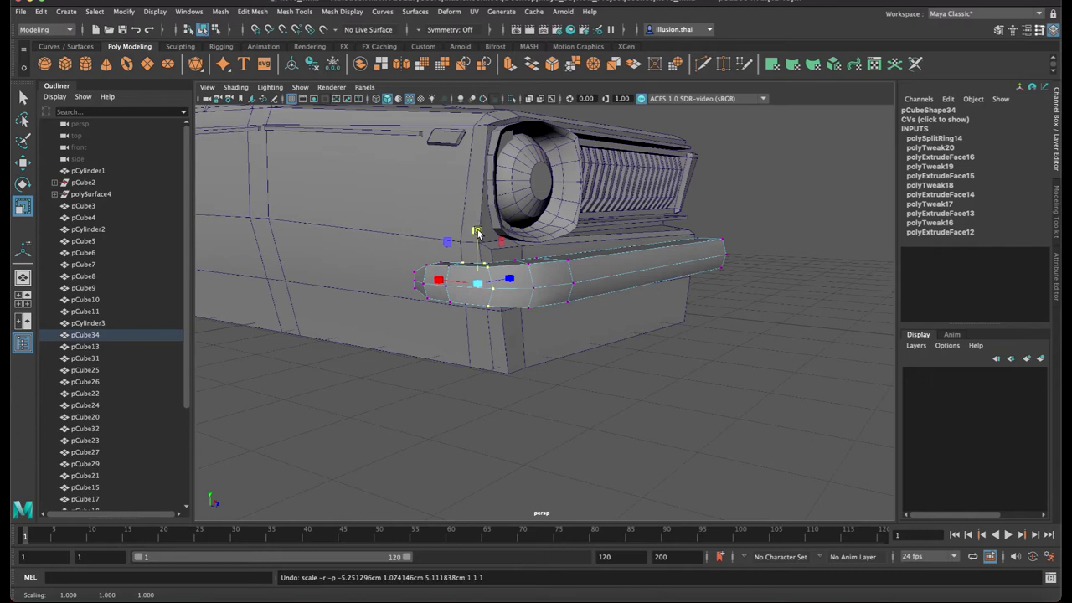
{"action": "key", "text": "4"}
{"action": "mouse_move", "coordinate": [488, 232]}
{"action": "left_mouse_down"}
{"action": "mouse_move", "coordinate": [508, 245]}
{"action": "mouse_move", "coordinate": [472, 237]}
{"action": "left_mouse_up"}
{"action": "key", "text": "4"}
{"action": "key", "text": "5"}
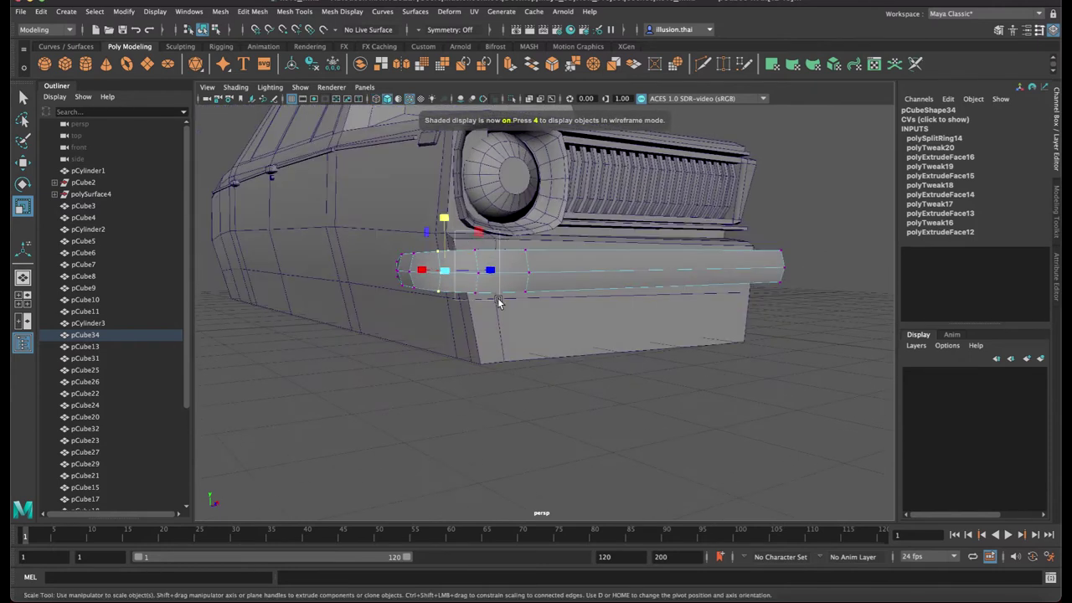
Scale the vertex ring at the bumper's corner to about 1.022 in Y, return to object selection and deselect the bumper
{"action": "left_click_drag", "start_coordinate": [497, 310], "coordinate": [480, 231], "text": "alt"}
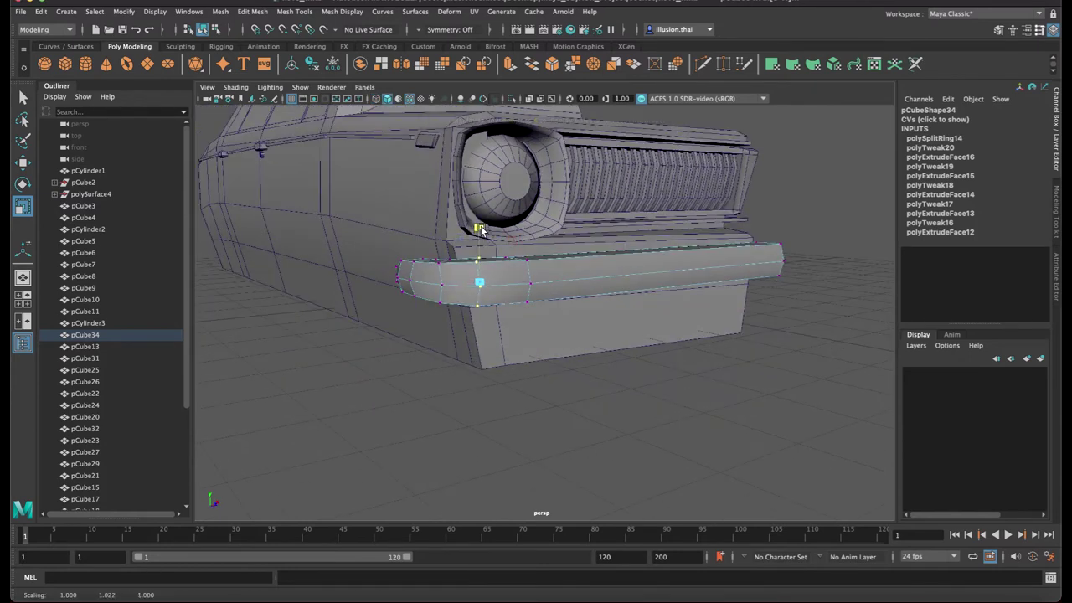
{"action": "key", "text": "q"}
{"action": "right_click_drag", "start_coordinate": [595, 263], "coordinate": [613, 252]}
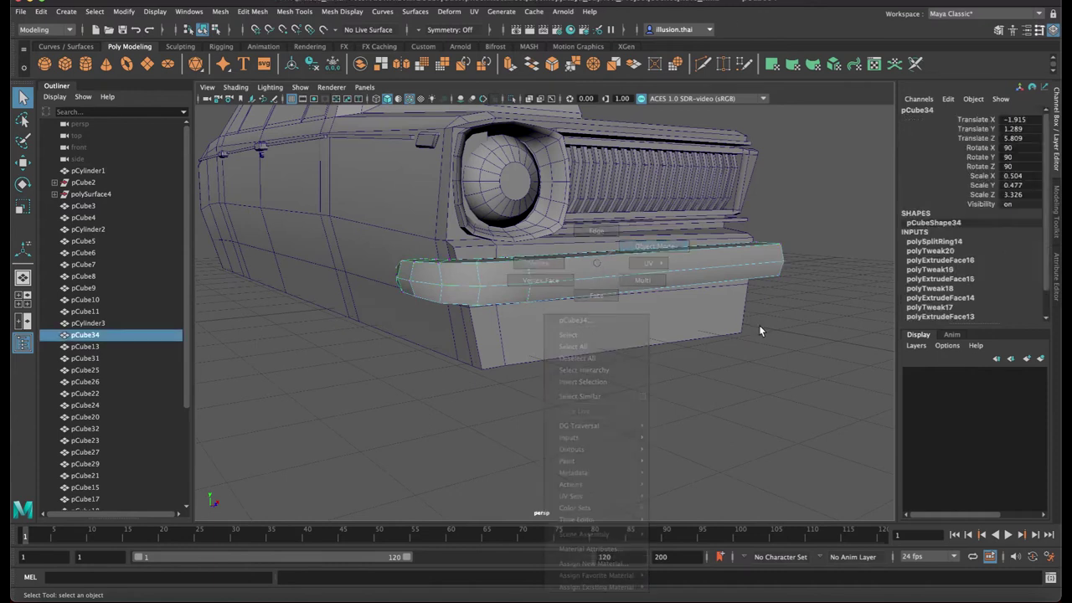
{"action": "left_click", "coordinate": [759, 325]}
{"action": "left_click_drag", "start_coordinate": [758, 325], "coordinate": [733, 309], "text": "alt"}
{"action": "left_click_drag", "start_coordinate": [651, 322], "coordinate": [618, 303], "text": "alt"}
{"action": "left_click_drag", "start_coordinate": [581, 334], "coordinate": [618, 329], "text": "alt"}
{"action": "left_click", "coordinate": [591, 343]}
{"action": "left_click", "coordinate": [578, 368]}
Lower the whole bumper slightly along Y and clear the selection
{"action": "left_click", "coordinate": [601, 271]}
{"action": "key", "text": "w"}
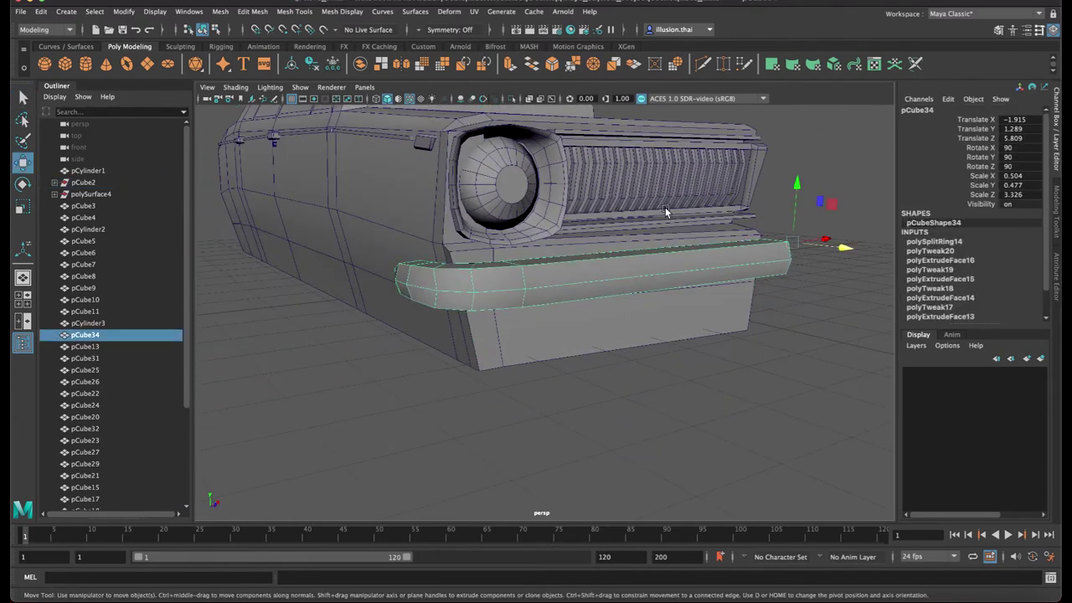
{"action": "mouse_move", "coordinate": [789, 187]}
{"action": "left_mouse_down"}
{"action": "mouse_move", "coordinate": [799, 191]}
{"action": "mouse_move", "coordinate": [780, 206]}
{"action": "left_mouse_up"}
{"action": "left_click", "coordinate": [840, 209]}
Select the large top face of the car's hood and extrude it by about 0.135 in local Z
{"action": "right_click_drag", "start_coordinate": [780, 206], "coordinate": [608, 200], "text": "alt"}
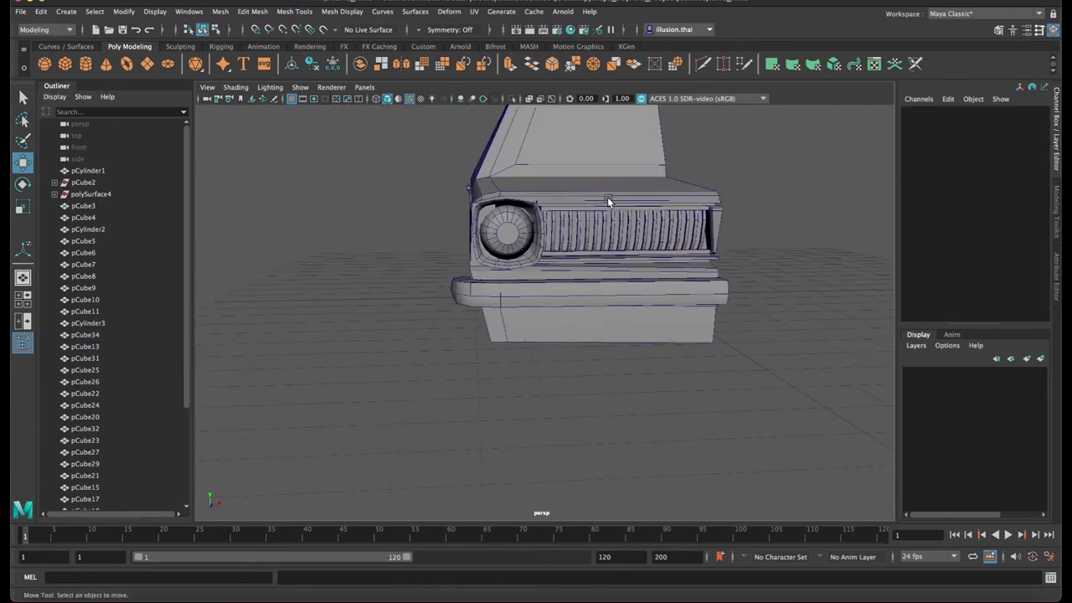
{"action": "middle_click_drag", "start_coordinate": [616, 200], "coordinate": [622, 247], "text": "alt"}
{"action": "left_click_drag", "start_coordinate": [622, 245], "coordinate": [626, 222], "text": "alt"}
{"action": "left_click", "coordinate": [627, 221]}
{"action": "right_click", "coordinate": [627, 218]}
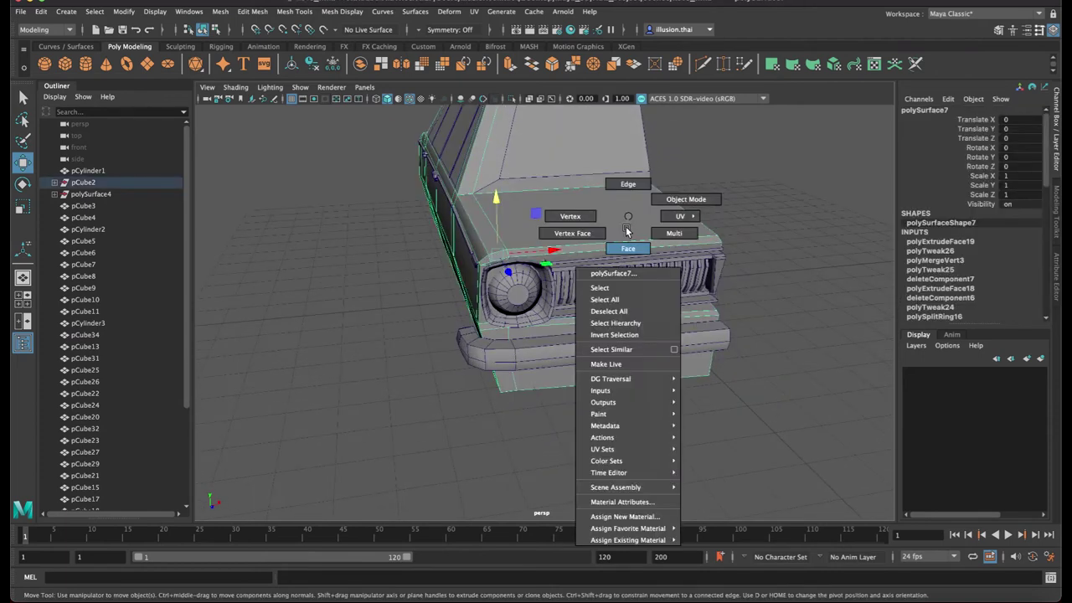
{"action": "right_click_drag", "start_coordinate": [627, 232], "coordinate": [628, 244]}
{"action": "left_click", "coordinate": [624, 214]}
{"action": "left_click_drag", "start_coordinate": [623, 214], "coordinate": [642, 218], "text": "alt"}
{"action": "key", "text": "ctrl+e"}
{"action": "left_click_drag", "start_coordinate": [569, 168], "coordinate": [569, 162]}
Scale the extruded hood face inward and shift it along X relative to the car's centre line
{"action": "left_click", "coordinate": [608, 195]}
{"action": "left_click_drag", "start_coordinate": [543, 186], "coordinate": [536, 194]}
{"action": "key", "text": "w"}
{"action": "left_click_drag", "start_coordinate": [635, 202], "coordinate": [595, 203]}
{"action": "middle_click_drag", "start_coordinate": [595, 207], "coordinate": [504, 228], "text": "alt"}
{"action": "left_click_drag", "start_coordinate": [504, 230], "coordinate": [587, 255], "text": "alt"}
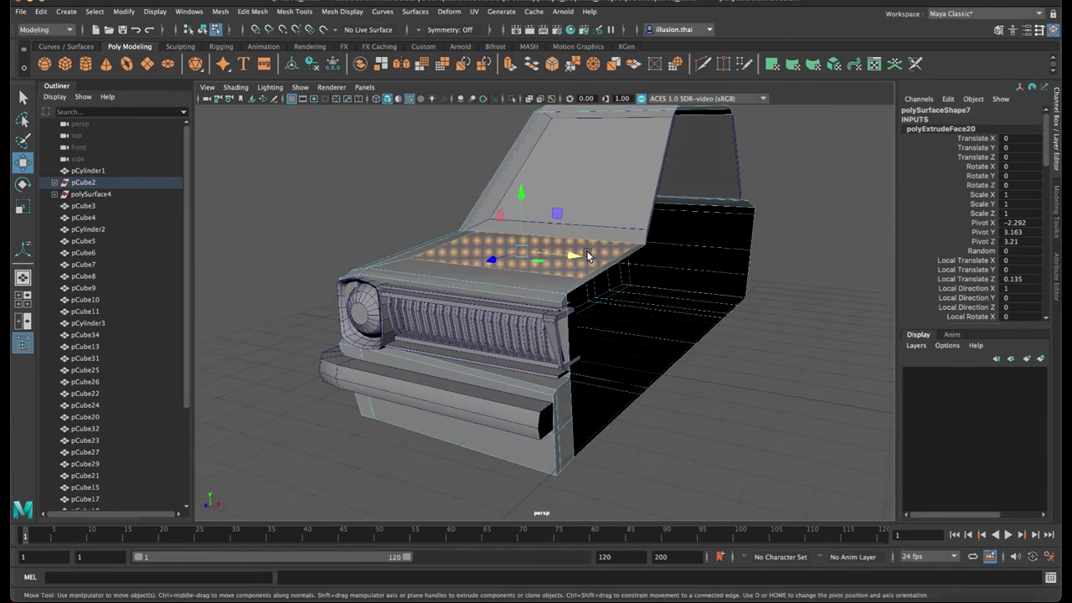
Delete the body faces along the hood's open centre side, the lower front panel's centre end and the floor, and return to object selection
{"action": "right_click", "coordinate": [588, 255]}
{"action": "right_click_drag", "start_coordinate": [608, 267], "coordinate": [606, 277]}
{"action": "left_click", "coordinate": [617, 263]}
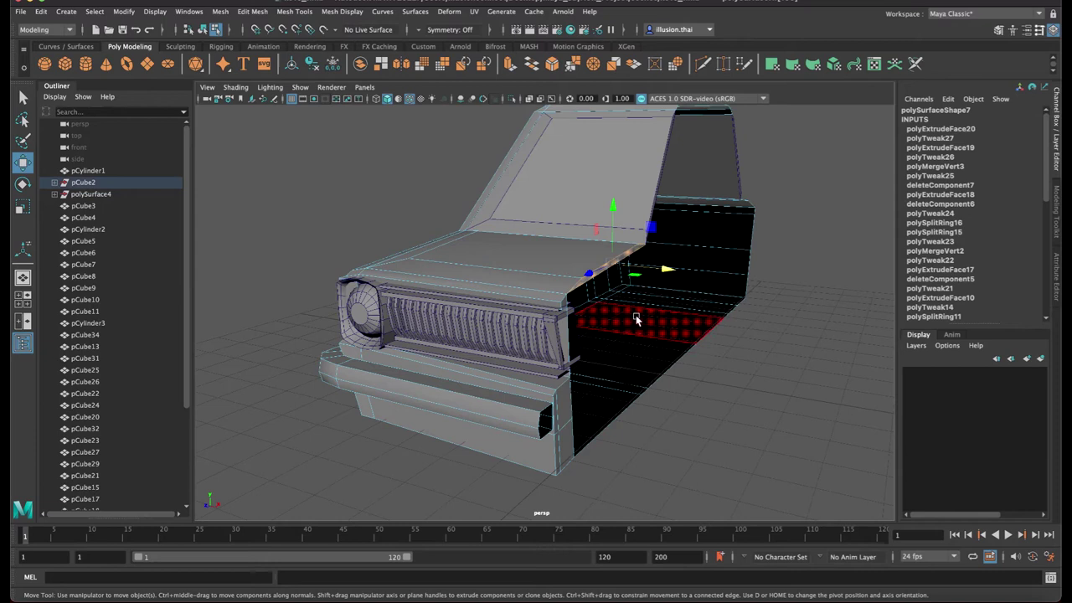
{"action": "left_click", "coordinate": [565, 408], "text": "shift"}
{"action": "left_click", "coordinate": [576, 445], "text": "shift"}
{"action": "left_click_drag", "start_coordinate": [601, 416], "coordinate": [578, 416], "text": "alt"}
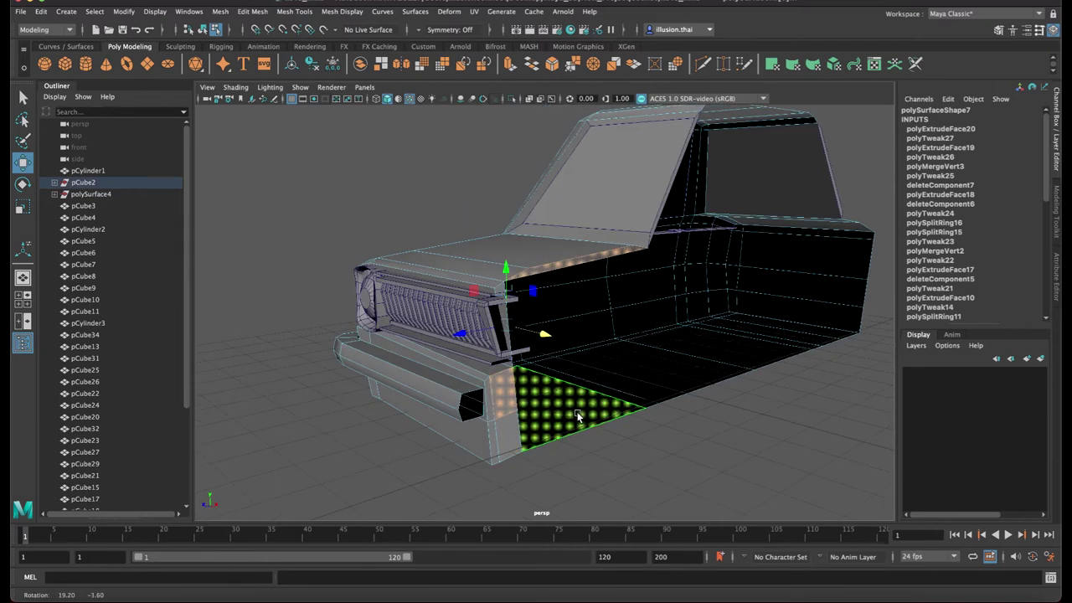
{"action": "key", "text": "ctrl+z"}
{"action": "left_click", "coordinate": [513, 438], "text": "shift"}
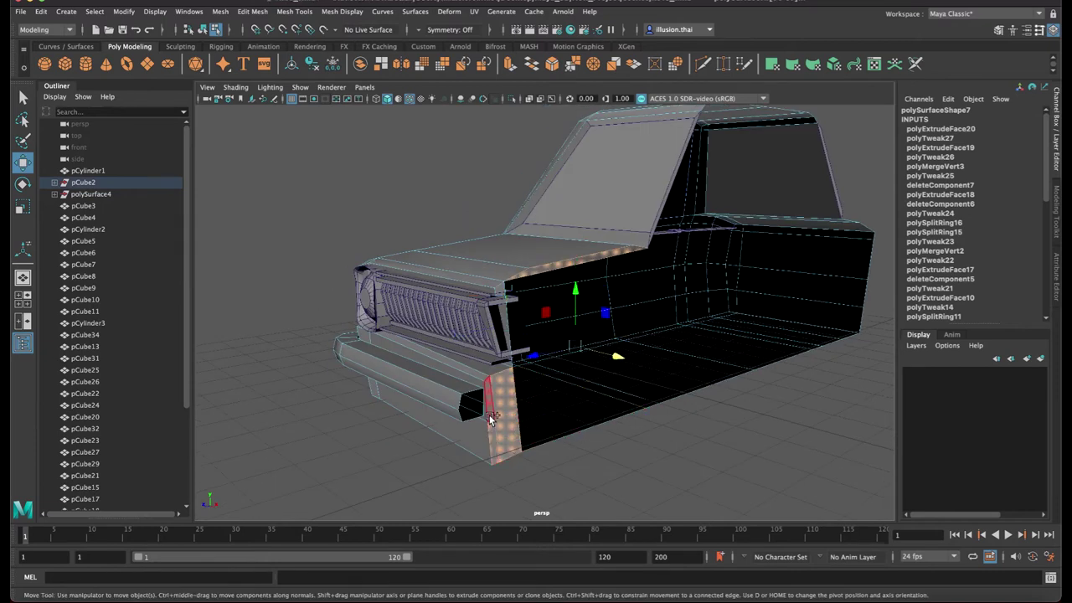
{"action": "left_click_drag", "start_coordinate": [699, 437], "coordinate": [474, 401], "text": "alt"}
{"action": "scroll", "coordinate": [634, 435], "scroll_direction": "down", "scroll_amount": 4}
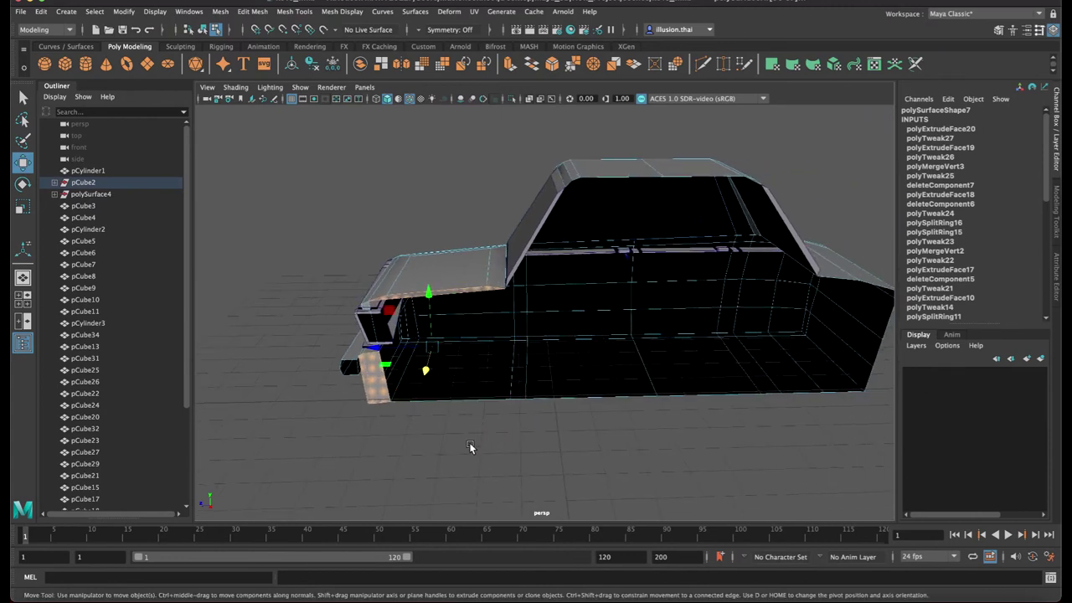
{"action": "left_click_drag", "start_coordinate": [805, 369], "coordinate": [815, 370], "text": "shift"}
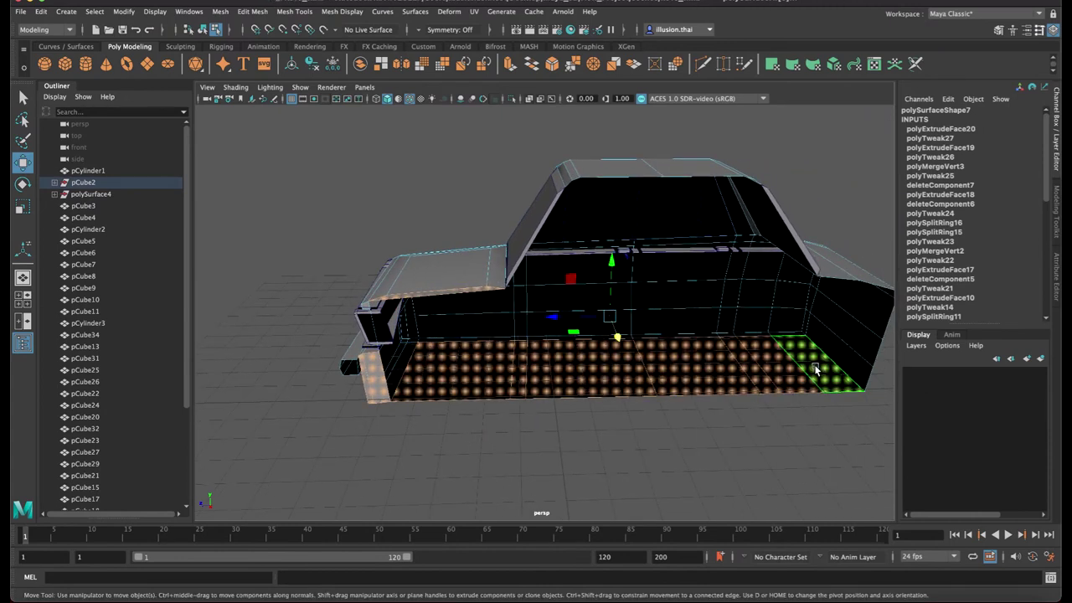
{"action": "key", "text": "Delete"}
{"action": "right_click_drag", "start_coordinate": [540, 297], "coordinate": [584, 282]}
Snap the vertices along the body's open centre edge to the grid in X, return to object selection and deselect the body
{"action": "left_click_drag", "start_coordinate": [581, 370], "coordinate": [552, 309], "text": "alt"}
{"action": "right_click_drag", "start_coordinate": [553, 309], "coordinate": [663, 314], "text": "alt"}
{"action": "left_click_drag", "start_coordinate": [580, 299], "coordinate": [610, 301], "text": "alt"}
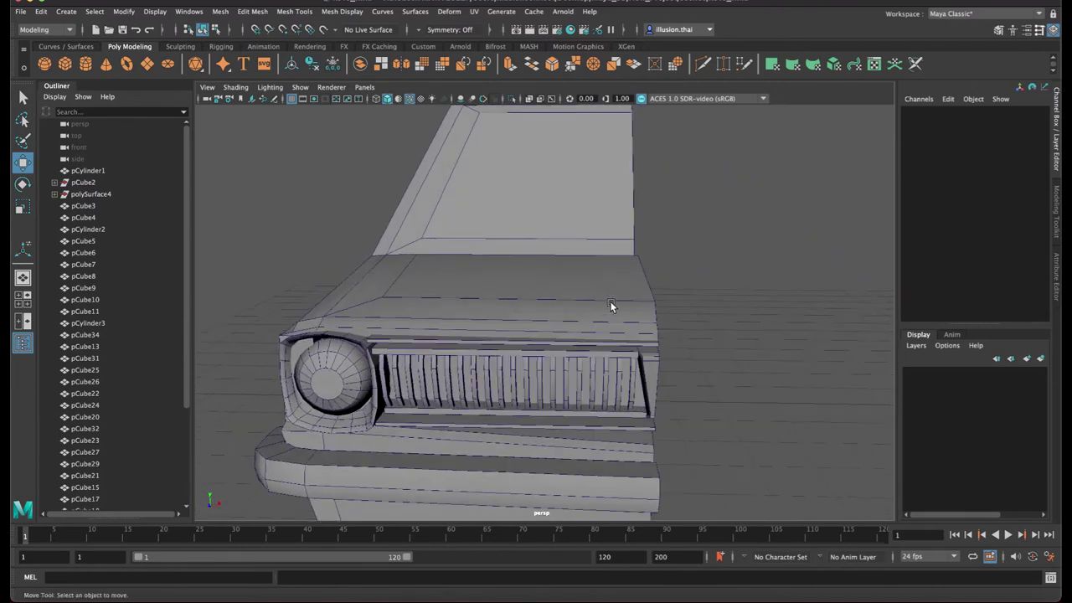
{"action": "left_click", "coordinate": [591, 295]}
{"action": "middle_click_drag", "start_coordinate": [592, 293], "coordinate": [556, 304], "text": "alt"}
{"action": "right_click_drag", "start_coordinate": [555, 298], "coordinate": [532, 299]}
{"action": "left_click_drag", "start_coordinate": [593, 311], "coordinate": [524, 279], "text": "alt"}
{"action": "left_click", "coordinate": [597, 214]}
{"action": "right_click_drag", "start_coordinate": [614, 204], "coordinate": [544, 209]}
{"action": "left_click_drag", "start_coordinate": [544, 209], "coordinate": [479, 211], "text": "alt"}
{"action": "left_click_drag", "start_coordinate": [436, 173], "coordinate": [635, 285]}
{"action": "key", "text": "r"}
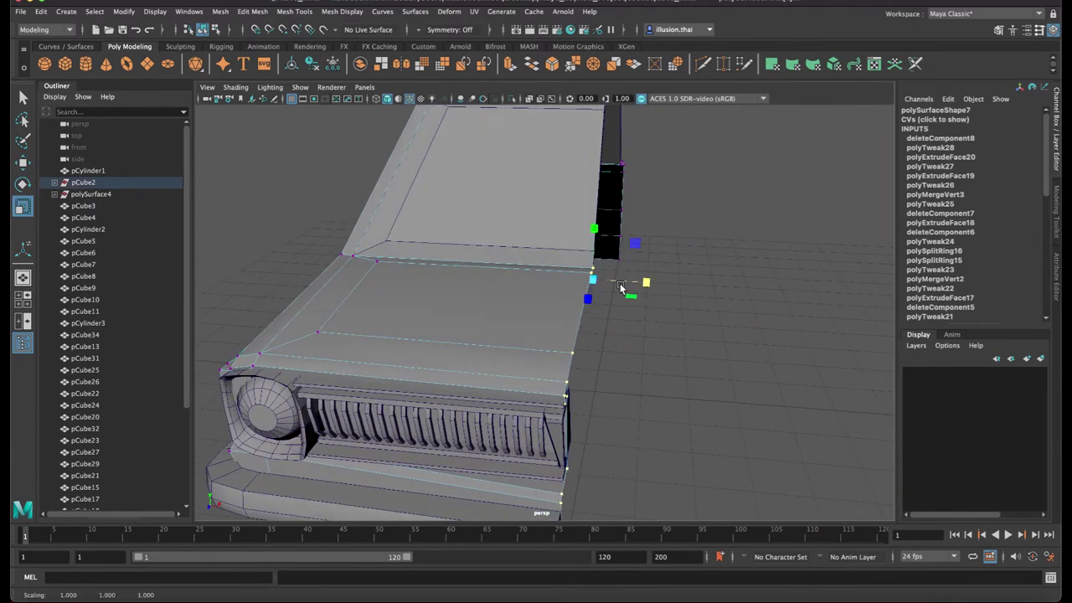
{"action": "key", "text": "w"}
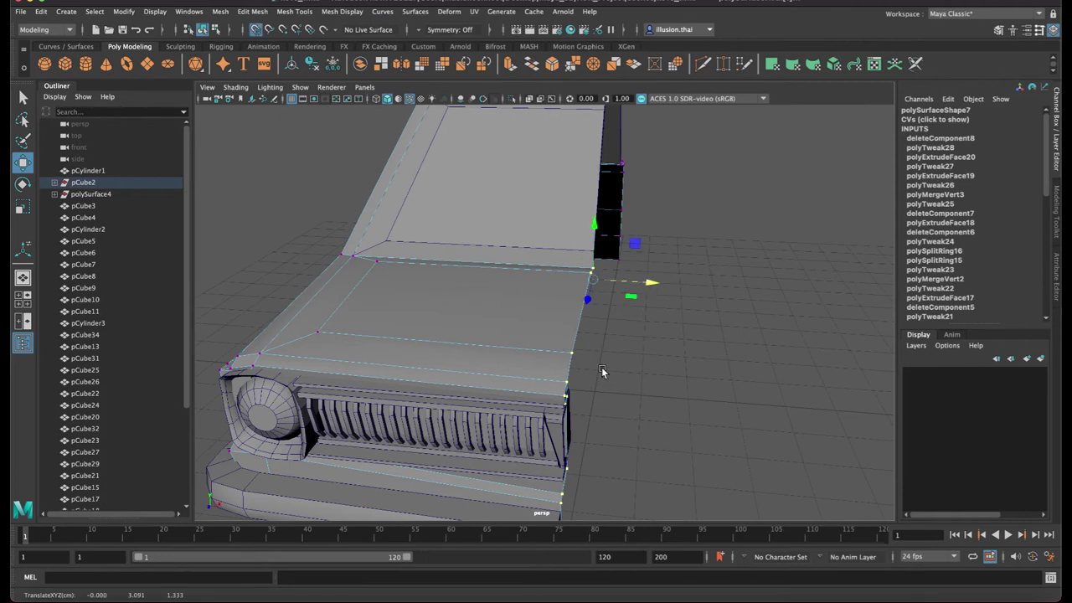
{"action": "key", "text": "x"}
{"action": "middle_click_drag", "start_coordinate": [621, 362], "coordinate": [582, 359]}
{"action": "right_click_drag", "start_coordinate": [549, 296], "coordinate": [646, 299]}
{"action": "left_click", "coordinate": [670, 331]}
Insert an edge loop along the body close to its centre line, running across the hood and front panels
{"action": "mouse_move", "coordinate": [670, 330]}
{"action": "left_mouse_down", "text": "alt"}
{"action": "mouse_move", "coordinate": [688, 340]}
{"action": "mouse_move", "coordinate": [684, 317]}
{"action": "left_mouse_up", "text": "alt"}
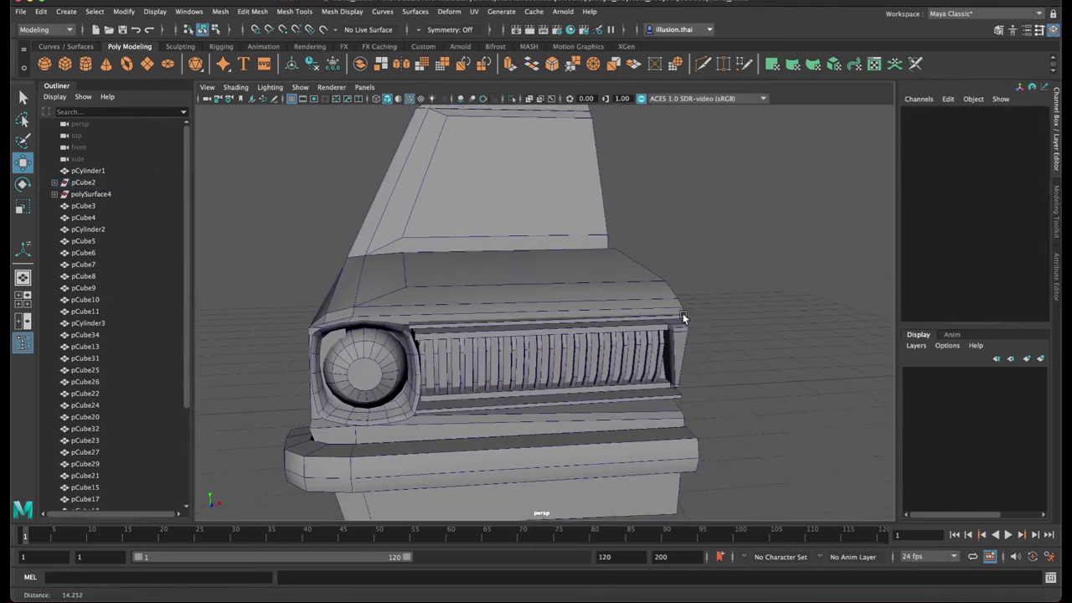
{"action": "right_click_drag", "start_coordinate": [684, 317], "coordinate": [573, 273], "text": "alt"}
{"action": "left_click", "coordinate": [574, 277]}
{"action": "left_click_drag", "start_coordinate": [652, 261], "coordinate": [616, 248], "text": "alt"}
{"action": "left_click", "coordinate": [253, 12]}
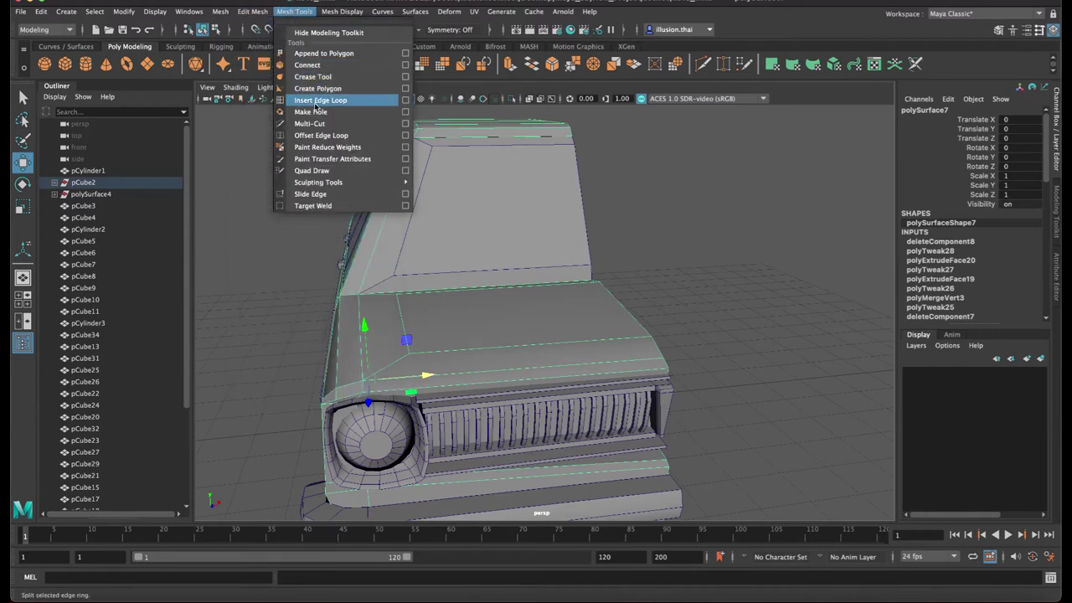
{"action": "left_click", "coordinate": [320, 99]}
{"action": "left_click_drag", "start_coordinate": [575, 285], "coordinate": [582, 285]}
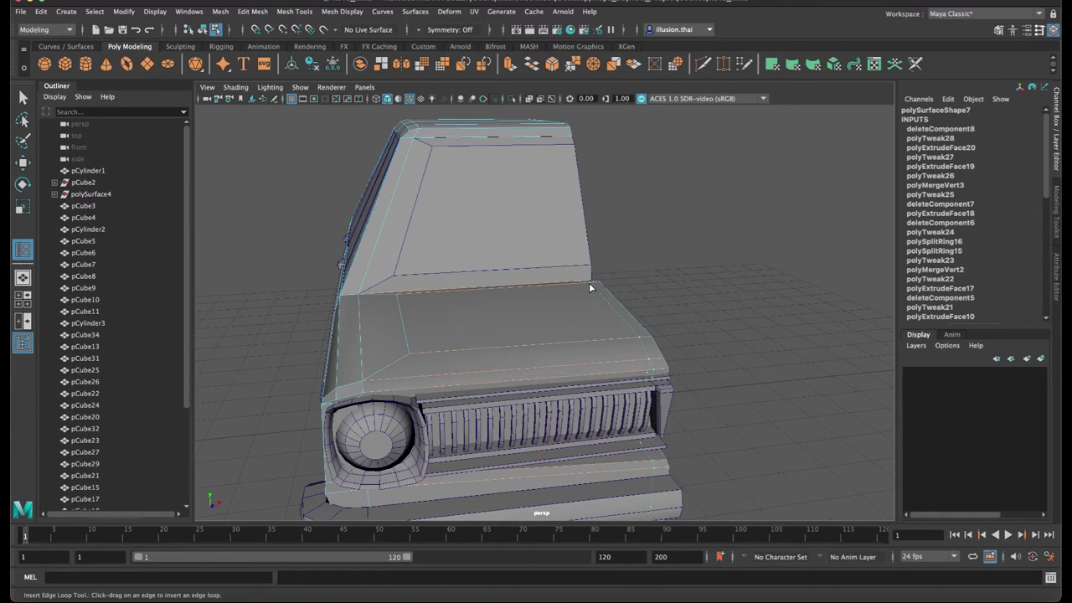
{"action": "left_click", "coordinate": [590, 287]}
{"action": "key", "text": "q"}
Raise the hood's centre-line edge slightly along Y, return to object selection and deselect the body
{"action": "right_click", "coordinate": [610, 296]}
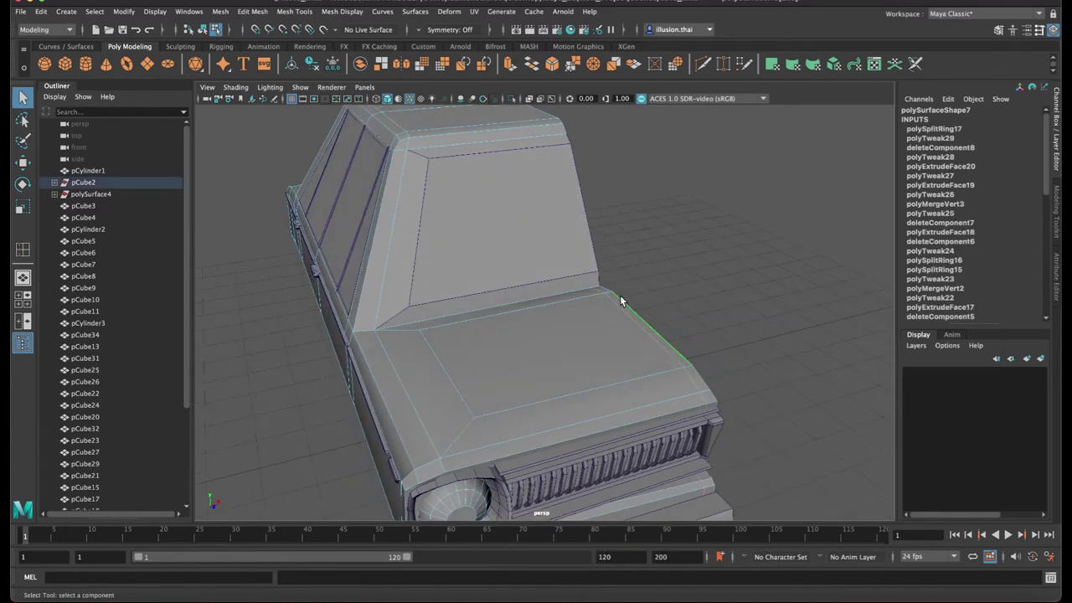
{"action": "left_click", "coordinate": [619, 297]}
{"action": "key", "text": "w"}
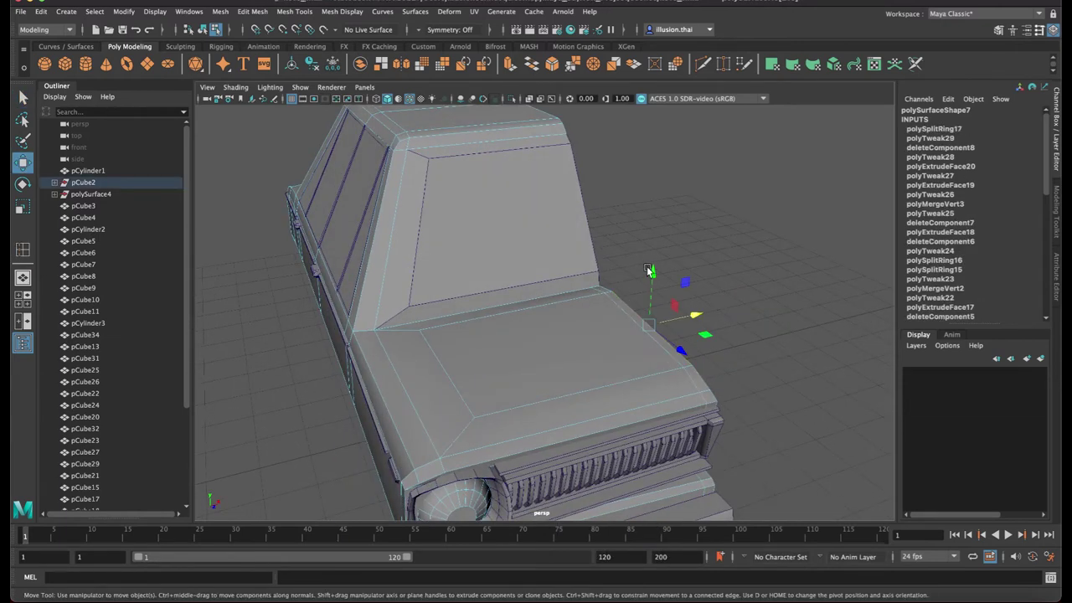
{"action": "left_click_drag", "start_coordinate": [650, 273], "coordinate": [652, 273]}
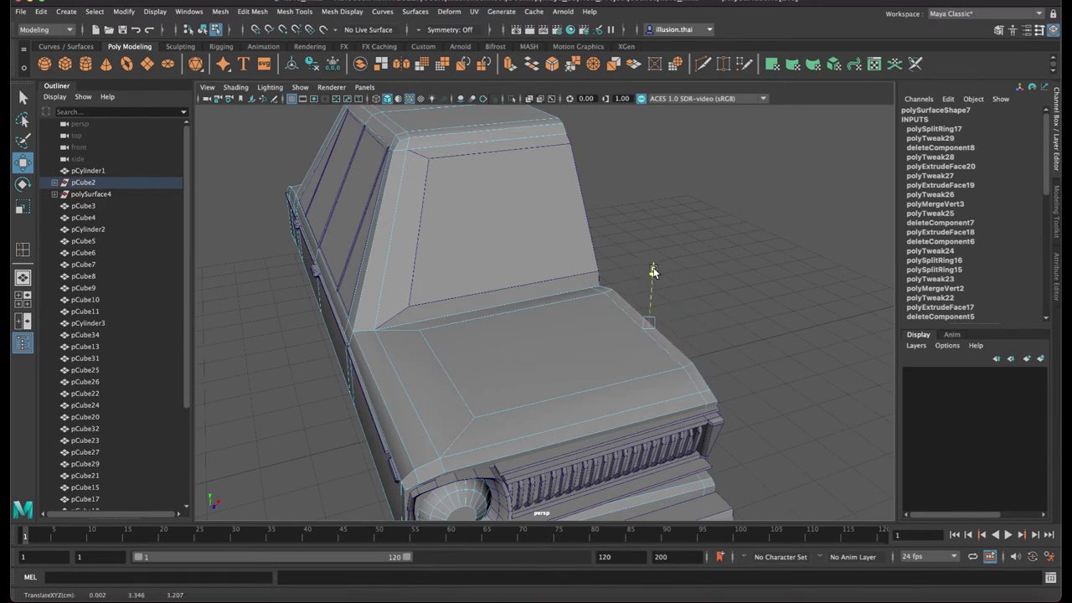
{"action": "key", "text": "q"}
{"action": "right_click_drag", "start_coordinate": [619, 297], "coordinate": [677, 282]}
{"action": "left_click", "coordinate": [679, 297]}
Examine the hood, grille and bumper from several angles, ending at the panel beneath the bumper
{"action": "left_click_drag", "start_coordinate": [678, 315], "coordinate": [656, 275], "text": "alt"}
{"action": "right_click_drag", "start_coordinate": [657, 274], "coordinate": [613, 297], "text": "alt"}
{"action": "middle_click_drag", "start_coordinate": [612, 297], "coordinate": [561, 234], "text": "alt"}
{"action": "left_click_drag", "start_coordinate": [560, 235], "coordinate": [552, 240], "text": "alt"}
{"action": "middle_click_drag", "start_coordinate": [554, 246], "coordinate": [560, 236], "text": "alt"}
{"action": "middle_click_drag", "start_coordinate": [574, 286], "coordinate": [571, 246], "text": "alt"}
{"action": "left_click_drag", "start_coordinate": [538, 252], "coordinate": [455, 270], "text": "alt"}
{"action": "right_click_drag", "start_coordinate": [455, 269], "coordinate": [463, 271], "text": "alt"}
{"action": "left_click_drag", "start_coordinate": [462, 271], "coordinate": [483, 271], "text": "alt"}
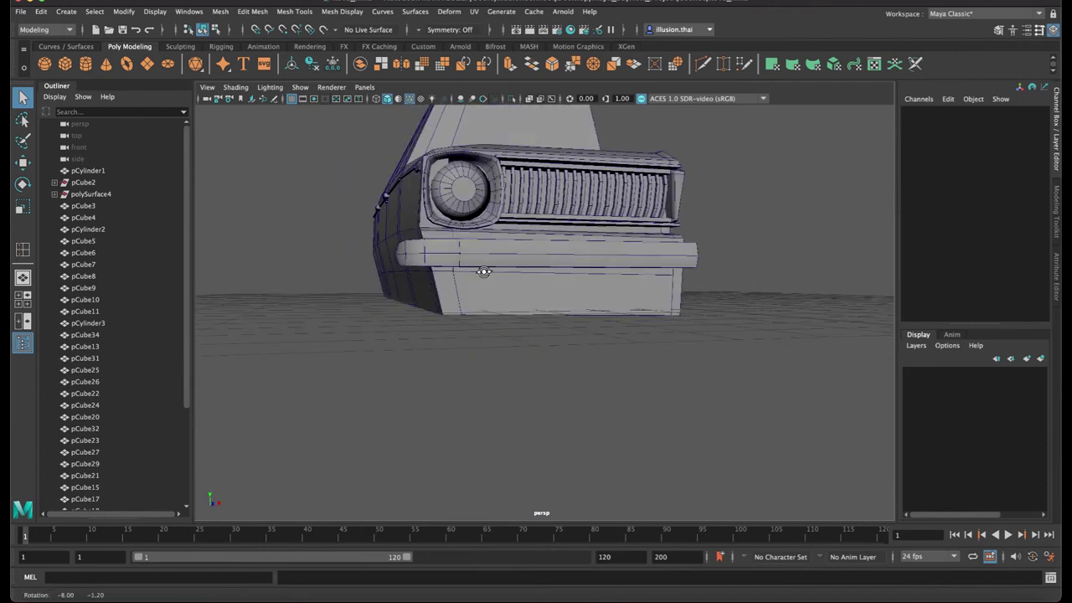
{"action": "right_click_drag", "start_coordinate": [485, 271], "coordinate": [510, 276], "text": "alt"}
{"action": "middle_click_drag", "start_coordinate": [398, 227], "coordinate": [410, 245], "text": "alt"}
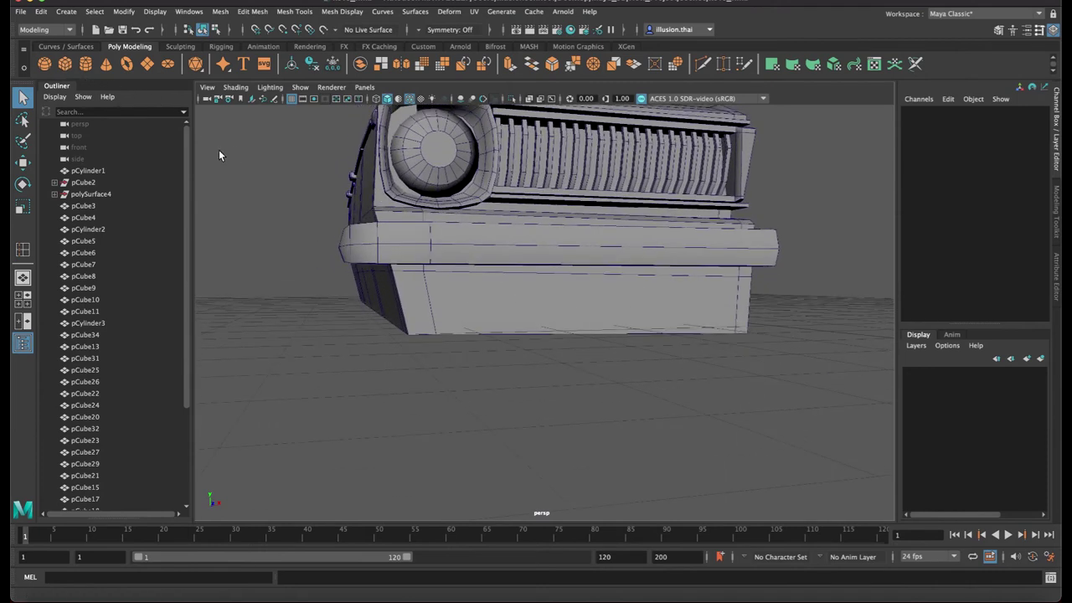
Create a polygon cube in front of the panel beneath the bumper, scaled to about 0.649 in X and 0.299 in Y and Z
{"action": "left_click", "coordinate": [65, 64]}
{"action": "left_click_drag", "start_coordinate": [373, 213], "coordinate": [426, 234], "text": "alt"}
{"action": "key", "text": "w"}
{"action": "left_click_drag", "start_coordinate": [578, 238], "coordinate": [620, 257], "text": "alt"}
{"action": "left_click_drag", "start_coordinate": [626, 309], "coordinate": [627, 374]}
{"action": "left_click_drag", "start_coordinate": [628, 376], "coordinate": [601, 362], "text": "alt"}
{"action": "left_click_drag", "start_coordinate": [541, 276], "coordinate": [541, 242]}
{"action": "left_click_drag", "start_coordinate": [579, 308], "coordinate": [562, 349], "text": "alt"}
{"action": "key", "text": "r"}
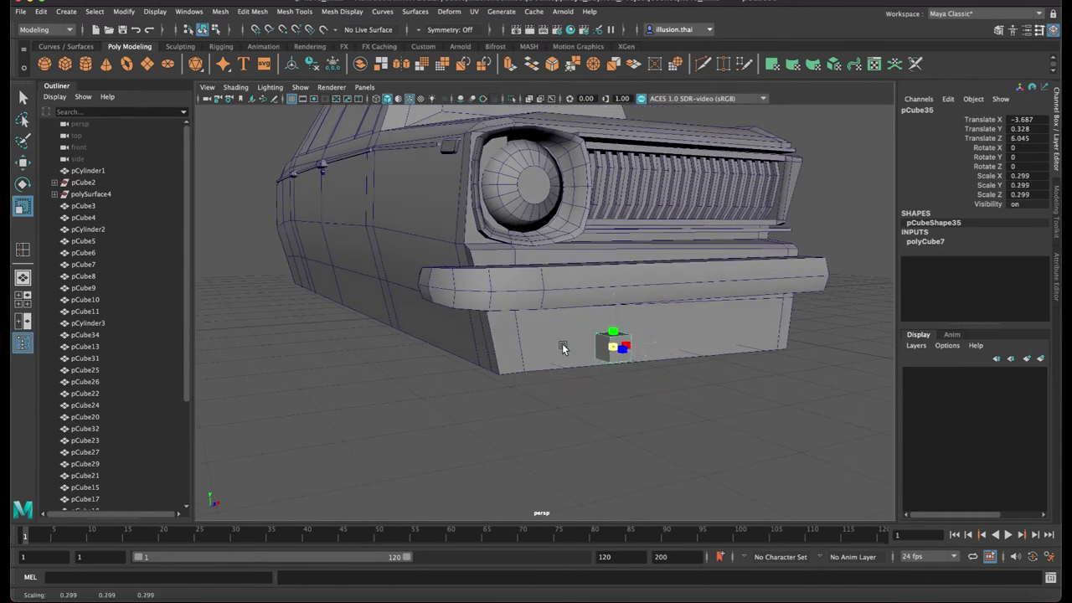
{"action": "left_click_drag", "start_coordinate": [684, 345], "coordinate": [715, 345]}
Extrude the new block's outer end face and pull it outward along X to about -4.201
{"action": "scroll", "coordinate": [638, 351], "scroll_direction": "up", "scroll_amount": 4}
{"action": "right_click_drag", "start_coordinate": [605, 355], "coordinate": [603, 329]}
{"action": "key", "text": "ctrl+e"}
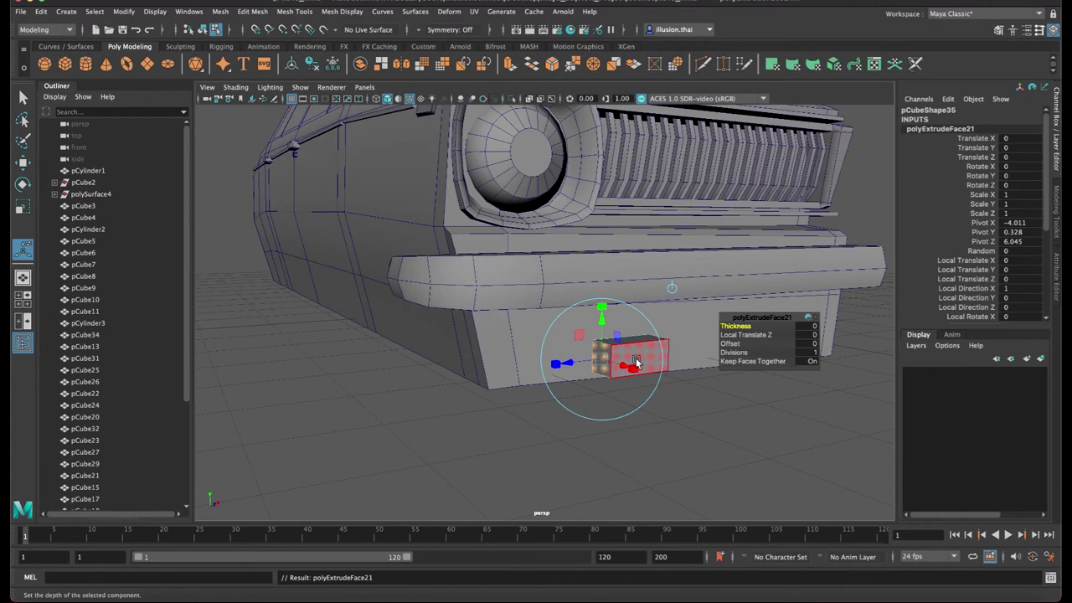
{"action": "key", "text": "w"}
{"action": "left_click_drag", "start_coordinate": [646, 355], "coordinate": [630, 358]}
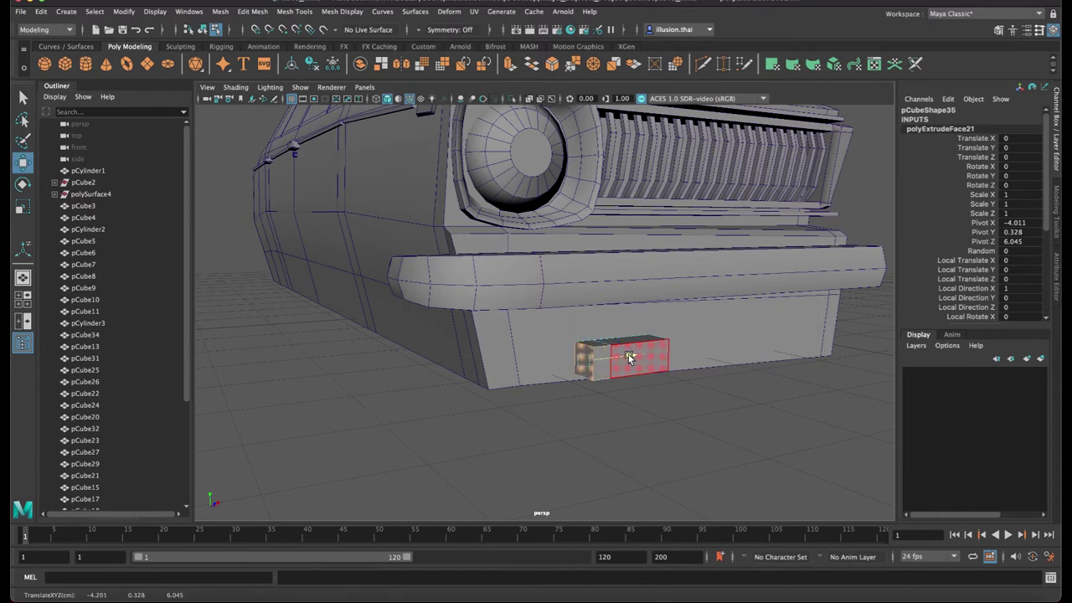
{"action": "key", "text": "q"}
Raise the lower edge of the block's outer end along Y to slant its underside, and reselect the block as an object
{"action": "right_click_drag", "start_coordinate": [601, 357], "coordinate": [600, 293]}
{"action": "left_click_drag", "start_coordinate": [600, 373], "coordinate": [593, 343], "text": "alt"}
{"action": "left_click", "coordinate": [594, 348]}
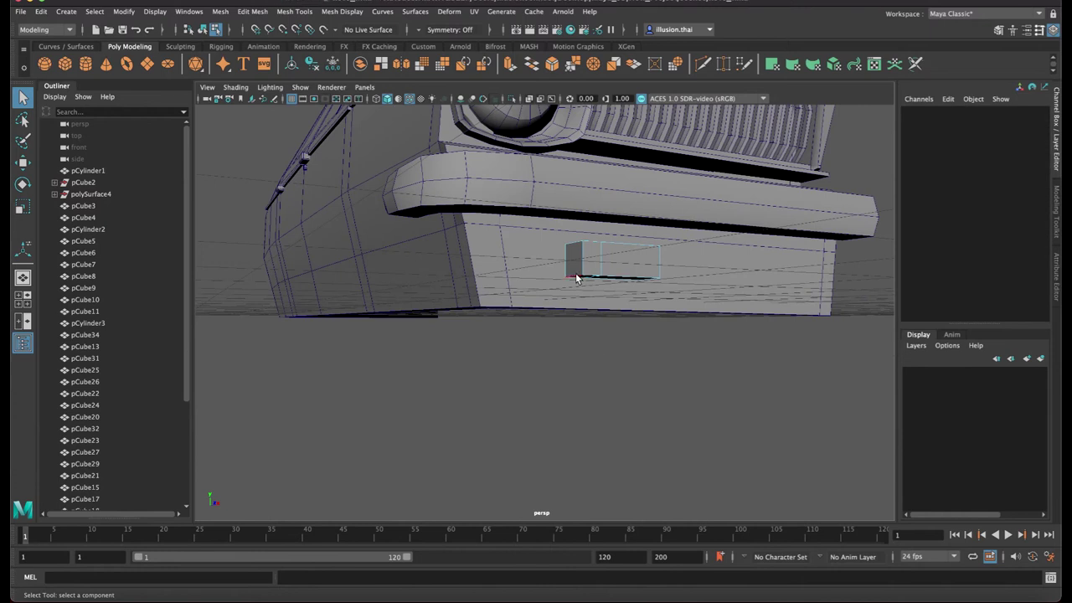
{"action": "left_click", "coordinate": [575, 277]}
{"action": "key", "text": "w"}
{"action": "left_click_drag", "start_coordinate": [575, 225], "coordinate": [575, 206]}
{"action": "key", "text": "q"}
{"action": "right_click_drag", "start_coordinate": [645, 268], "coordinate": [670, 253]}
{"action": "left_click", "coordinate": [634, 269]}
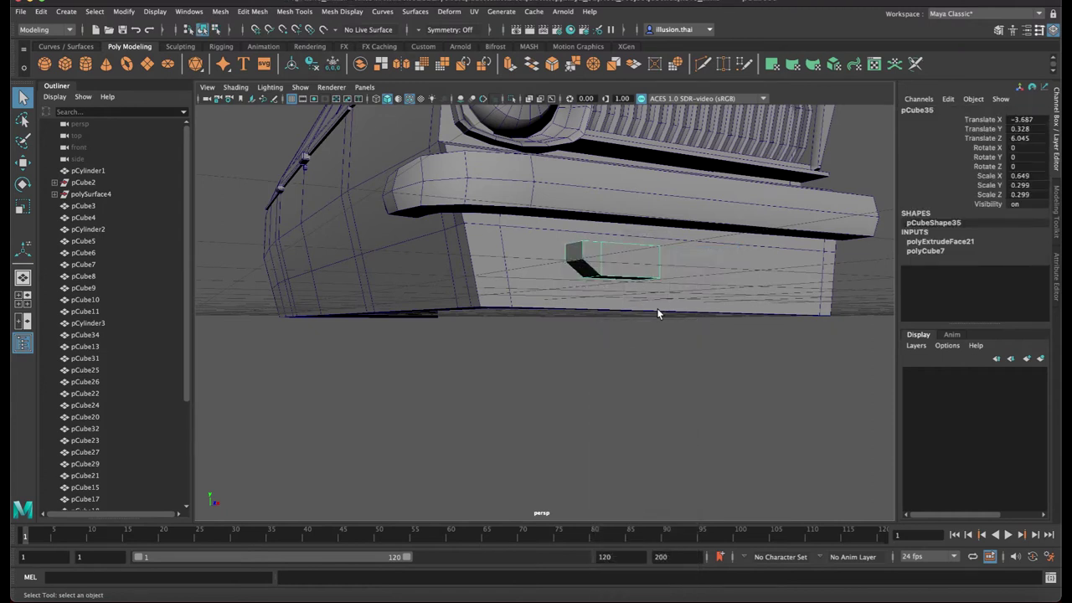
Try bevelling the block's edges with a fraction of 0.1, and undo the bevel
{"action": "left_click", "coordinate": [266, 11]}
{"action": "left_click", "coordinate": [284, 53]}
{"action": "left_click_drag", "start_coordinate": [691, 240], "coordinate": [691, 254], "text": "alt"}
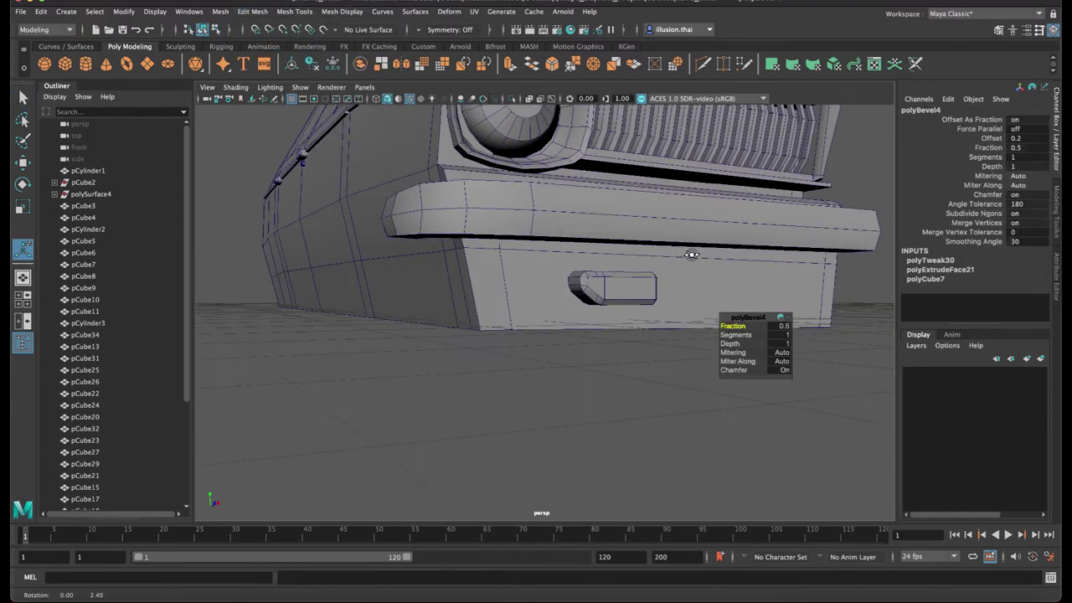
{"action": "left_click_drag", "start_coordinate": [777, 328], "coordinate": [769, 325]}
{"action": "key", "text": "q"}
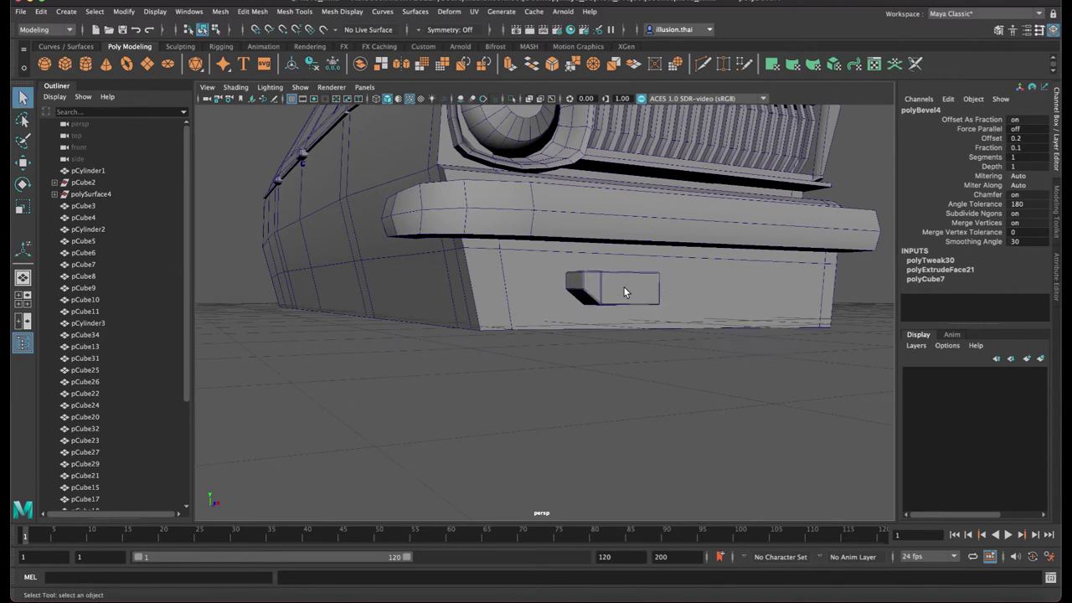
{"action": "left_click", "coordinate": [624, 288]}
{"action": "key", "text": "ctrl+z"}
{"action": "key", "text": "ctrl+z"}
{"action": "key", "text": "ctrl+z"}
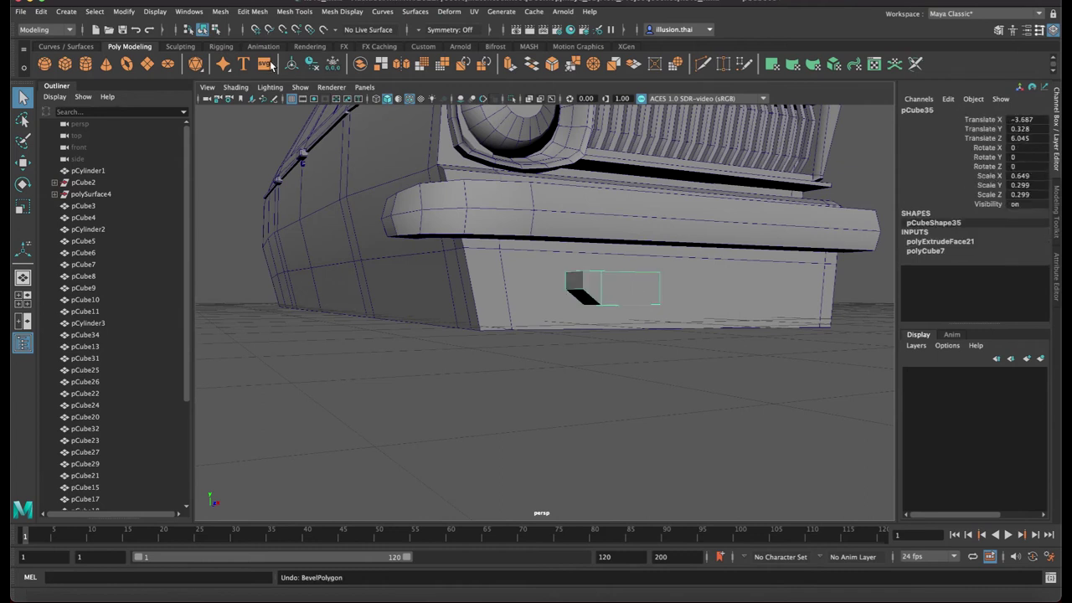
Bevel the block's edges with a fraction of 0.3
{"action": "left_click", "coordinate": [219, 12]}
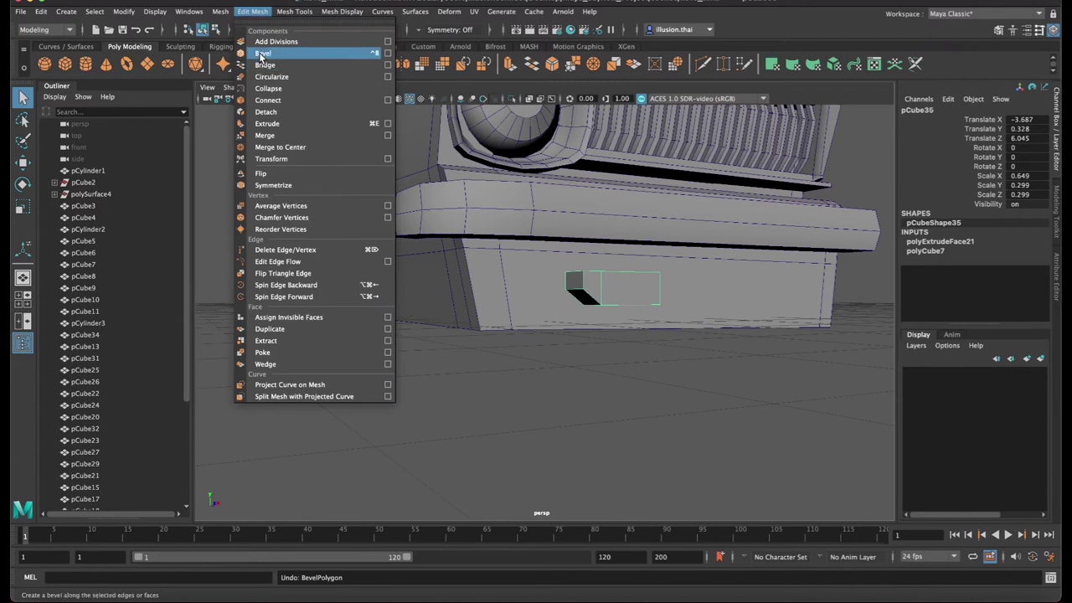
{"action": "left_click", "coordinate": [268, 52]}
{"action": "middle_click_drag", "start_coordinate": [657, 334], "coordinate": [655, 336]}
{"action": "left_click_drag", "start_coordinate": [655, 335], "coordinate": [636, 313]}
{"action": "middle_click_drag", "start_coordinate": [645, 310], "coordinate": [647, 309]}
{"action": "right_click_drag", "start_coordinate": [631, 290], "coordinate": [648, 276]}
{"action": "left_click", "coordinate": [640, 282]}
{"action": "left_click", "coordinate": [647, 379]}
{"action": "left_click", "coordinate": [623, 280]}
{"action": "left_click_drag", "start_coordinate": [649, 293], "coordinate": [673, 279], "text": "alt"}
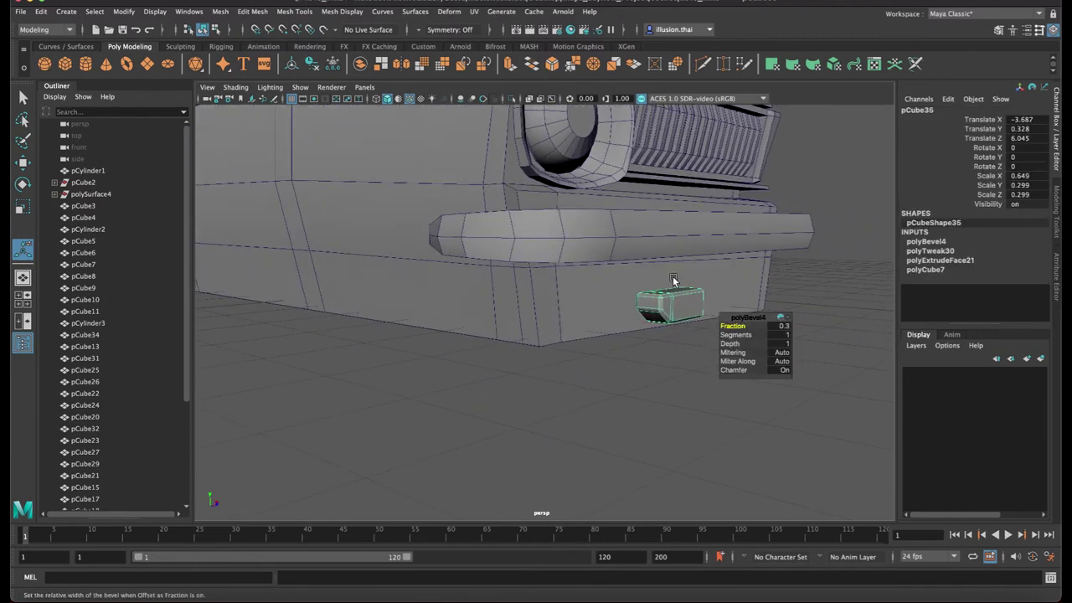
Delete the faces on the block's back side, facing the car body, and clear the selection
{"action": "right_click_drag", "start_coordinate": [655, 303], "coordinate": [701, 330]}
{"action": "left_click", "coordinate": [691, 335]}
{"action": "left_click", "coordinate": [687, 305]}
{"action": "left_click_drag", "start_coordinate": [670, 323], "coordinate": [650, 309], "text": "alt"}
{"action": "left_click_drag", "start_coordinate": [731, 317], "coordinate": [751, 310]}
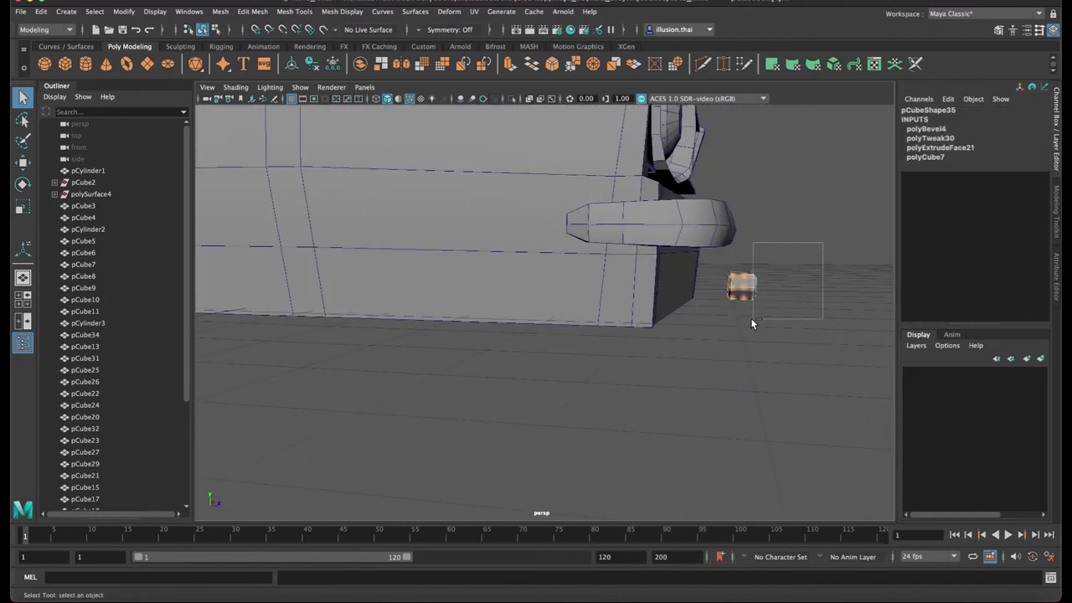
{"action": "left_click", "coordinate": [746, 324]}
Pull the block's back vertices along Z toward the car body to deepen the block, and return to object selection
{"action": "right_click", "coordinate": [733, 285]}
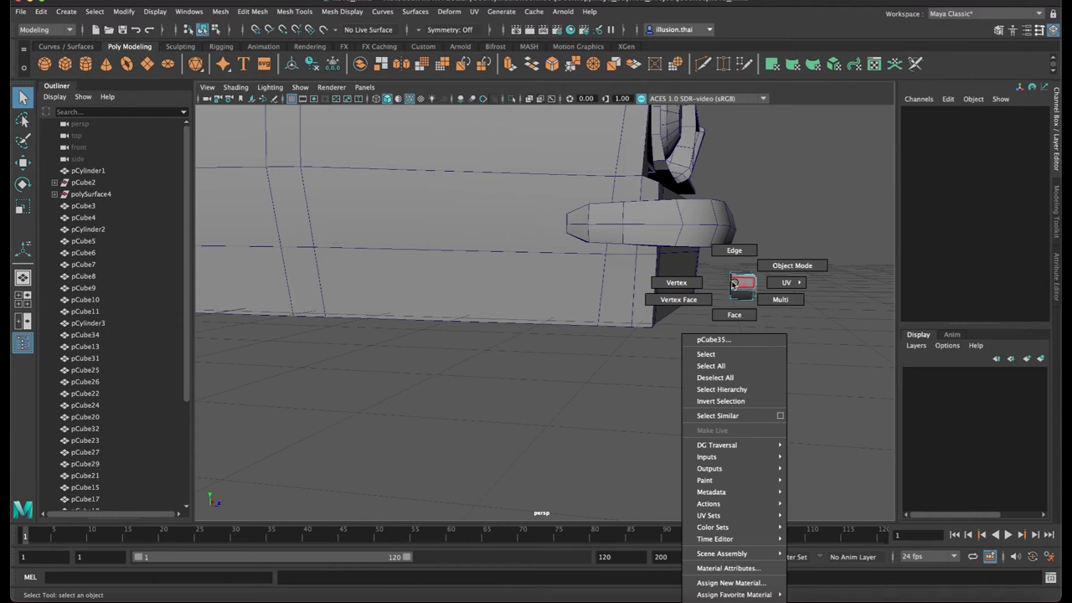
{"action": "right_click_drag", "start_coordinate": [713, 281], "coordinate": [703, 278]}
{"action": "left_click_drag", "start_coordinate": [698, 254], "coordinate": [735, 325]}
{"action": "key", "text": "w"}
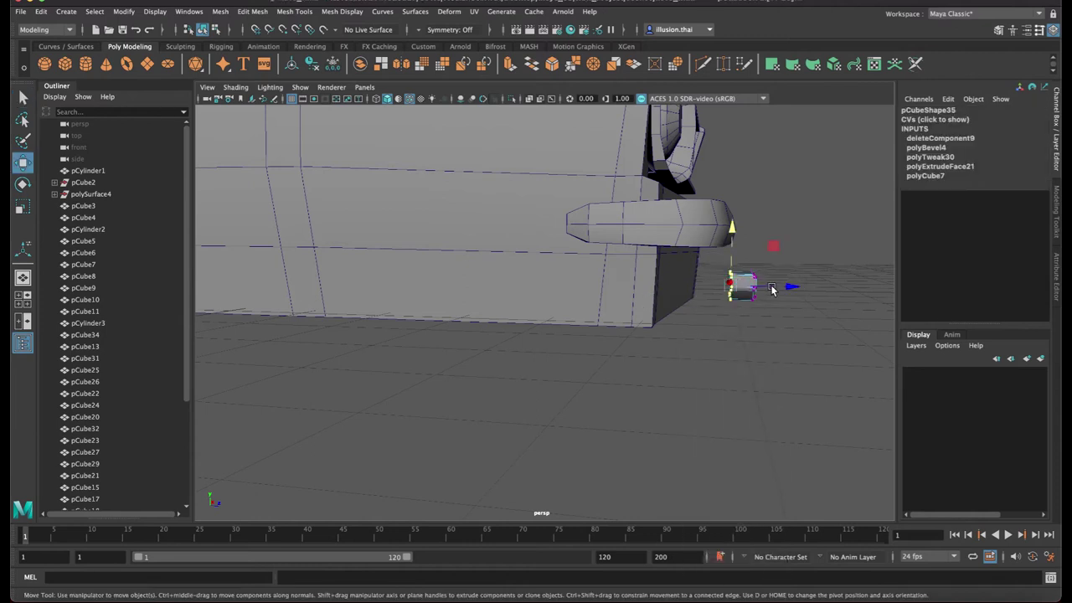
{"action": "left_click_drag", "start_coordinate": [772, 287], "coordinate": [727, 288]}
{"action": "key", "text": "q"}
{"action": "right_click_drag", "start_coordinate": [747, 286], "coordinate": [792, 266]}
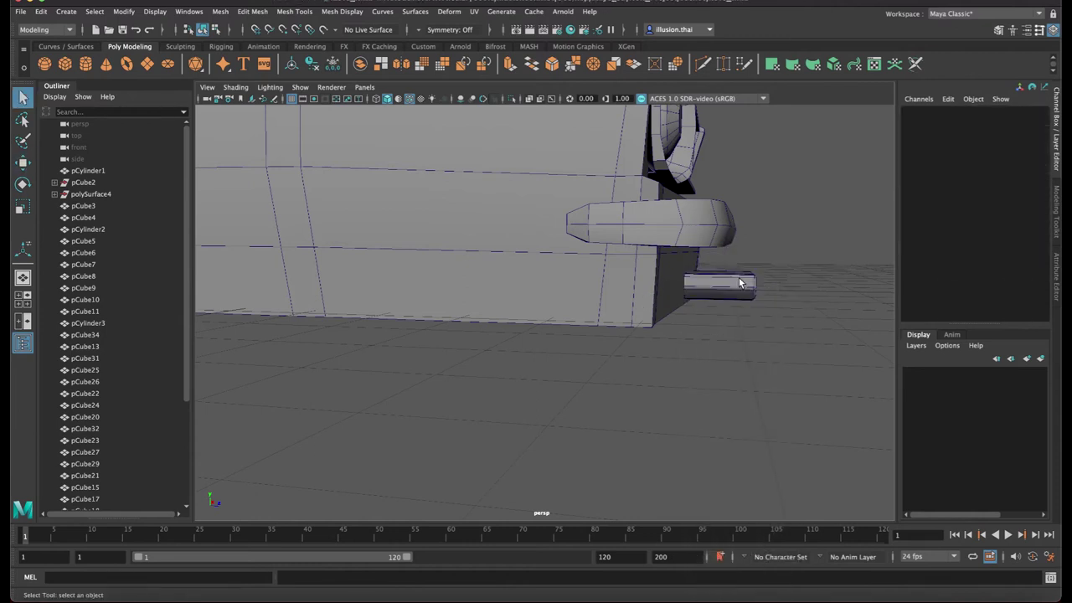
Move the block back into the lower front panel and up under the bumper, to about Y 0.572 and Z 5.357
{"action": "left_click", "coordinate": [739, 281]}
{"action": "key", "text": "w"}
{"action": "left_click_drag", "start_coordinate": [788, 288], "coordinate": [728, 290]}
{"action": "left_click_drag", "start_coordinate": [682, 227], "coordinate": [626, 229]}
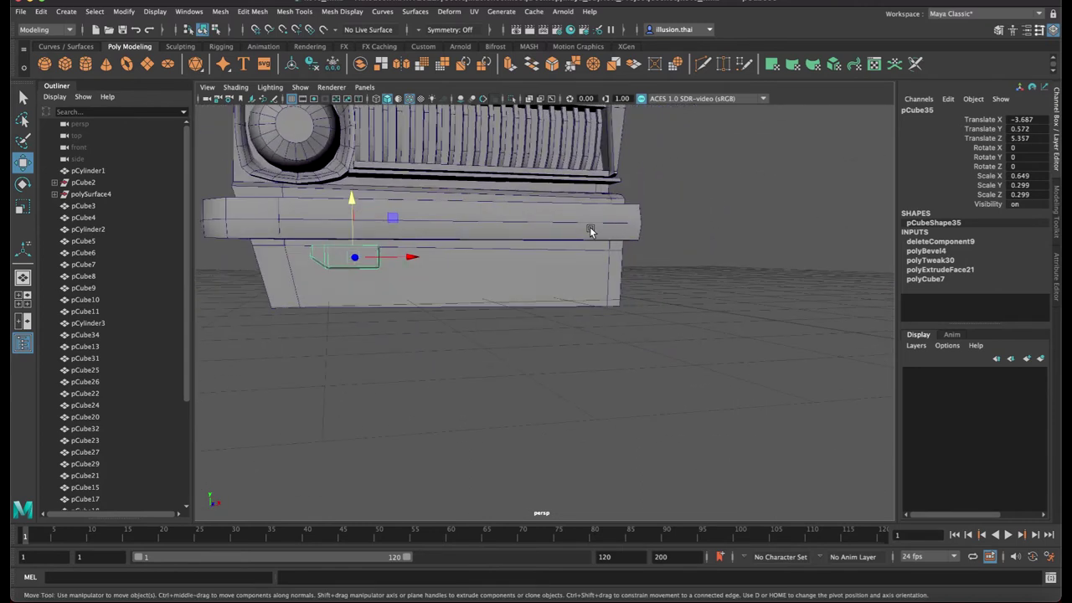
{"action": "middle_click_drag", "start_coordinate": [549, 227], "coordinate": [591, 236], "text": "alt"}
Scale the block to about 0.779 in X and 0.359 in Y and Z, and shift it outward to about X -3.86
{"action": "key", "text": "r"}
{"action": "left_click_drag", "start_coordinate": [397, 277], "coordinate": [468, 268], "text": "alt"}
{"action": "key", "text": "w"}
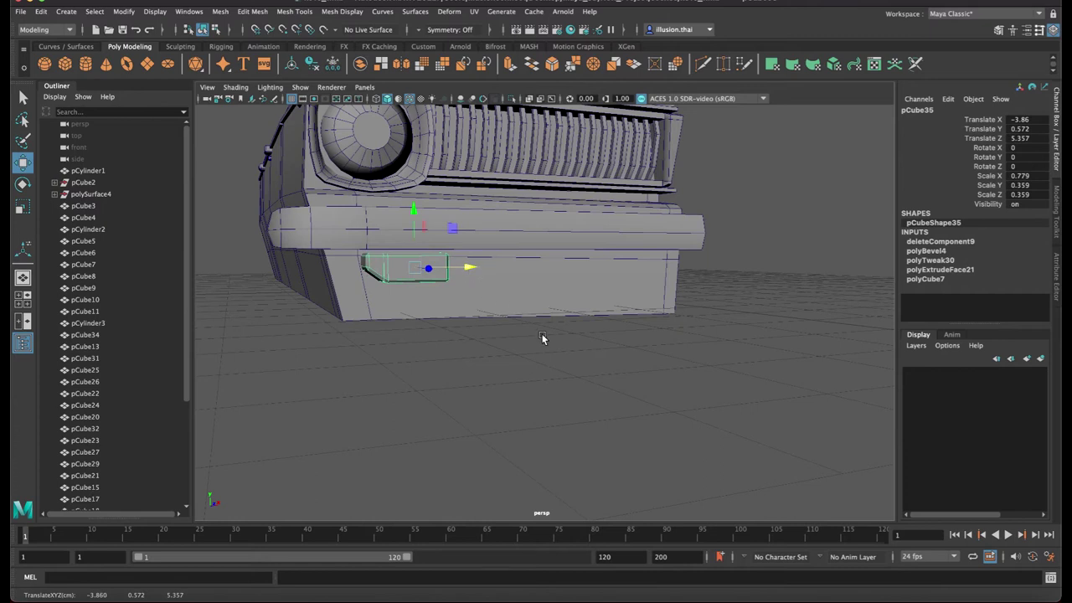
Extrude the bottom faces of the lower front panel down and forward to about Y -0.488 and Z 5.477
{"action": "left_click_drag", "start_coordinate": [533, 325], "coordinate": [542, 295], "text": "alt"}
{"action": "mouse_move", "coordinate": [524, 237]}
{"action": "left_mouse_down", "text": "alt"}
{"action": "mouse_move", "coordinate": [531, 226]}
{"action": "mouse_move", "coordinate": [534, 253]}
{"action": "left_mouse_up", "text": "alt"}
{"action": "right_click_drag", "start_coordinate": [534, 254], "coordinate": [537, 281]}
{"action": "left_click_drag", "start_coordinate": [549, 287], "coordinate": [613, 237], "text": "alt"}
{"action": "left_click", "coordinate": [585, 277]}
{"action": "right_click_drag", "start_coordinate": [613, 238], "coordinate": [616, 266]}
{"action": "left_click", "coordinate": [617, 229]}
{"action": "left_click_drag", "start_coordinate": [702, 293], "coordinate": [617, 315], "text": "alt"}
{"action": "key", "text": "ctrl+e"}
{"action": "key", "text": "w"}
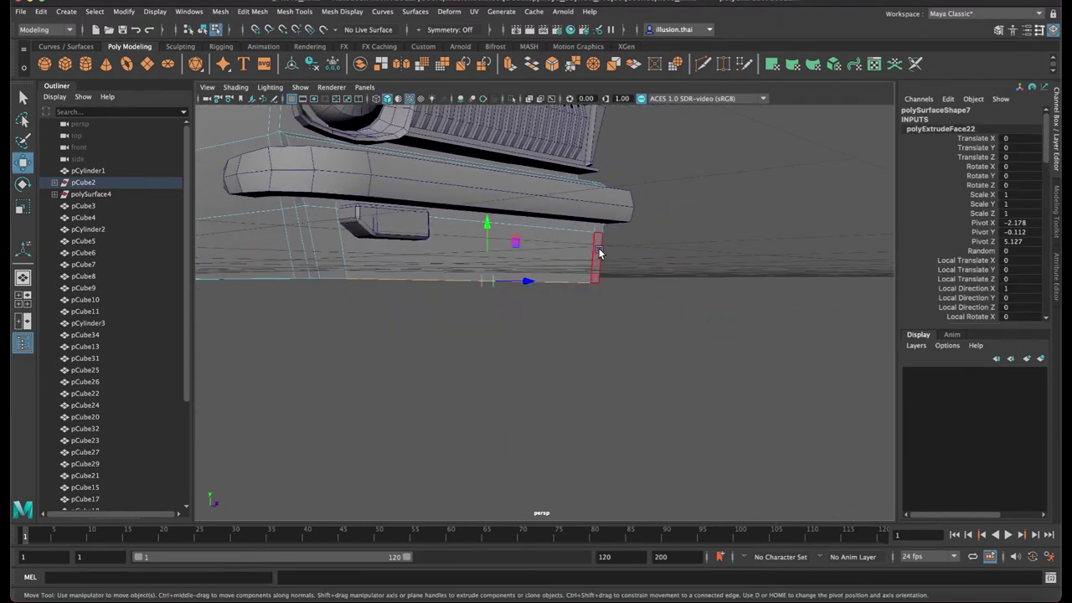
{"action": "left_click_drag", "start_coordinate": [486, 222], "coordinate": [486, 255]}
{"action": "left_click_drag", "start_coordinate": [540, 315], "coordinate": [558, 339], "text": "alt"}
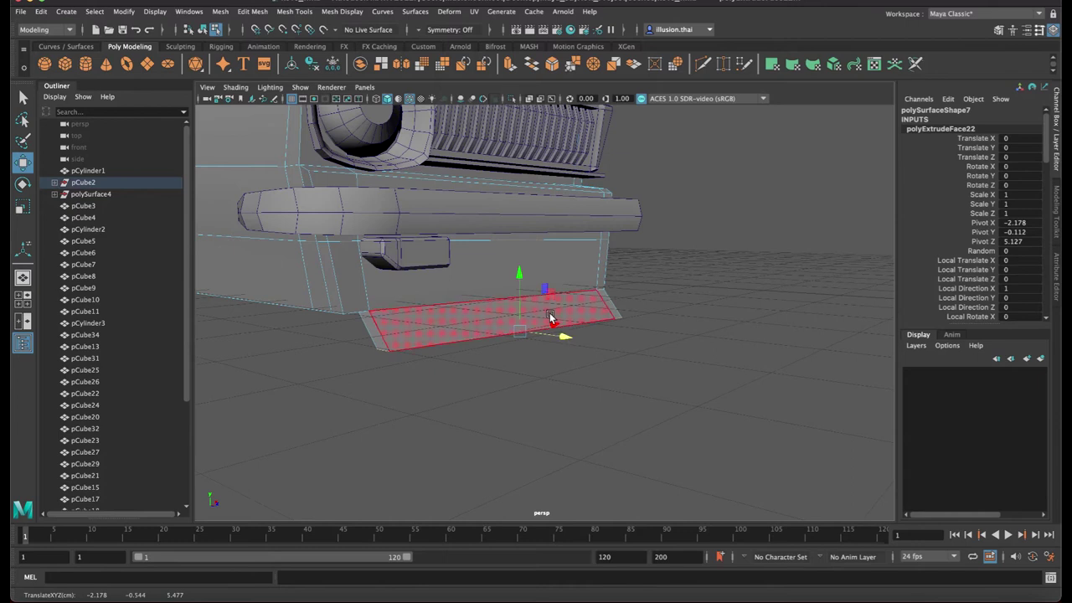
{"action": "left_click_drag", "start_coordinate": [519, 277], "coordinate": [517, 280]}
Extrude the front lip once more, extending it down and forward to about Y -0.79 and Z 5.8
{"action": "key", "text": "ctrl+e"}
{"action": "left_click_drag", "start_coordinate": [578, 308], "coordinate": [604, 362], "text": "alt"}
{"action": "key", "text": "w"}
{"action": "left_click_drag", "start_coordinate": [568, 327], "coordinate": [622, 350], "text": "alt"}
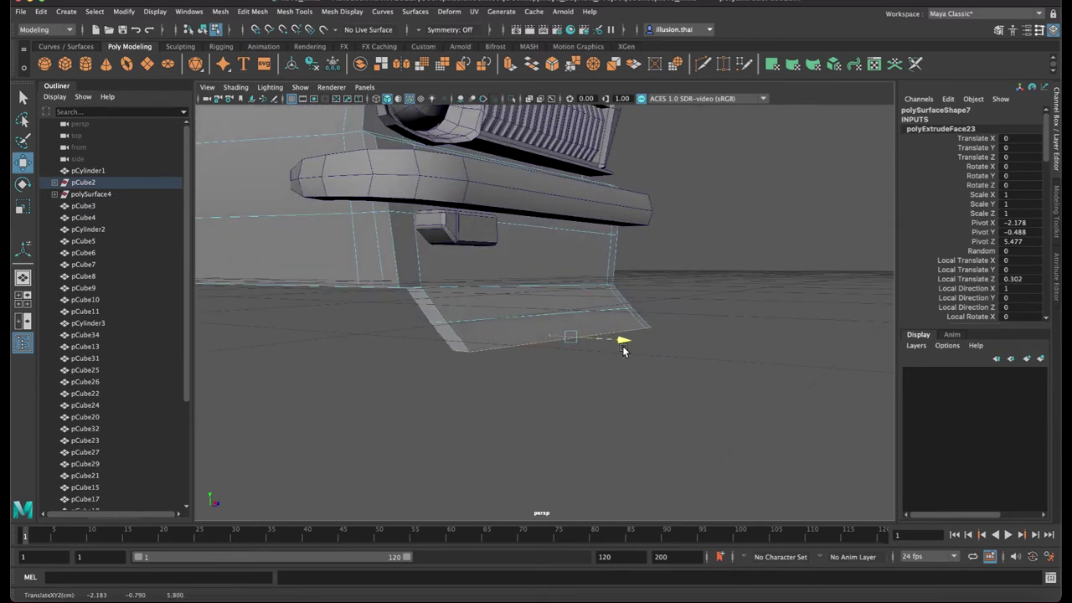
{"action": "left_click_drag", "start_coordinate": [550, 353], "coordinate": [509, 361], "text": "alt"}
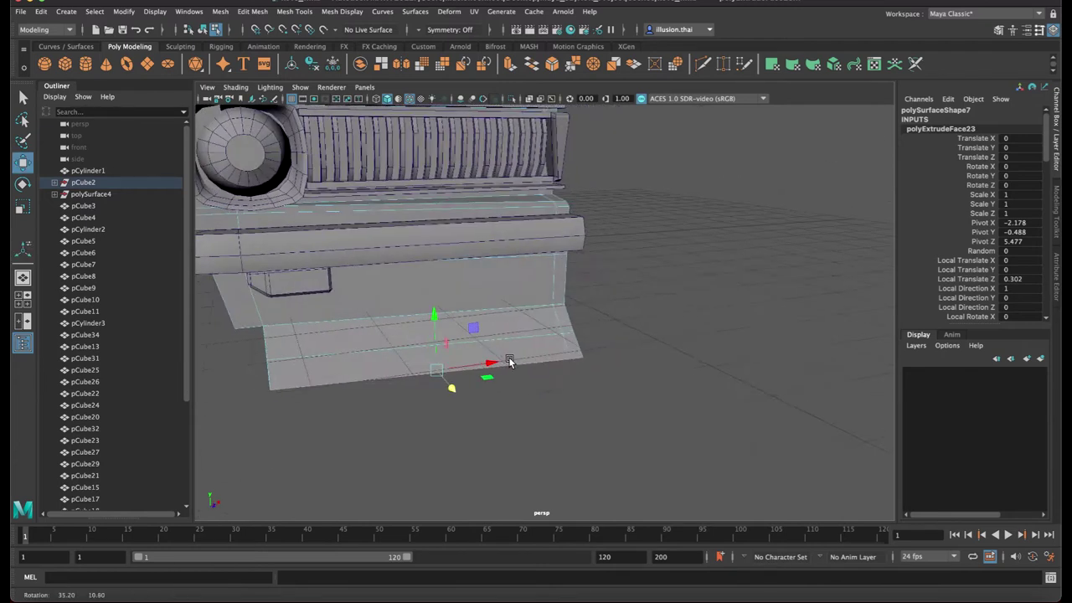
Adjust the vertices at the lip's outer lower corner with the Move tool, and return to object selection
{"action": "middle_click_drag", "start_coordinate": [355, 336], "coordinate": [450, 294], "text": "alt"}
{"action": "key", "text": "q"}
{"action": "right_click", "coordinate": [409, 294]}
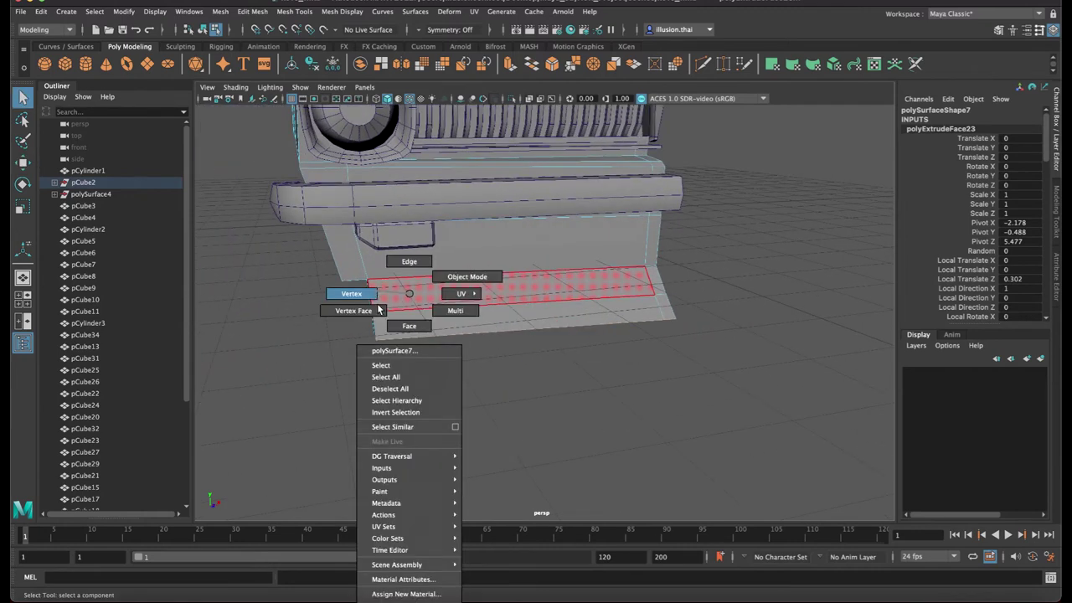
{"action": "right_click_drag", "start_coordinate": [379, 309], "coordinate": [368, 307]}
{"action": "left_click_drag", "start_coordinate": [351, 309], "coordinate": [337, 311], "text": "alt"}
{"action": "left_click_drag", "start_coordinate": [399, 358], "coordinate": [440, 332]}
{"action": "key", "text": "w"}
{"action": "key", "text": "q"}
{"action": "right_click_drag", "start_coordinate": [492, 294], "coordinate": [513, 285]}
{"action": "left_click", "coordinate": [500, 353]}
Select the bottom row of vertices along the car body's side, raise it to about Y -0.019, and return to object selection
{"action": "left_click_drag", "start_coordinate": [500, 356], "coordinate": [440, 240], "text": "alt"}
{"action": "right_click_drag", "start_coordinate": [433, 223], "coordinate": [426, 211]}
{"action": "mouse_move", "coordinate": [441, 228]}
{"action": "left_mouse_down"}
{"action": "mouse_move", "coordinate": [450, 239]}
{"action": "mouse_move", "coordinate": [443, 220]}
{"action": "left_mouse_up"}
{"action": "right_click_drag", "start_coordinate": [444, 221], "coordinate": [421, 225]}
{"action": "left_click_drag", "start_coordinate": [421, 224], "coordinate": [419, 253], "text": "alt"}
{"action": "key", "text": "4"}
{"action": "left_click_drag", "start_coordinate": [450, 290], "coordinate": [517, 303]}
{"action": "key", "text": "5"}
{"action": "key", "text": "w"}
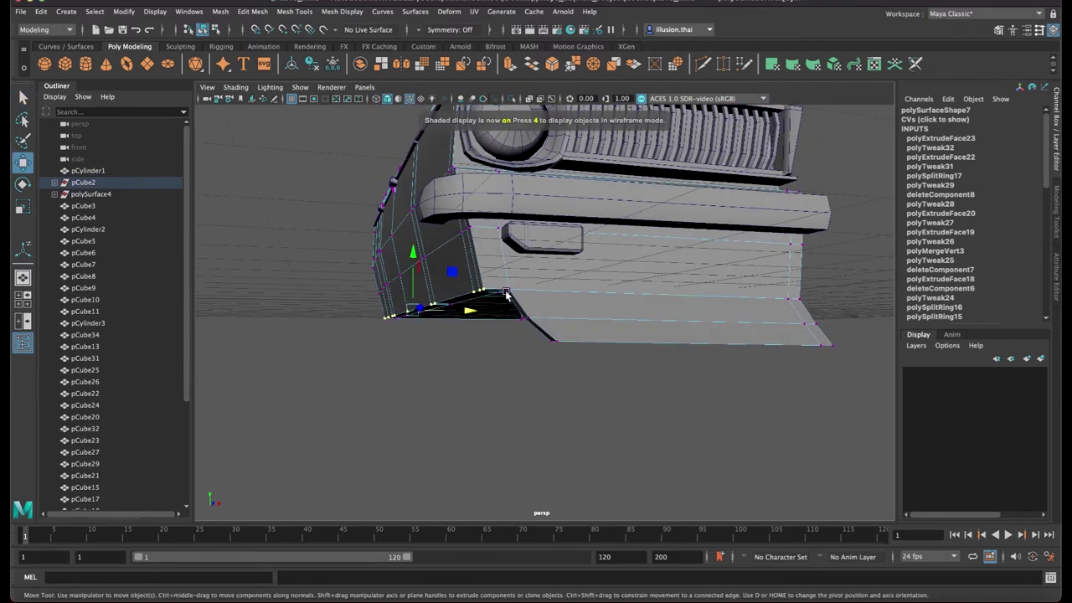
{"action": "left_click_drag", "start_coordinate": [420, 262], "coordinate": [416, 256]}
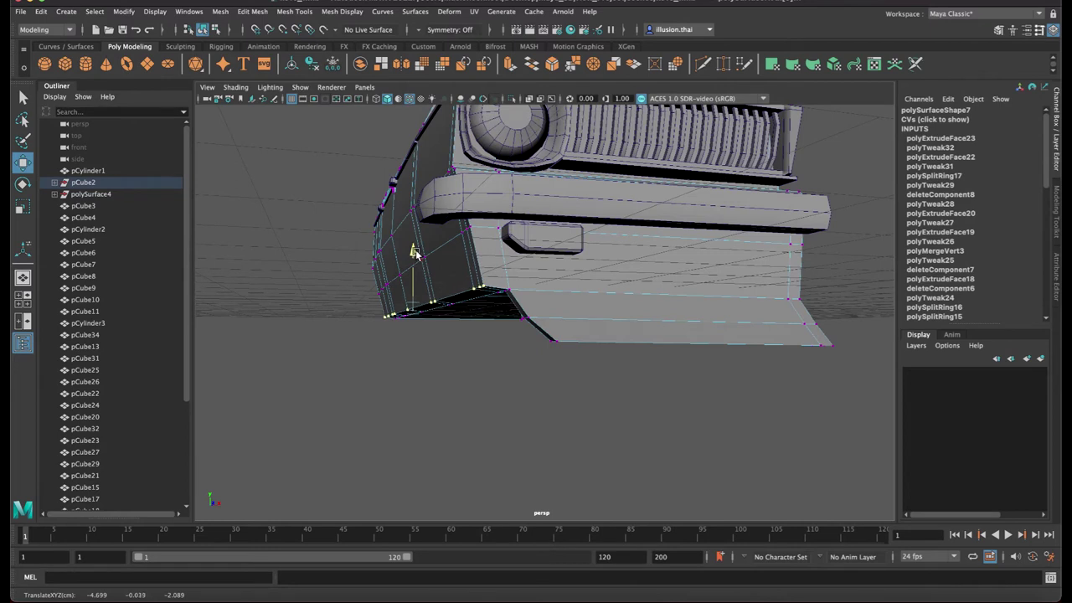
{"action": "left_click_drag", "start_coordinate": [471, 310], "coordinate": [472, 312]}
{"action": "left_click_drag", "start_coordinate": [472, 314], "coordinate": [608, 345], "text": "alt"}
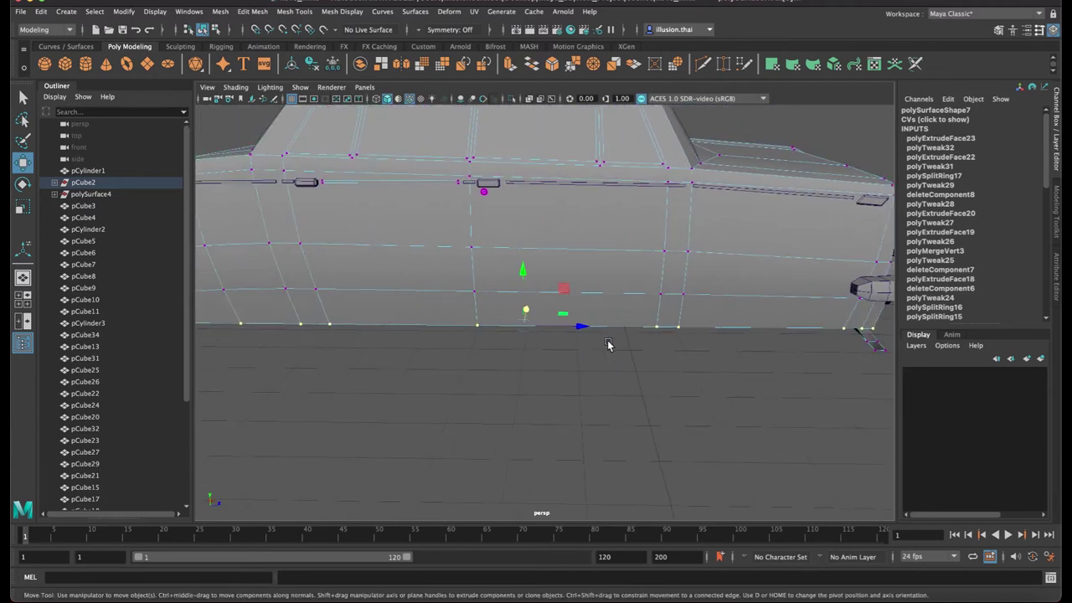
{"action": "right_click_drag", "start_coordinate": [598, 298], "coordinate": [633, 281]}
{"action": "left_click", "coordinate": [688, 357]}
Delete the faces closing the front lip's end at the car's centre line, and return to object selection
{"action": "right_click_drag", "start_coordinate": [688, 356], "coordinate": [561, 339], "text": "alt"}
{"action": "left_click_drag", "start_coordinate": [584, 352], "coordinate": [448, 350], "text": "alt"}
{"action": "left_click", "coordinate": [414, 376]}
{"action": "mouse_move", "coordinate": [417, 385]}
{"action": "right_mouse_down"}
{"action": "mouse_move", "coordinate": [410, 336]}
{"action": "mouse_move", "coordinate": [432, 371]}
{"action": "right_mouse_up"}
{"action": "middle_click_drag", "start_coordinate": [449, 402], "coordinate": [468, 369], "text": "alt"}
{"action": "left_click", "coordinate": [441, 371]}
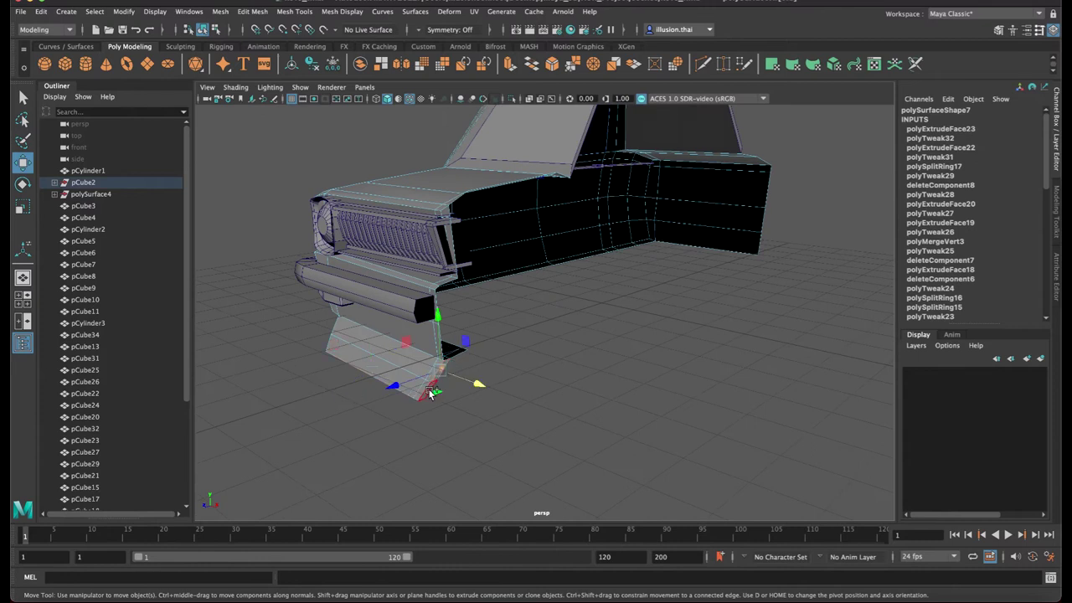
{"action": "right_click_drag", "start_coordinate": [498, 394], "coordinate": [600, 398], "text": "alt"}
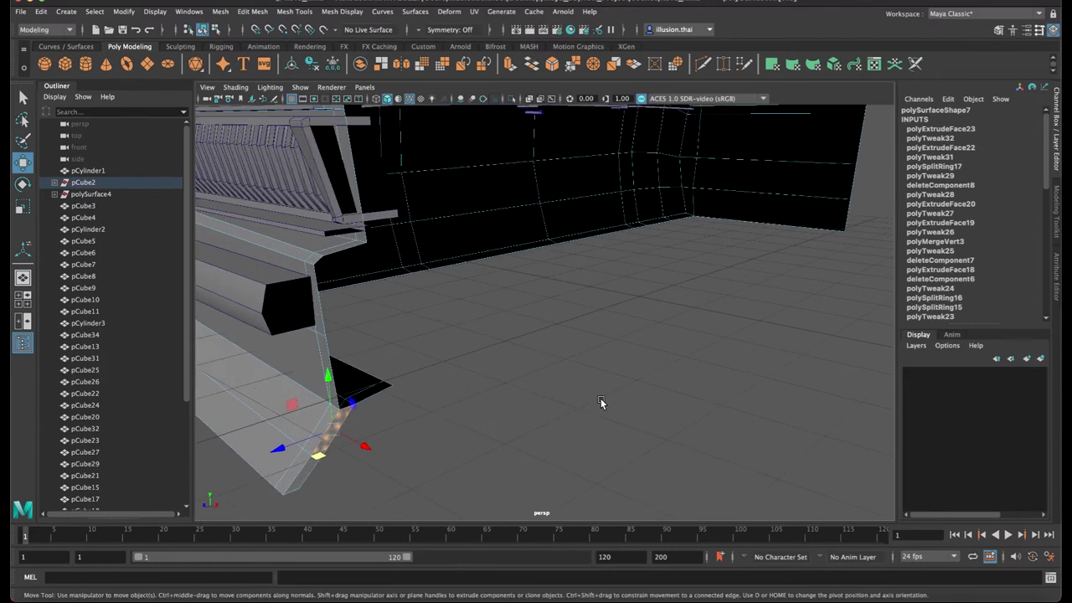
{"action": "middle_click_drag", "start_coordinate": [425, 411], "coordinate": [494, 365], "text": "alt"}
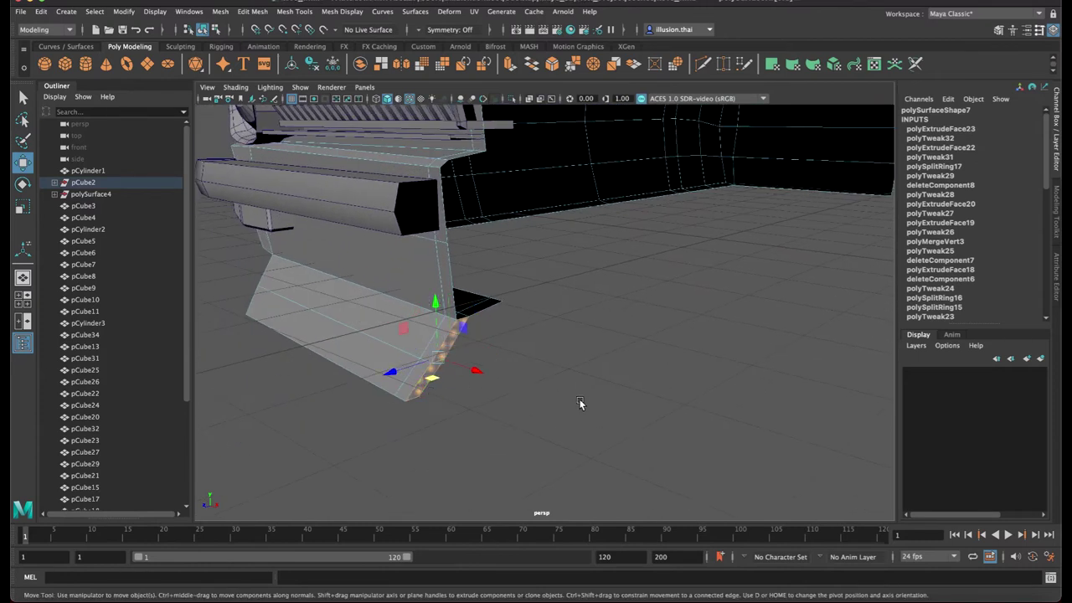
{"action": "left_click", "coordinate": [579, 403]}
{"action": "right_click_drag", "start_coordinate": [444, 334], "coordinate": [492, 285]}
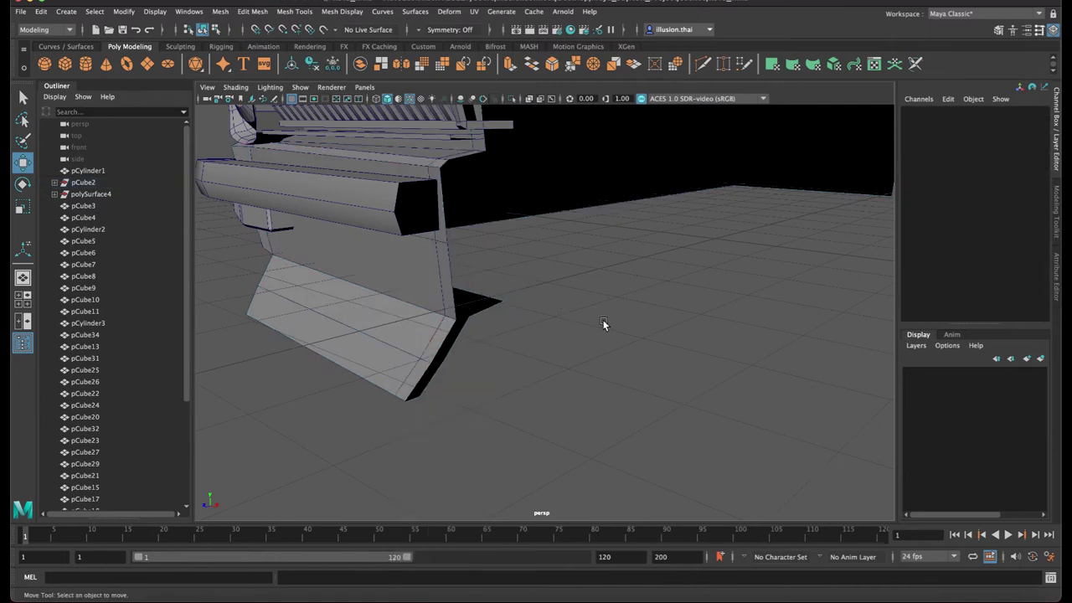
Save the scene
{"action": "right_click_drag", "start_coordinate": [604, 323], "coordinate": [445, 331], "text": "alt"}
{"action": "left_click_drag", "start_coordinate": [445, 332], "coordinate": [523, 342], "text": "alt"}
{"action": "middle_click_drag", "start_coordinate": [522, 341], "coordinate": [484, 374], "text": "alt"}
{"action": "left_click_drag", "start_coordinate": [484, 369], "coordinate": [571, 378], "text": "alt"}
{"action": "key", "text": "super+s"}
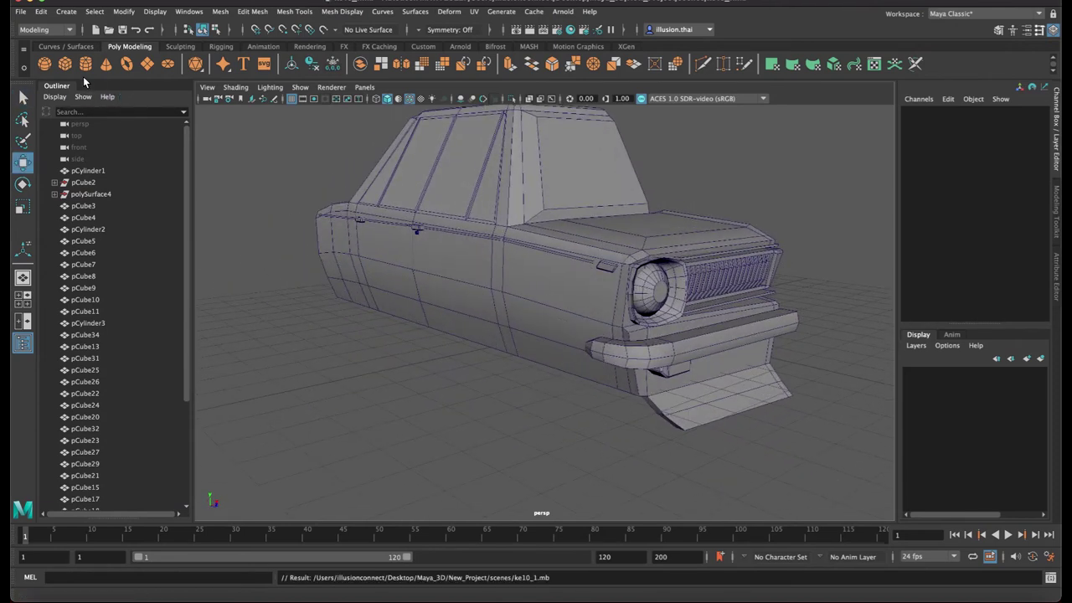
Create a polygon cube and place it above the hood at about X -4.291, Y 3.767 and Z 5.083
{"action": "left_click", "coordinate": [66, 67]}
{"action": "left_click_drag", "start_coordinate": [497, 316], "coordinate": [578, 230], "text": "alt"}
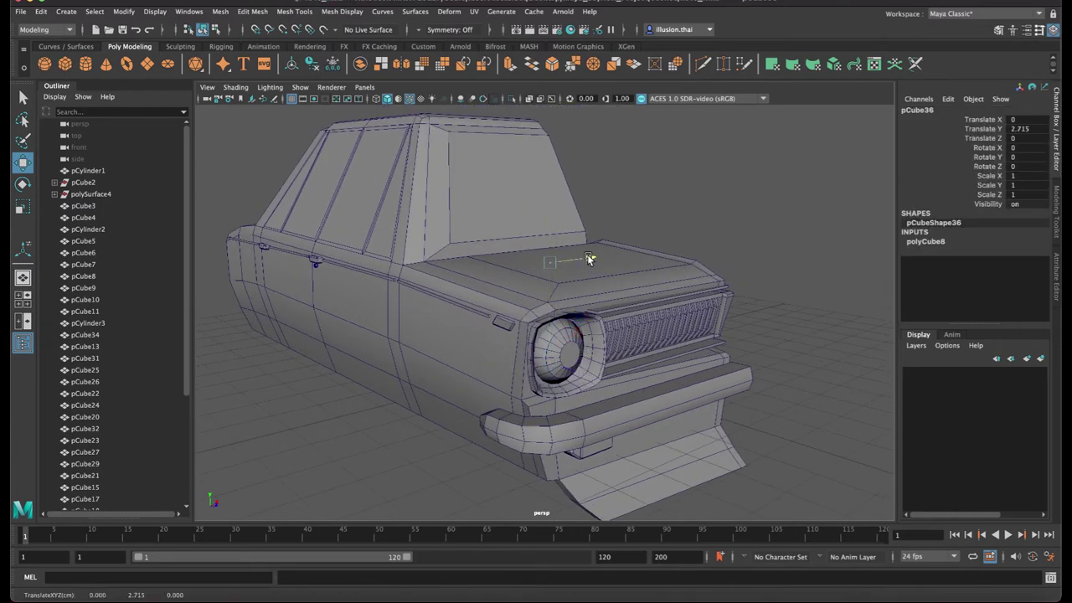
{"action": "left_click_drag", "start_coordinate": [530, 344], "coordinate": [605, 383]}
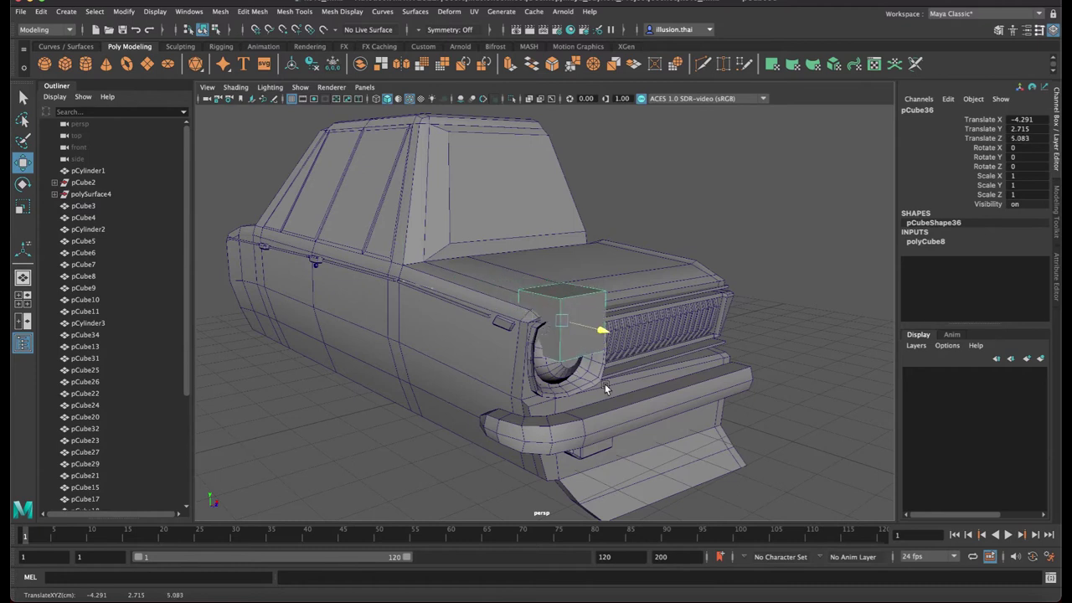
{"action": "left_click_drag", "start_coordinate": [556, 278], "coordinate": [559, 198]}
Scale the cube into a thin upright plate of about 0.889 in X, 0.661 in Y and 0.161 in Z
{"action": "key", "text": "r"}
{"action": "left_click_drag", "start_coordinate": [606, 256], "coordinate": [556, 257]}
{"action": "right_click_drag", "start_coordinate": [507, 263], "coordinate": [595, 227], "text": "alt"}
{"action": "left_click_drag", "start_coordinate": [573, 163], "coordinate": [569, 199]}
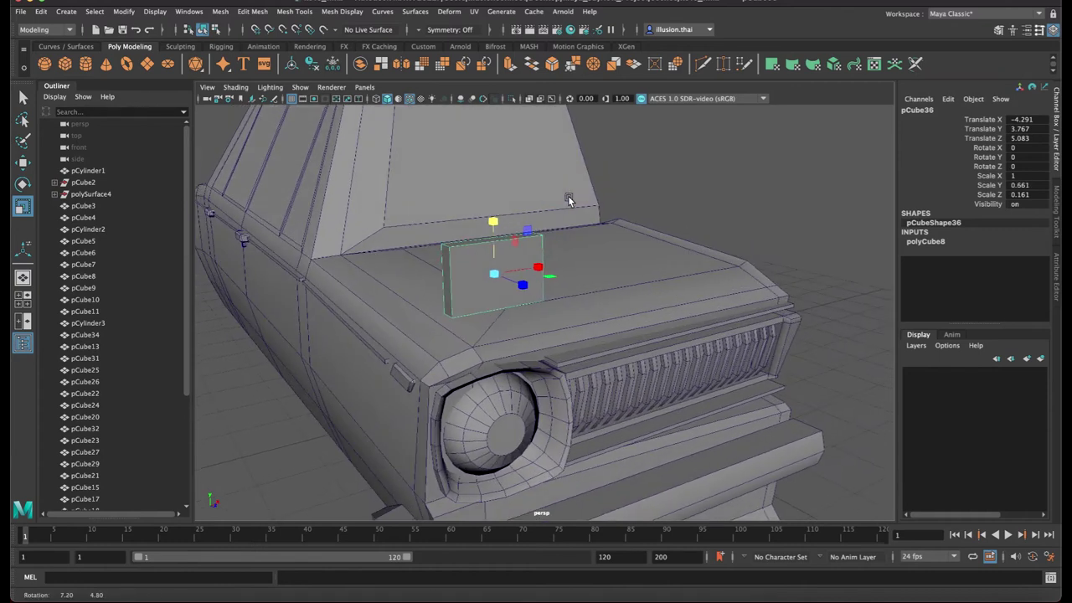
{"action": "left_click_drag", "start_coordinate": [538, 267], "coordinate": [539, 266]}
{"action": "right_click_drag", "start_coordinate": [540, 268], "coordinate": [599, 261], "text": "alt"}
{"action": "left_click_drag", "start_coordinate": [599, 261], "coordinate": [628, 254], "text": "alt"}
{"action": "middle_click_drag", "start_coordinate": [628, 254], "coordinate": [477, 284], "text": "alt"}
{"action": "right_click_drag", "start_coordinate": [494, 286], "coordinate": [505, 255]}
{"action": "left_click", "coordinate": [498, 285]}
{"action": "left_click", "coordinate": [539, 232]}
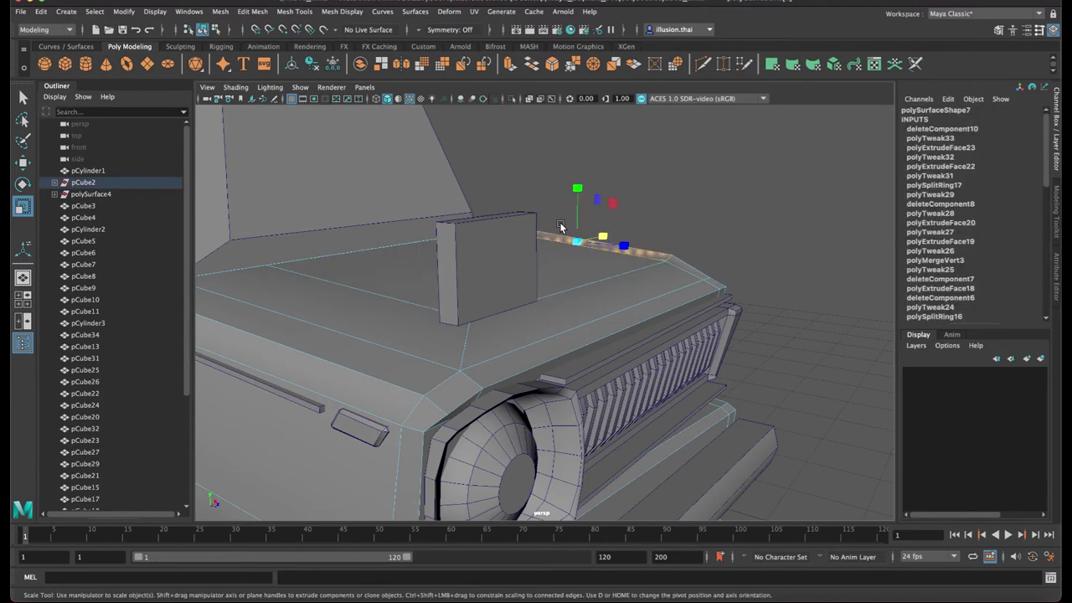
{"action": "left_click_drag", "start_coordinate": [561, 227], "coordinate": [517, 208], "text": "alt"}
{"action": "right_click_drag", "start_coordinate": [526, 179], "coordinate": [614, 146]}
{"action": "left_click", "coordinate": [614, 146]}
{"action": "left_click", "coordinate": [537, 154]}
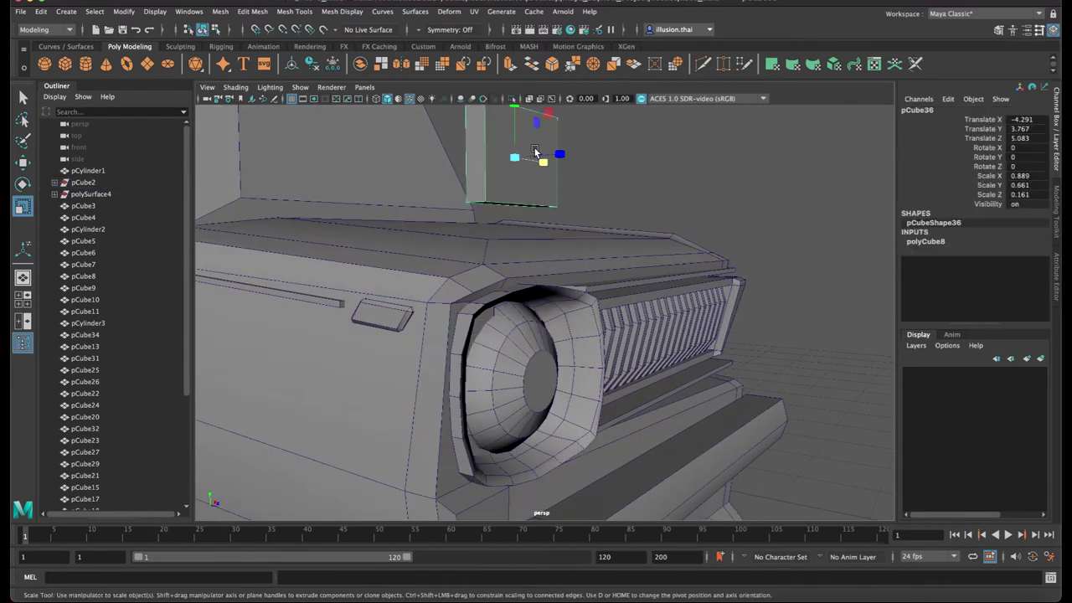
{"action": "middle_click_drag", "start_coordinate": [537, 154], "coordinate": [522, 191], "text": "alt"}
{"action": "right_click_drag", "start_coordinate": [488, 251], "coordinate": [489, 274]}
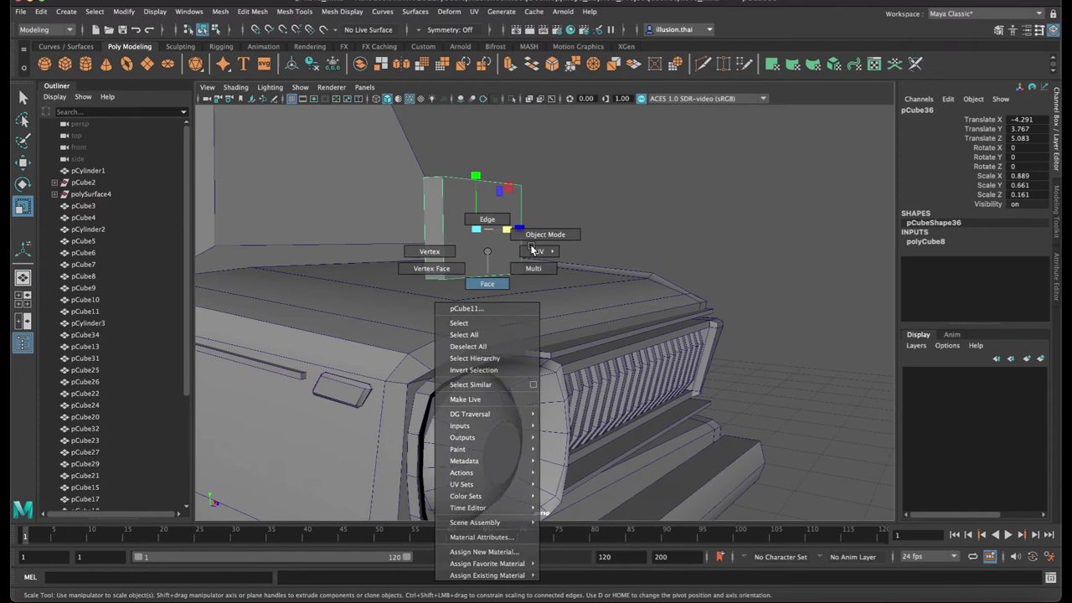
{"action": "left_click", "coordinate": [524, 189]}
{"action": "left_click", "coordinate": [503, 207]}
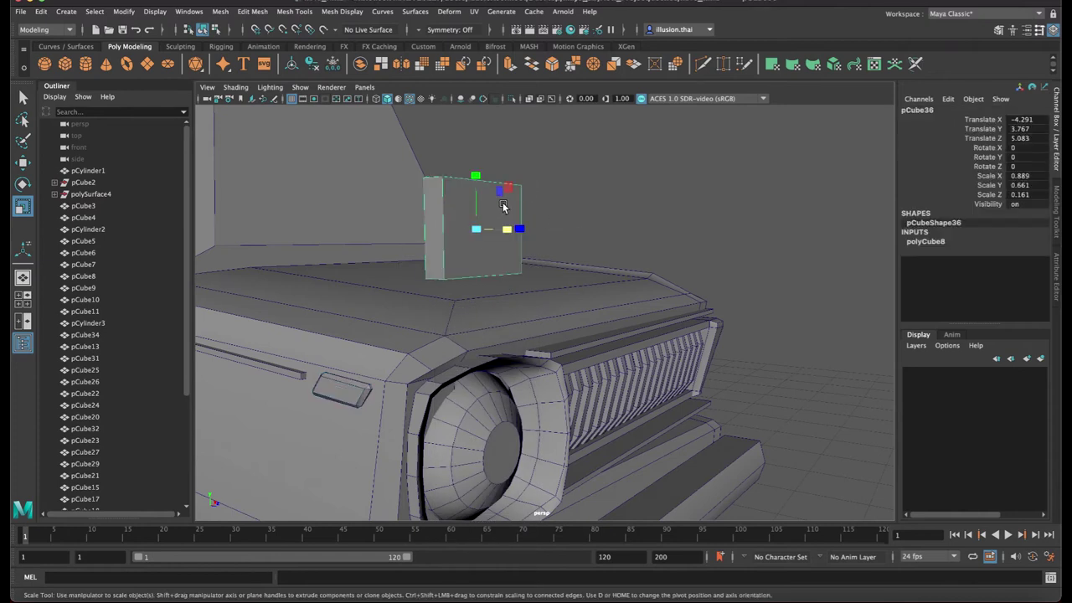
Extrude the plate's front face and scale it inward to a small square at the centre
{"action": "key", "text": "F11"}
{"action": "left_click", "coordinate": [488, 219]}
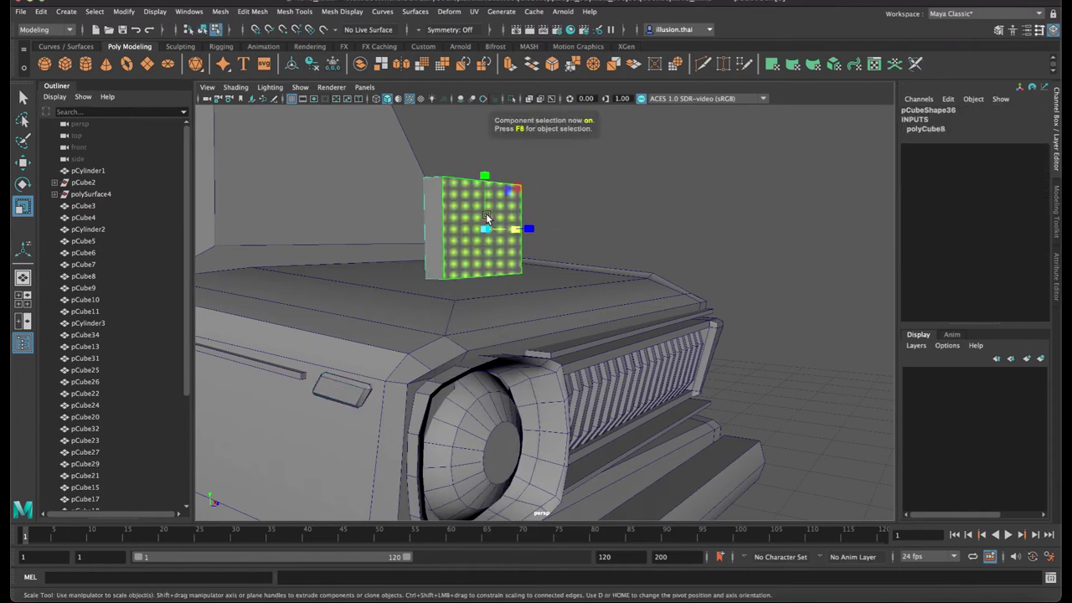
{"action": "key", "text": "ctrl+e"}
{"action": "key", "text": "r"}
{"action": "left_click_drag", "start_coordinate": [486, 229], "coordinate": [431, 232]}
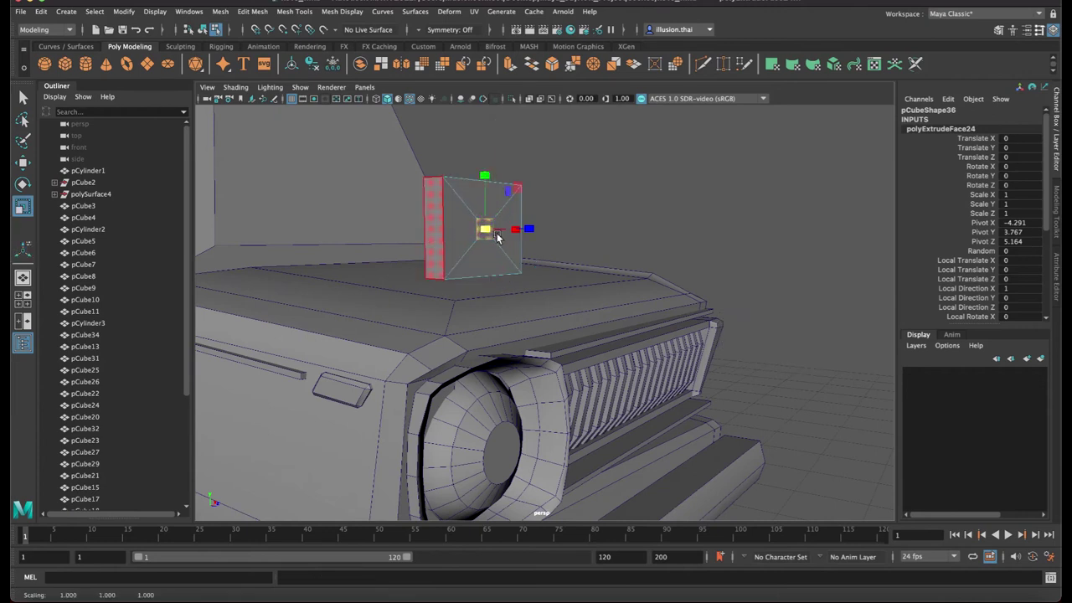
Extrude the small square forward to start an arm, tilt its end face, and lower it to about Y 3.692
{"action": "key", "text": "ctrl+e"}
{"action": "key", "text": "w"}
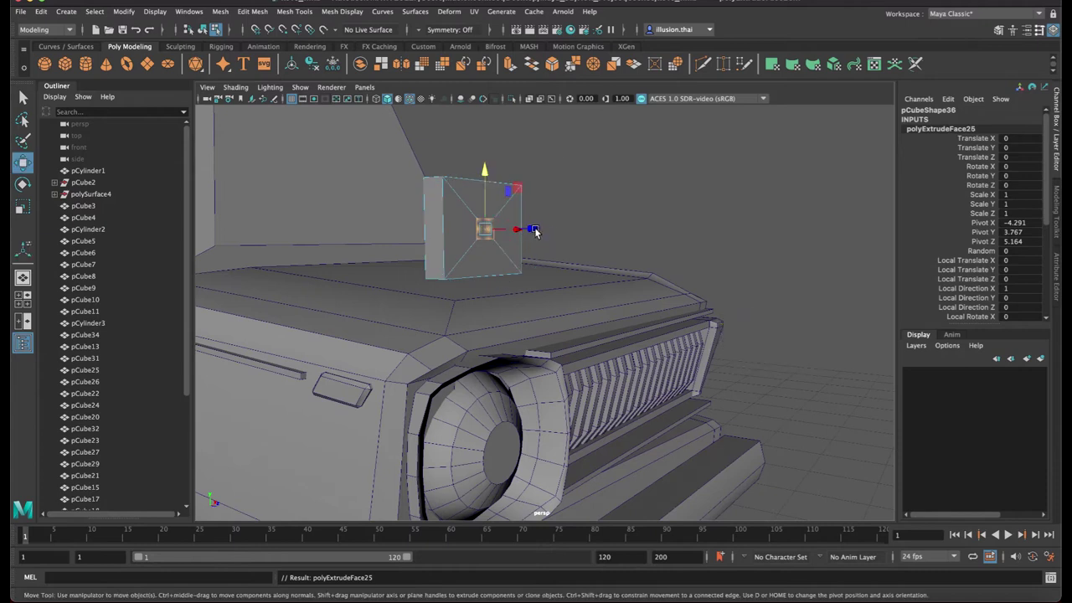
{"action": "left_click_drag", "start_coordinate": [548, 236], "coordinate": [554, 240]}
{"action": "key", "text": "e"}
{"action": "left_click_drag", "start_coordinate": [539, 197], "coordinate": [541, 208]}
{"action": "key", "text": "w"}
{"action": "left_click_drag", "start_coordinate": [502, 175], "coordinate": [501, 189]}
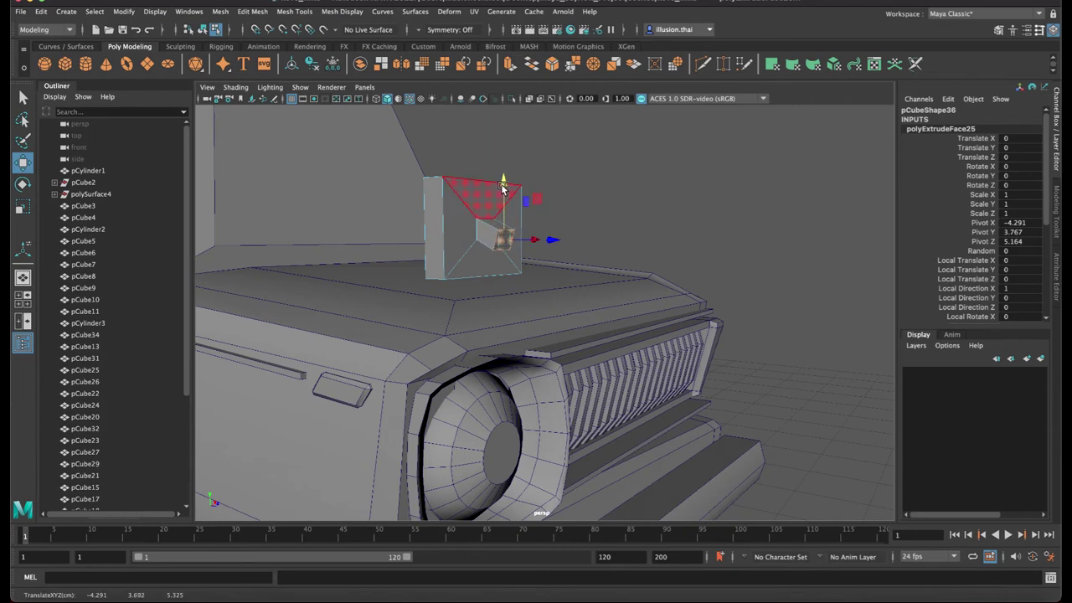
Scale the arm's end face and pull it back to about Z 5.288, keeping the face selected
{"action": "key", "text": "r"}
{"action": "left_click_drag", "start_coordinate": [505, 239], "coordinate": [572, 257]}
{"action": "key", "text": "w"}
{"action": "left_click", "coordinate": [558, 251]}
{"action": "key", "text": "super+z"}
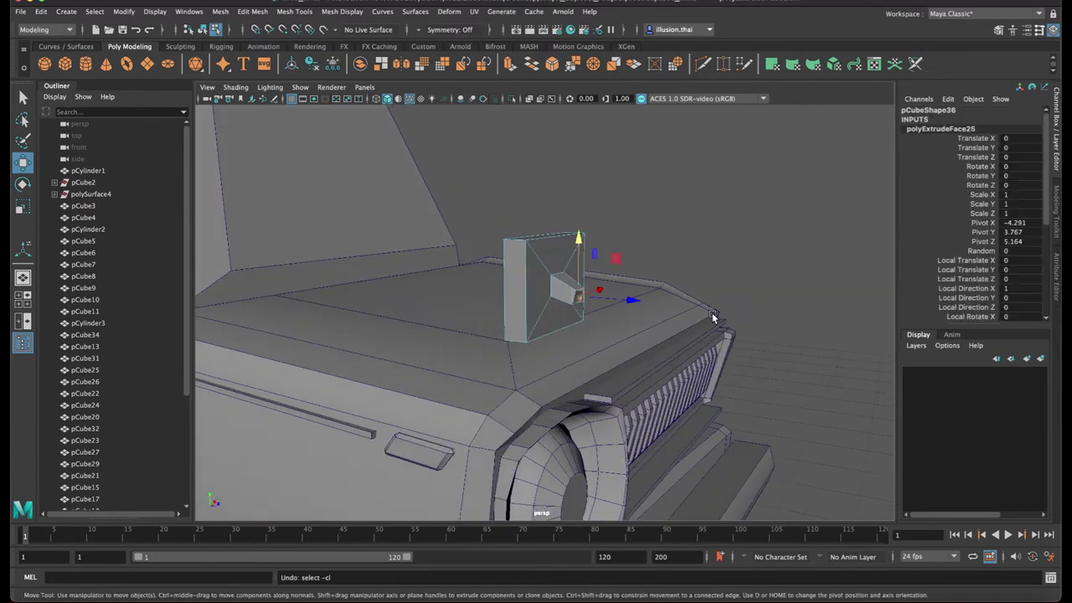
{"action": "key", "text": "e"}
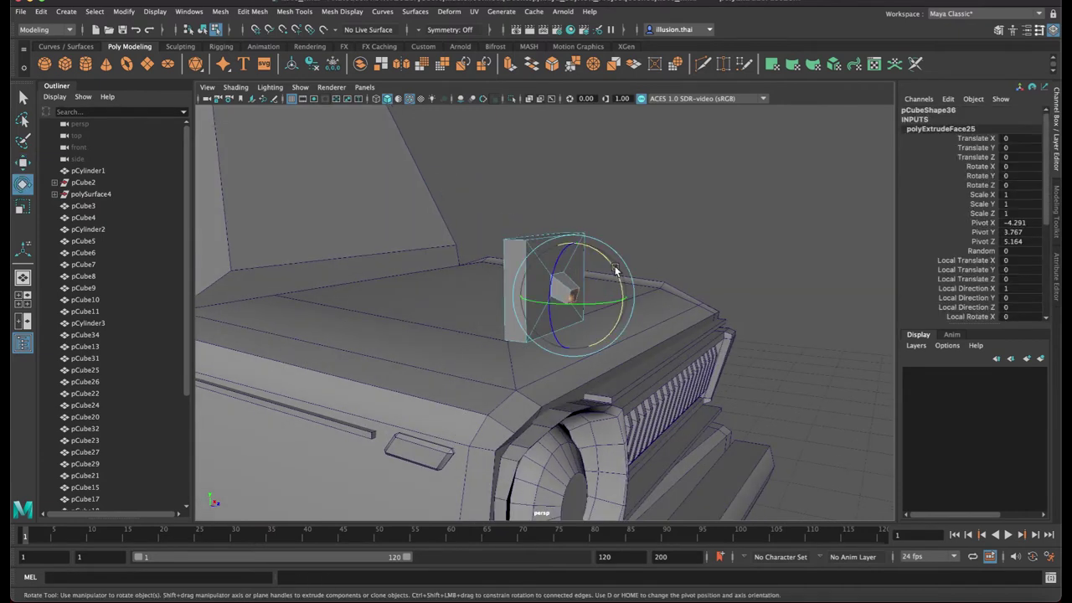
Extrude the arm's end face again, bringing it down and forward to about Y 3.423 and Z 5.468
{"action": "key", "text": "super+e"}
{"action": "key", "text": "w"}
{"action": "left_click_drag", "start_coordinate": [625, 306], "coordinate": [631, 306]}
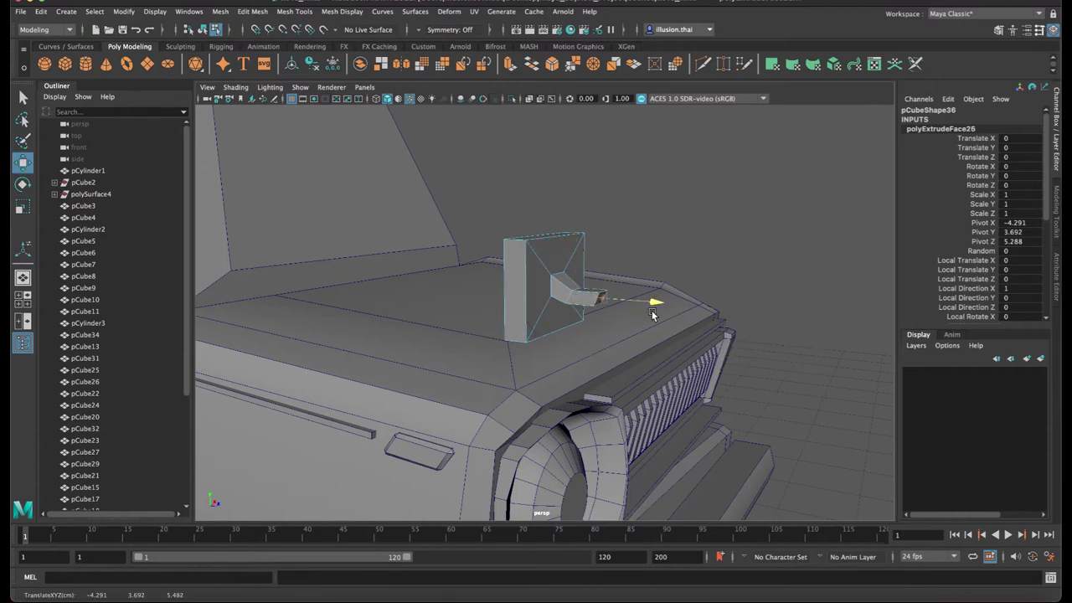
{"action": "left_click_drag", "start_coordinate": [602, 255], "coordinate": [602, 291]}
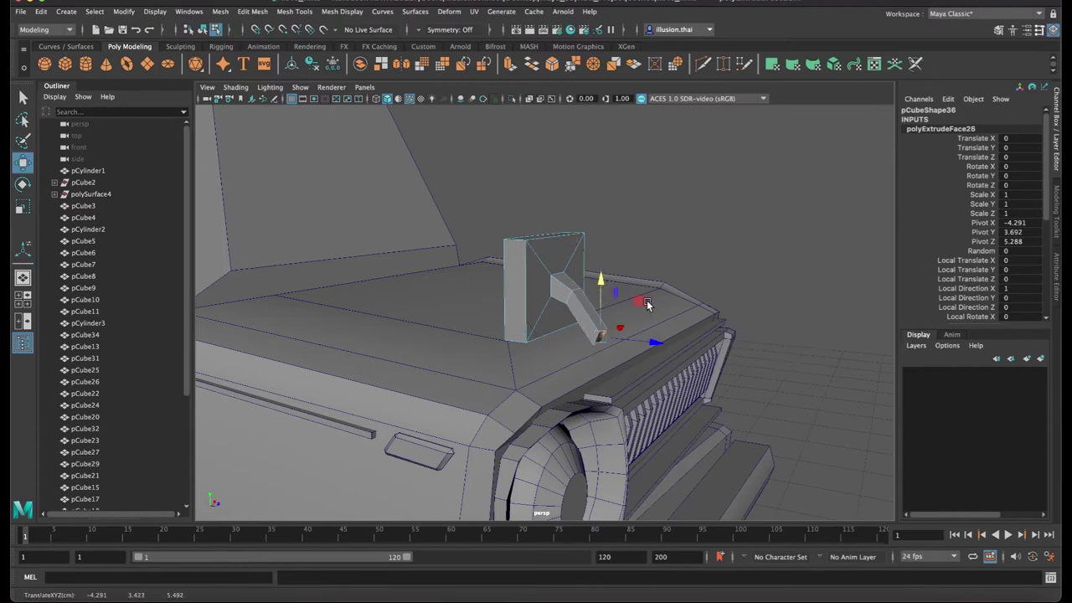
{"action": "key", "text": "e"}
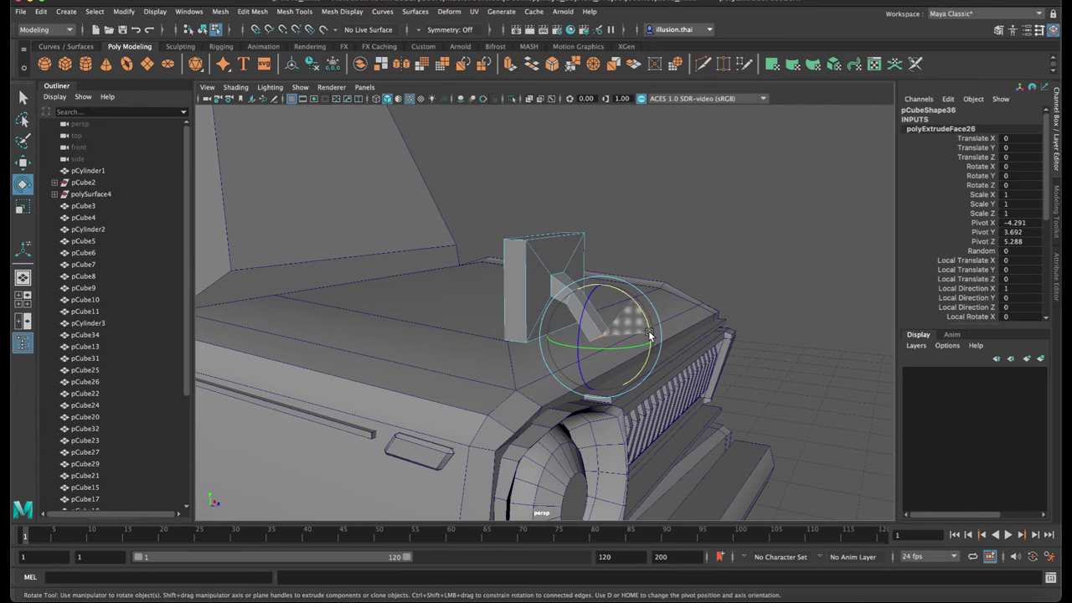
{"action": "key", "text": "w"}
{"action": "left_click_drag", "start_coordinate": [647, 339], "coordinate": [646, 341]}
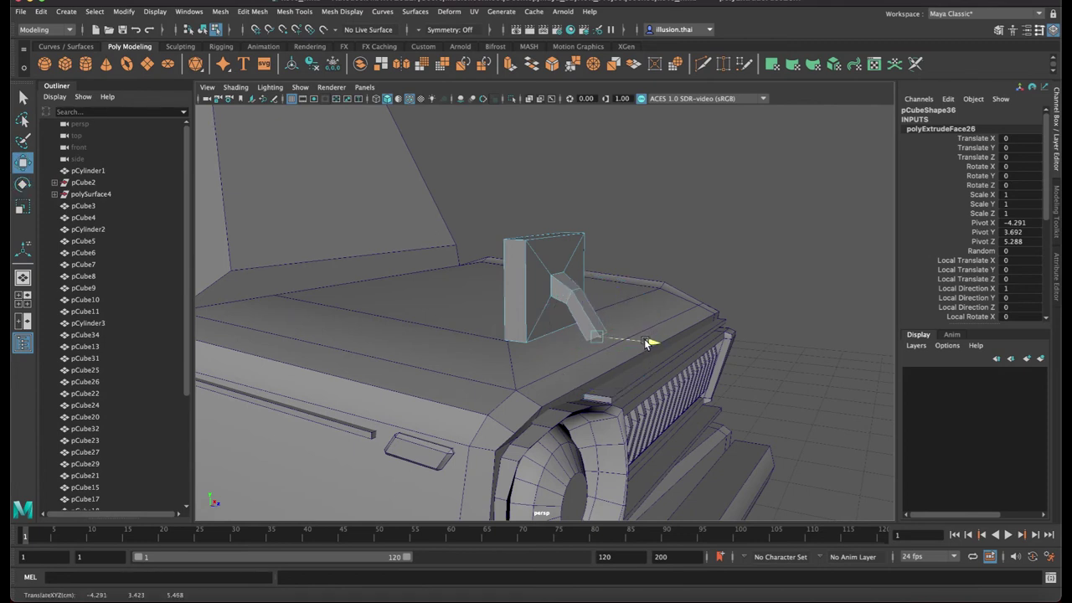
Extrude the arm further to about Y 3.231 and Z 5.537, and extrude a short end segment down to about Y 3.187
{"action": "key", "text": "ctrl+e"}
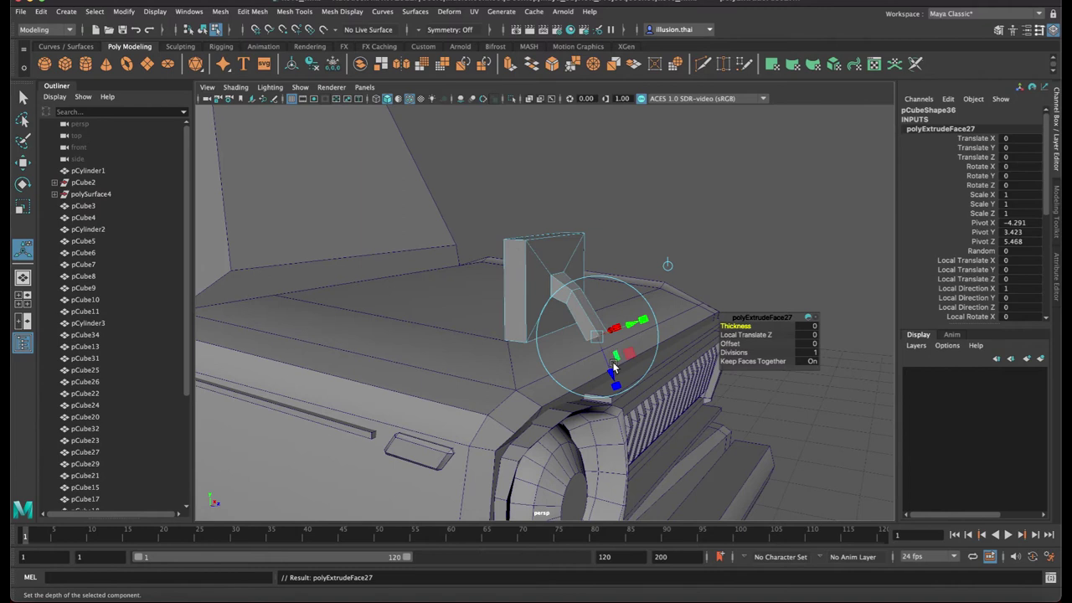
{"action": "key", "text": "w"}
{"action": "left_click_drag", "start_coordinate": [601, 284], "coordinate": [602, 301]}
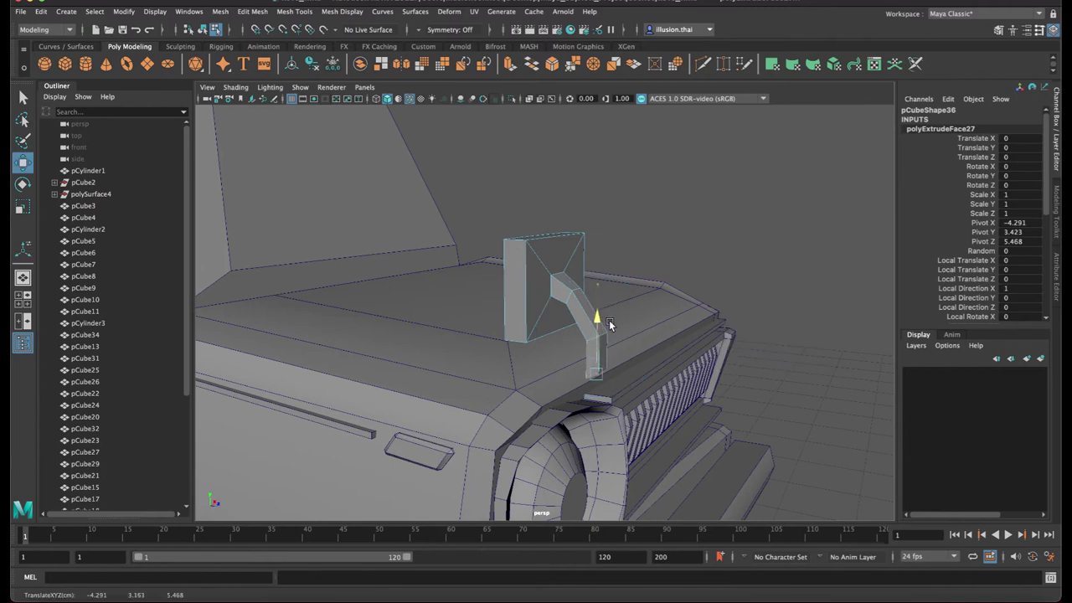
{"action": "left_click_drag", "start_coordinate": [646, 378], "coordinate": [665, 387]}
{"action": "key", "text": "r"}
{"action": "left_click_drag", "start_coordinate": [611, 320], "coordinate": [612, 348]}
{"action": "key", "text": "w"}
{"action": "left_click_drag", "start_coordinate": [660, 376], "coordinate": [656, 373]}
{"action": "key", "text": "ctrl+e"}
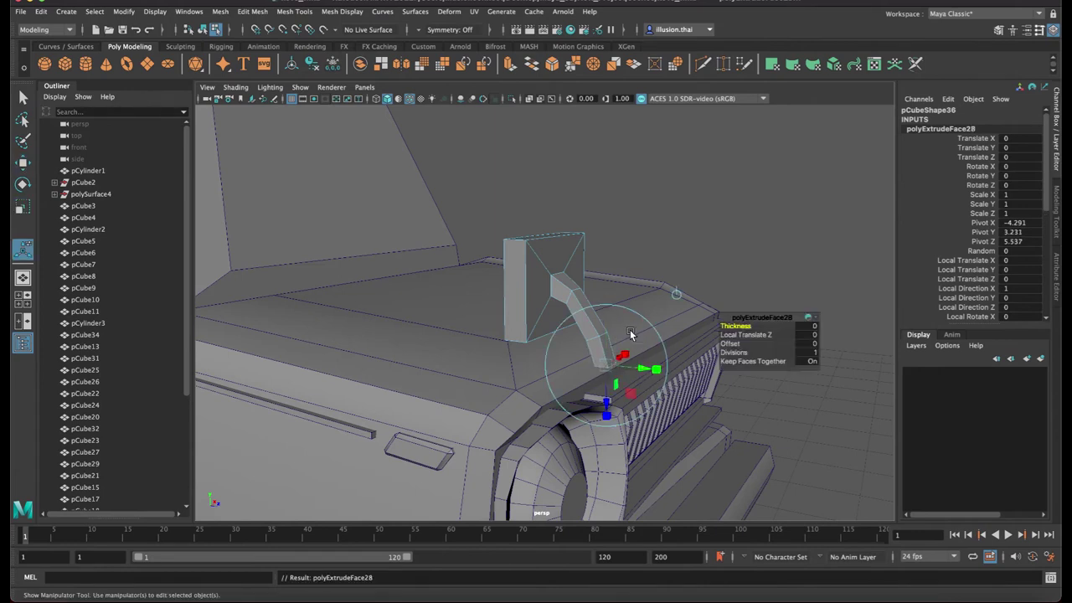
{"action": "key", "text": "w"}
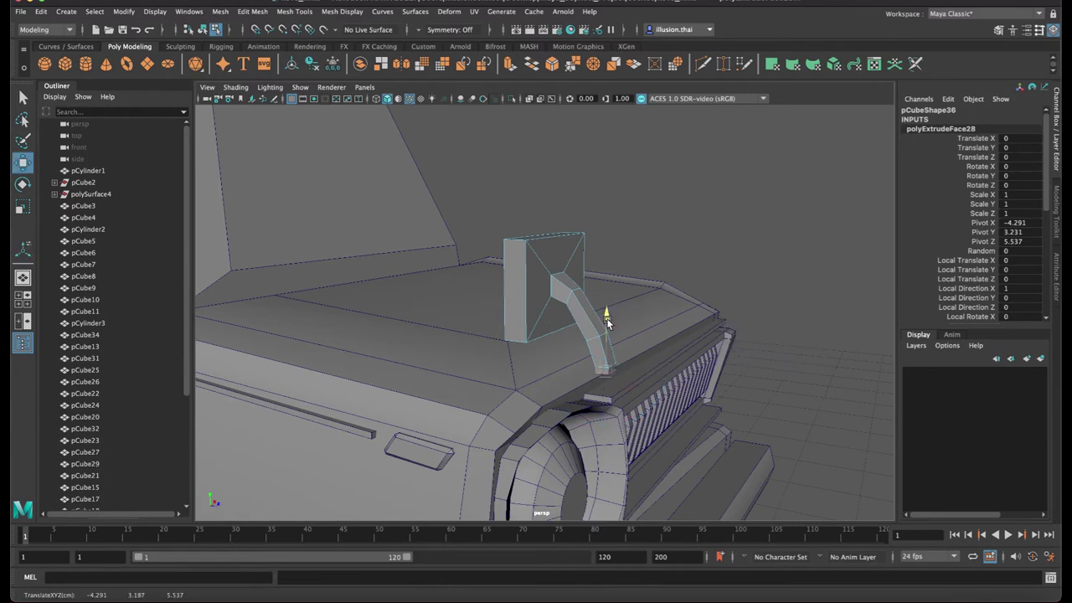
Select the opposite side faces of the arm's short end segment and extrude them outward into a narrow foot
{"action": "key", "text": "q"}
{"action": "left_click", "coordinate": [616, 373]}
{"action": "left_click_drag", "start_coordinate": [616, 374], "coordinate": [705, 344], "text": "alt"}
{"action": "middle_click_drag", "start_coordinate": [705, 345], "coordinate": [581, 366], "text": "alt"}
{"action": "left_click", "coordinate": [771, 326]}
{"action": "left_click_drag", "start_coordinate": [771, 326], "coordinate": [634, 366], "text": "alt"}
{"action": "key", "text": "ctrl+e"}
{"action": "left_click_drag", "start_coordinate": [709, 362], "coordinate": [675, 381], "text": "alt"}
Select the end faces of the mirror arm's narrow foot one after the other and scale each to shape the foot's ends
{"action": "key", "text": "q"}
{"action": "left_click", "coordinate": [633, 364]}
{"action": "left_click", "coordinate": [608, 357]}
{"action": "key", "text": "w"}
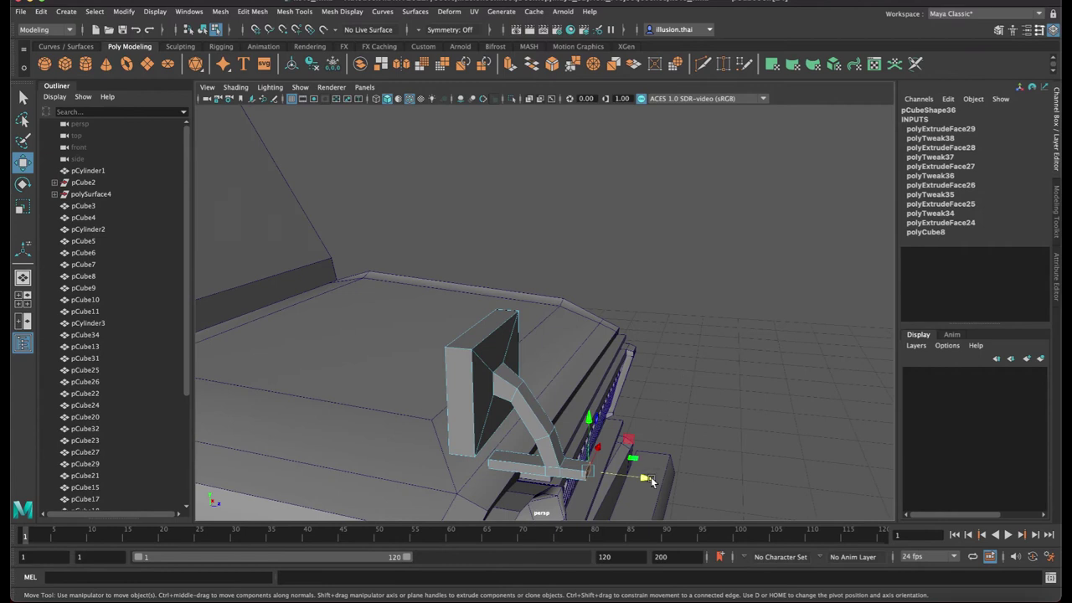
{"action": "key", "text": "r"}
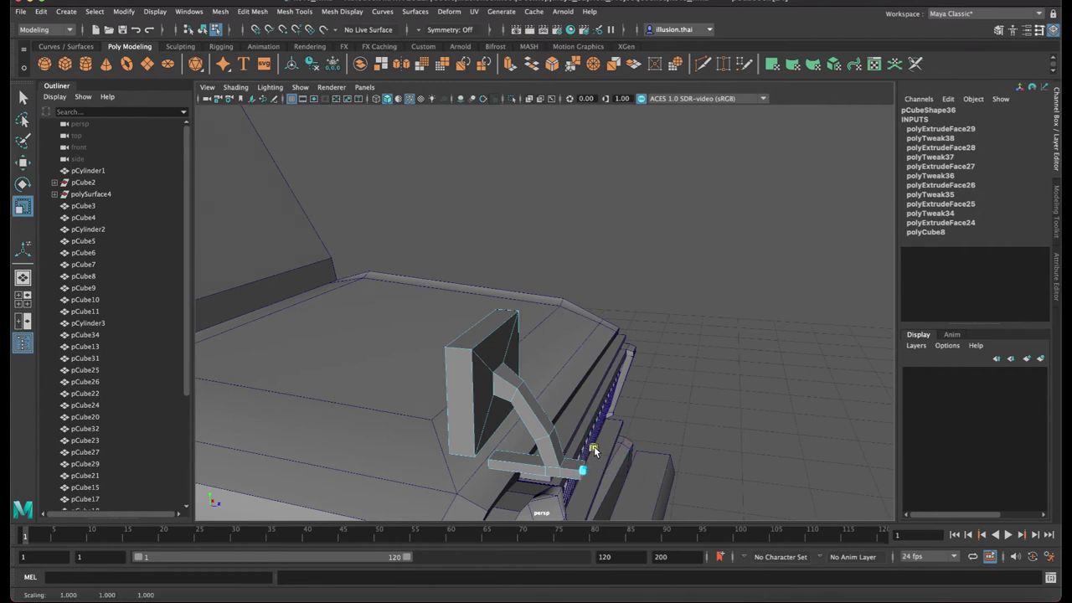
{"action": "left_click_drag", "start_coordinate": [592, 459], "coordinate": [624, 458]}
{"action": "middle_click_drag", "start_coordinate": [625, 457], "coordinate": [545, 481], "text": "alt"}
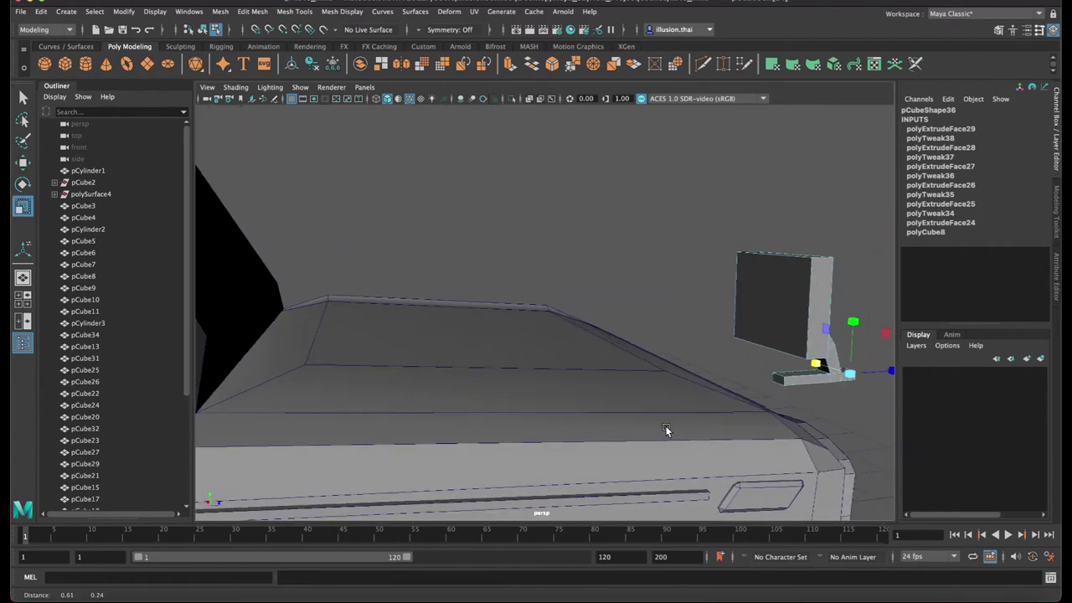
{"action": "left_click", "coordinate": [779, 381]}
{"action": "left_click_drag", "start_coordinate": [746, 368], "coordinate": [696, 334]}
{"action": "key", "text": "w"}
Switch to edge selection and raise the edge where the arm's rear meets the foot, shifting it to about Z 5.467
{"action": "key", "text": "q"}
{"action": "right_click_drag", "start_coordinate": [705, 349], "coordinate": [707, 273]}
{"action": "left_click_drag", "start_coordinate": [707, 300], "coordinate": [742, 329], "text": "alt"}
{"action": "middle_click_drag", "start_coordinate": [742, 329], "coordinate": [569, 284], "text": "alt"}
{"action": "right_click_drag", "start_coordinate": [570, 285], "coordinate": [635, 312], "text": "alt"}
{"action": "left_click_drag", "start_coordinate": [635, 312], "coordinate": [663, 315], "text": "alt"}
{"action": "right_click_drag", "start_coordinate": [663, 314], "coordinate": [716, 337], "text": "alt"}
{"action": "middle_click_drag", "start_coordinate": [765, 381], "coordinate": [712, 331], "text": "alt"}
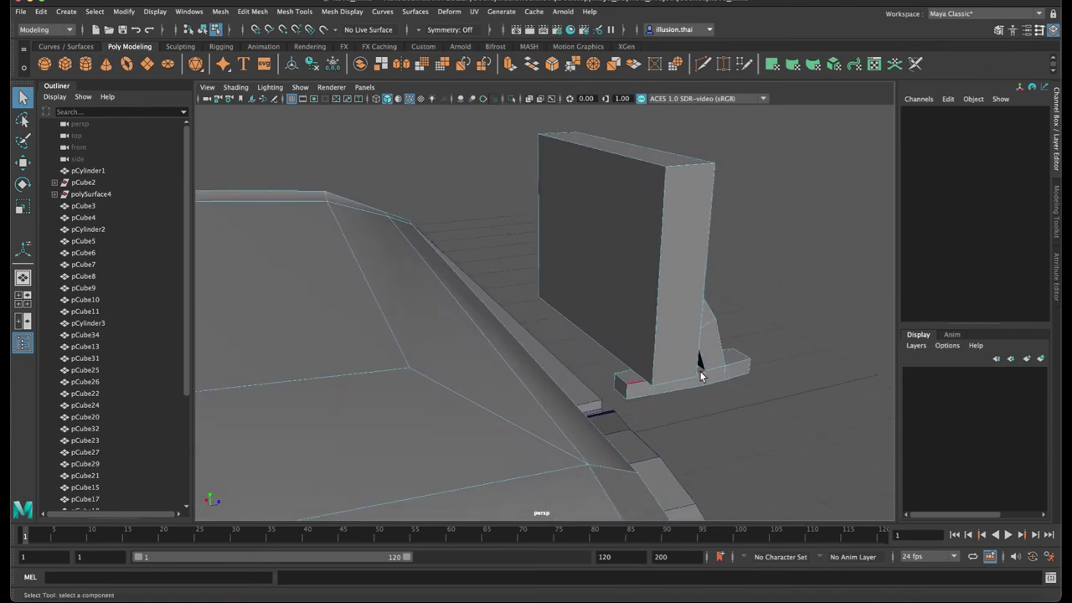
{"action": "left_click", "coordinate": [700, 369]}
{"action": "left_click_drag", "start_coordinate": [700, 369], "coordinate": [676, 358], "text": "alt"}
{"action": "key", "text": "w"}
{"action": "left_click_drag", "start_coordinate": [620, 241], "coordinate": [620, 235]}
{"action": "left_click_drag", "start_coordinate": [666, 285], "coordinate": [661, 283]}
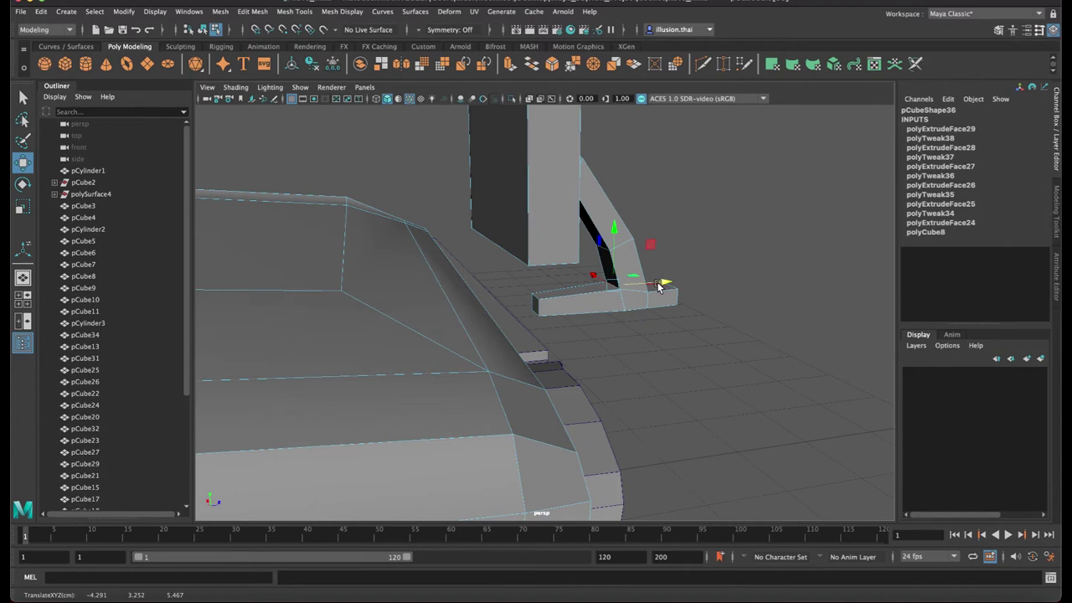
{"action": "left_click_drag", "start_coordinate": [615, 229], "coordinate": [615, 222]}
{"action": "left_click_drag", "start_coordinate": [619, 226], "coordinate": [564, 261], "text": "alt"}
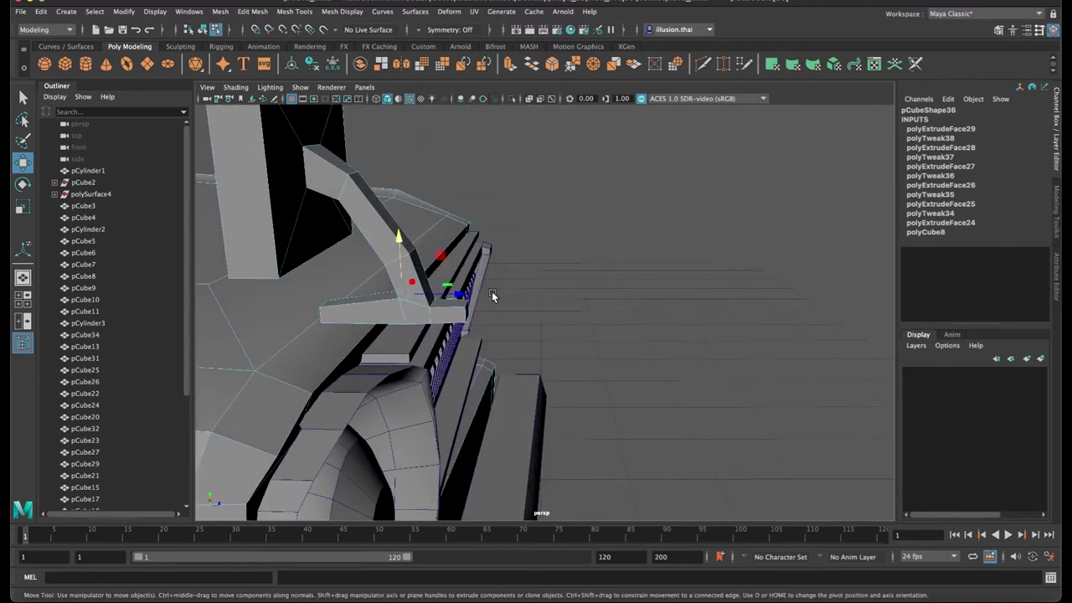
Select the edge where the arm's front side meets the foot and raise it slightly to taper the foot
{"action": "left_click", "coordinate": [510, 308]}
{"action": "left_click", "coordinate": [435, 302]}
{"action": "left_click_drag", "start_coordinate": [430, 258], "coordinate": [410, 242]}
{"action": "right_click_drag", "start_coordinate": [410, 242], "coordinate": [368, 226], "text": "alt"}
{"action": "left_click_drag", "start_coordinate": [368, 226], "coordinate": [362, 186], "text": "alt"}
Switch to face selection and select the narrow rim faces around the mirror housing
{"action": "right_click_drag", "start_coordinate": [360, 250], "coordinate": [360, 273]}
{"action": "left_click", "coordinate": [361, 270]}
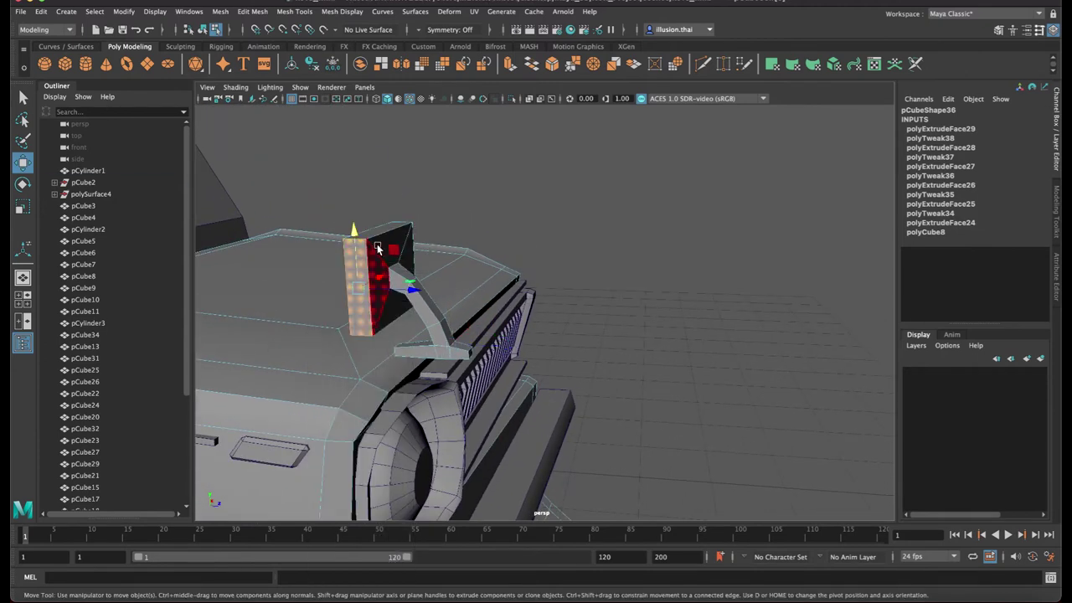
{"action": "left_click", "coordinate": [390, 232], "text": "shift"}
{"action": "left_click_drag", "start_coordinate": [392, 233], "coordinate": [349, 232], "text": "alt"}
{"action": "middle_click_drag", "start_coordinate": [349, 232], "coordinate": [532, 315], "text": "alt"}
{"action": "left_click_drag", "start_coordinate": [532, 315], "coordinate": [663, 336], "text": "alt"}
{"action": "left_click", "coordinate": [494, 313], "text": "shift"}
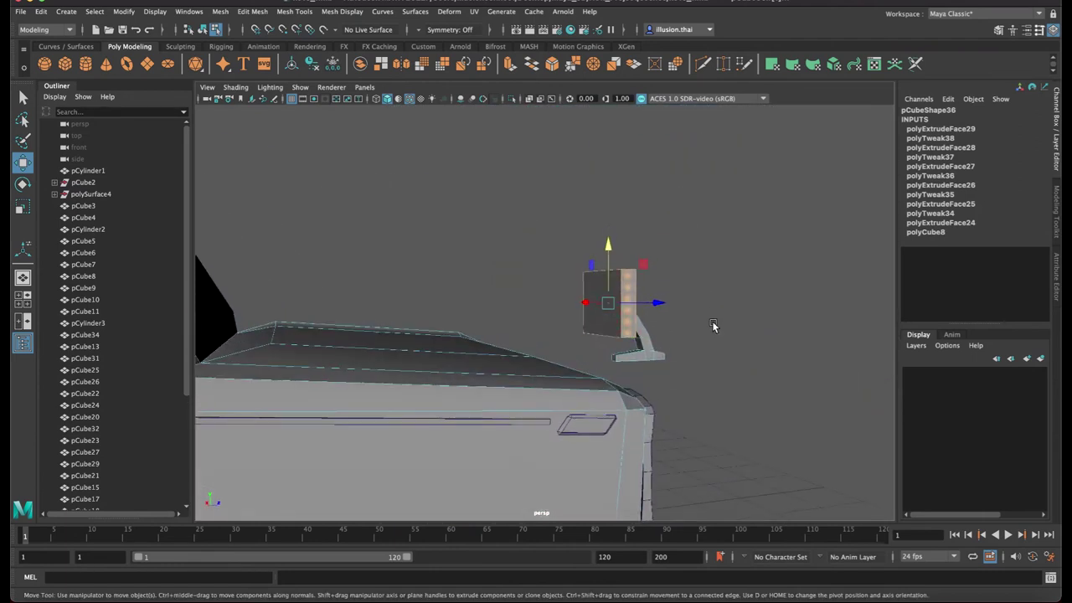
{"action": "key", "text": "ctrl+e"}
{"action": "left_click_drag", "start_coordinate": [606, 232], "coordinate": [588, 262]}
{"action": "key", "text": "ctrl+z"}
{"action": "key", "text": "ctrl+z"}
{"action": "key", "text": "ctrl+z"}
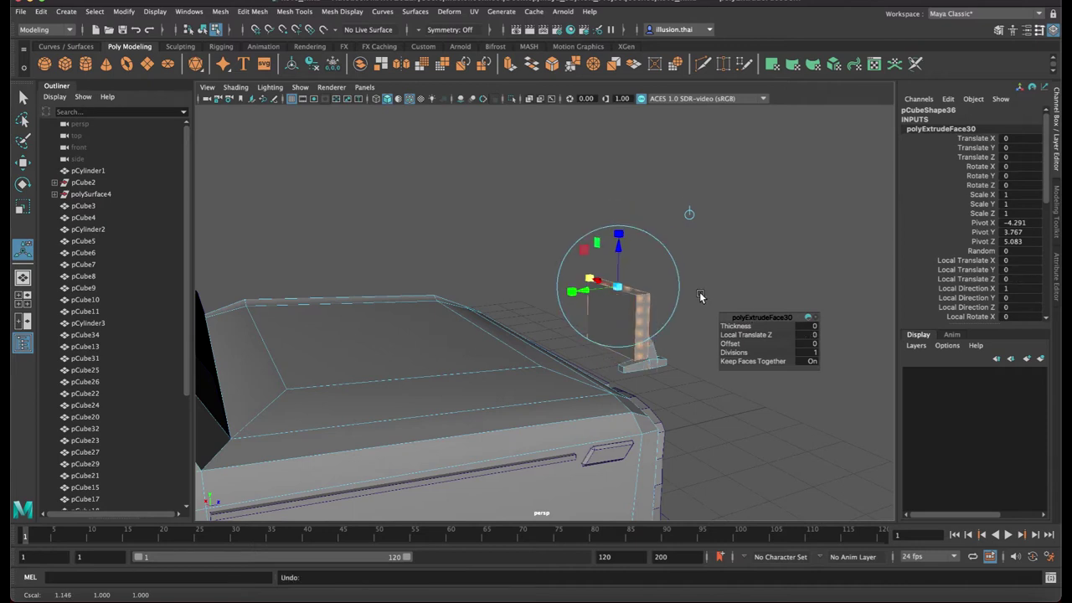
Extrude the housing's rim faces separately with Keep Faces Together off, scaled inward, with a Local Translate Z of 0.072
{"action": "key", "text": "ctrl+e"}
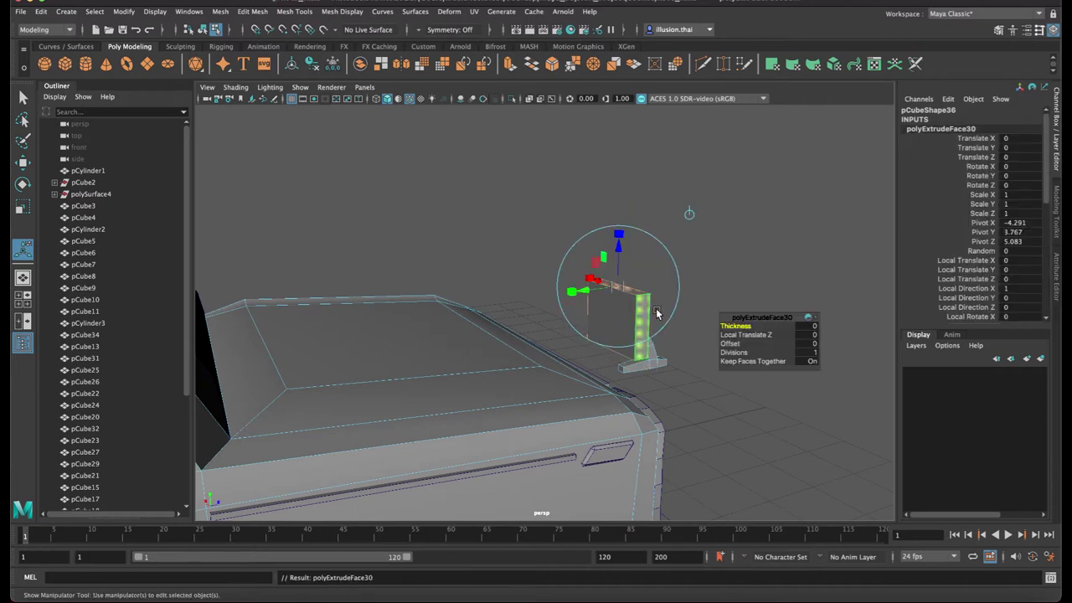
{"action": "left_click", "coordinate": [812, 362]}
{"action": "left_click_drag", "start_coordinate": [620, 248], "coordinate": [579, 284]}
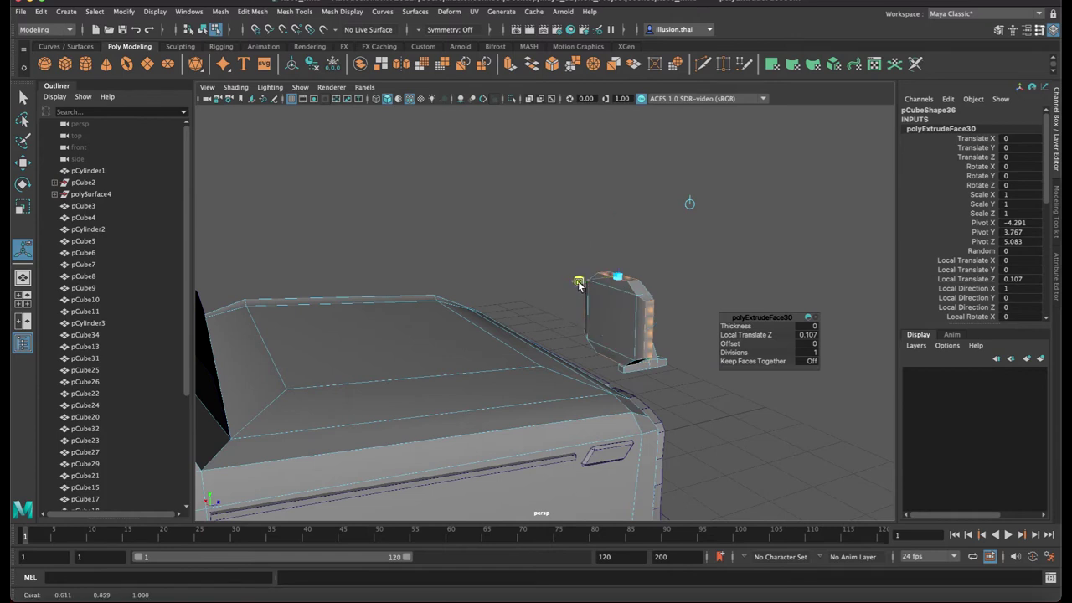
{"action": "left_click_drag", "start_coordinate": [618, 237], "coordinate": [617, 241]}
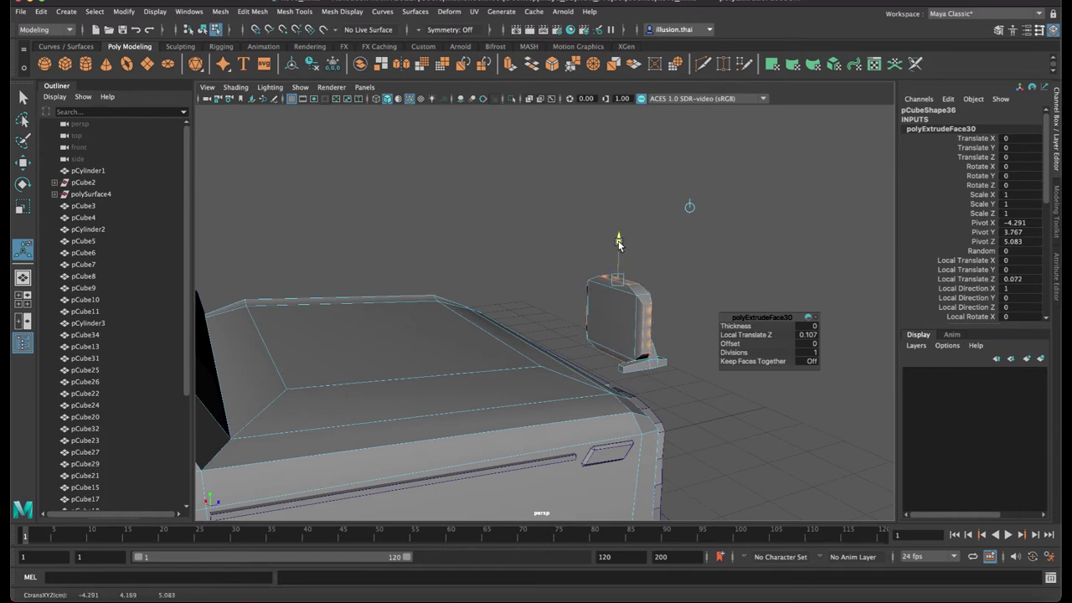
Select vertices on the mirror model in vertex mode, scale them down slightly in wireframe, and return to shaded object view
{"action": "key", "text": "q"}
{"action": "left_click_drag", "start_coordinate": [618, 312], "coordinate": [542, 311], "text": "alt"}
{"action": "right_click_drag", "start_coordinate": [545, 297], "coordinate": [515, 308]}
{"action": "left_click_drag", "start_coordinate": [515, 308], "coordinate": [538, 318], "text": "alt"}
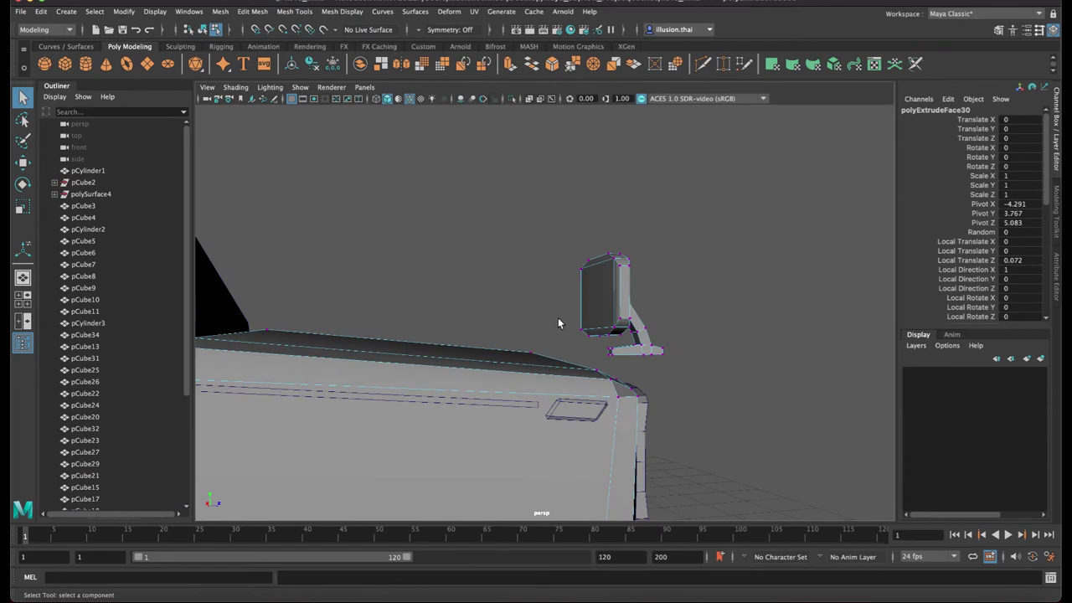
{"action": "mouse_move", "coordinate": [627, 342]}
{"action": "left_mouse_down"}
{"action": "mouse_move", "coordinate": [573, 359]}
{"action": "mouse_move", "coordinate": [420, 337]}
{"action": "left_mouse_up"}
{"action": "key", "text": "r"}
{"action": "key", "text": "4"}
{"action": "left_click_drag", "start_coordinate": [510, 332], "coordinate": [499, 334]}
{"action": "right_click_drag", "start_coordinate": [489, 277], "coordinate": [505, 262]}
{"action": "left_click", "coordinate": [506, 239]}
{"action": "key", "text": "5"}
Select the vertices of the mirror foot and the arm's lower end and move them down slightly
{"action": "left_click_drag", "start_coordinate": [499, 364], "coordinate": [528, 338], "text": "alt"}
{"action": "left_click", "coordinate": [452, 335]}
{"action": "right_click_drag", "start_coordinate": [610, 337], "coordinate": [567, 296]}
{"action": "left_click", "coordinate": [620, 361]}
{"action": "left_click", "coordinate": [621, 344]}
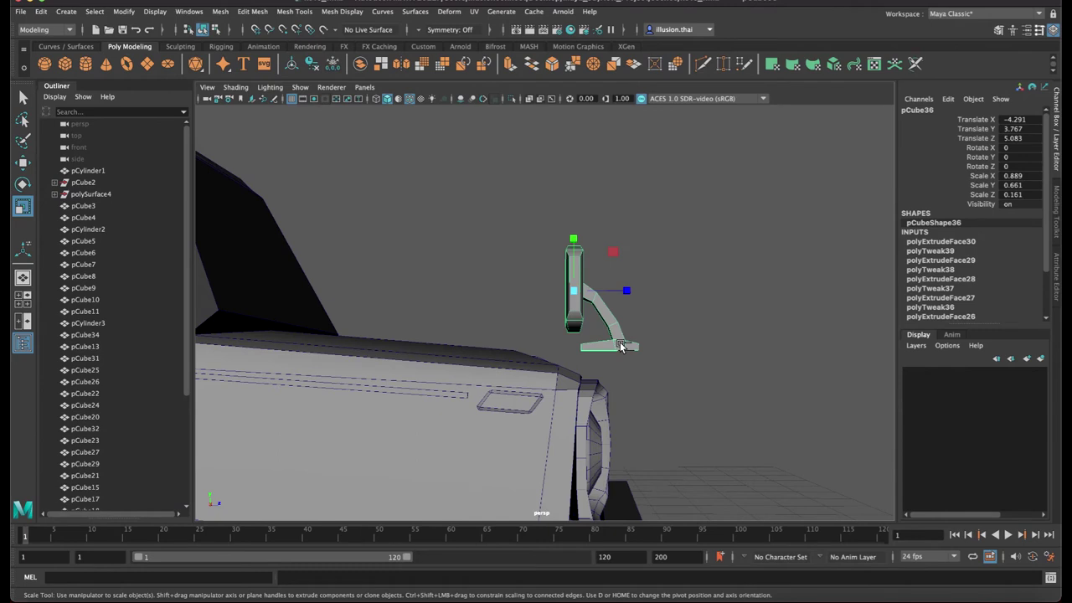
{"action": "right_click_drag", "start_coordinate": [620, 343], "coordinate": [571, 293]}
{"action": "left_click", "coordinate": [660, 338]}
{"action": "left_click", "coordinate": [616, 333]}
{"action": "key", "text": "F8"}
{"action": "left_click_drag", "start_coordinate": [683, 369], "coordinate": [594, 316]}
{"action": "left_click_drag", "start_coordinate": [563, 355], "coordinate": [594, 338], "text": "shift"}
{"action": "key", "text": "w"}
{"action": "left_click_drag", "start_coordinate": [608, 285], "coordinate": [610, 294]}
Limit the vertex selection to the mirror foot and shift it sideways to about X -4.163
{"action": "key", "text": "q"}
{"action": "right_click_drag", "start_coordinate": [595, 297], "coordinate": [634, 286]}
{"action": "left_click_drag", "start_coordinate": [637, 313], "coordinate": [443, 337], "text": "alt"}
{"action": "left_click", "coordinate": [578, 349]}
{"action": "right_click_drag", "start_coordinate": [438, 325], "coordinate": [397, 298]}
{"action": "left_click_drag", "start_coordinate": [397, 299], "coordinate": [393, 328], "text": "alt"}
{"action": "left_click_drag", "start_coordinate": [430, 246], "coordinate": [460, 294], "text": "alt"}
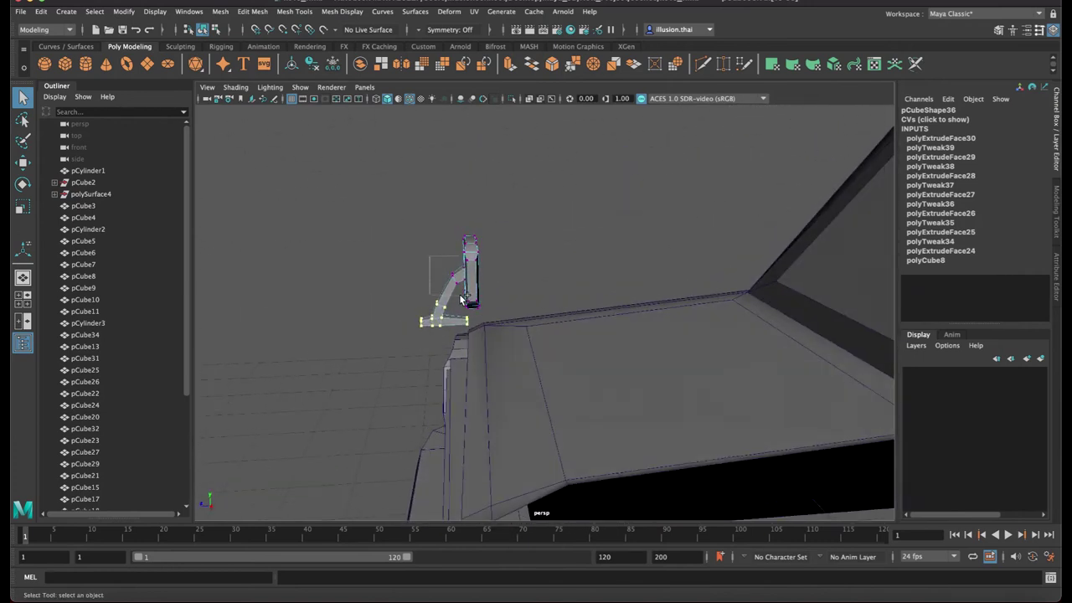
{"action": "mouse_move", "coordinate": [492, 330]}
{"action": "left_mouse_down", "text": "alt"}
{"action": "mouse_move", "coordinate": [522, 333]}
{"action": "mouse_move", "coordinate": [497, 346]}
{"action": "left_mouse_up", "text": "alt"}
{"action": "key", "text": "w"}
{"action": "left_click_drag", "start_coordinate": [379, 264], "coordinate": [478, 328], "text": "ctrl"}
{"action": "left_click_drag", "start_coordinate": [494, 365], "coordinate": [465, 348]}
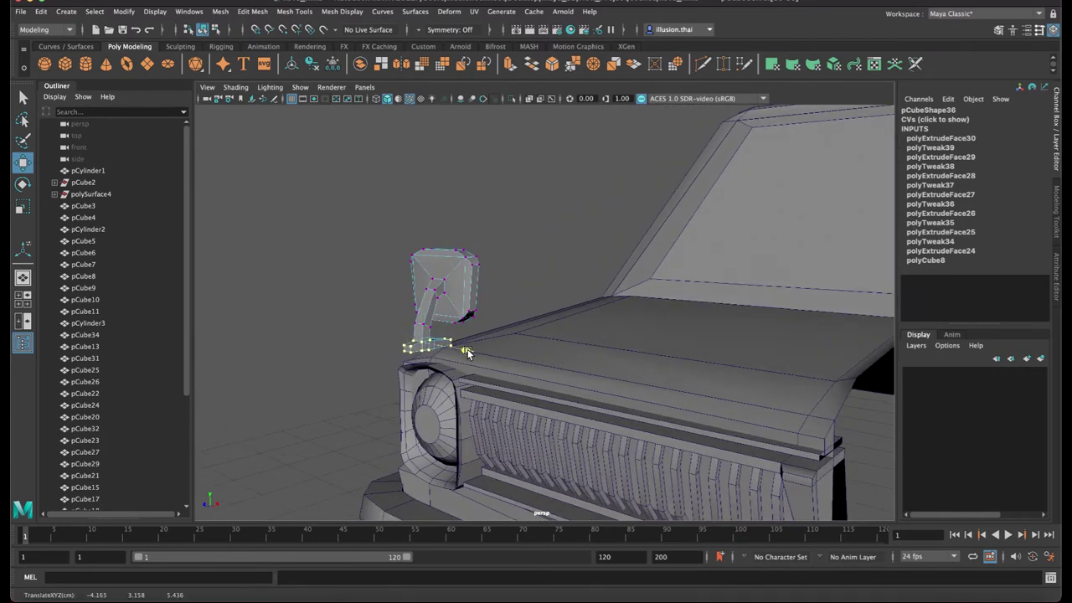
Return to object mode, select the whole mirror and relocate its pivot to the foot at the base of the arm
{"action": "key", "text": "q"}
{"action": "right_click_drag", "start_coordinate": [452, 296], "coordinate": [500, 270]}
{"action": "left_click", "coordinate": [457, 282]}
{"action": "left_click_drag", "start_coordinate": [440, 310], "coordinate": [531, 323], "text": "alt"}
{"action": "key", "text": "w"}
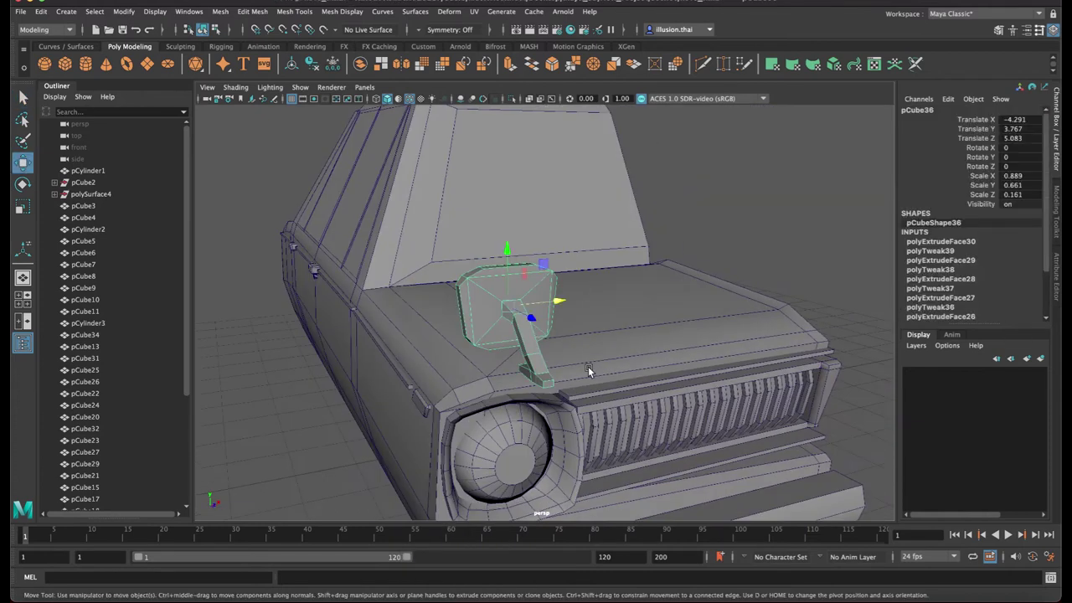
{"action": "left_click_drag", "start_coordinate": [588, 366], "coordinate": [605, 366], "text": "alt"}
{"action": "key", "text": "d"}
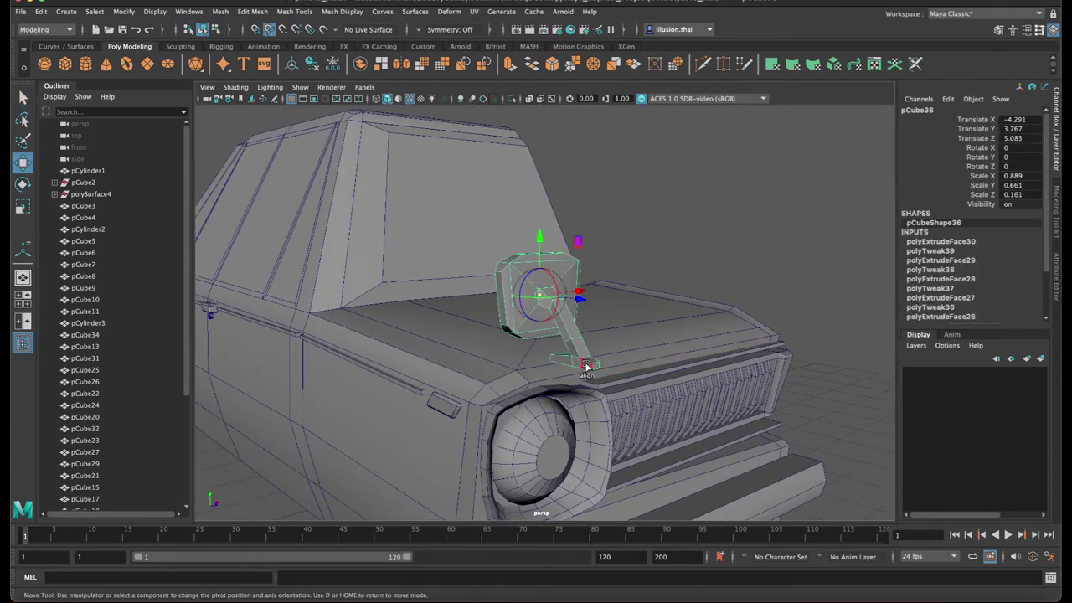
{"action": "left_click", "coordinate": [587, 369]}
{"action": "key", "text": "d"}
Place the mirror on the fender at about X -4.865, Y 3.624, Z 3.819, rotated about 4.98, -0.499, 5.707, and deselect it
{"action": "left_click_drag", "start_coordinate": [619, 379], "coordinate": [457, 334]}
{"action": "left_click_drag", "start_coordinate": [523, 326], "coordinate": [502, 347]}
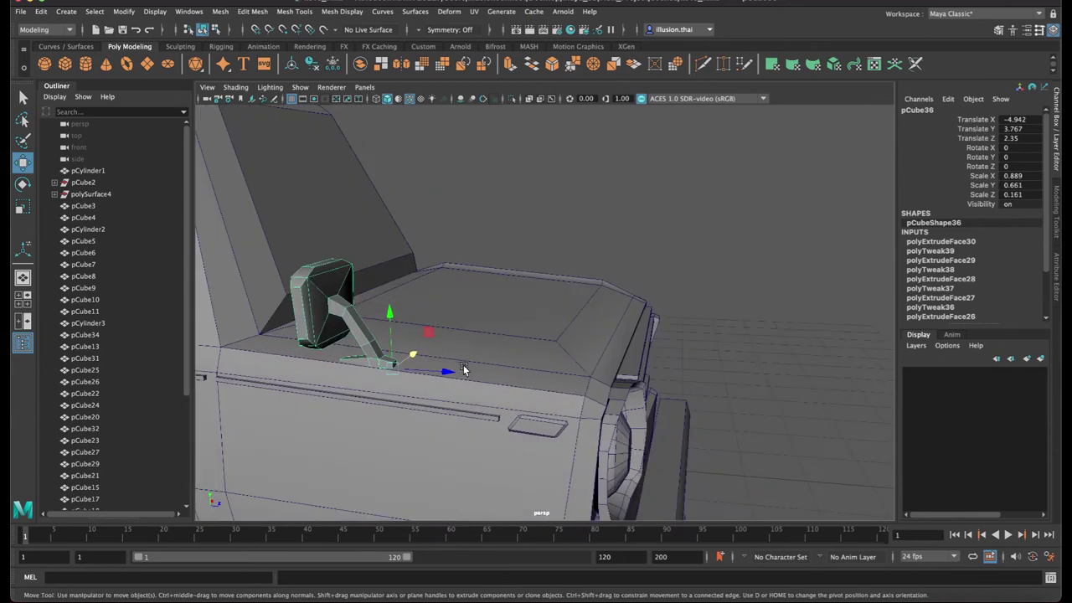
{"action": "left_click_drag", "start_coordinate": [448, 375], "coordinate": [593, 395]}
{"action": "key", "text": "e"}
{"action": "left_click_drag", "start_coordinate": [565, 339], "coordinate": [536, 337]}
{"action": "key", "text": "w"}
{"action": "left_click_drag", "start_coordinate": [537, 338], "coordinate": [483, 325], "text": "alt"}
{"action": "key", "text": "e"}
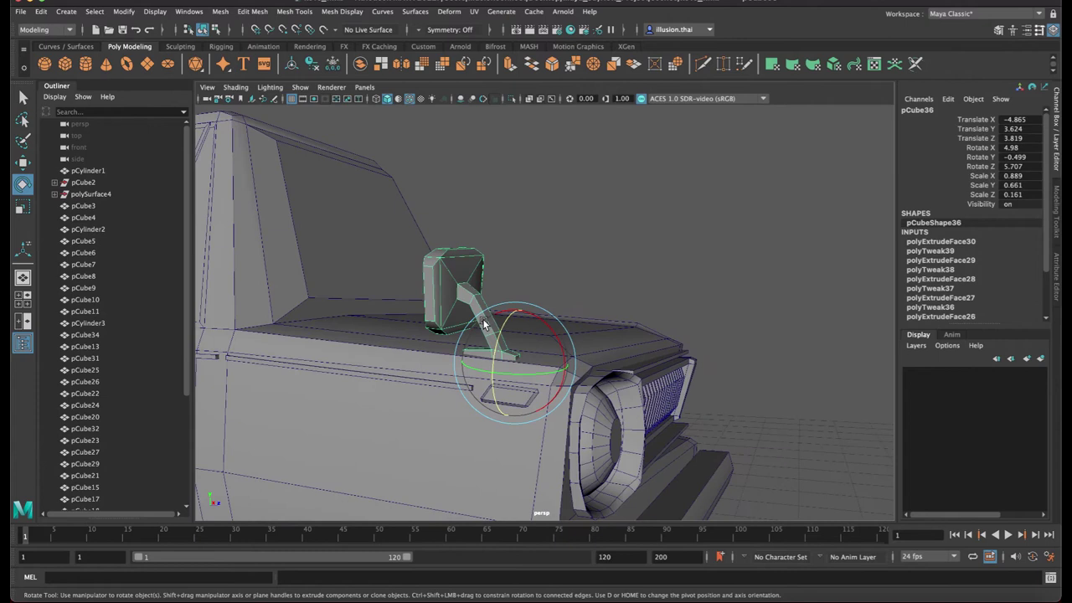
{"action": "left_click", "coordinate": [623, 296]}
{"action": "left_click_drag", "start_coordinate": [606, 294], "coordinate": [466, 270], "text": "alt"}
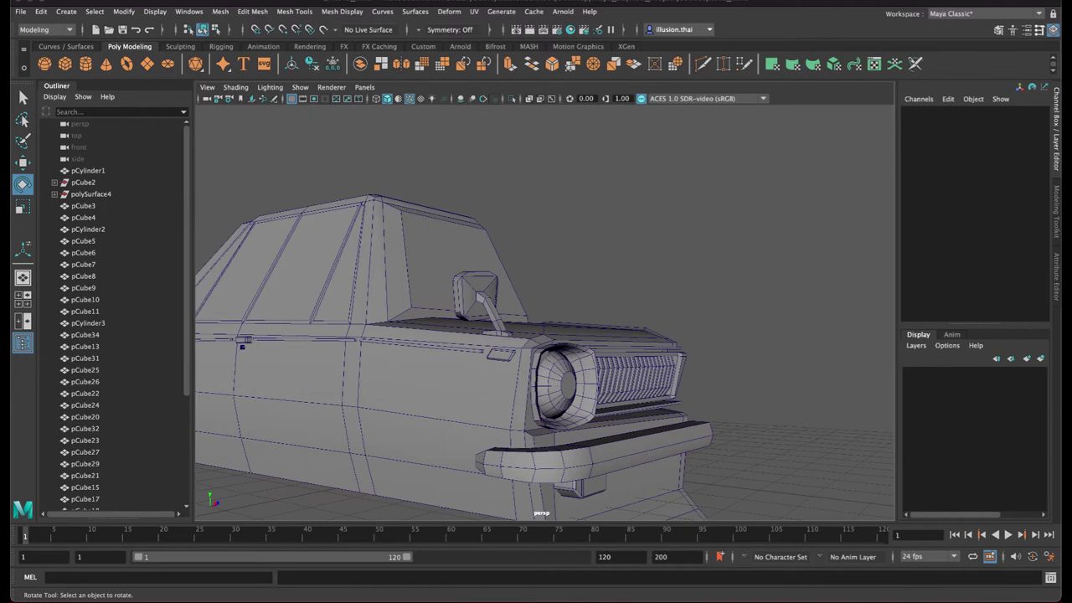
{"action": "middle_click_drag", "start_coordinate": [586, 299], "coordinate": [617, 229], "text": "alt"}
{"action": "left_click_drag", "start_coordinate": [617, 229], "coordinate": [593, 237], "text": "alt"}
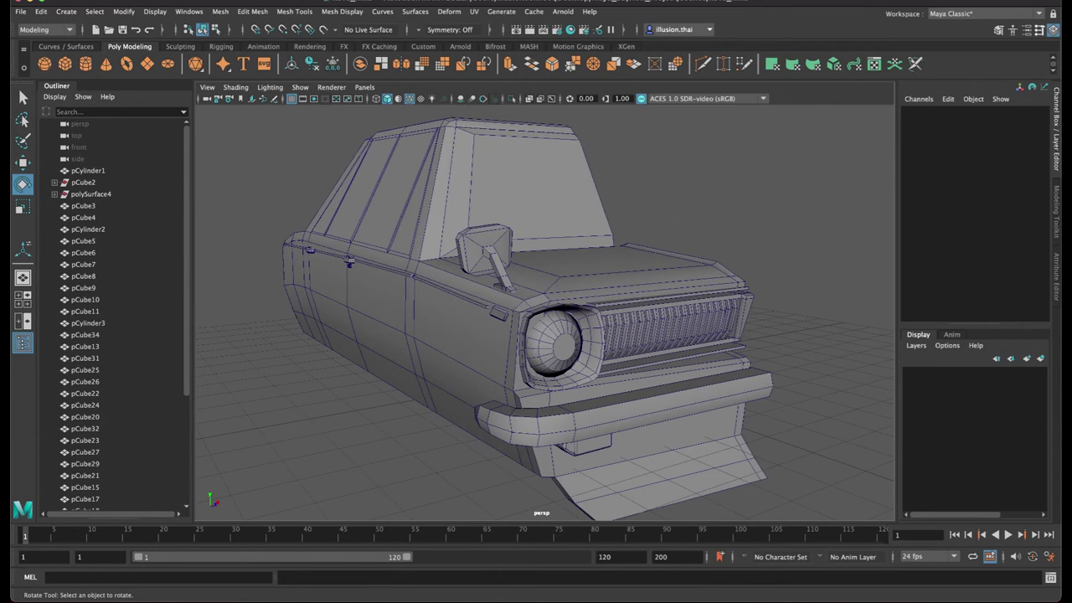